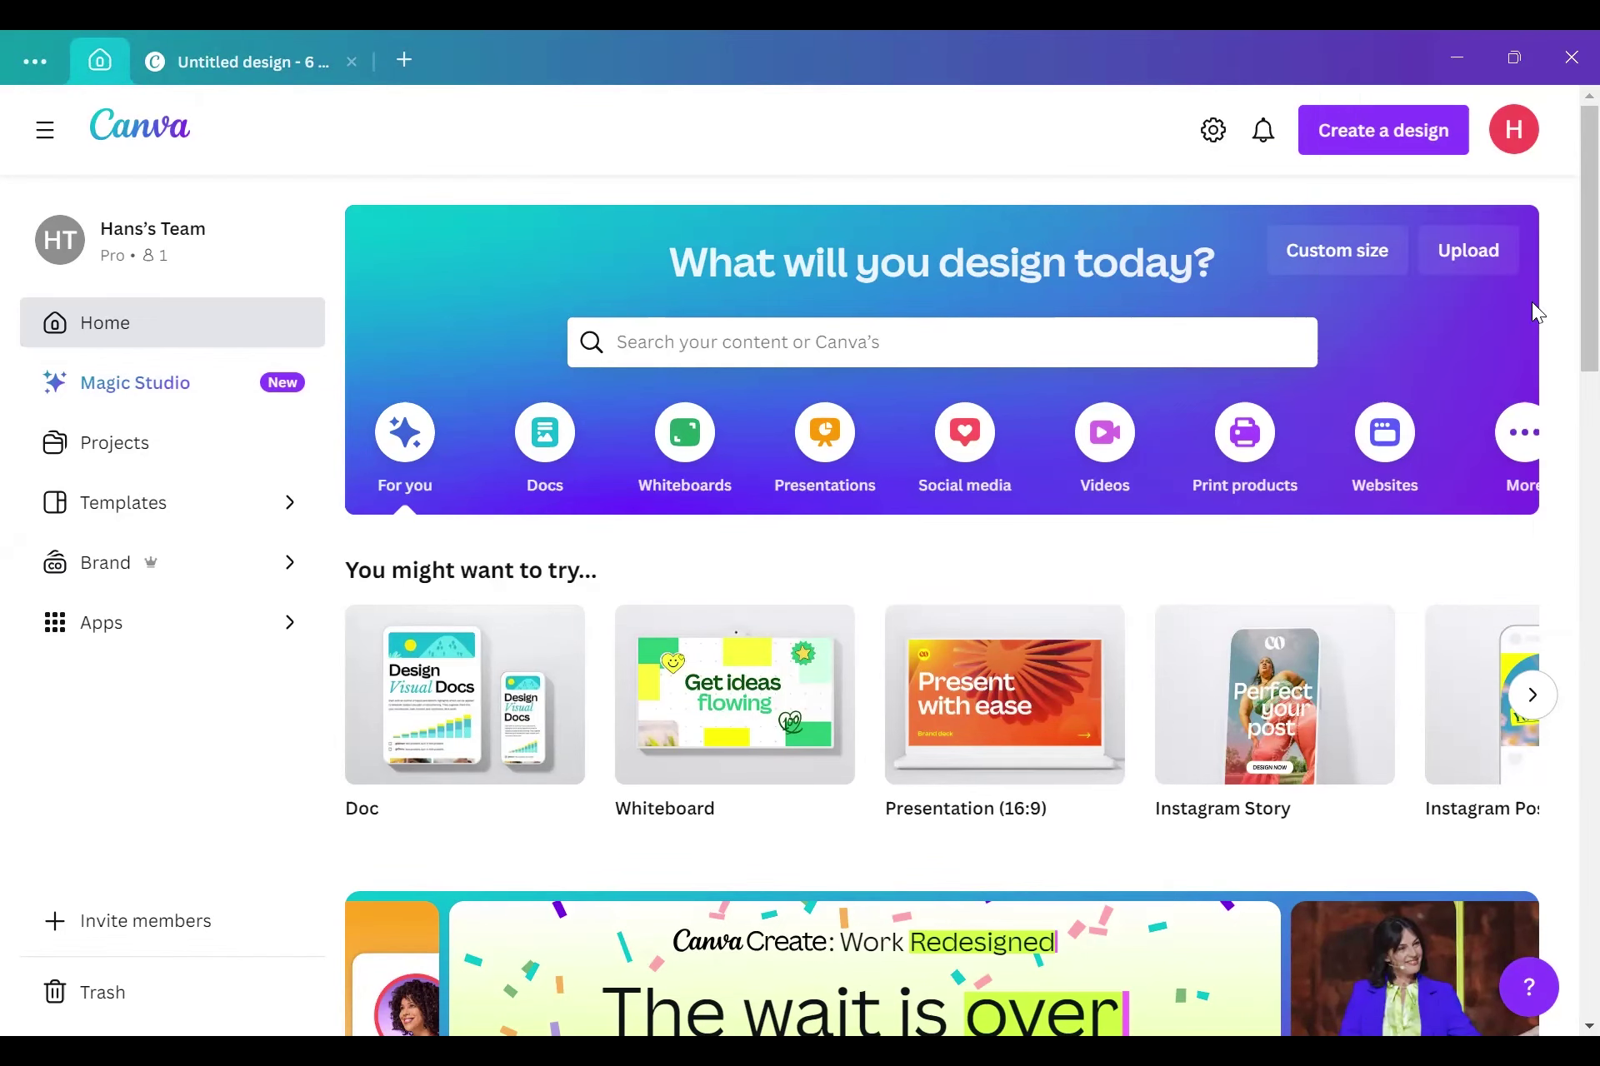
Step: Create a new blank design with a custom size of 6 × 4 in
click(1367, 169)
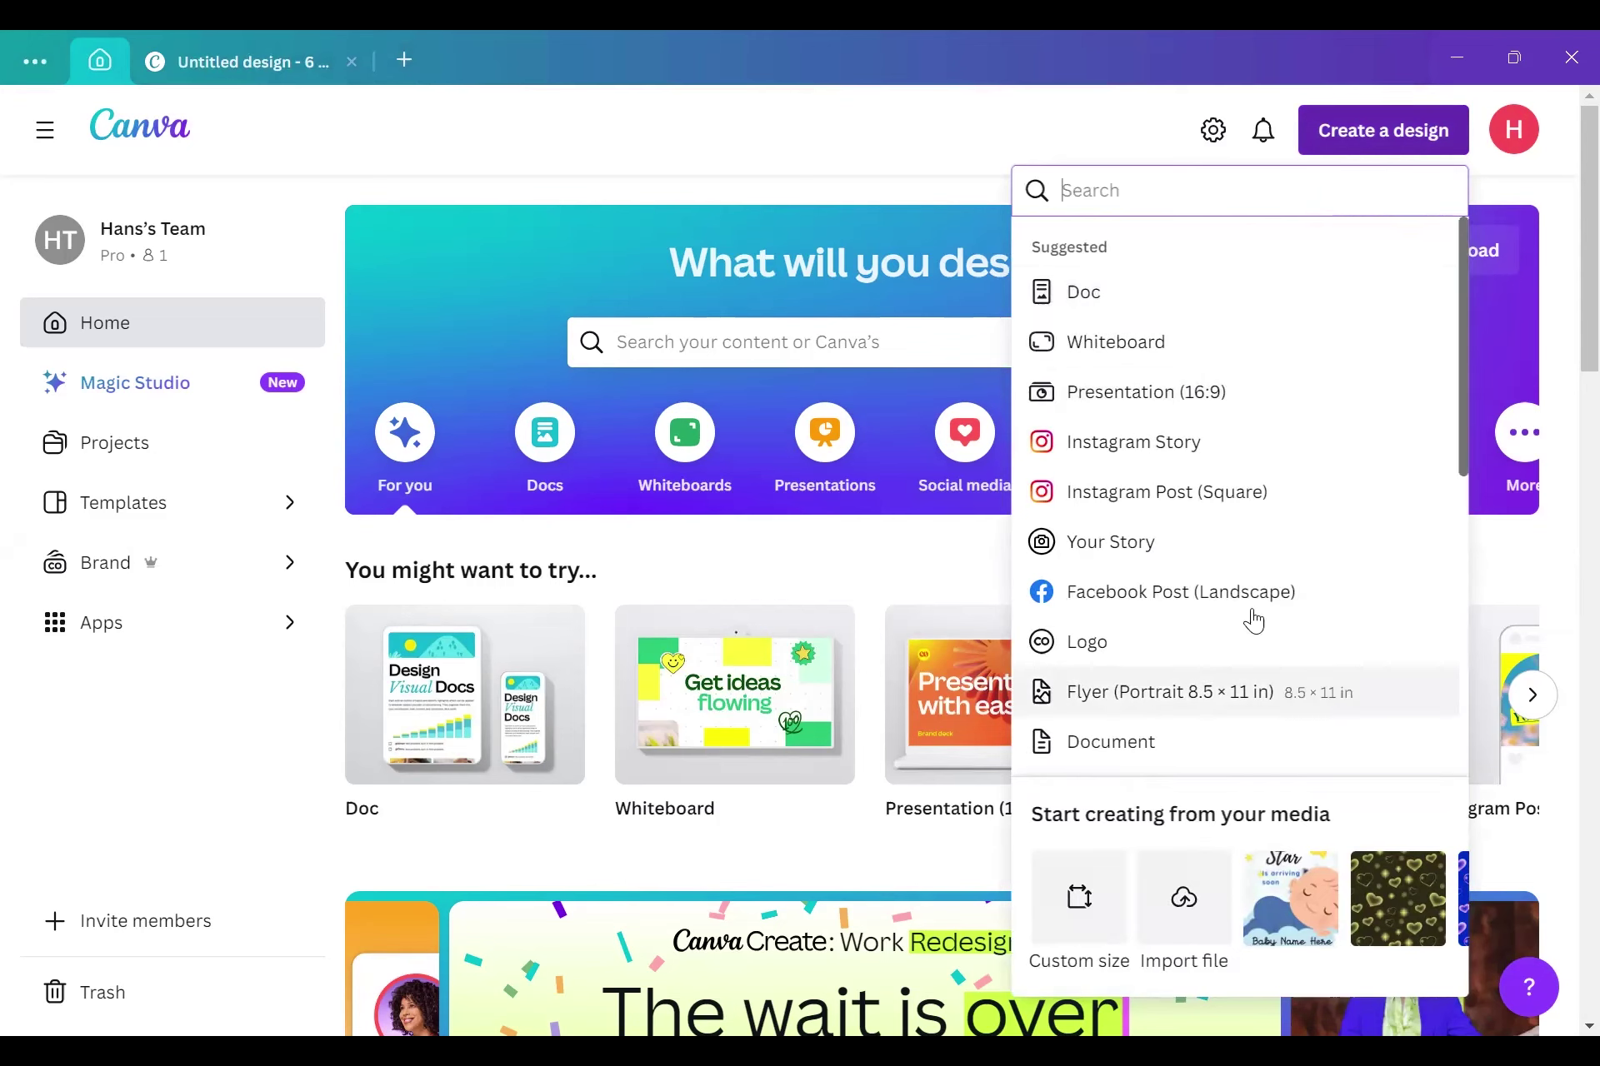
click(1316, 173)
click(1316, 173)
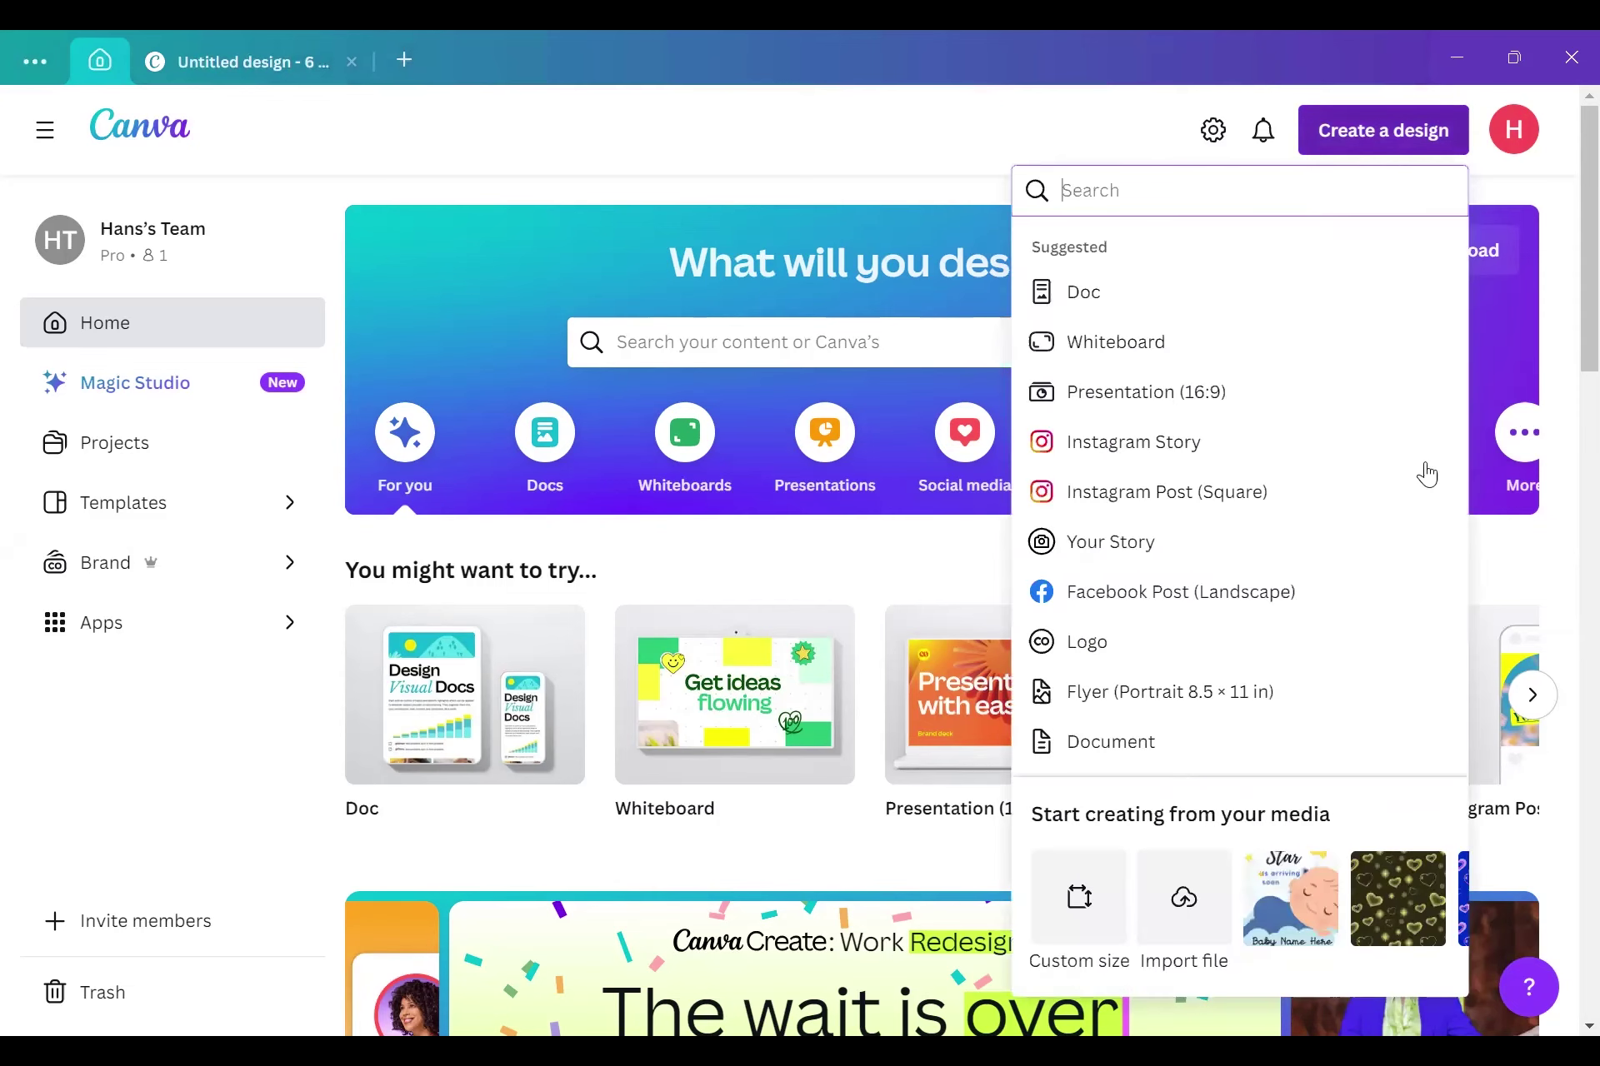
click(1094, 910)
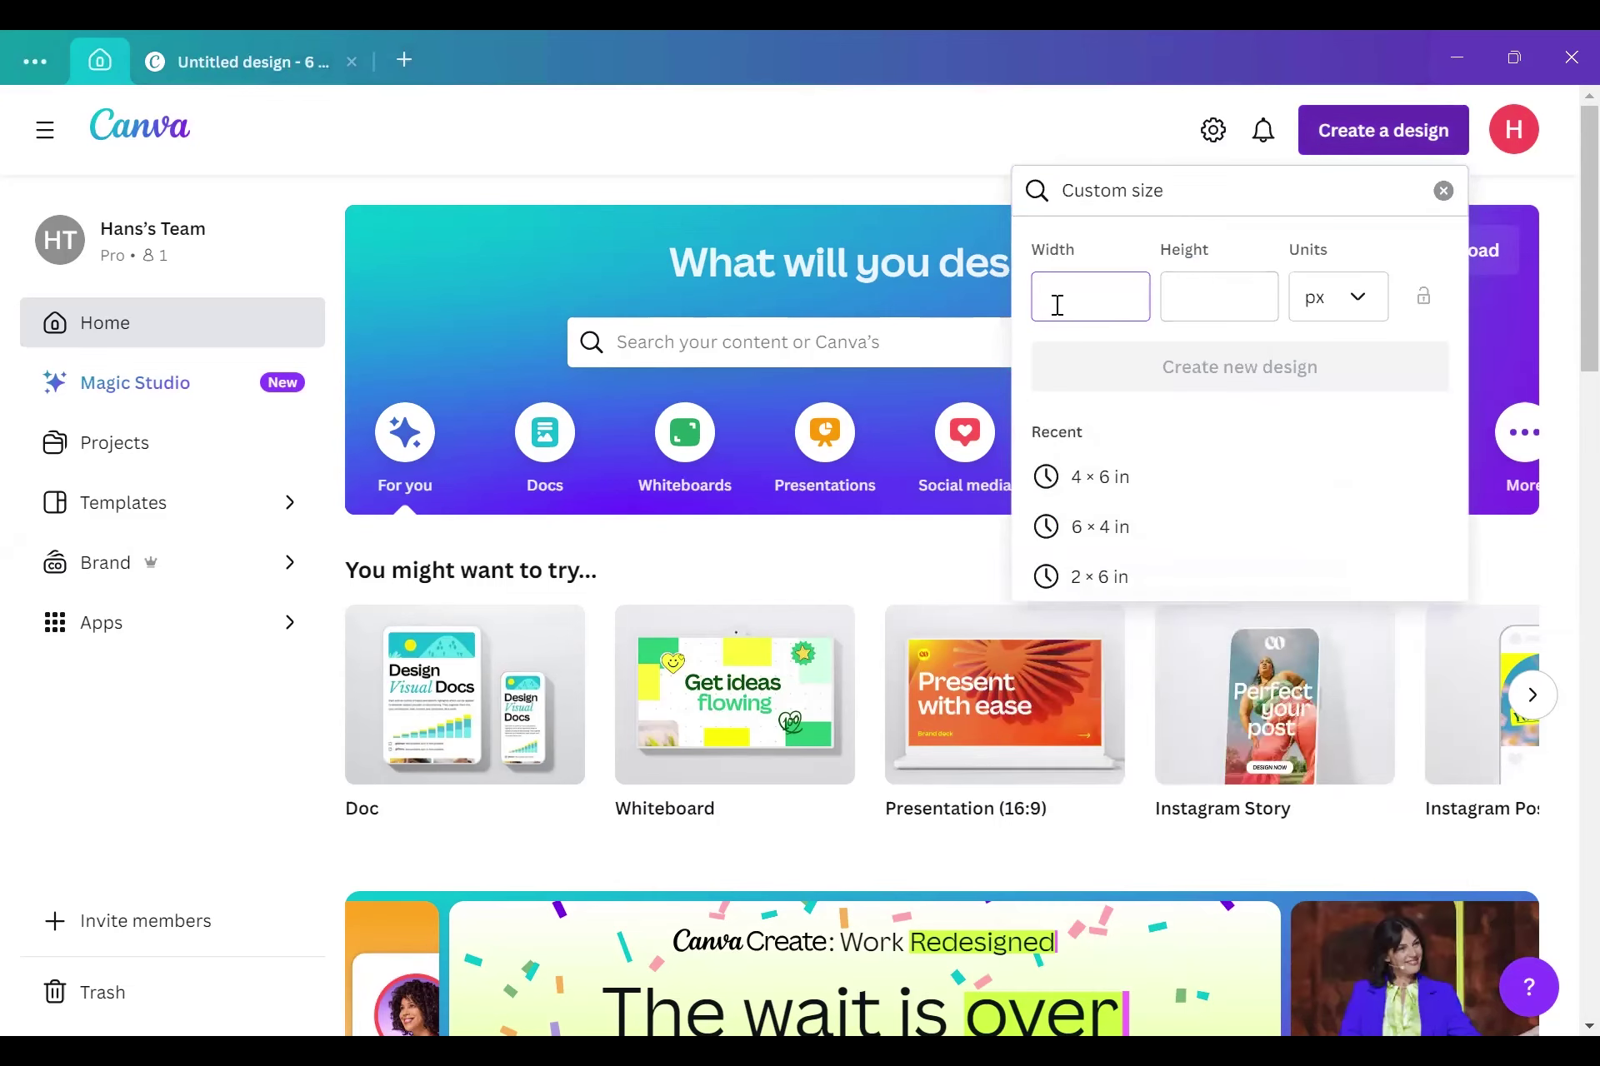
click(1333, 299)
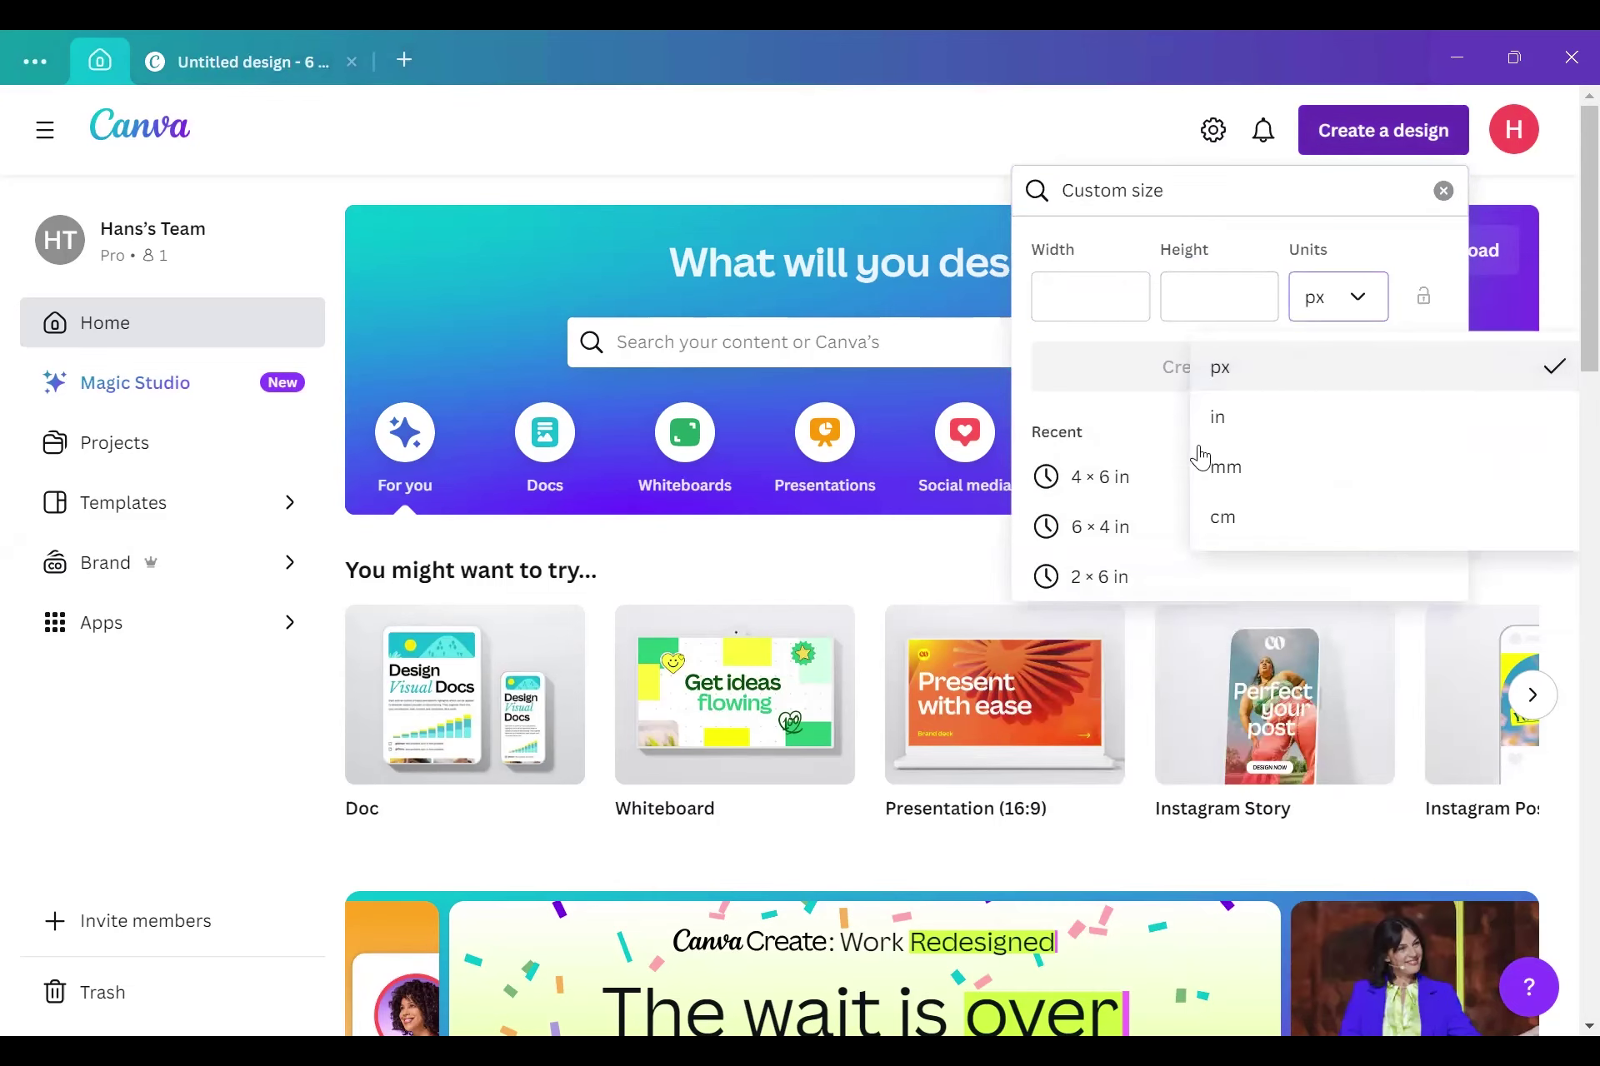
click(1239, 431)
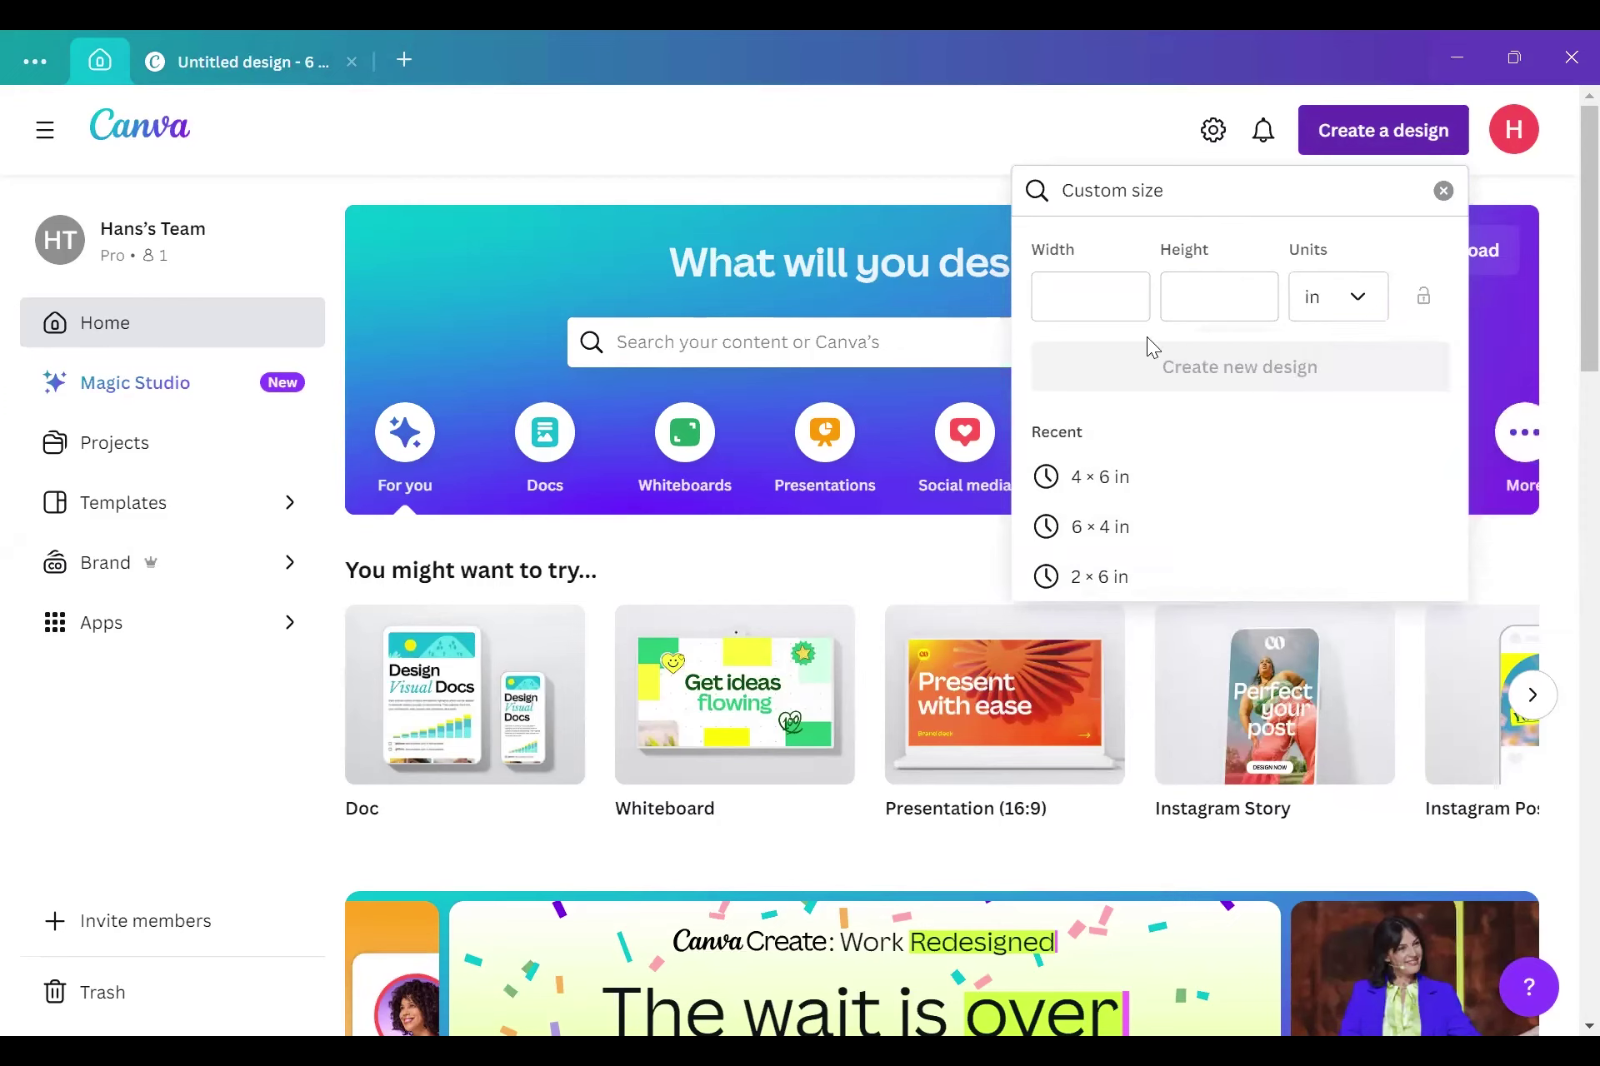
click(1091, 303)
text(6)
click(1213, 315)
text(4)
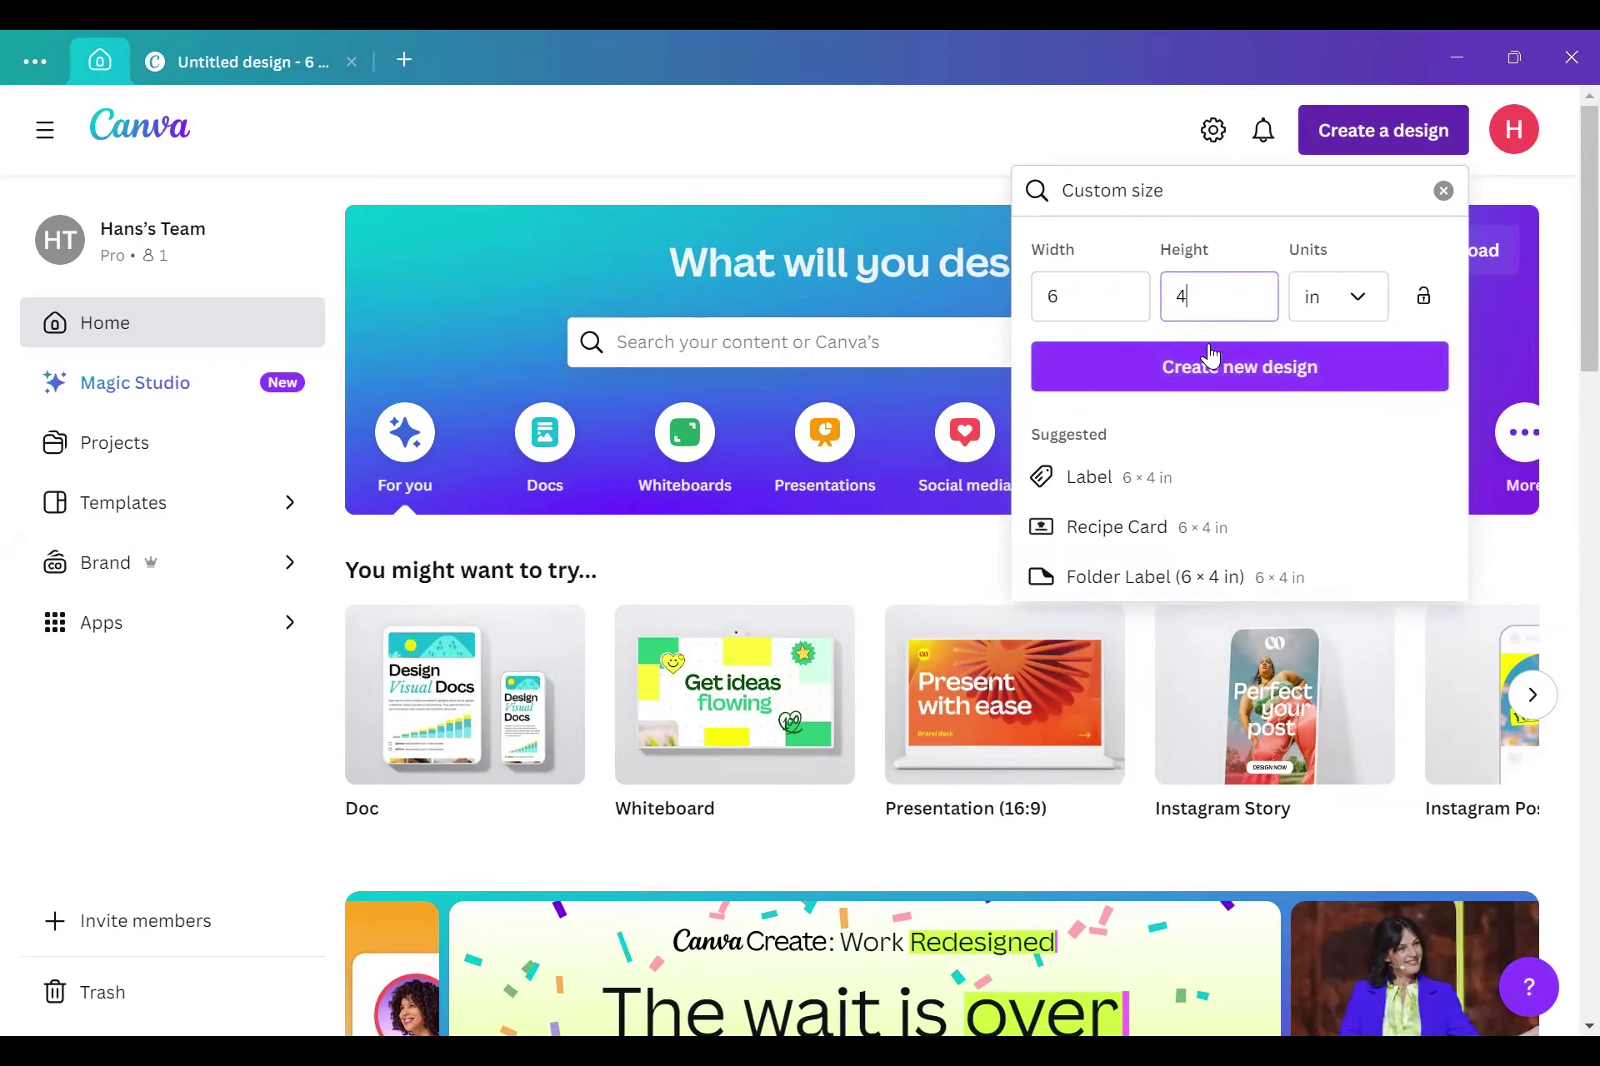
click(1210, 362)
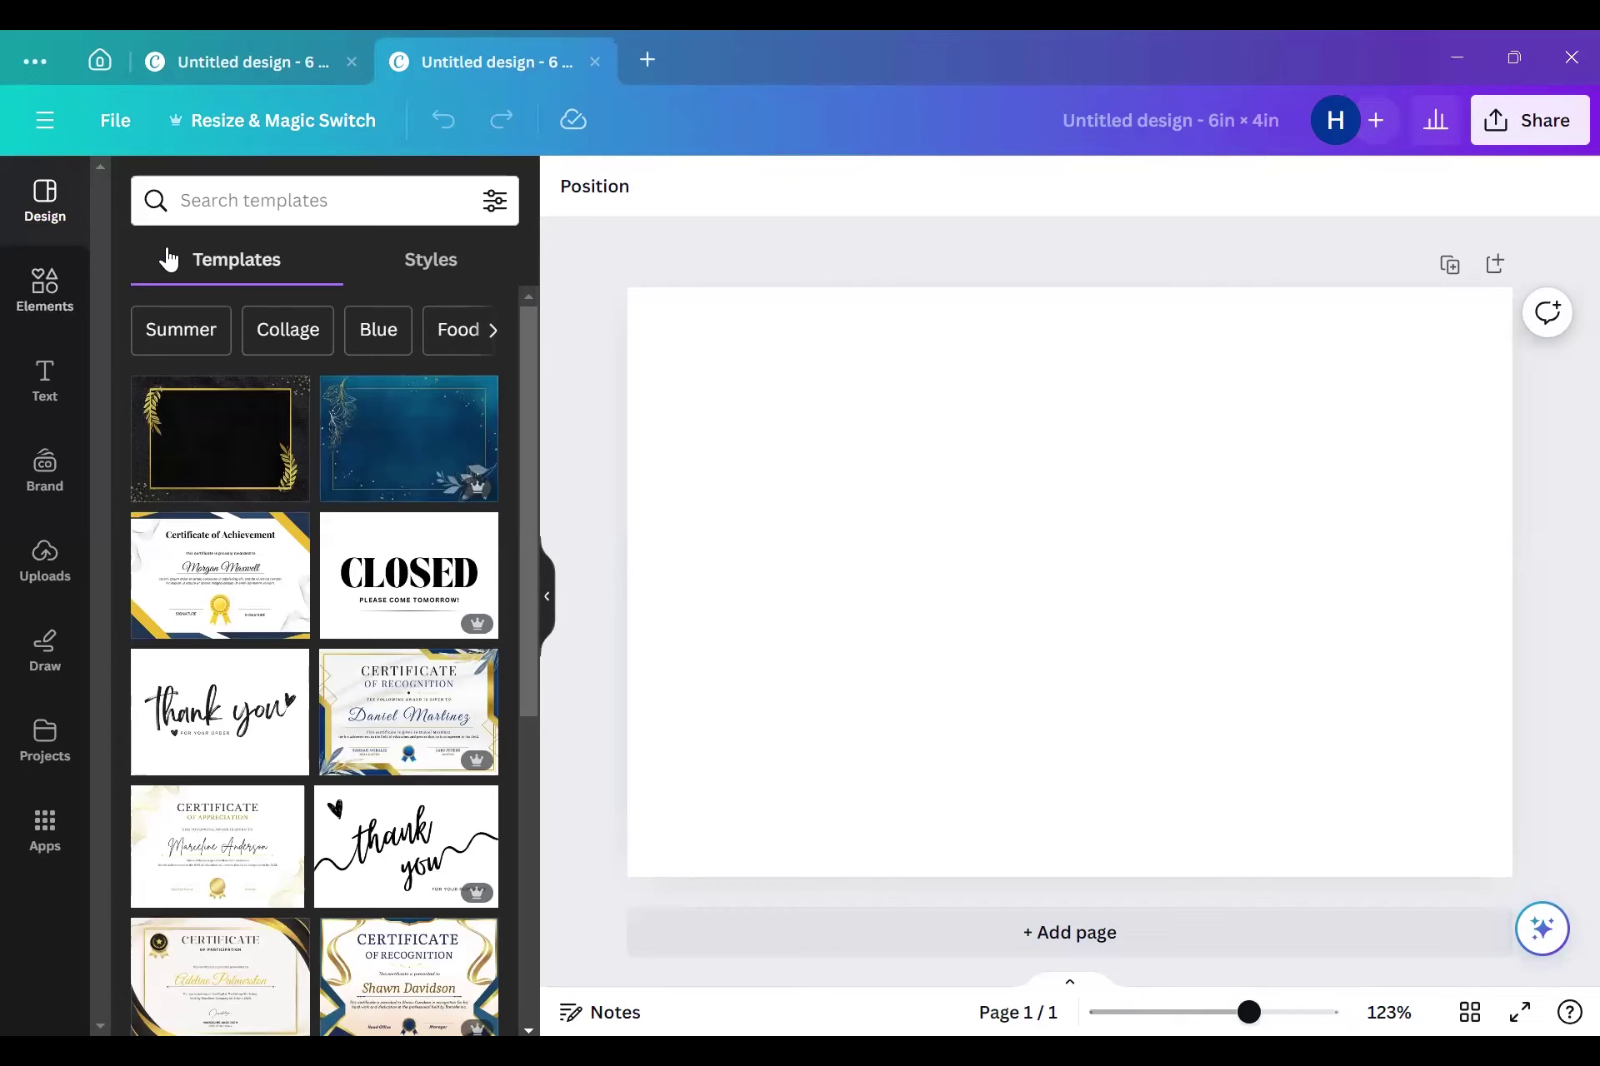
Step: Search the design templates for "classroom"
click(241, 198)
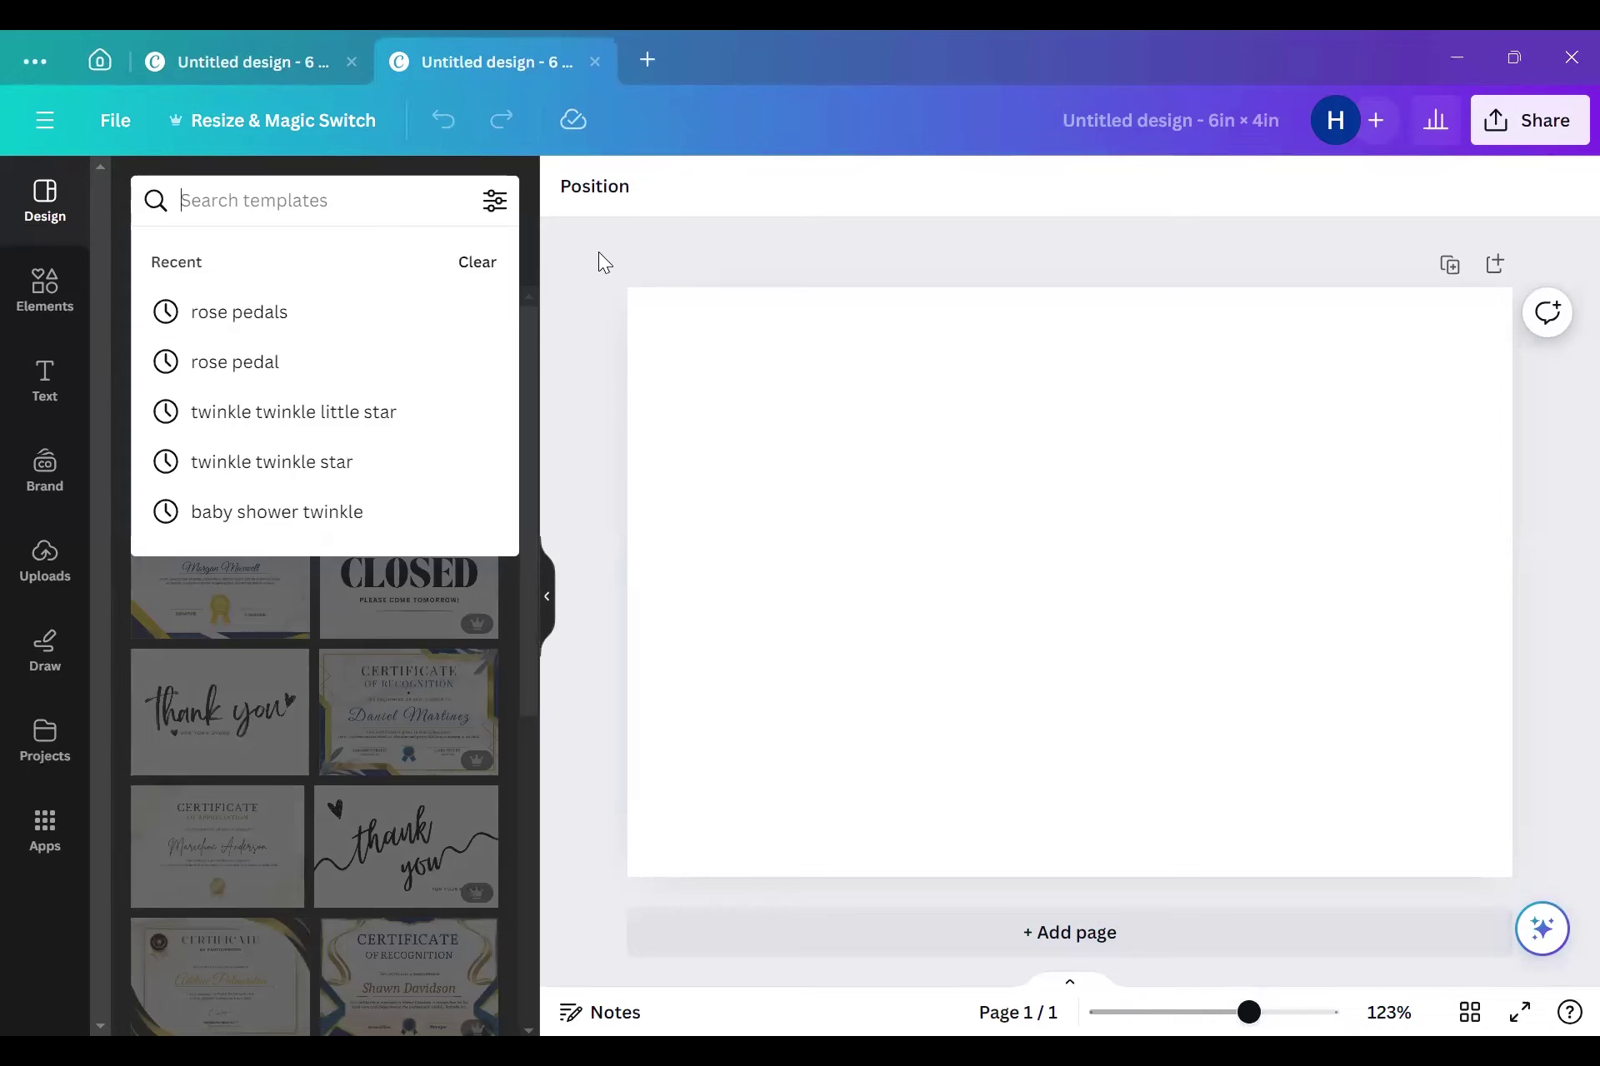
text(classroom)
key(Return)
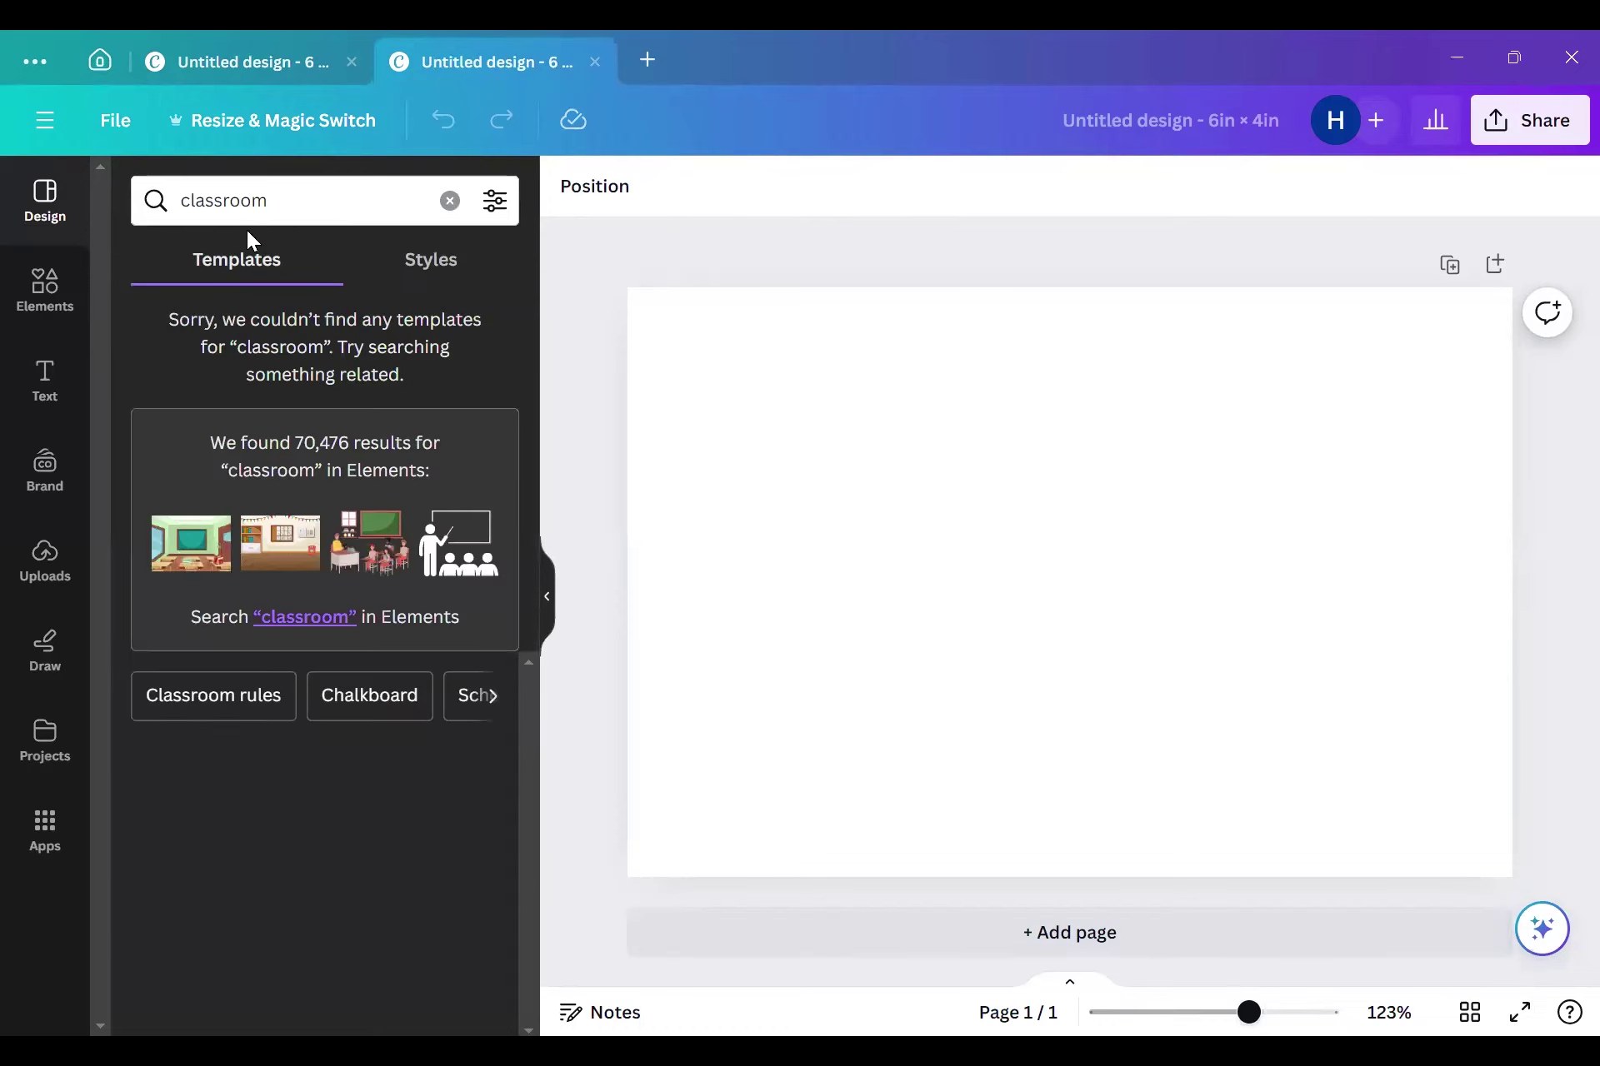
Step: Search the templates for "school" and apply the Black Modern Back to School Flyer to the page
double_click(262, 207)
text(school)
key(Return)
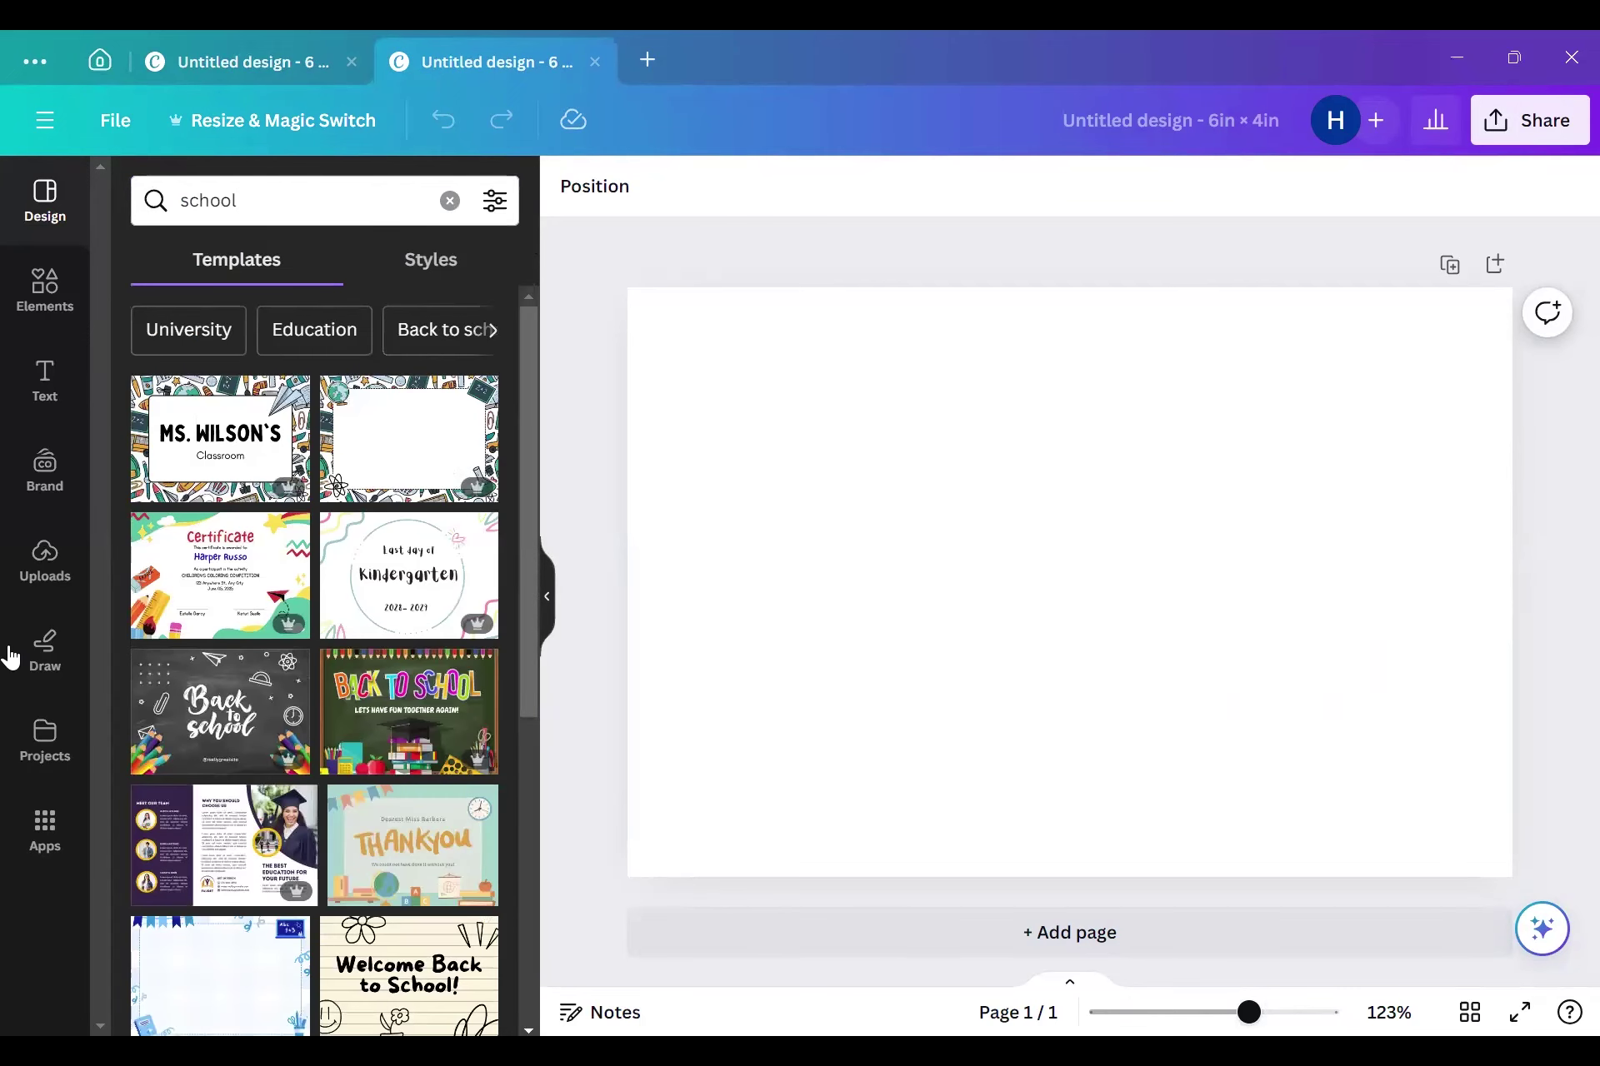
click(222, 715)
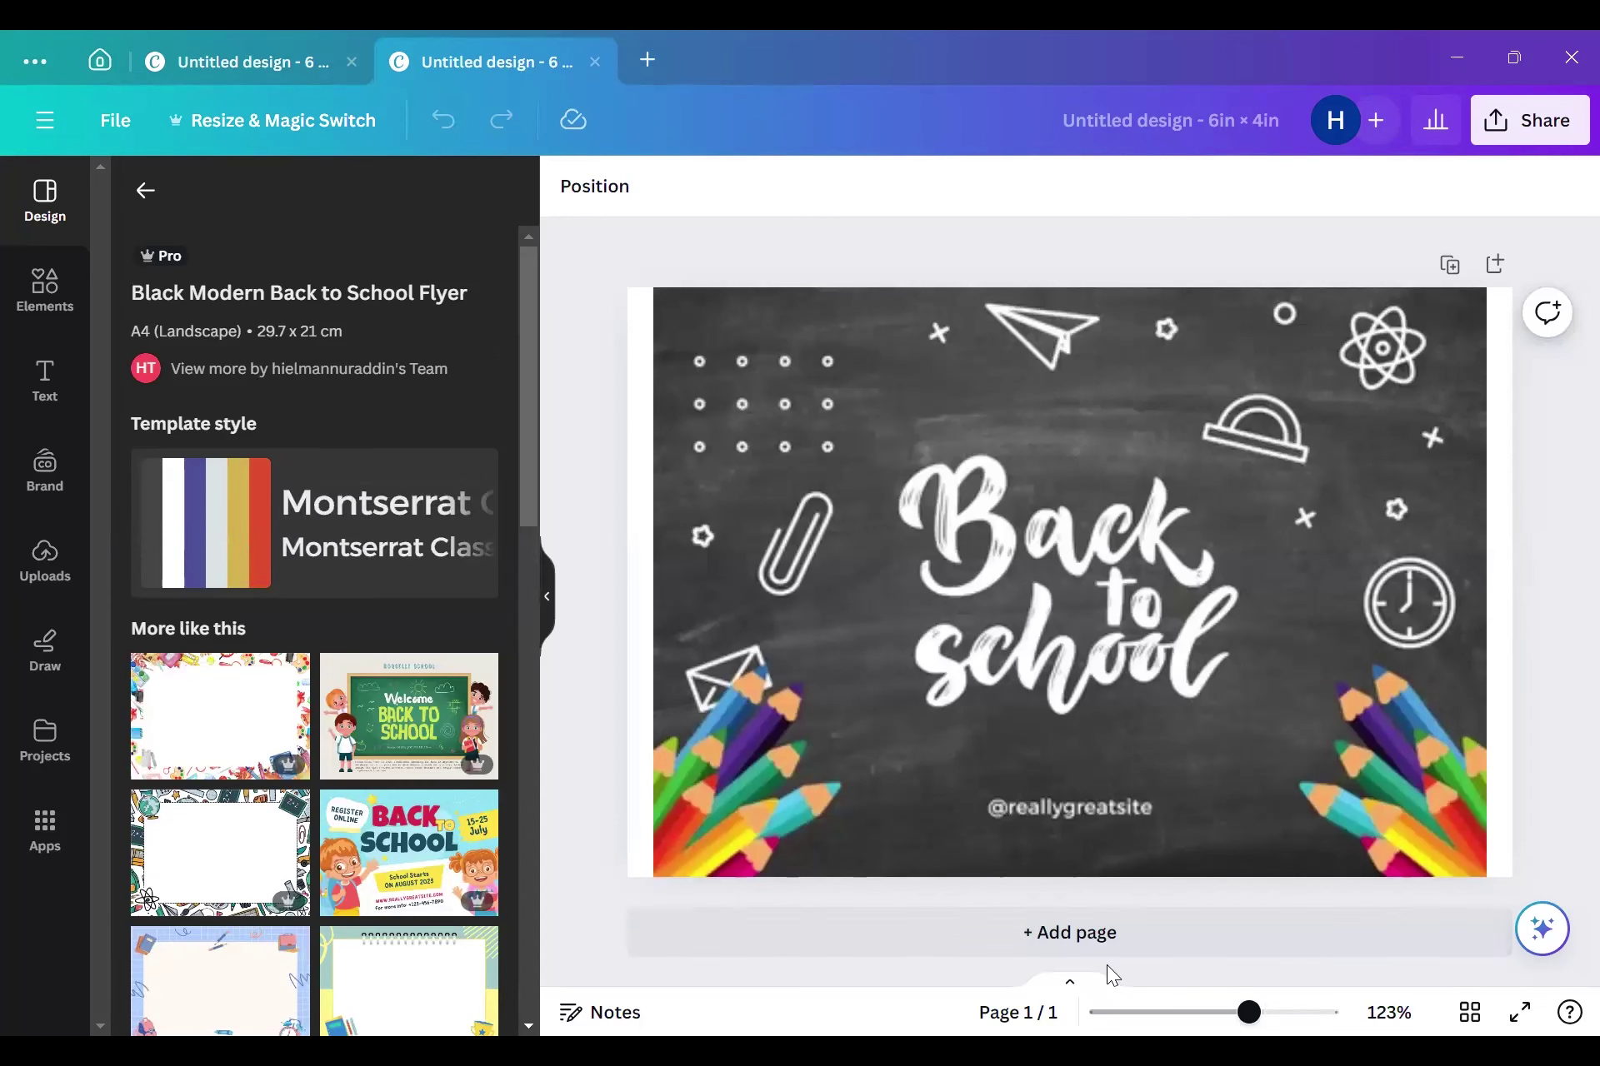
key(Delete)
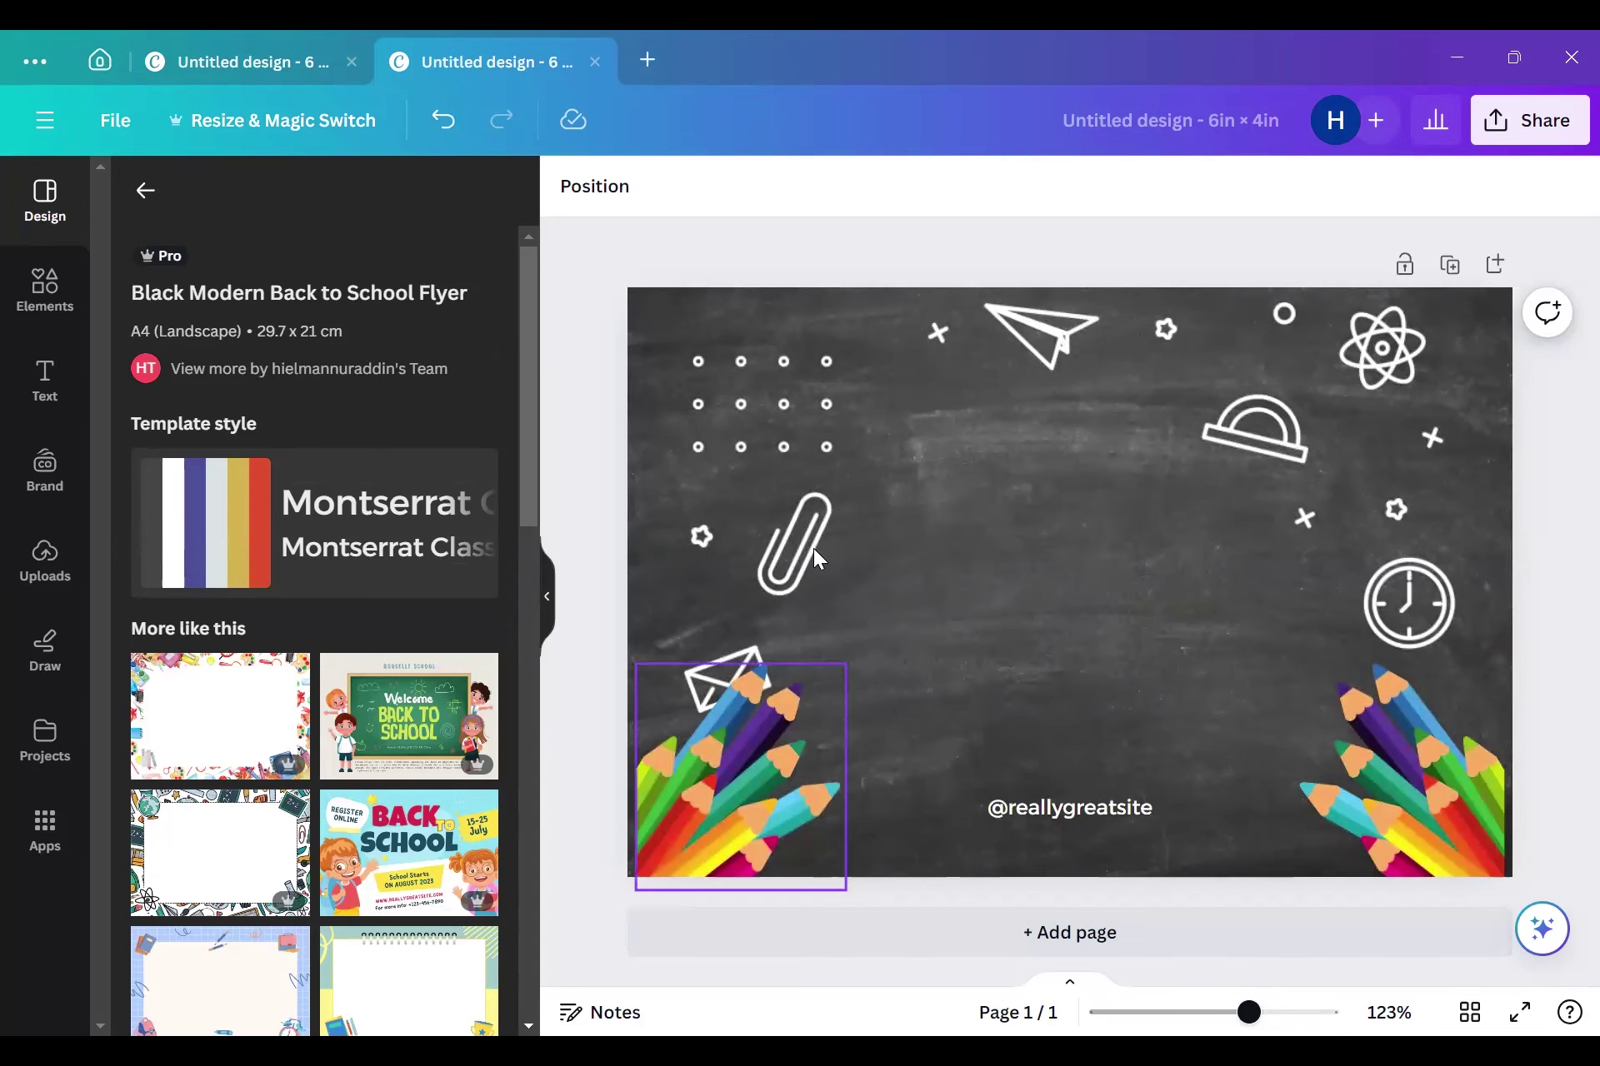
key(ctrl+z)
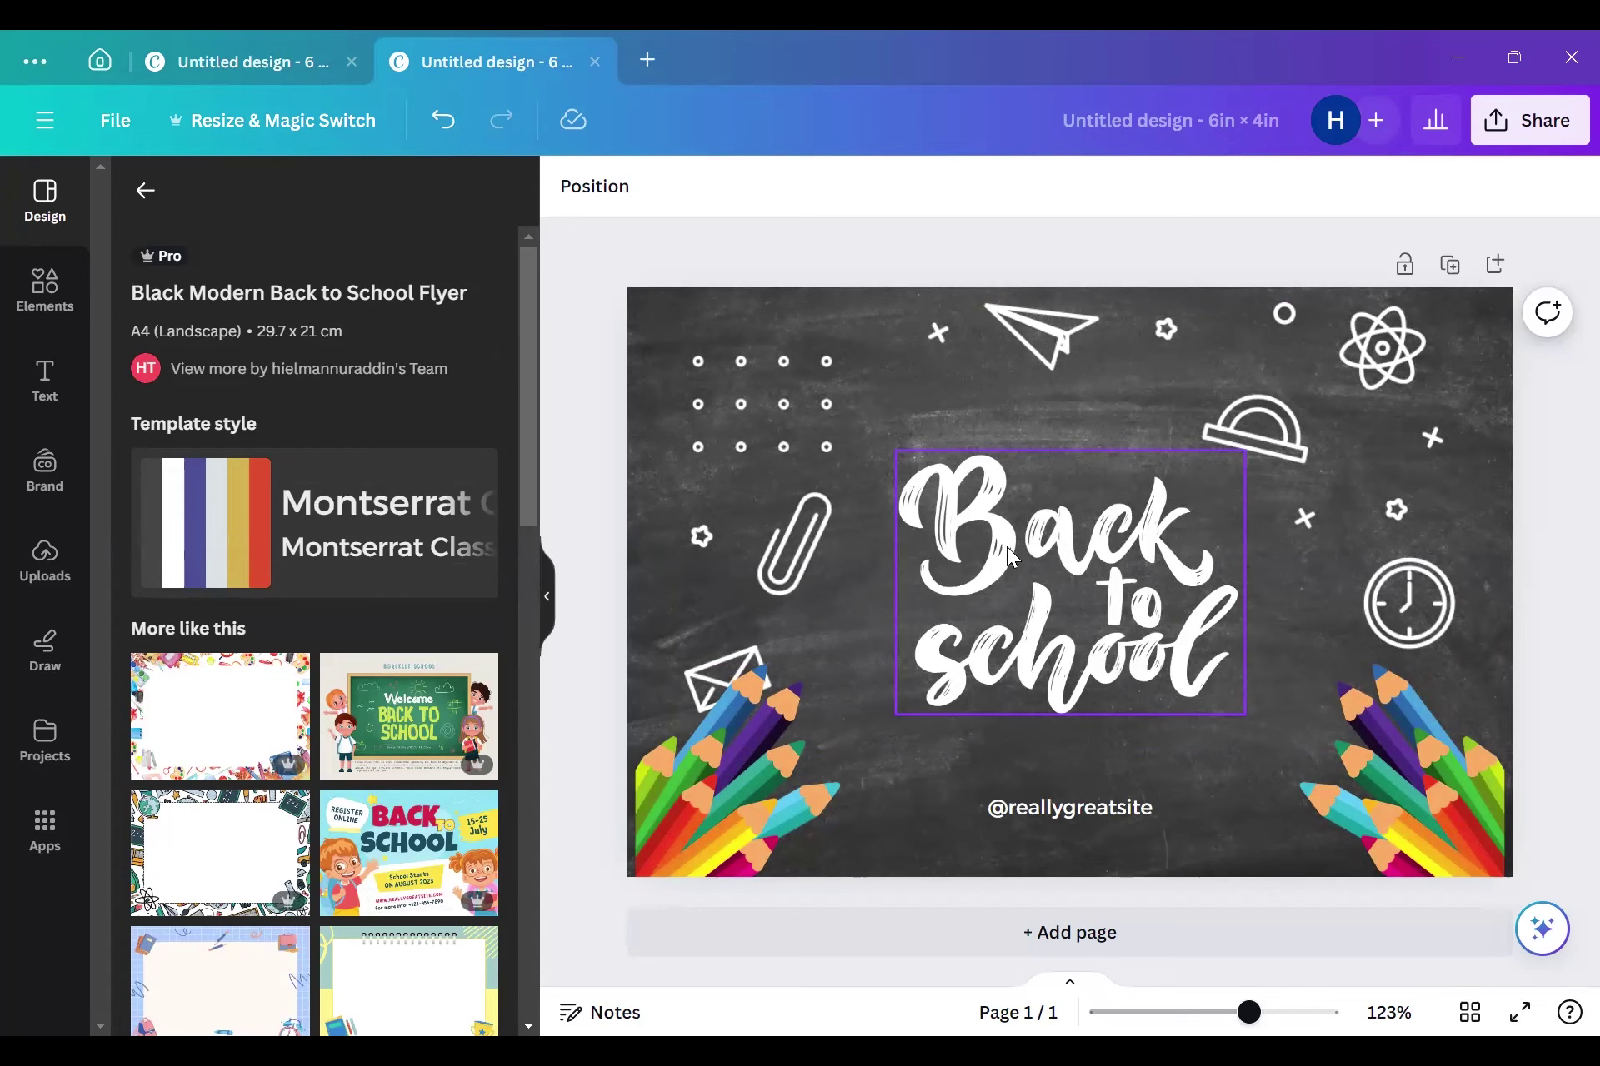
click(1033, 553)
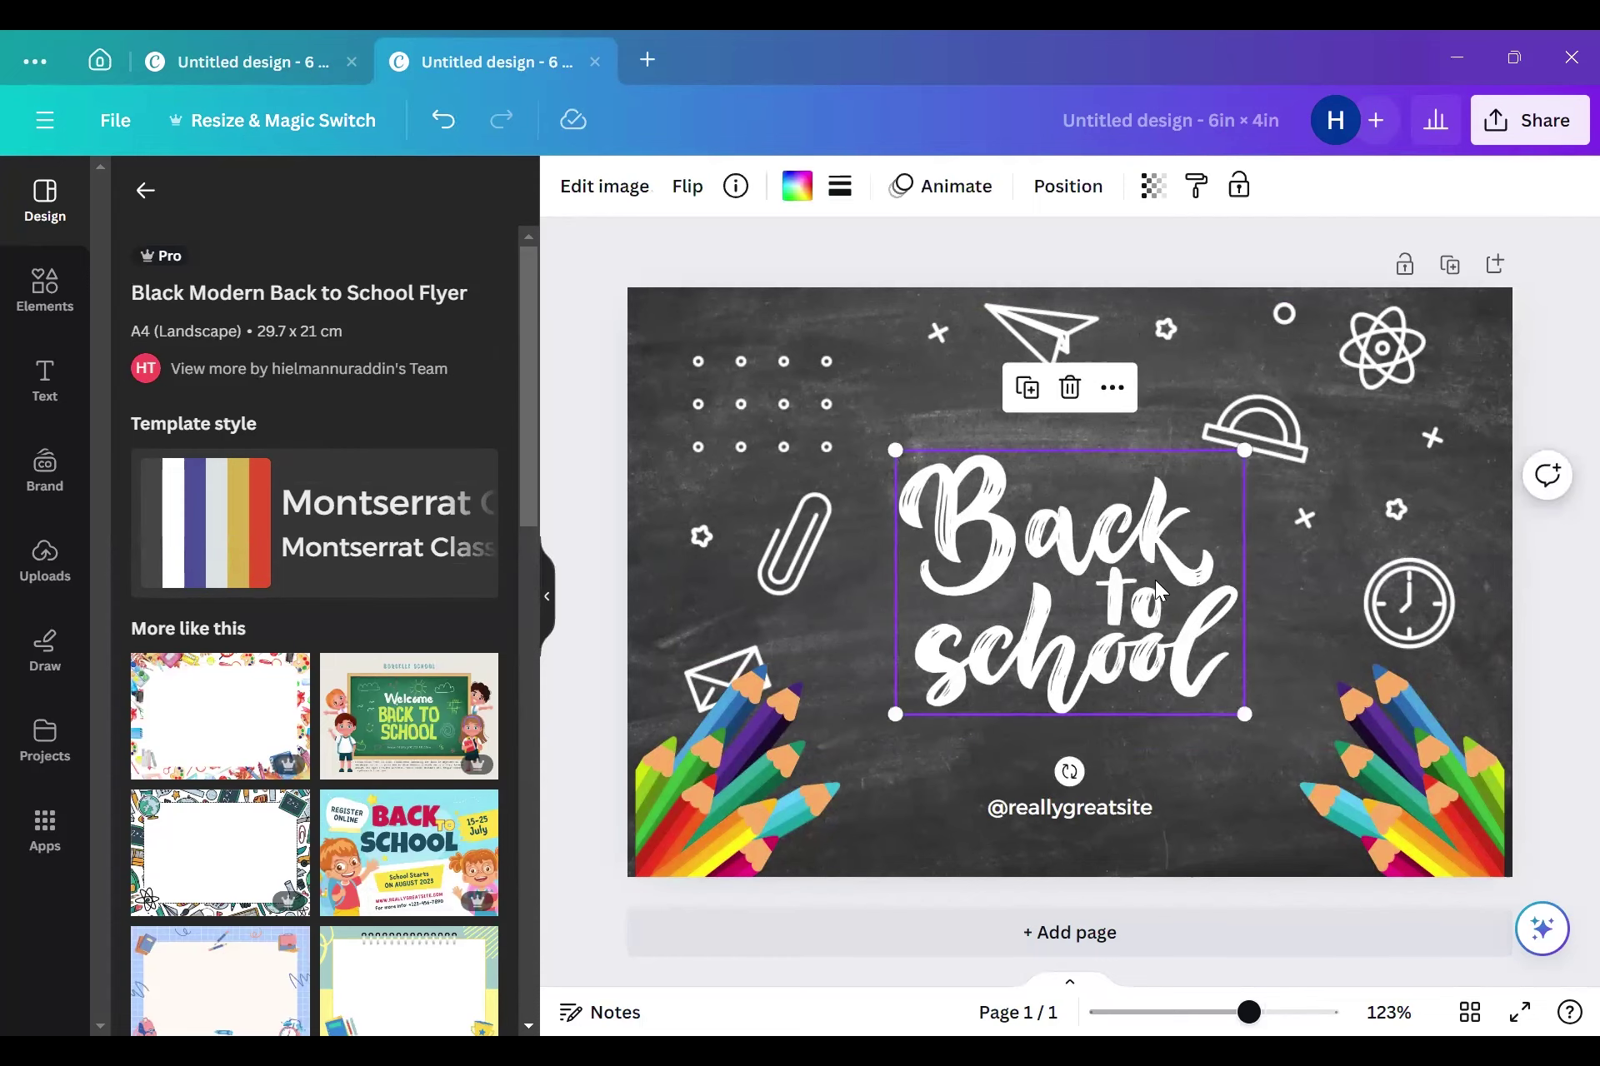
click(1068, 390)
click(1052, 821)
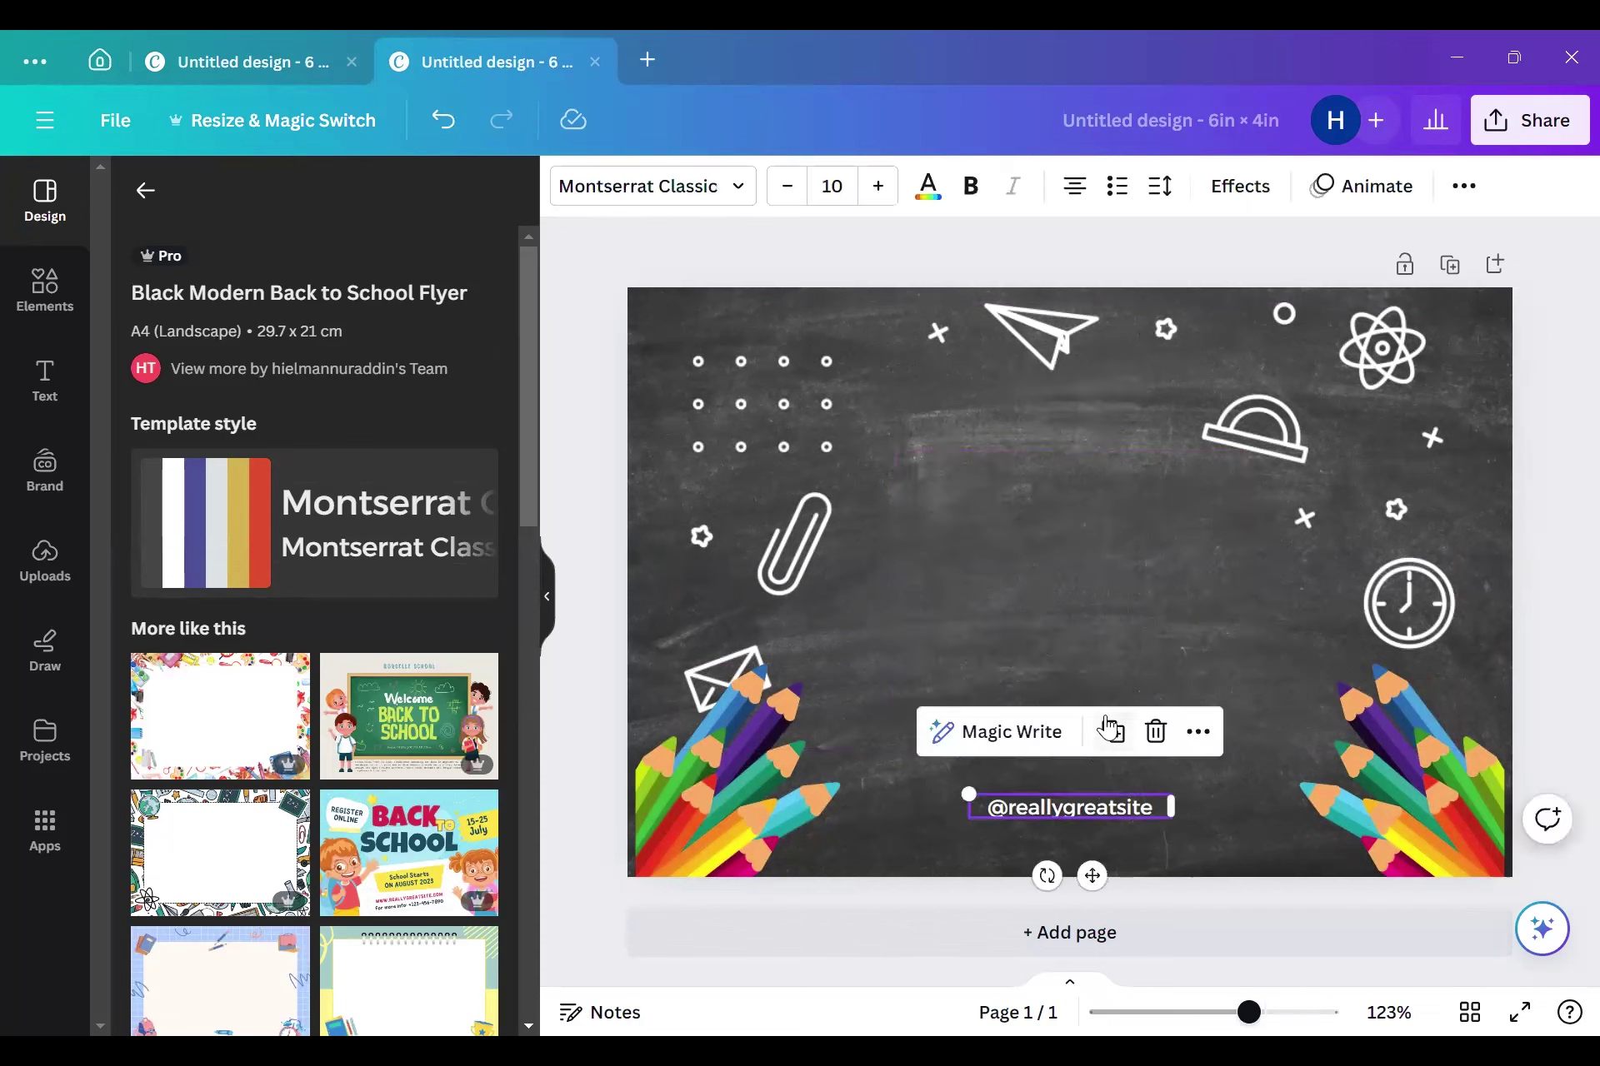
click(1154, 732)
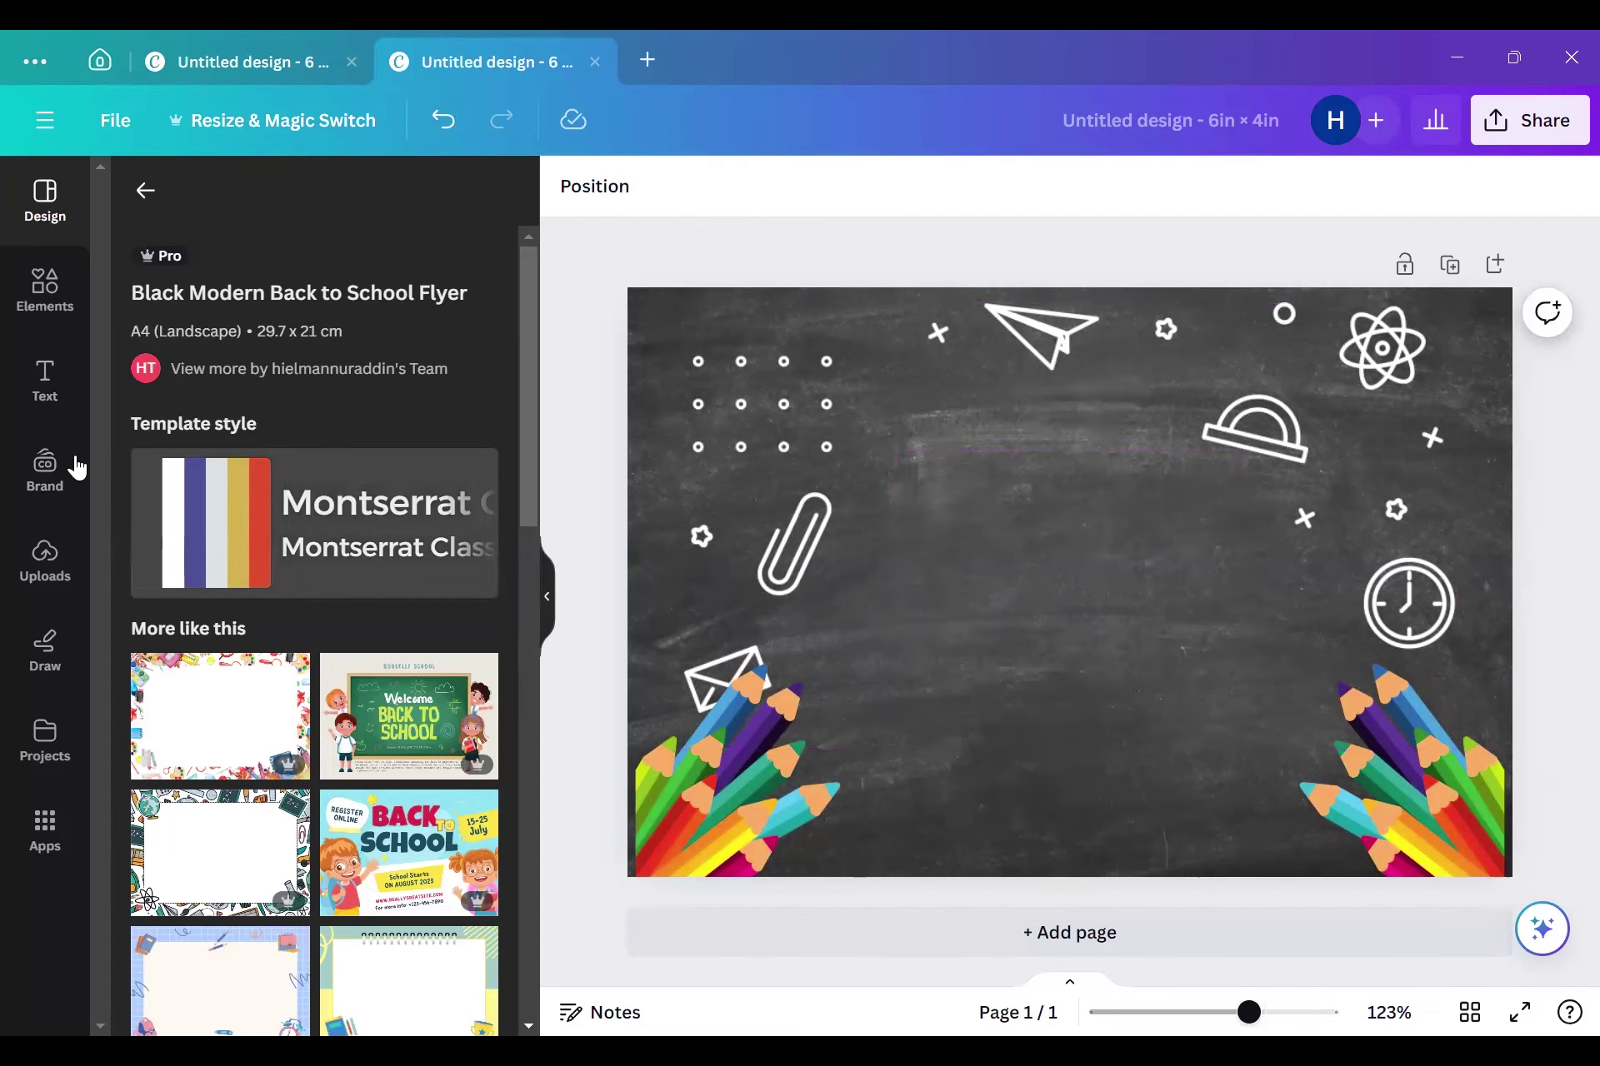
Step: Add a square shape and stretch it into a tall photo placeholder on the left part of the page
click(37, 300)
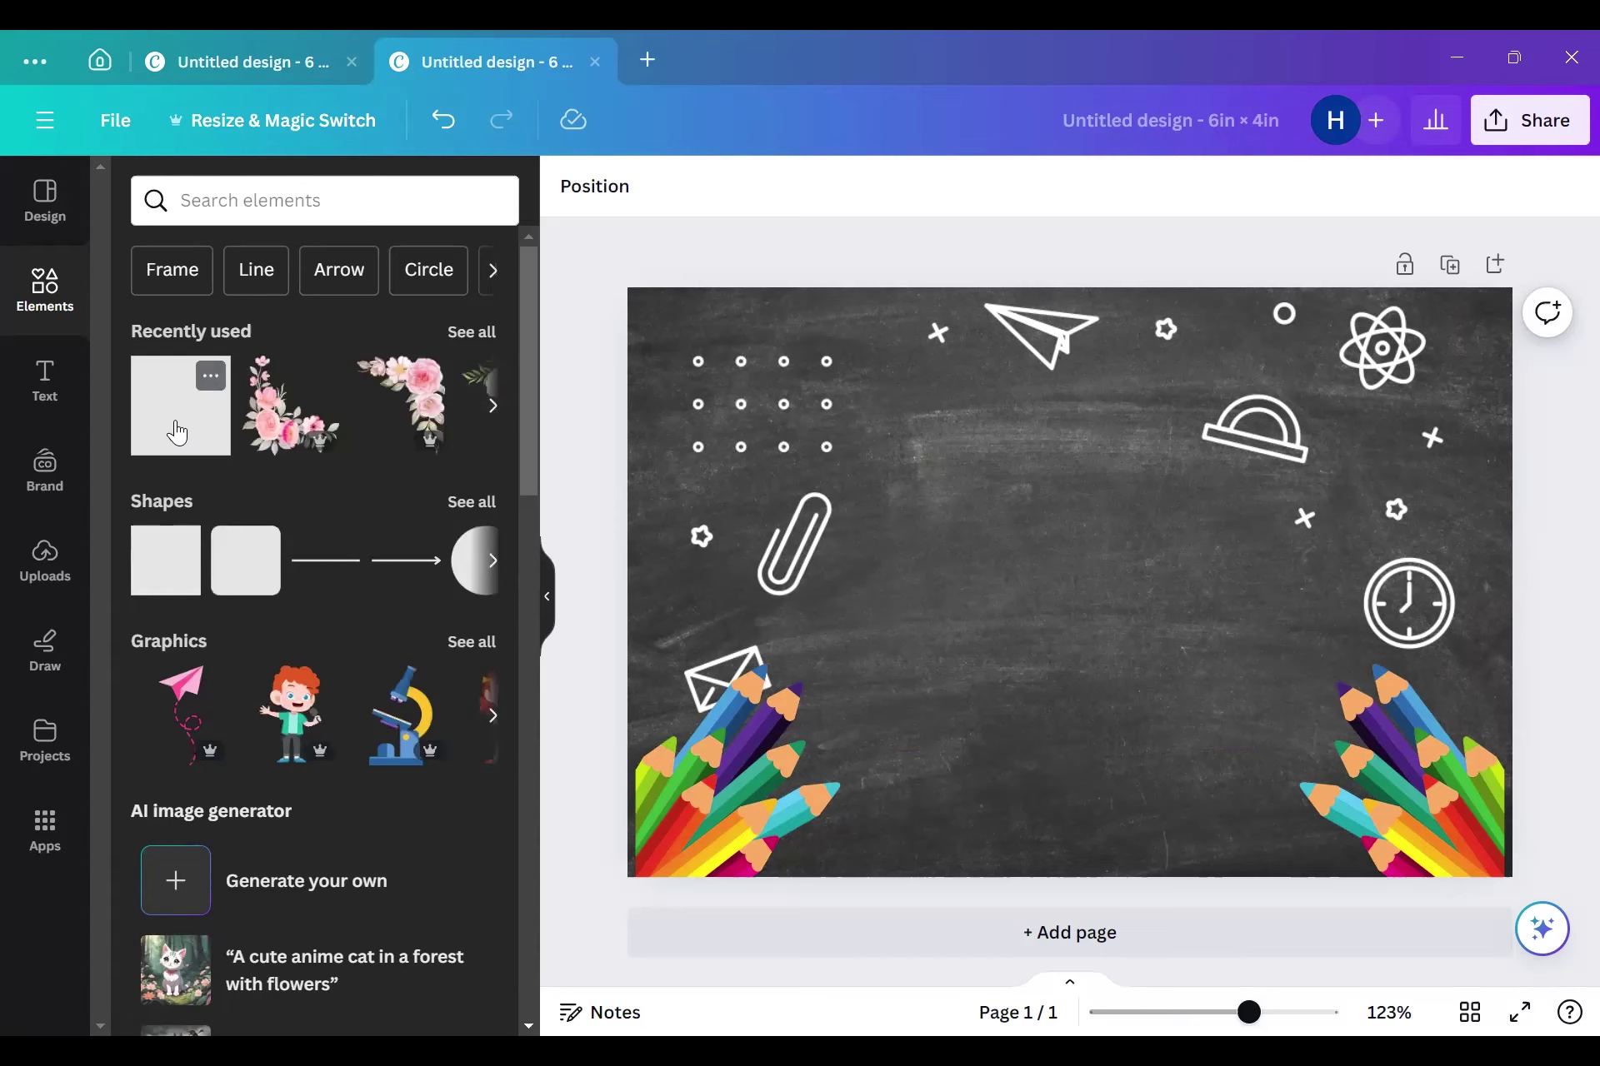
click(172, 429)
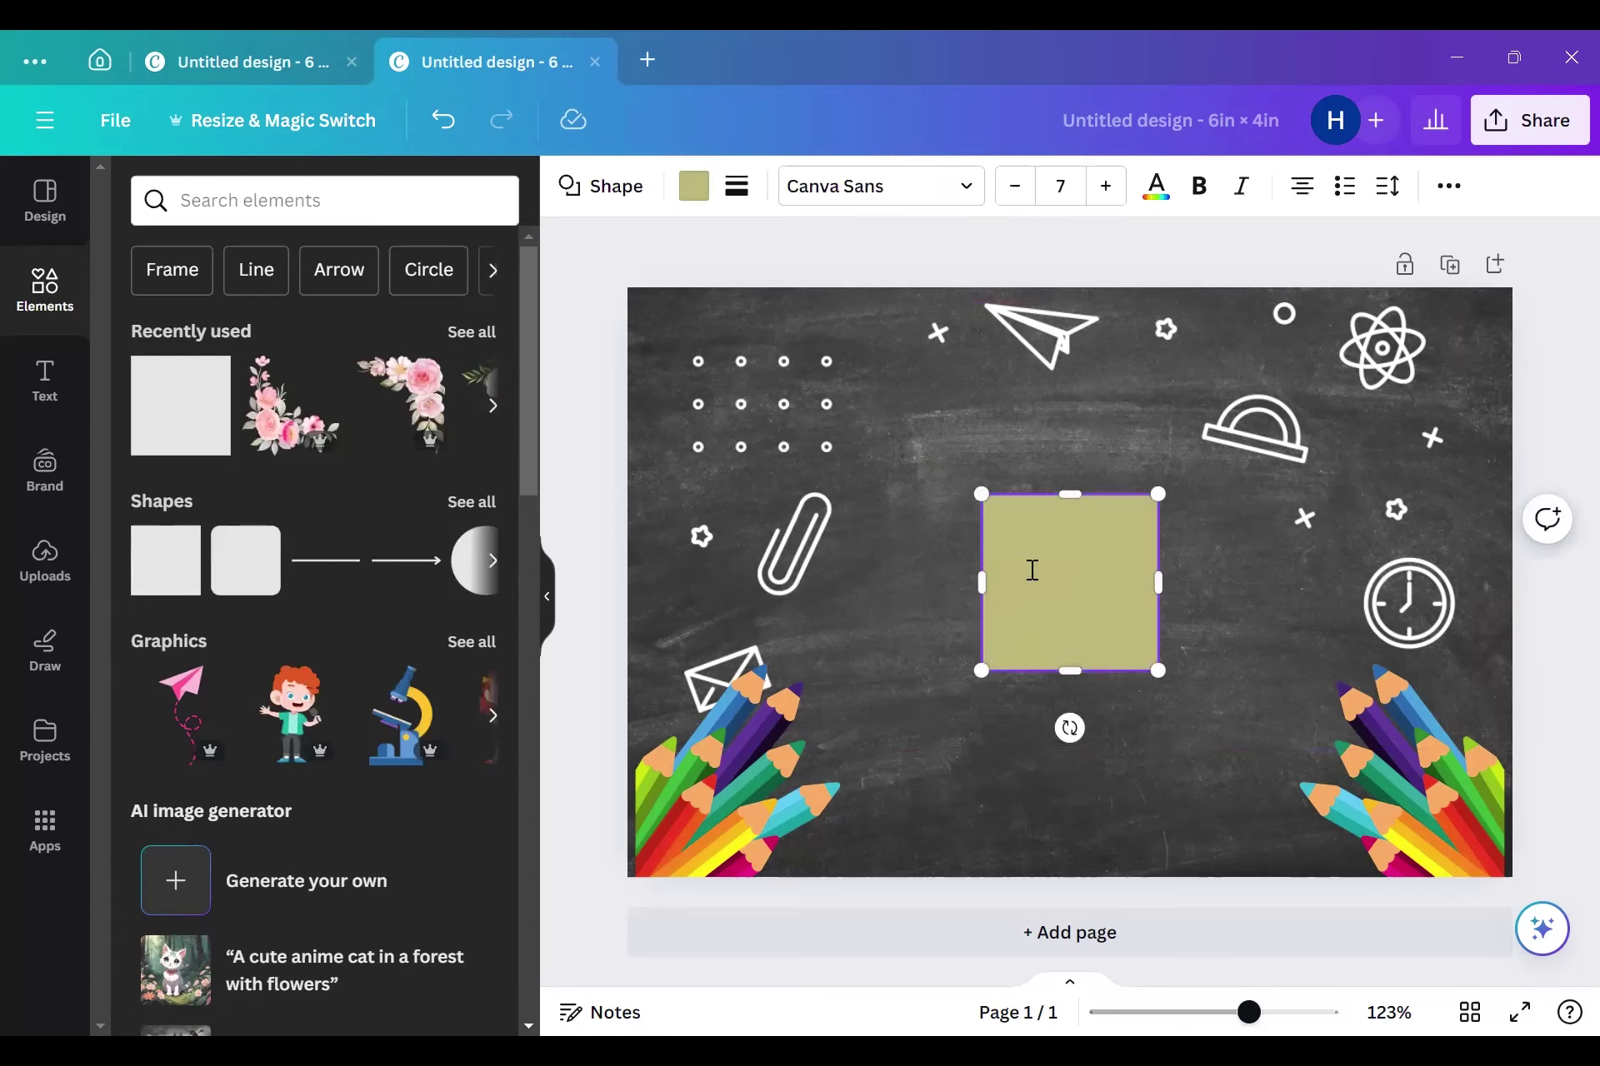
drag(1033, 547, 753, 446)
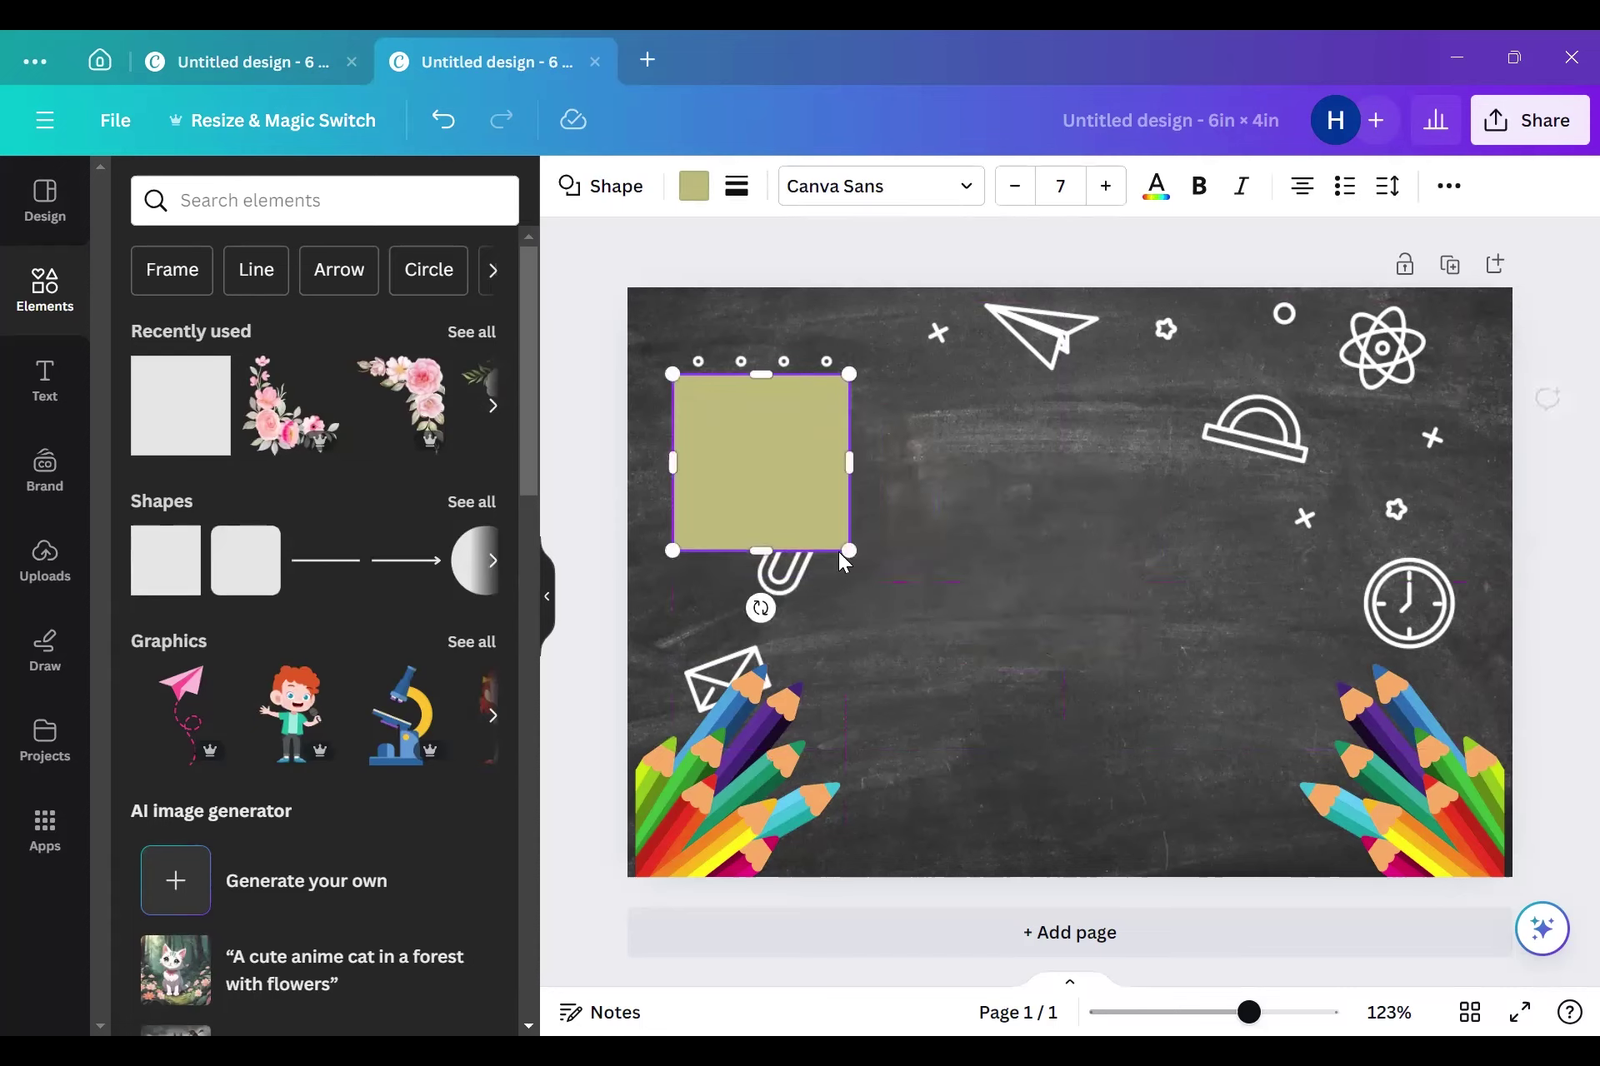
drag(841, 552, 933, 775)
mouse_move(860, 628)
mouse_down()
mouse_move(840, 610)
mouse_move(836, 625)
mouse_move(843, 603)
mouse_up()
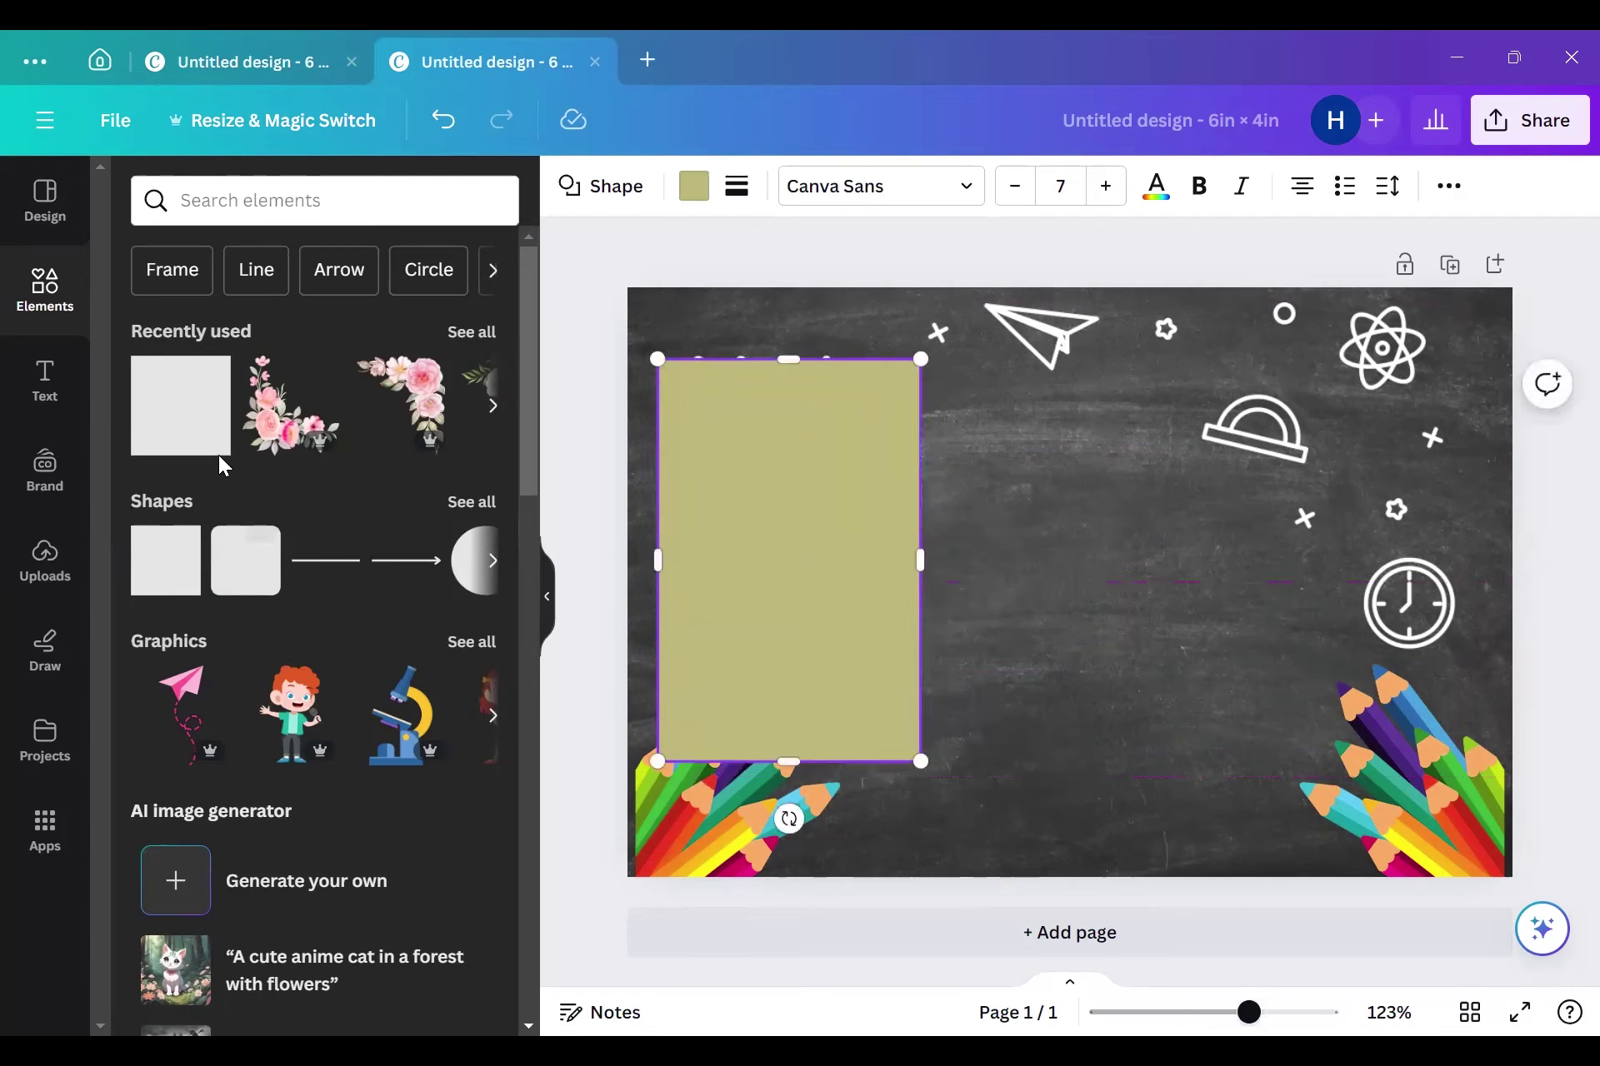
click(202, 440)
drag(1048, 555, 1020, 384)
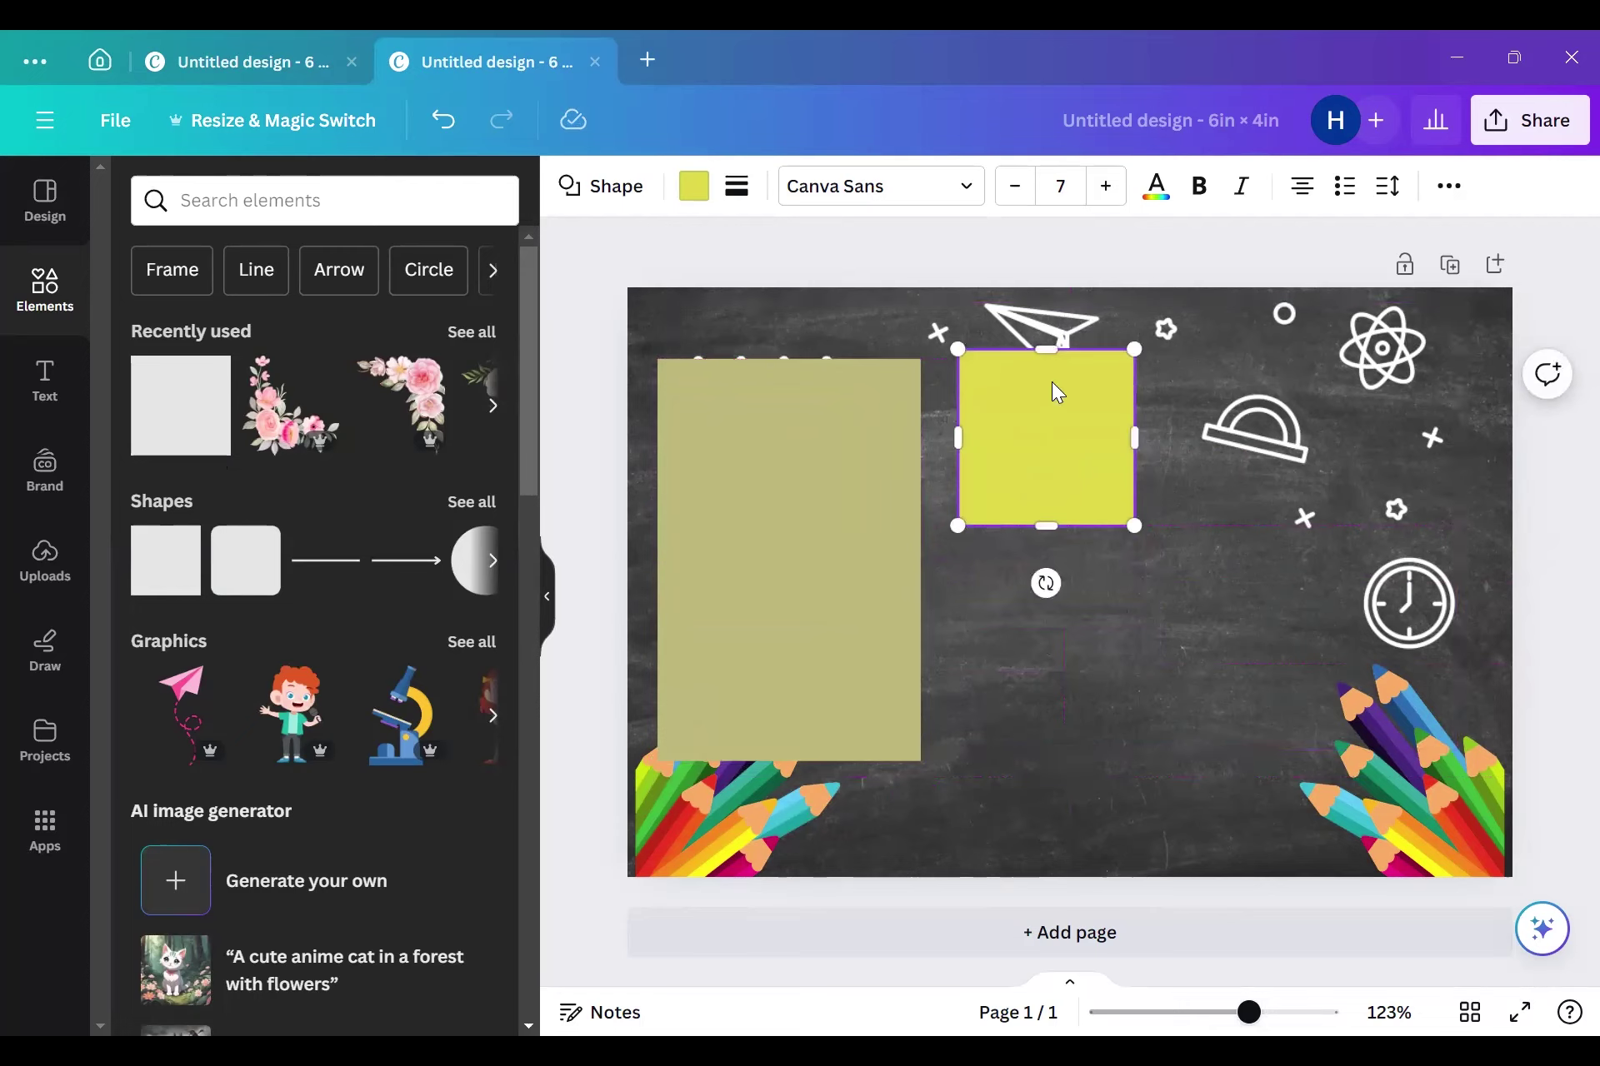
drag(1031, 420, 986, 440)
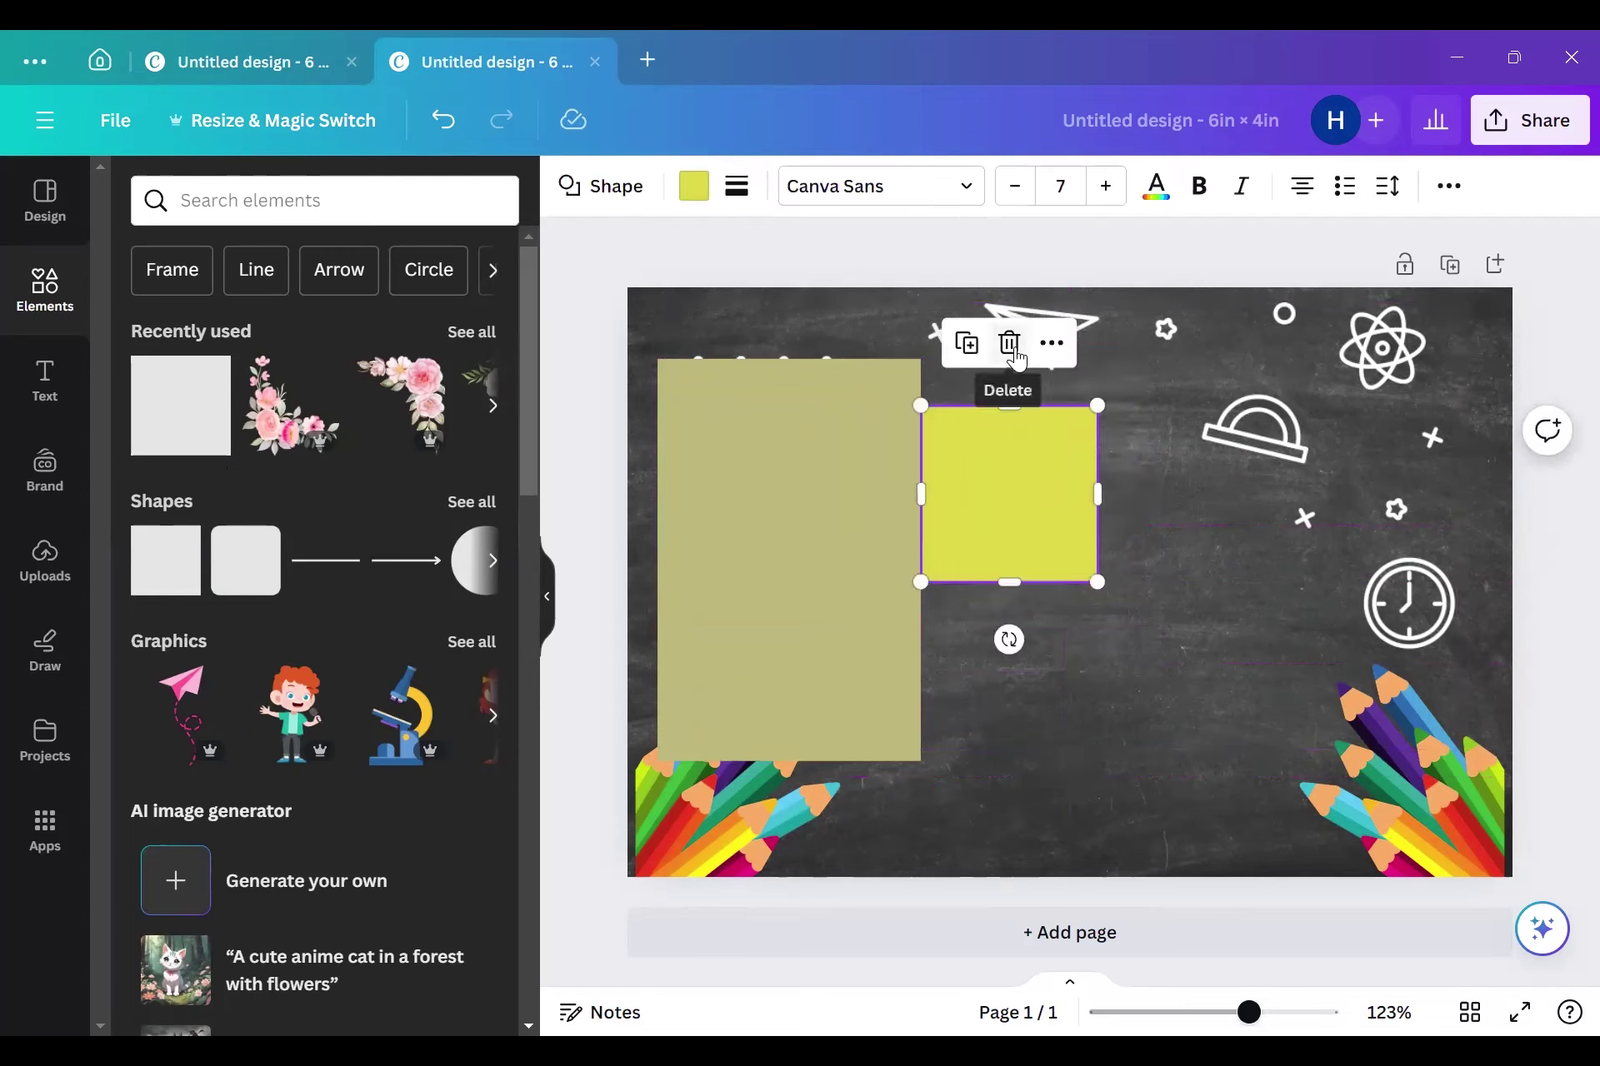
click(1008, 343)
Step: Make the photo placeholder slightly narrower and shorter, keeping it above the pencils near the page's left edge
click(722, 468)
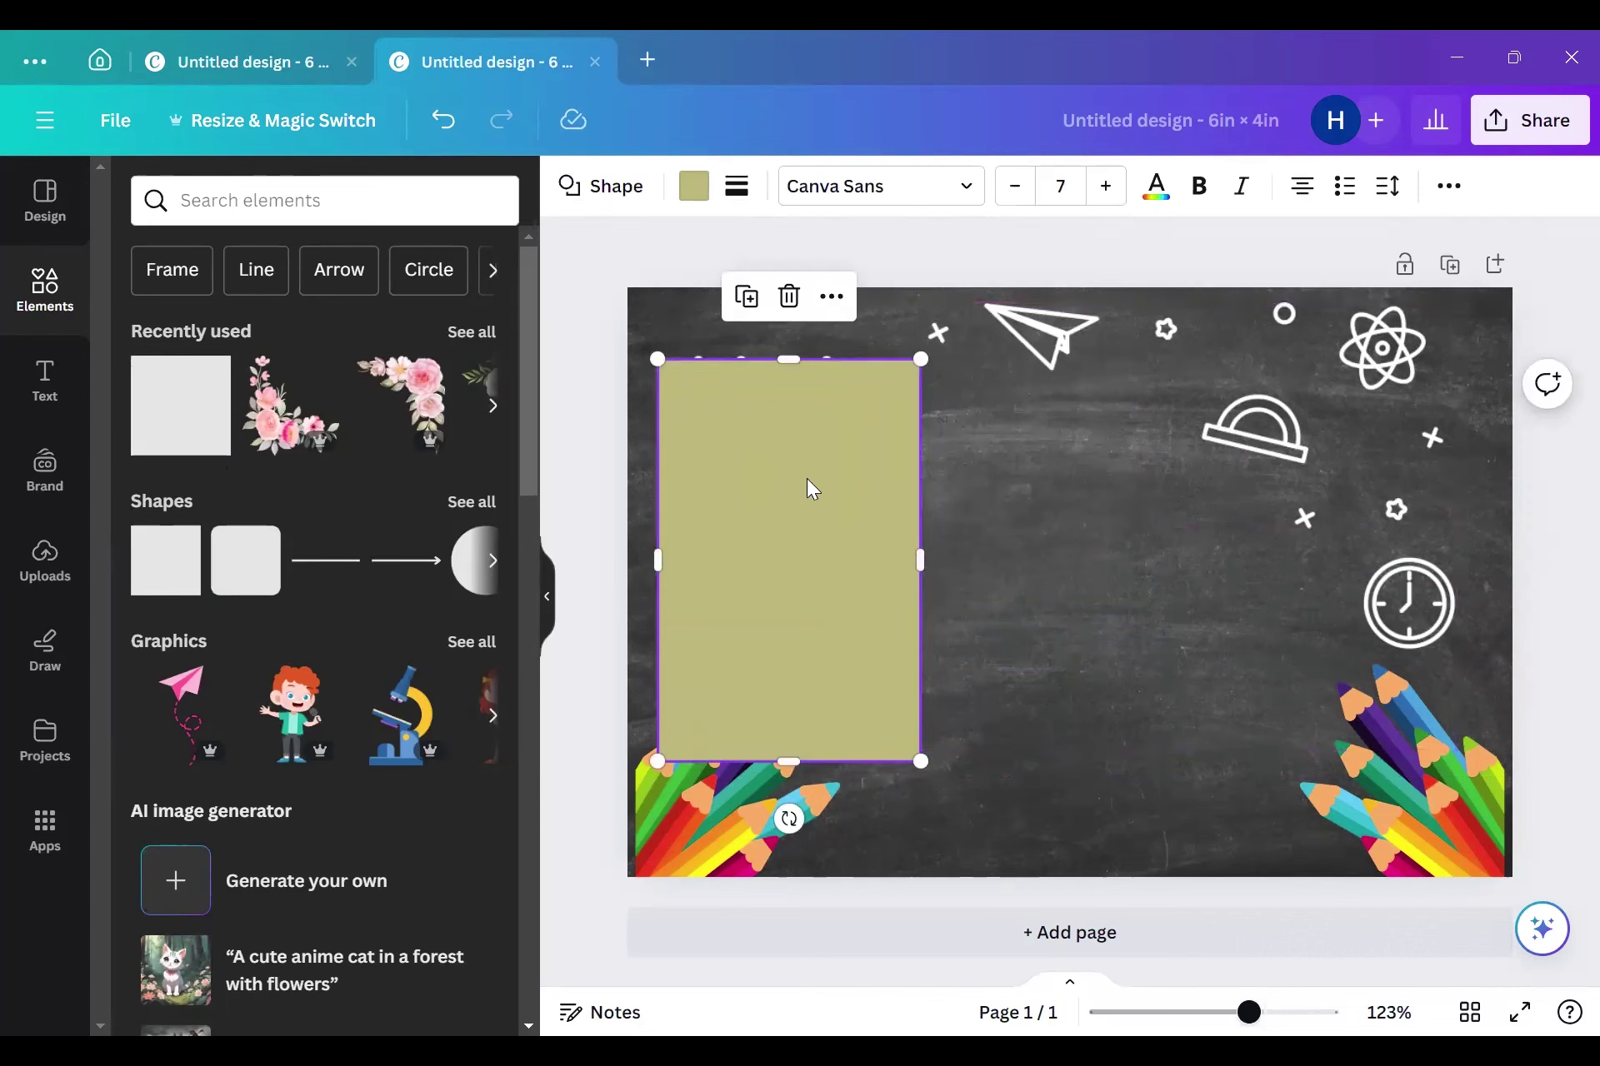
mouse_move(915, 552)
mouse_down()
mouse_move(884, 550)
mouse_move(901, 553)
mouse_up()
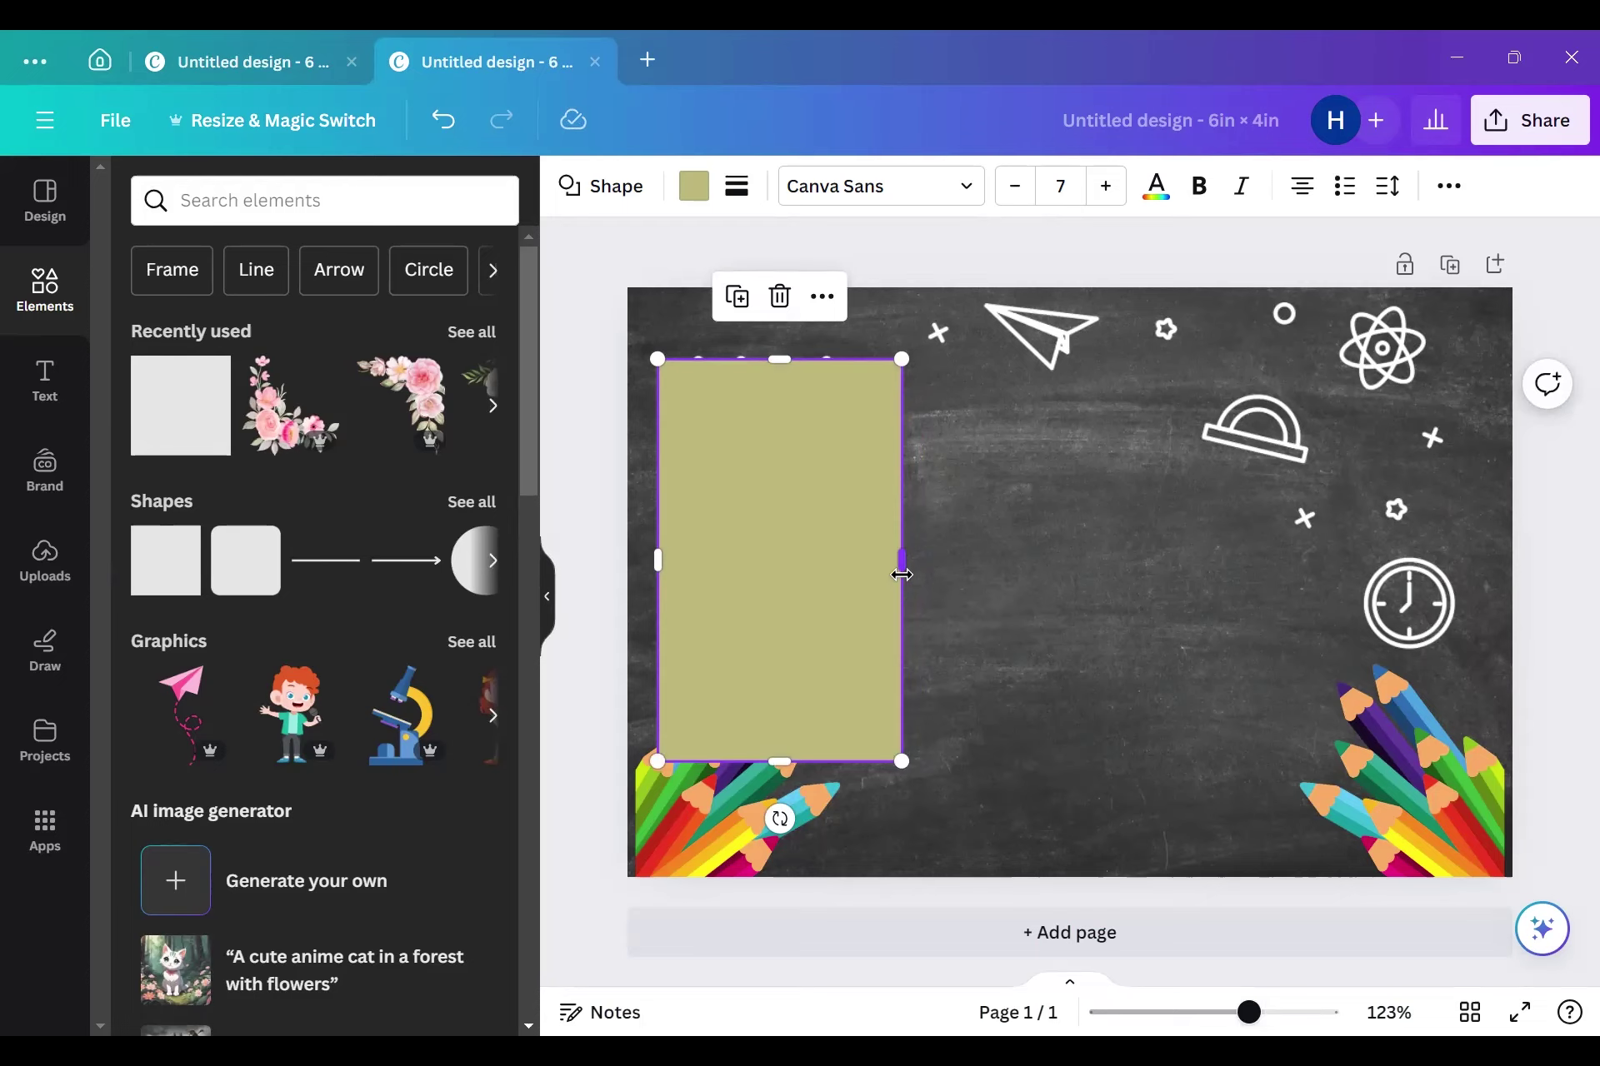
drag(788, 759, 790, 720)
drag(813, 605, 817, 610)
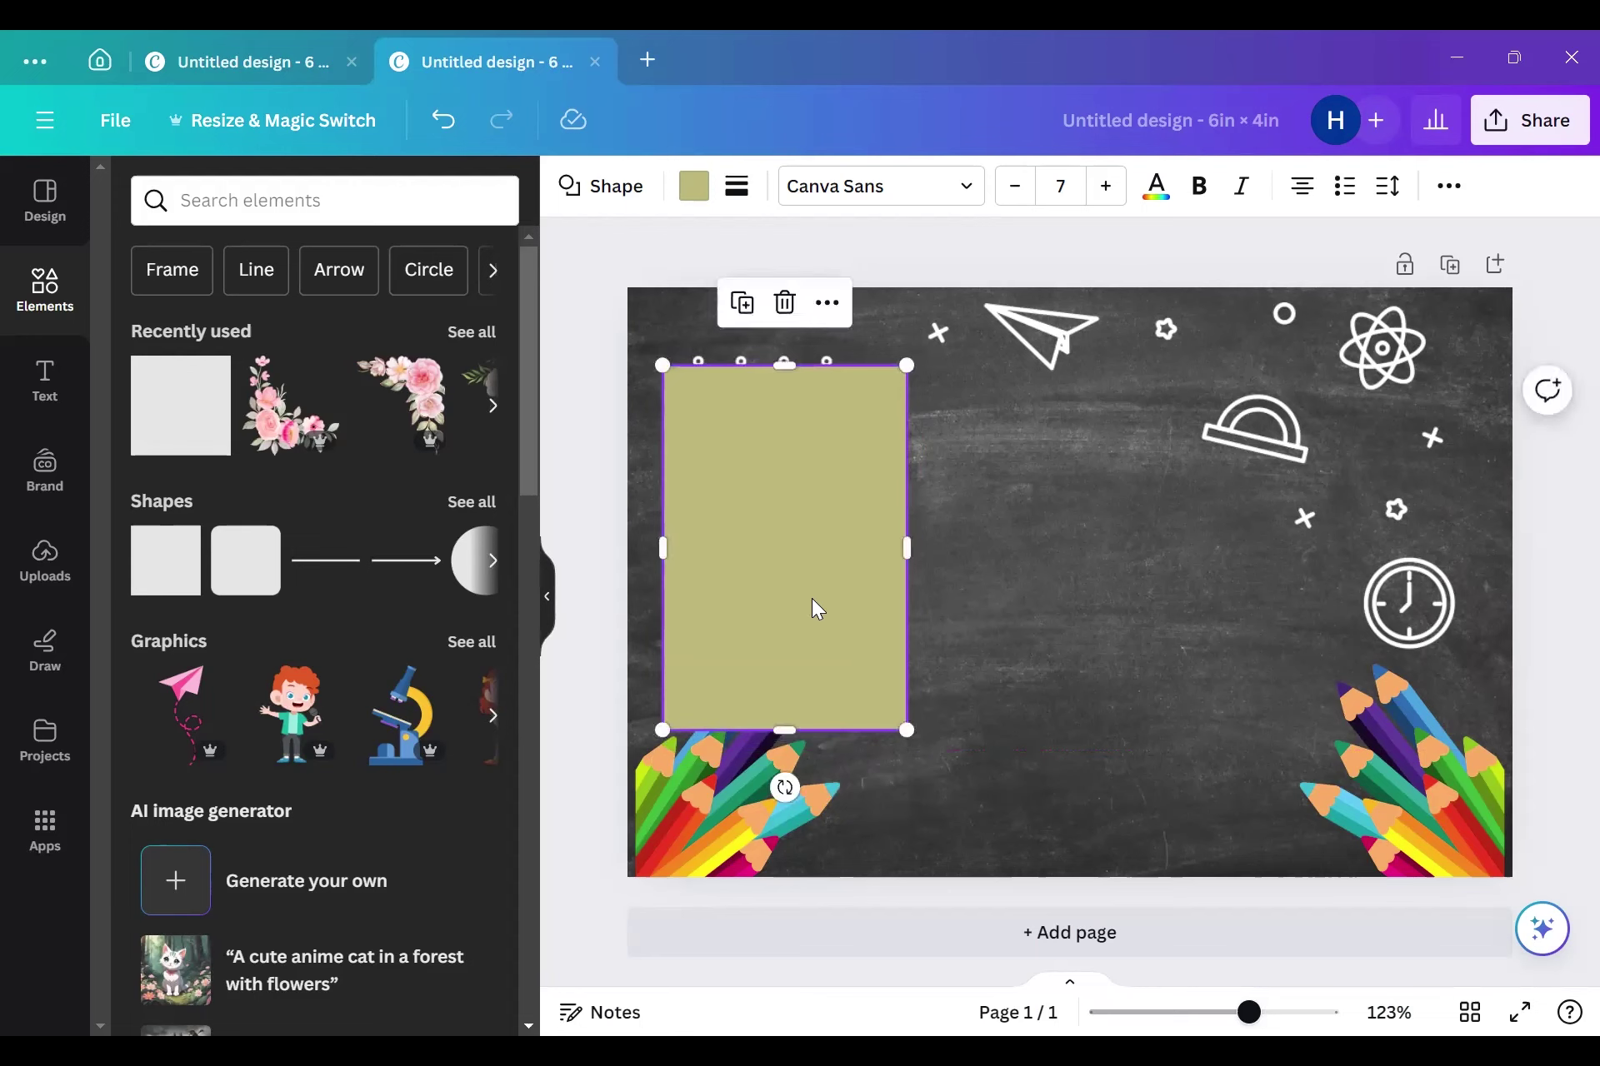
Step: Duplicate the photo placeholder twice to form a row of three equal, evenly spaced rectangles across the page
click(730, 328)
drag(817, 469, 981, 471)
drag(1074, 463, 1076, 456)
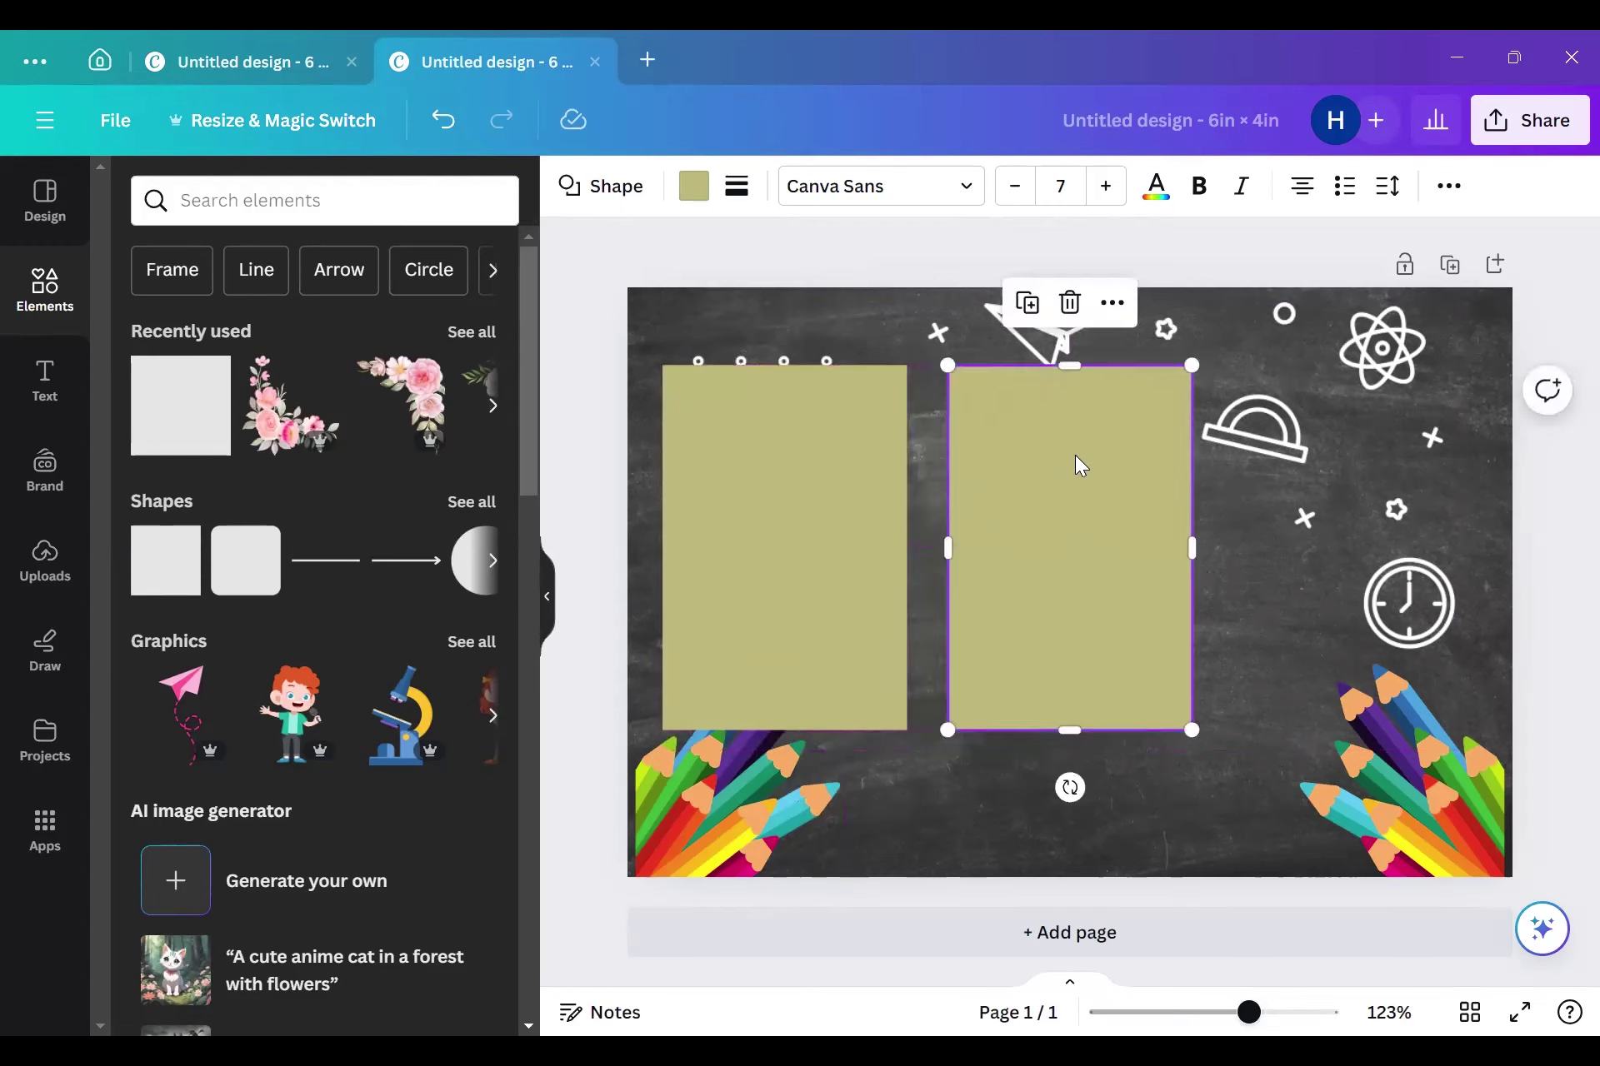
click(1030, 304)
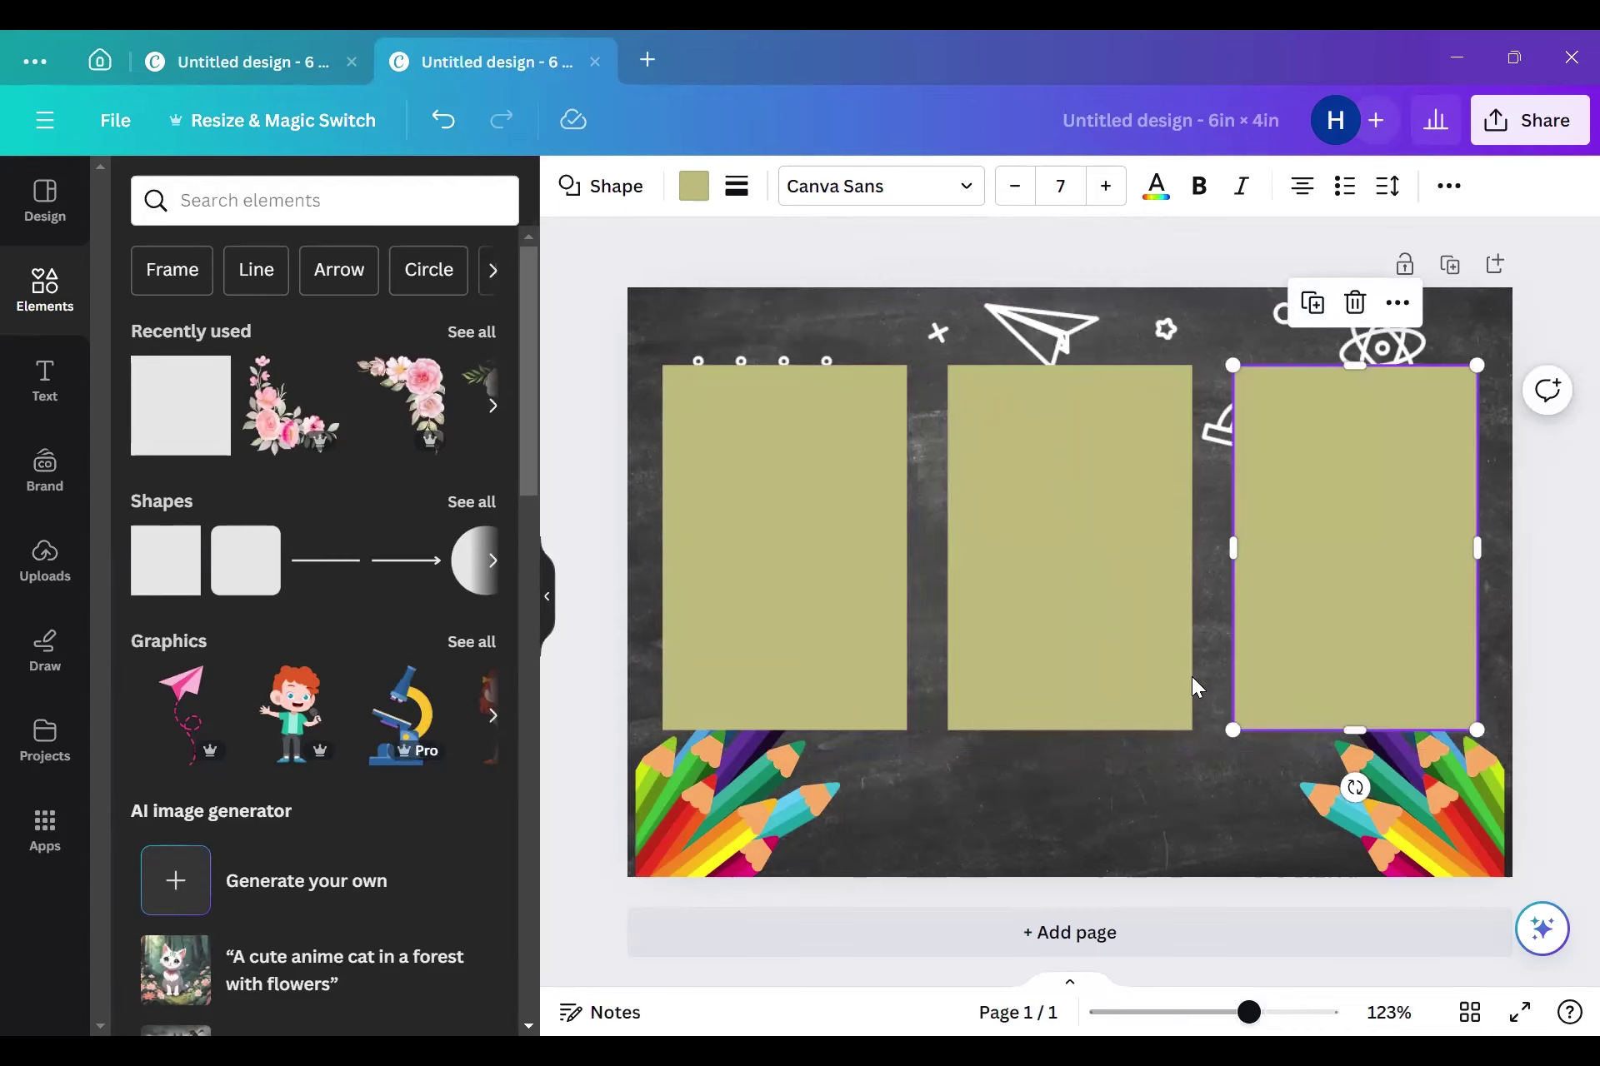
Step: Add a heading to the page with the text "Photo Booth 101"
click(53, 381)
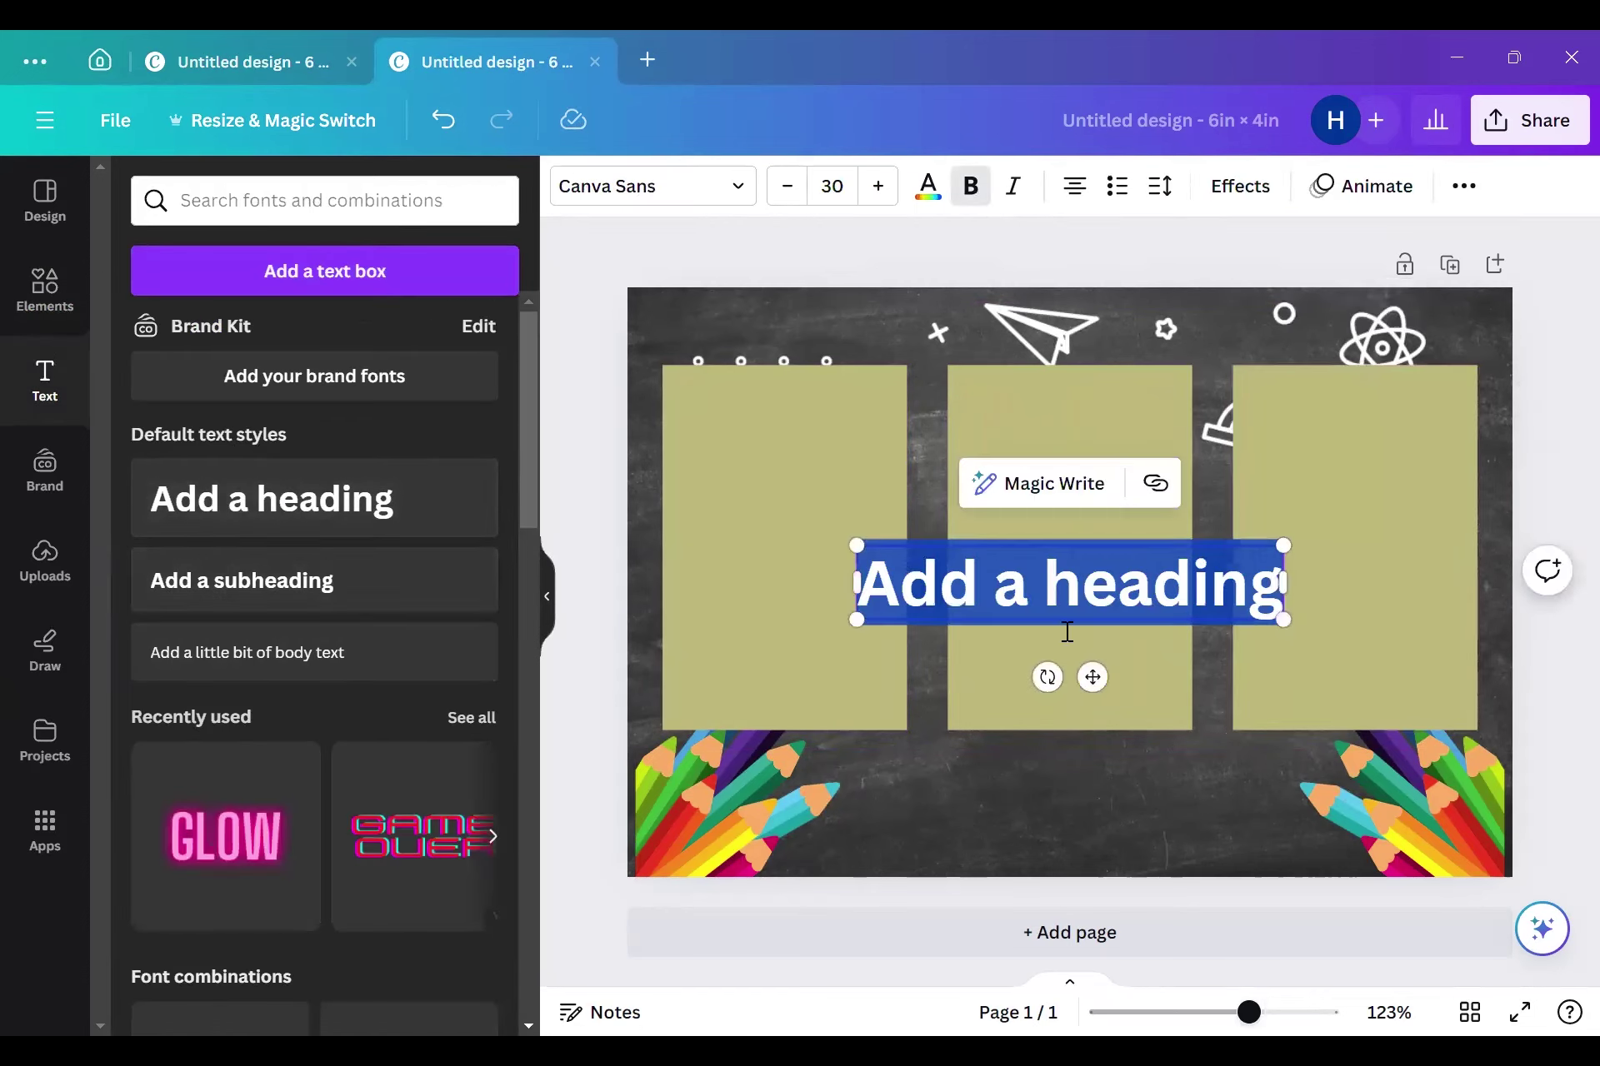
triple_click(1111, 606)
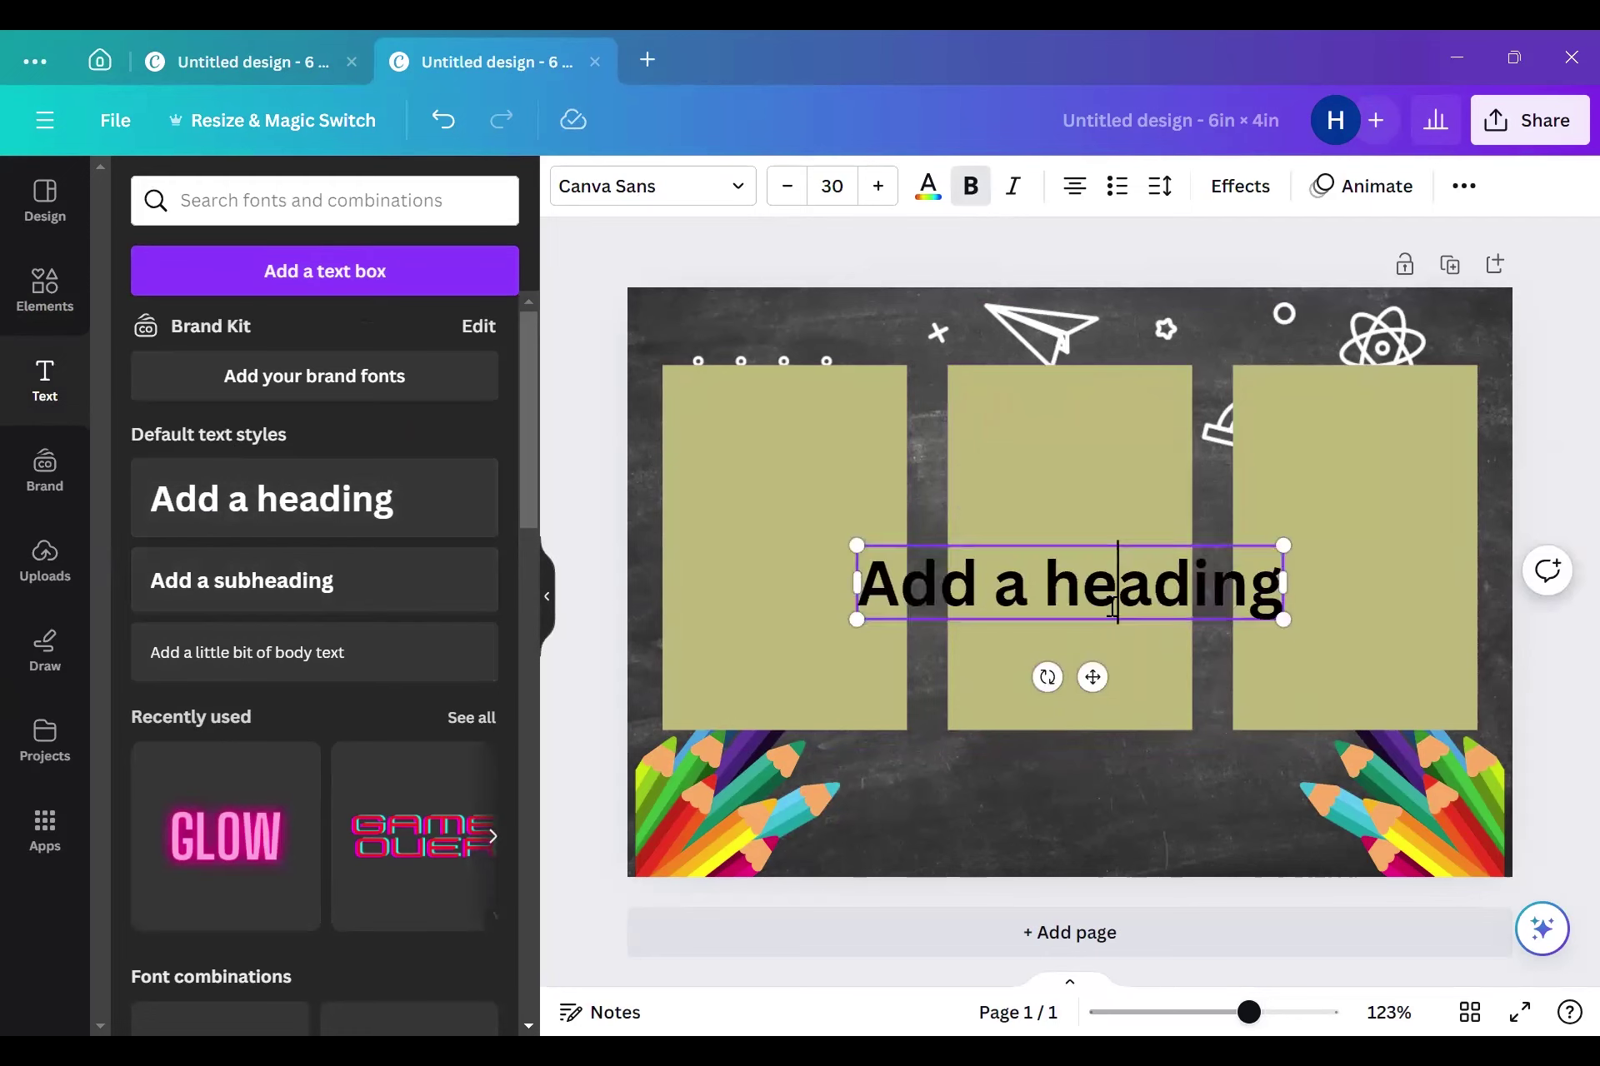
text(P)
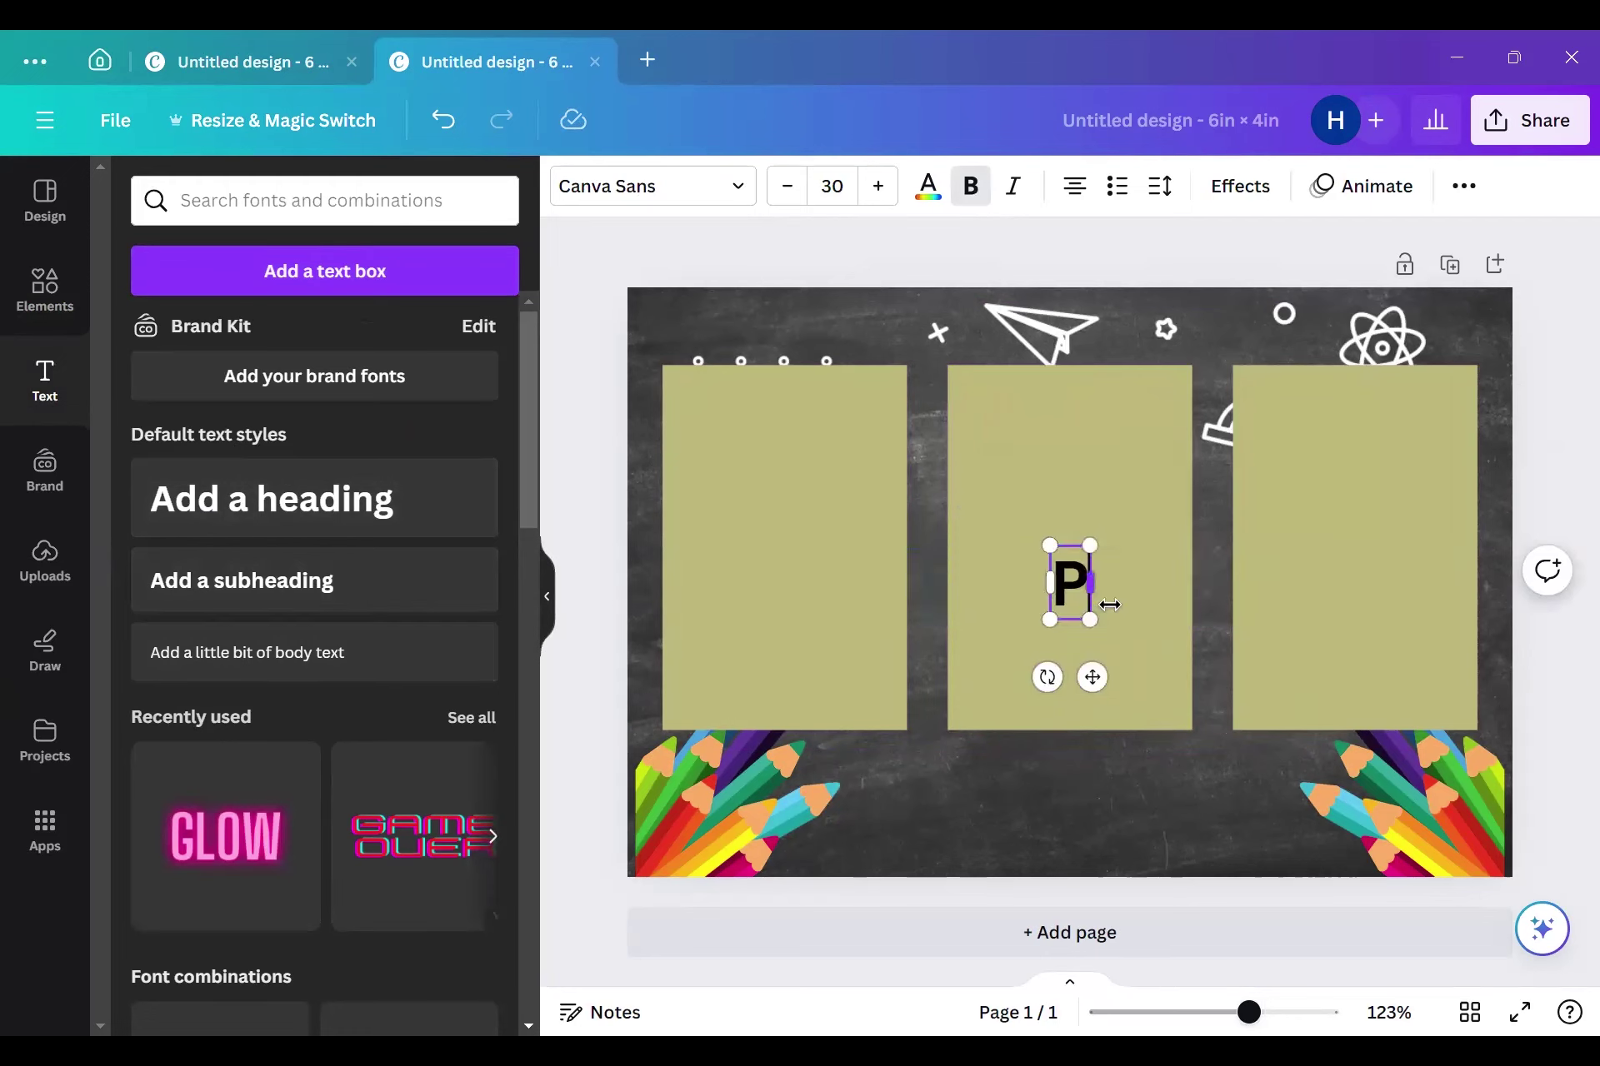
text(hoto Bo)
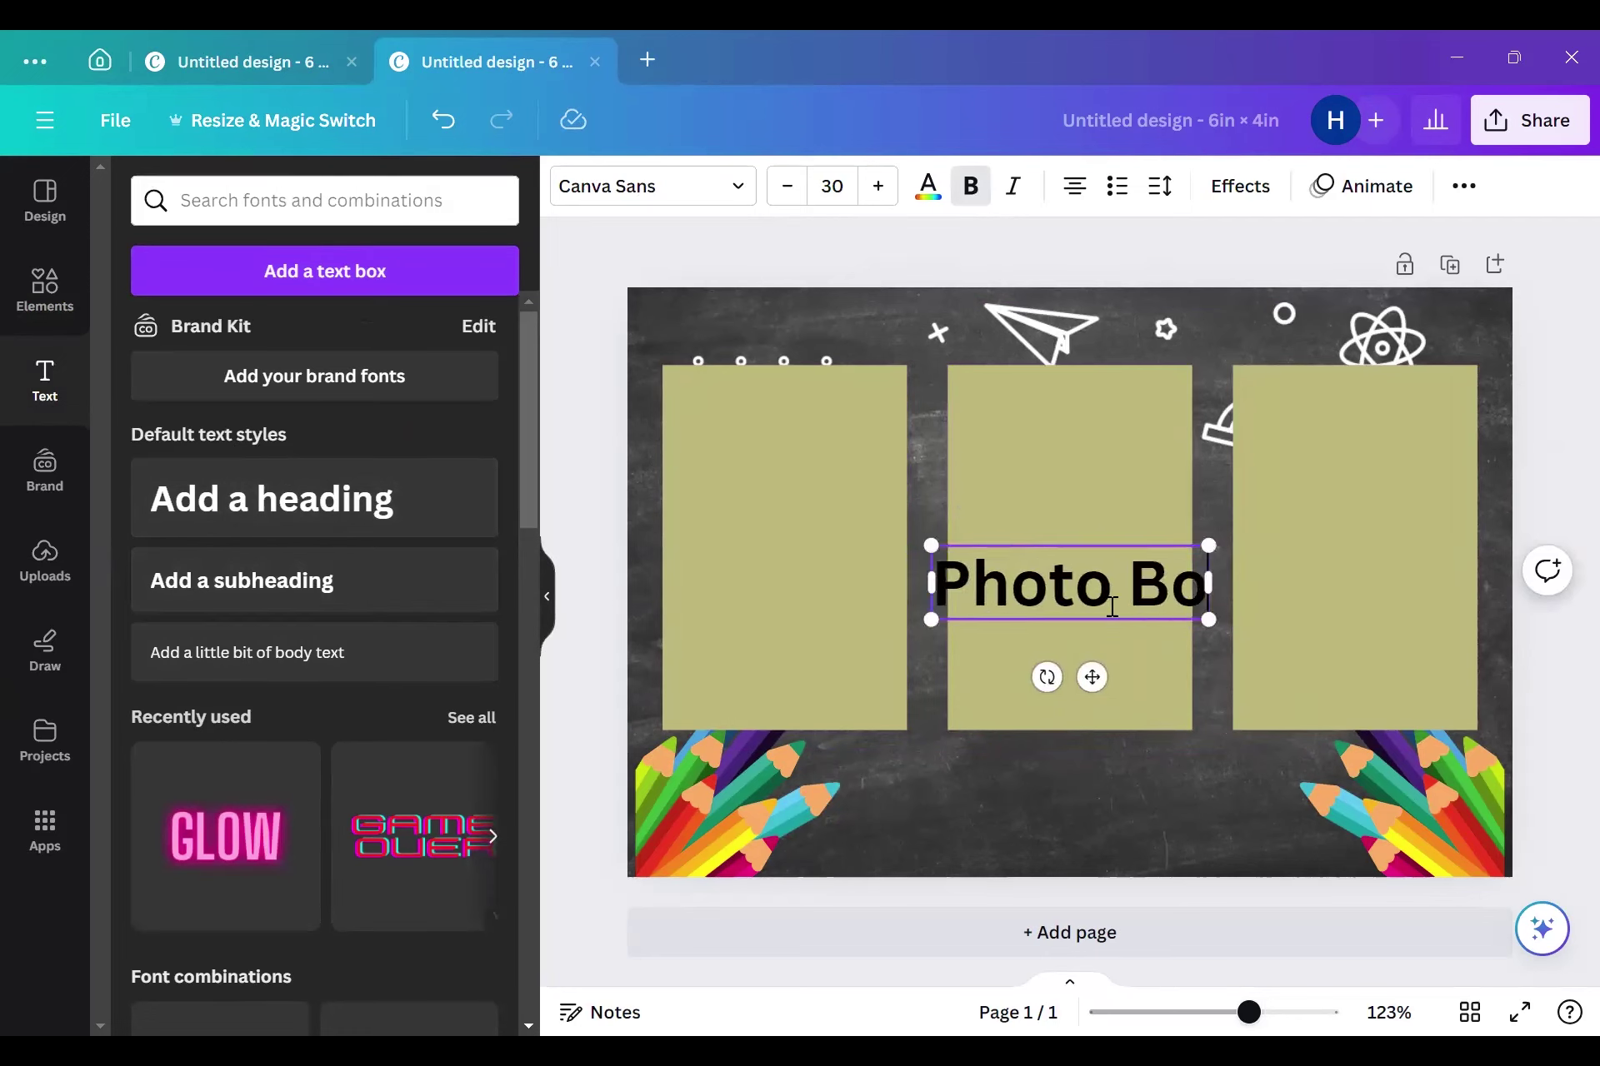
text(oth!!!)
key(BackSpace)
key(BackSpace)
key(BackSpace)
text(101)
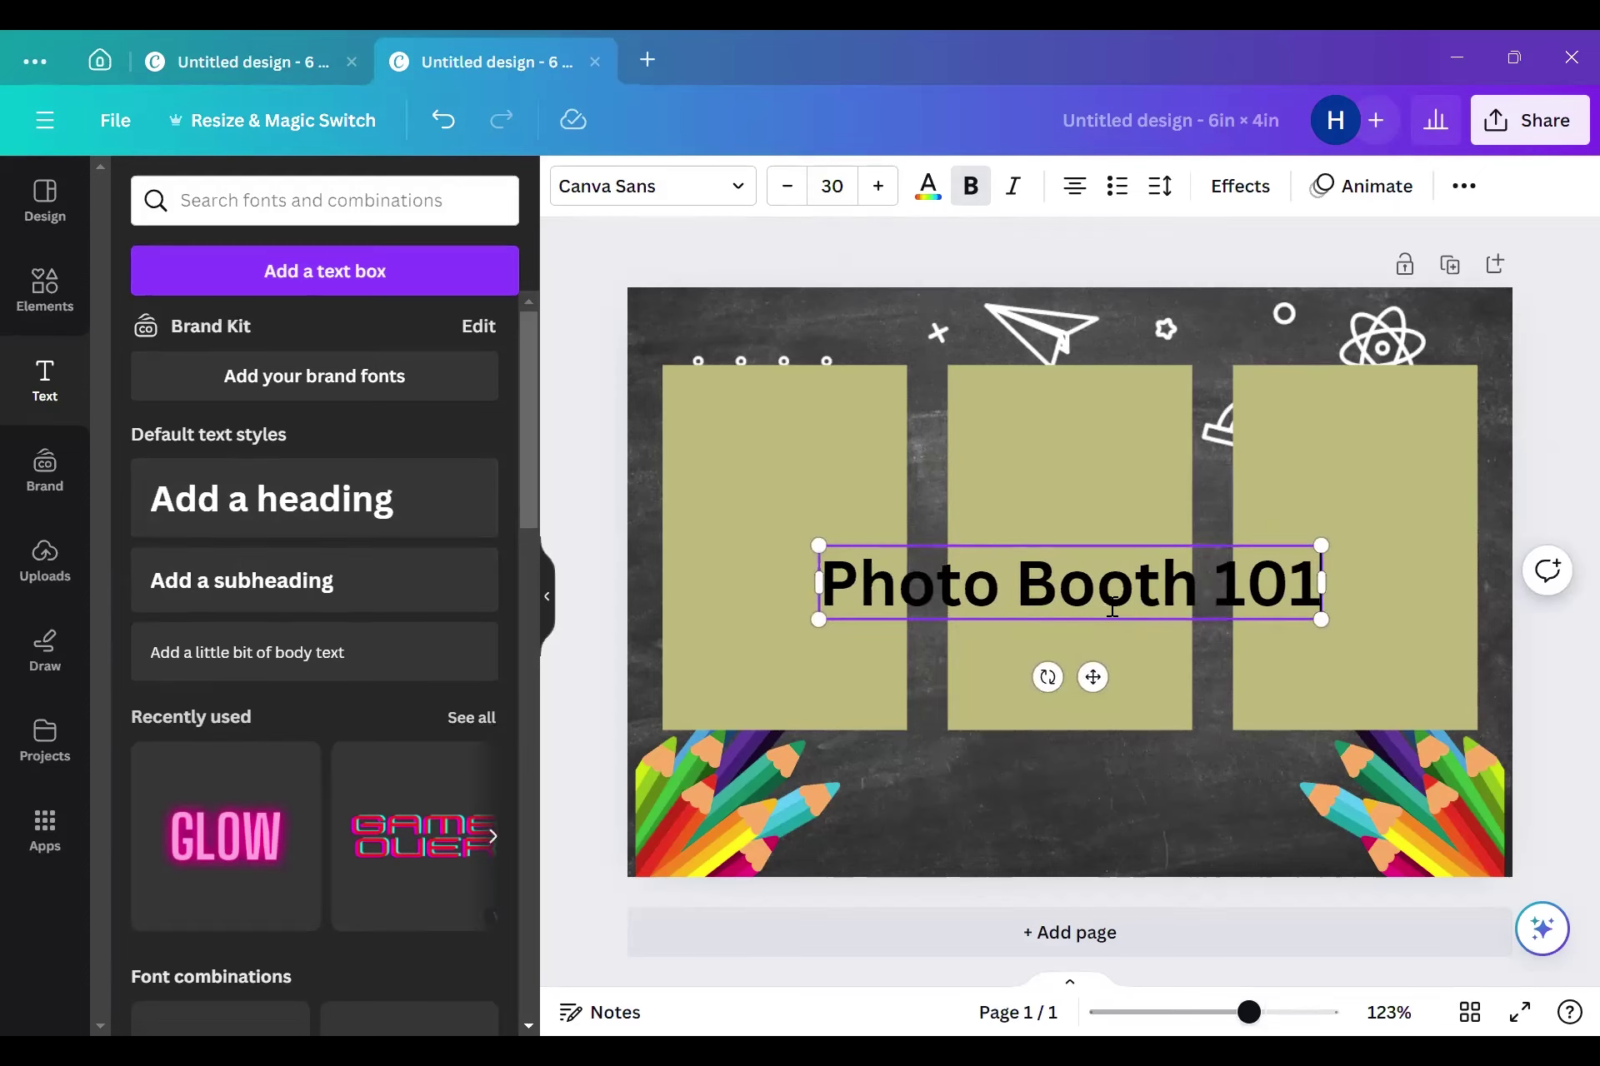
Step: Search the fonts for "school" and set the "Photo Booth 101" heading in Schoolbell
click(629, 203)
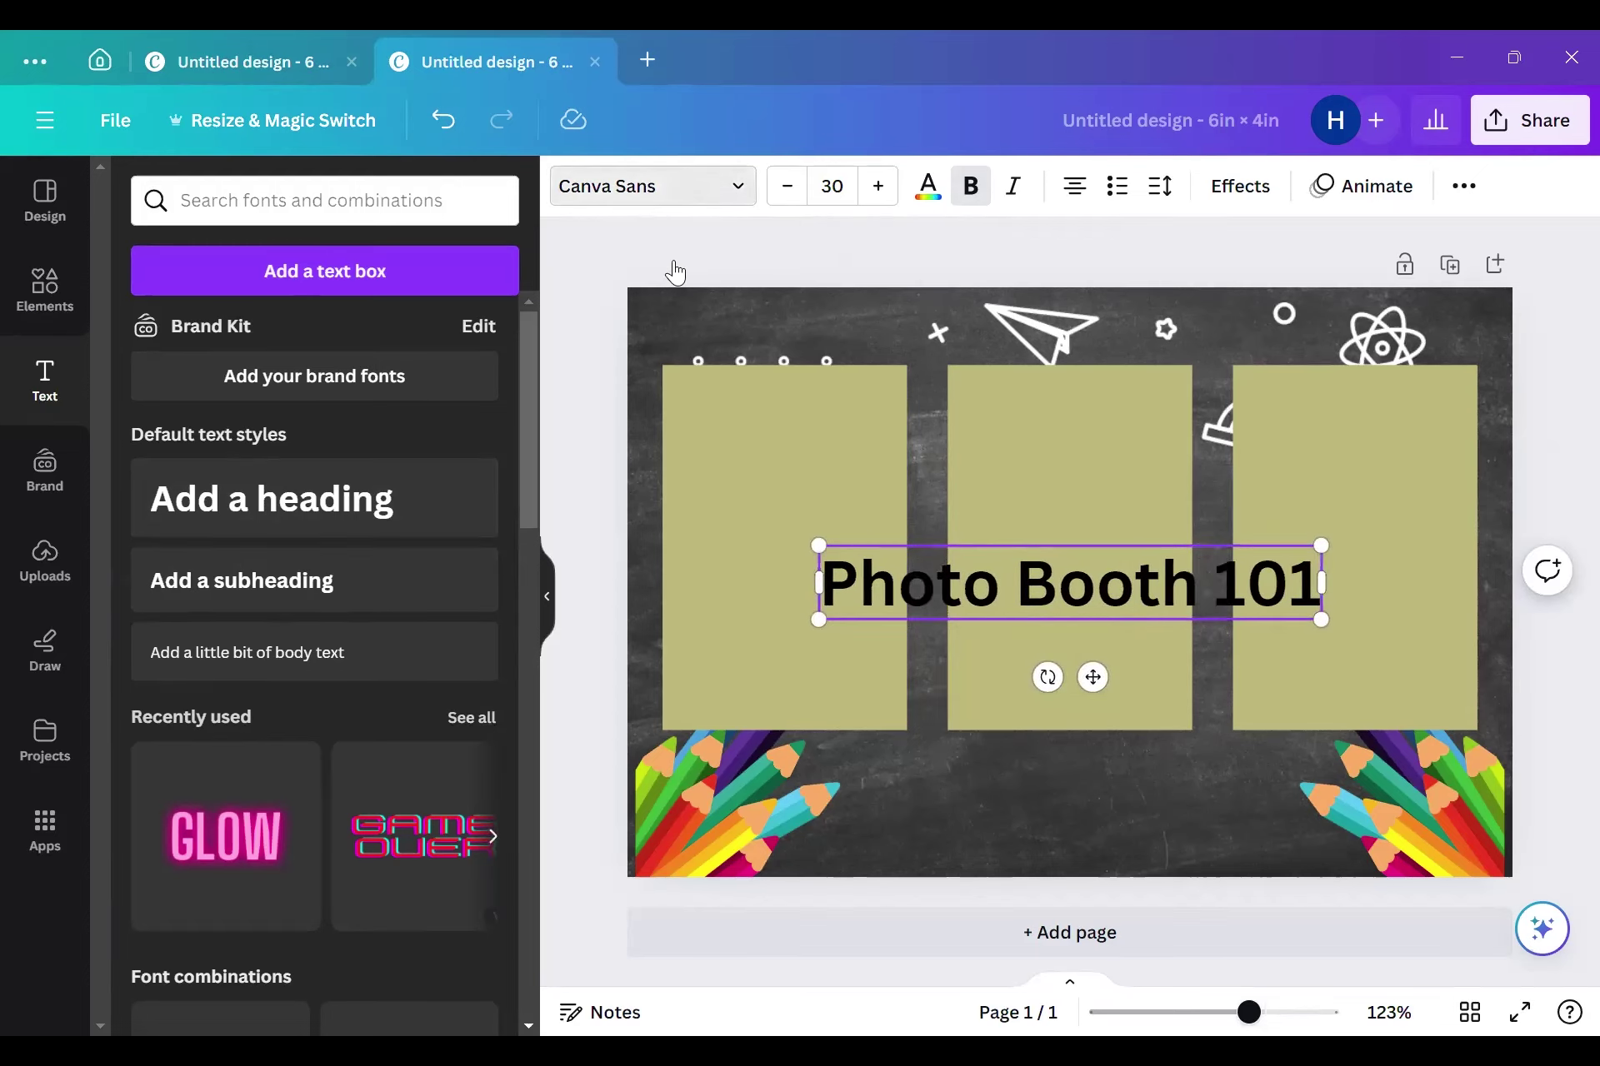
click(237, 260)
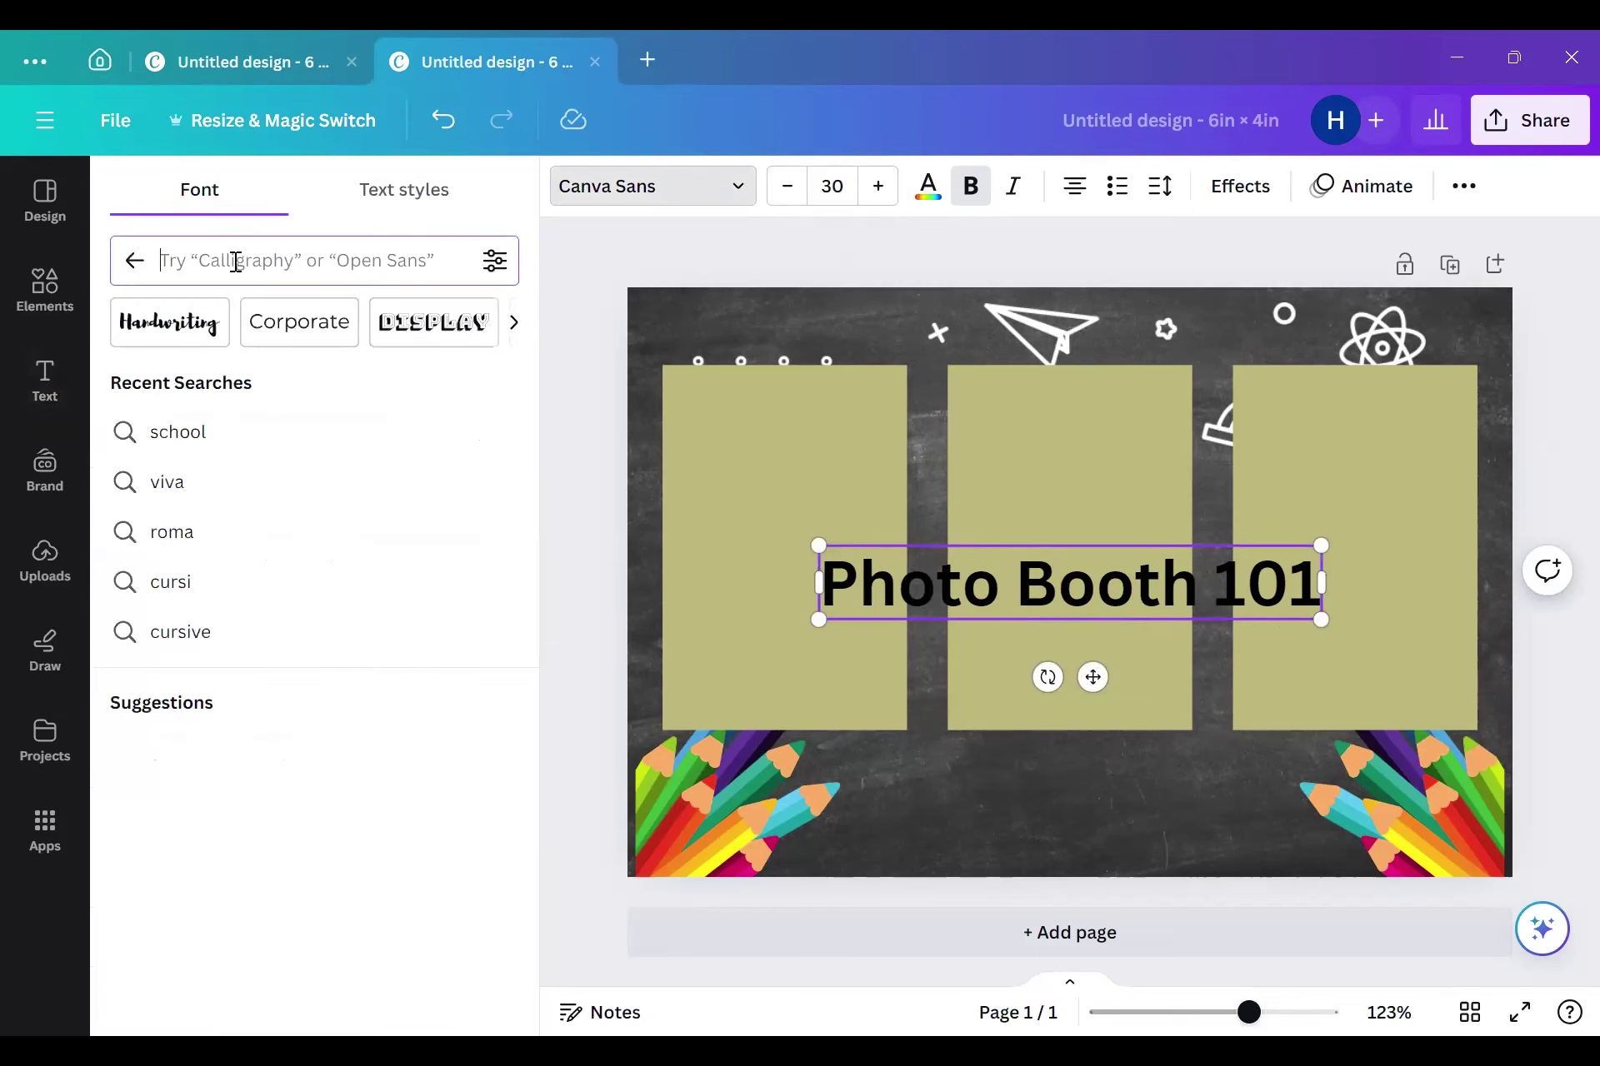
text(school)
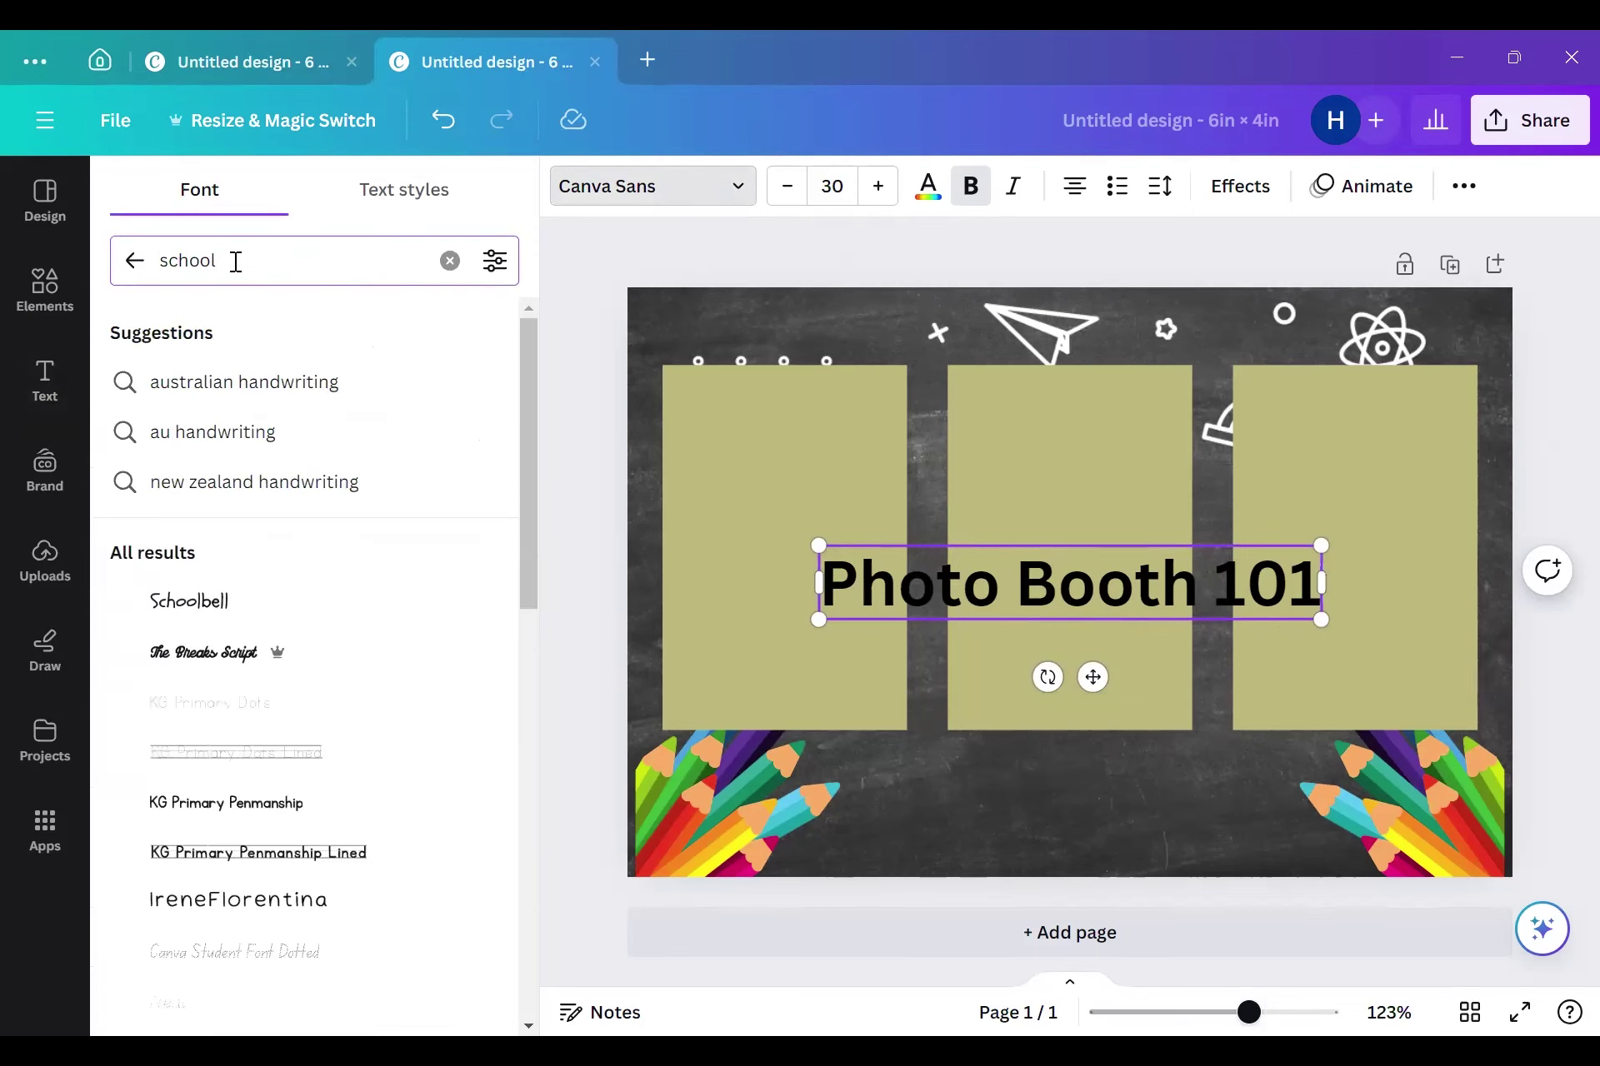
click(217, 612)
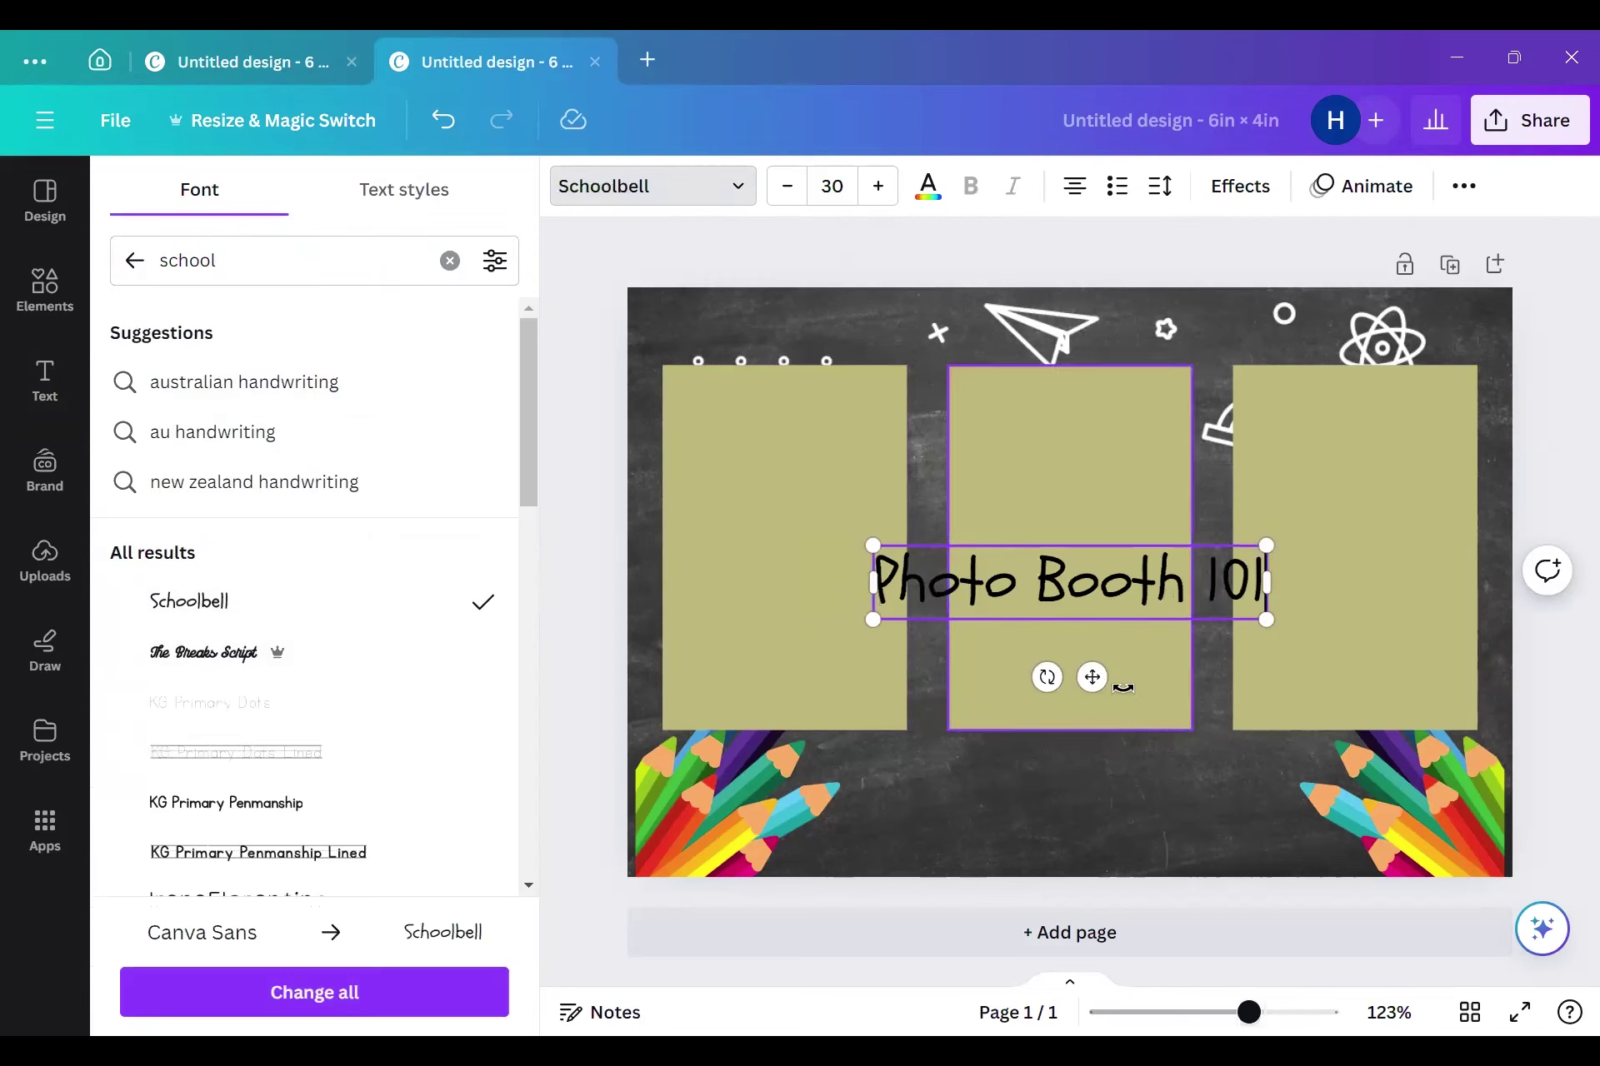
Step: Enlarge the heading to font size 43 and position it between the two pencil clusters, overlapping the lower edges of the photo placeholders
drag(1266, 621, 1338, 634)
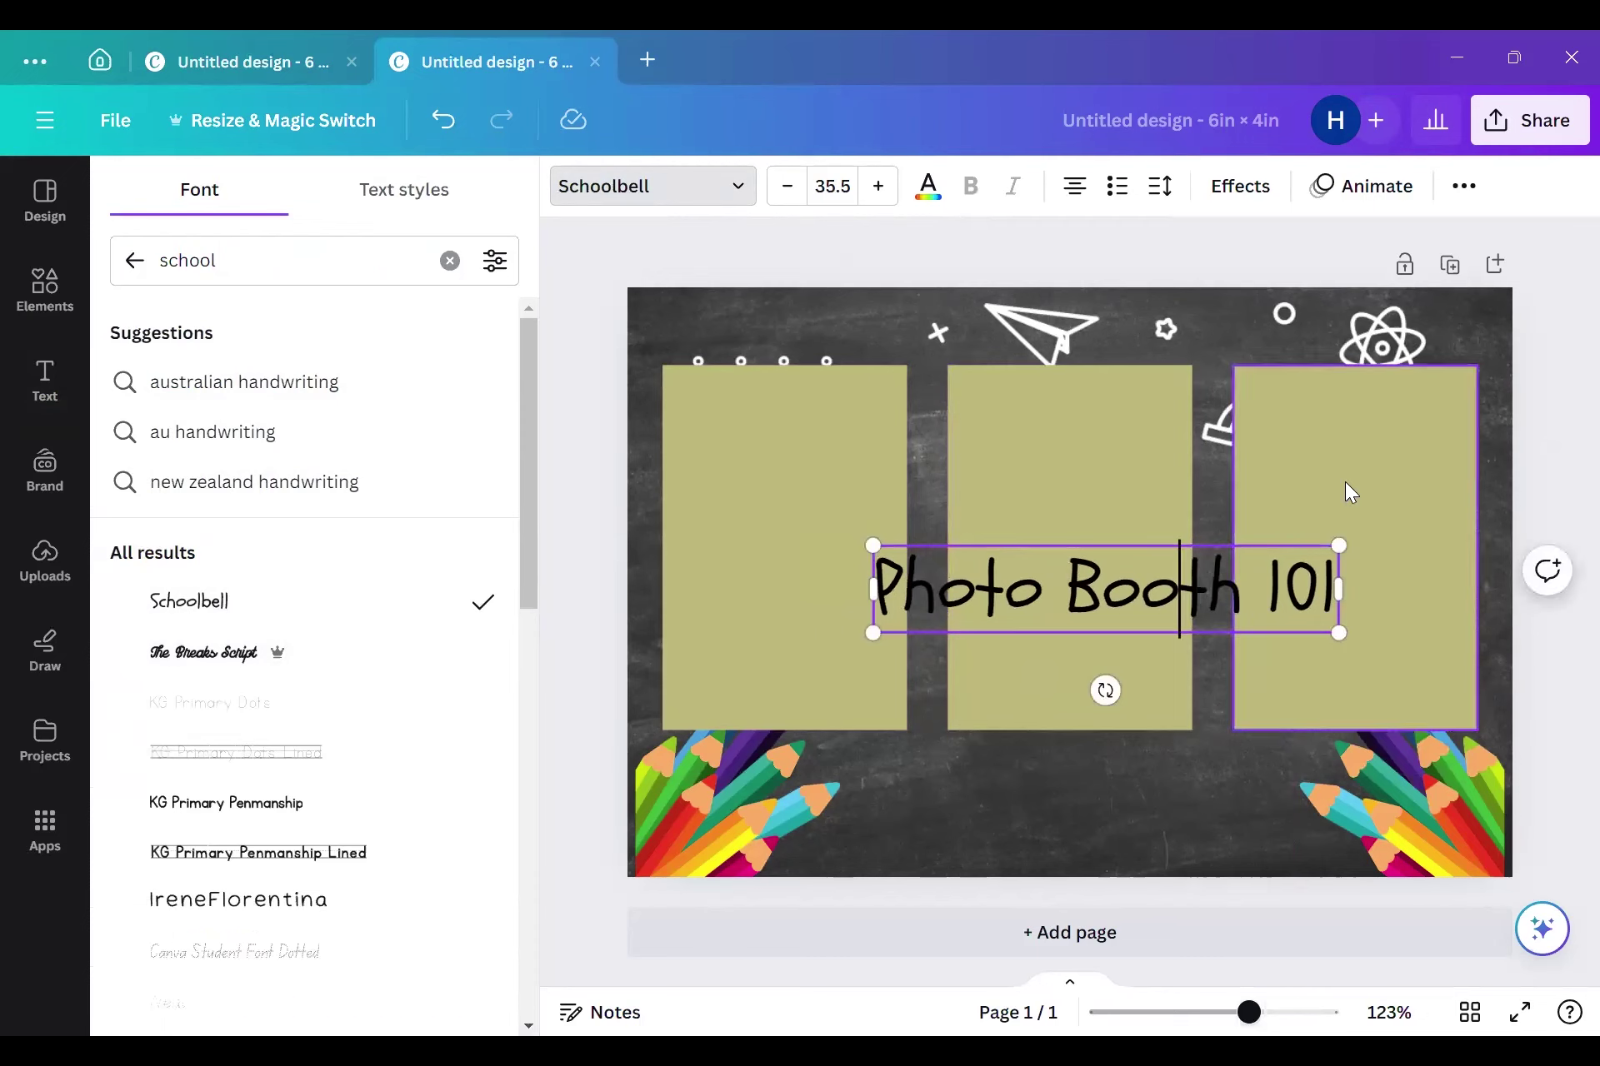
click(1306, 542)
drag(1214, 585, 1183, 734)
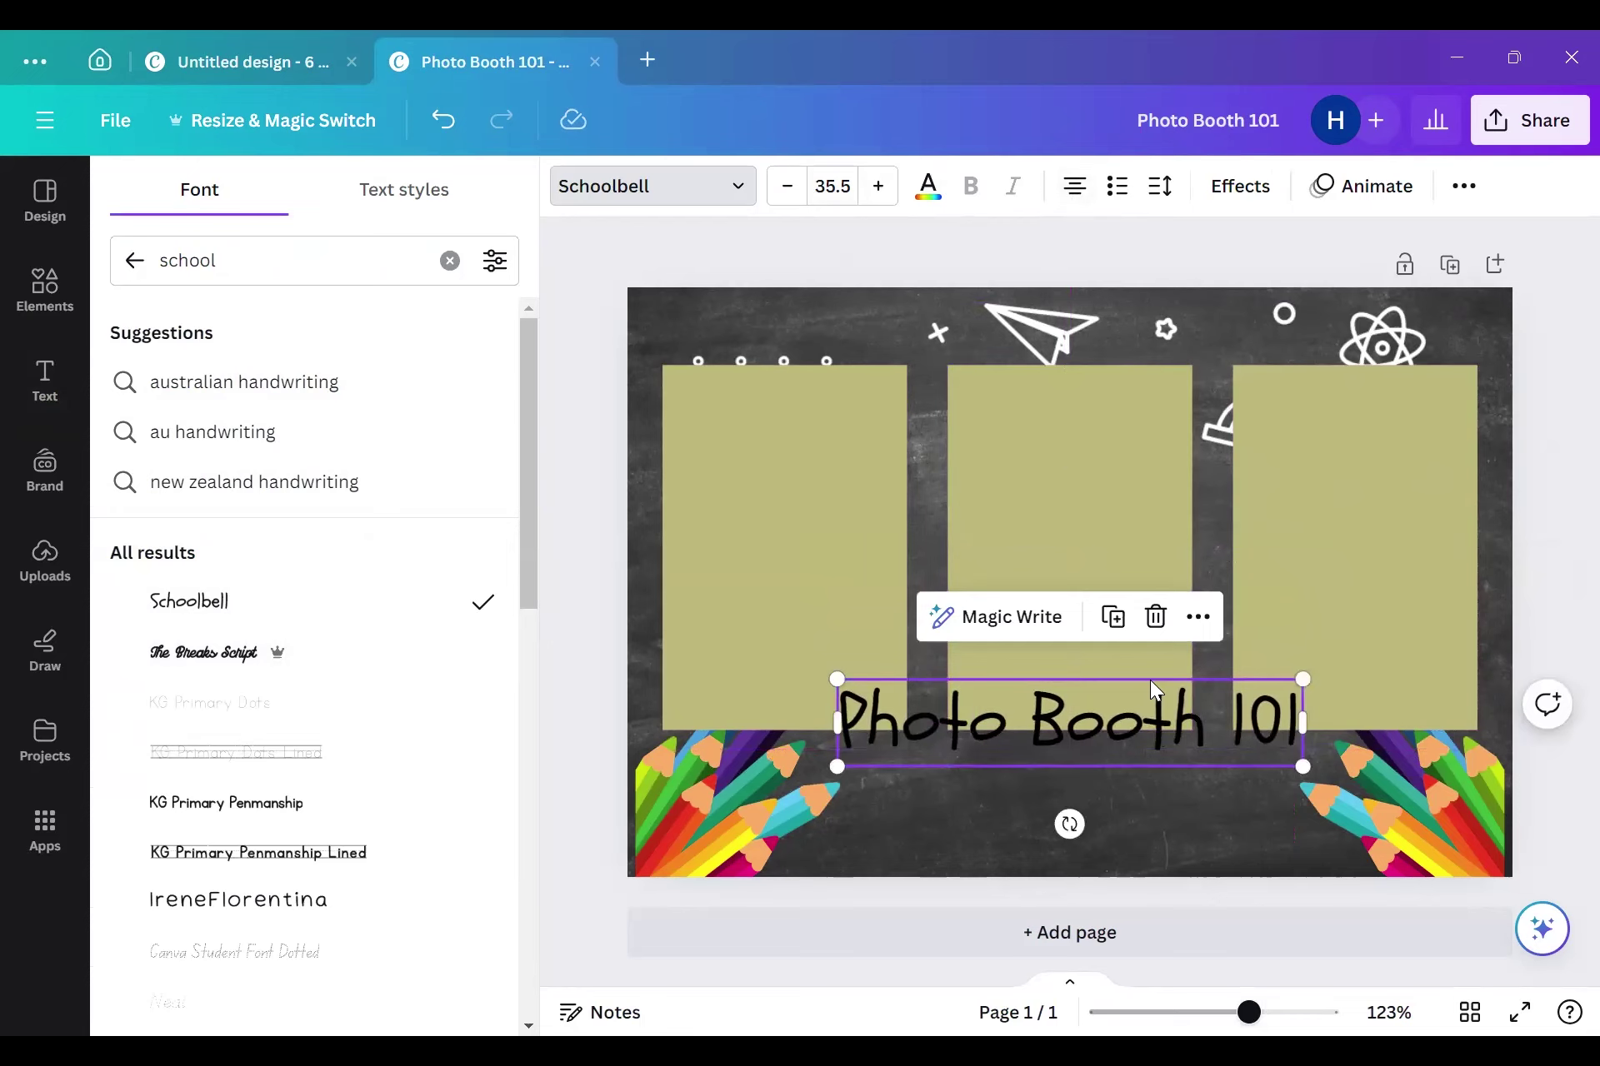
drag(837, 766, 800, 773)
mouse_move(1112, 724)
mouse_down()
mouse_move(1129, 744)
mouse_move(1102, 718)
mouse_up()
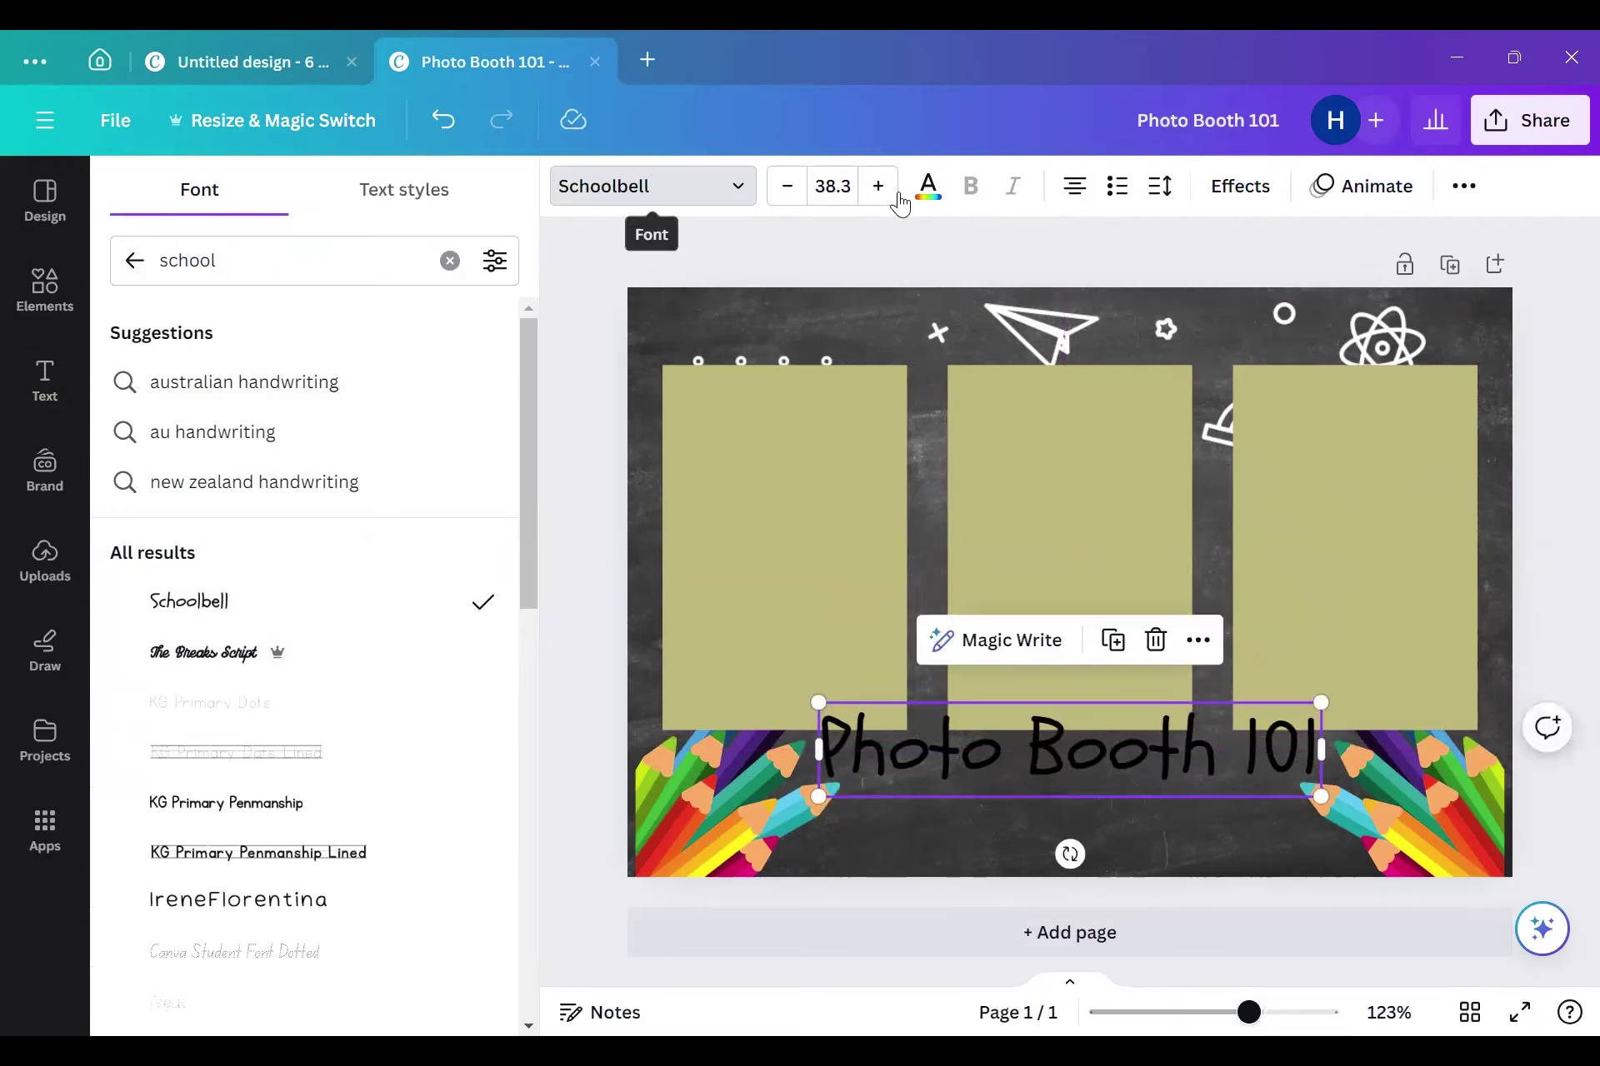
drag(1050, 745, 1050, 735)
drag(791, 815, 729, 829)
mouse_move(941, 750)
mouse_down()
mouse_move(996, 754)
mouse_move(966, 751)
mouse_up()
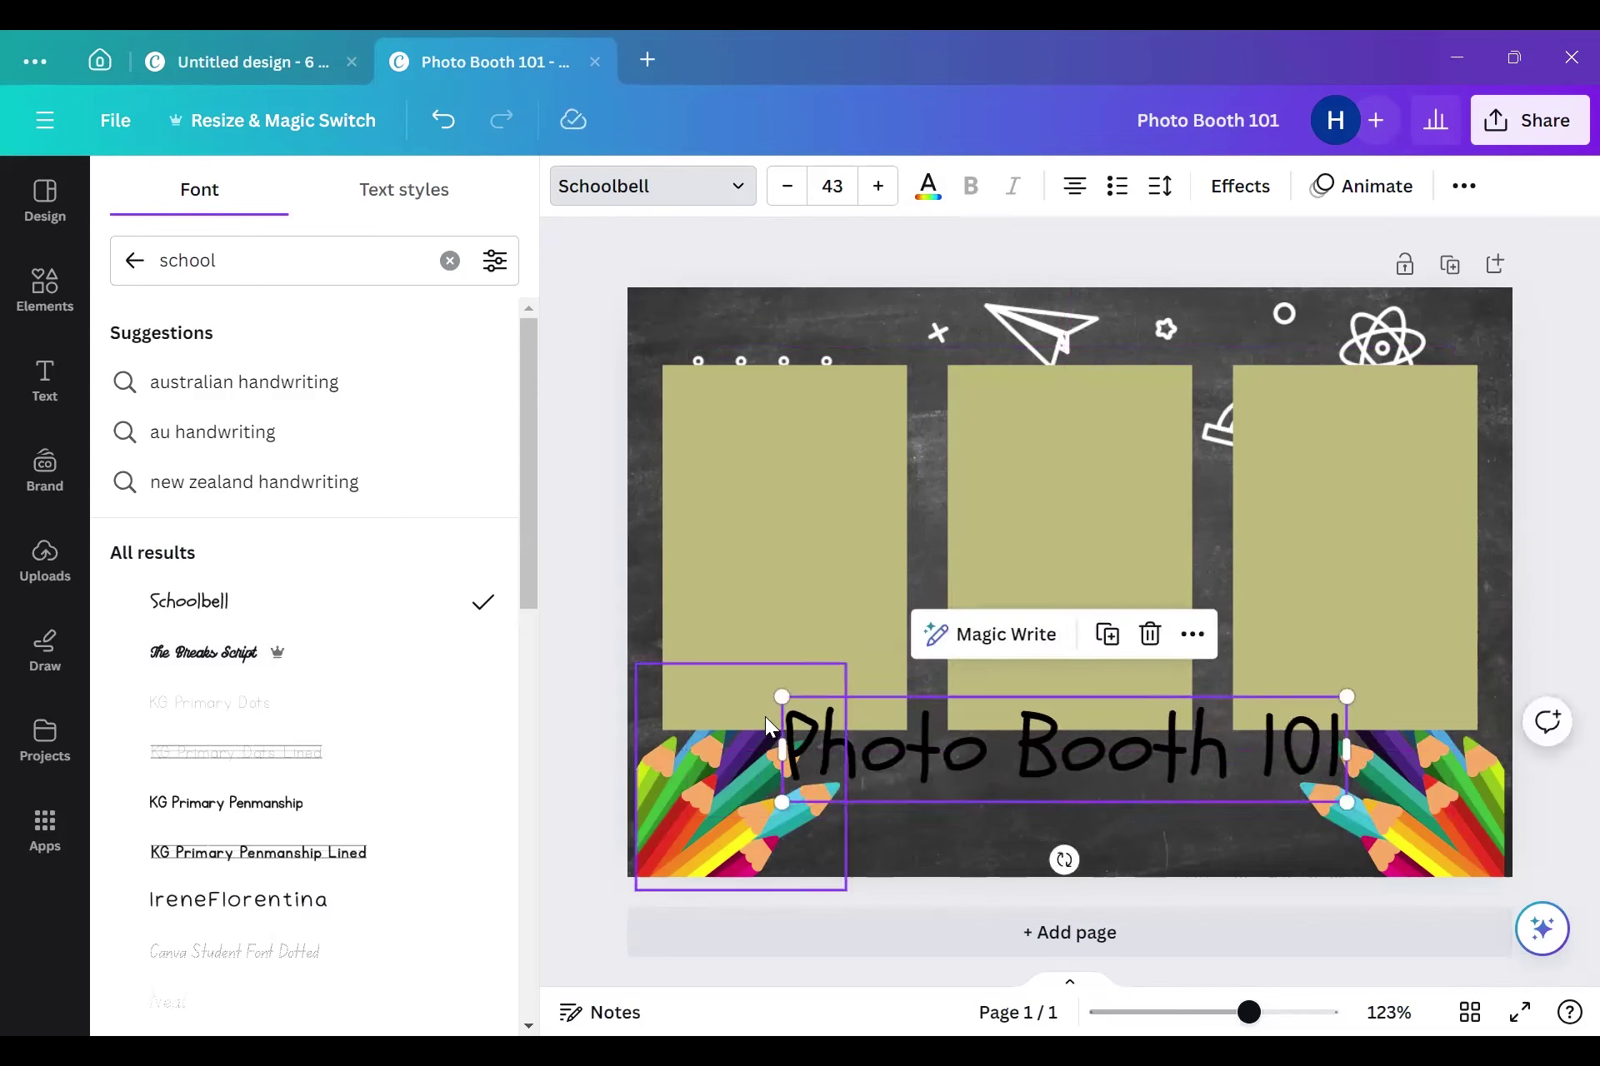
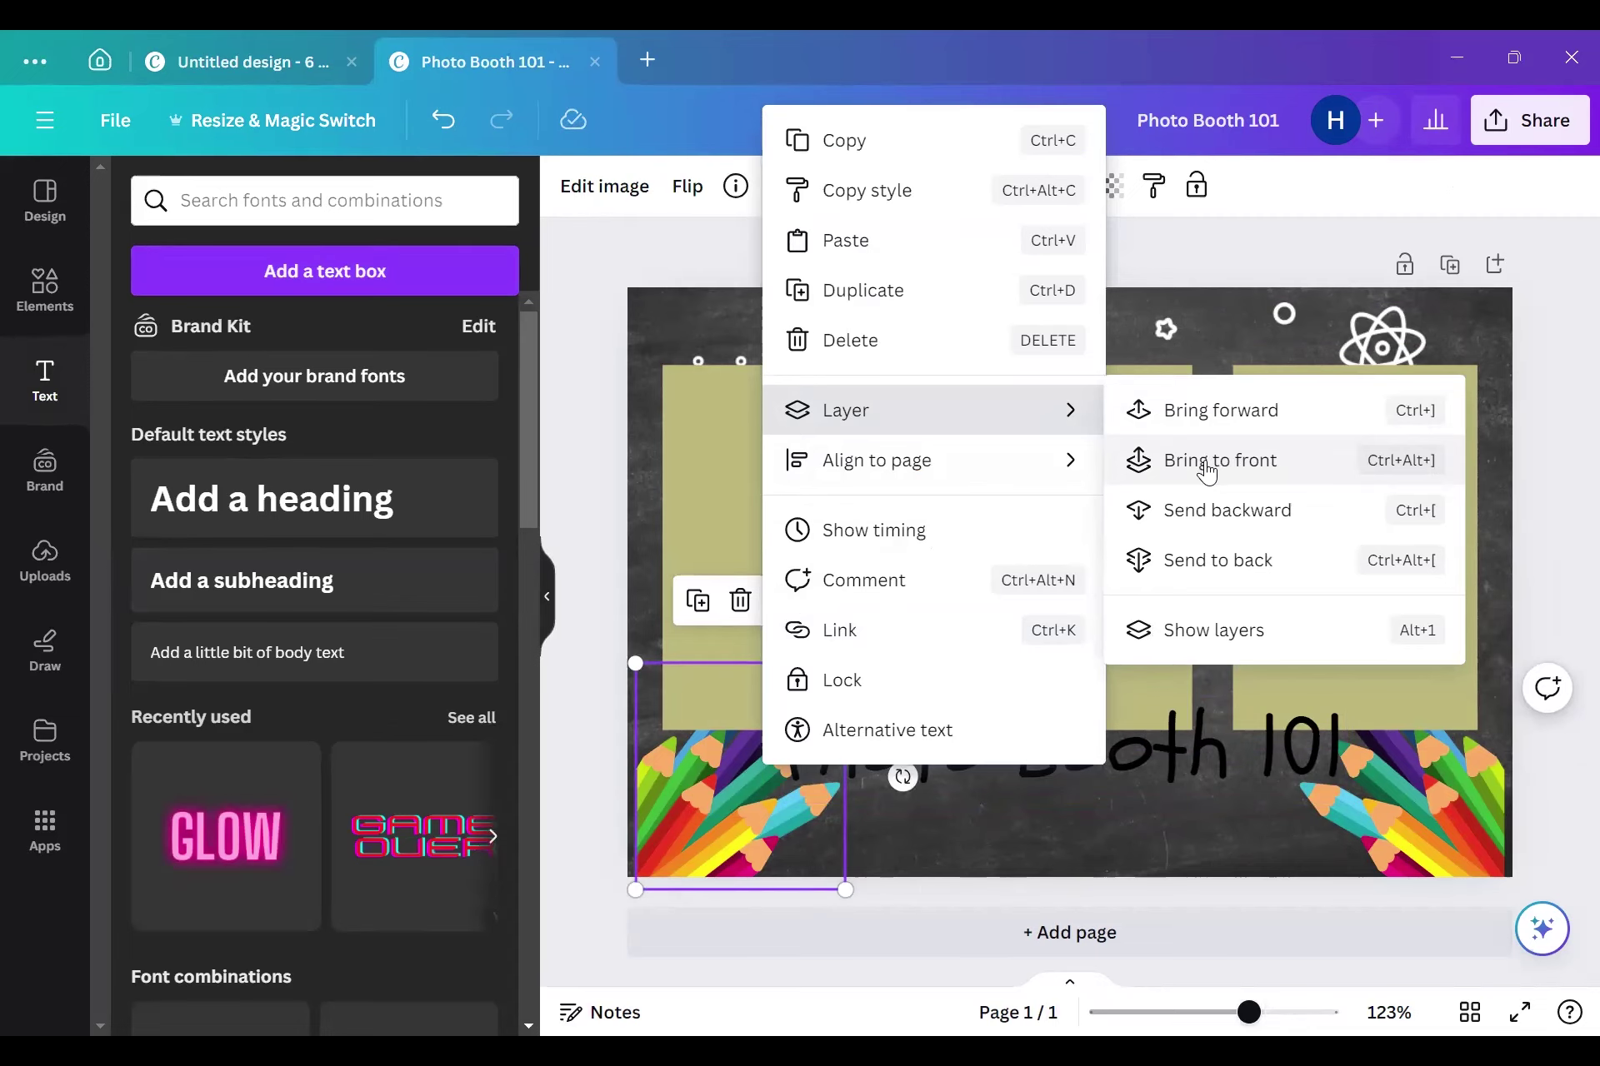
Step: Bring both pencil clusters to the front and move them flush against the left and right edges of the page
click(1206, 465)
drag(706, 825, 700, 824)
click(1473, 805)
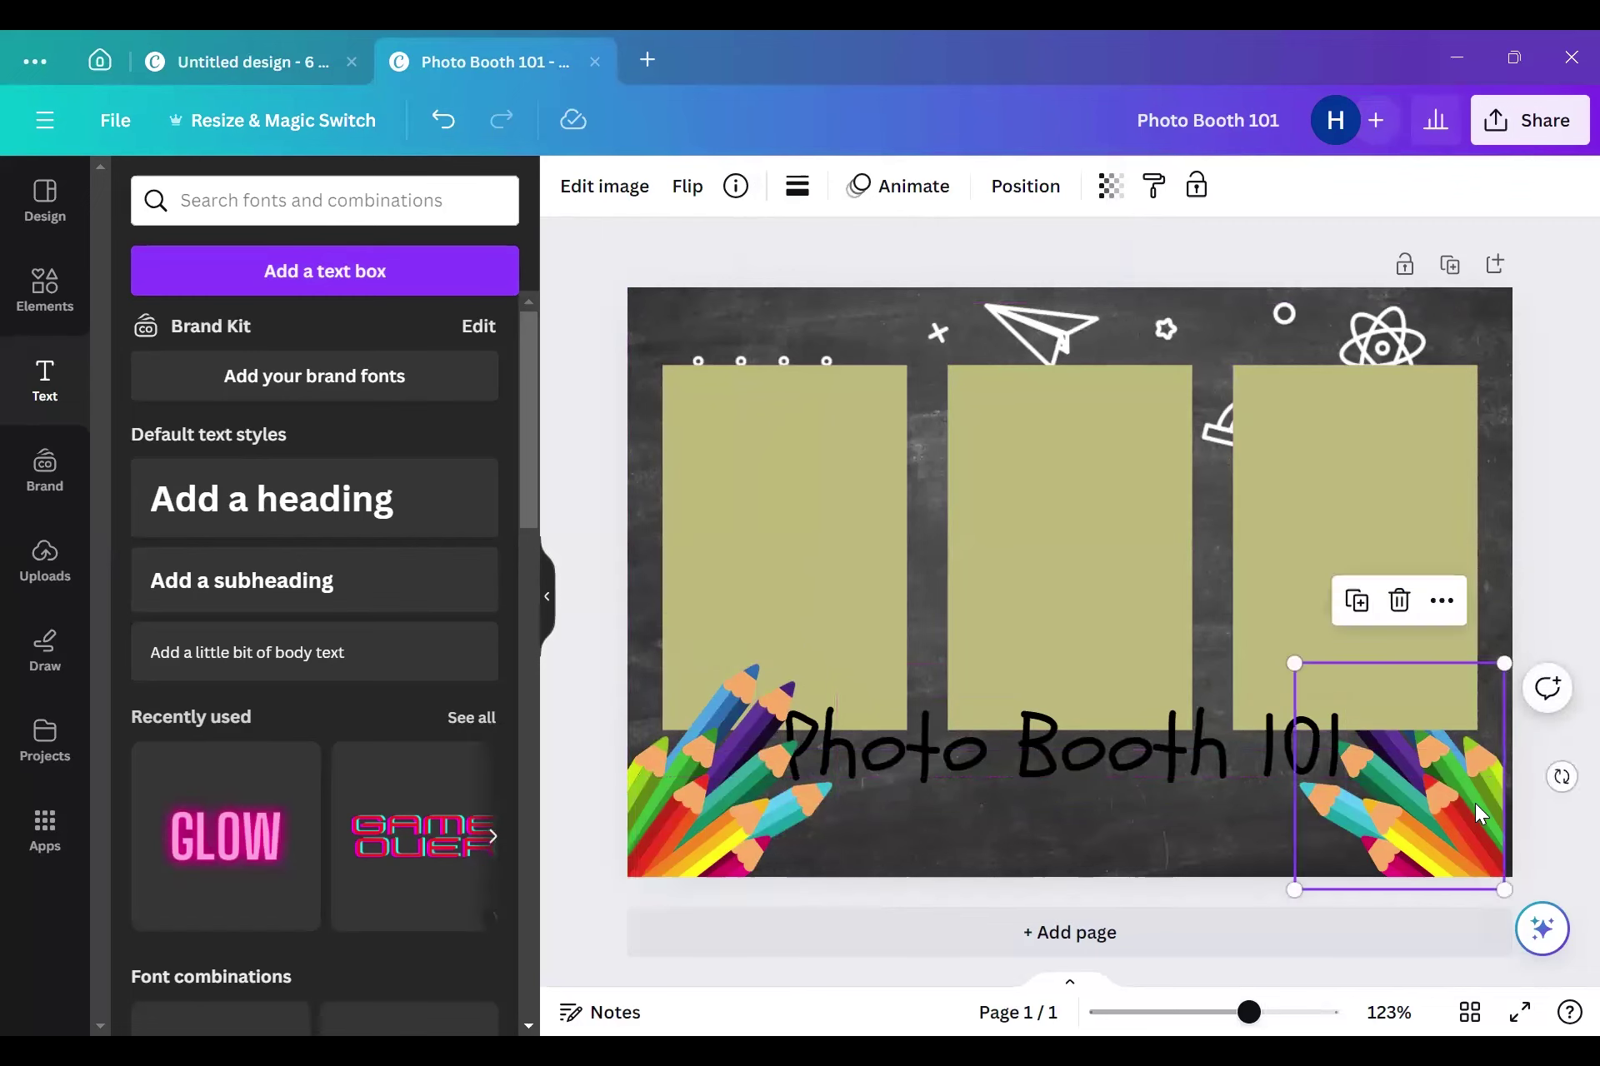
click(1441, 600)
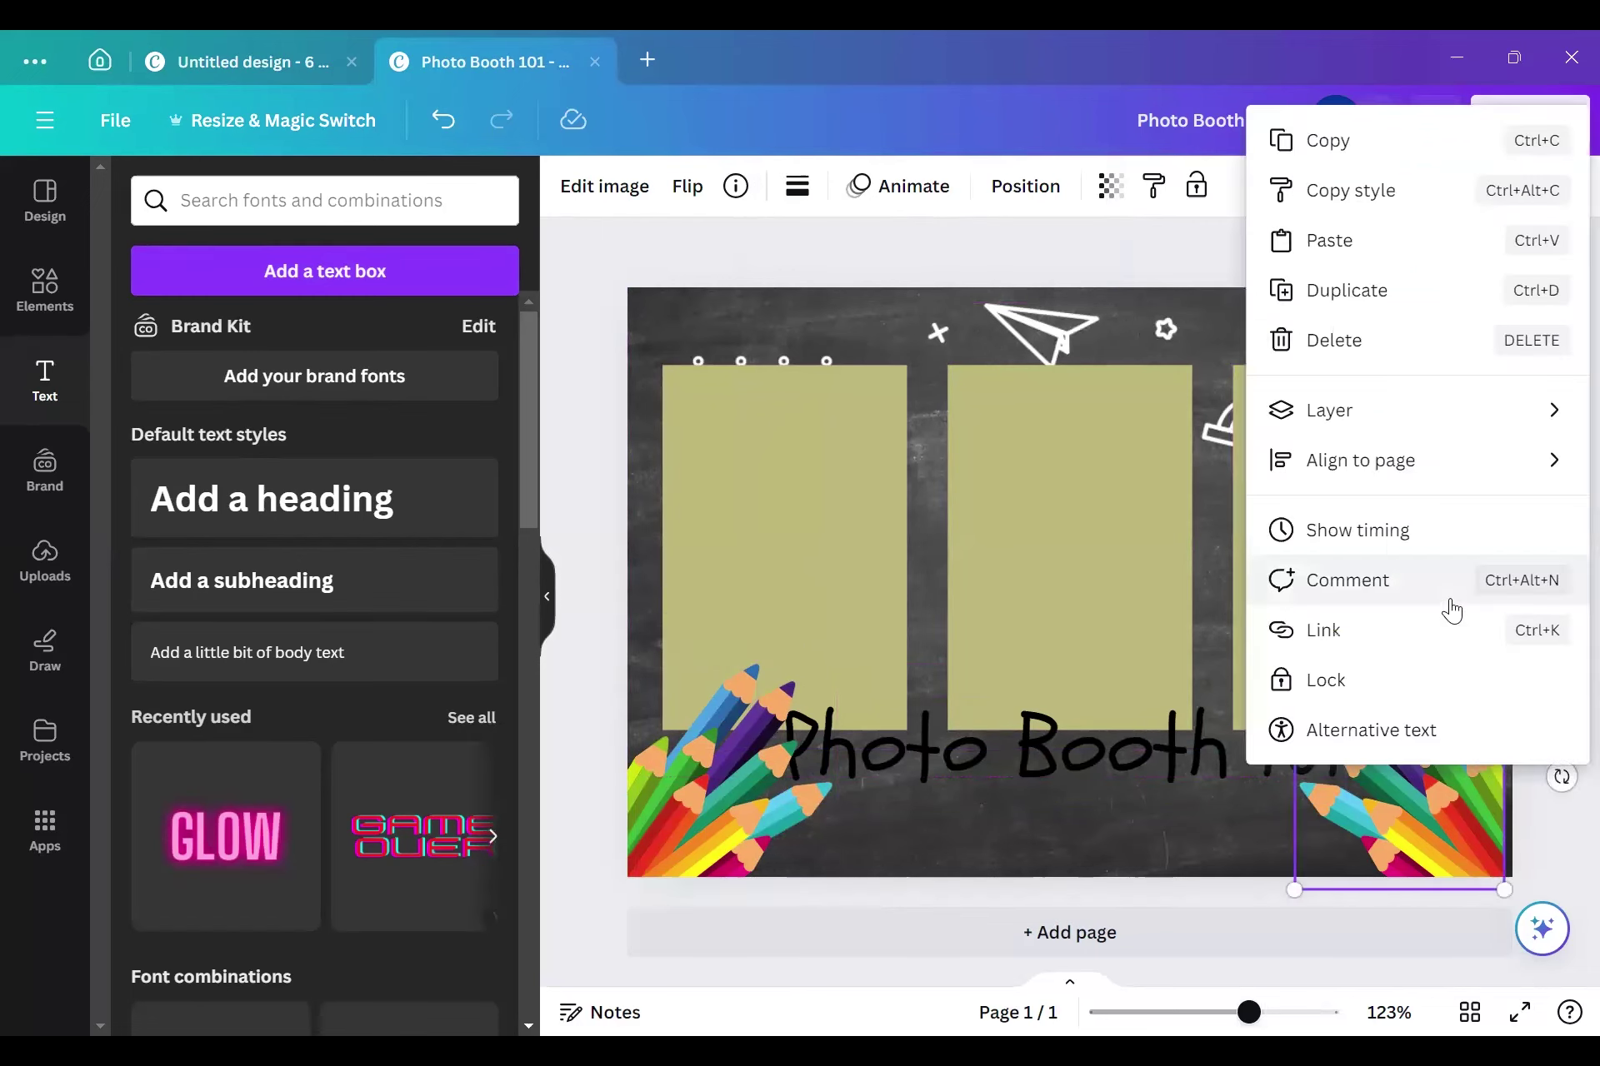
click(1392, 410)
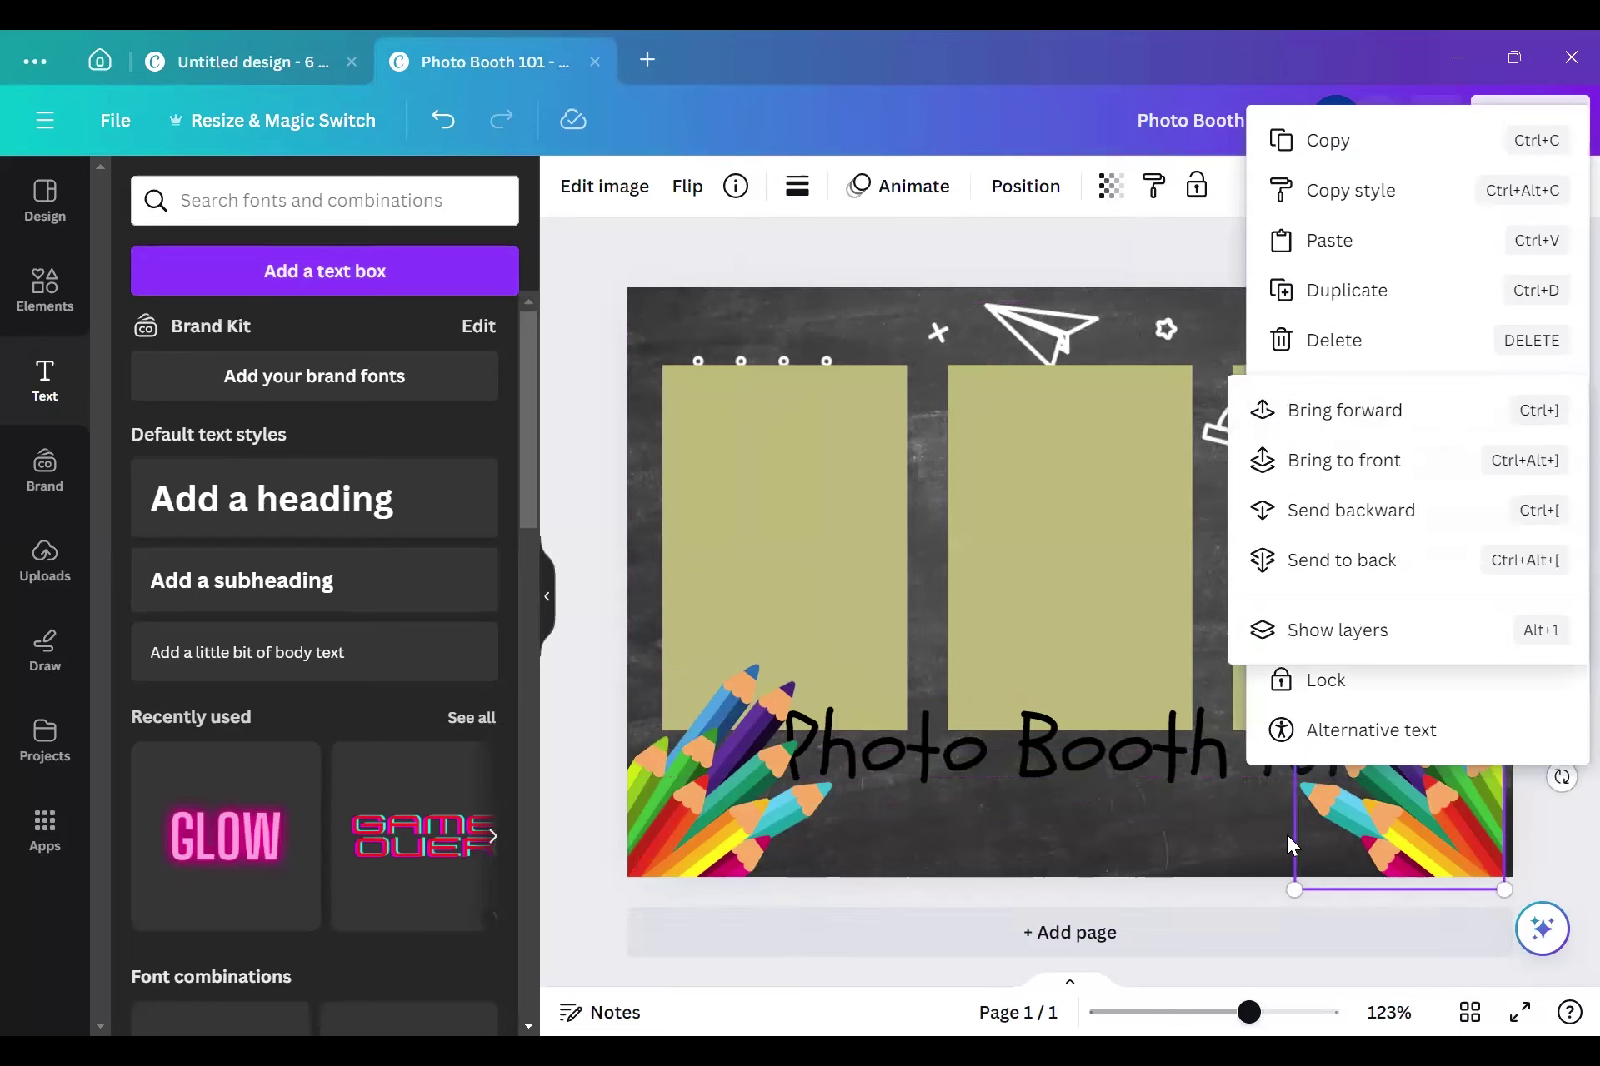
mouse_move(1374, 400)
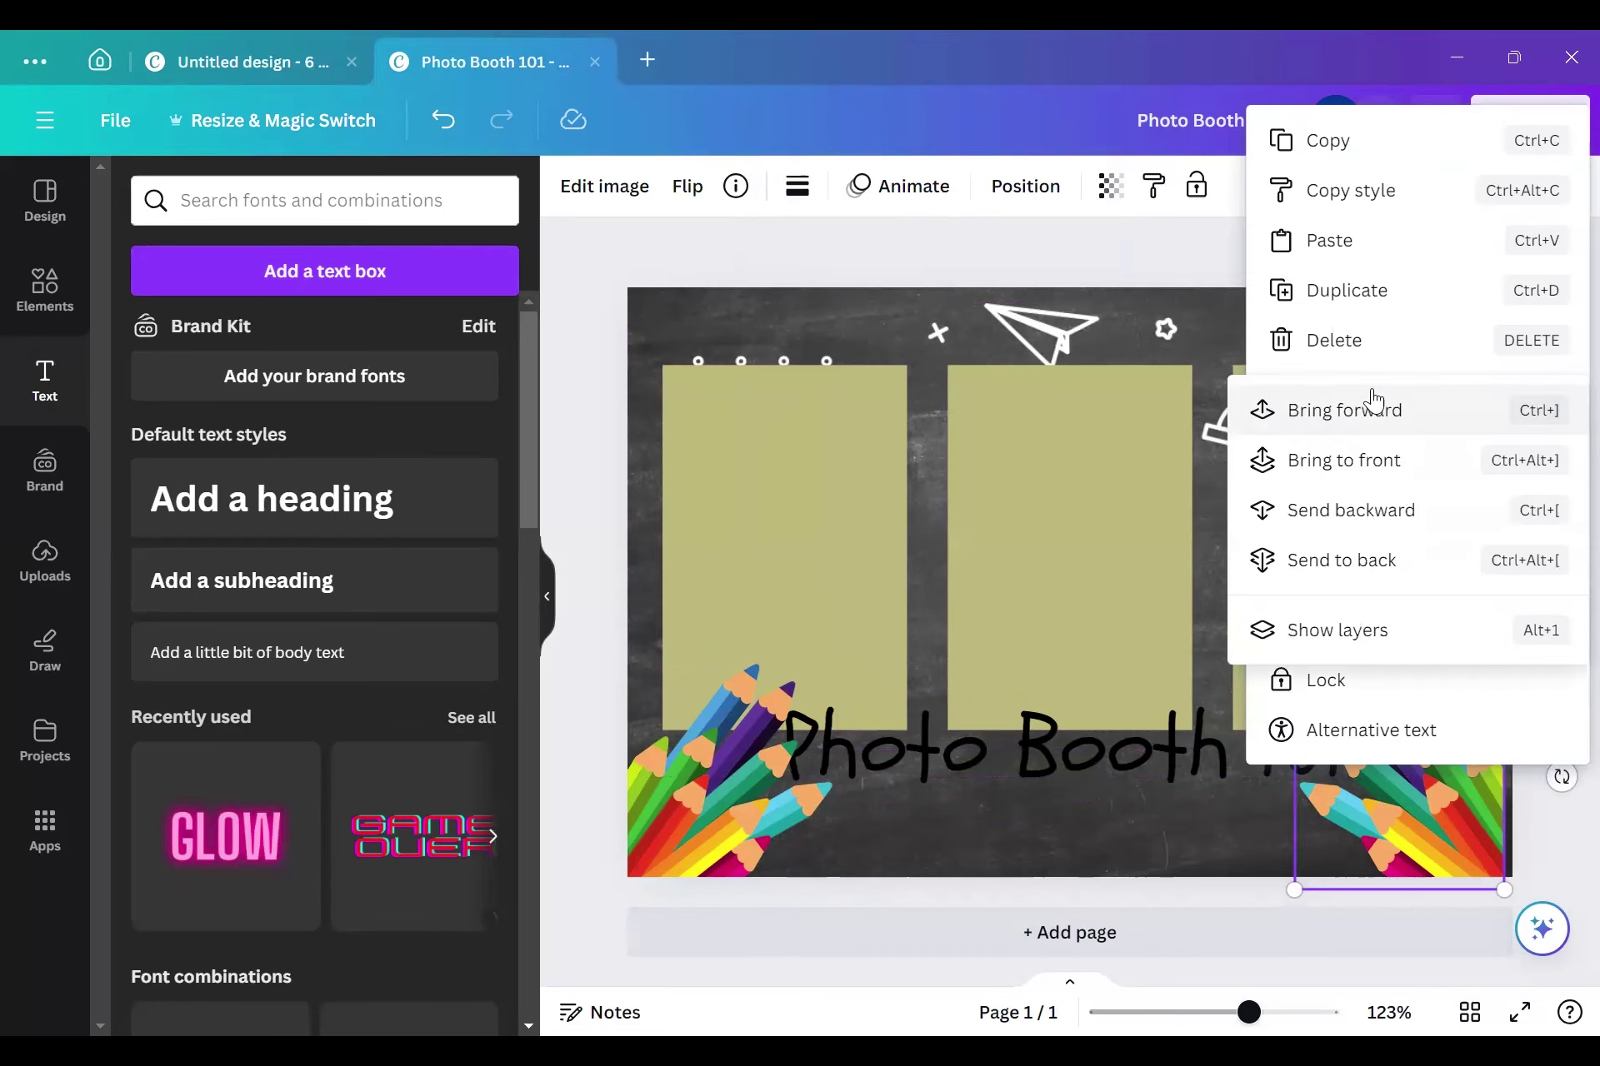
click(1343, 461)
drag(1345, 775, 1350, 776)
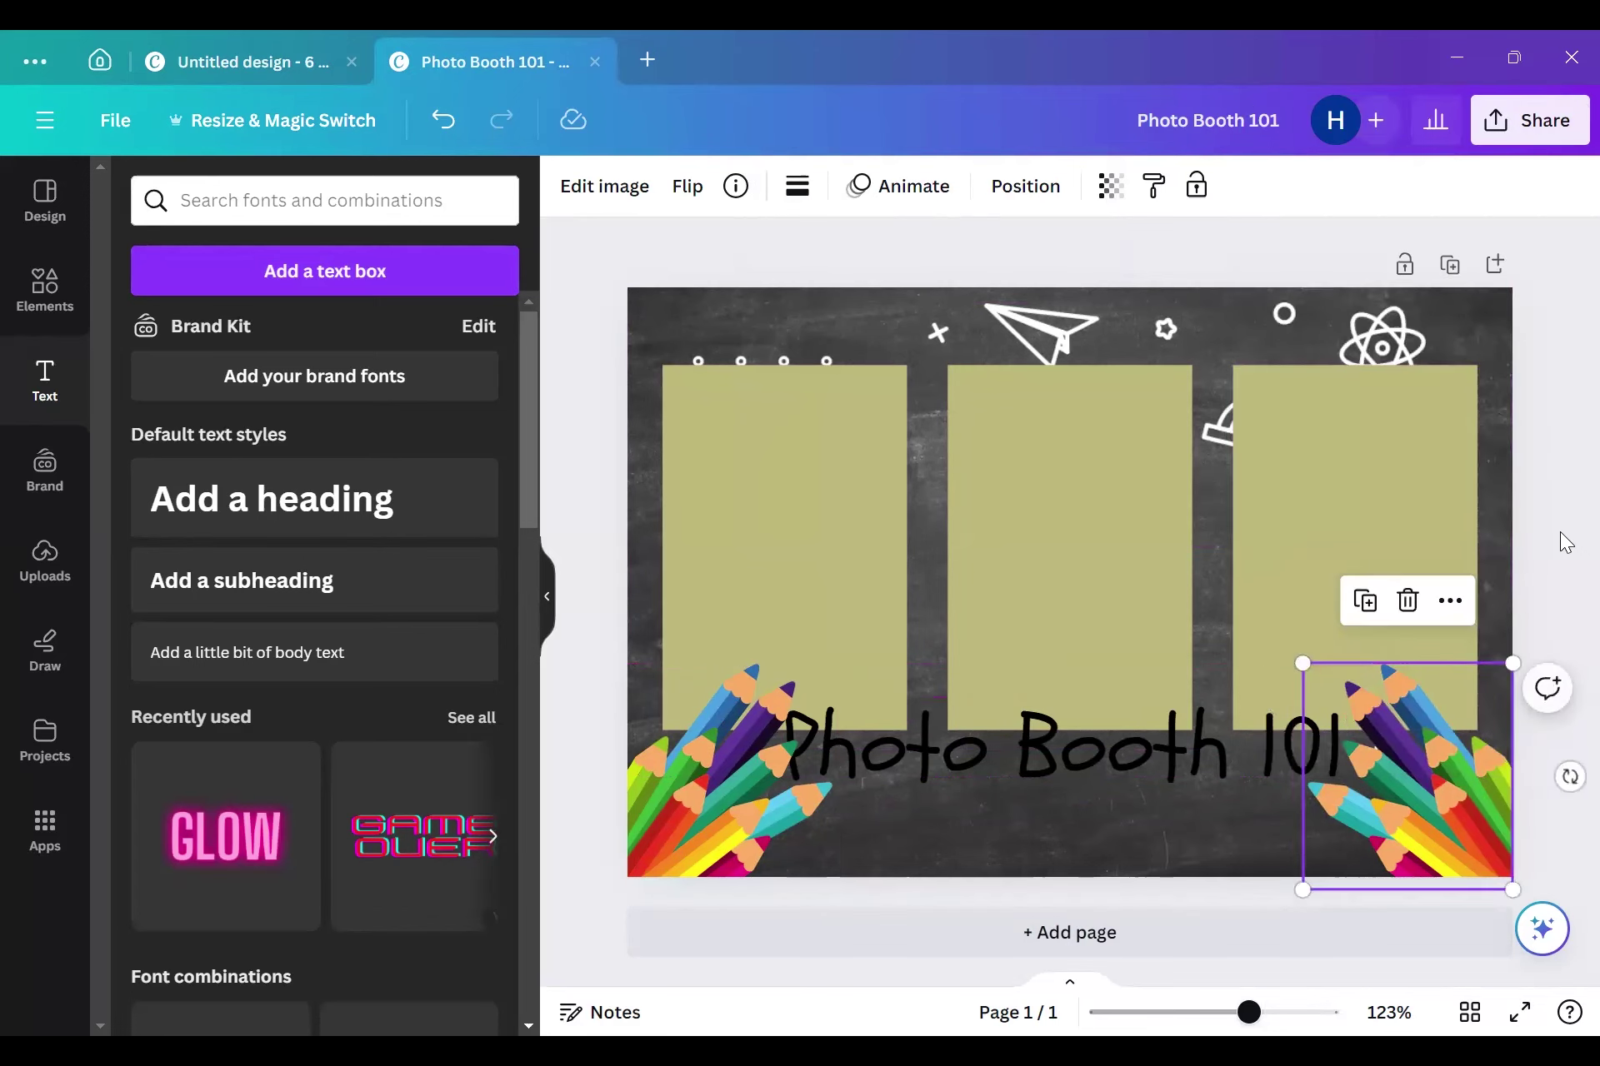
Step: Bring the "Photo Booth 101" heading to the front of all layers
click(1041, 754)
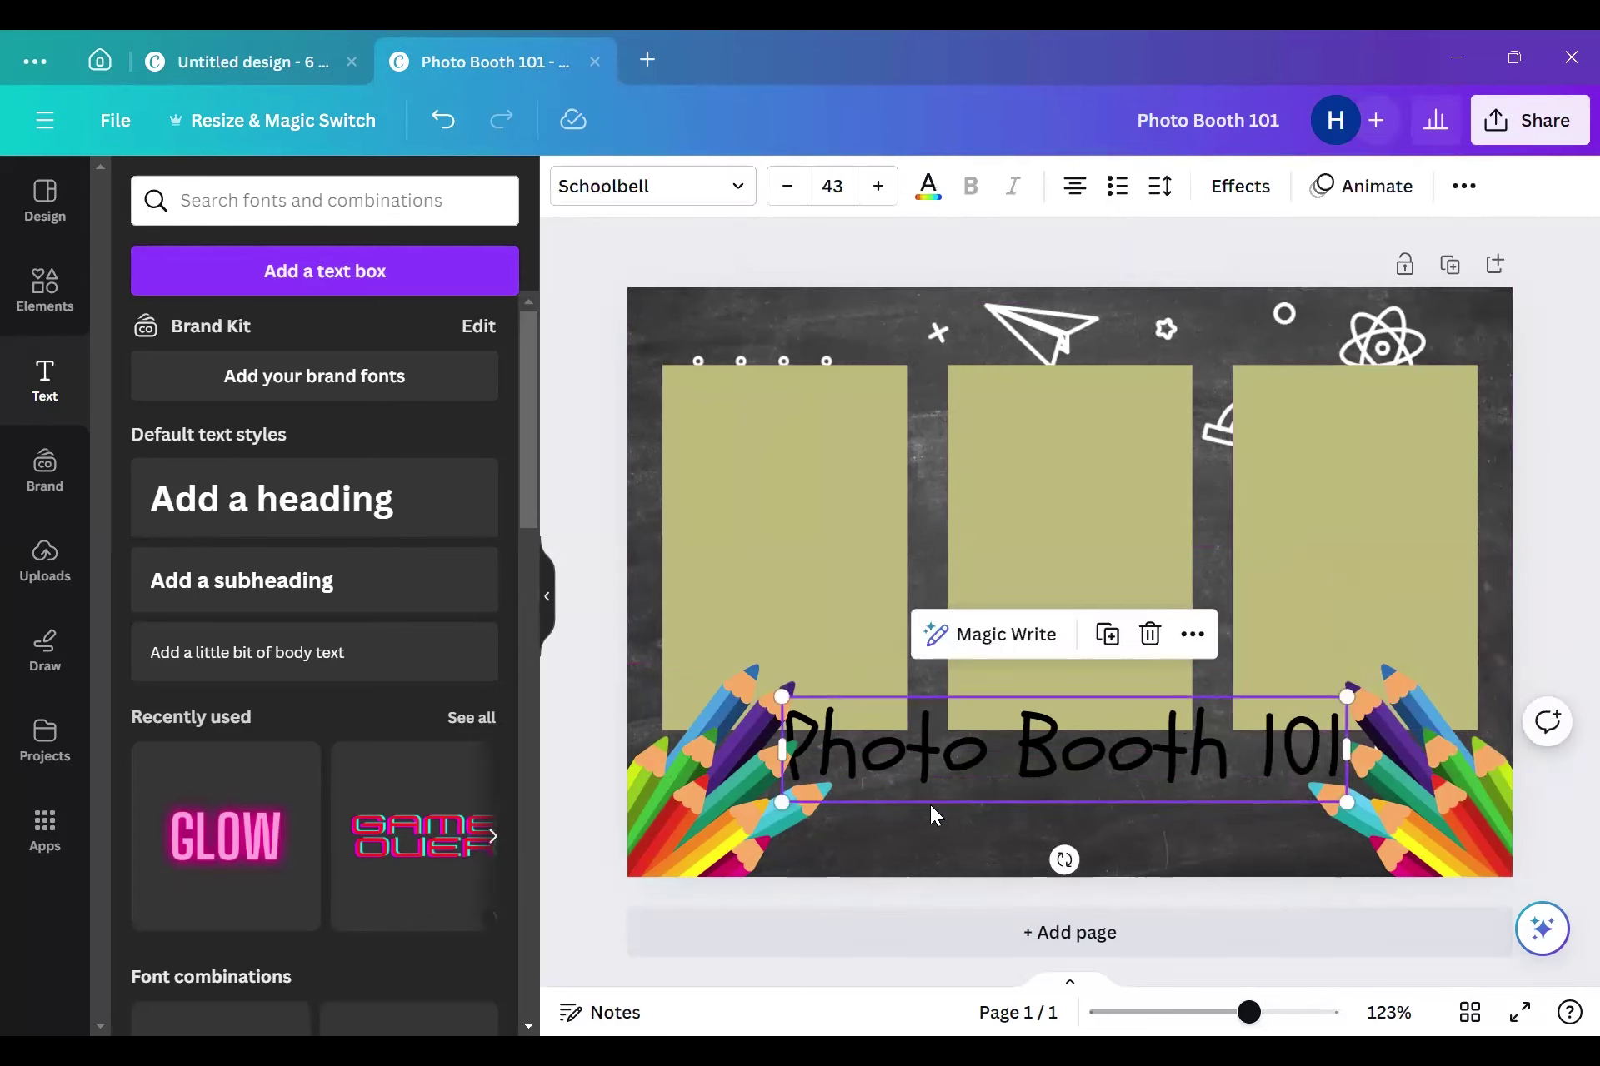
right_click(979, 746)
mouse_move(1101, 613)
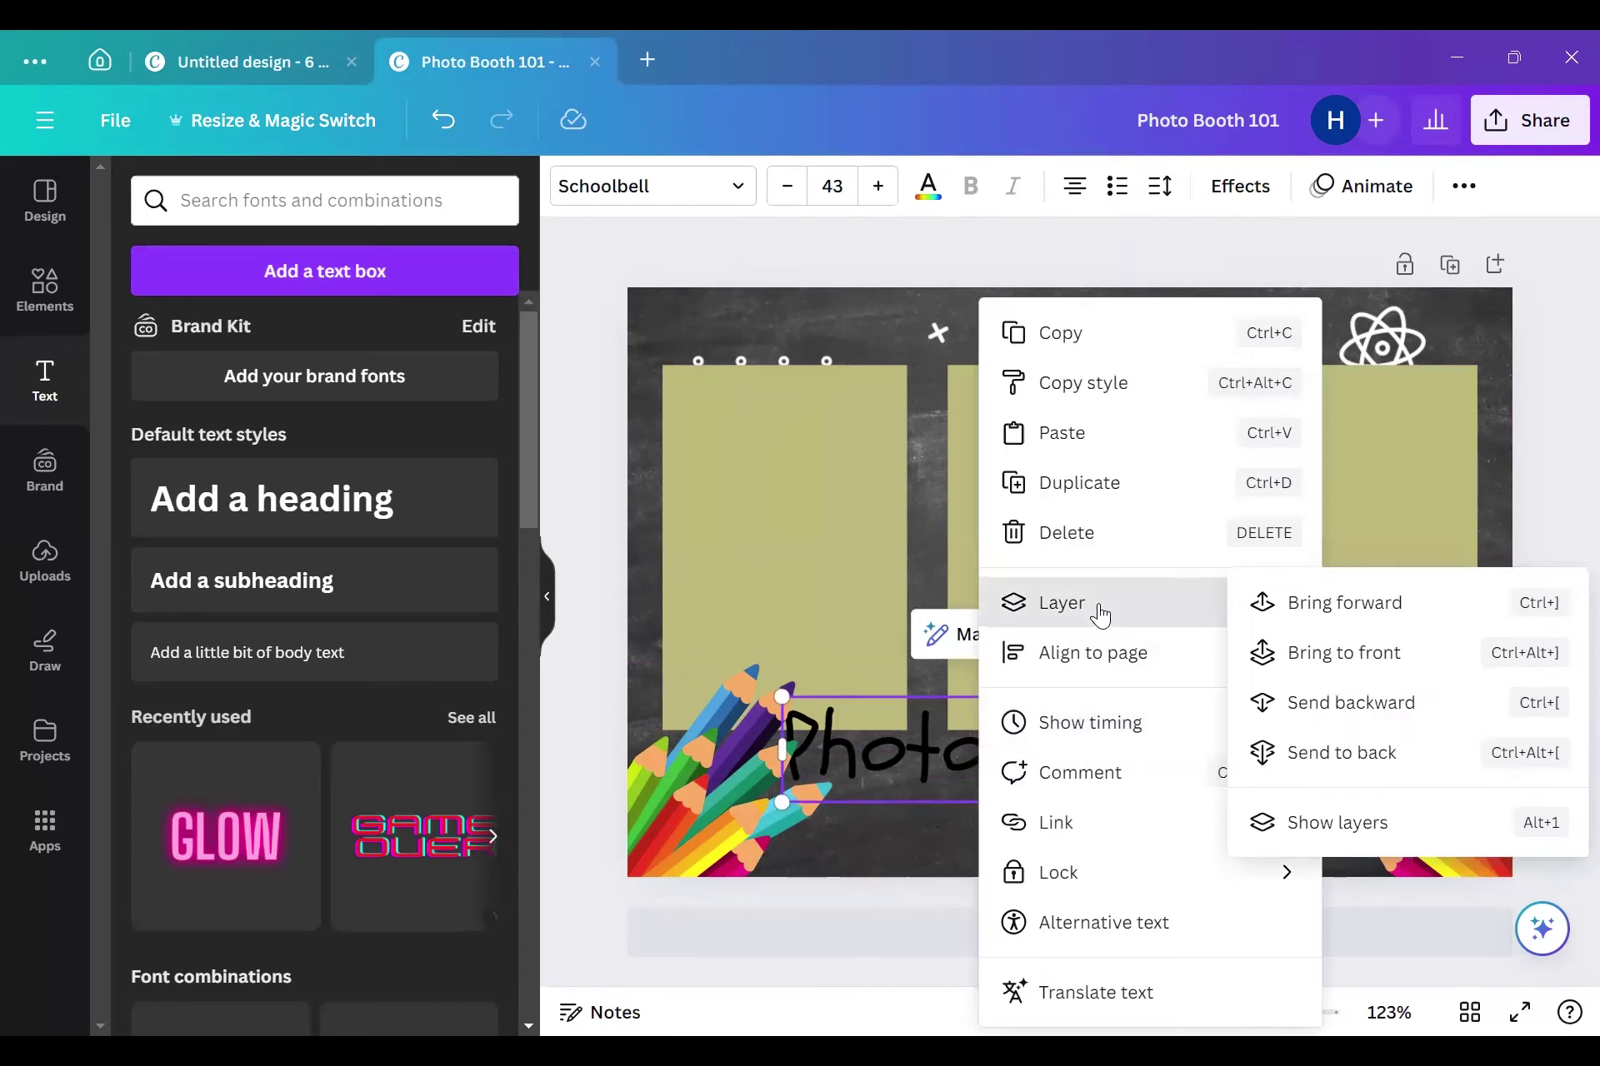
click(1293, 654)
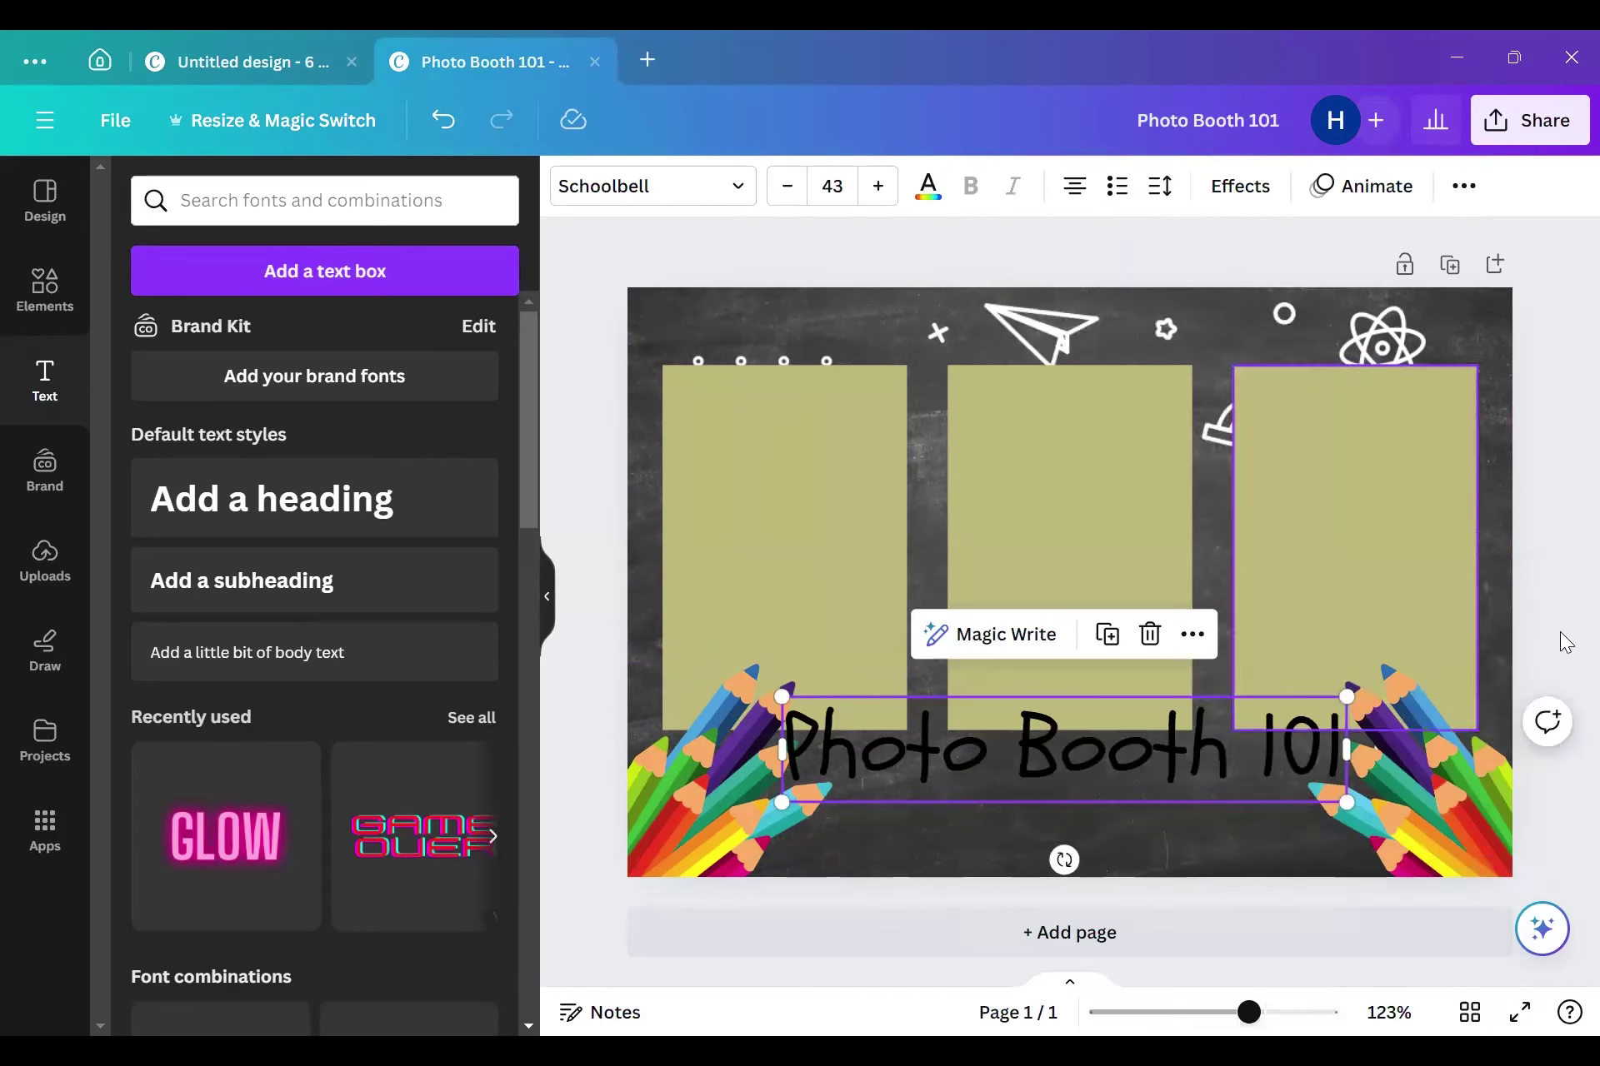
click(1534, 526)
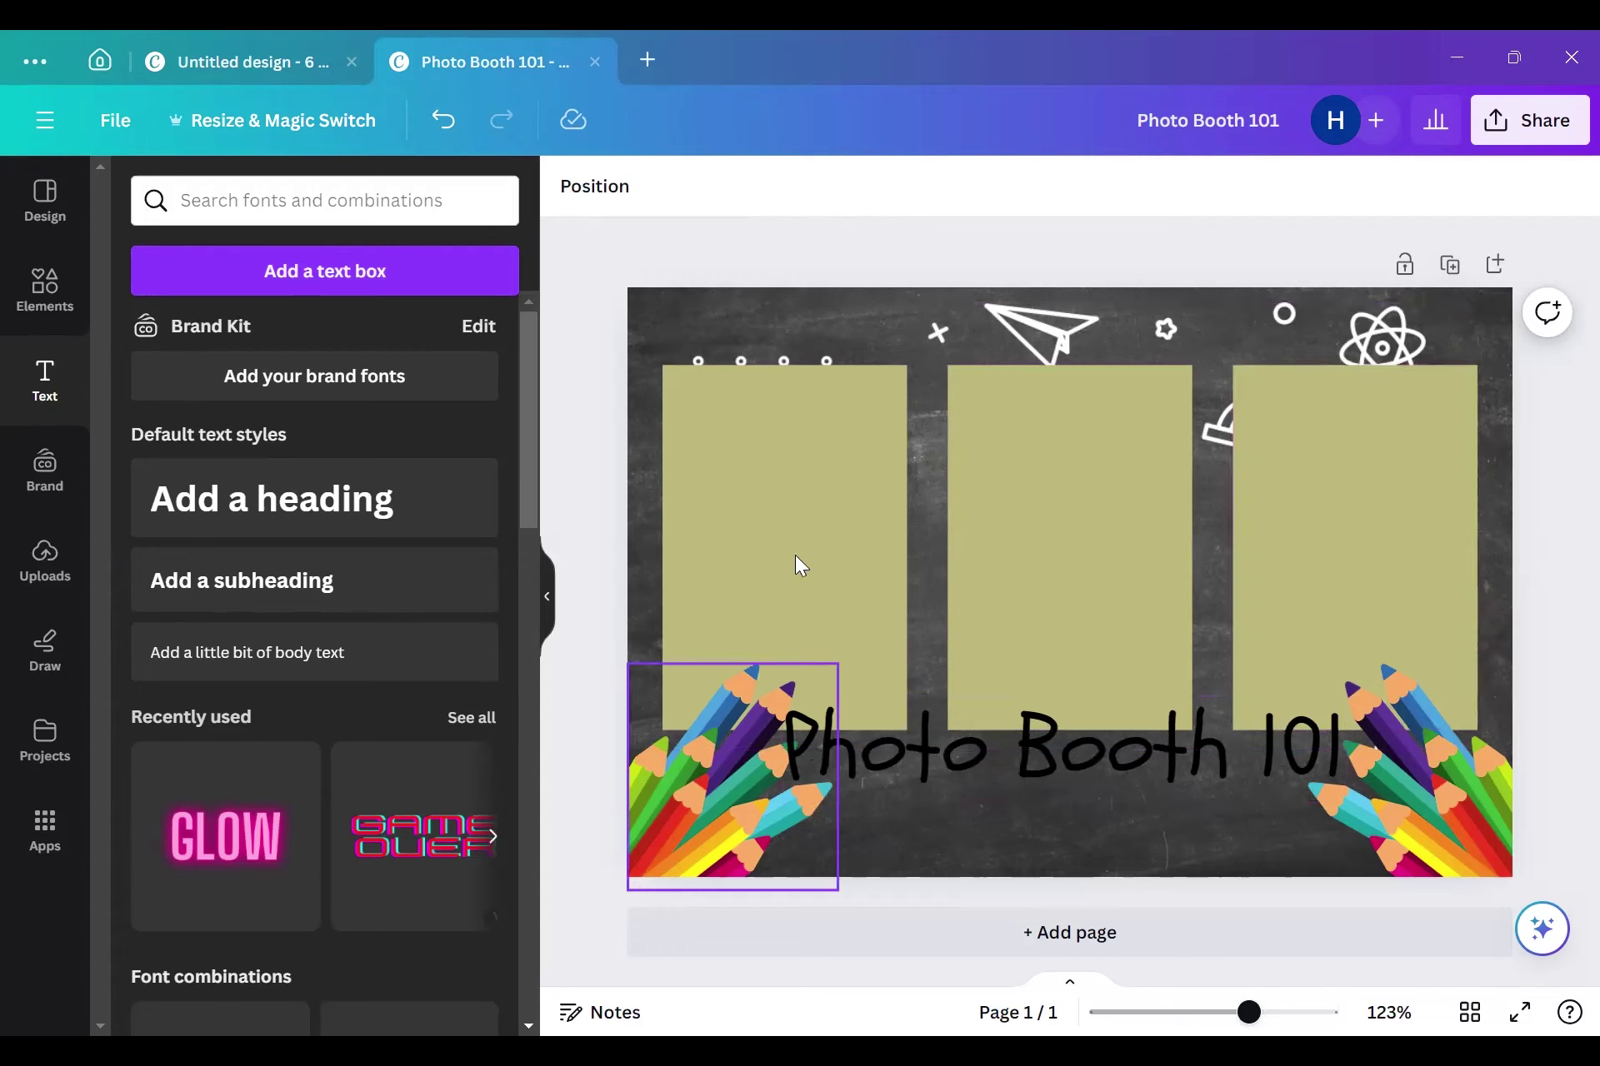
Step: Duplicate the finished page to create a second copy of the template
click(1449, 266)
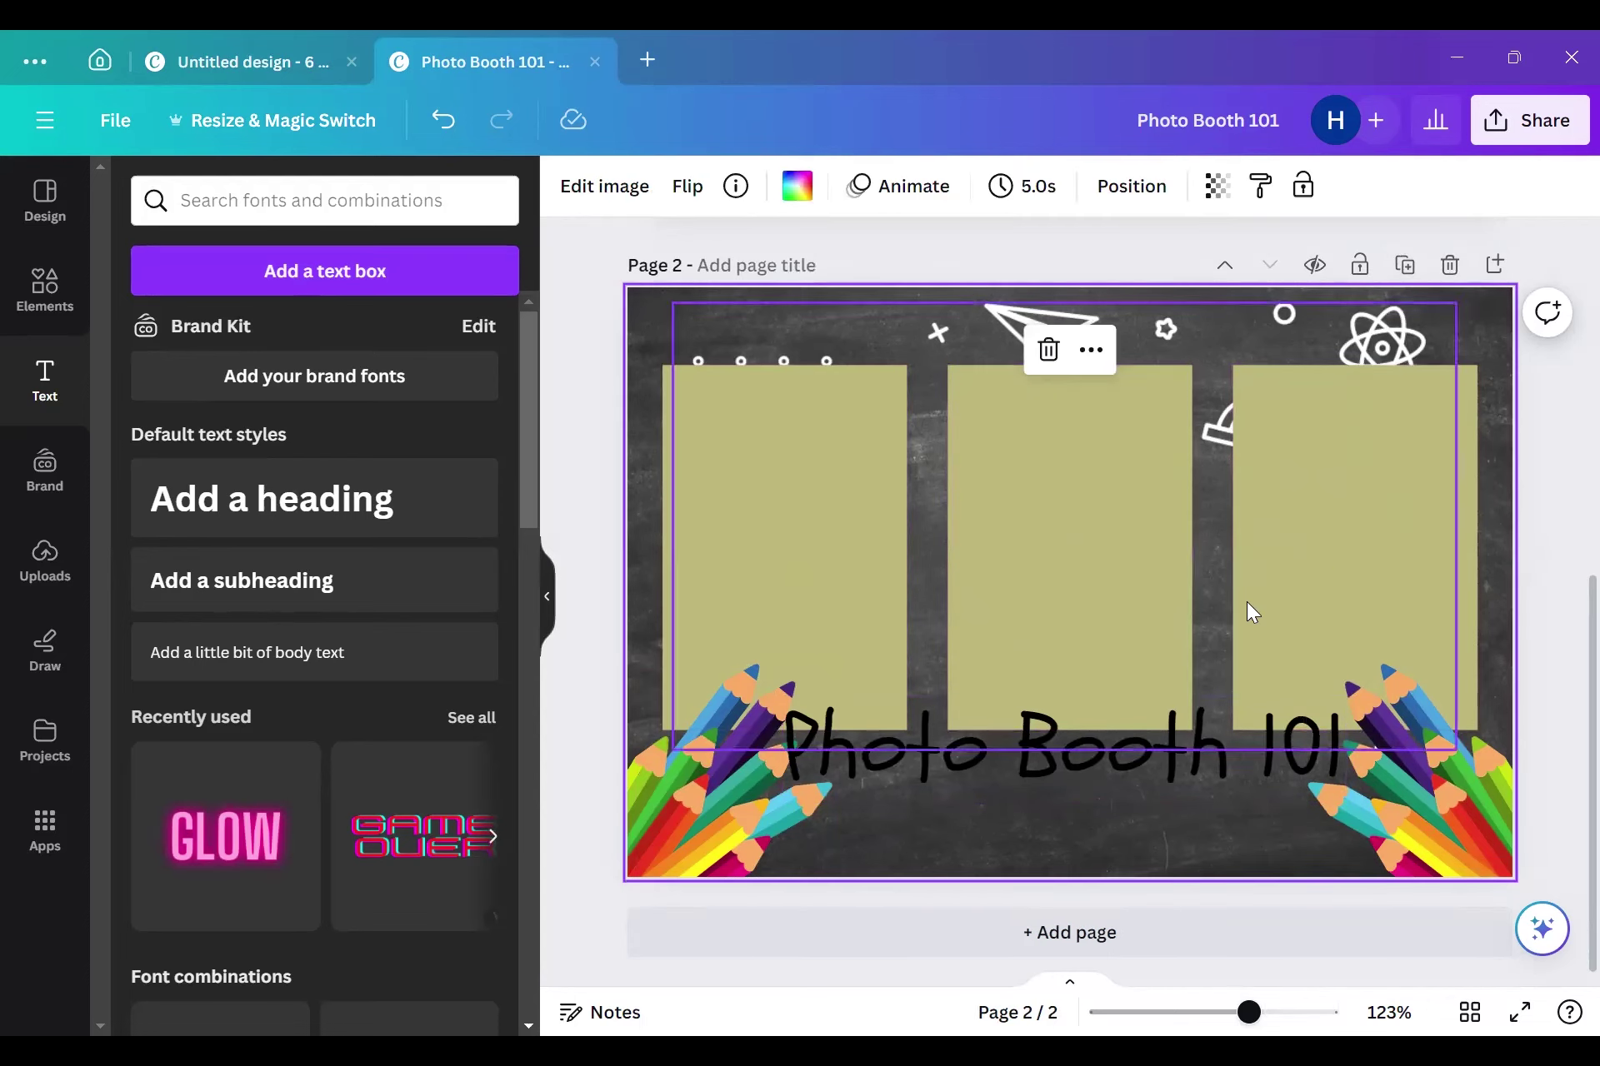
scroll(940, 517, up, 5)
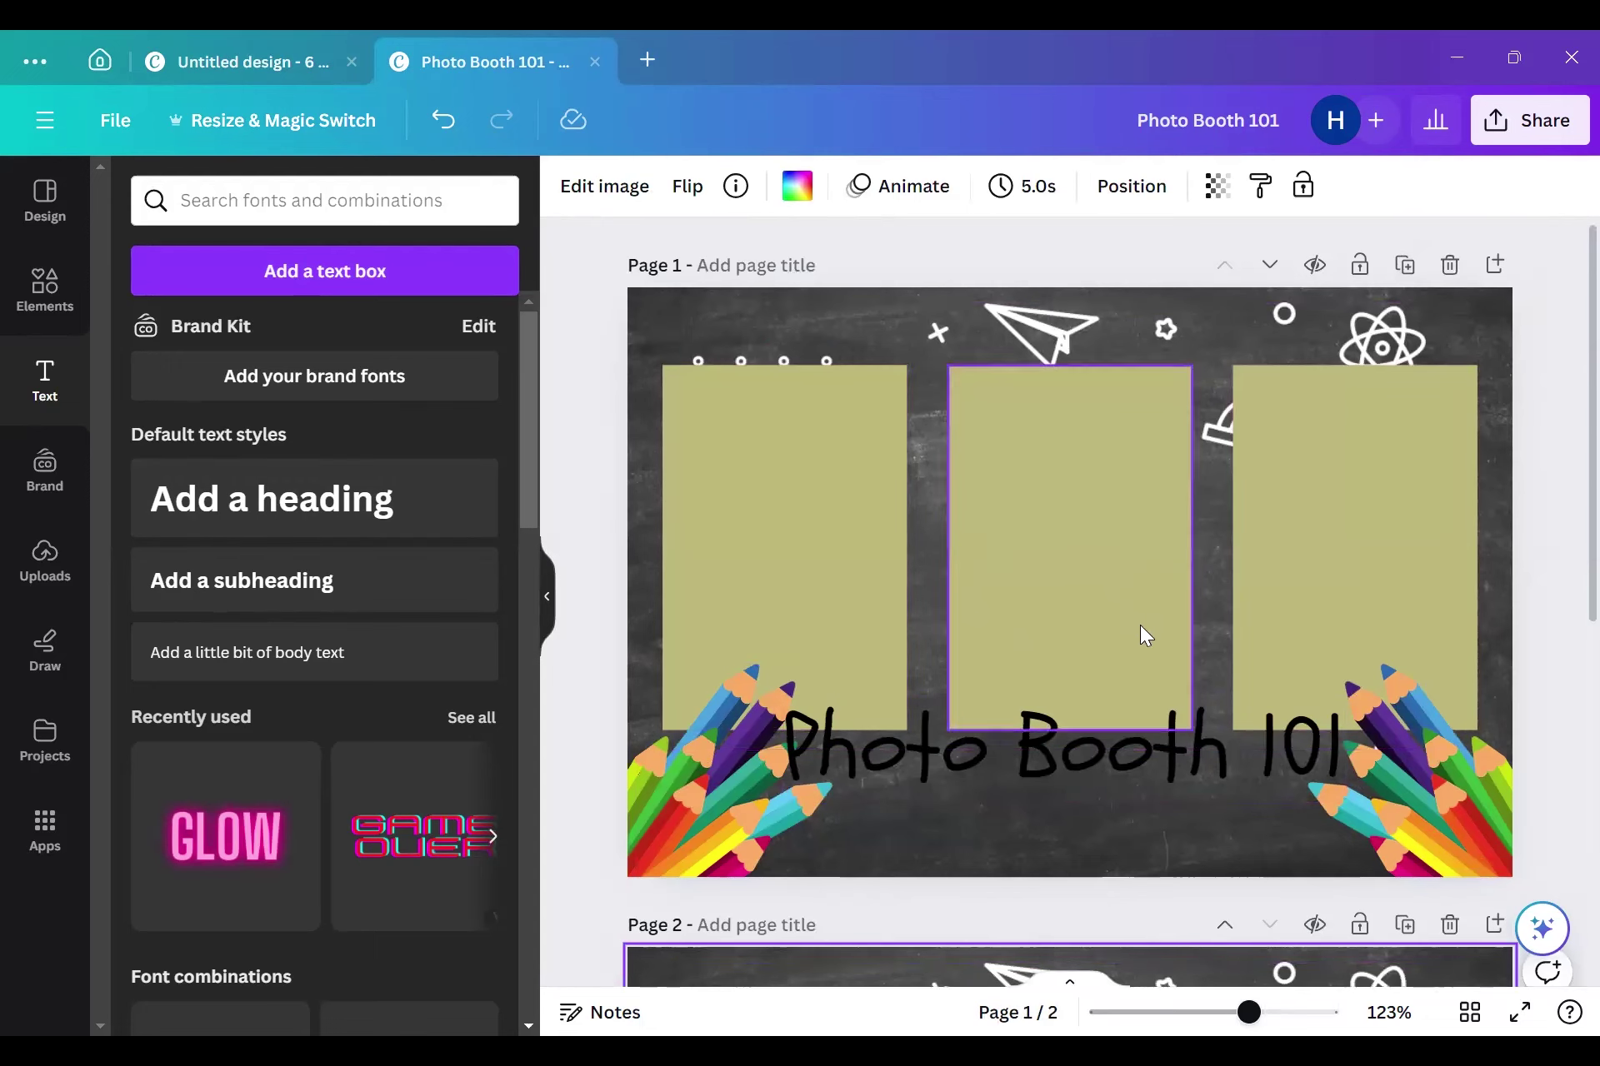
scroll(1142, 634, down, 5)
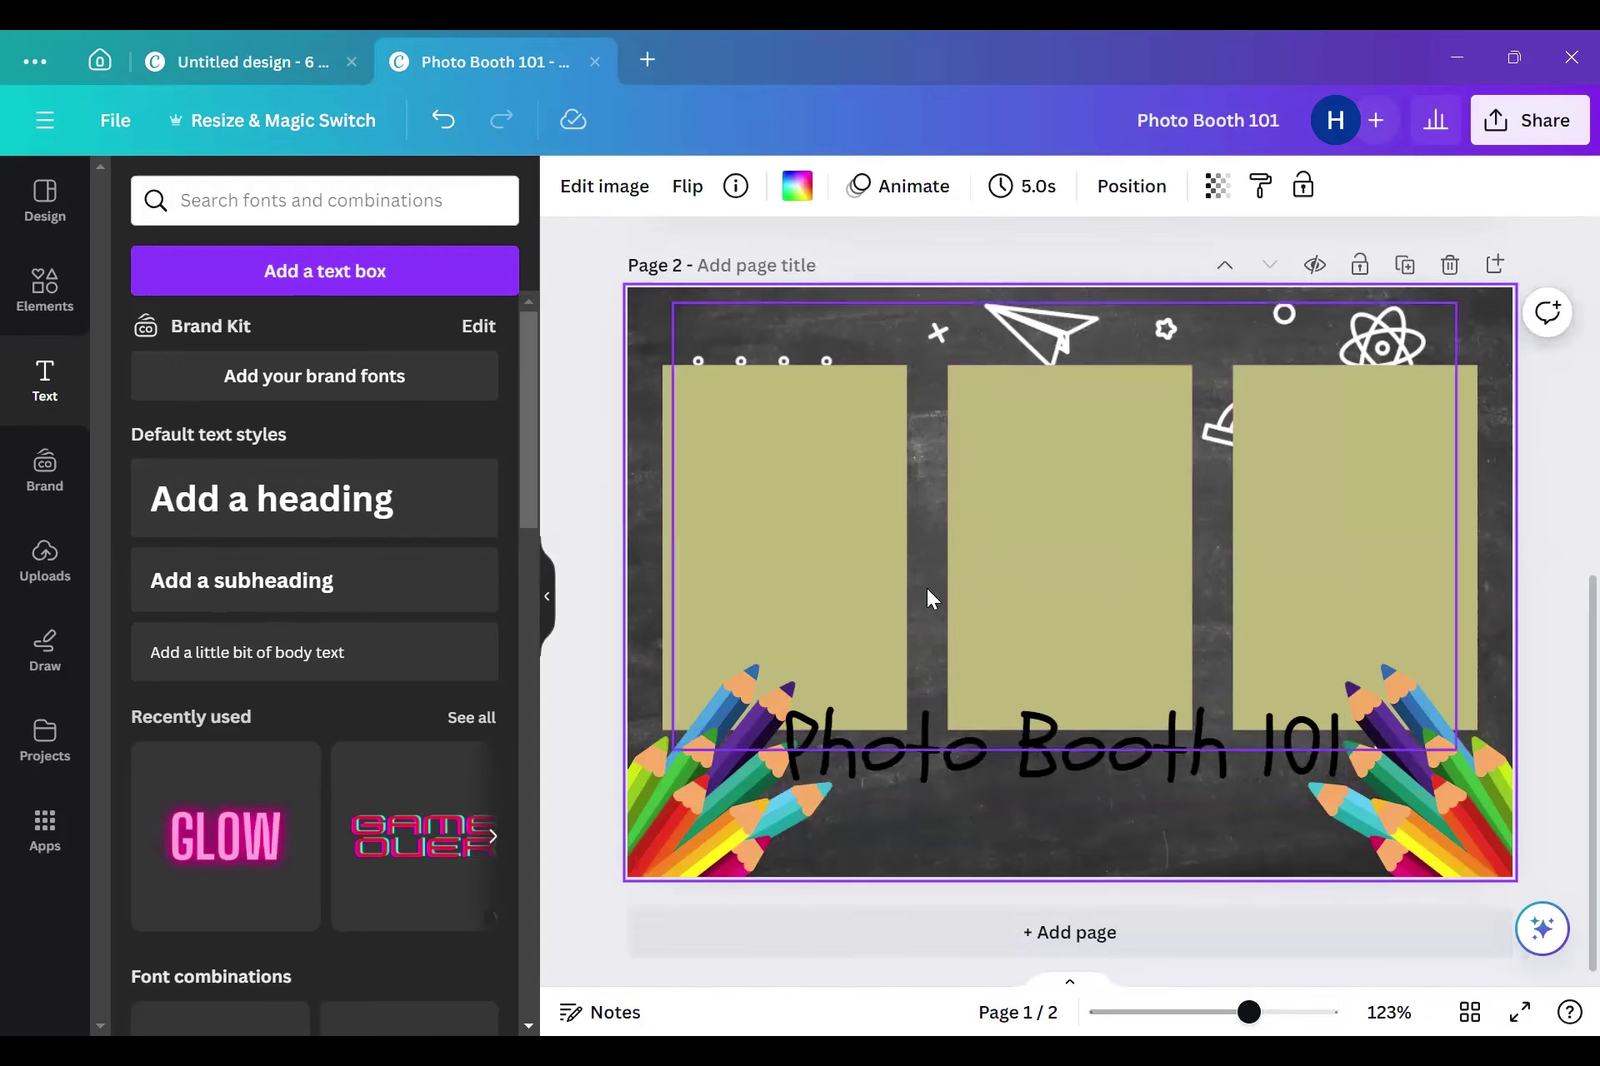
click(730, 781)
click(1030, 769)
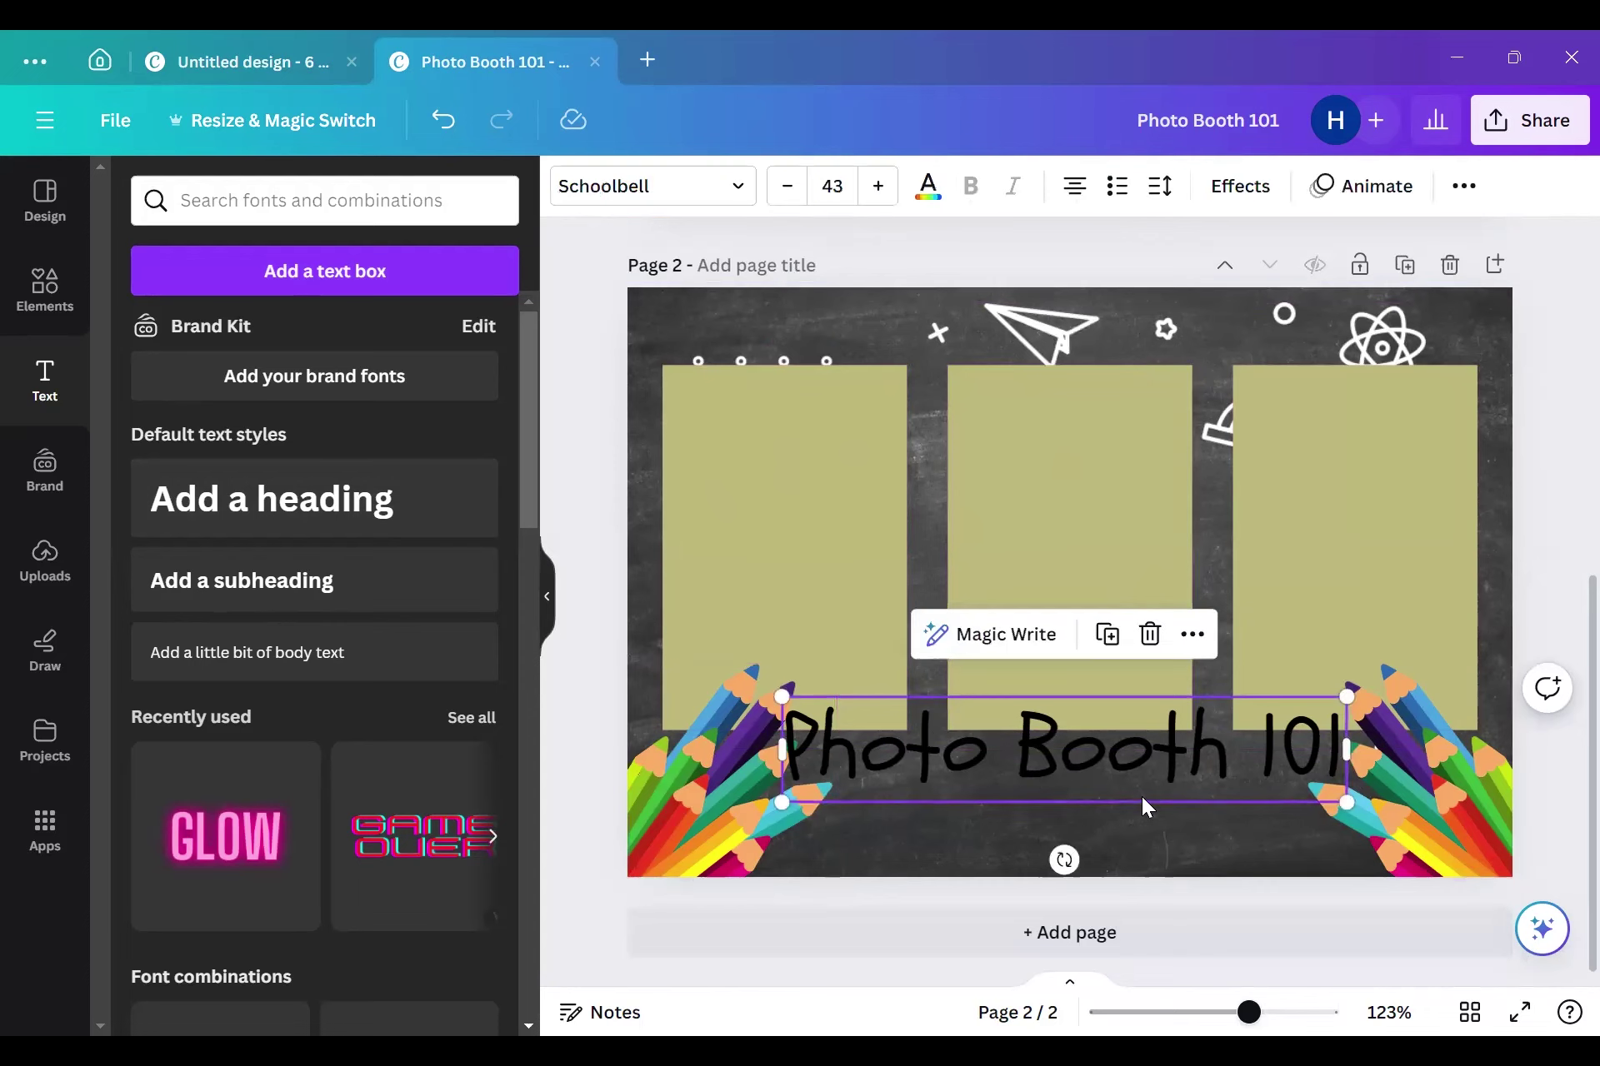
click(1426, 776)
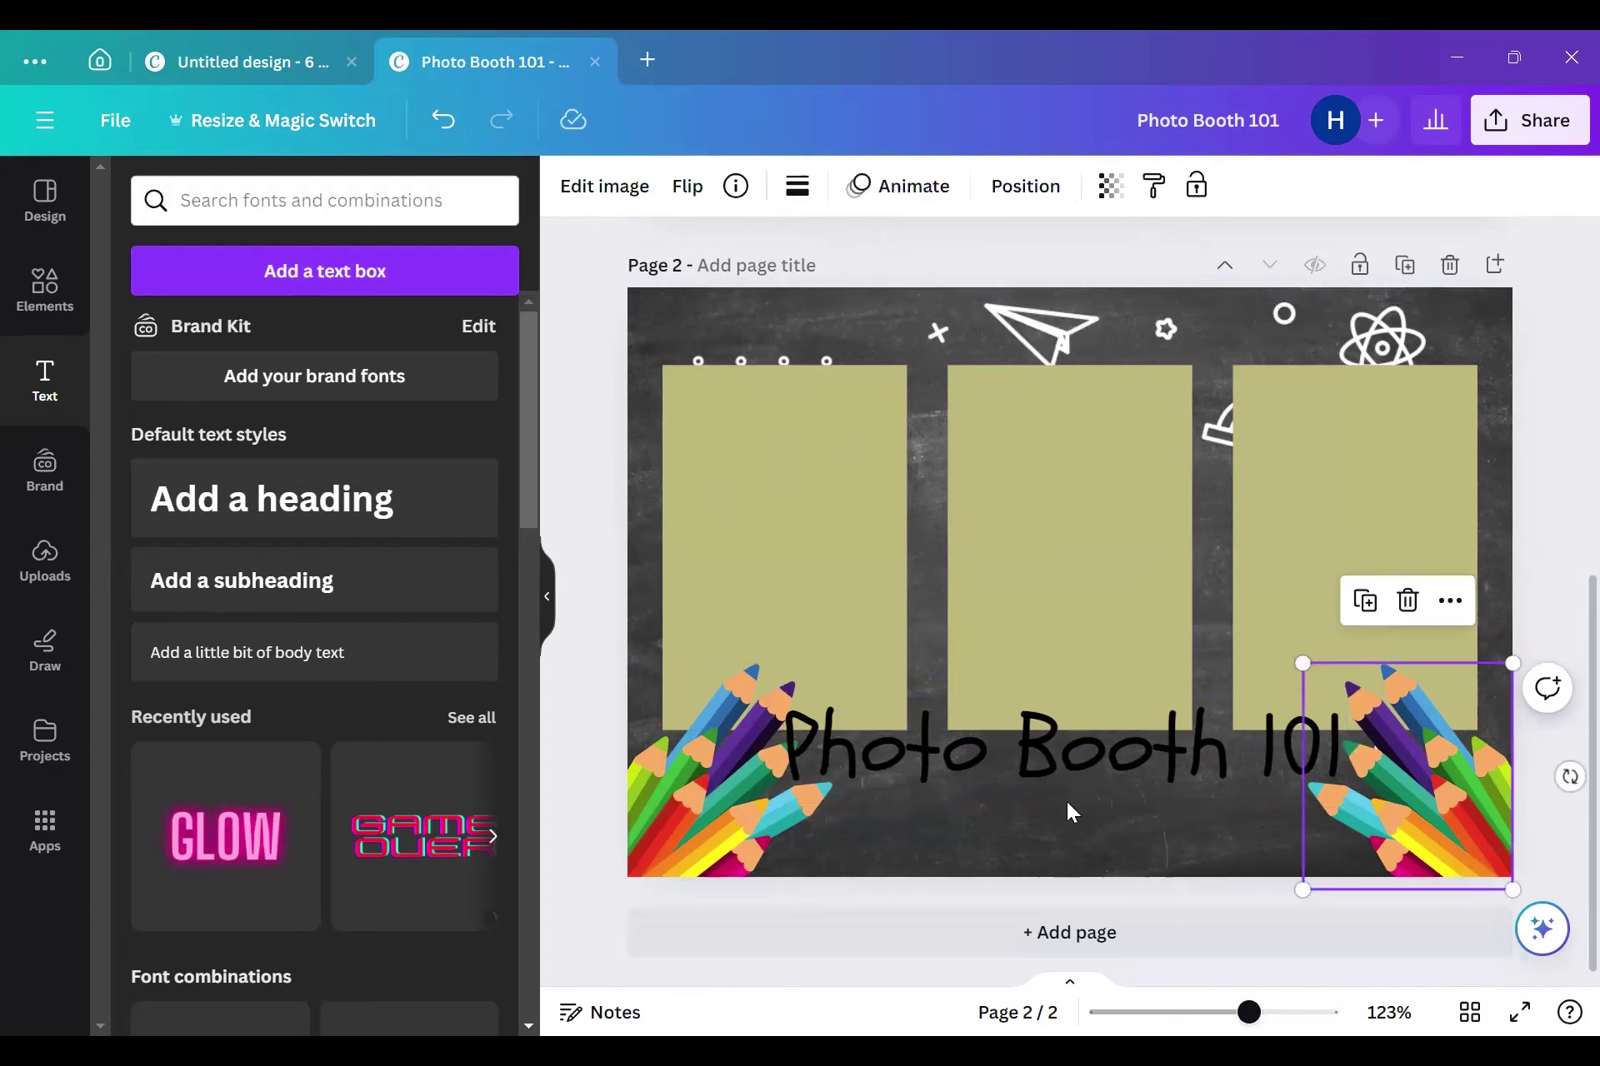
Step: Change the text colour of the "Photo Booth 101" heading on page 2 to white
click(1063, 776)
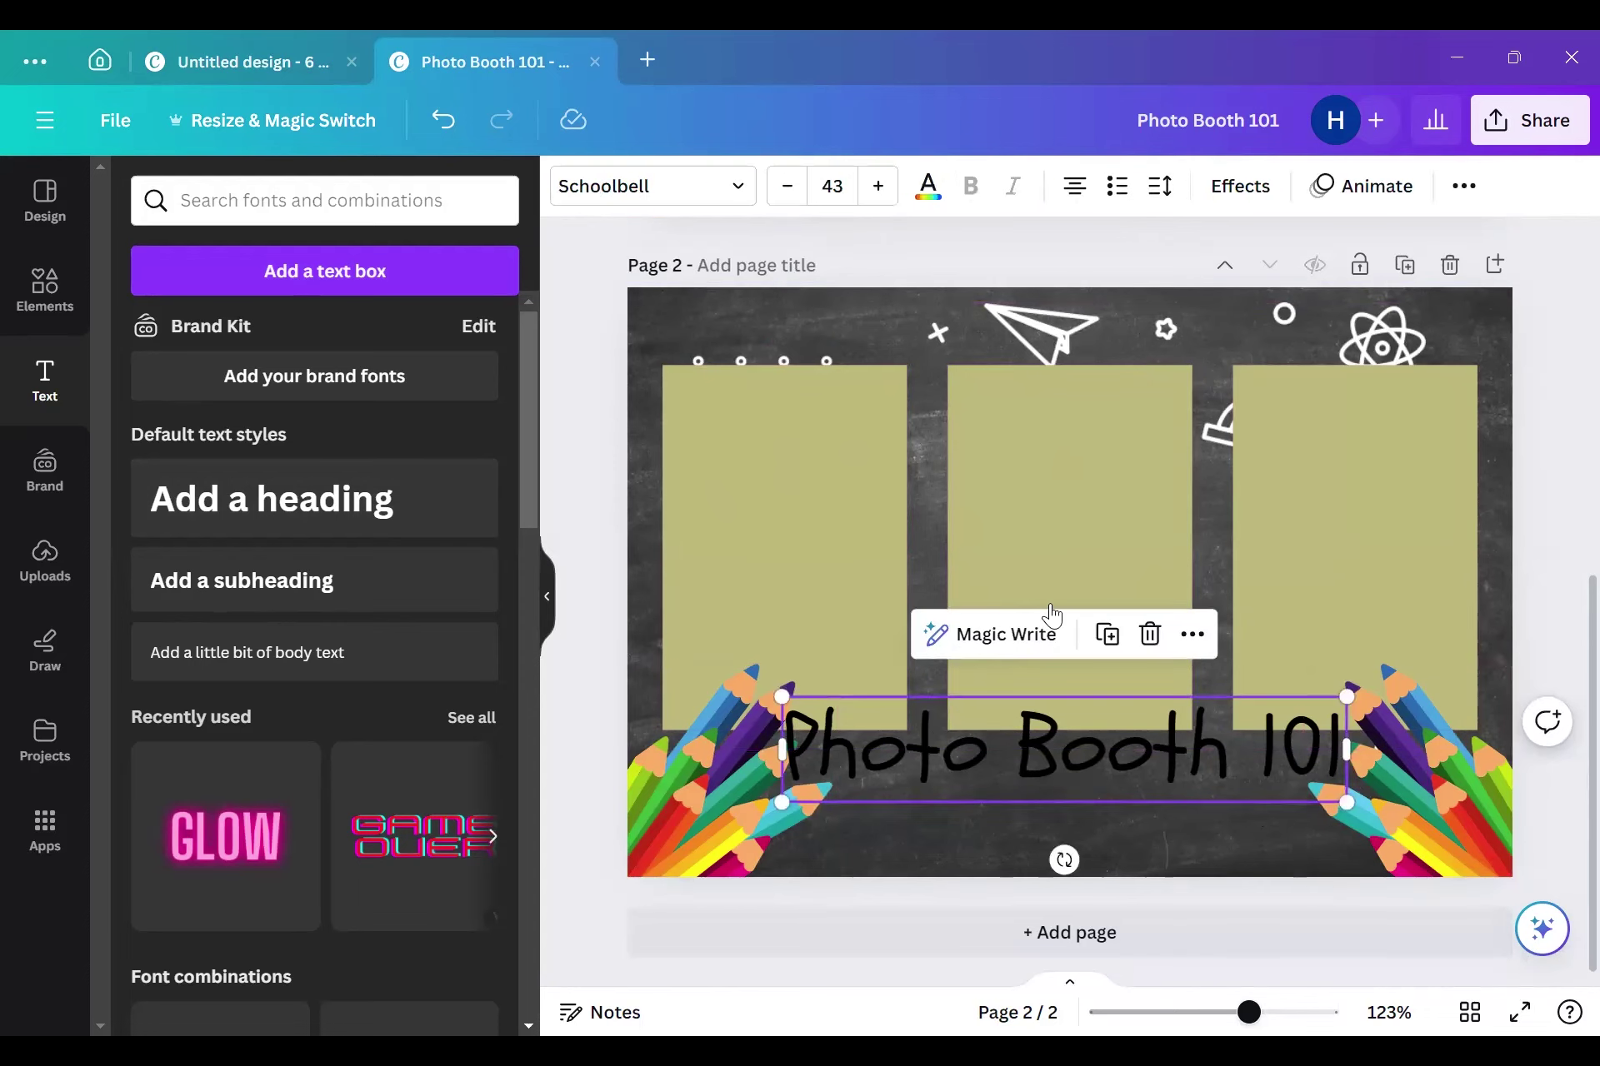
click(927, 189)
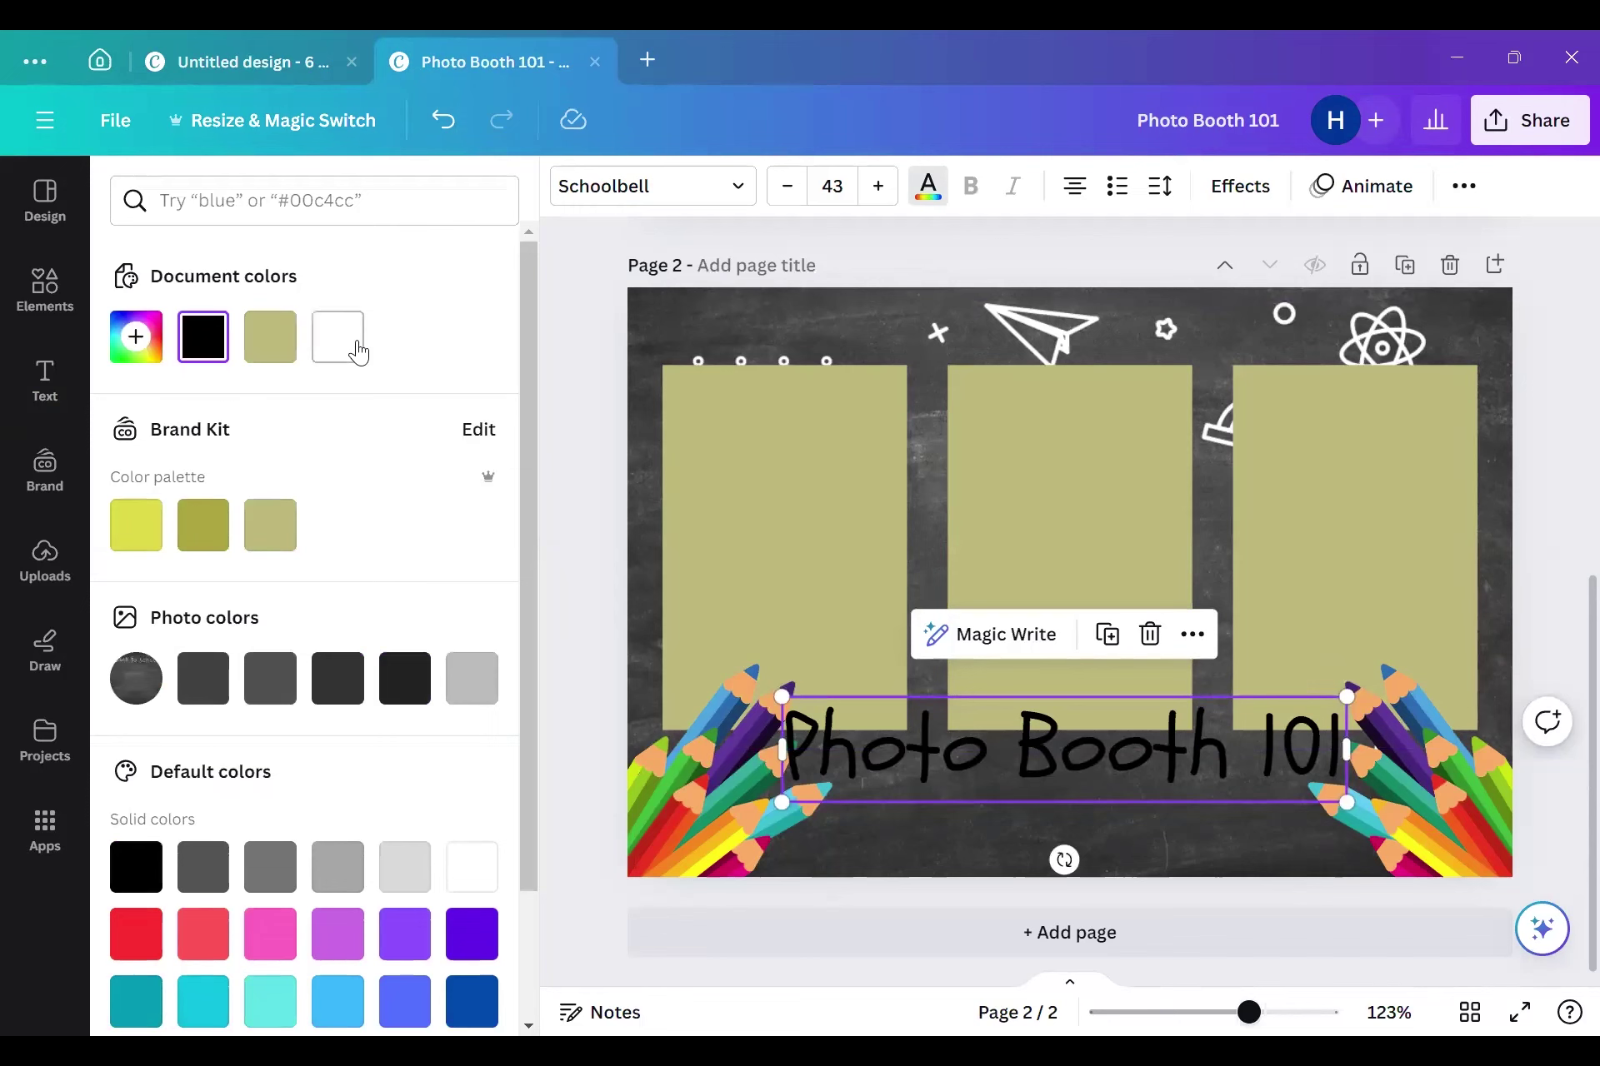
click(339, 336)
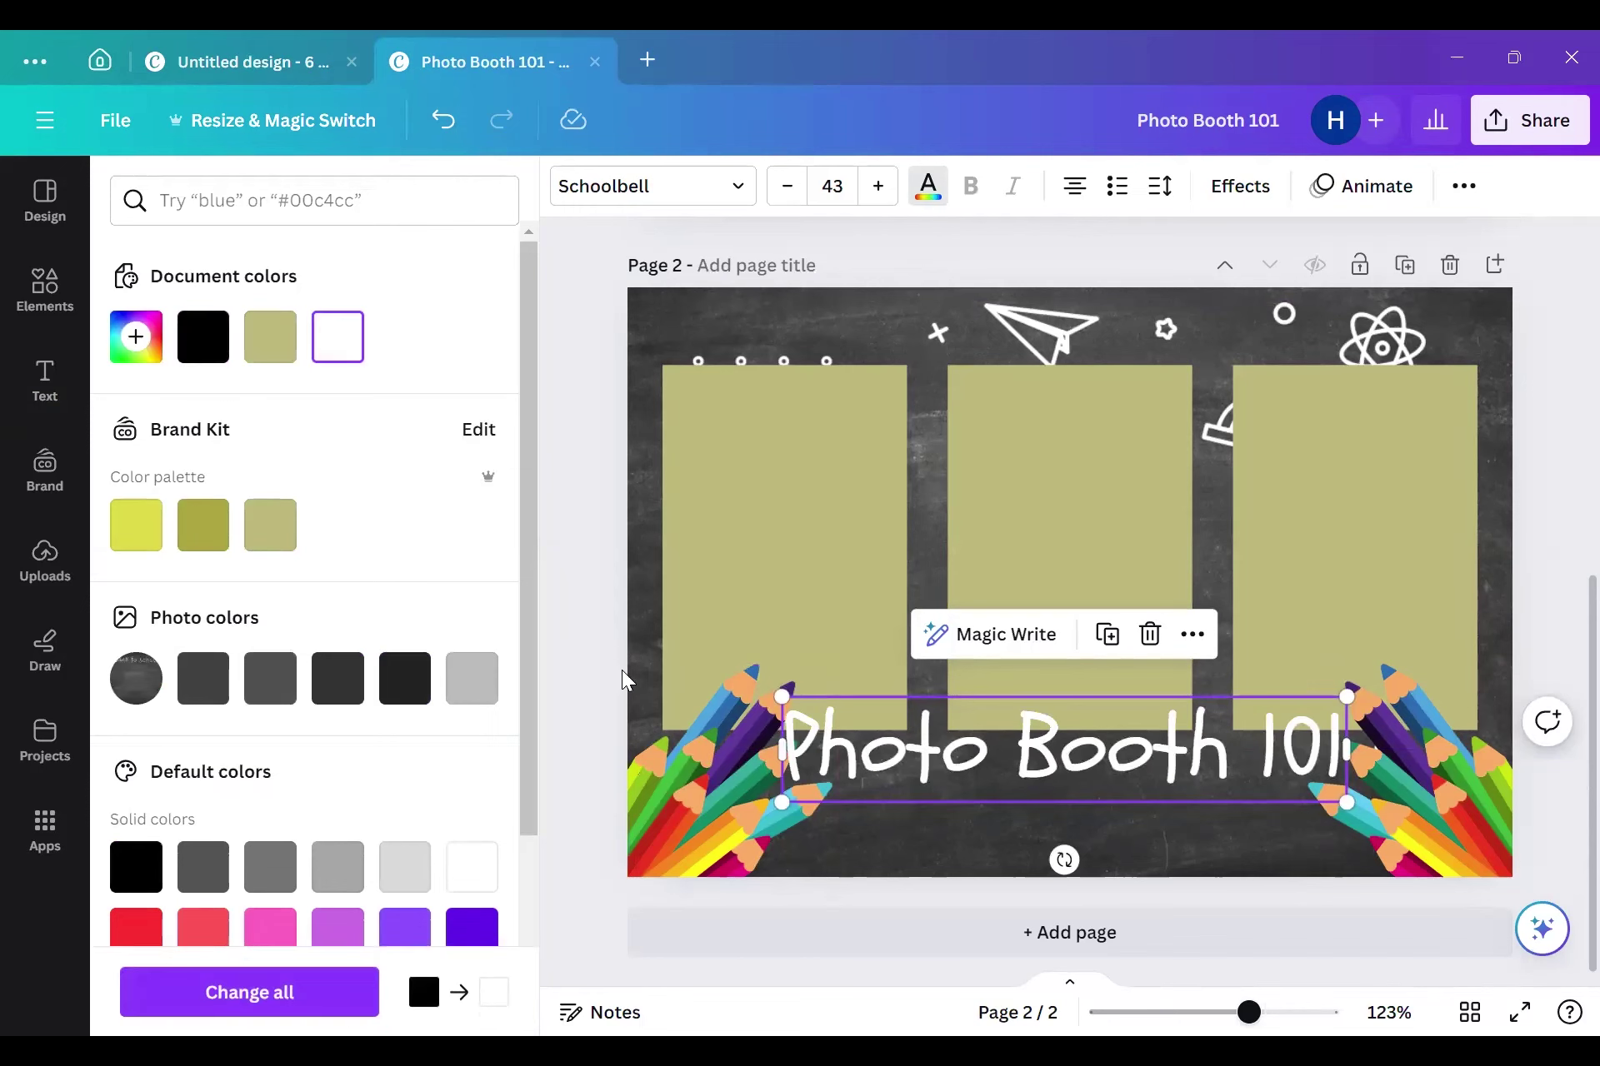
click(622, 670)
click(1520, 485)
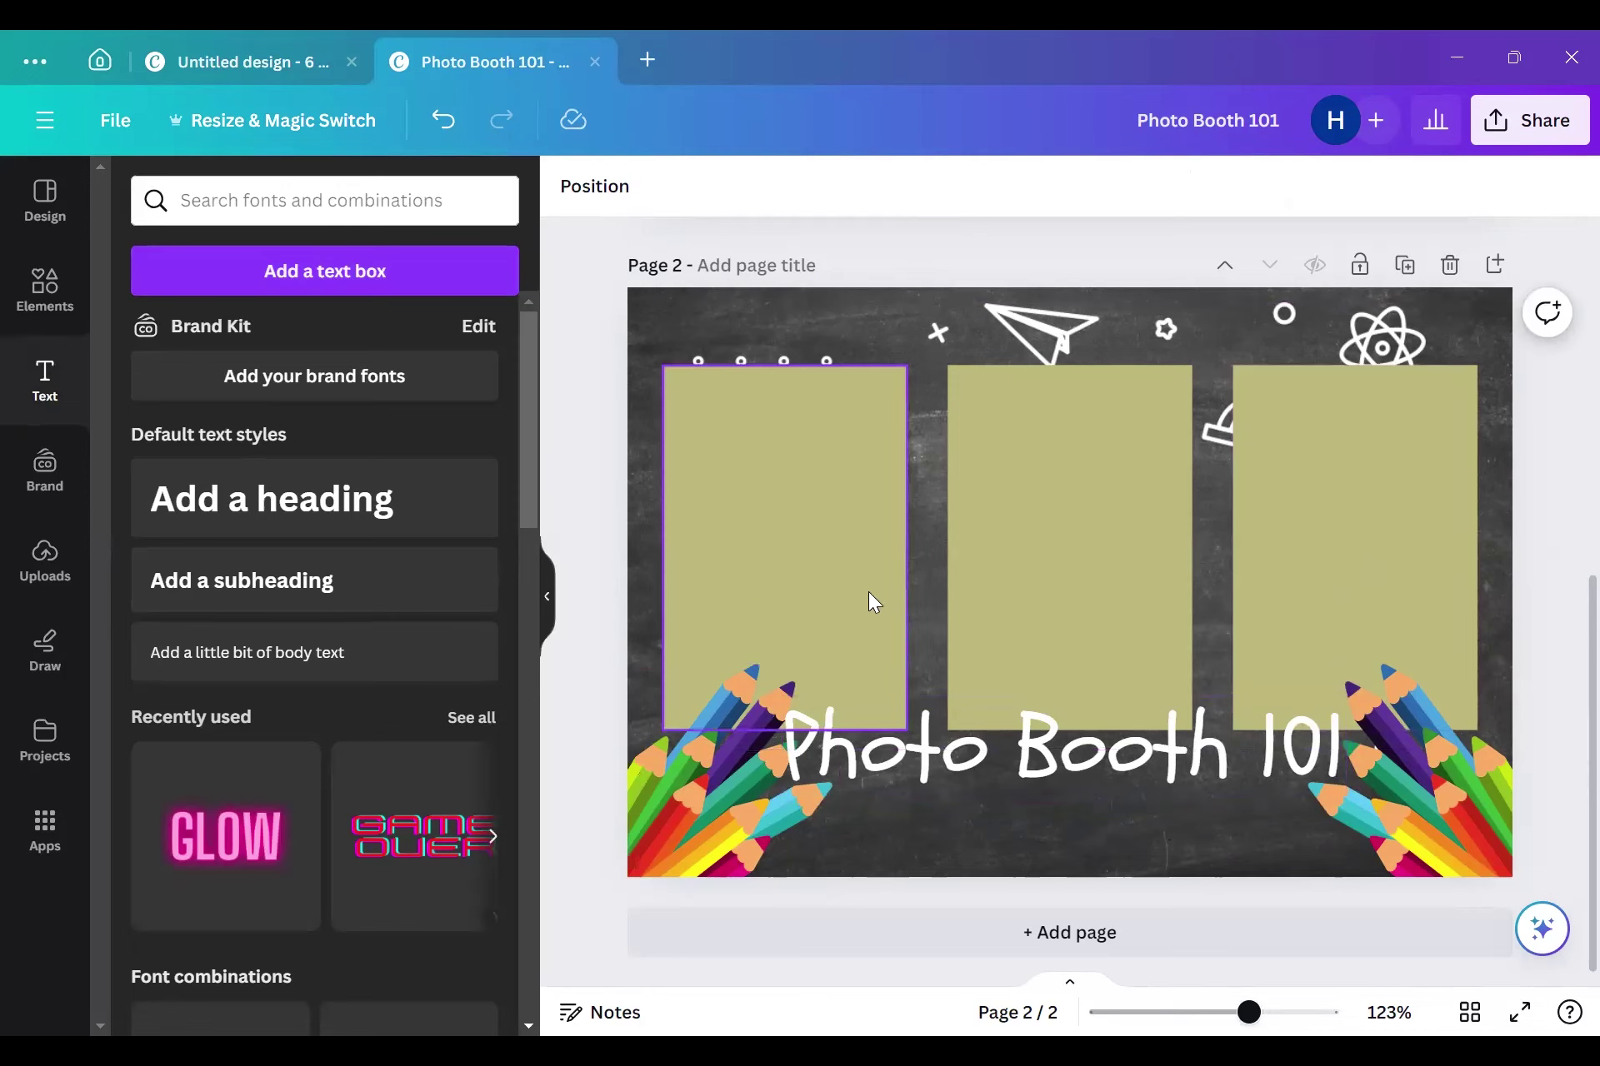
click(814, 600)
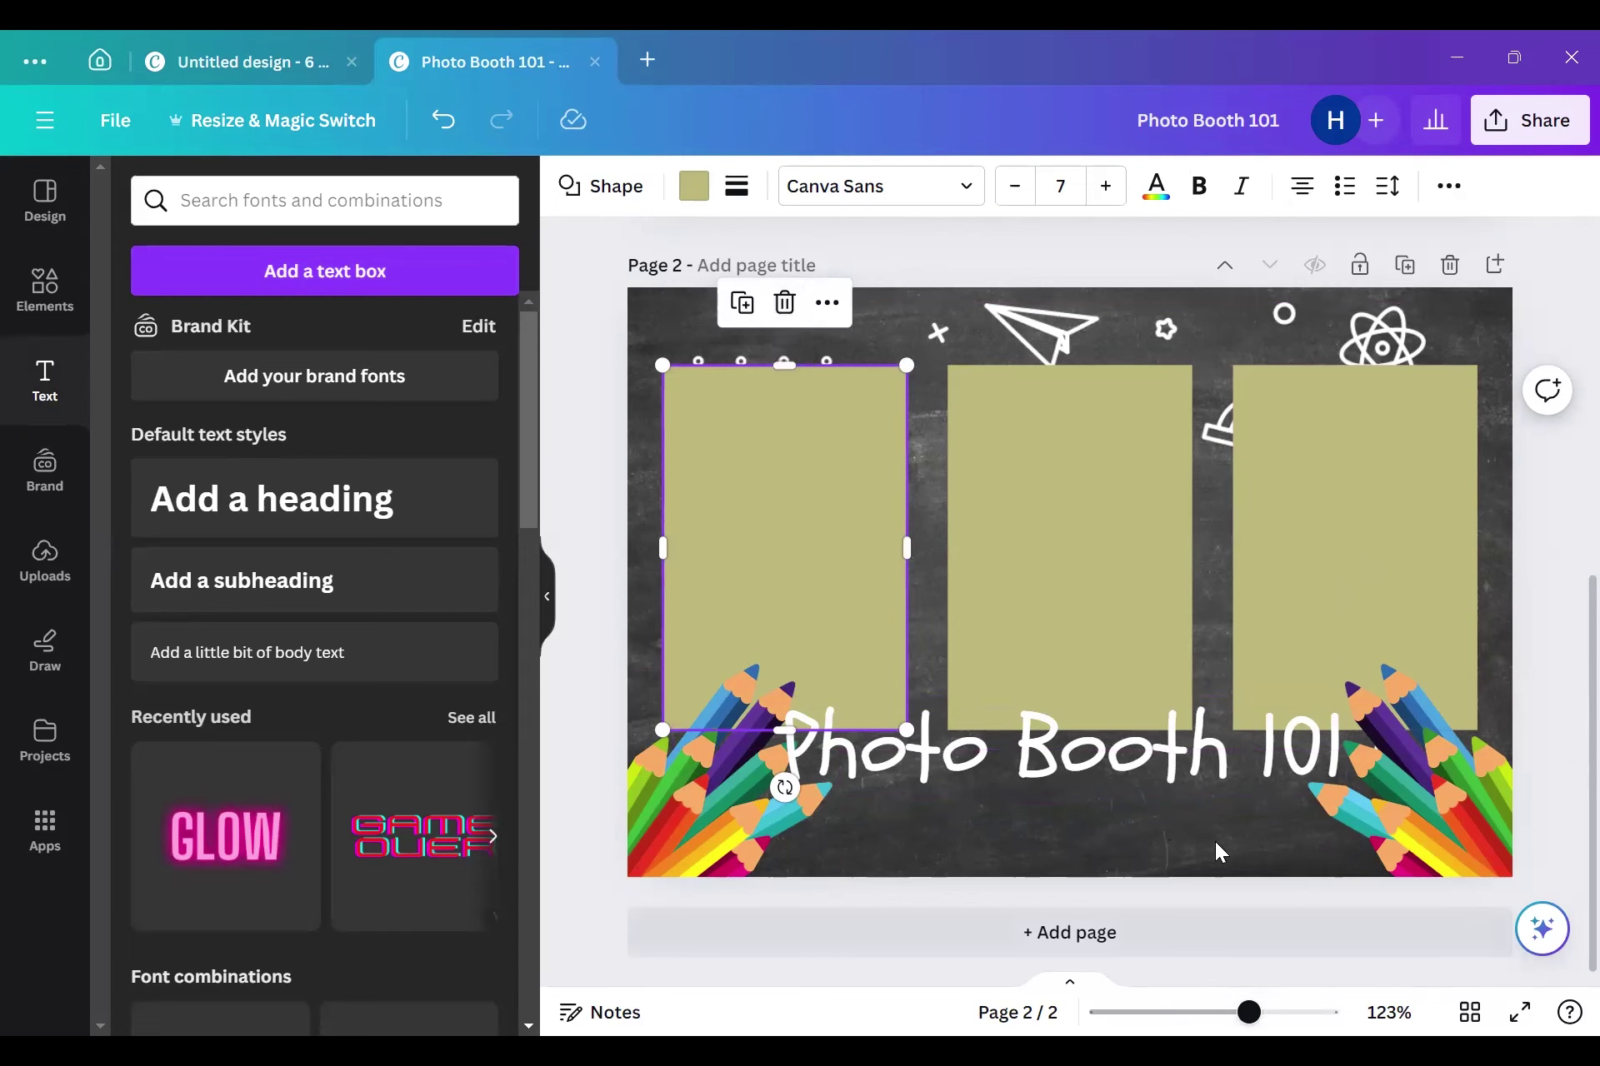
click(1181, 765)
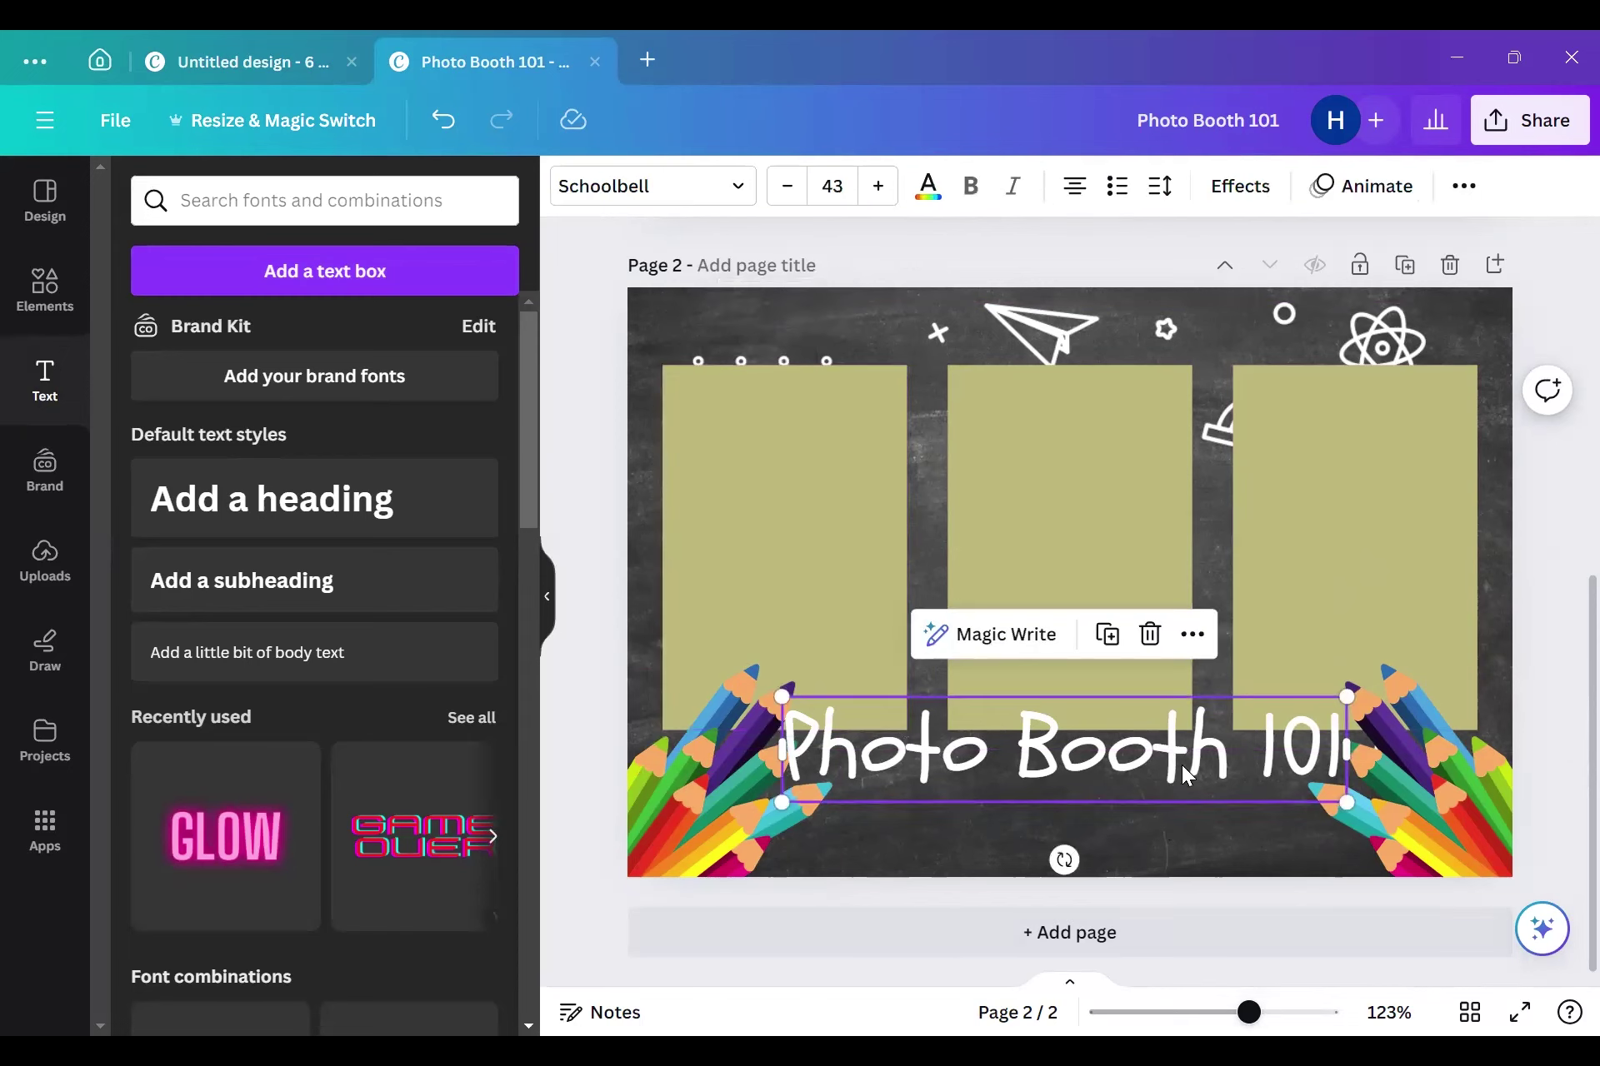
click(1476, 786)
click(662, 765)
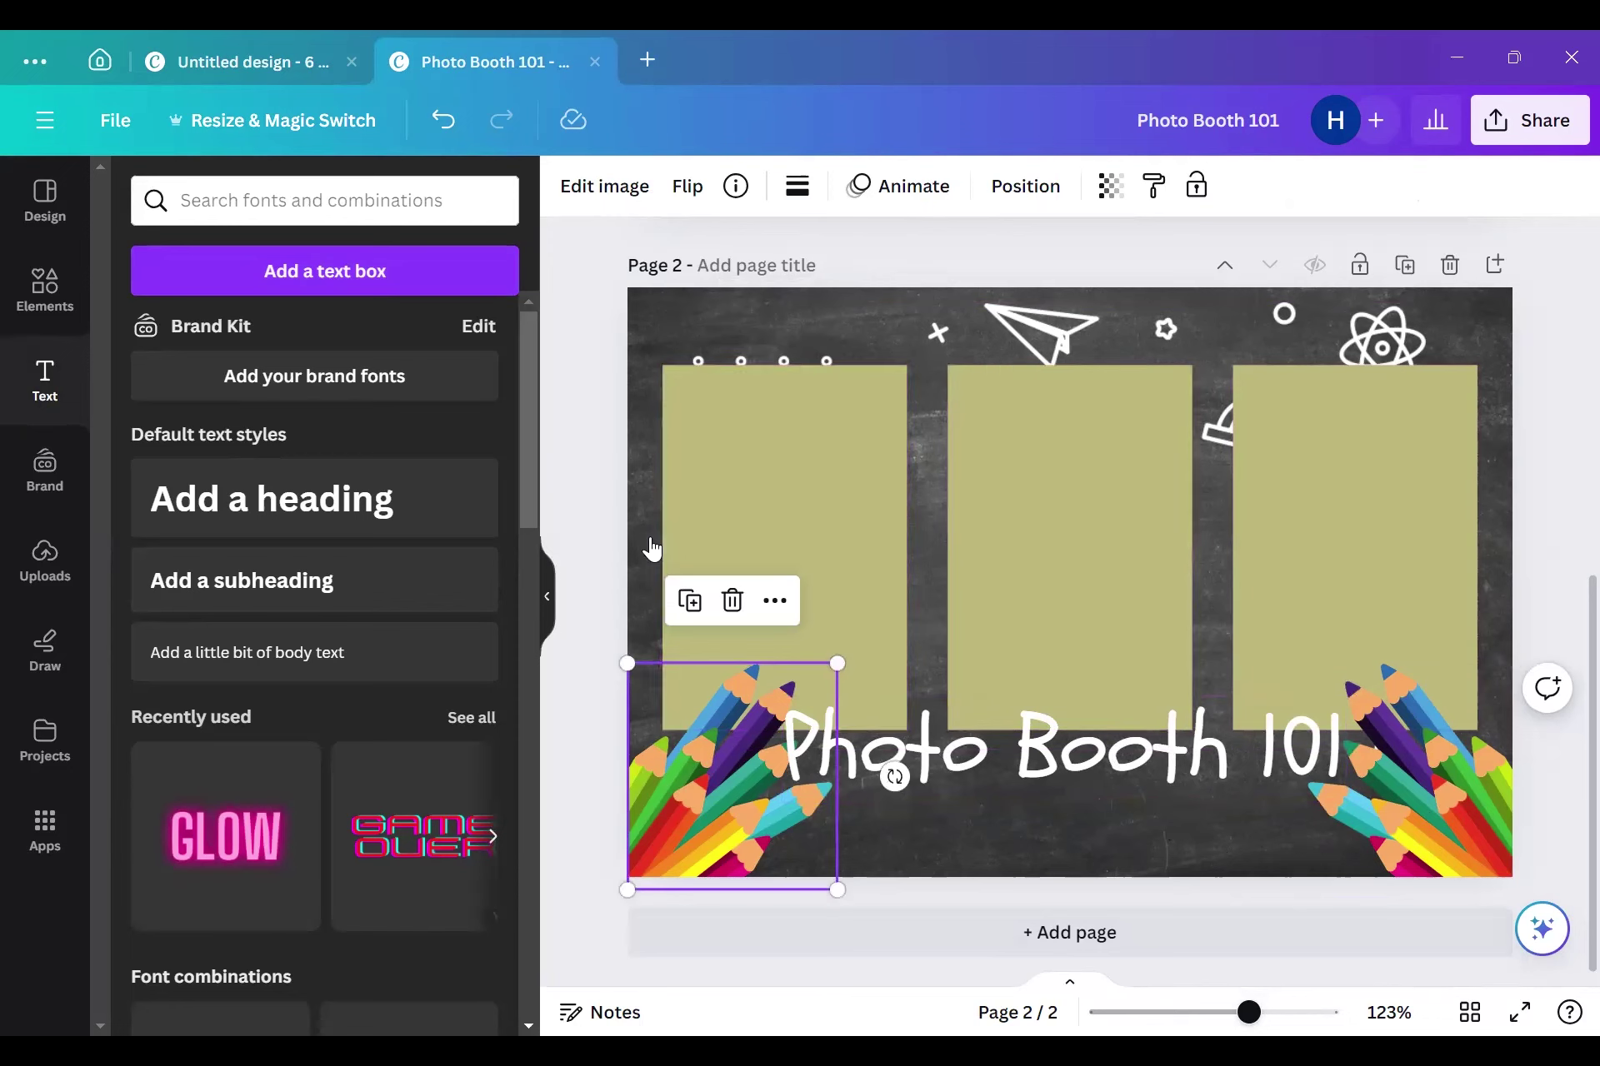
Step: Delete the three photo placeholder rectangles from page 2
click(754, 466)
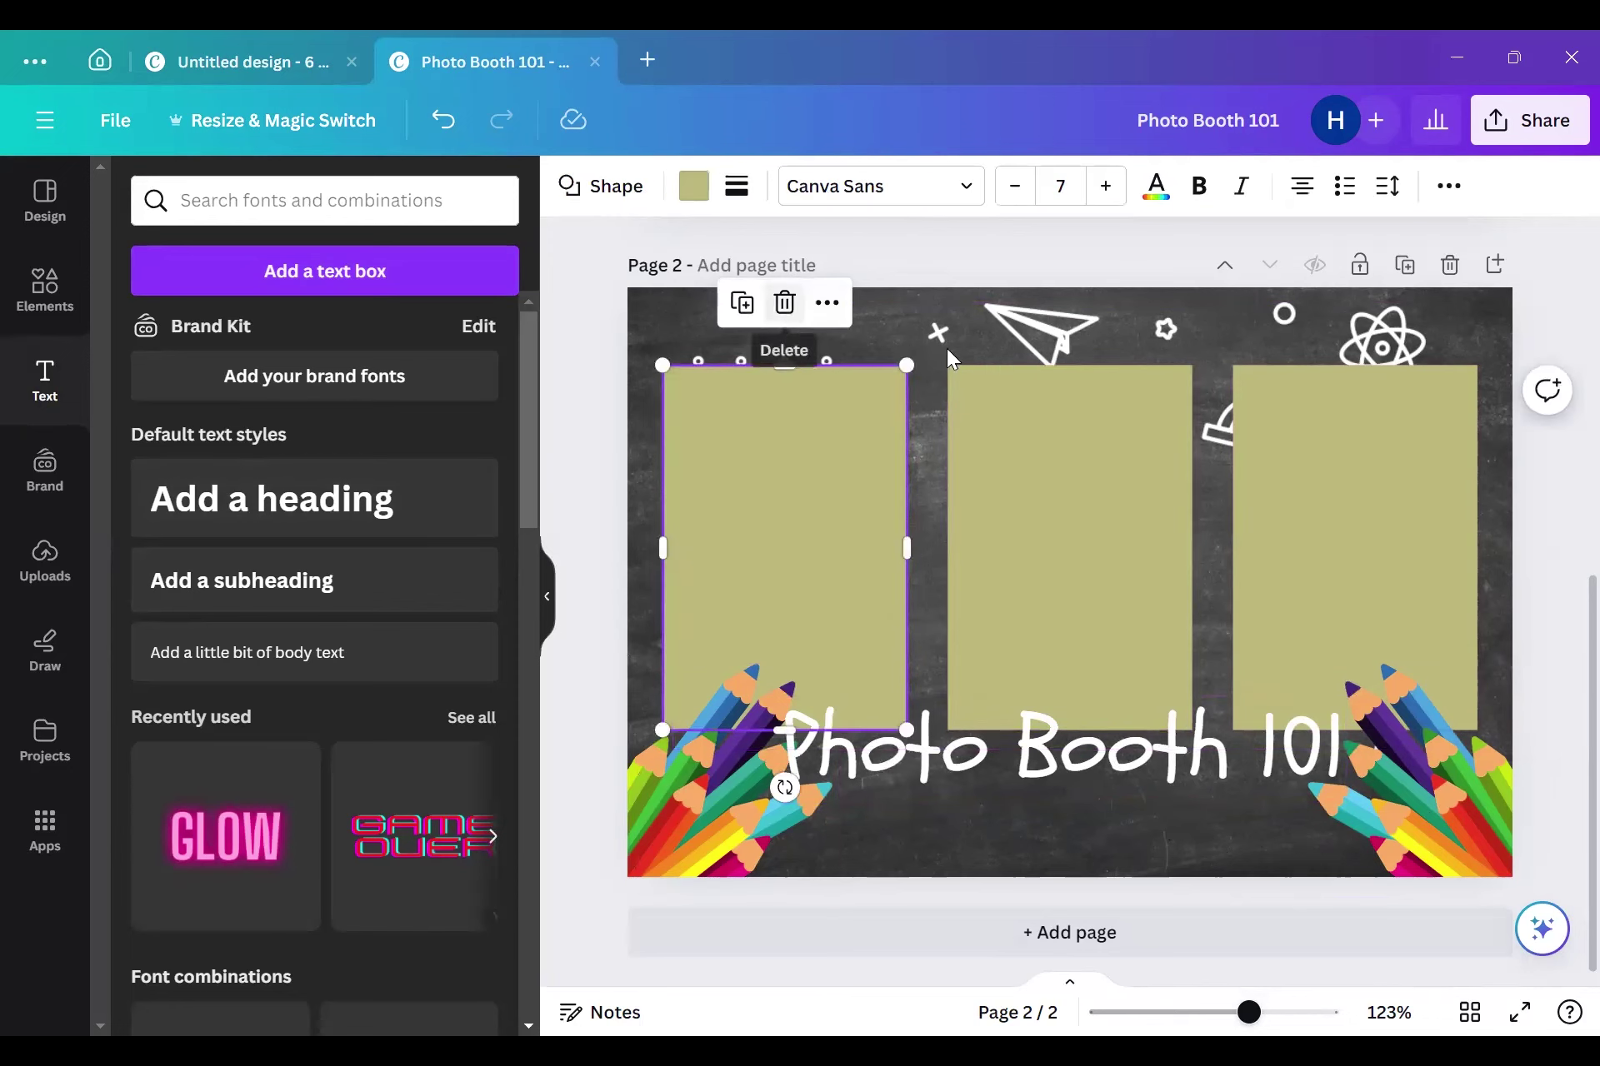
click(784, 302)
click(1079, 463)
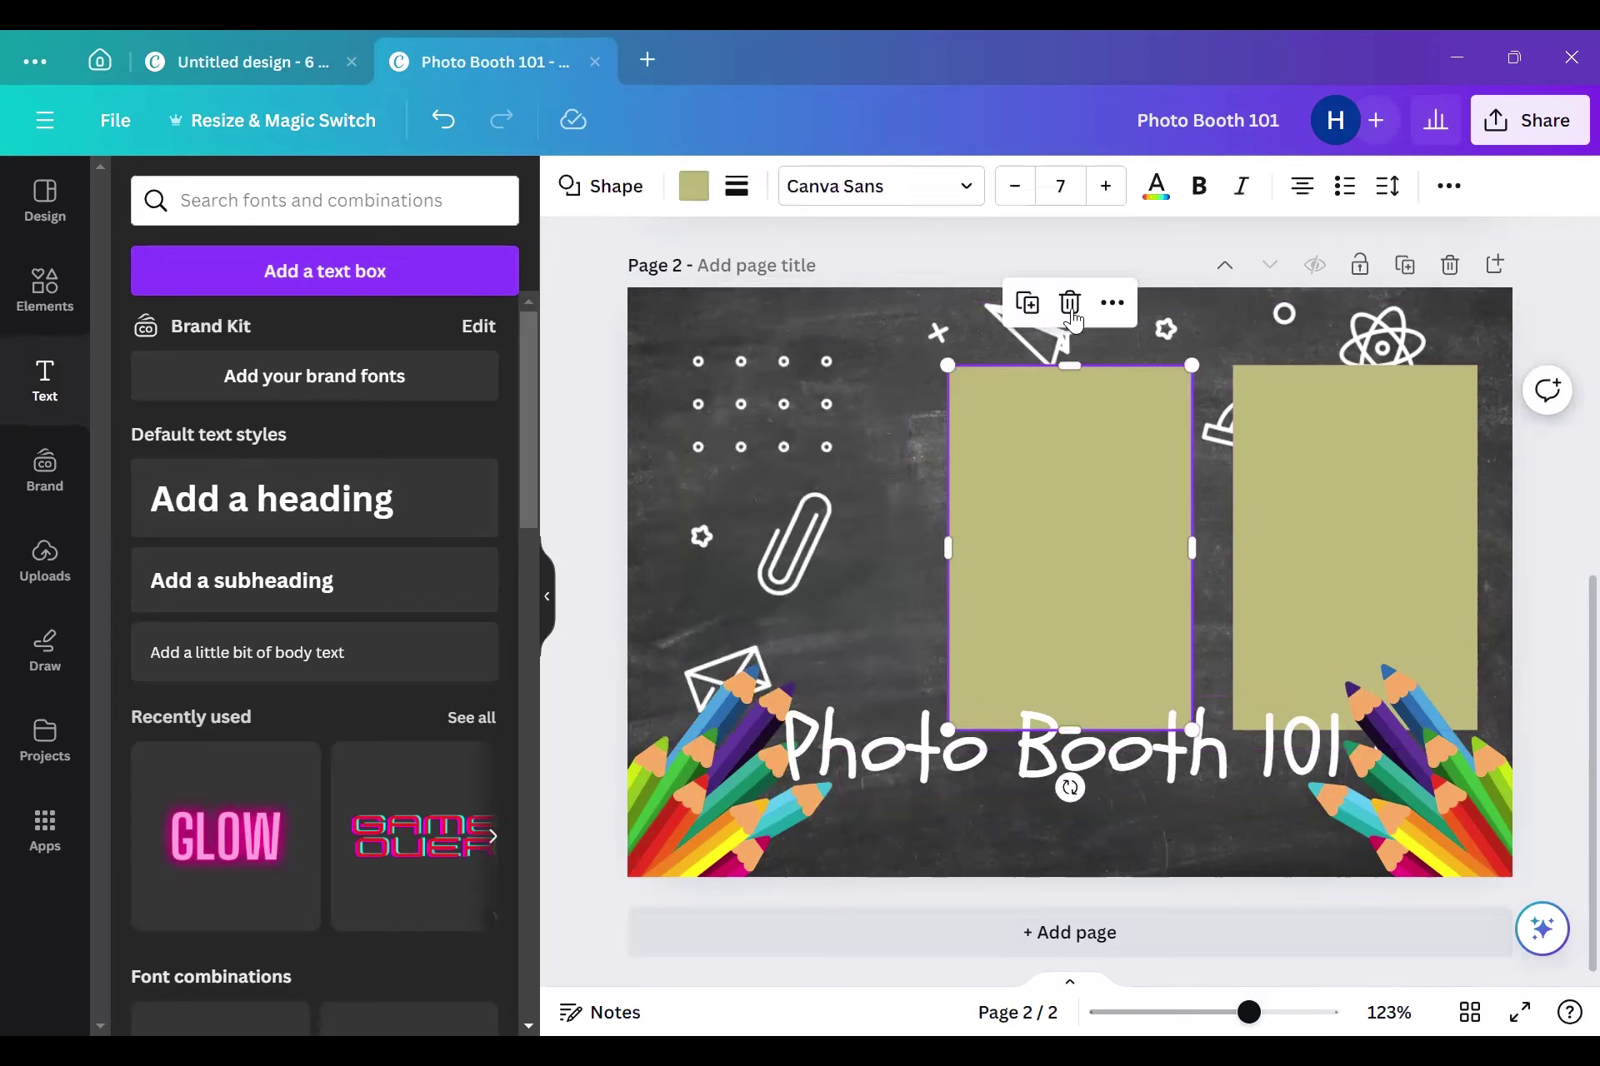
key(Delete)
click(1382, 465)
click(1355, 303)
Step: Delete the white school doodles and the chalkboard background image from page 2, keeping the pencils and heading
click(985, 394)
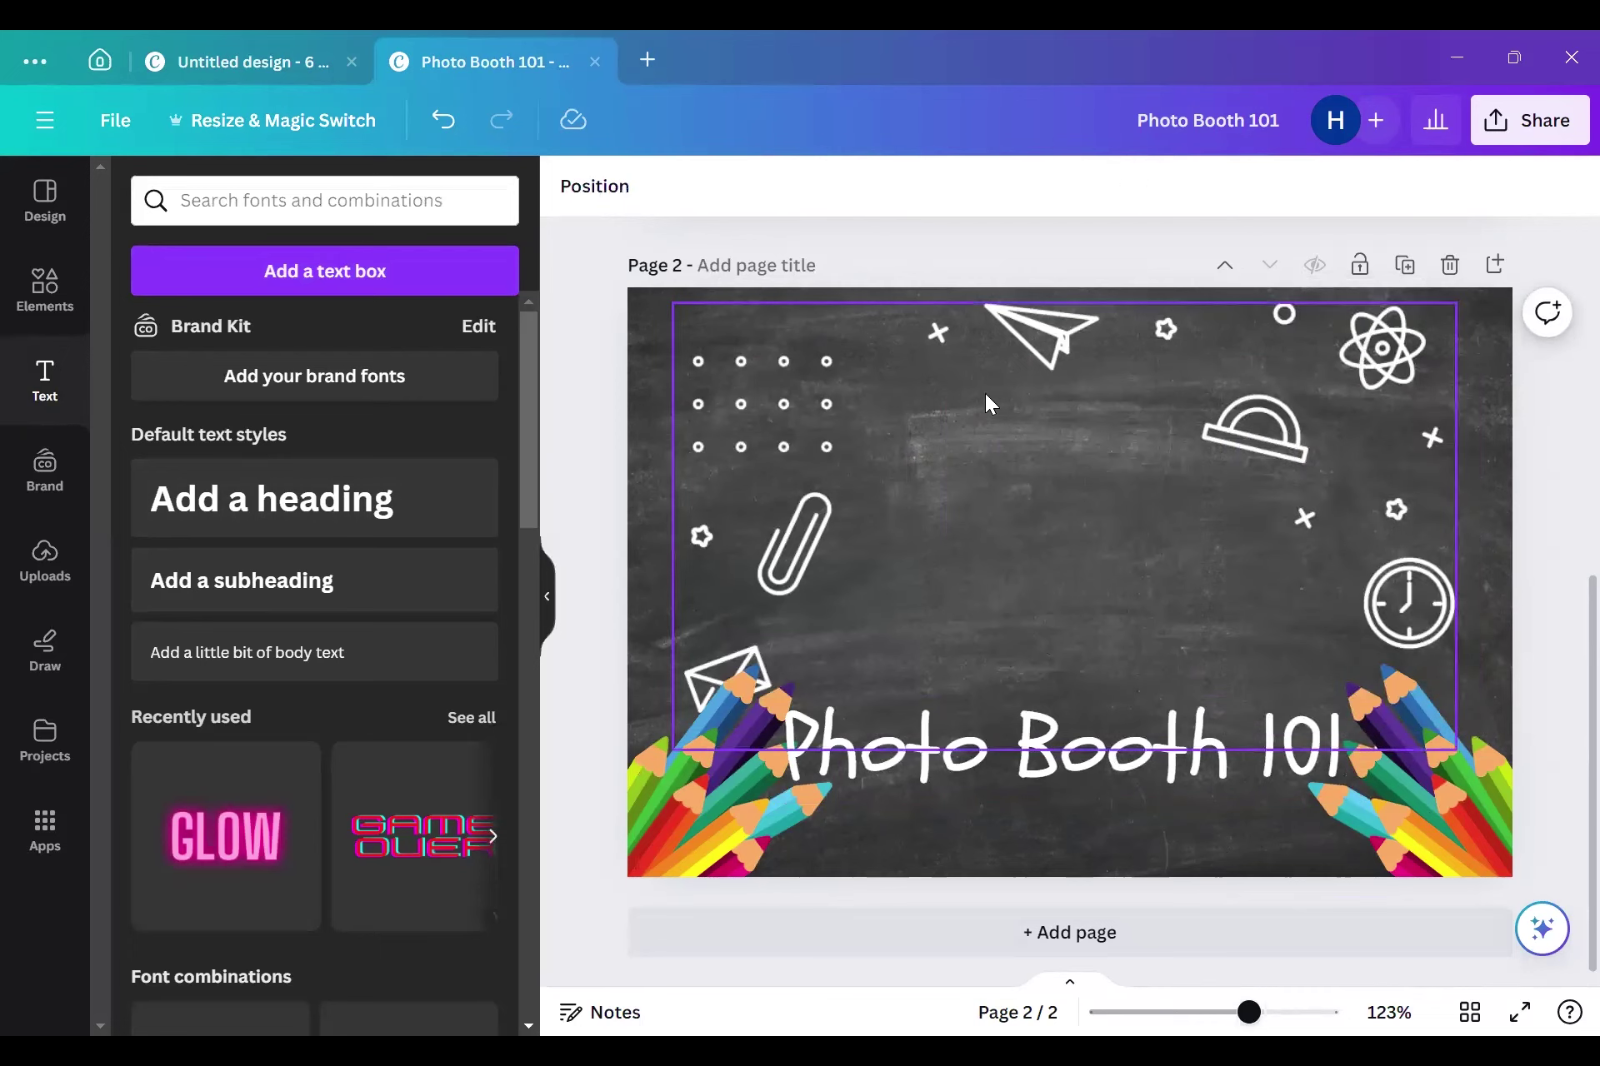
click(1064, 813)
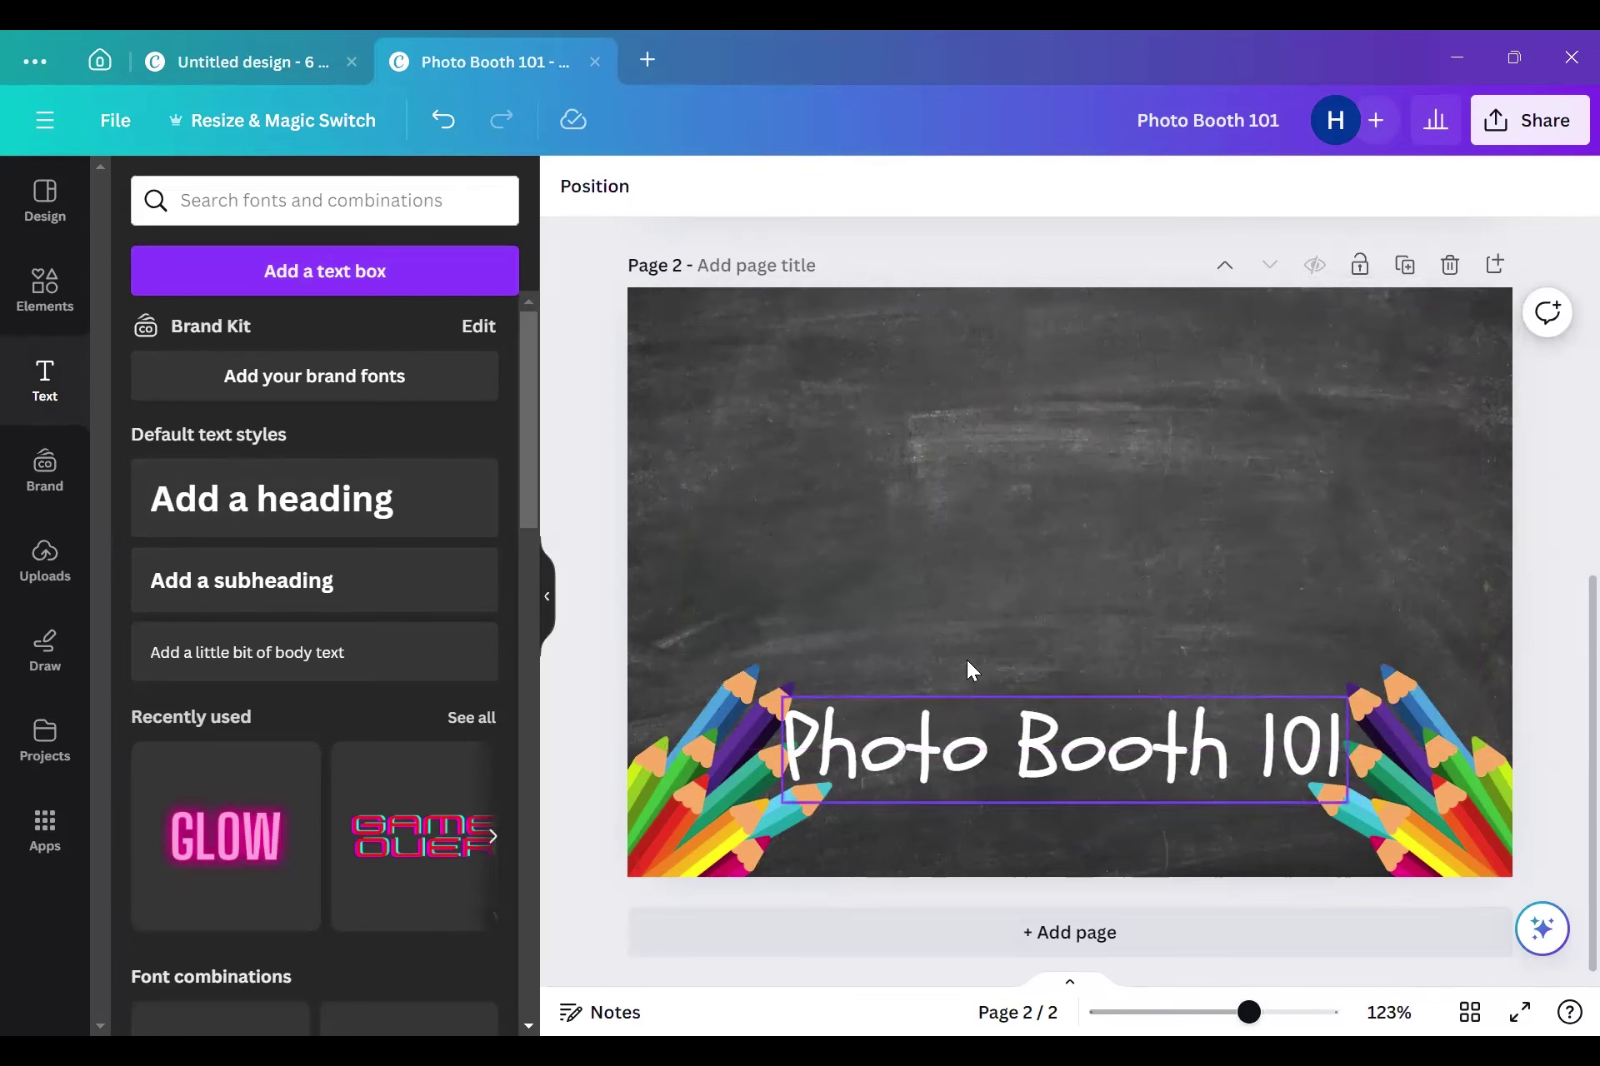
click(1028, 571)
click(1049, 350)
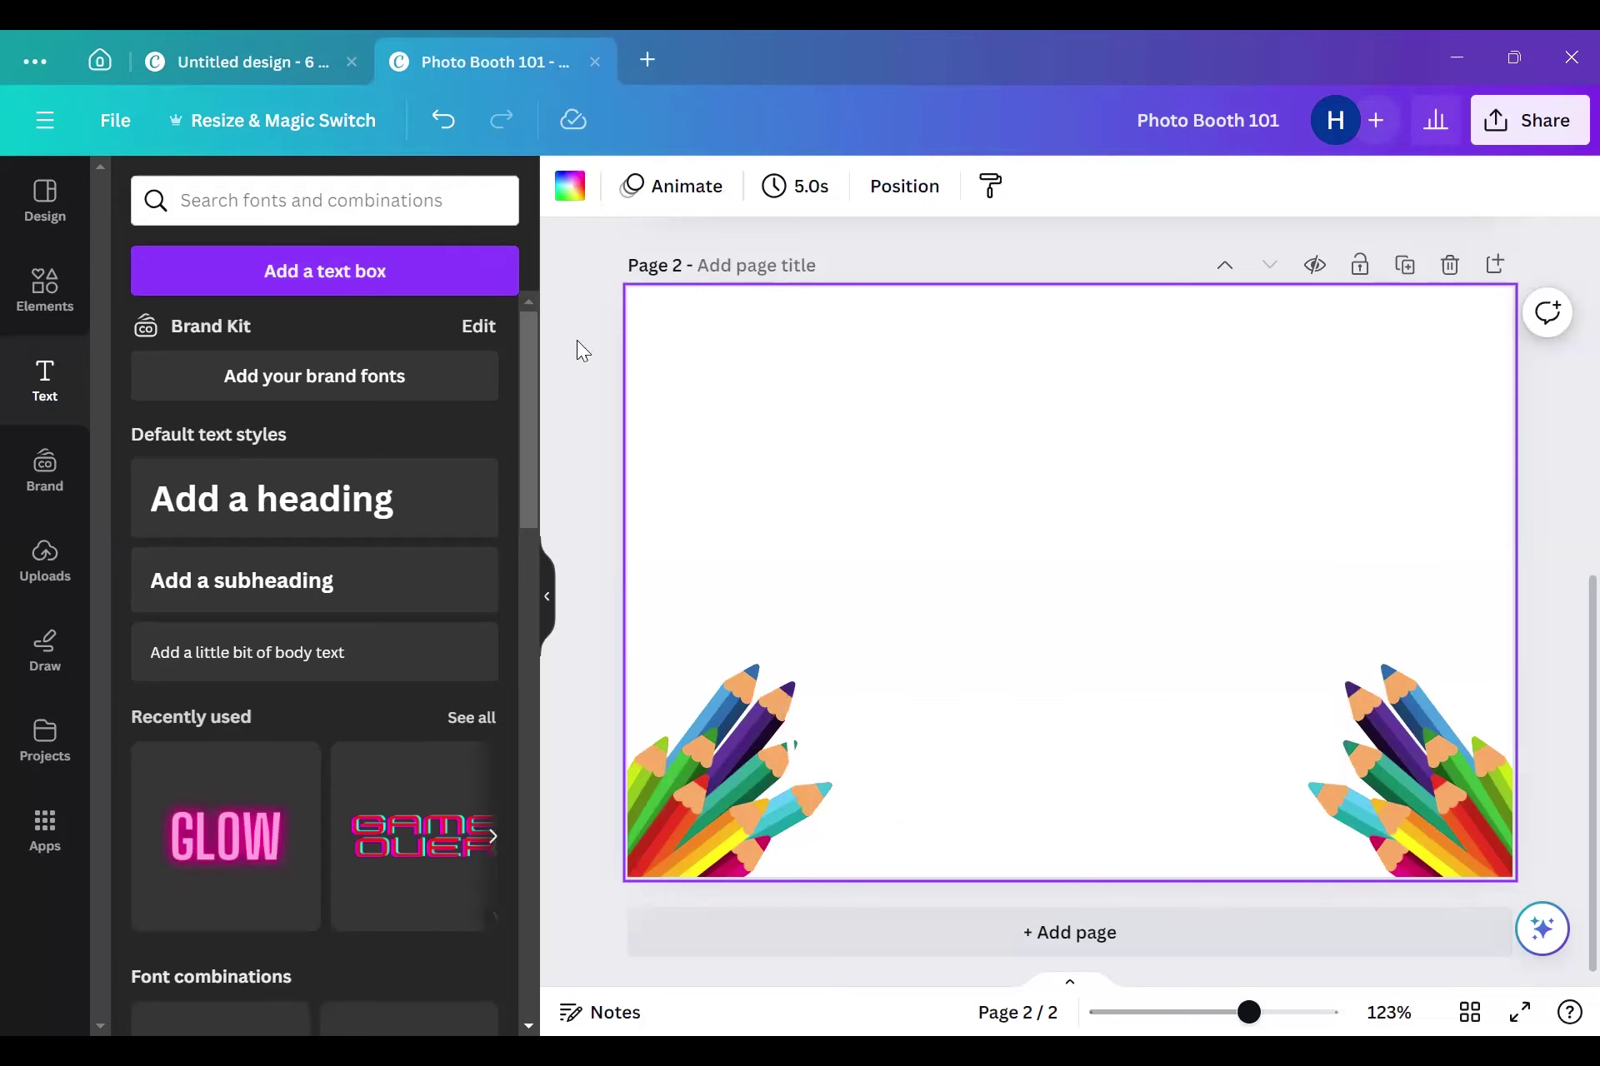
Step: Change the background colour of page 2 to solid red
click(571, 187)
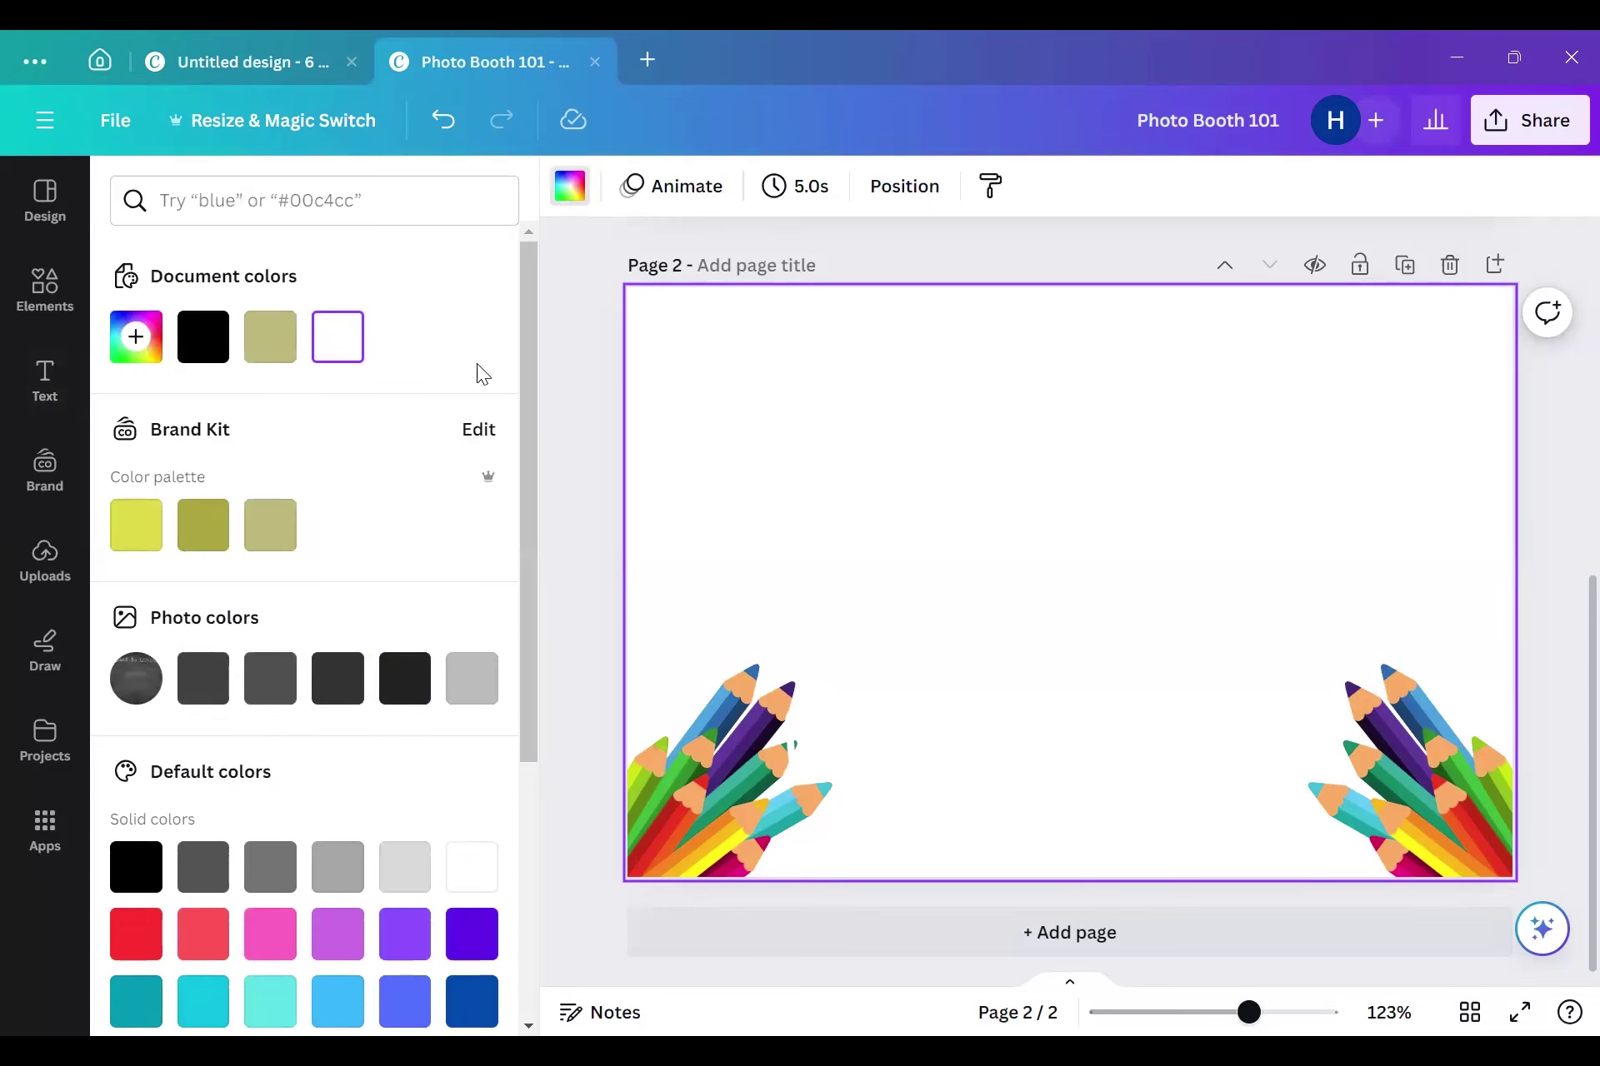
scroll(507, 860, down, 5)
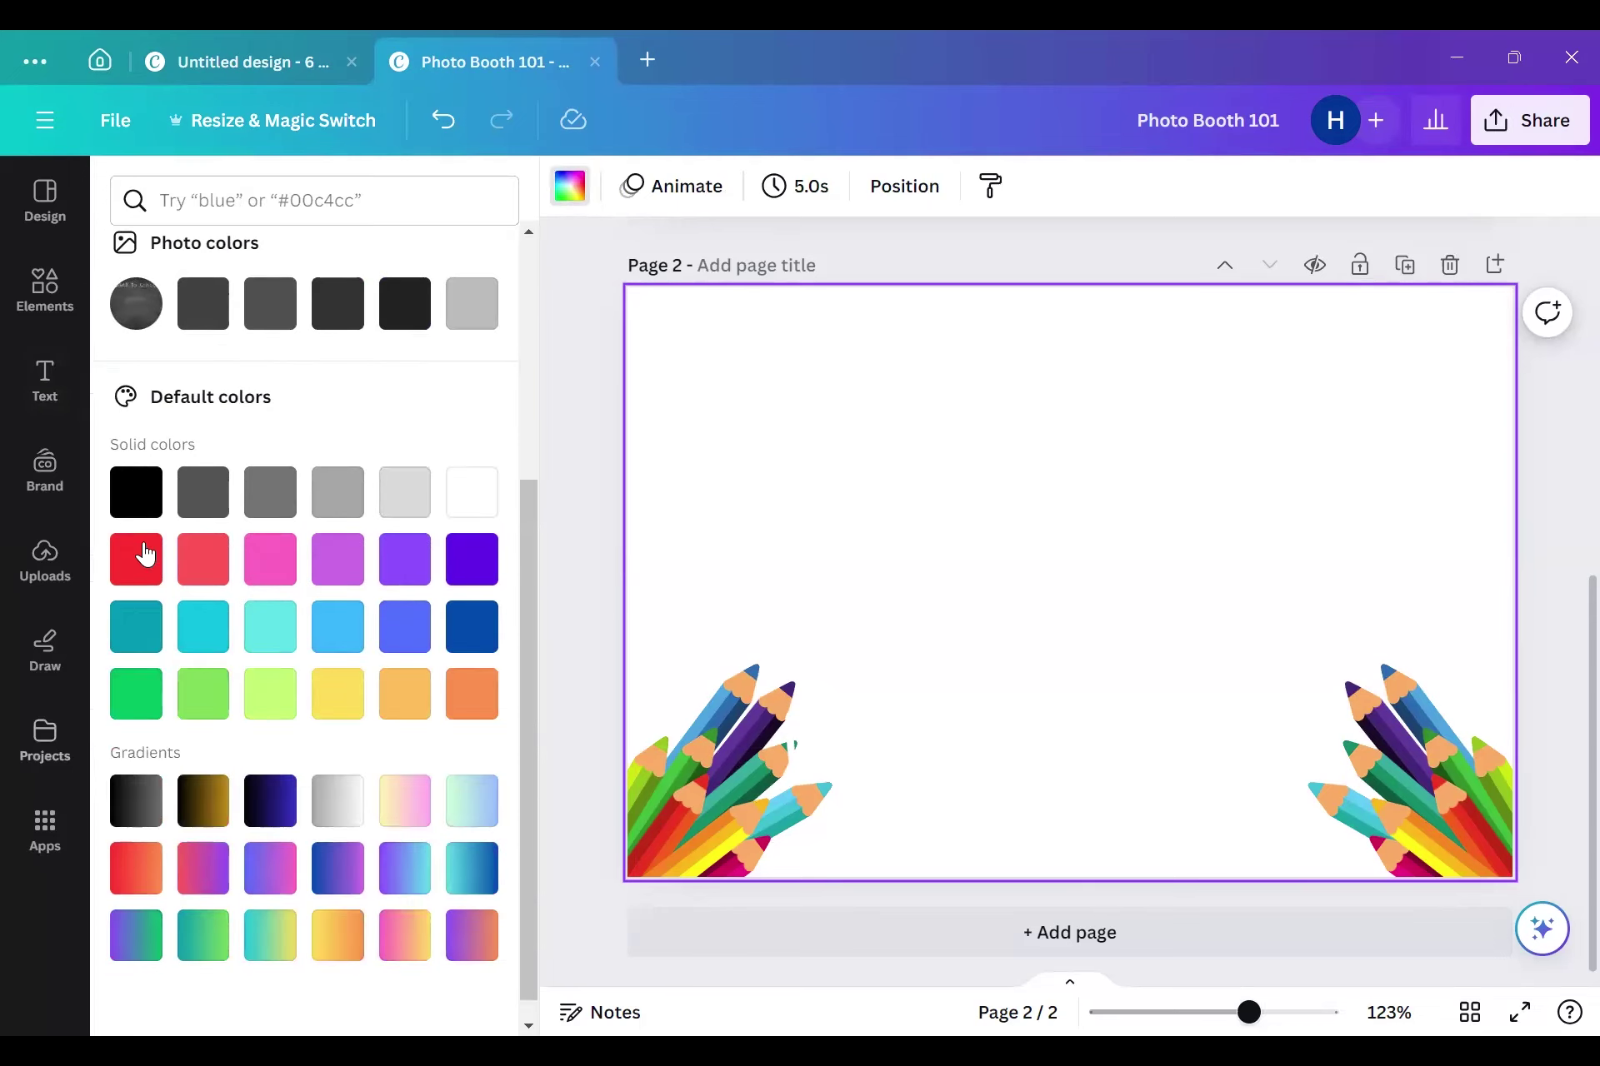
click(146, 570)
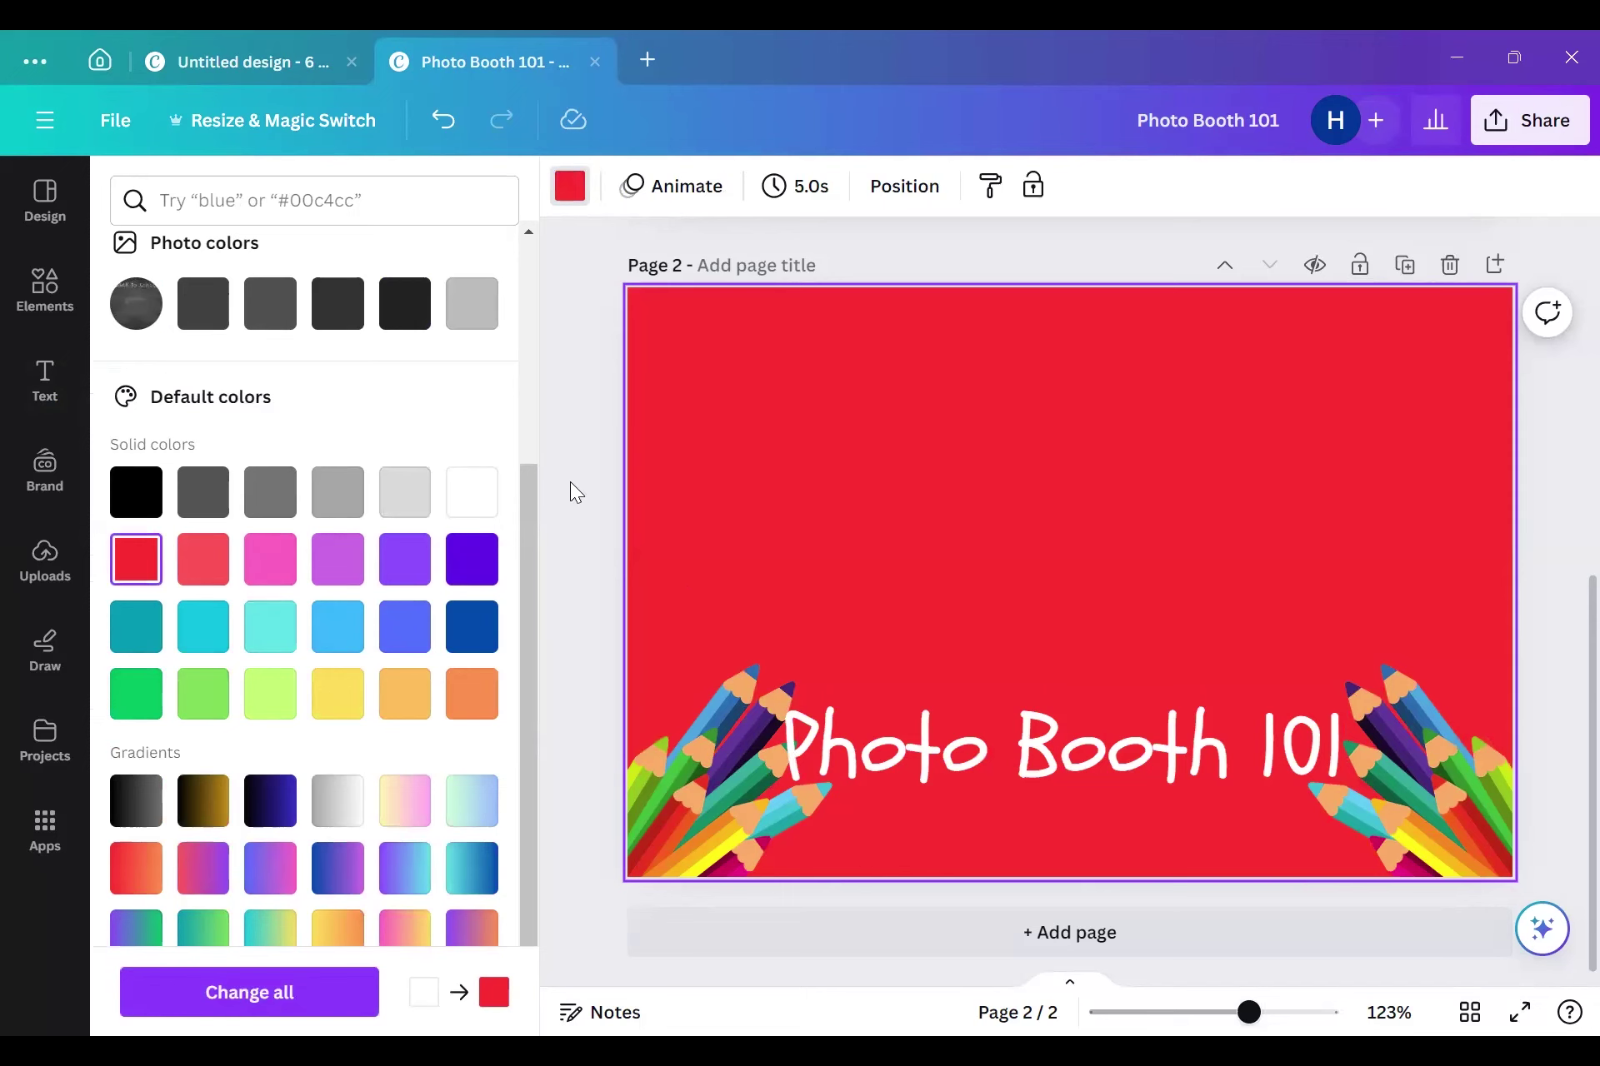
click(720, 434)
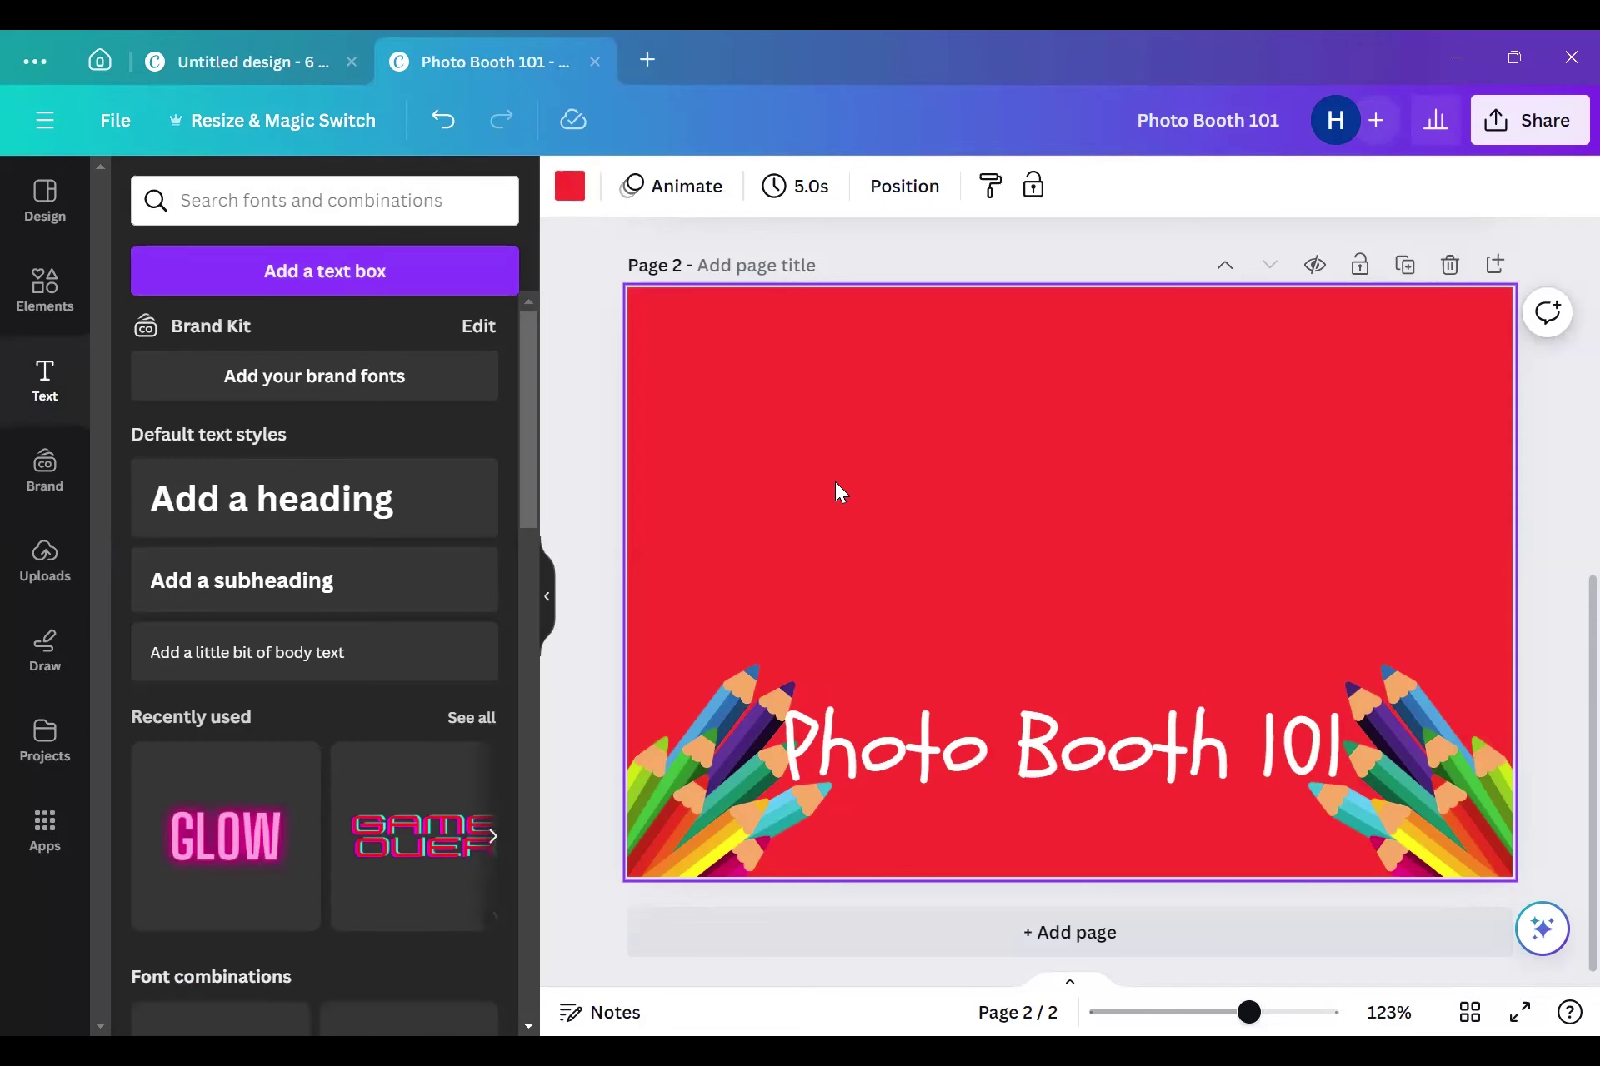
click(615, 389)
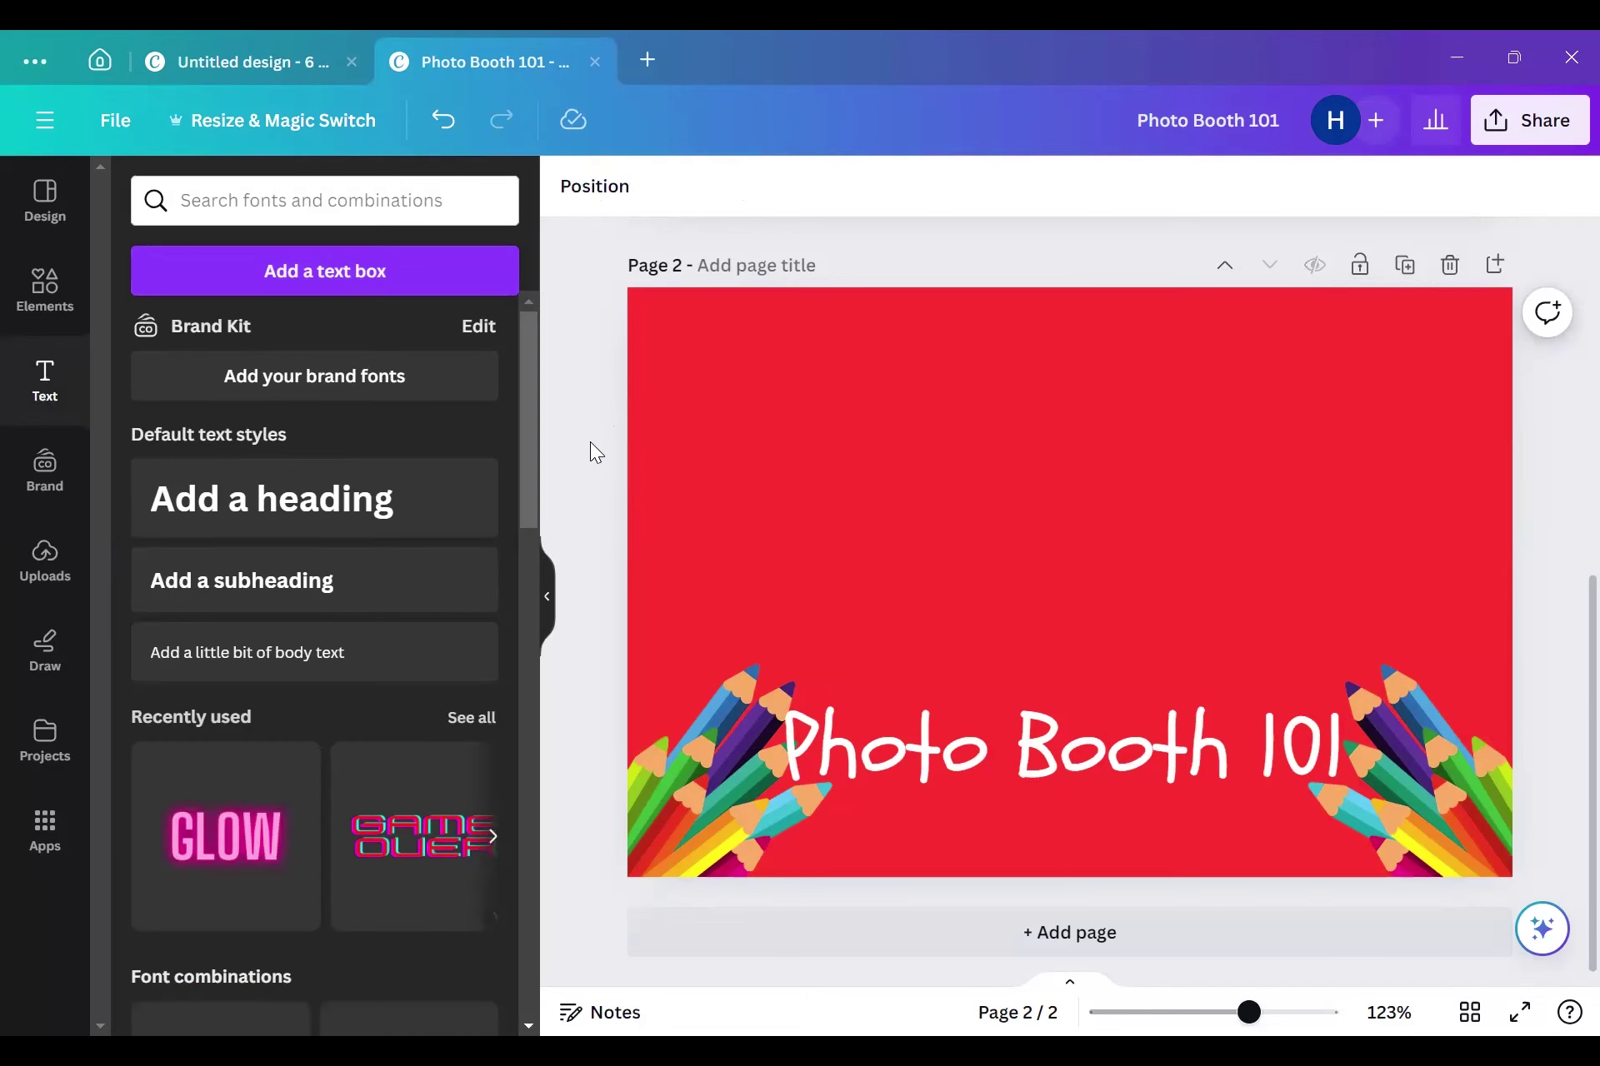
Step: Compare the page 1 template with the overlay on page 2
scroll(586, 450, up, 4)
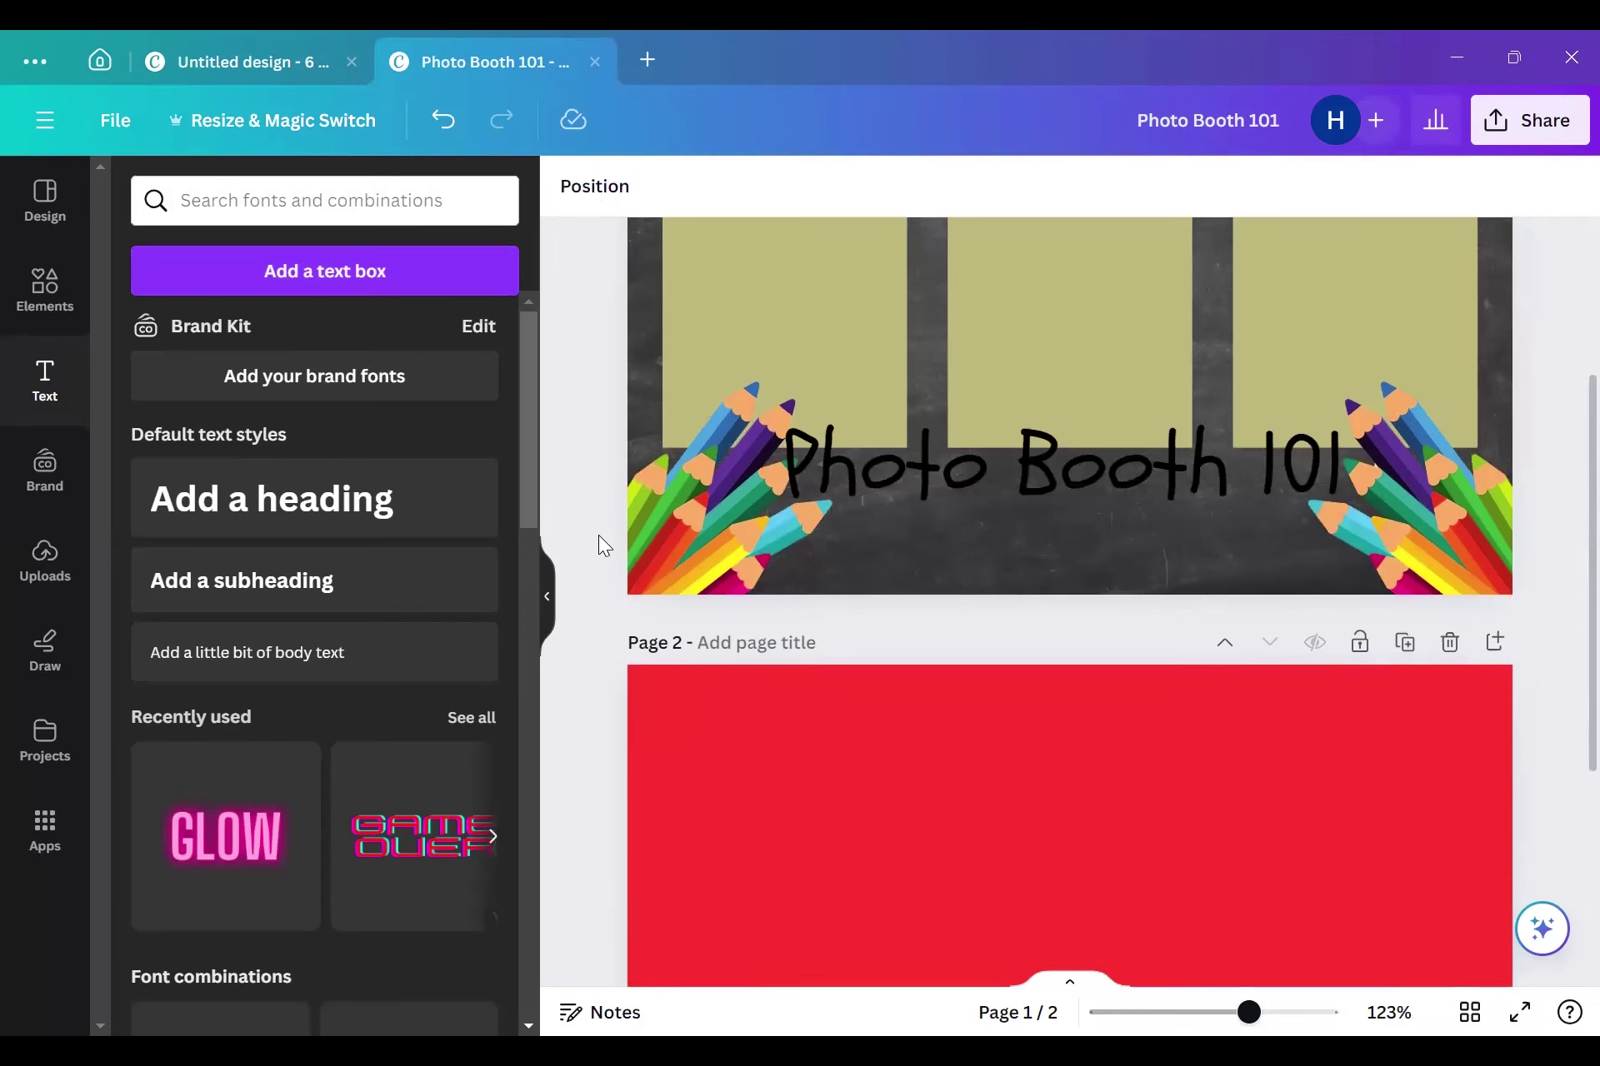
scroll(599, 546, up, 3)
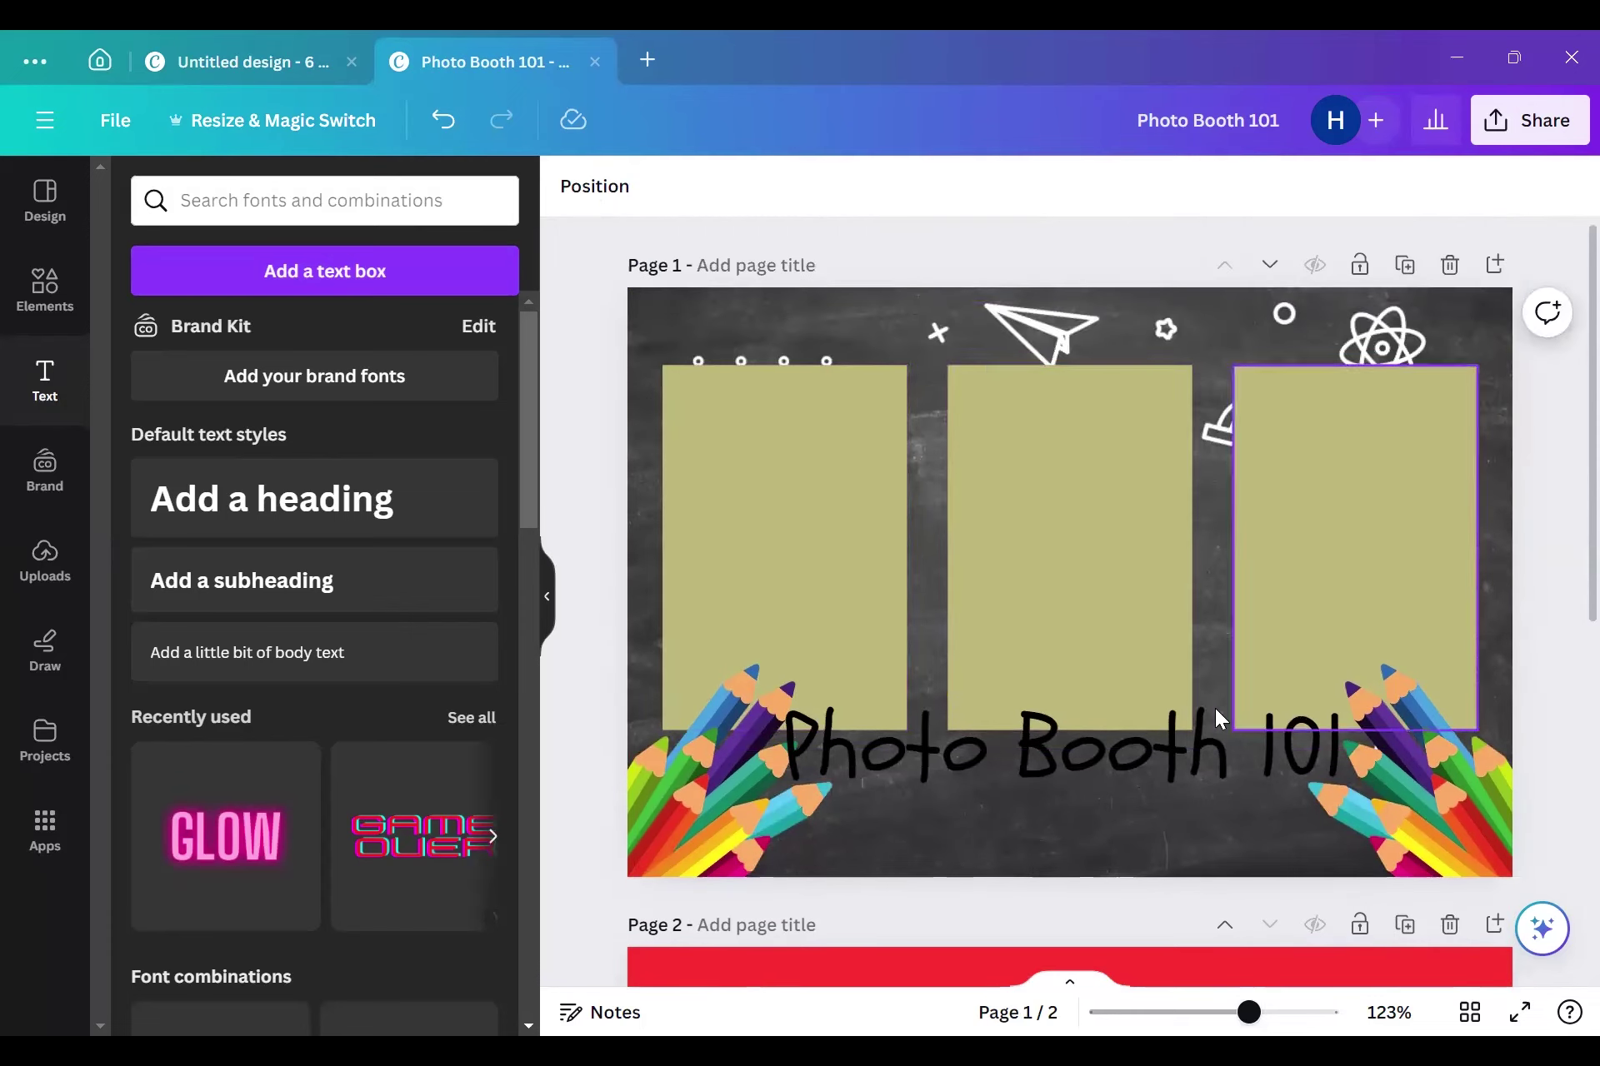
scroll(1216, 709, down, 5)
scroll(986, 719, up, 3)
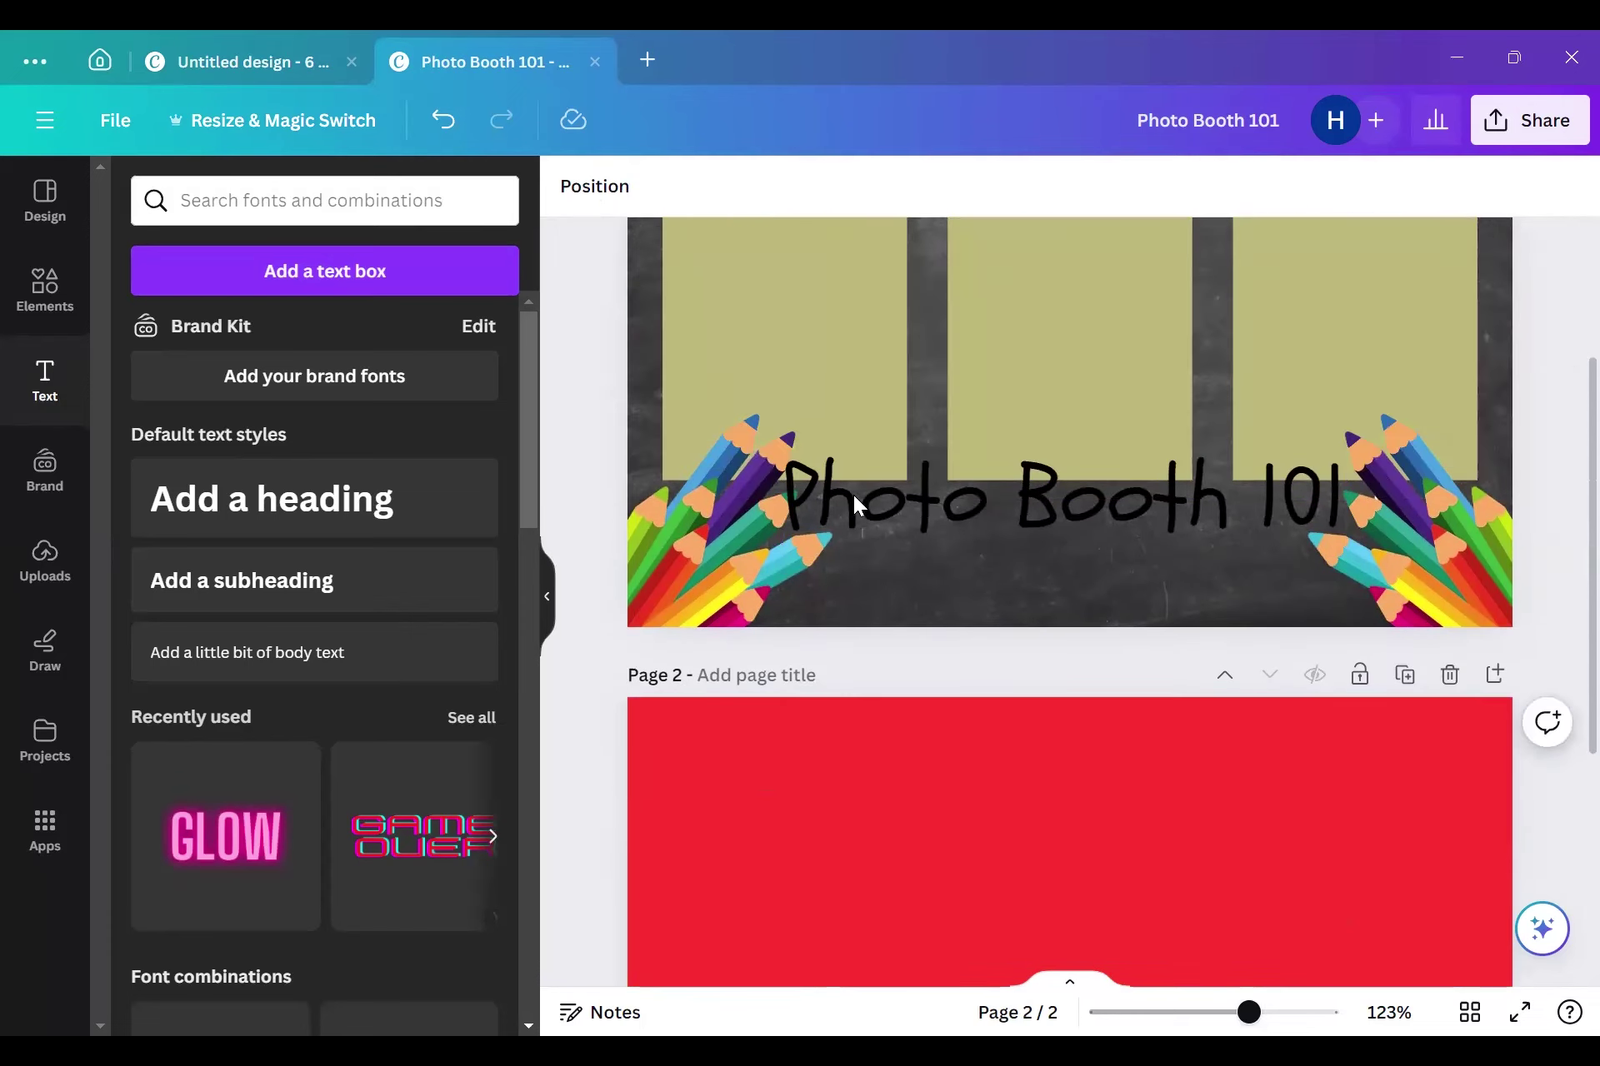
scroll(951, 434, up, 3)
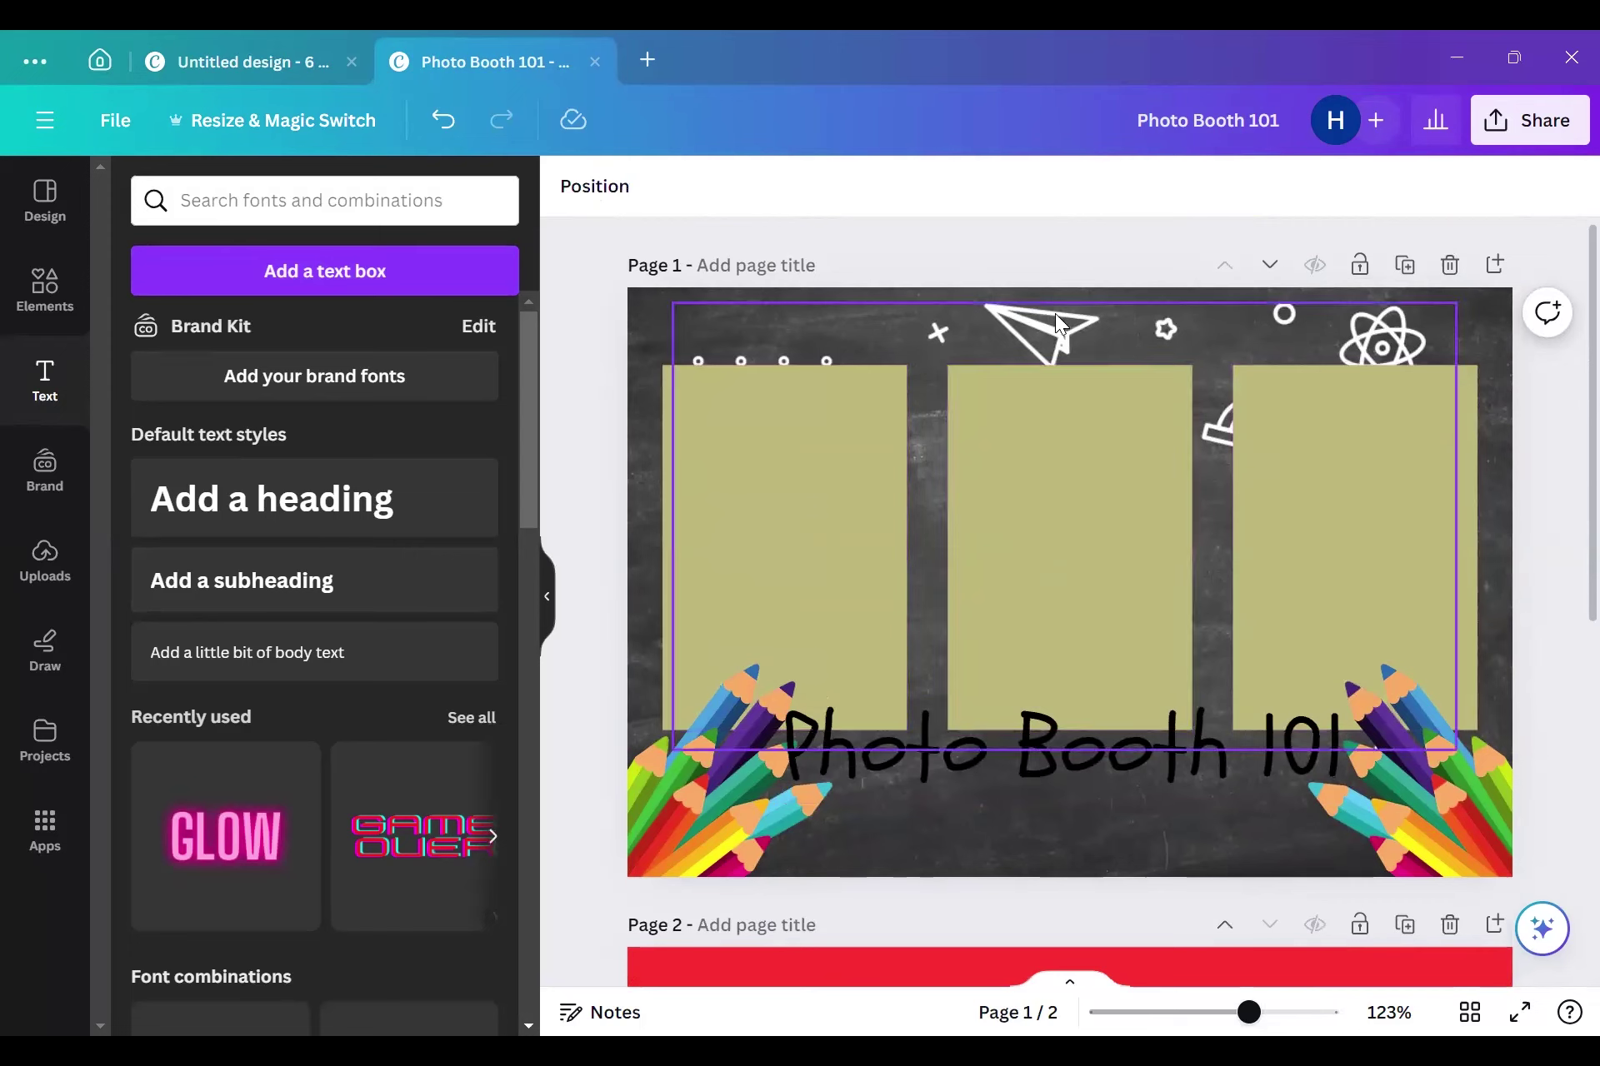
click(849, 292)
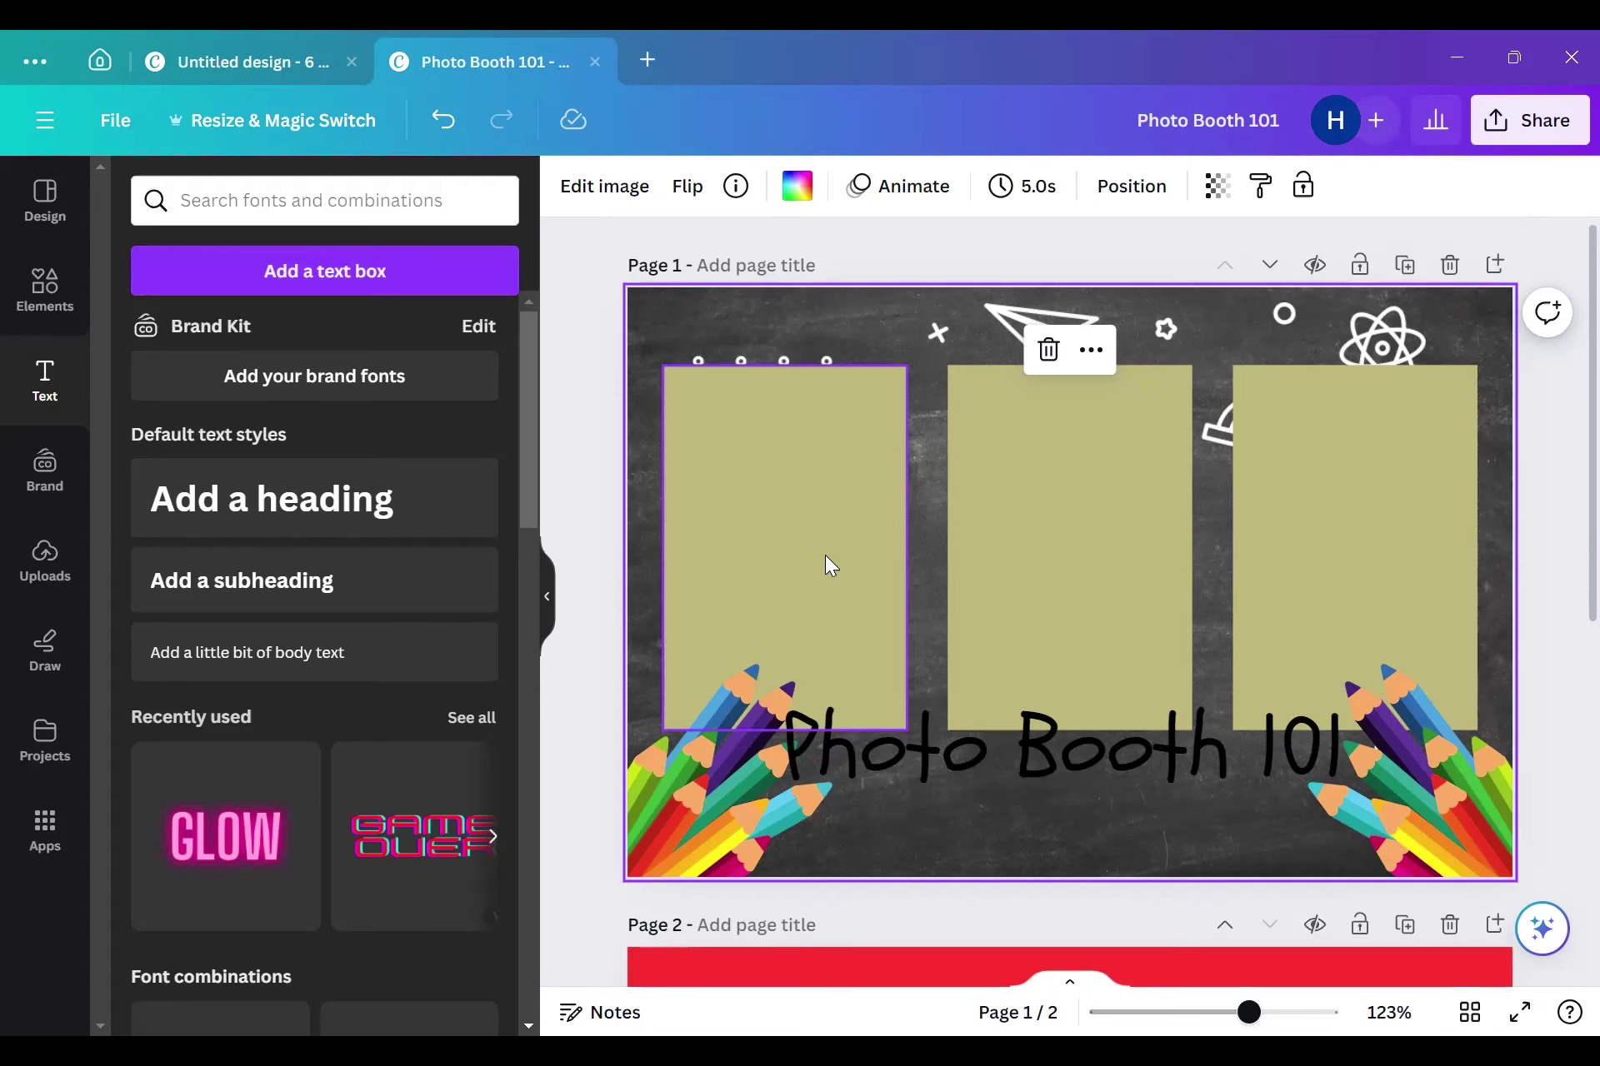
click(1546, 132)
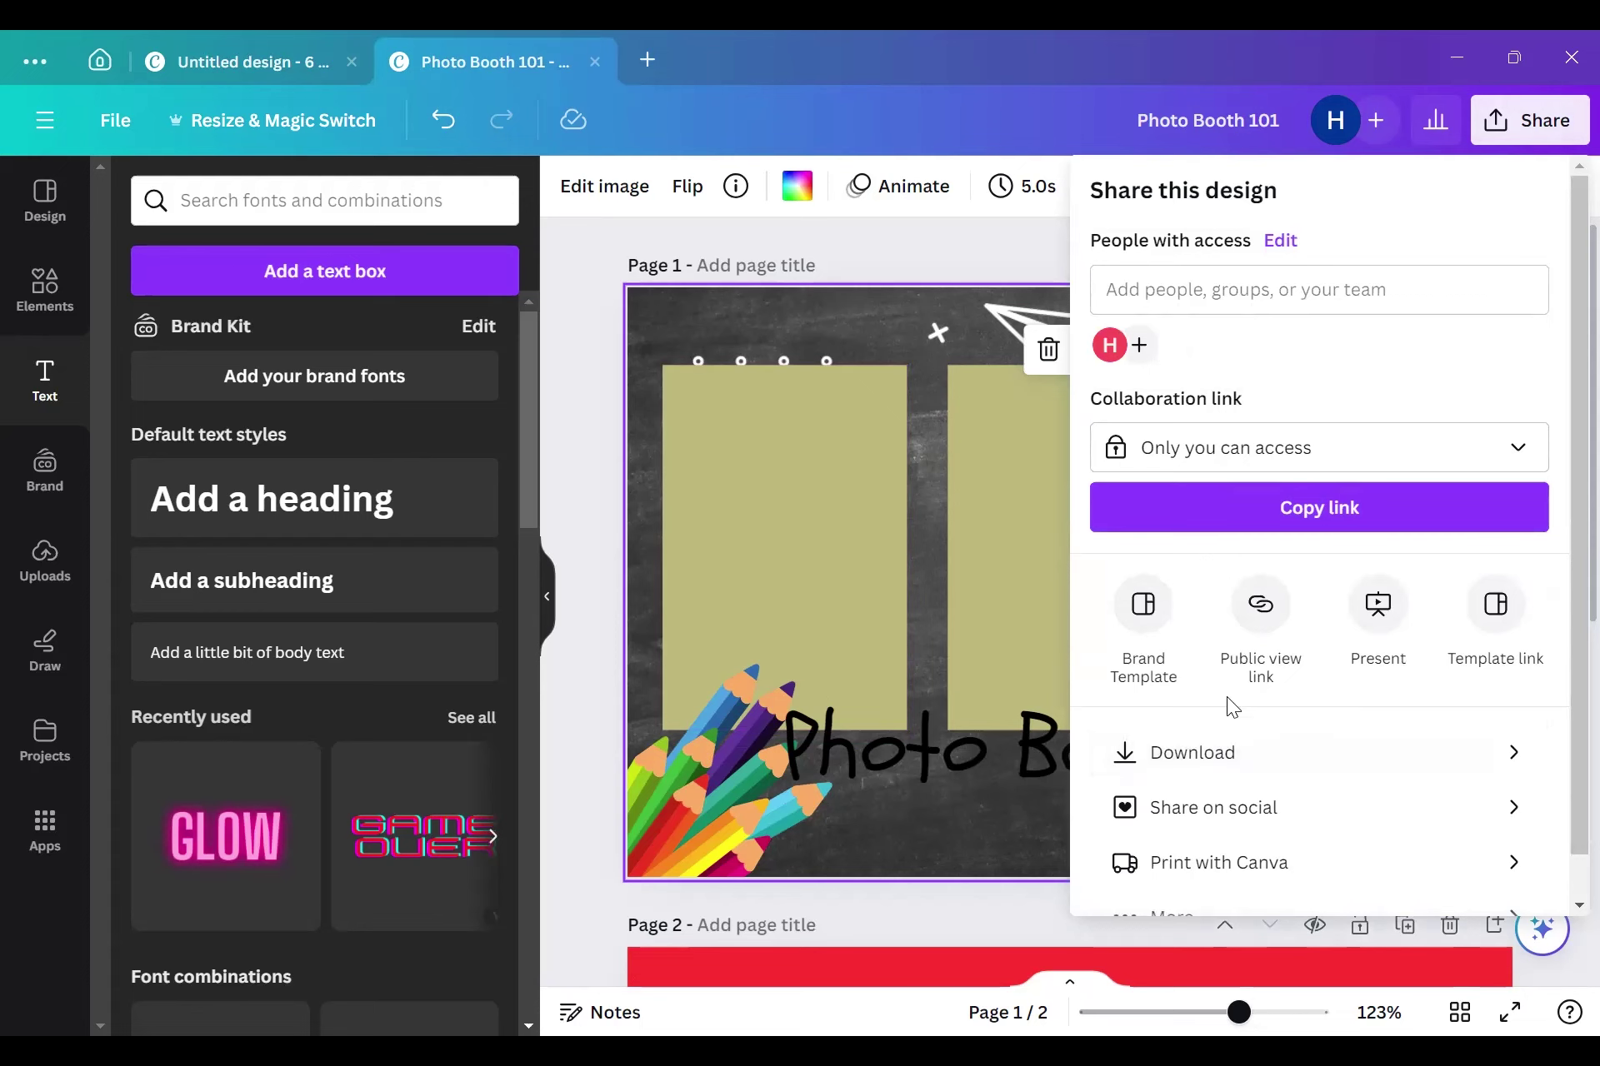
click(1216, 756)
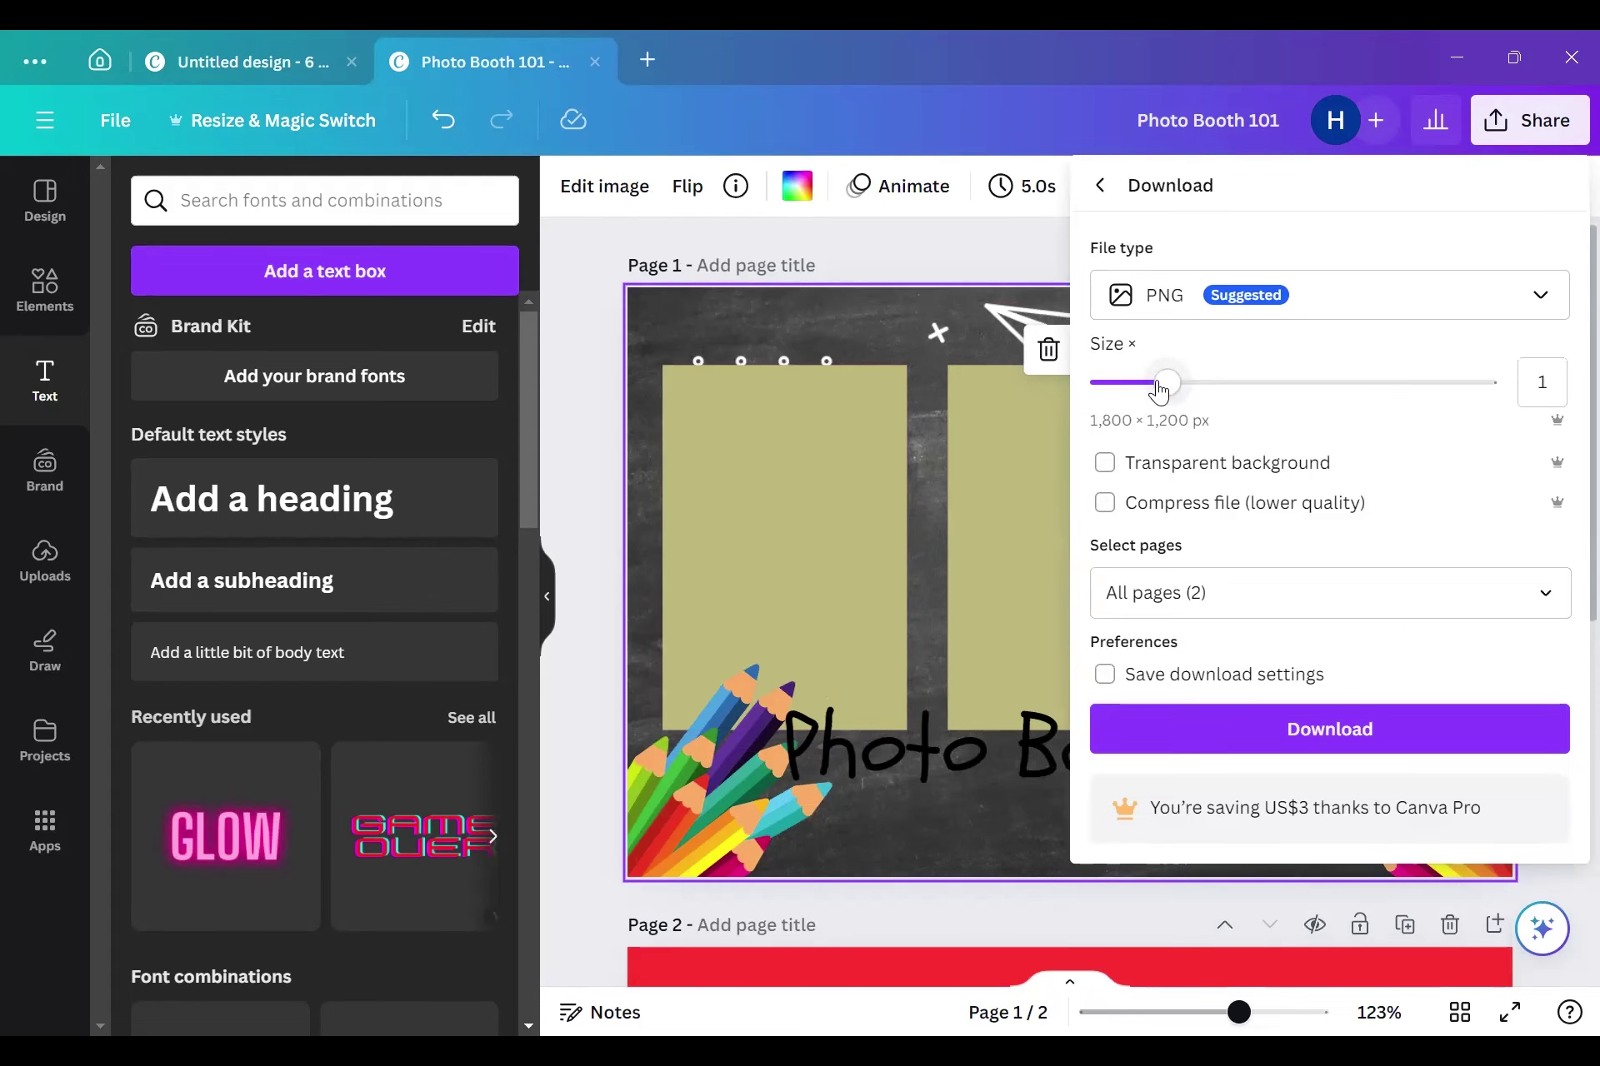
click(913, 264)
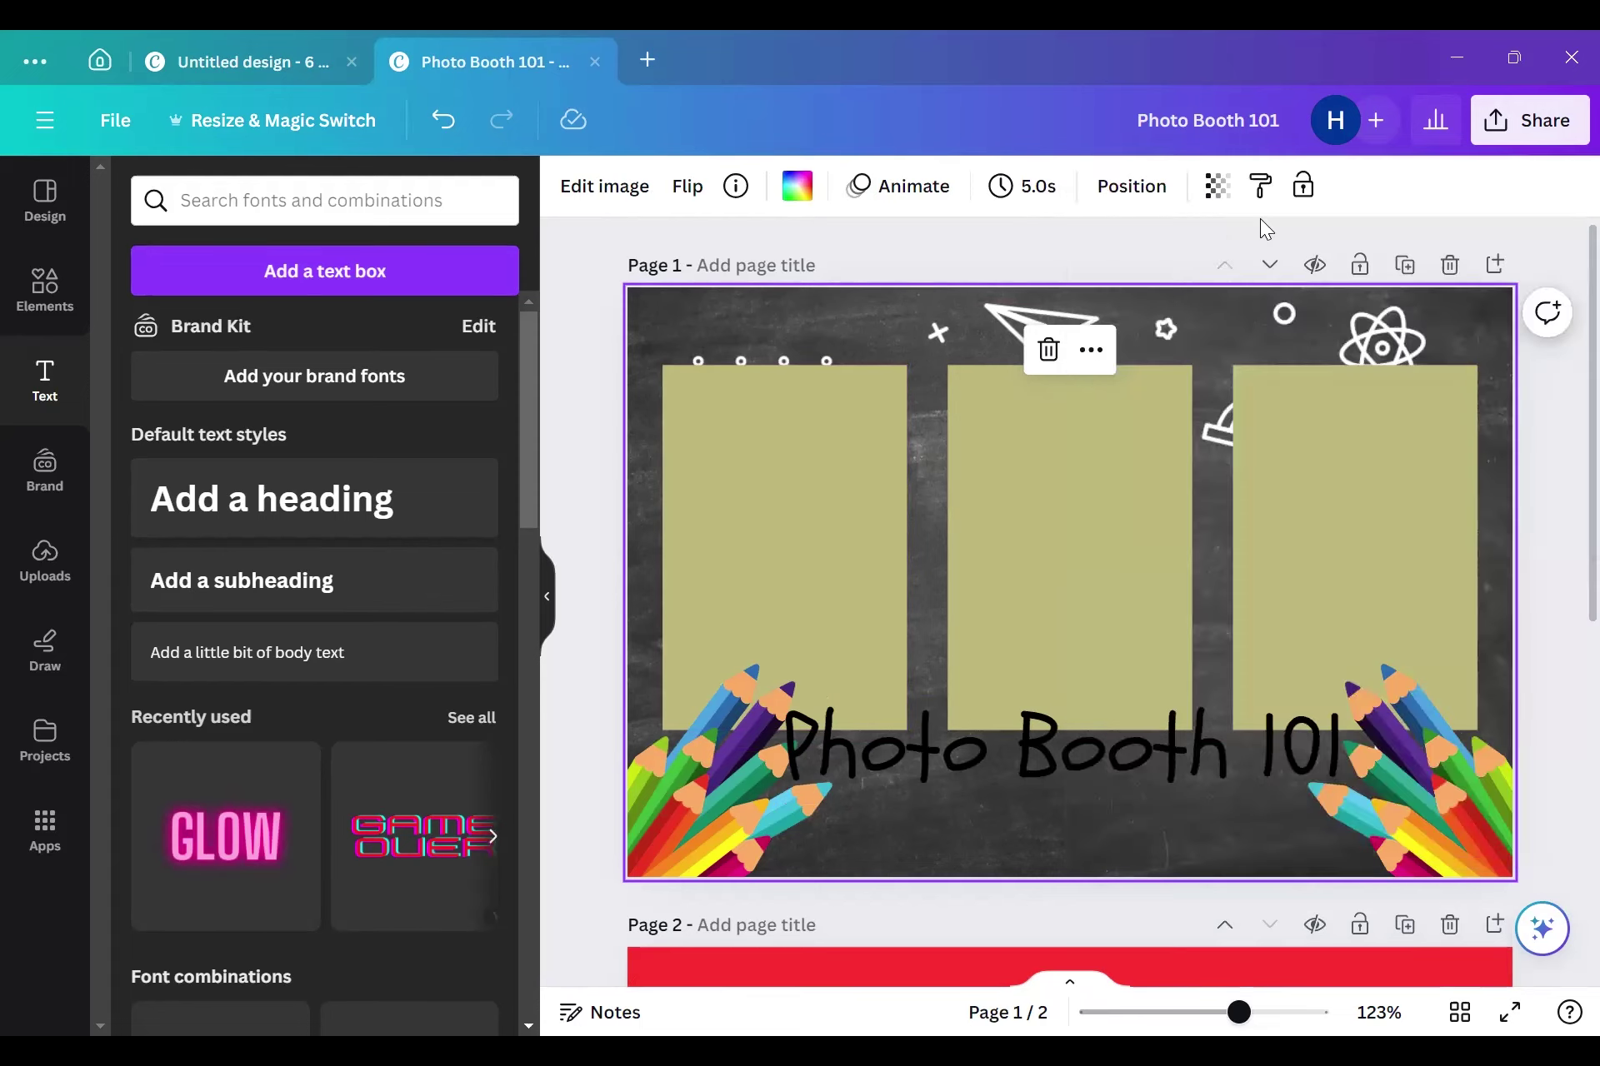
Step: Set up a PNG download that includes only page 1, then close the download settings
click(1530, 120)
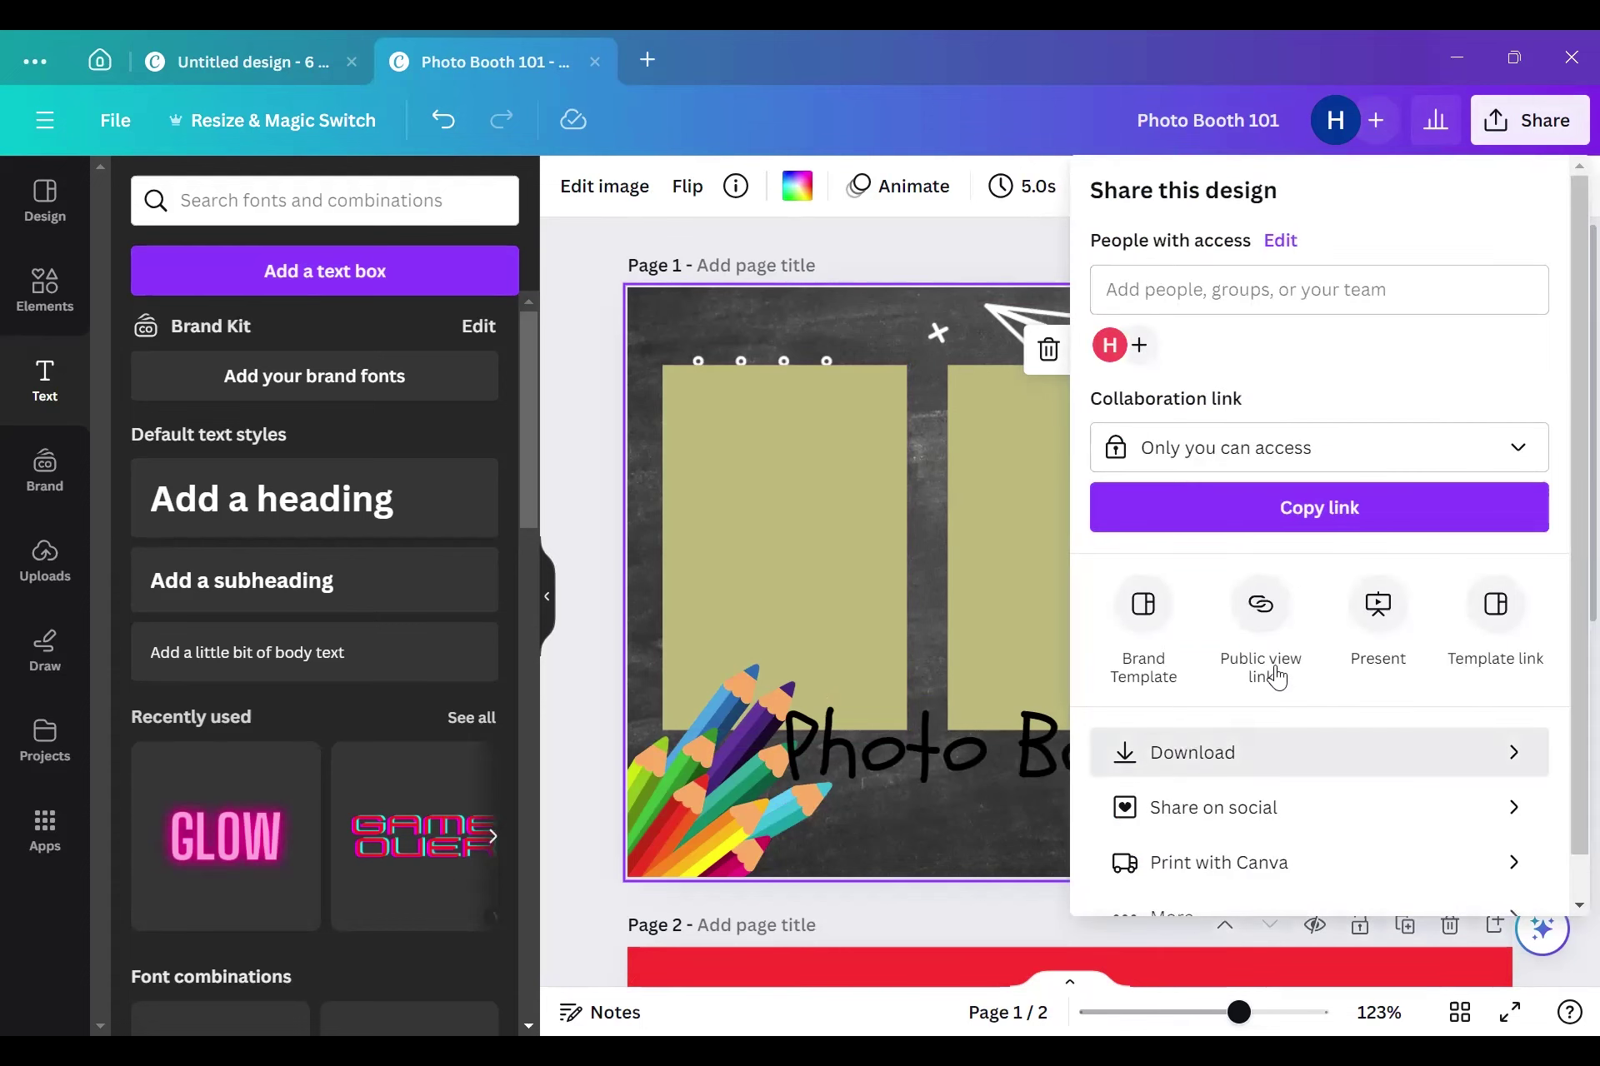
click(1254, 734)
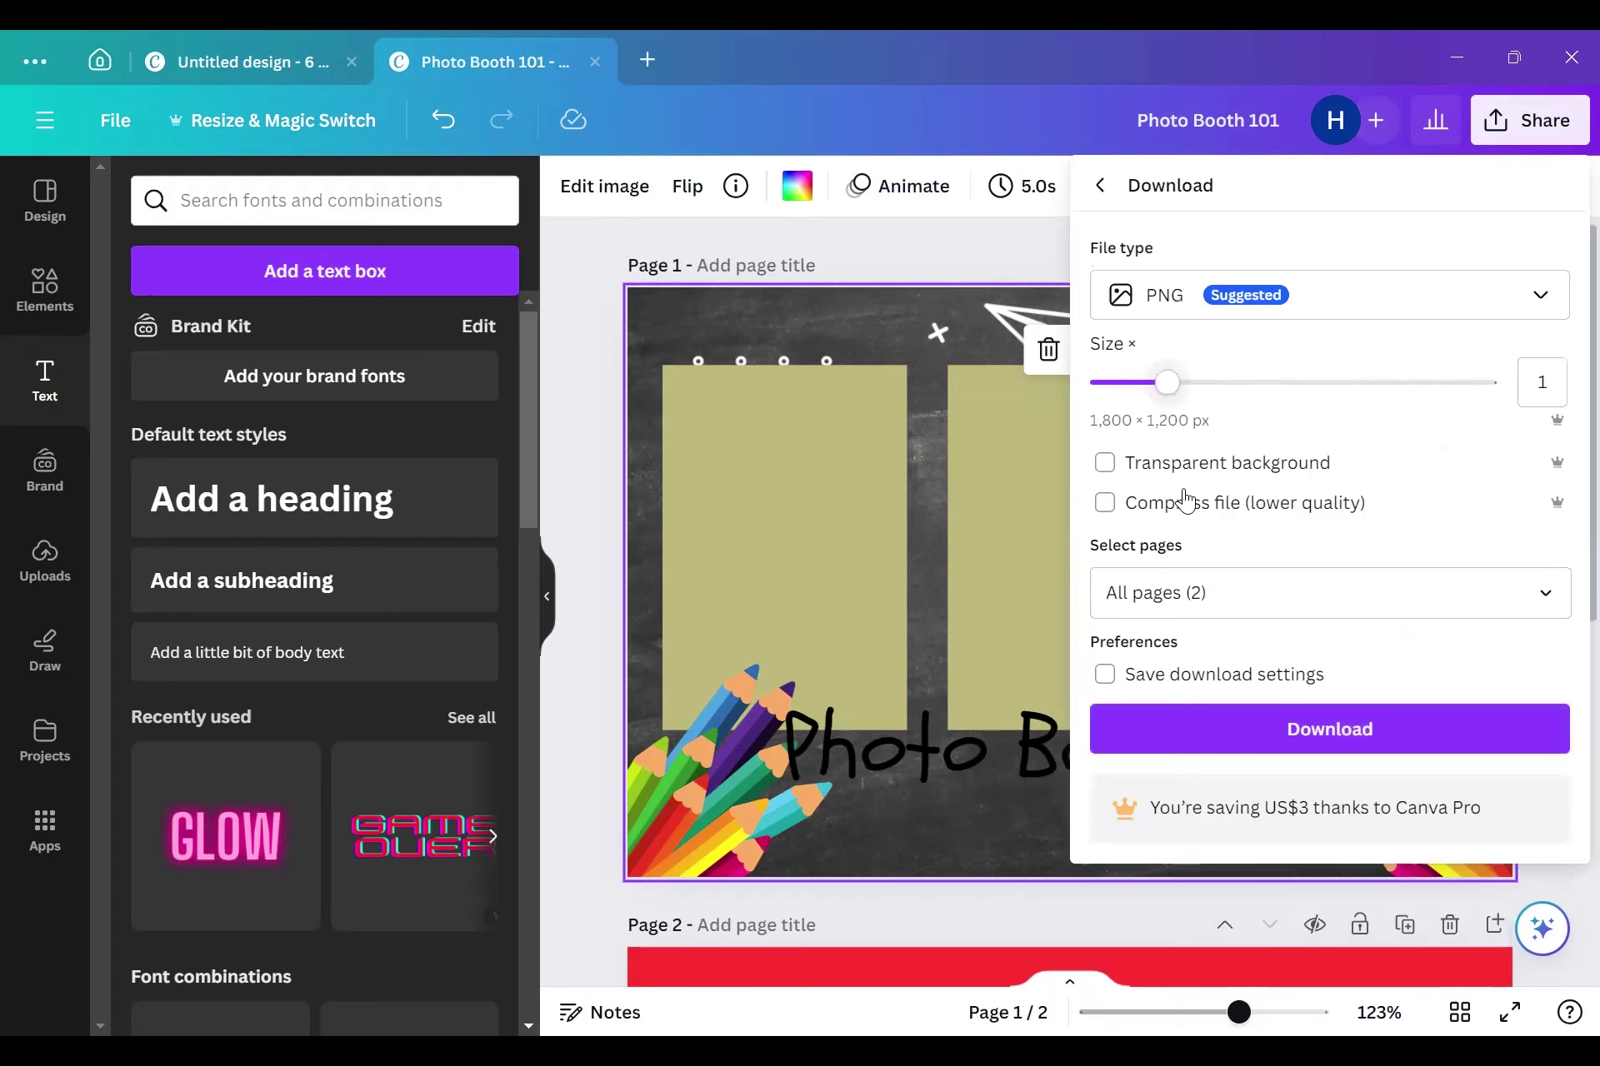
click(1201, 596)
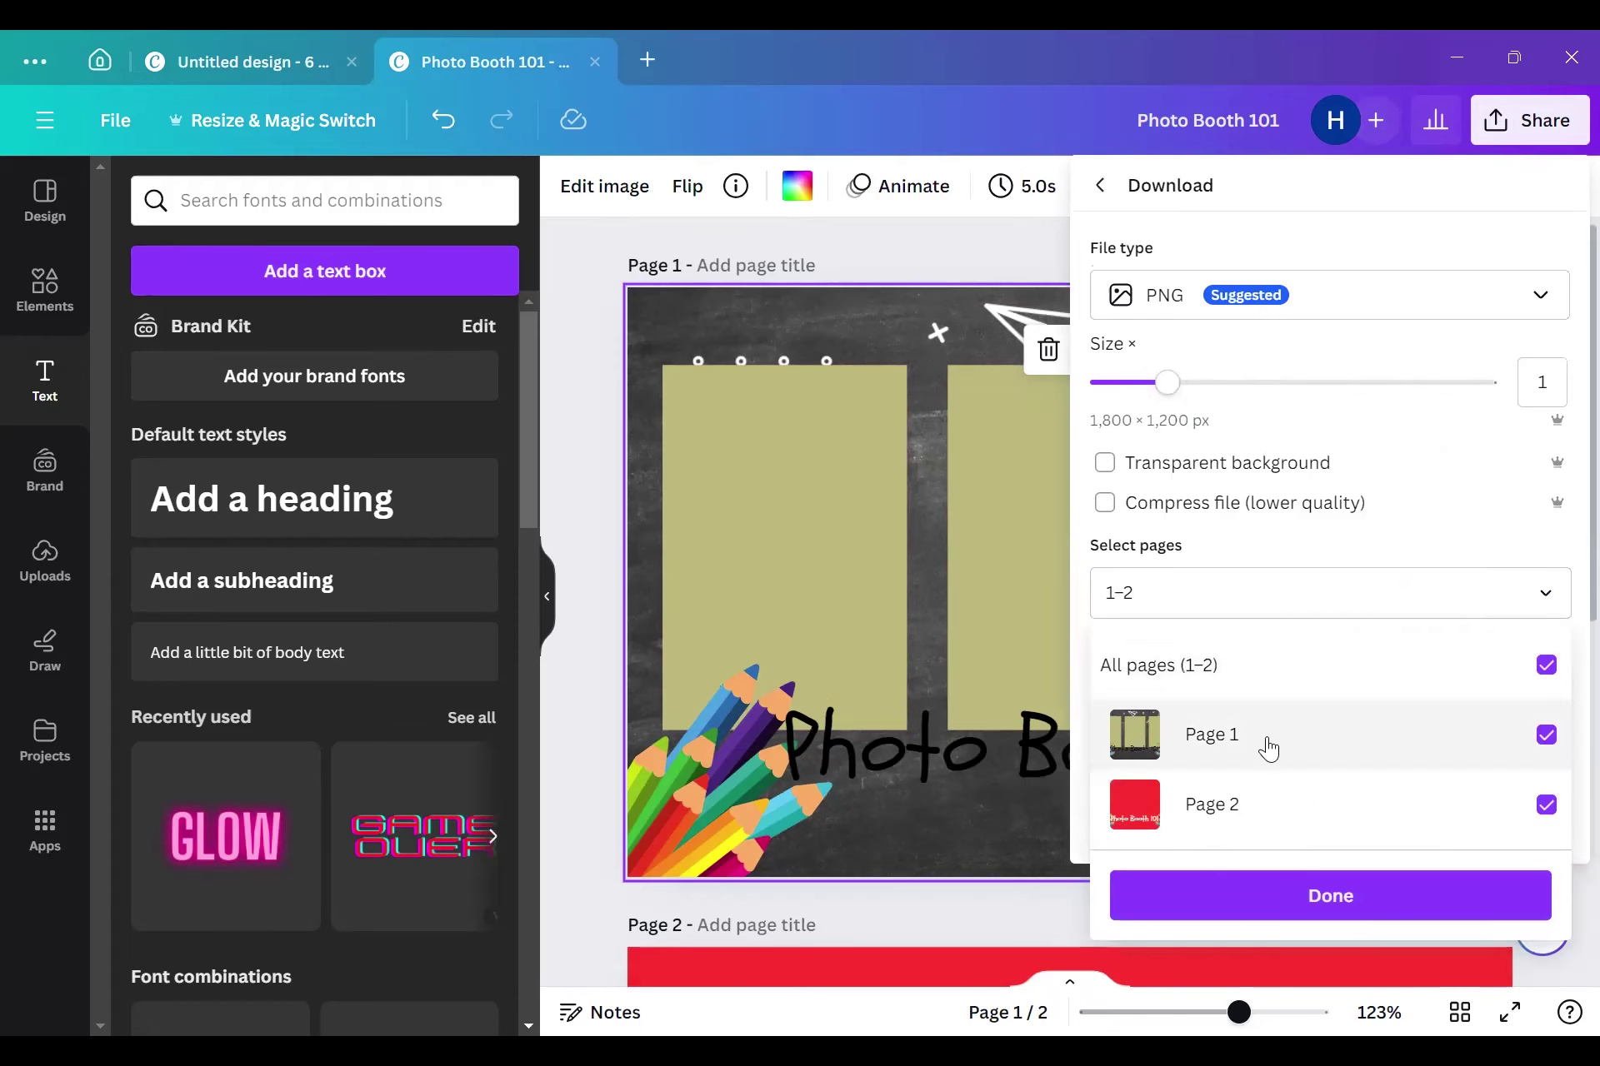
click(1467, 669)
click(1375, 759)
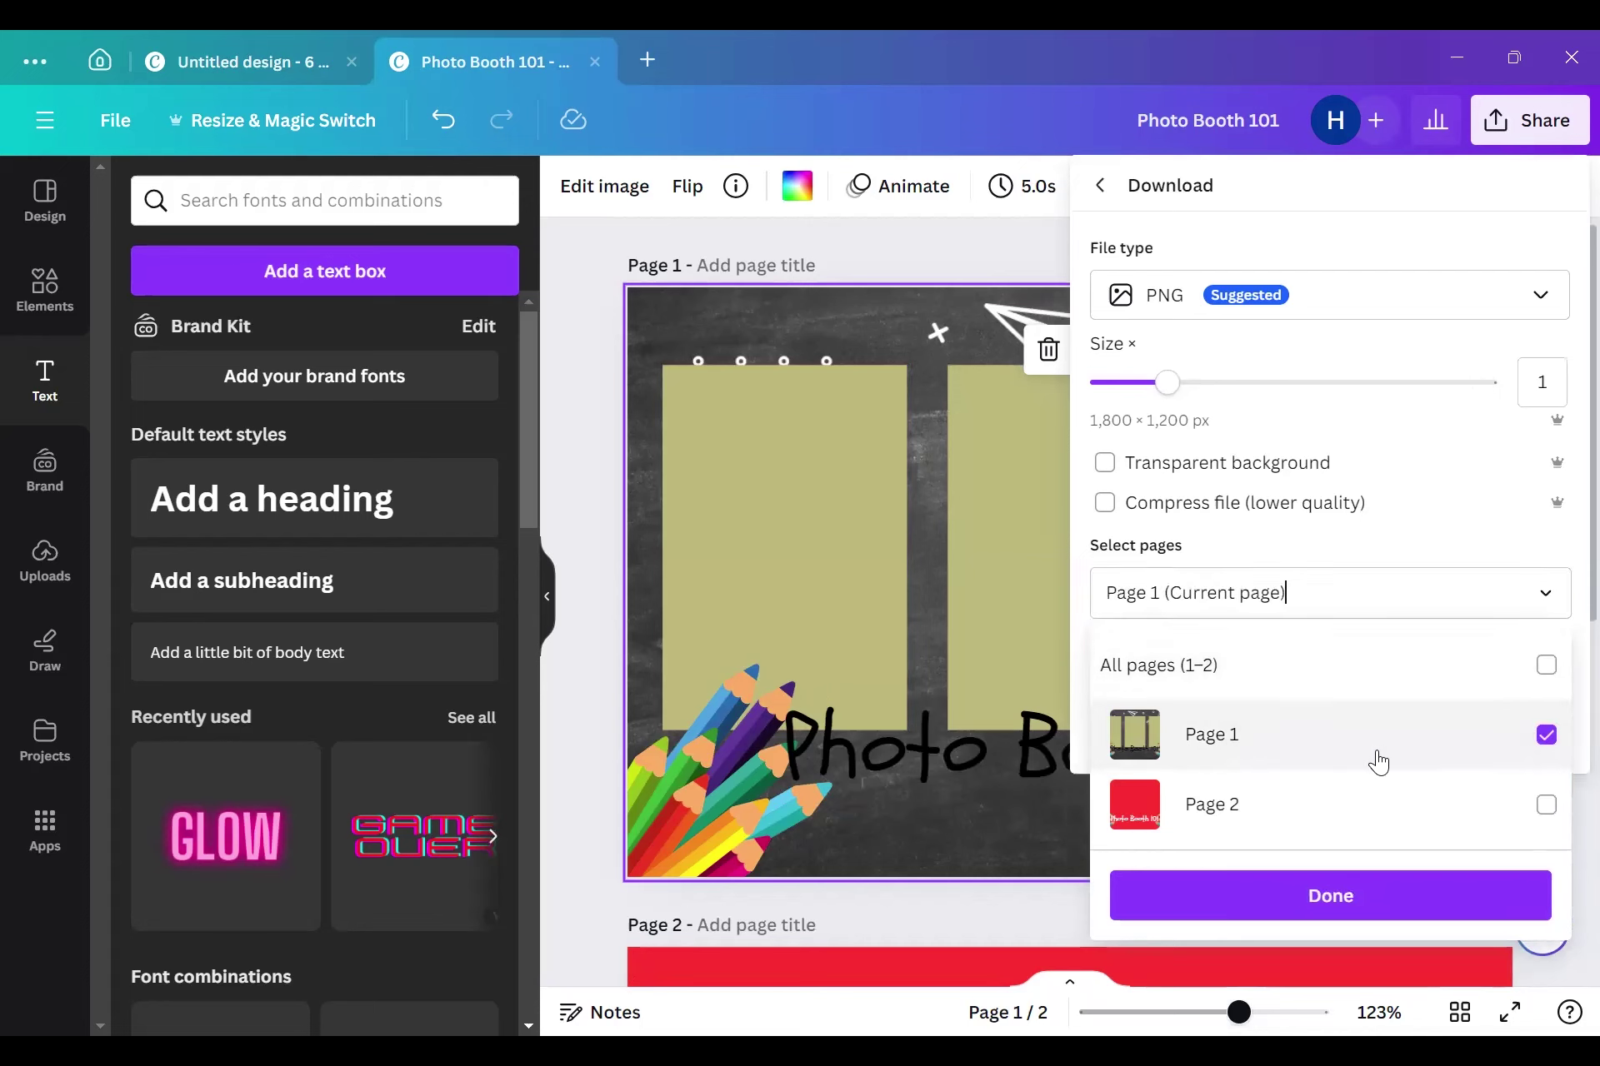
click(1321, 900)
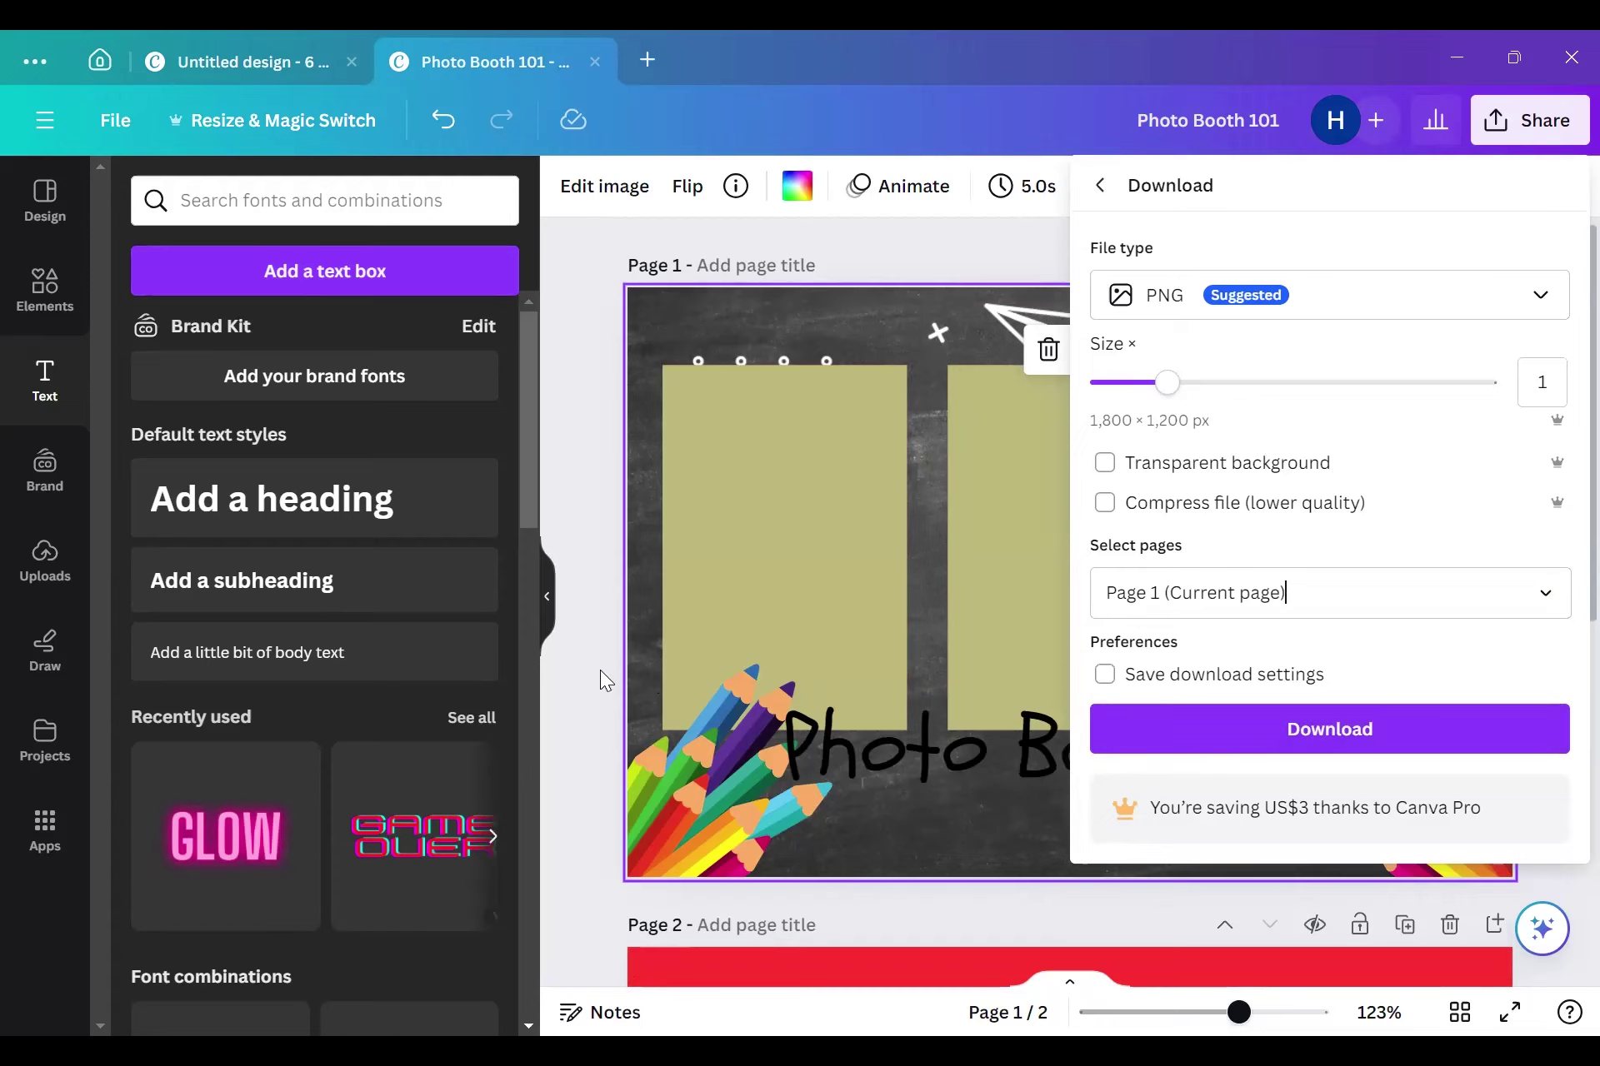
key(Escape)
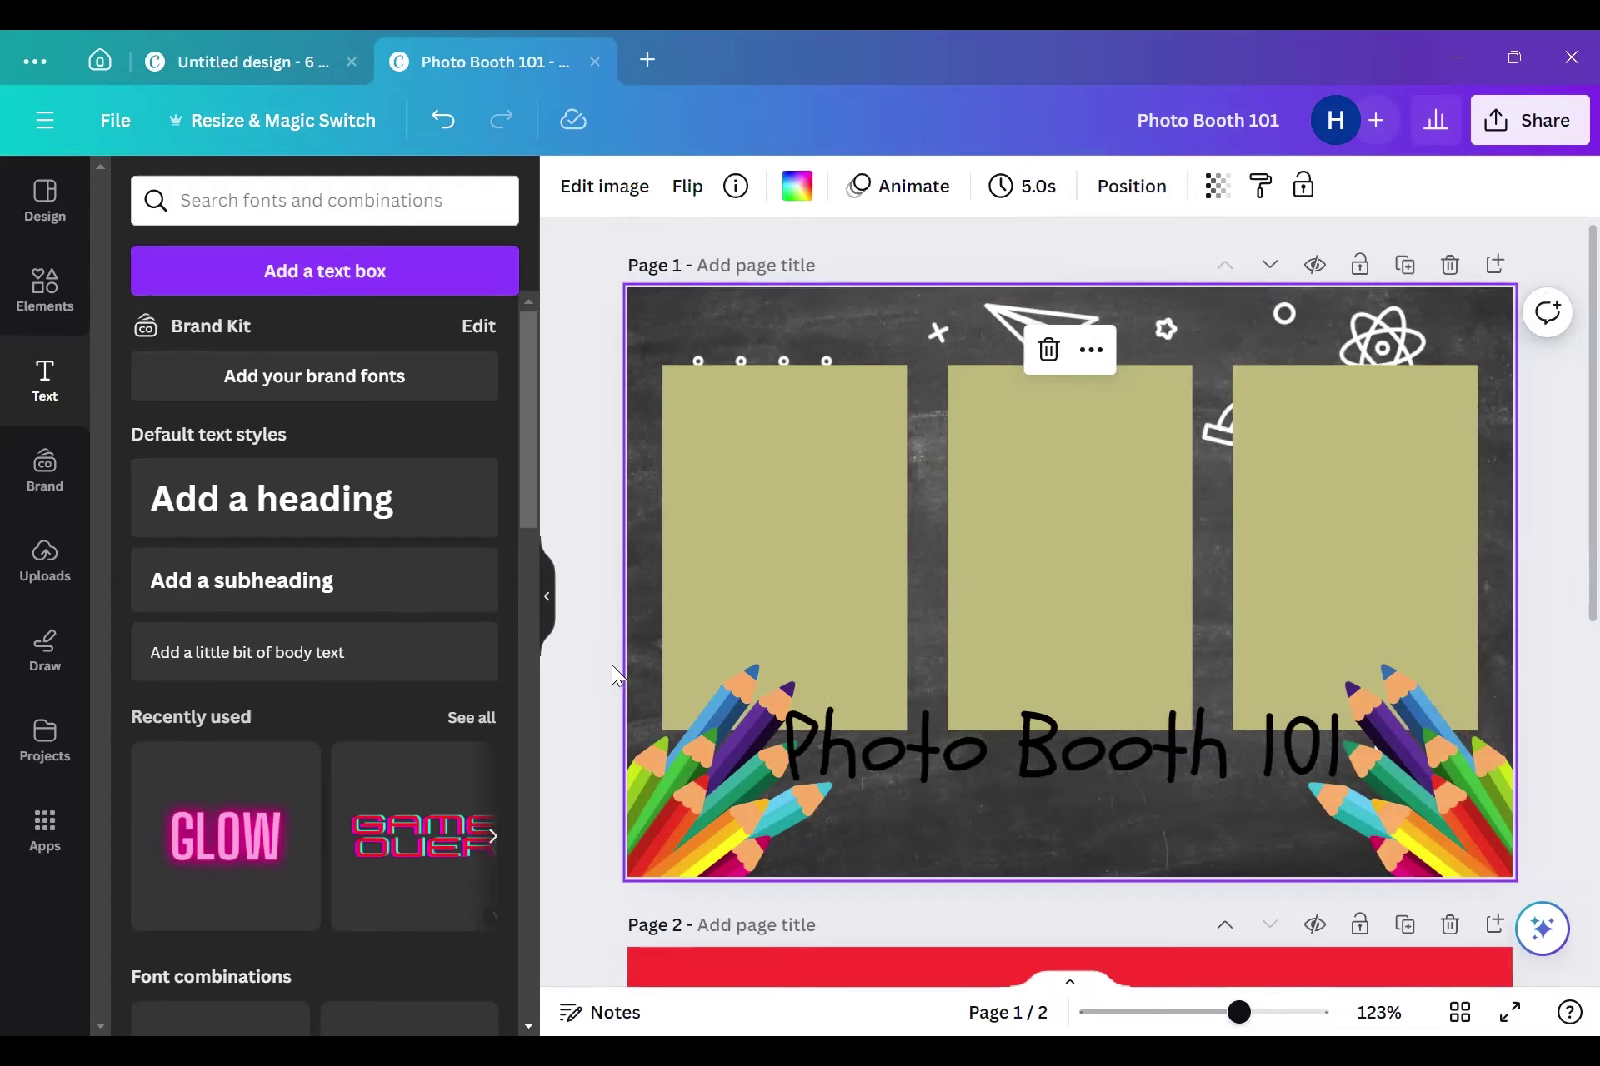
Step: Try the transparent background option in the PNG download settings while on page 2, then close them
click(595, 621)
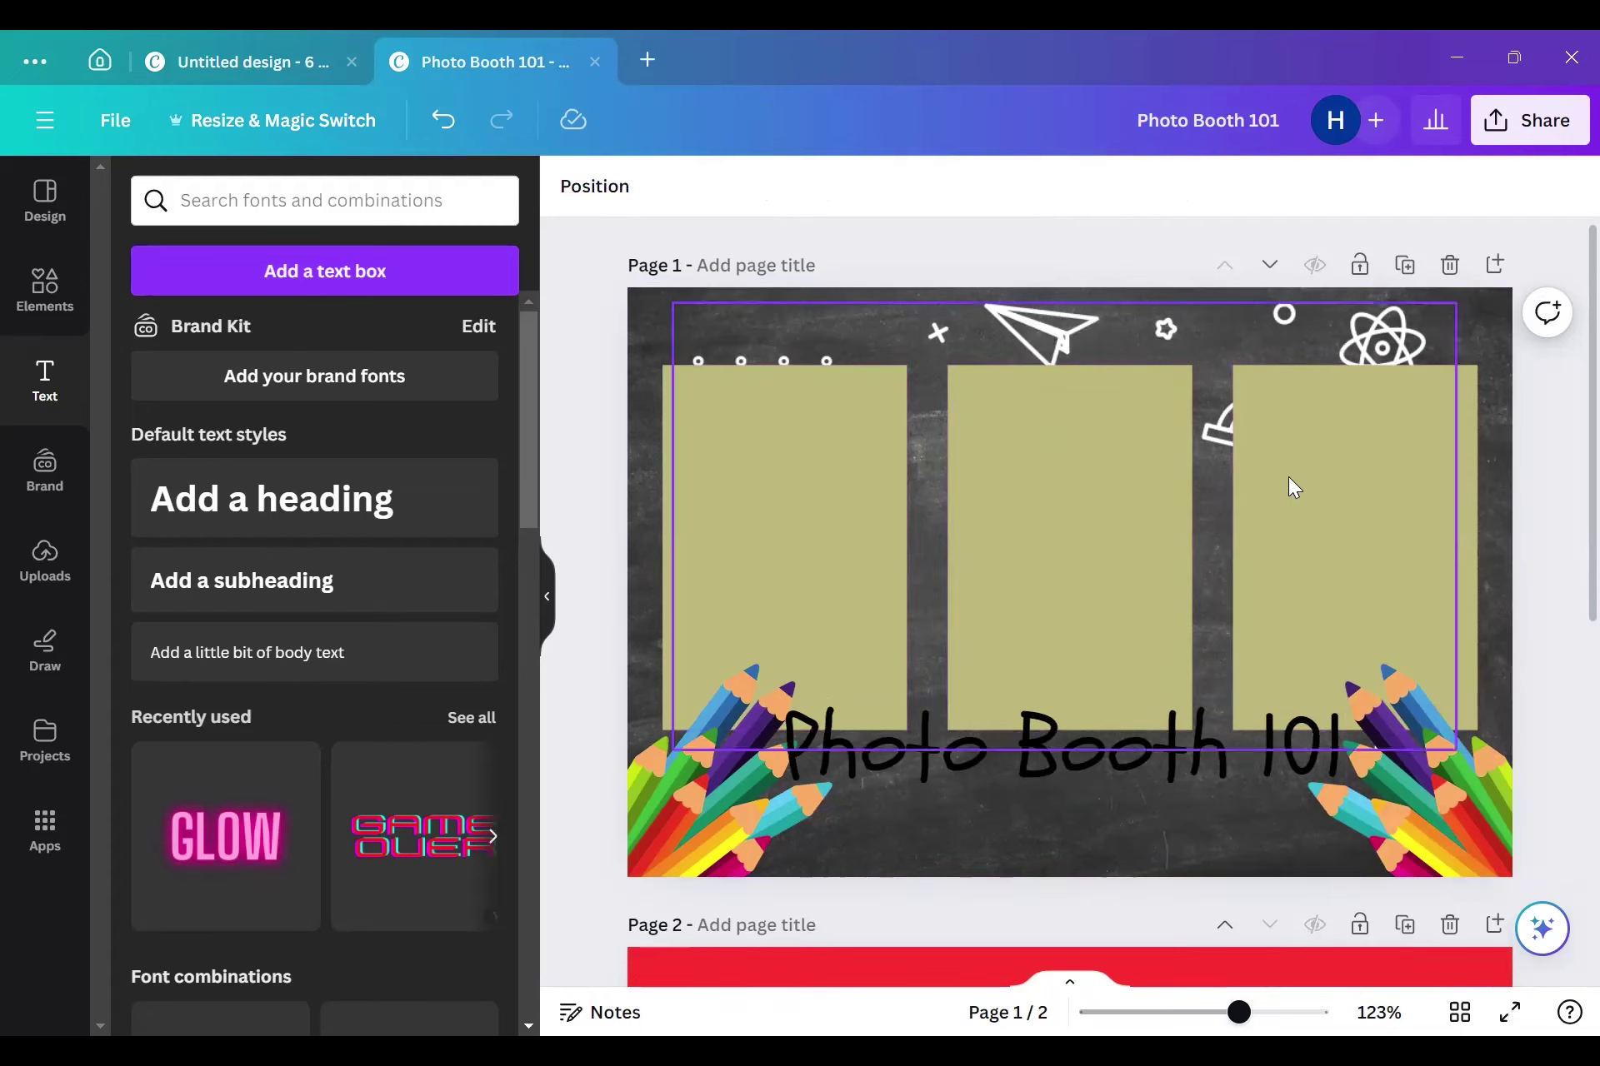
scroll(1166, 778, down, 5)
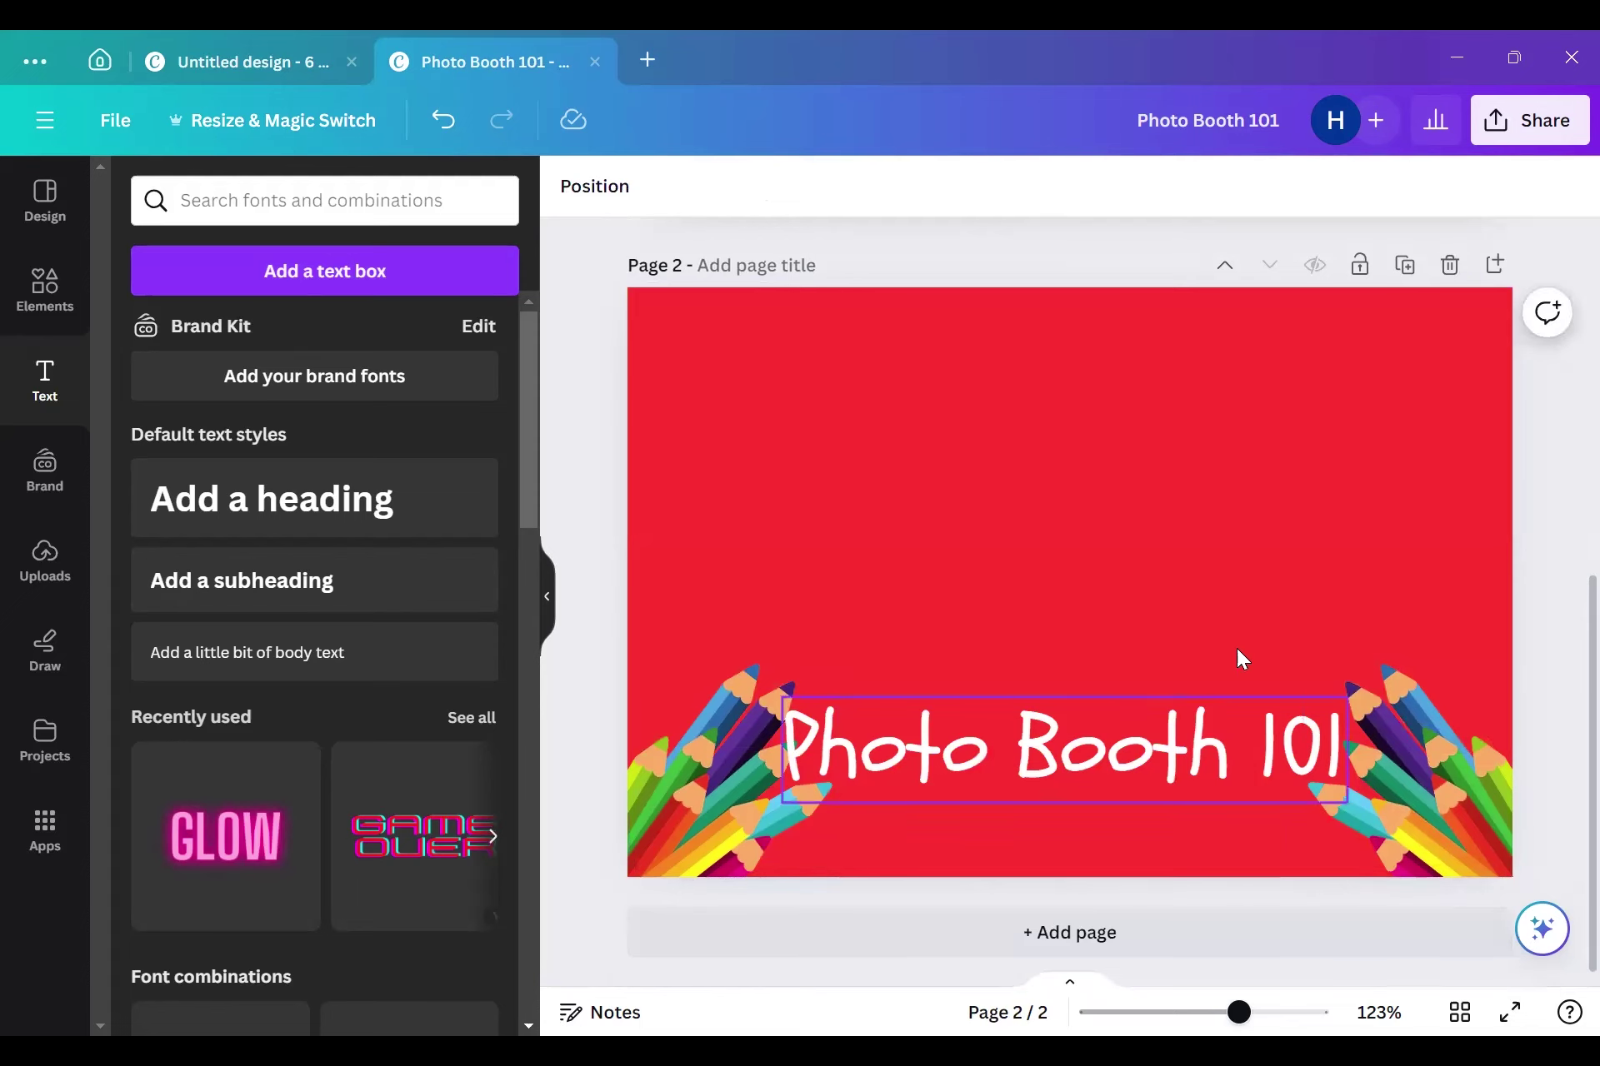
scroll(1321, 650, up, 3)
scroll(1329, 677, down, 3)
click(1558, 132)
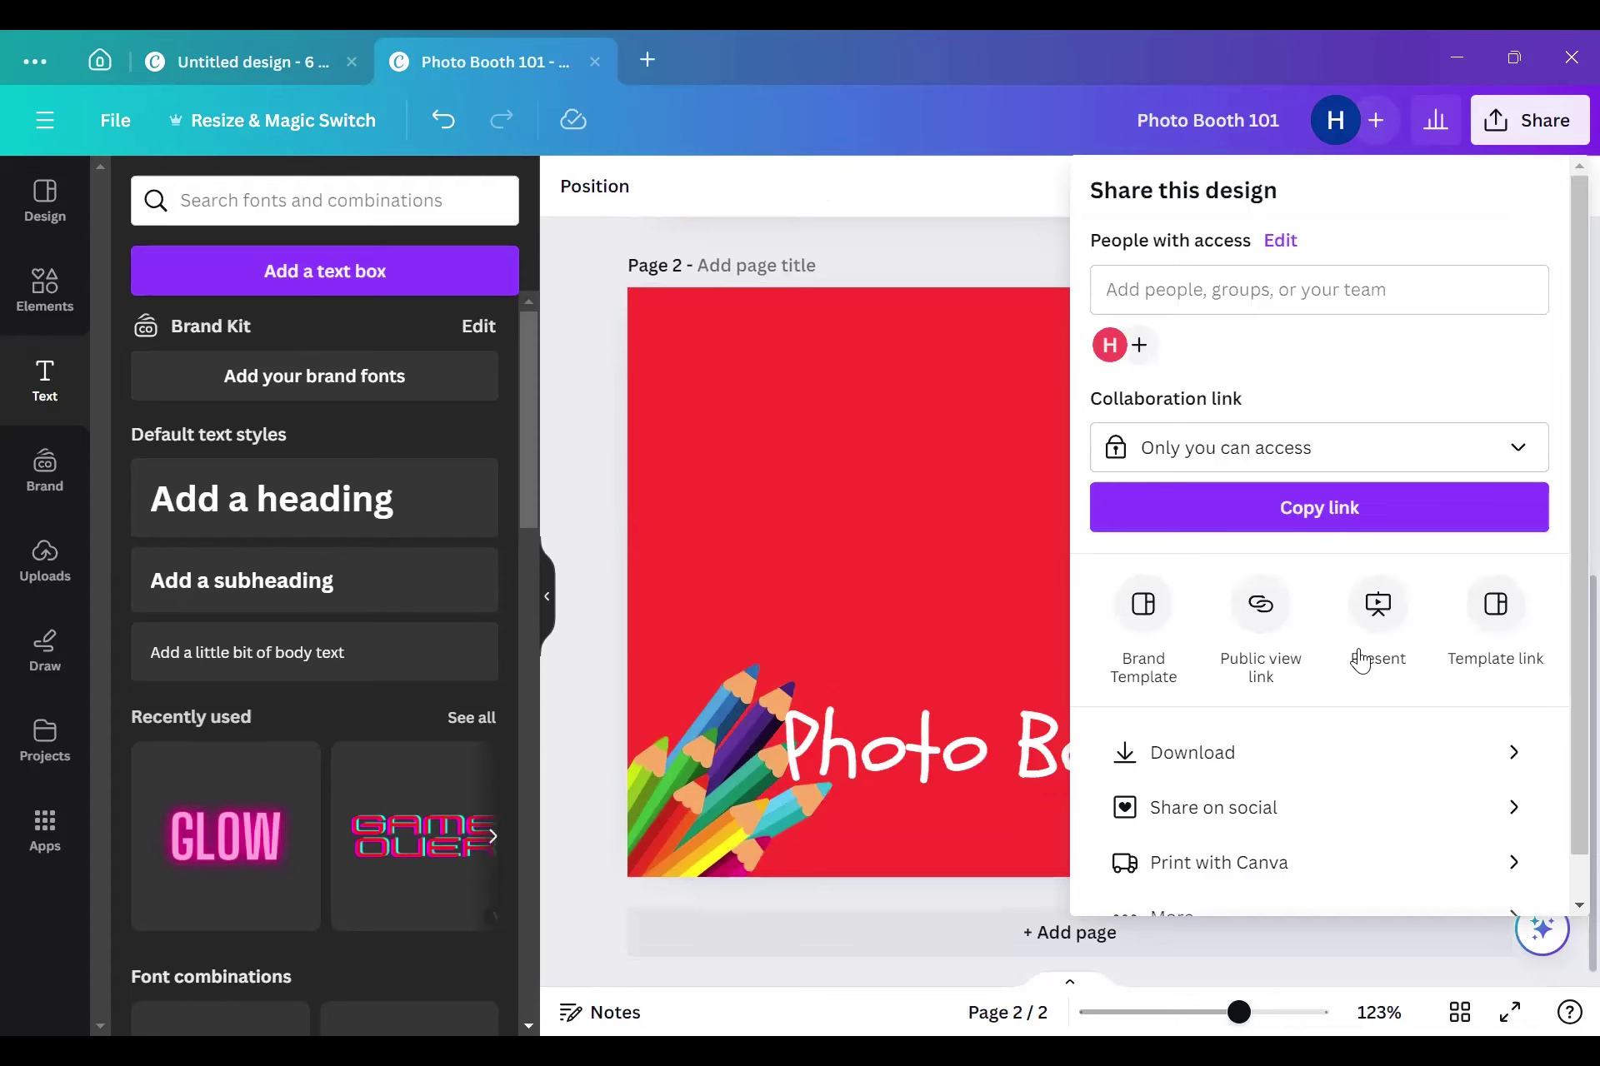
click(1267, 768)
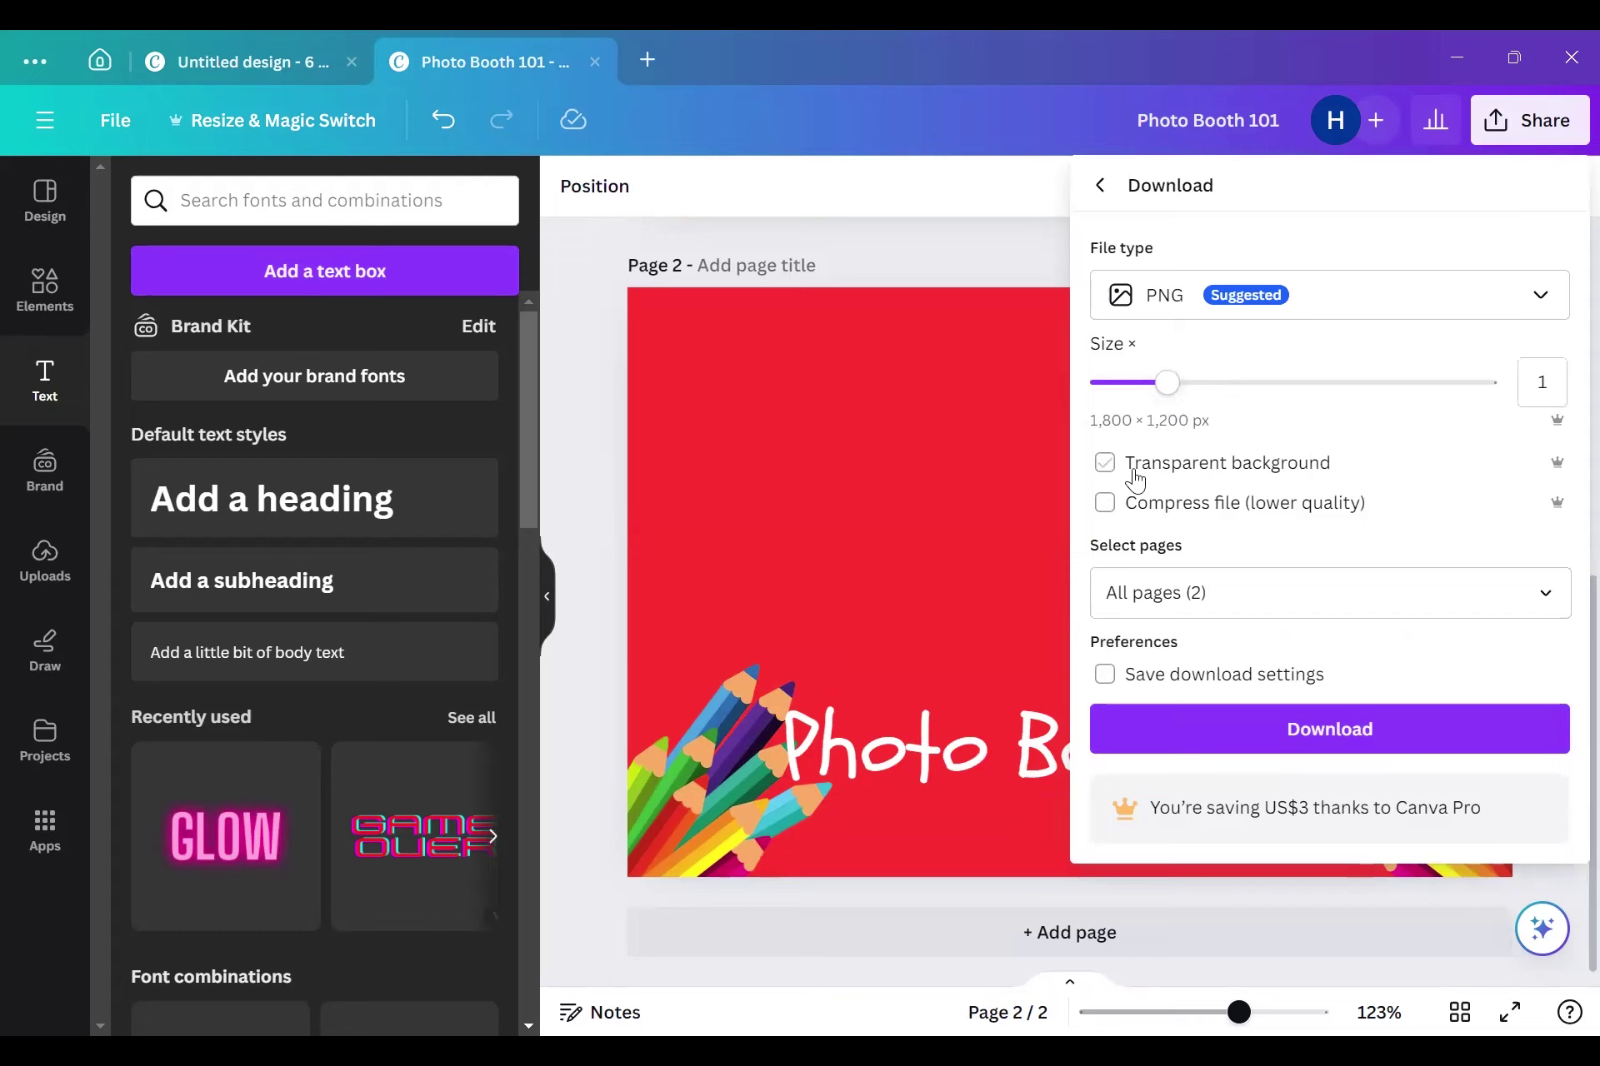
click(1105, 464)
click(562, 434)
Step: Inspect the red background, both pencil graphics and the "Photo Booth 101" heading on page 2
click(729, 413)
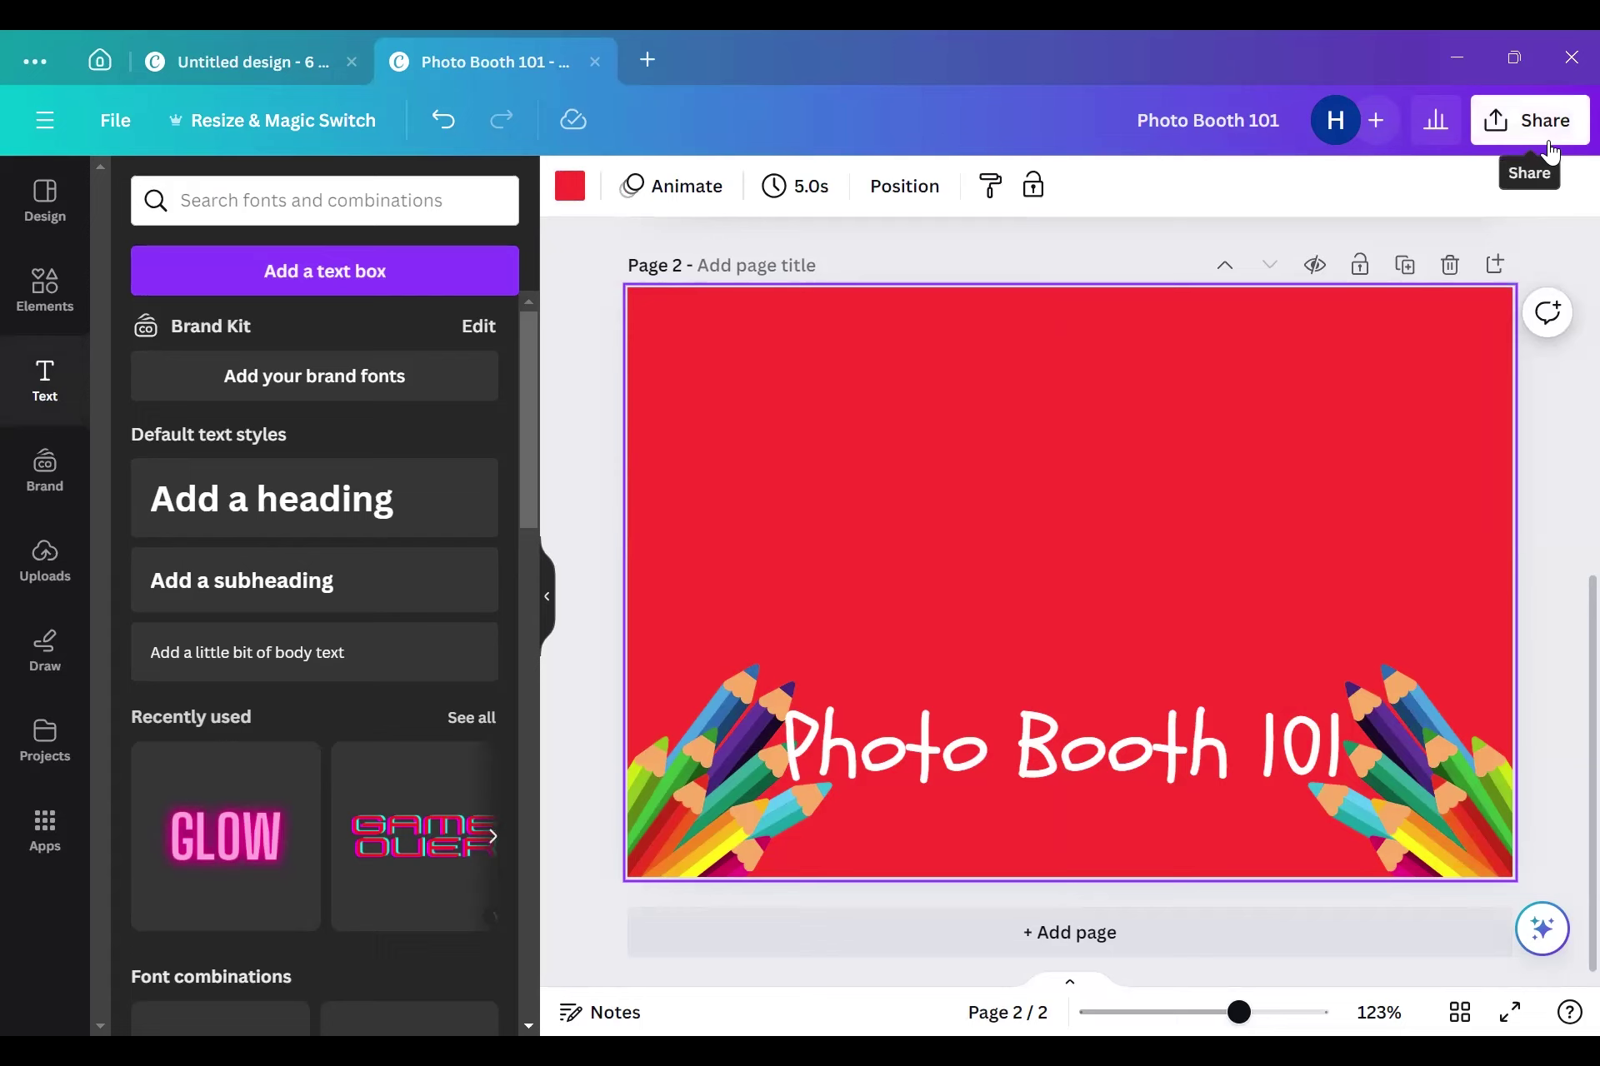
click(685, 774)
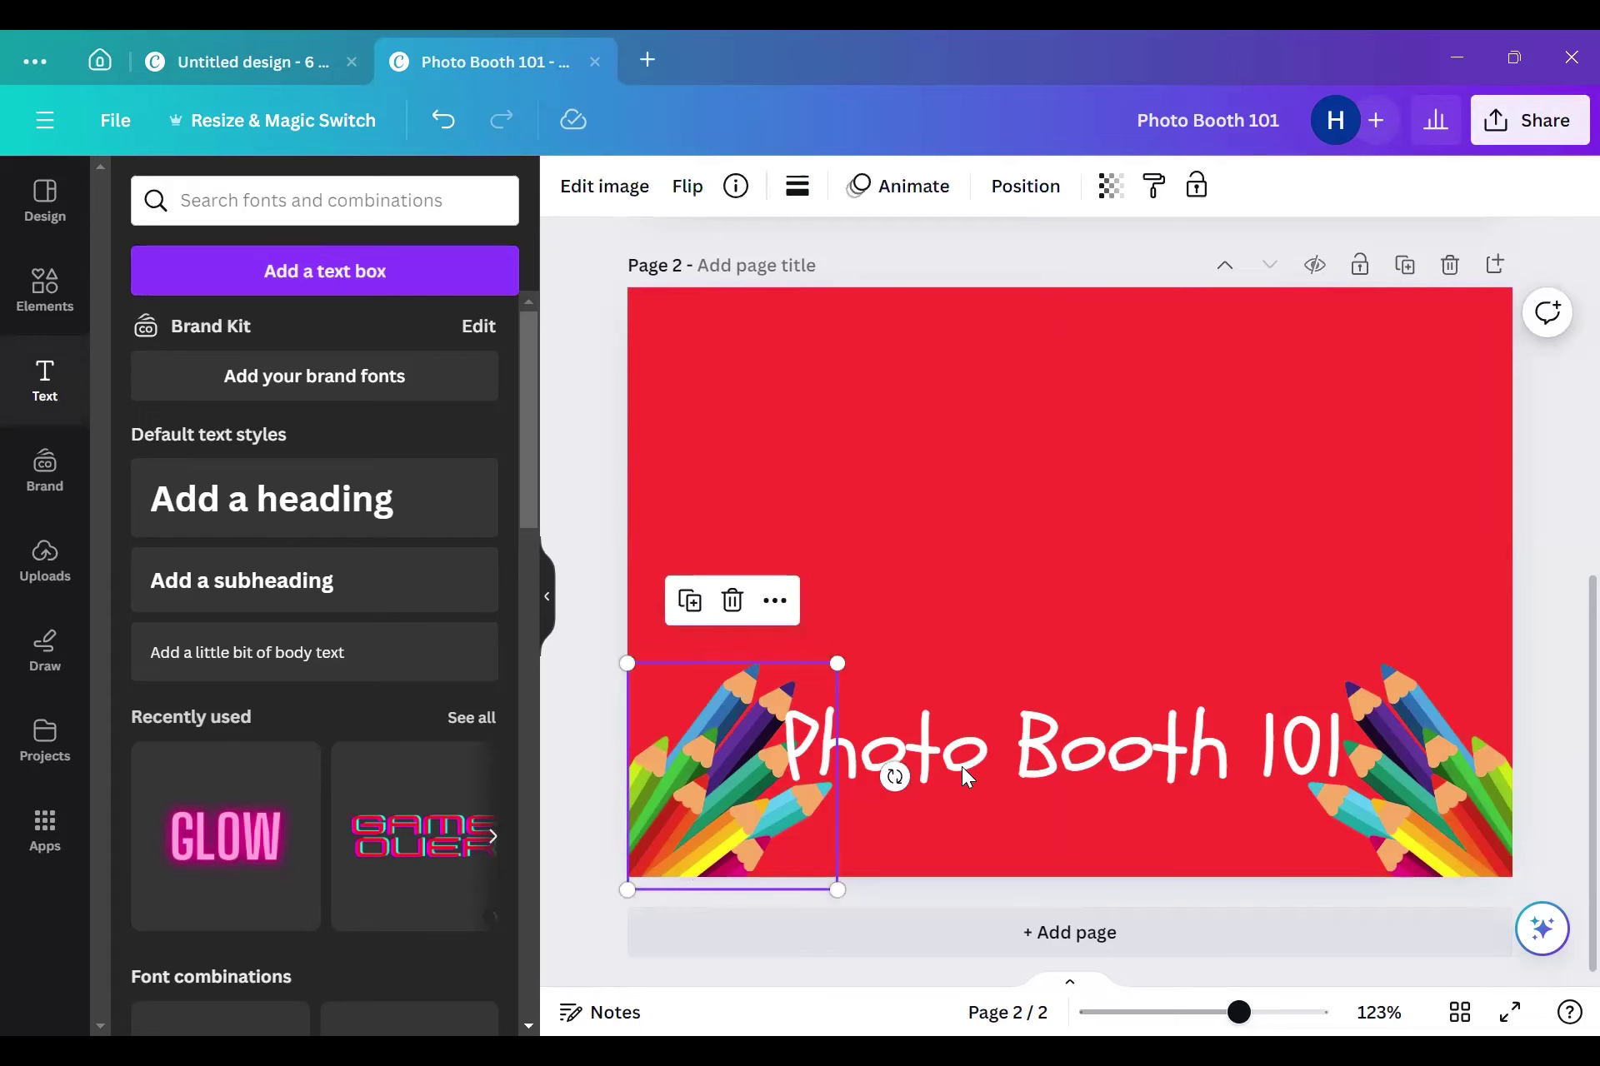
click(1040, 777)
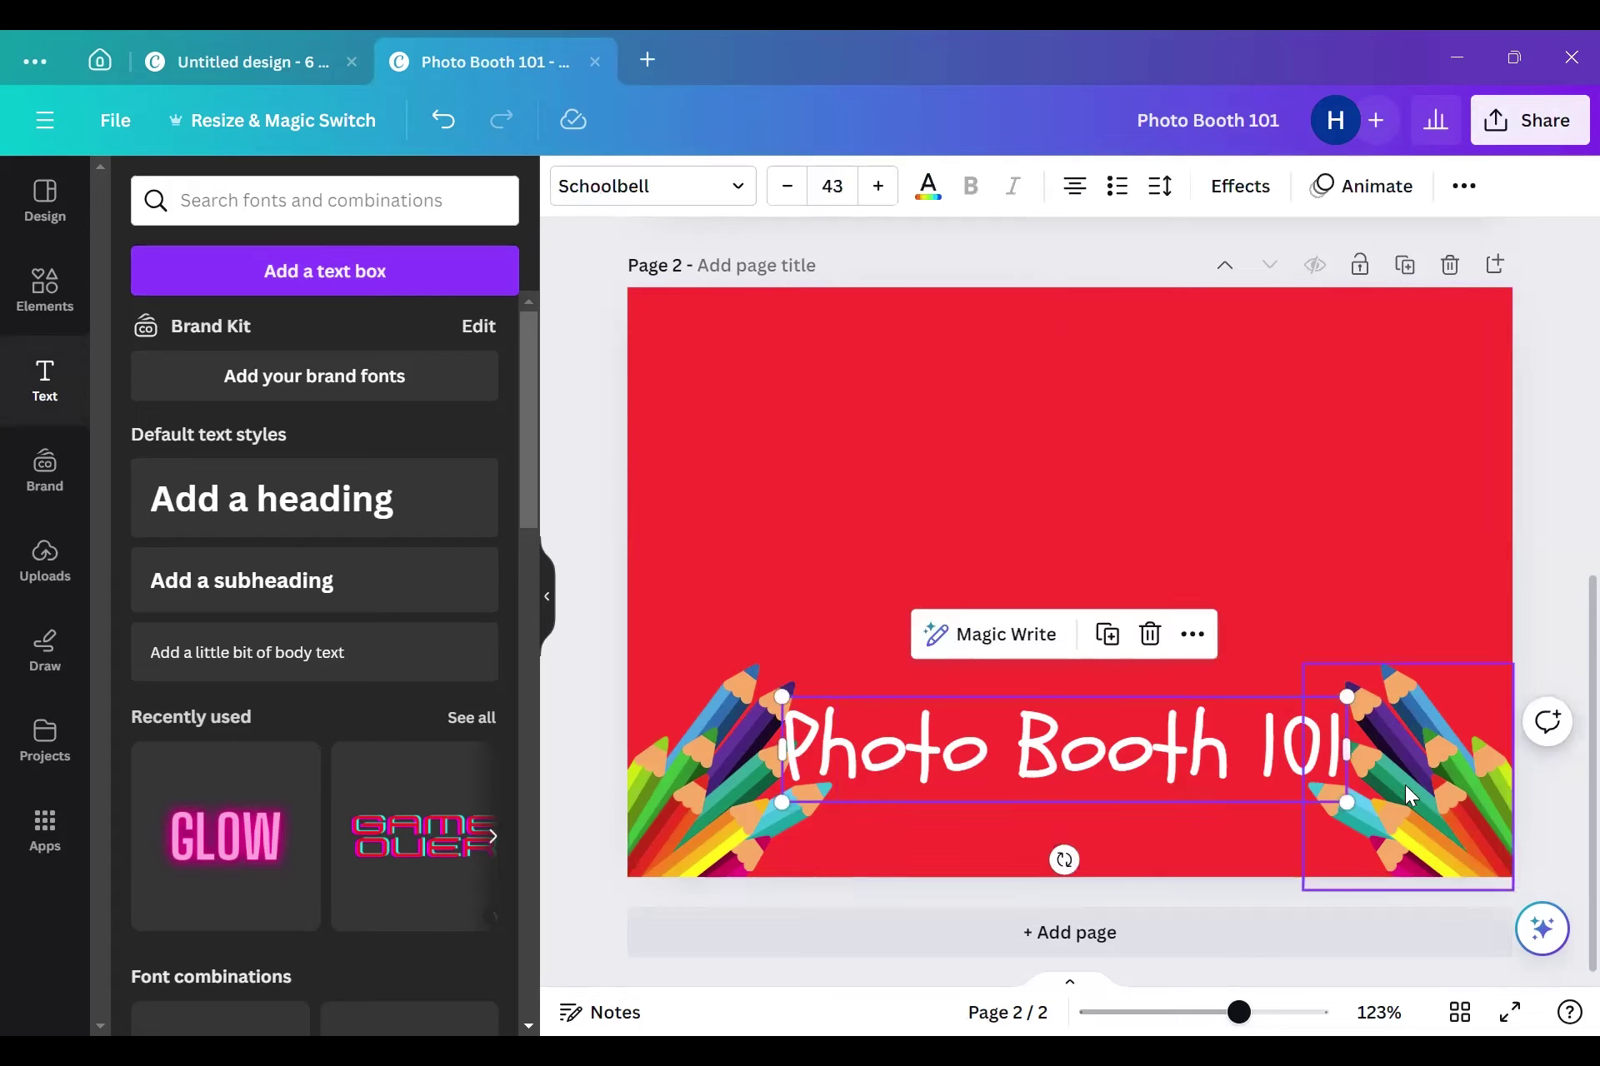
click(1404, 785)
click(994, 781)
click(1466, 799)
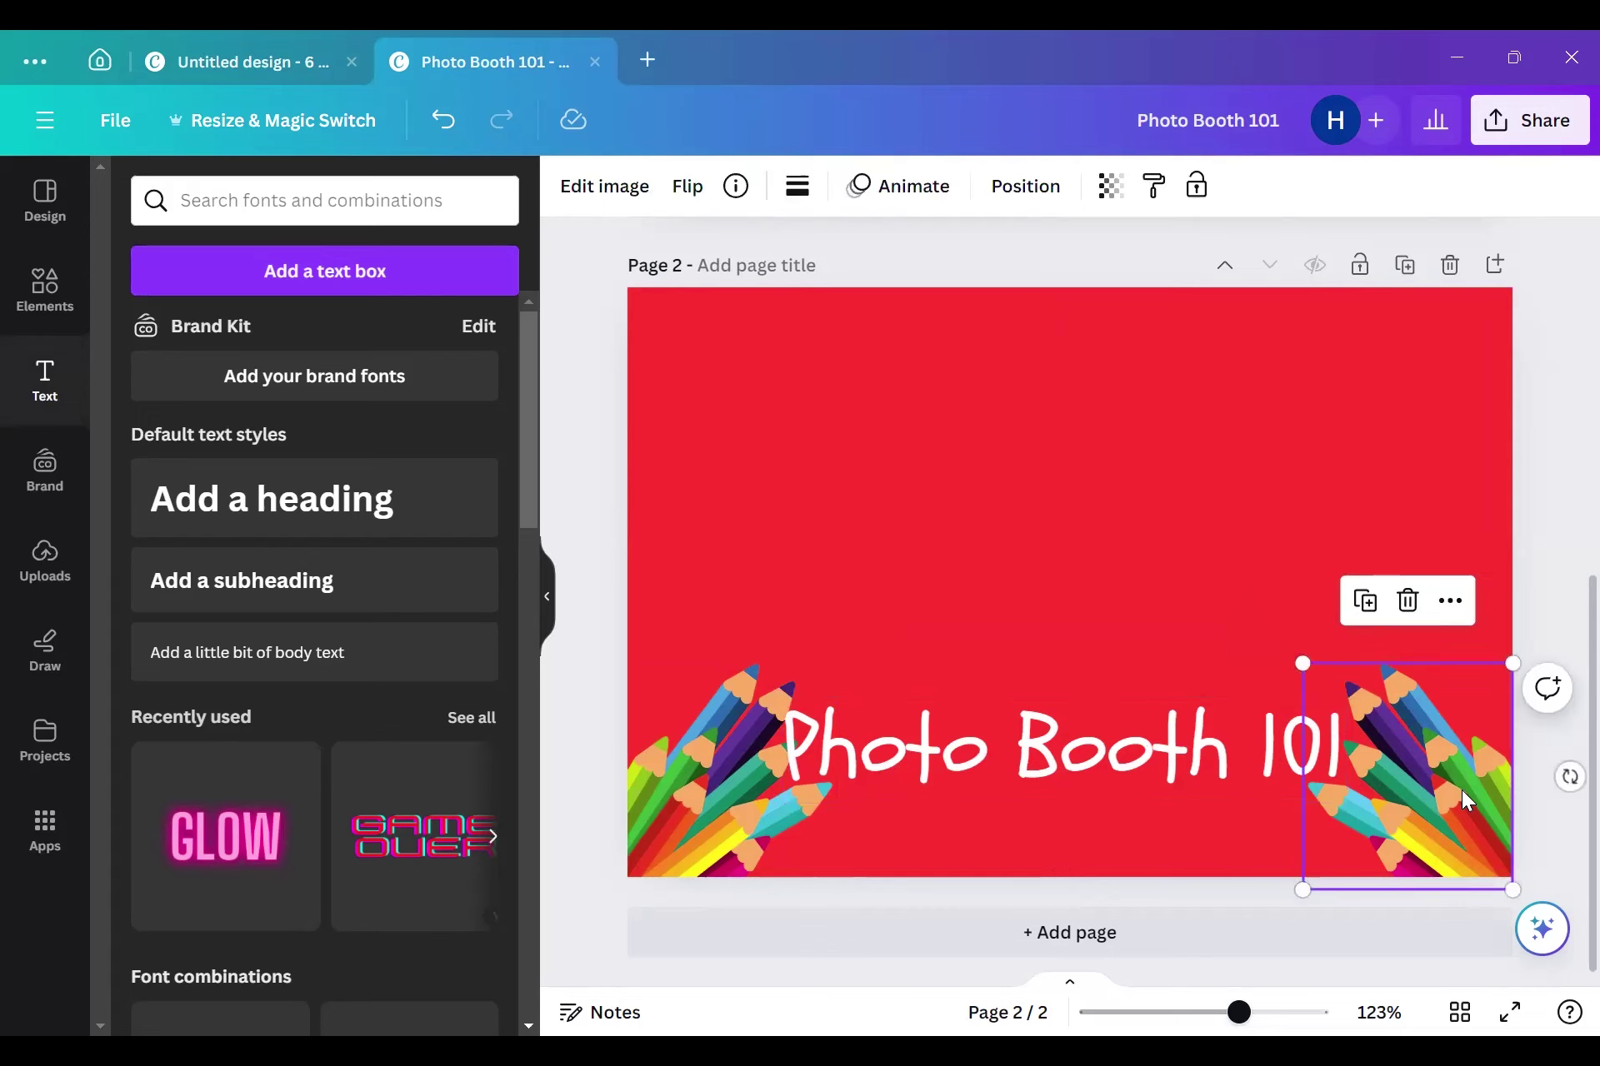
click(1565, 508)
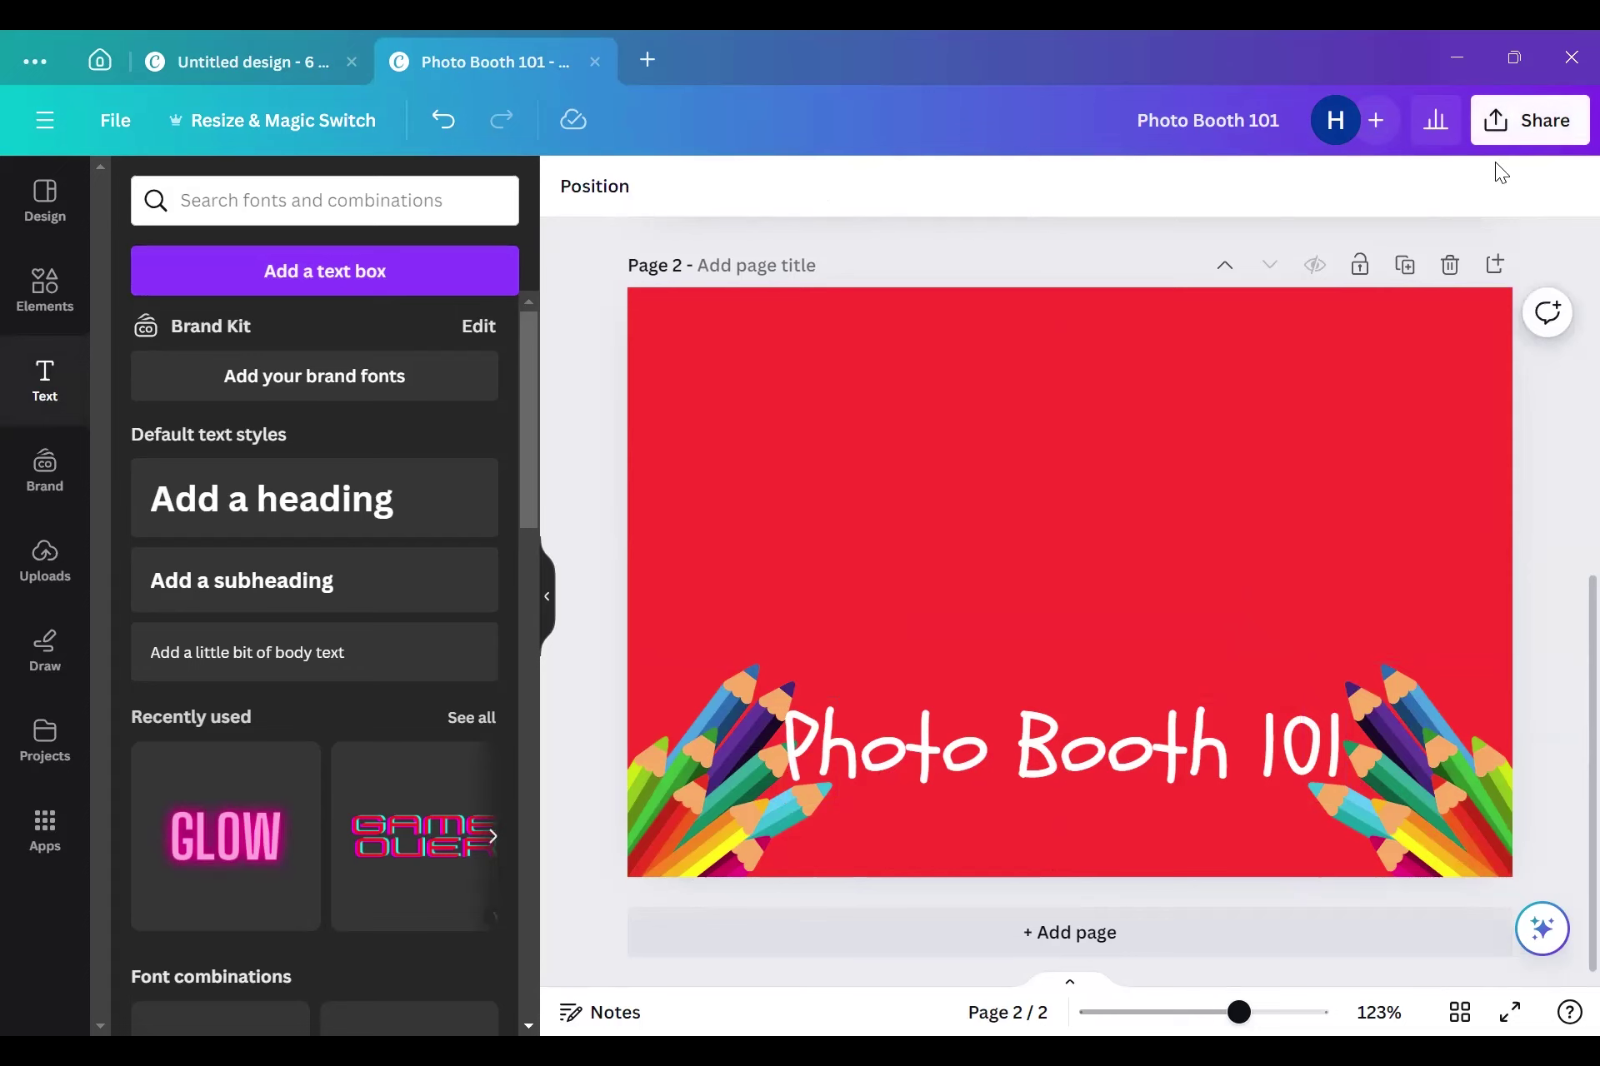
Step: Set up a PNG download of page 2 only with a transparent background, then close the settings and return to page 1
click(1509, 131)
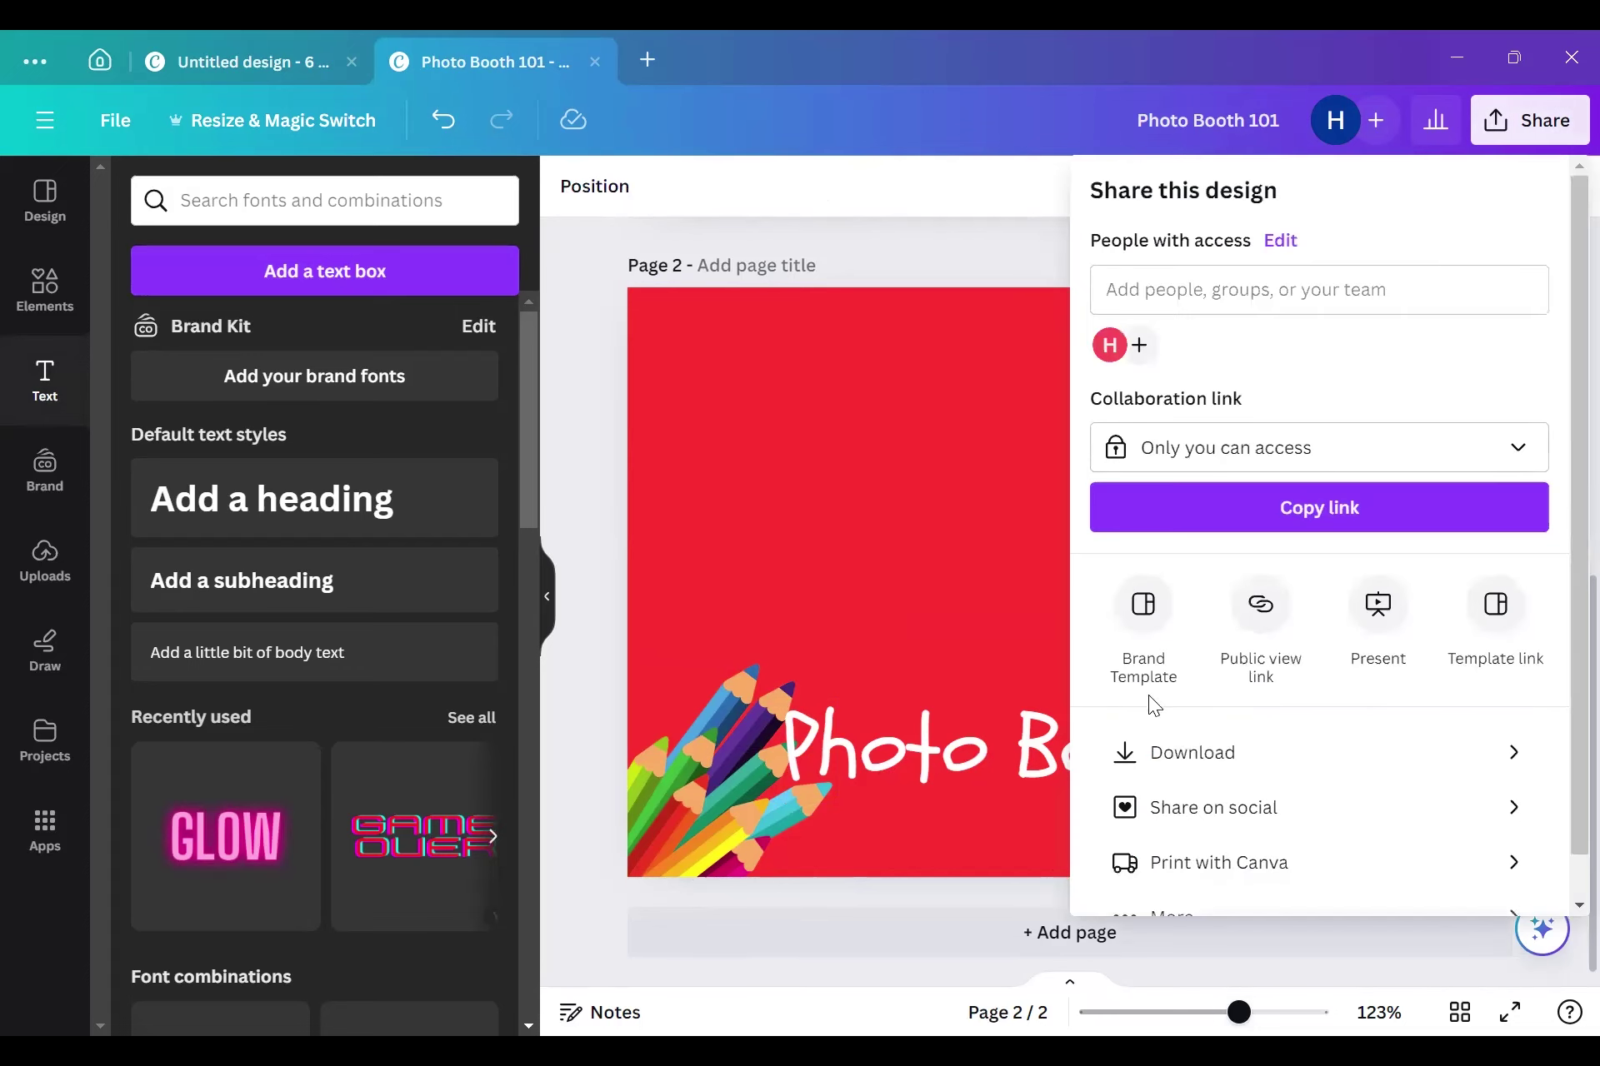
click(1201, 755)
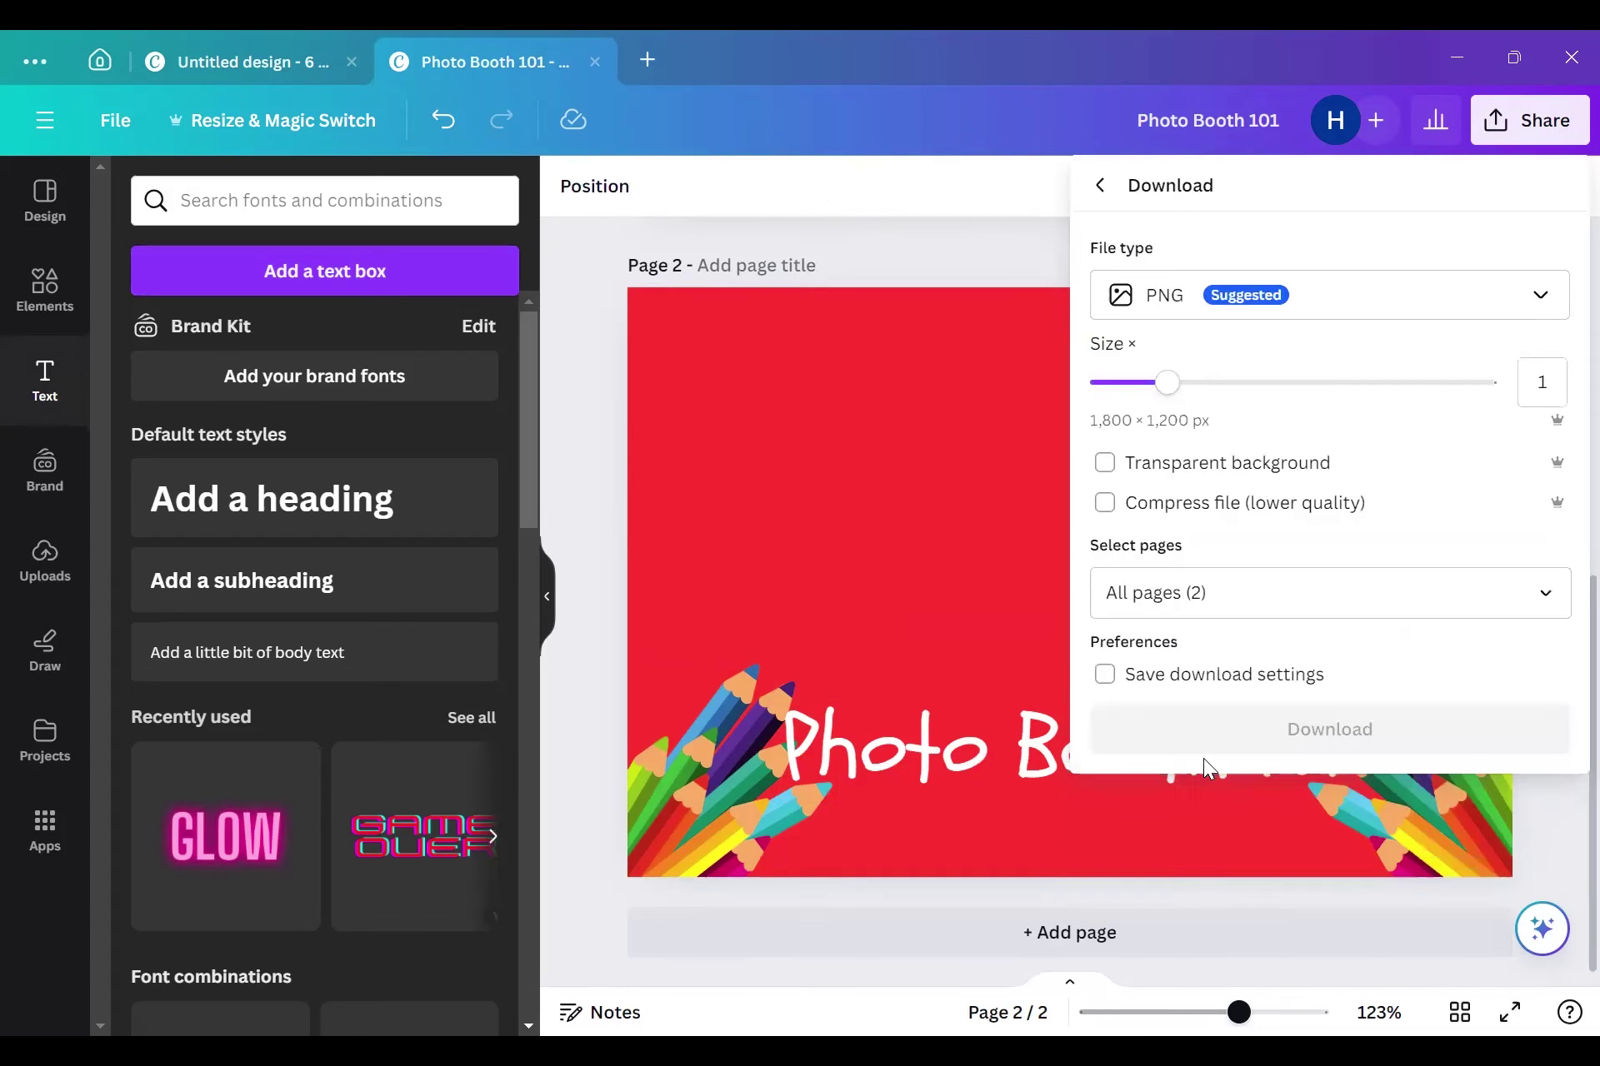
click(1106, 465)
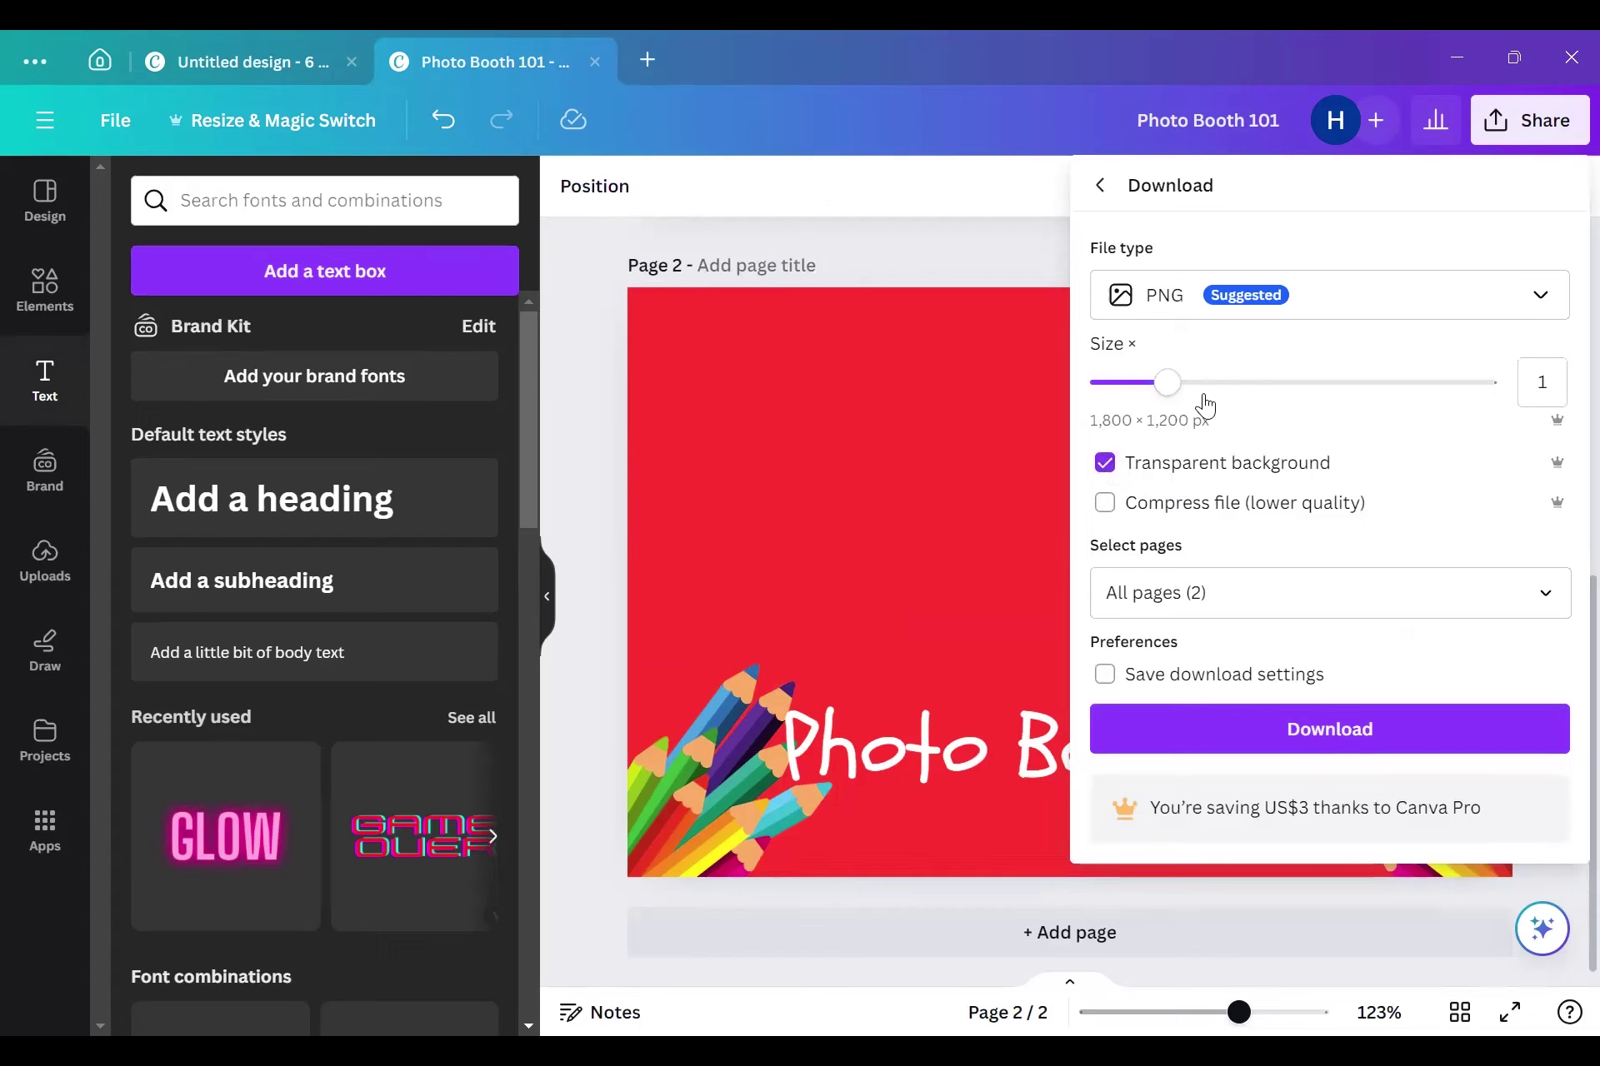
click(1235, 597)
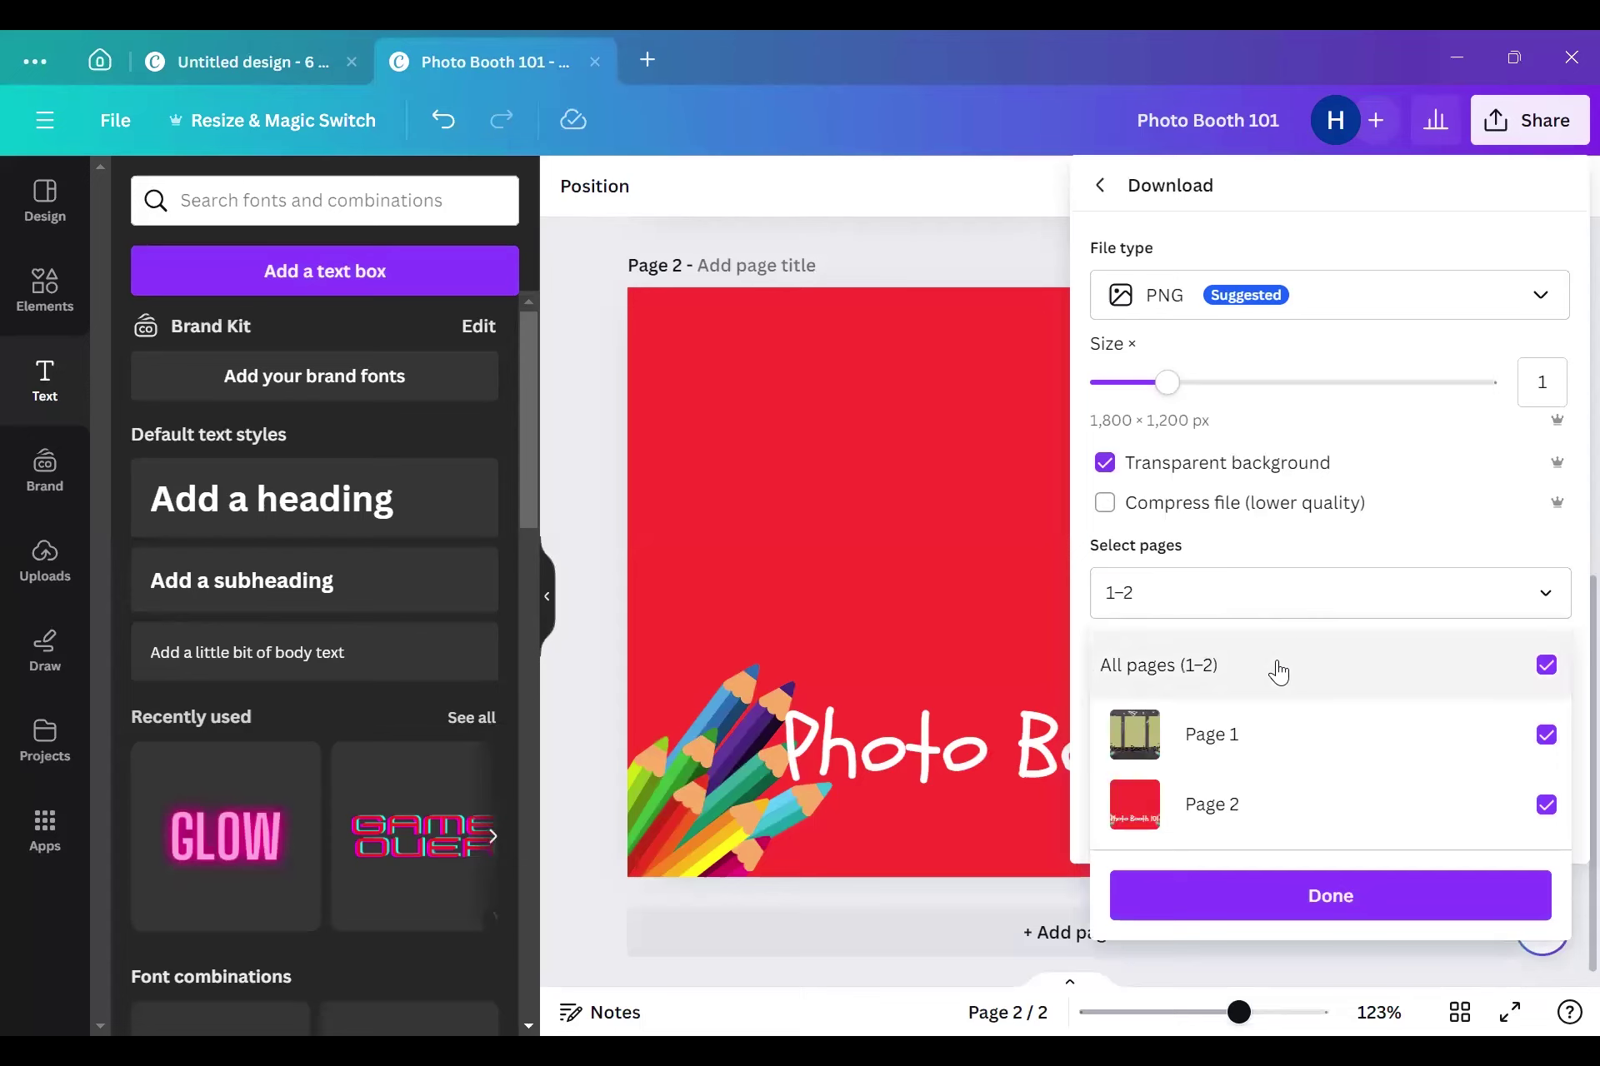
click(1275, 666)
click(1253, 824)
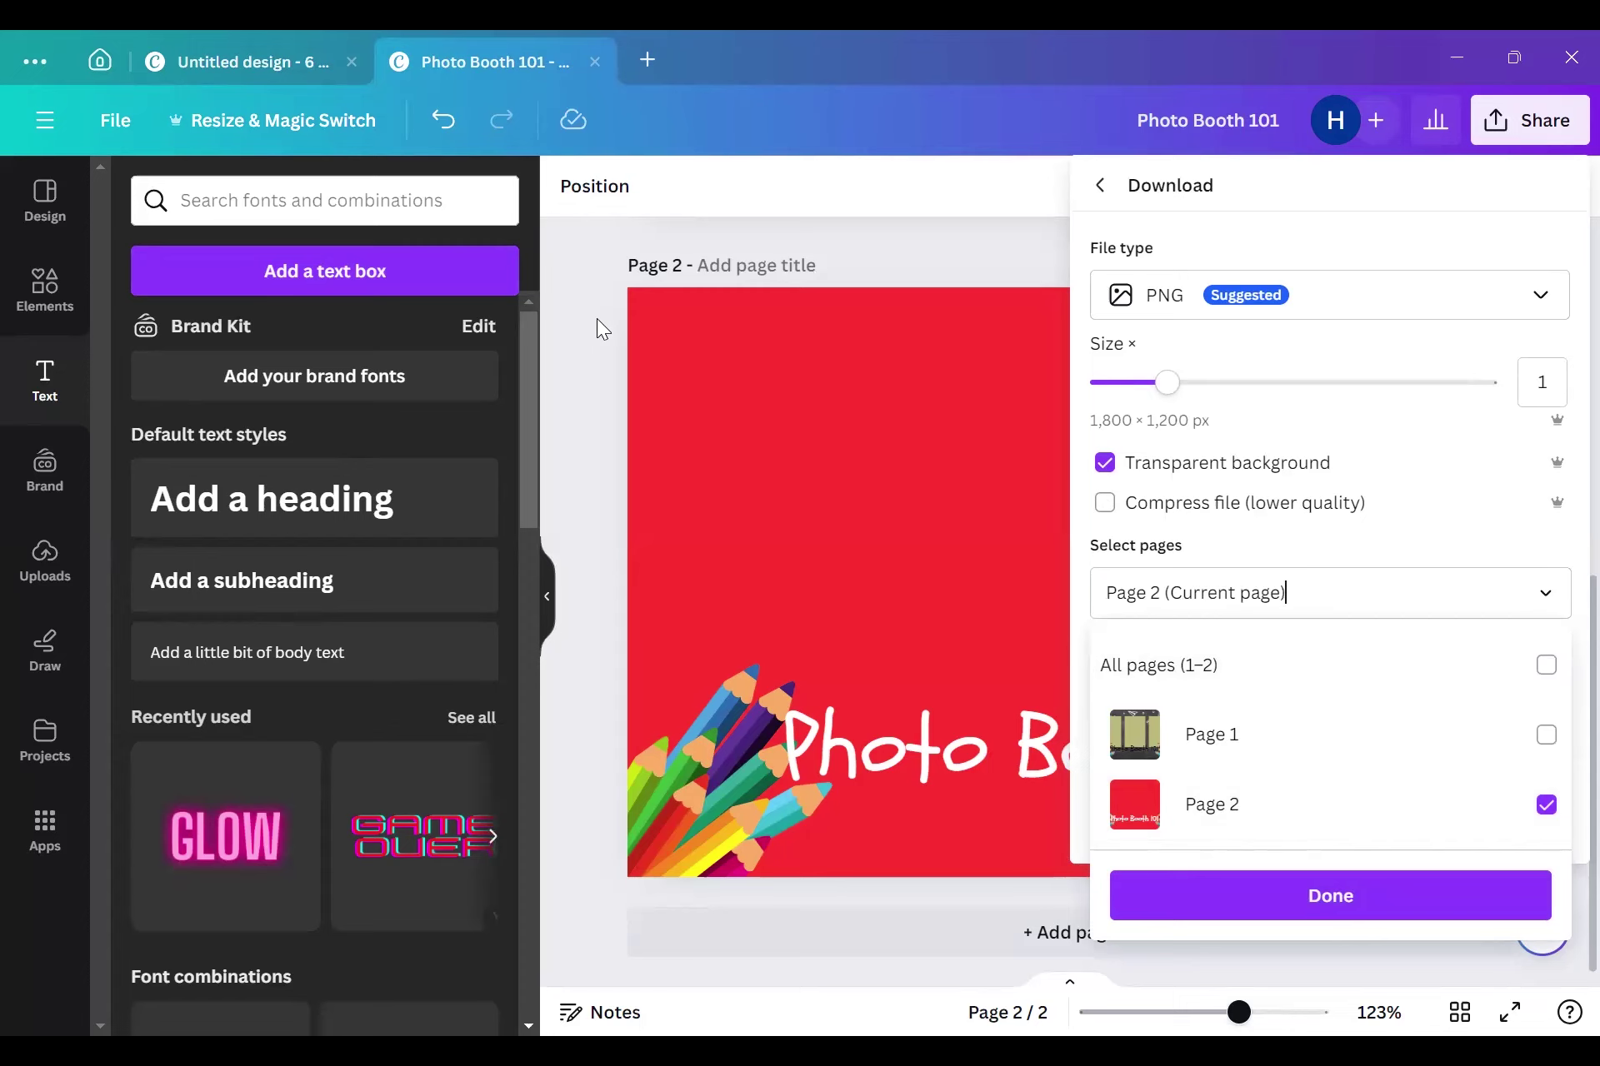
click(1278, 897)
click(584, 411)
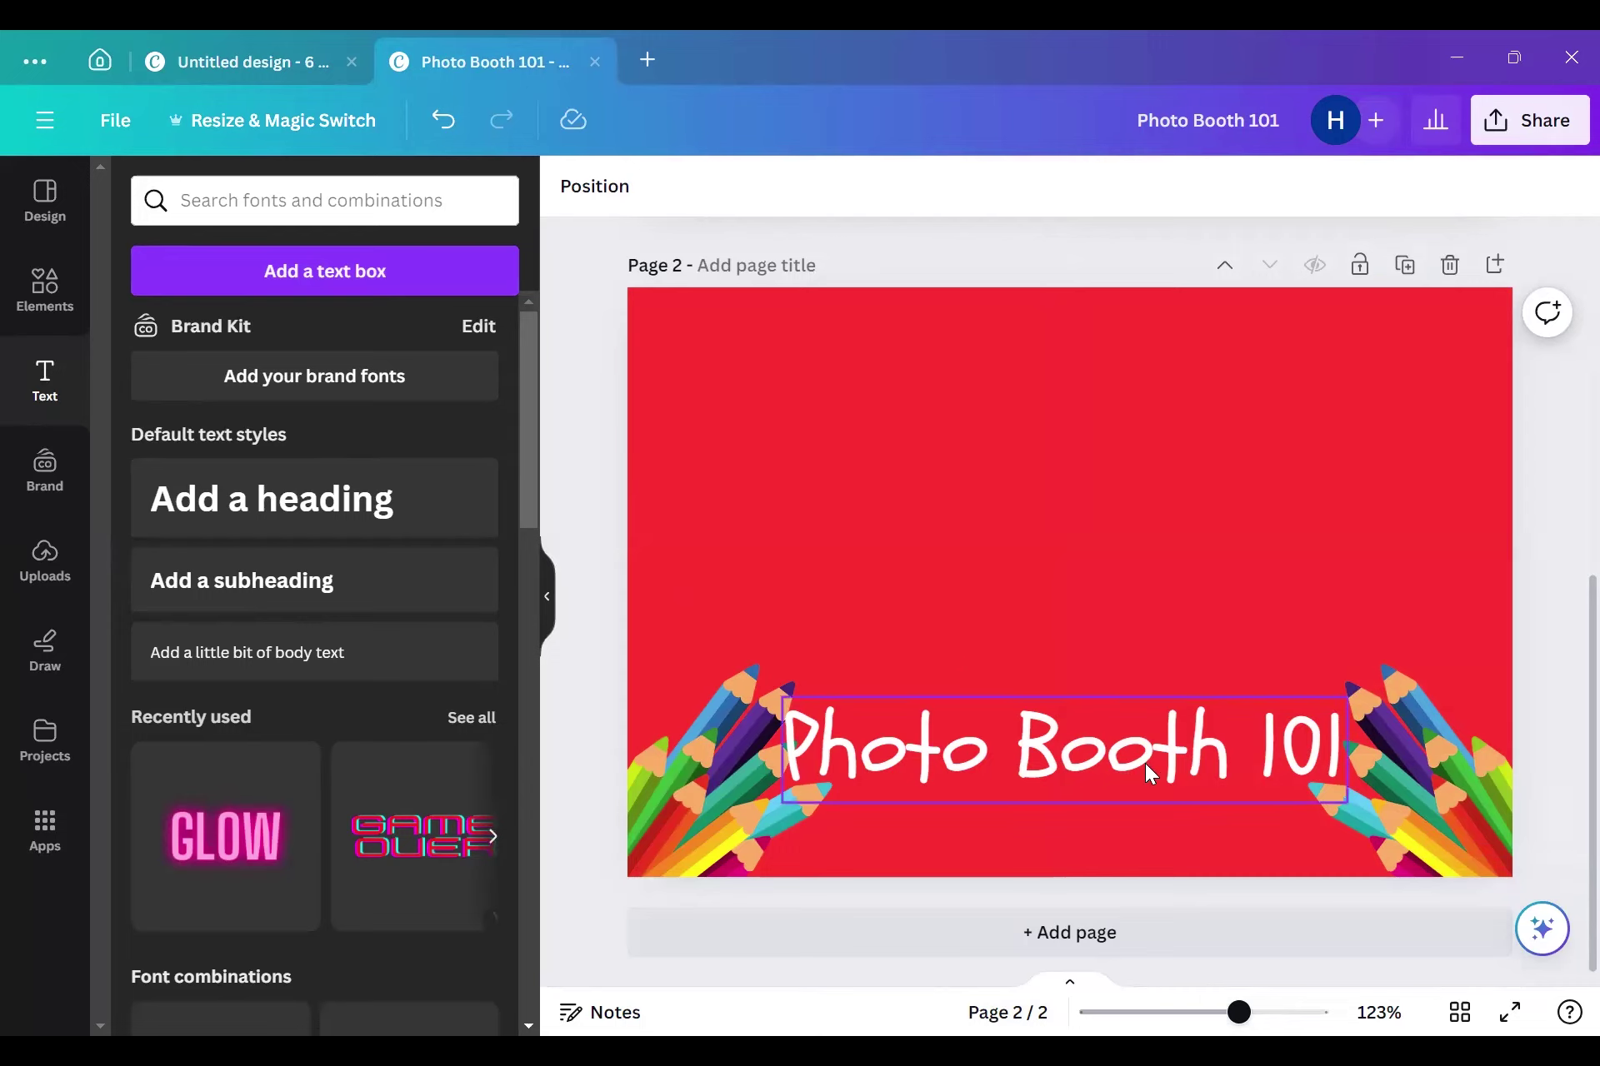
scroll(1094, 754, up, 8)
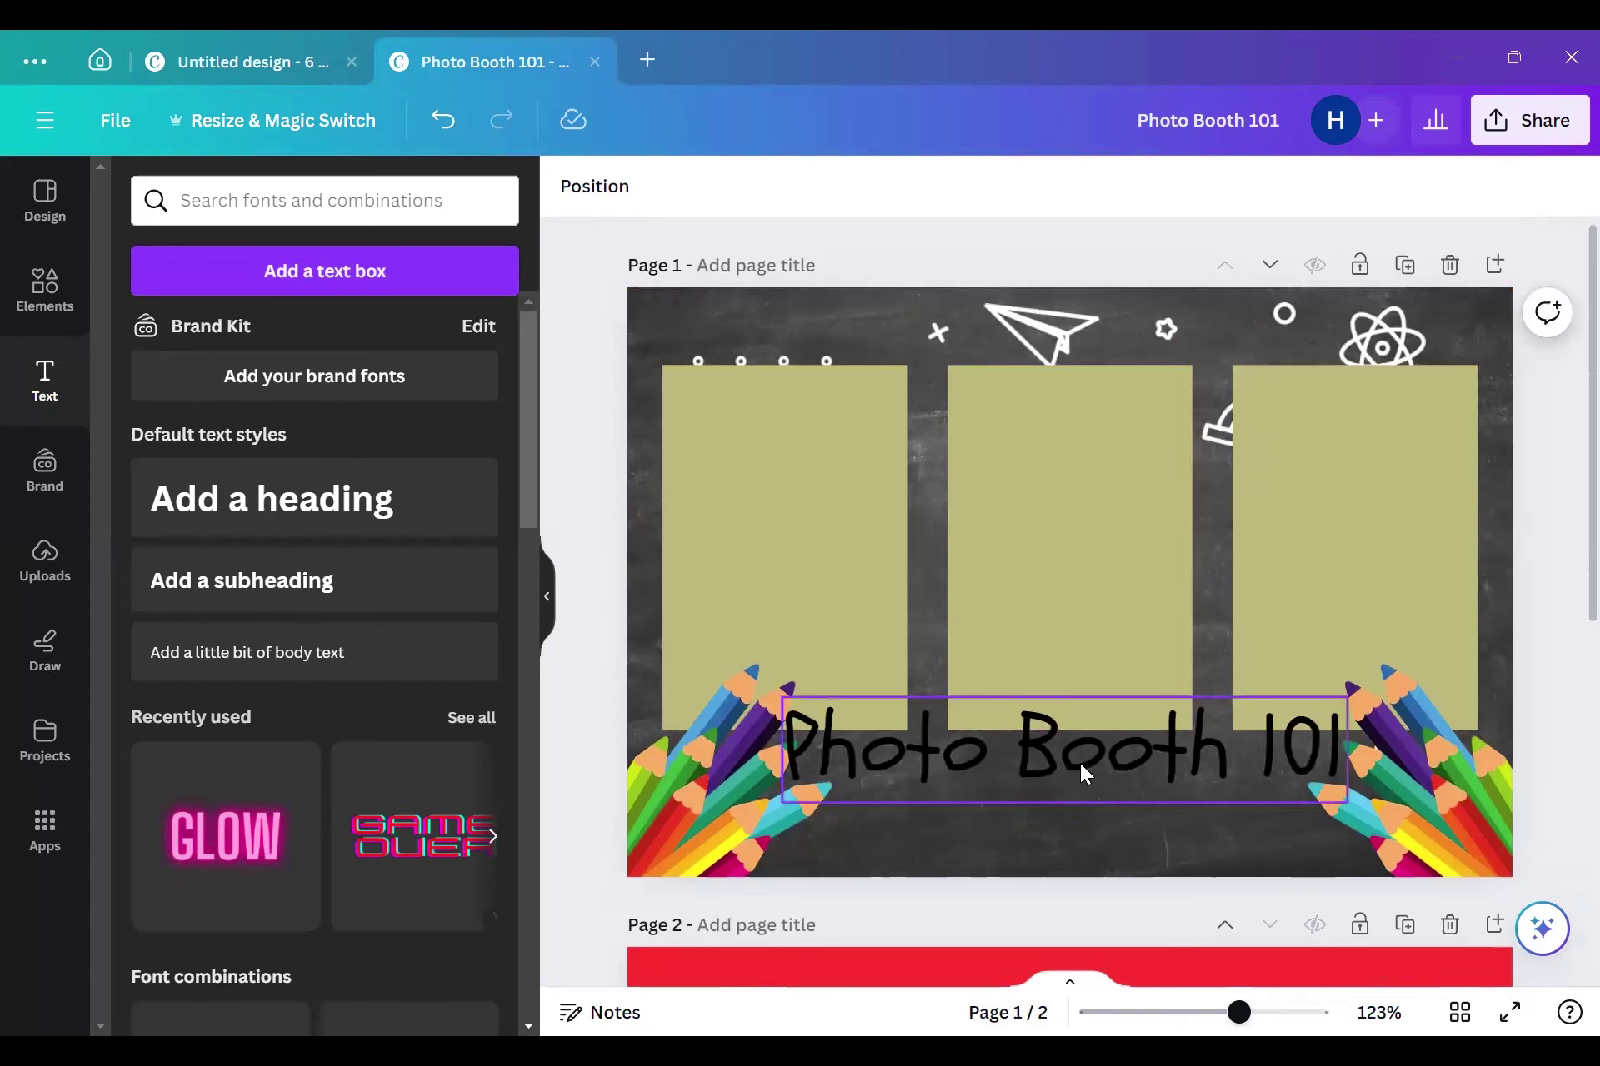
Step: Open the text colour choices for the "Photo Booth 101" heading on page 1
click(1054, 780)
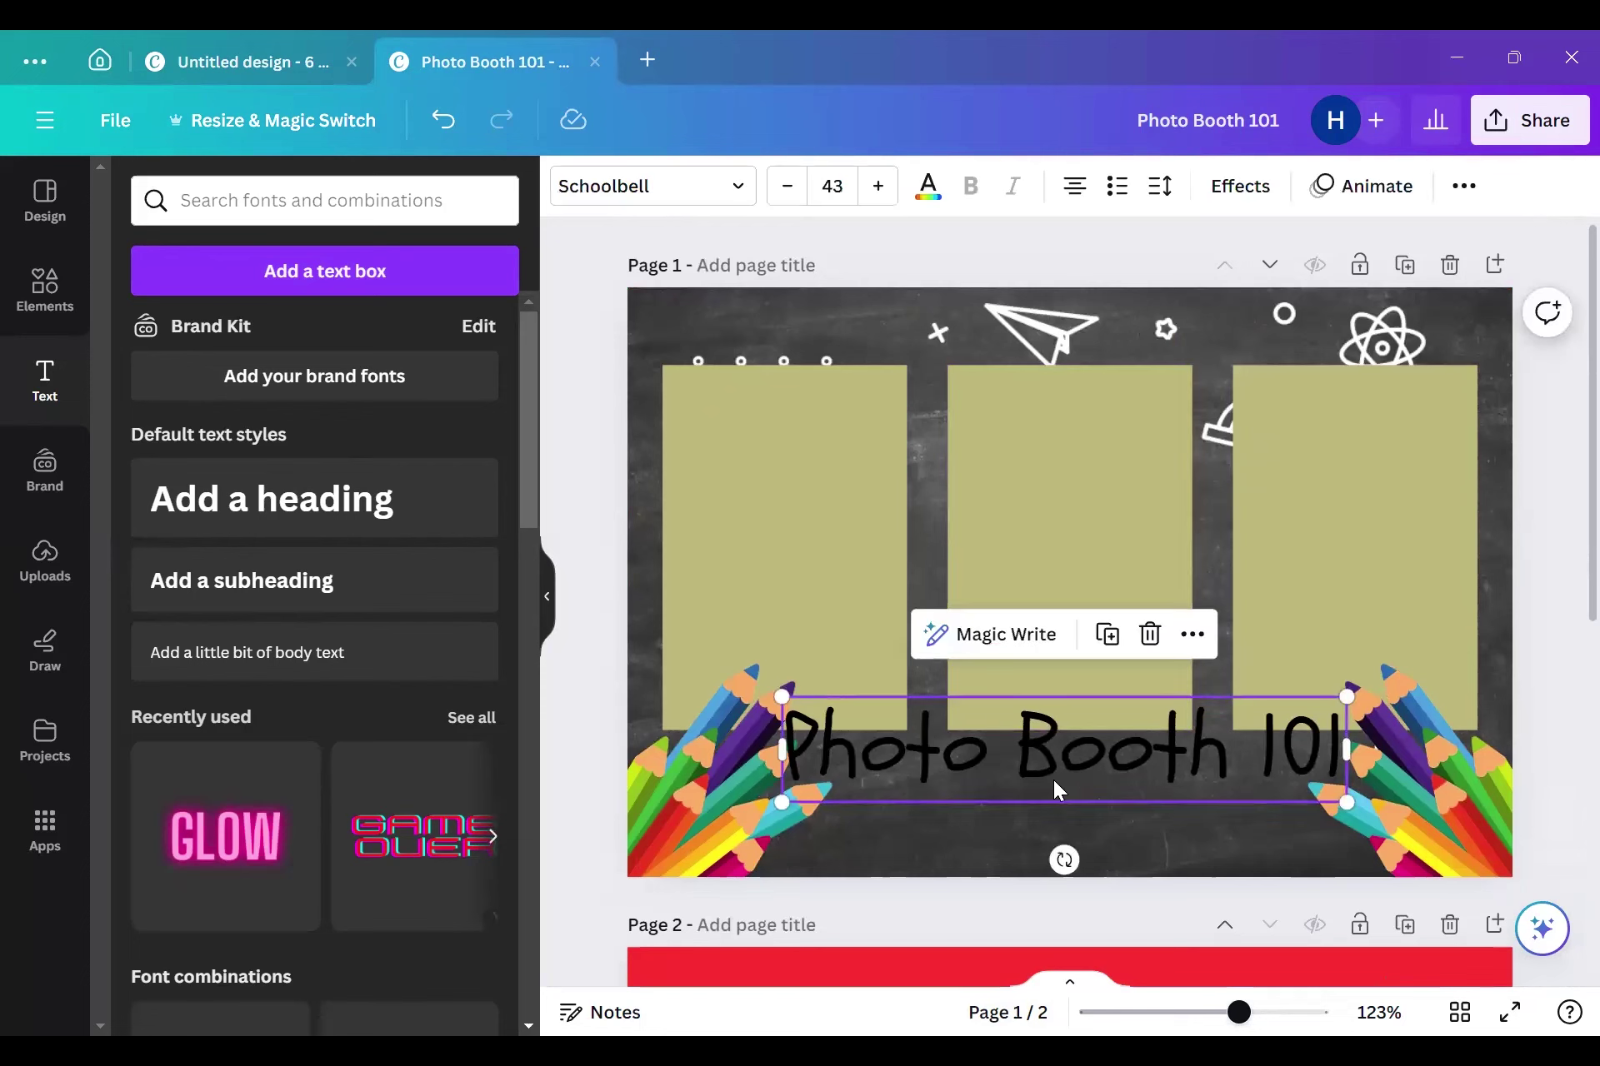
click(941, 197)
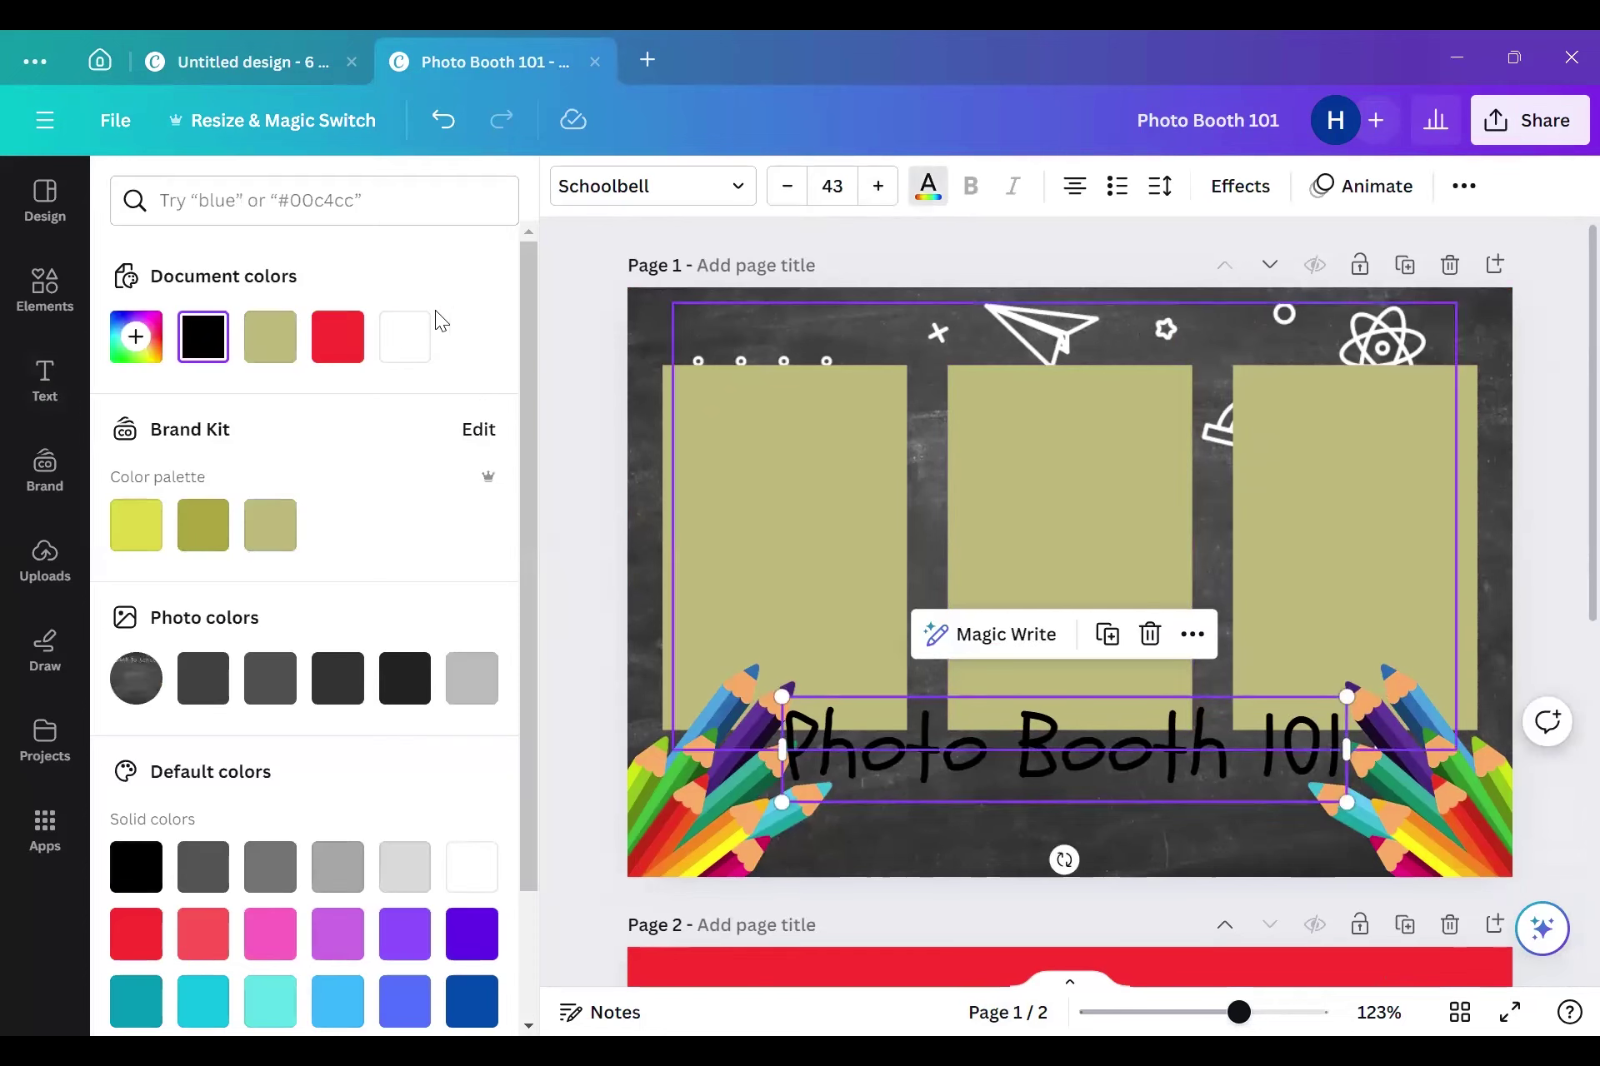
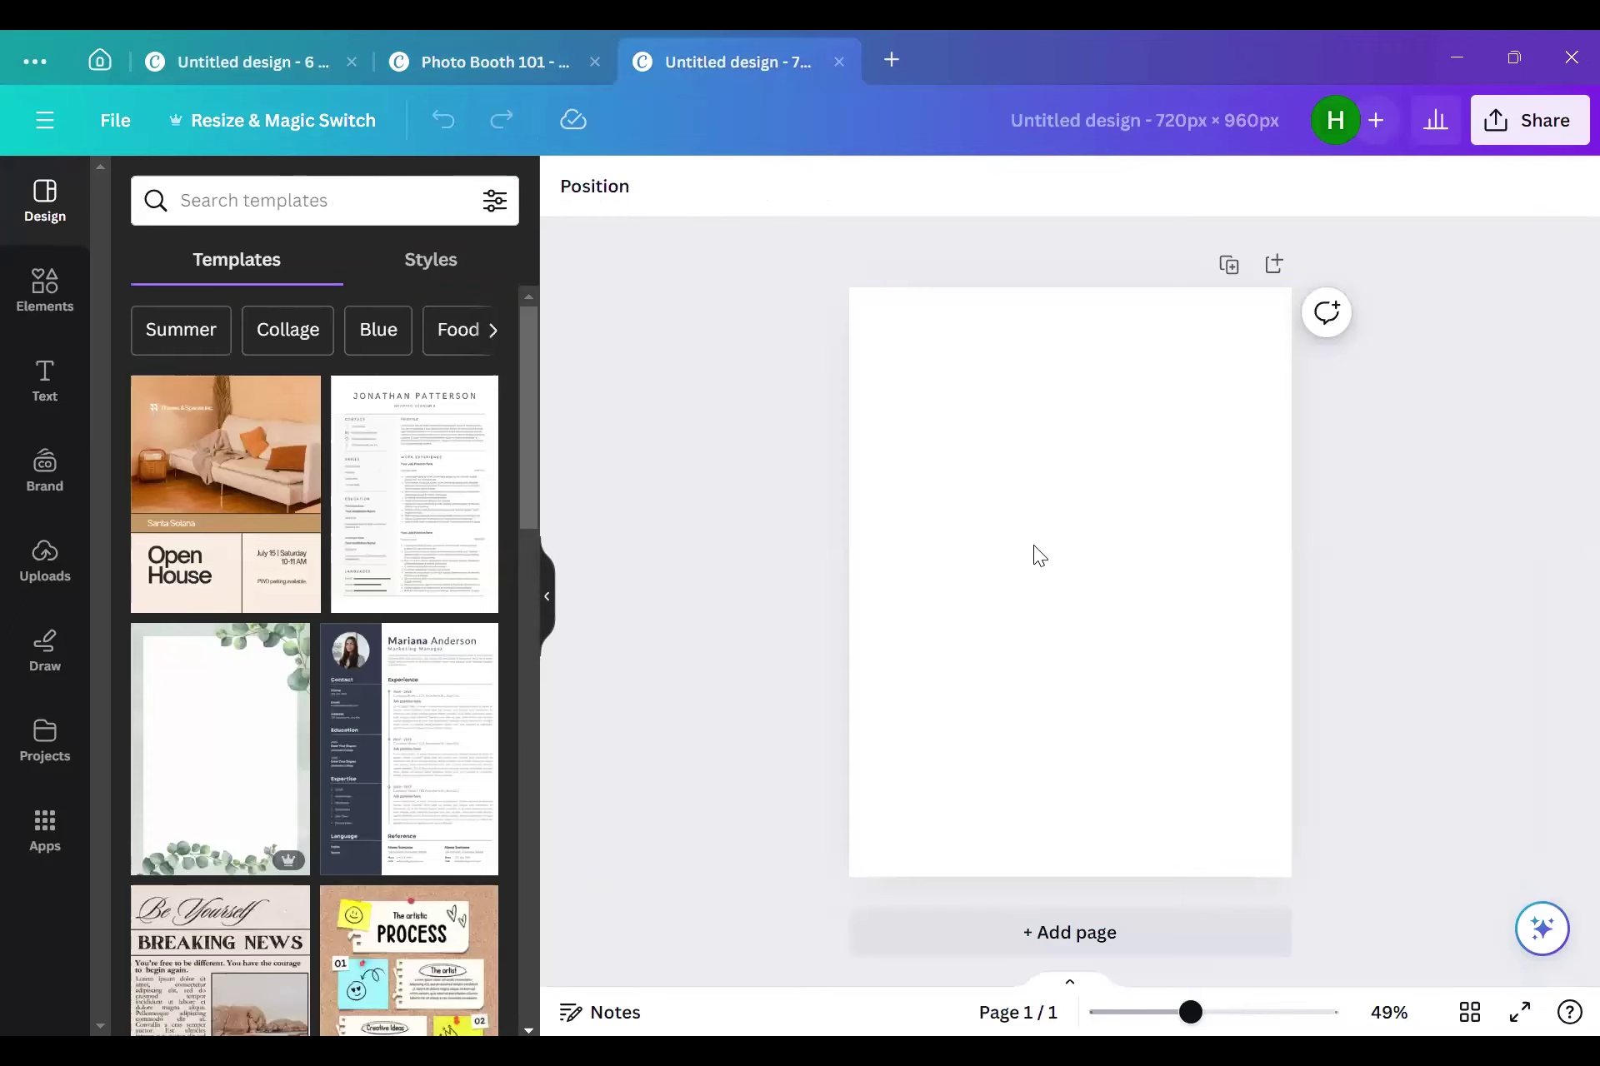
Step: Fill the blank 720px × 960px page with the chalkboard image as its background
click(1099, 627)
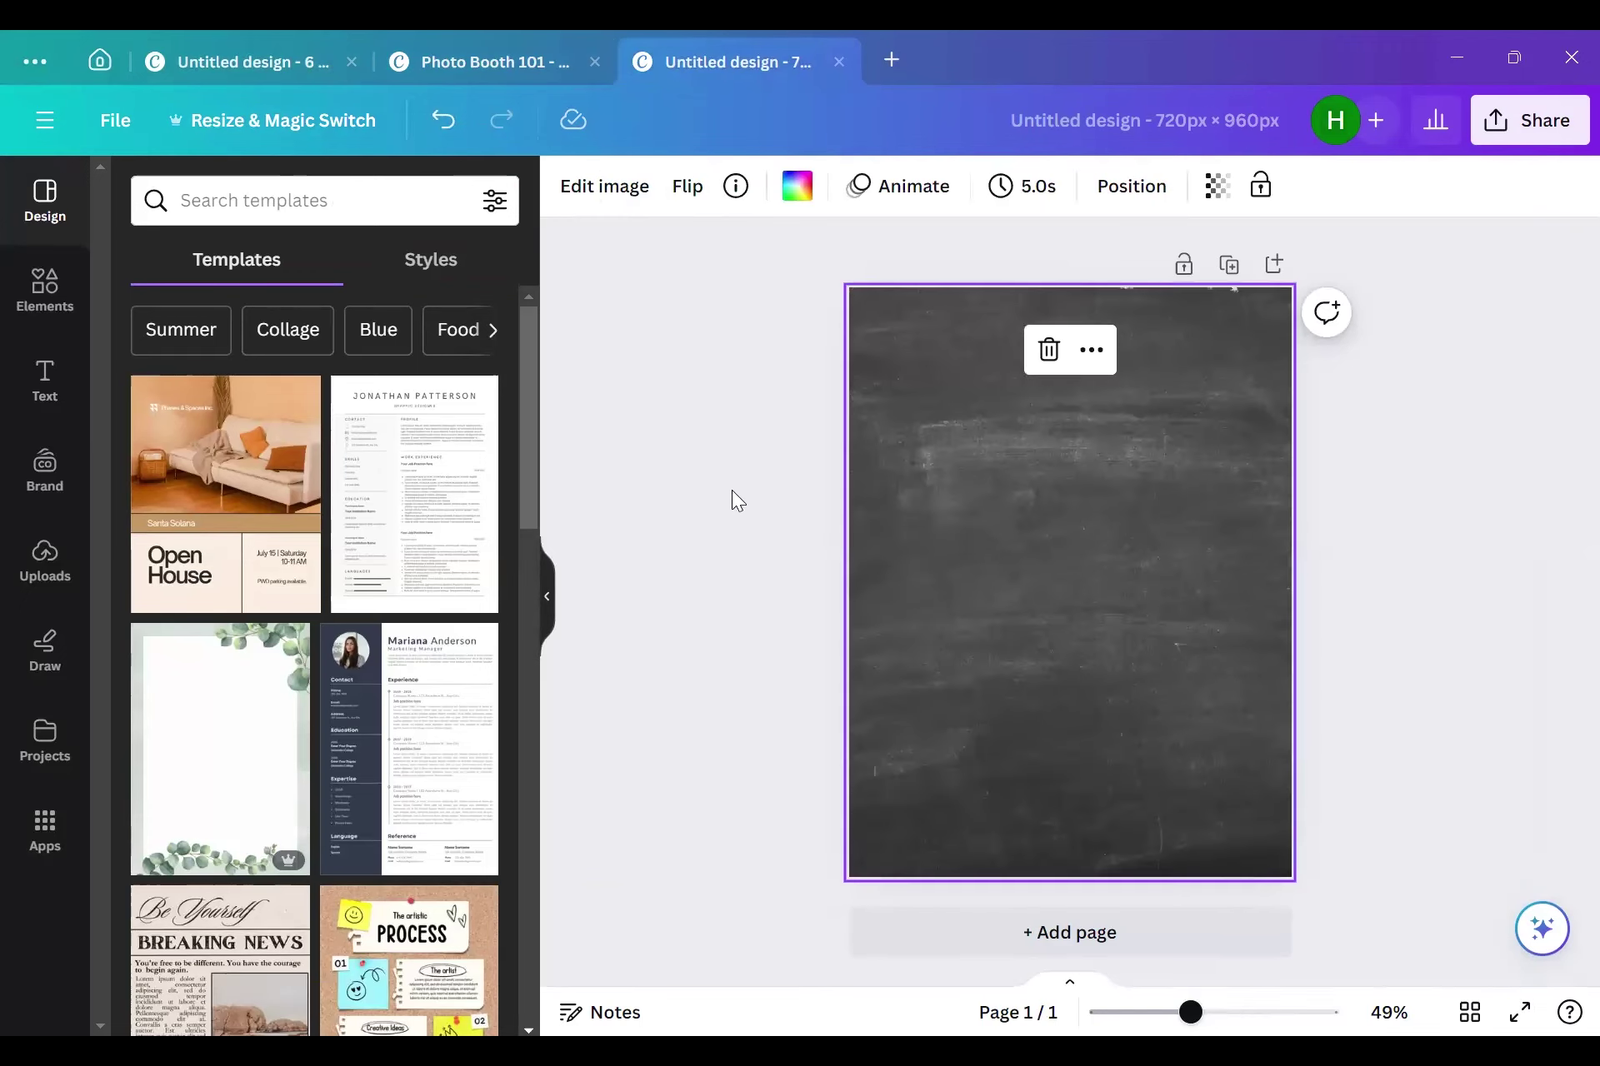
click(726, 460)
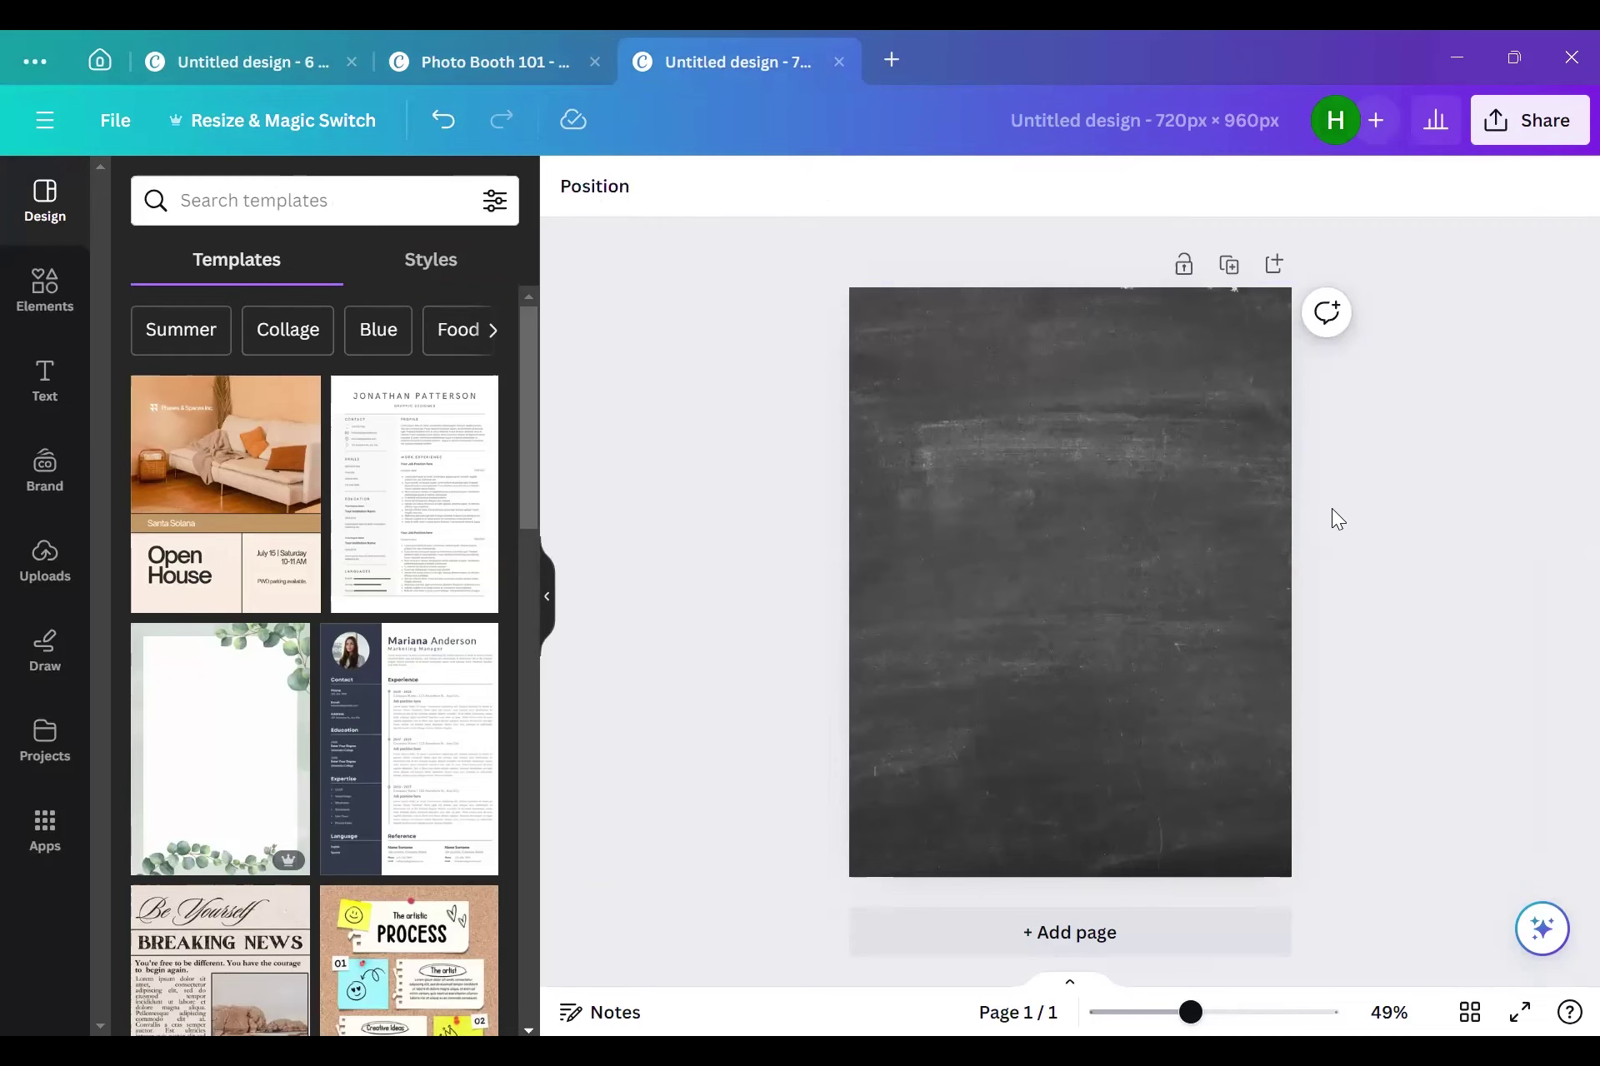
Step: Copy both pencil graphics and the "Photo Booth 101" heading together from page 1 of the Photo Booth 101 design
click(490, 73)
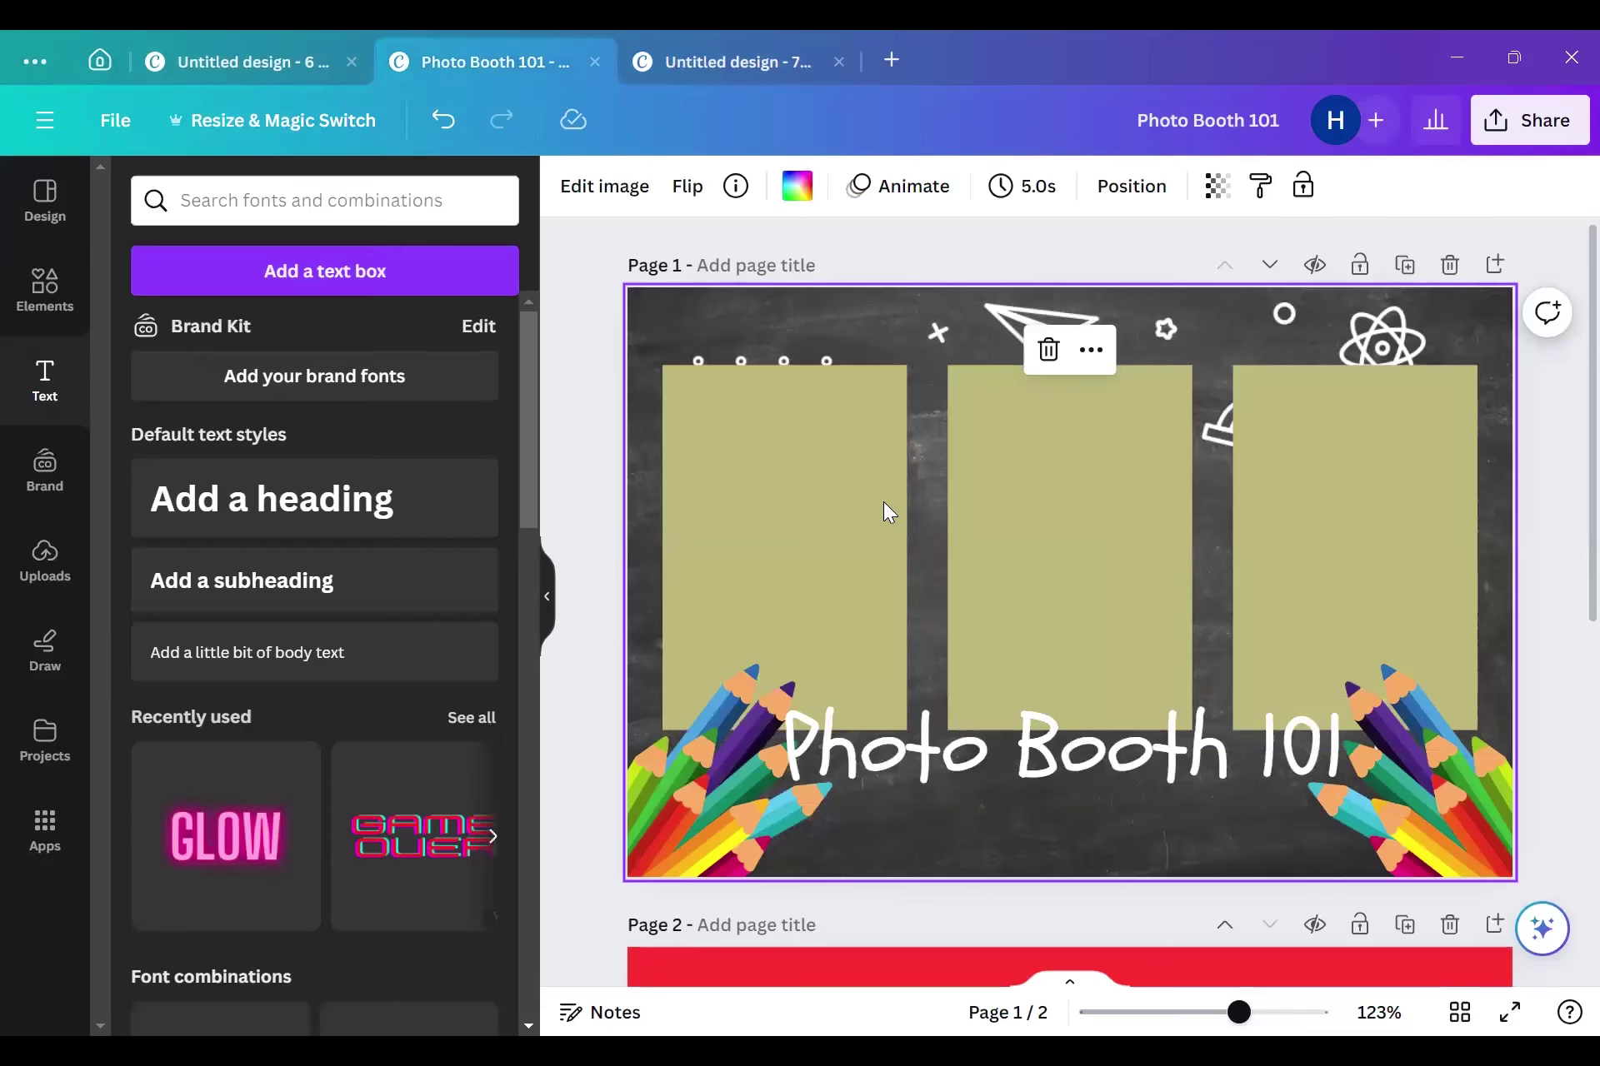
click(730, 806)
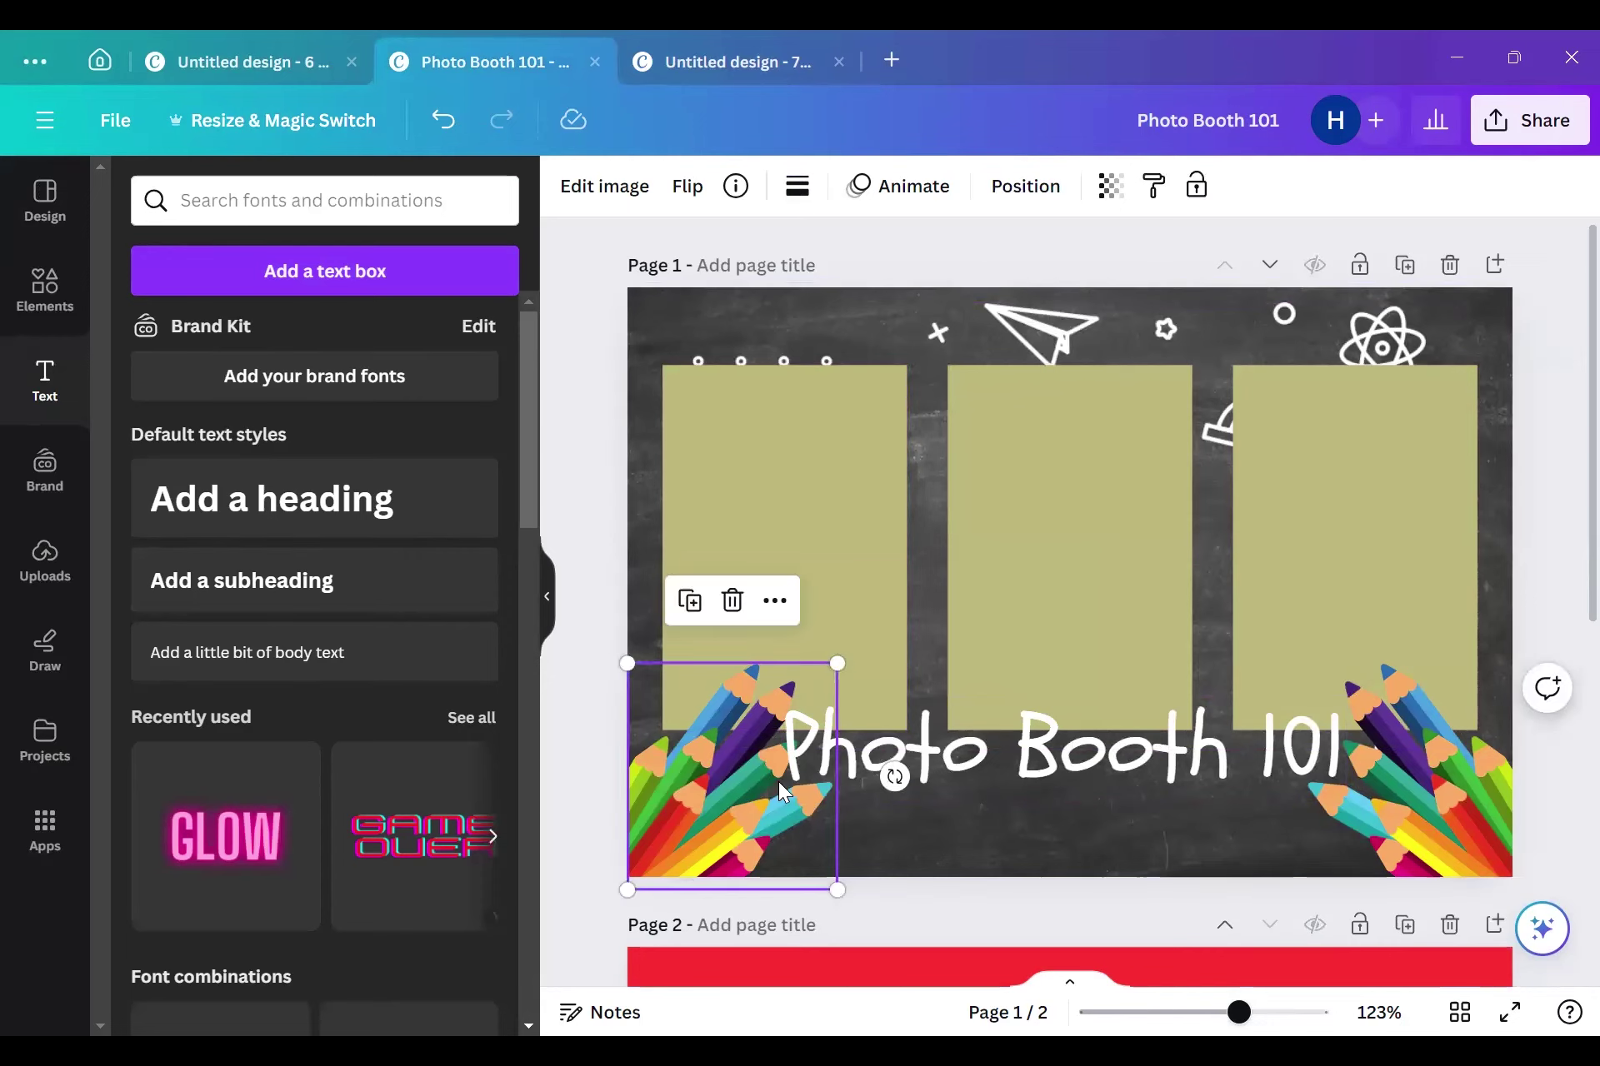
shift+click(983, 753)
shift+click(1465, 802)
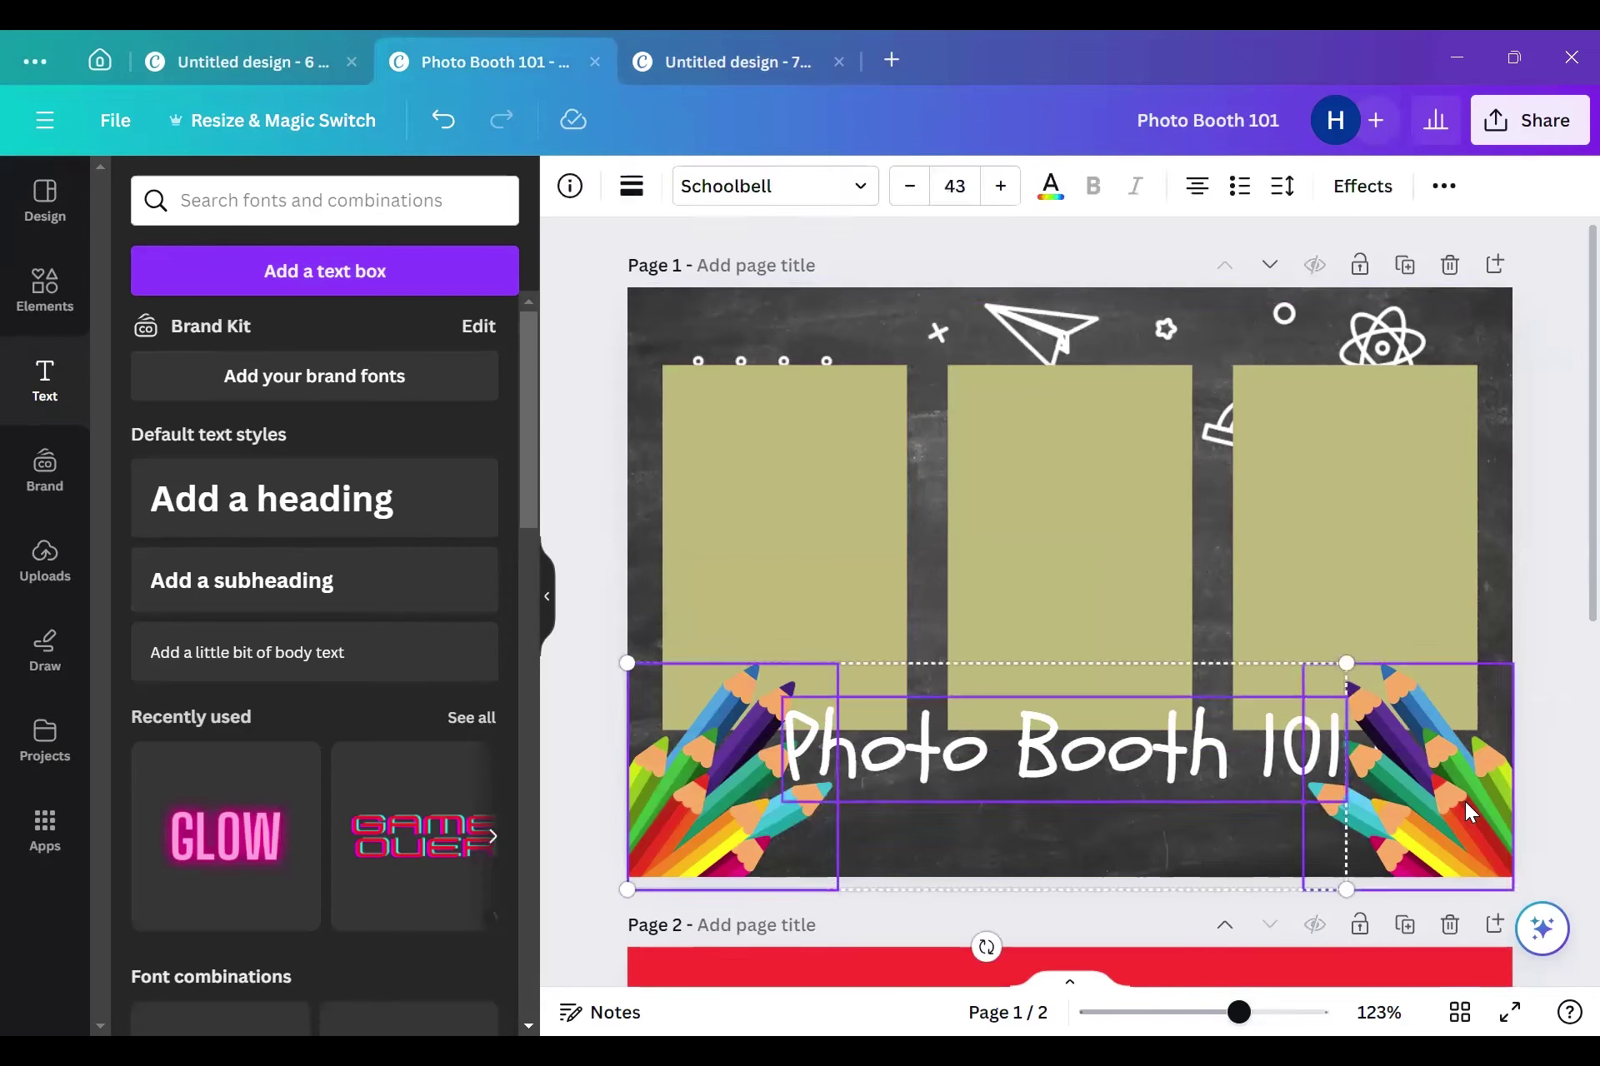
right_click(1450, 803)
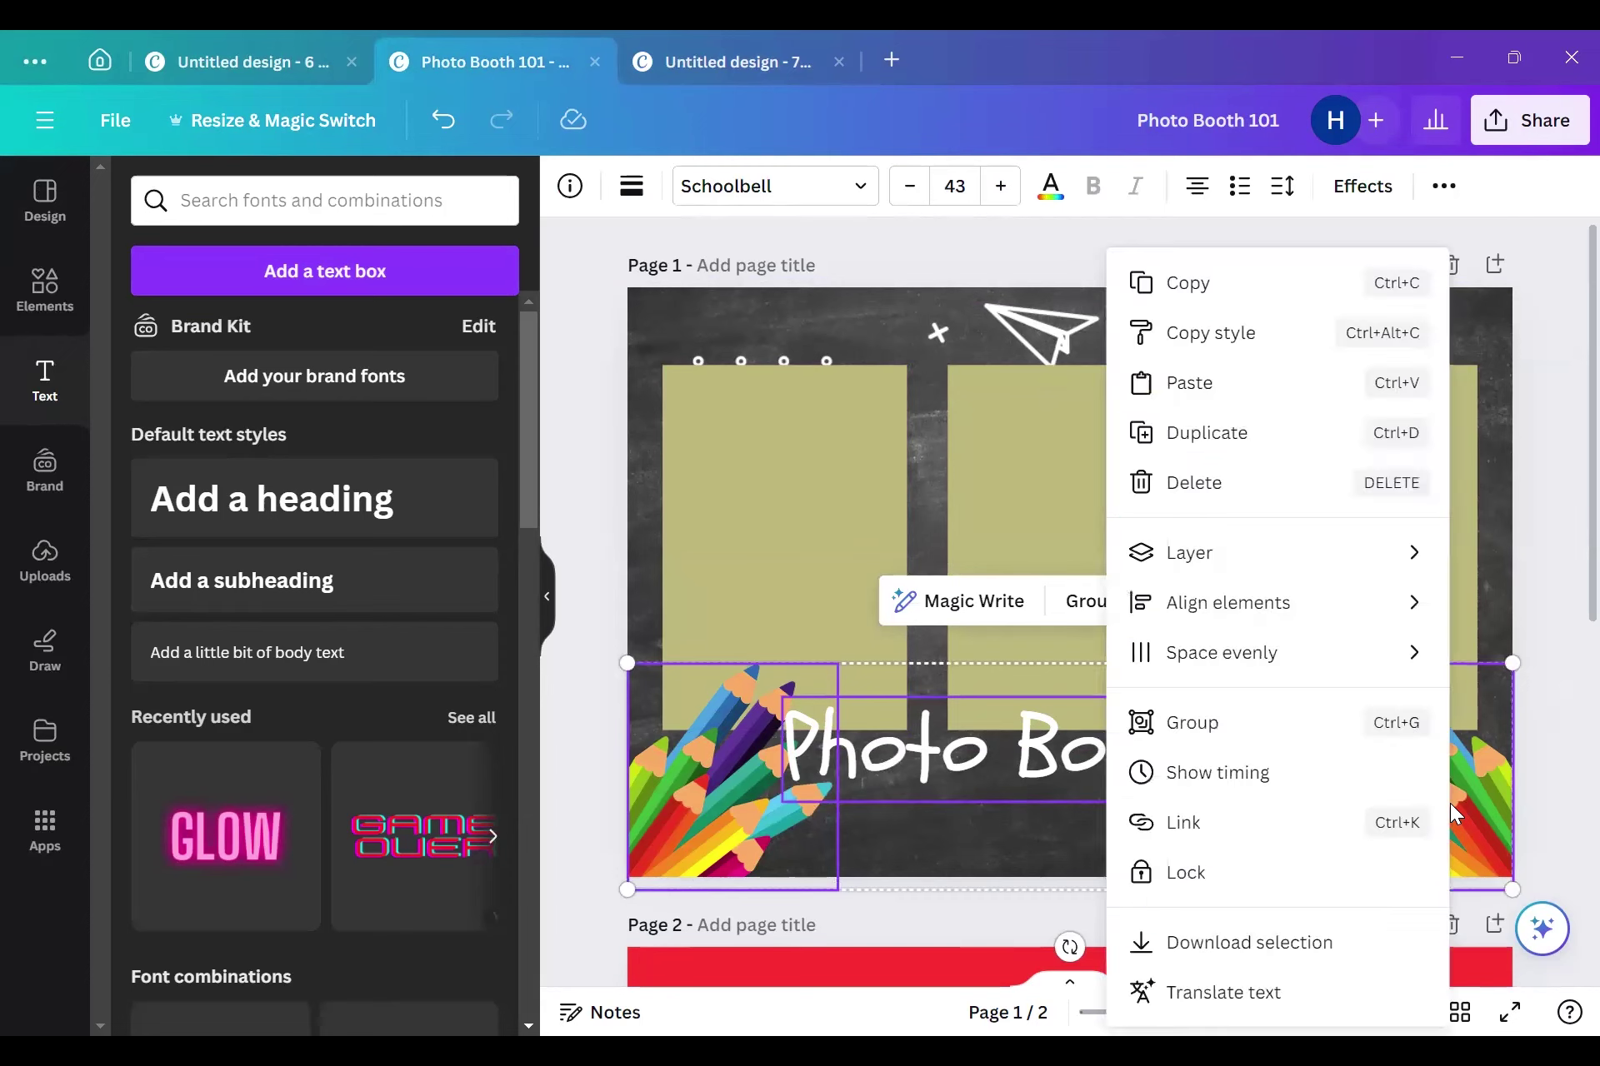
click(1162, 283)
Step: Paste the copied pencils and heading onto the chalkboard page of the 720px × 960px design
click(848, 75)
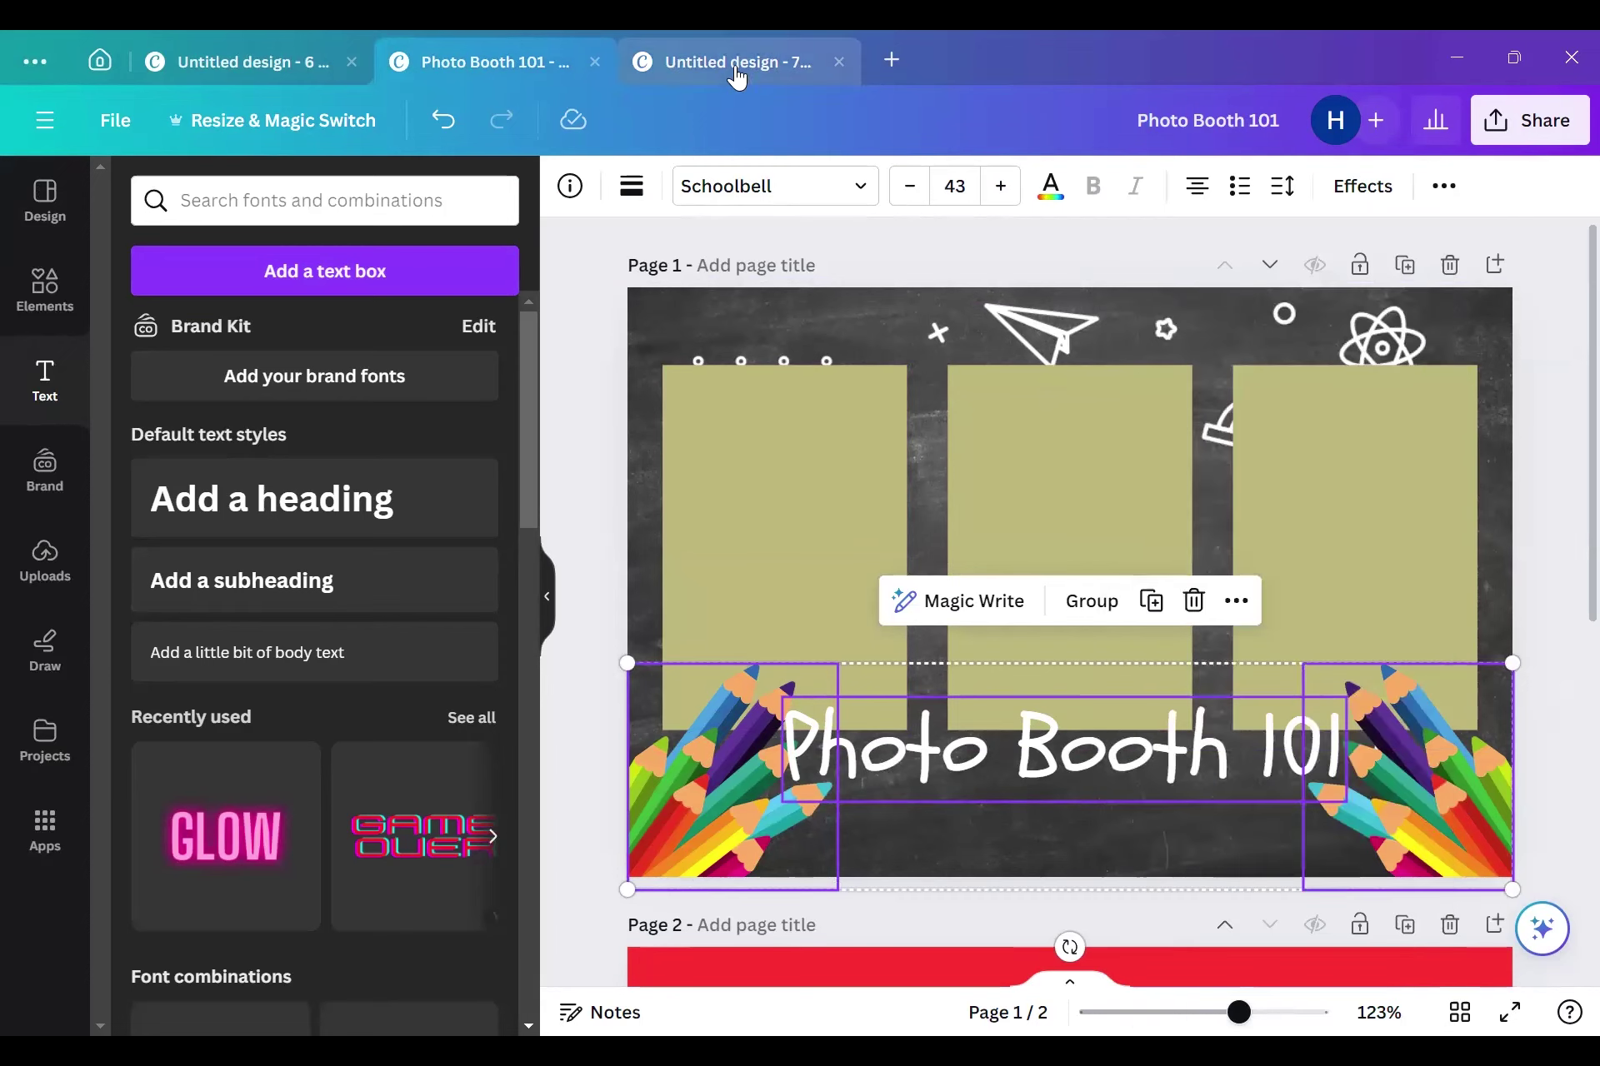
right_click(1051, 614)
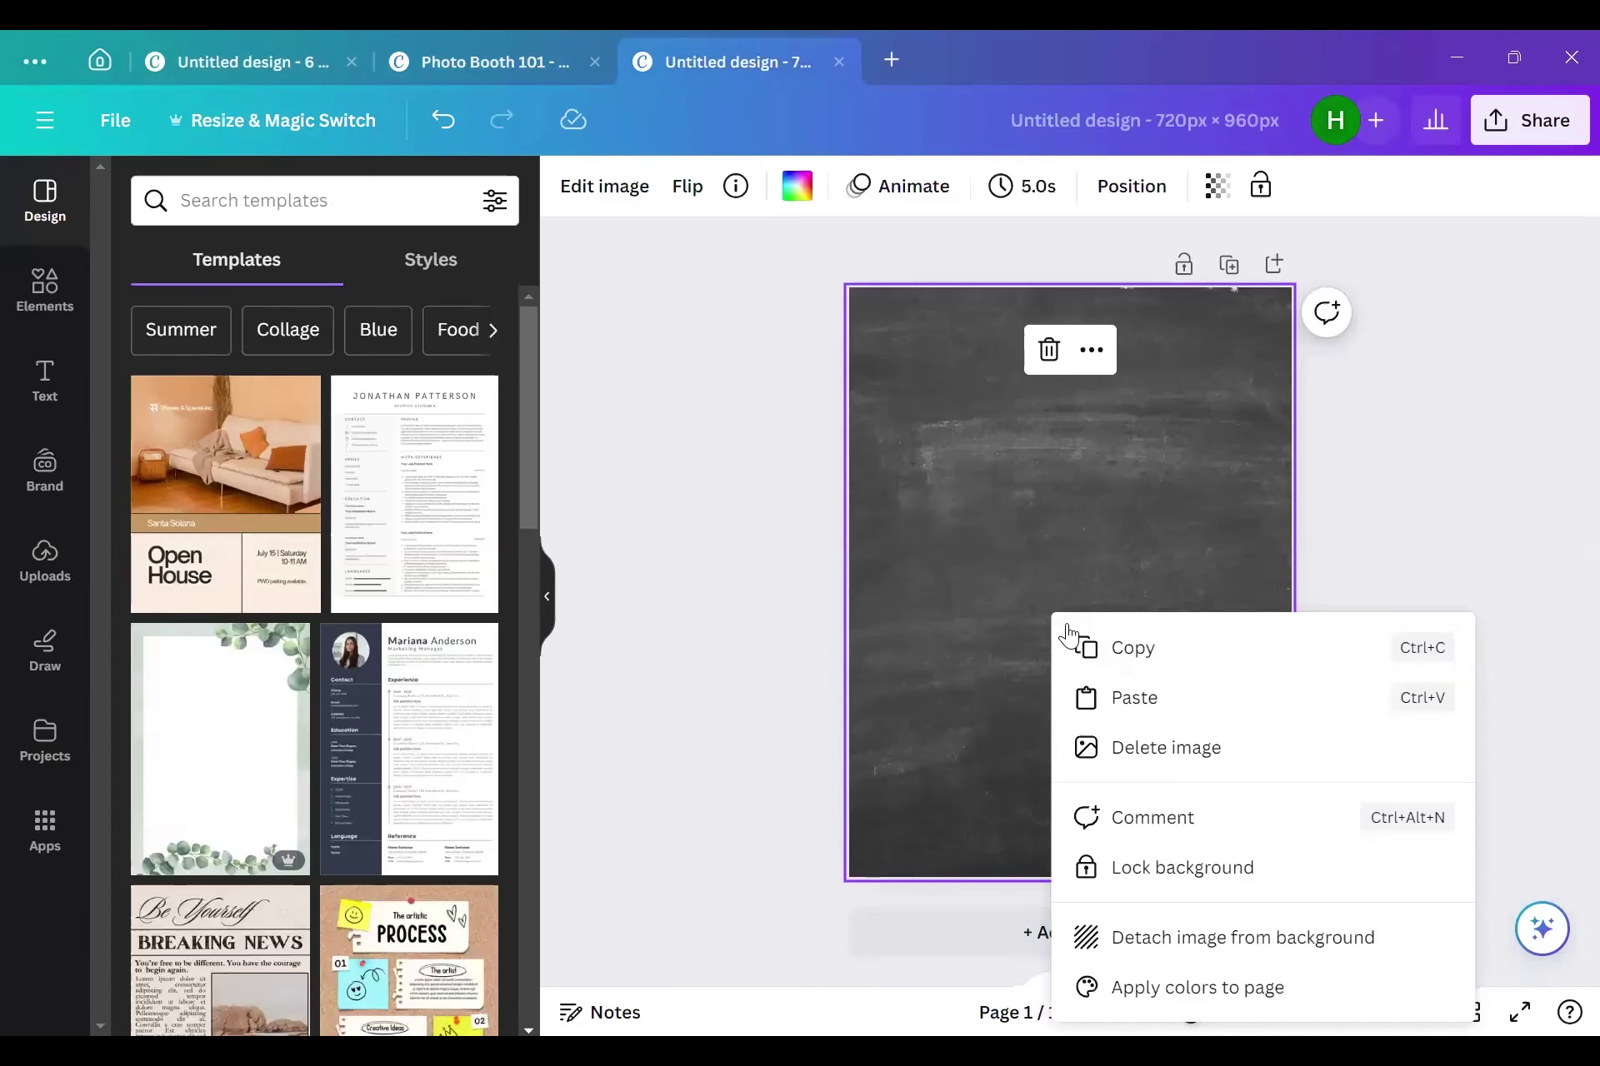
click(1135, 698)
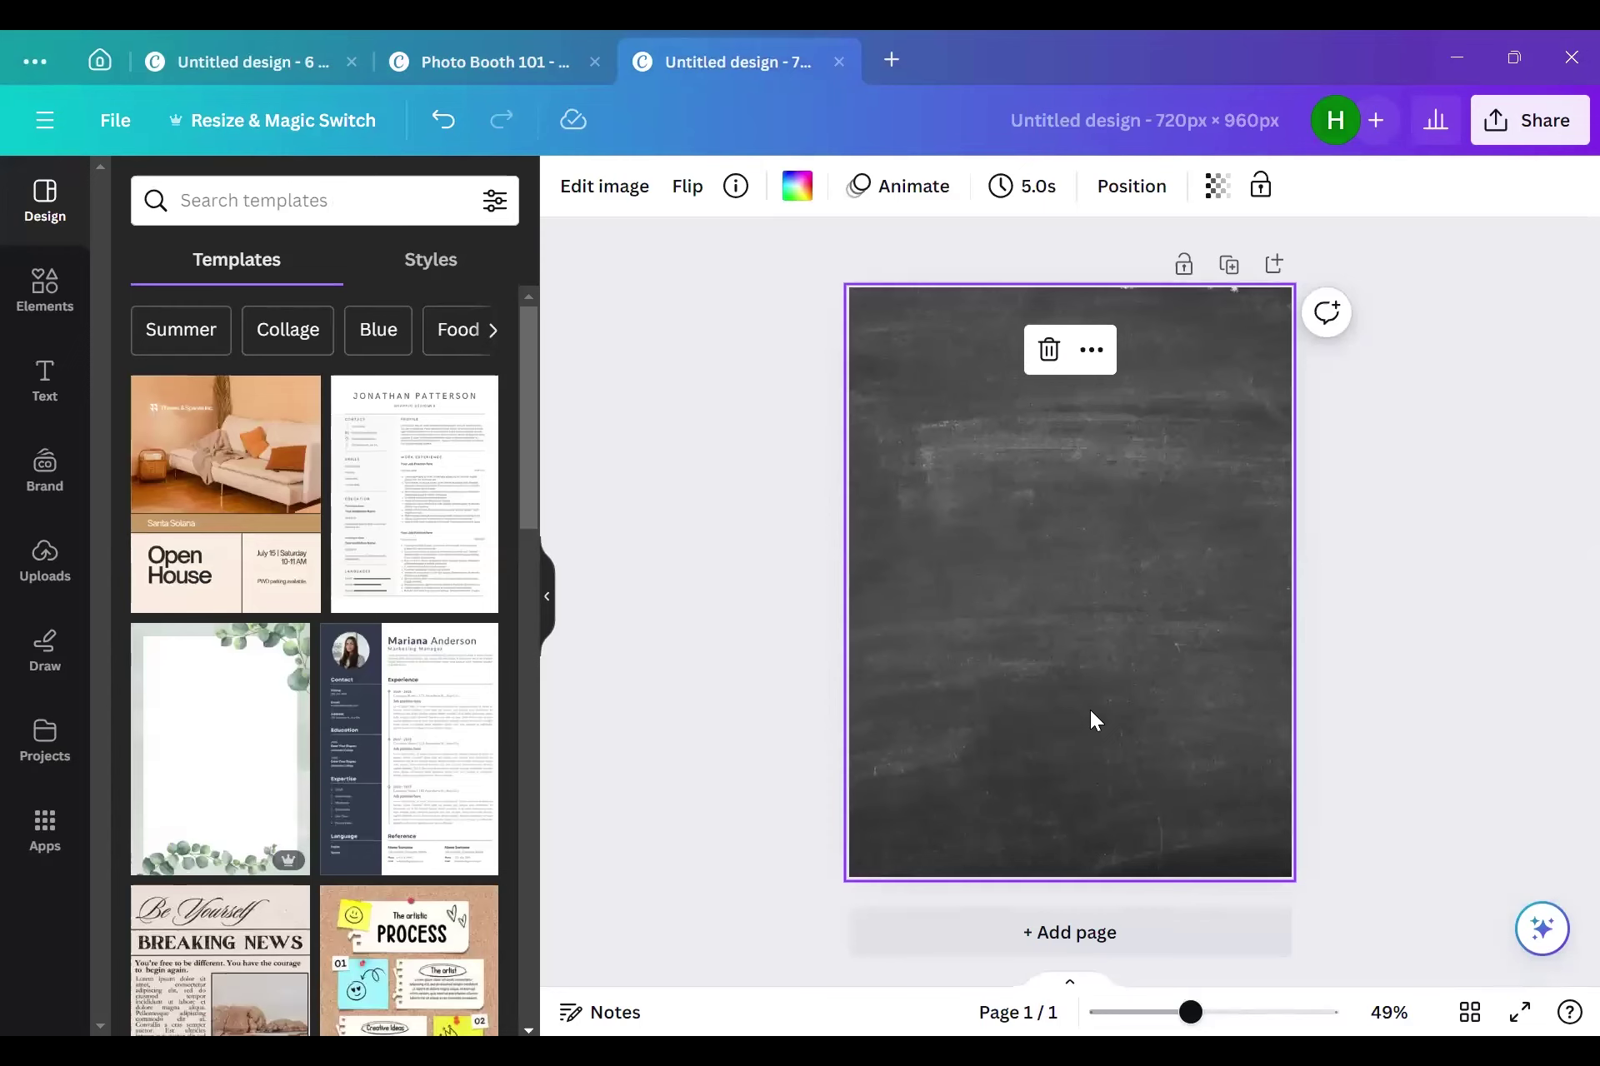
click(1373, 542)
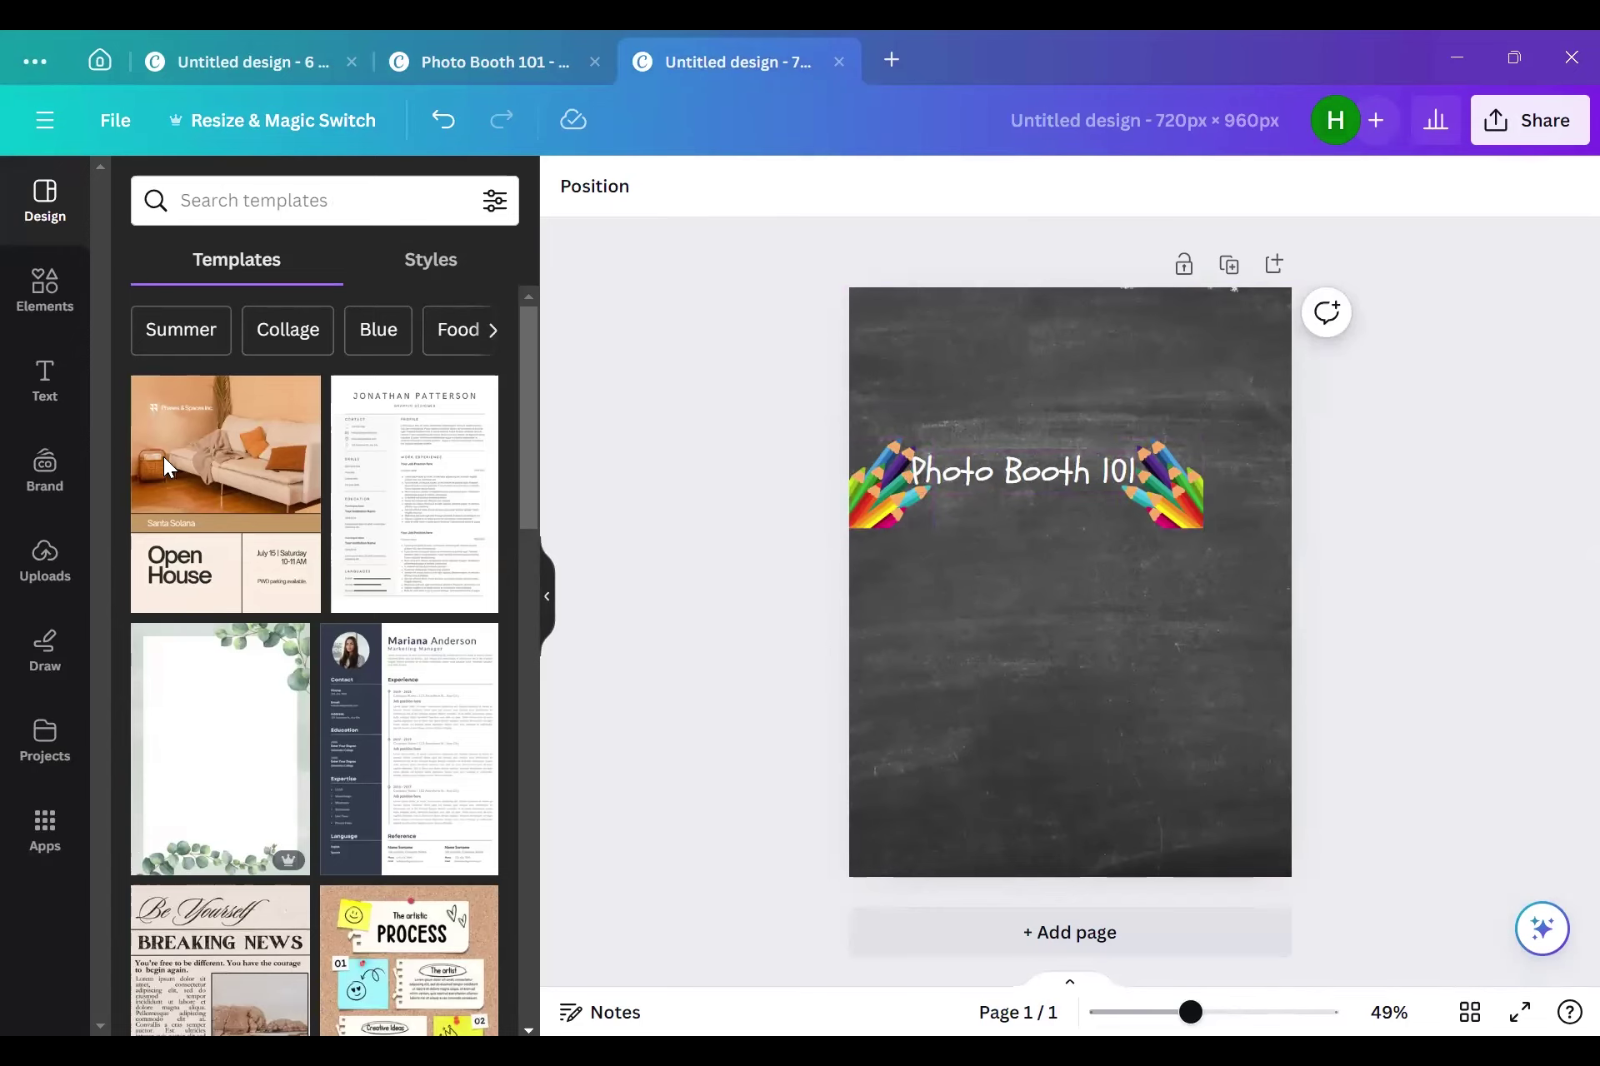
Step: Add a blank second page and move the pencils and heading from page 1 onto it
click(1109, 952)
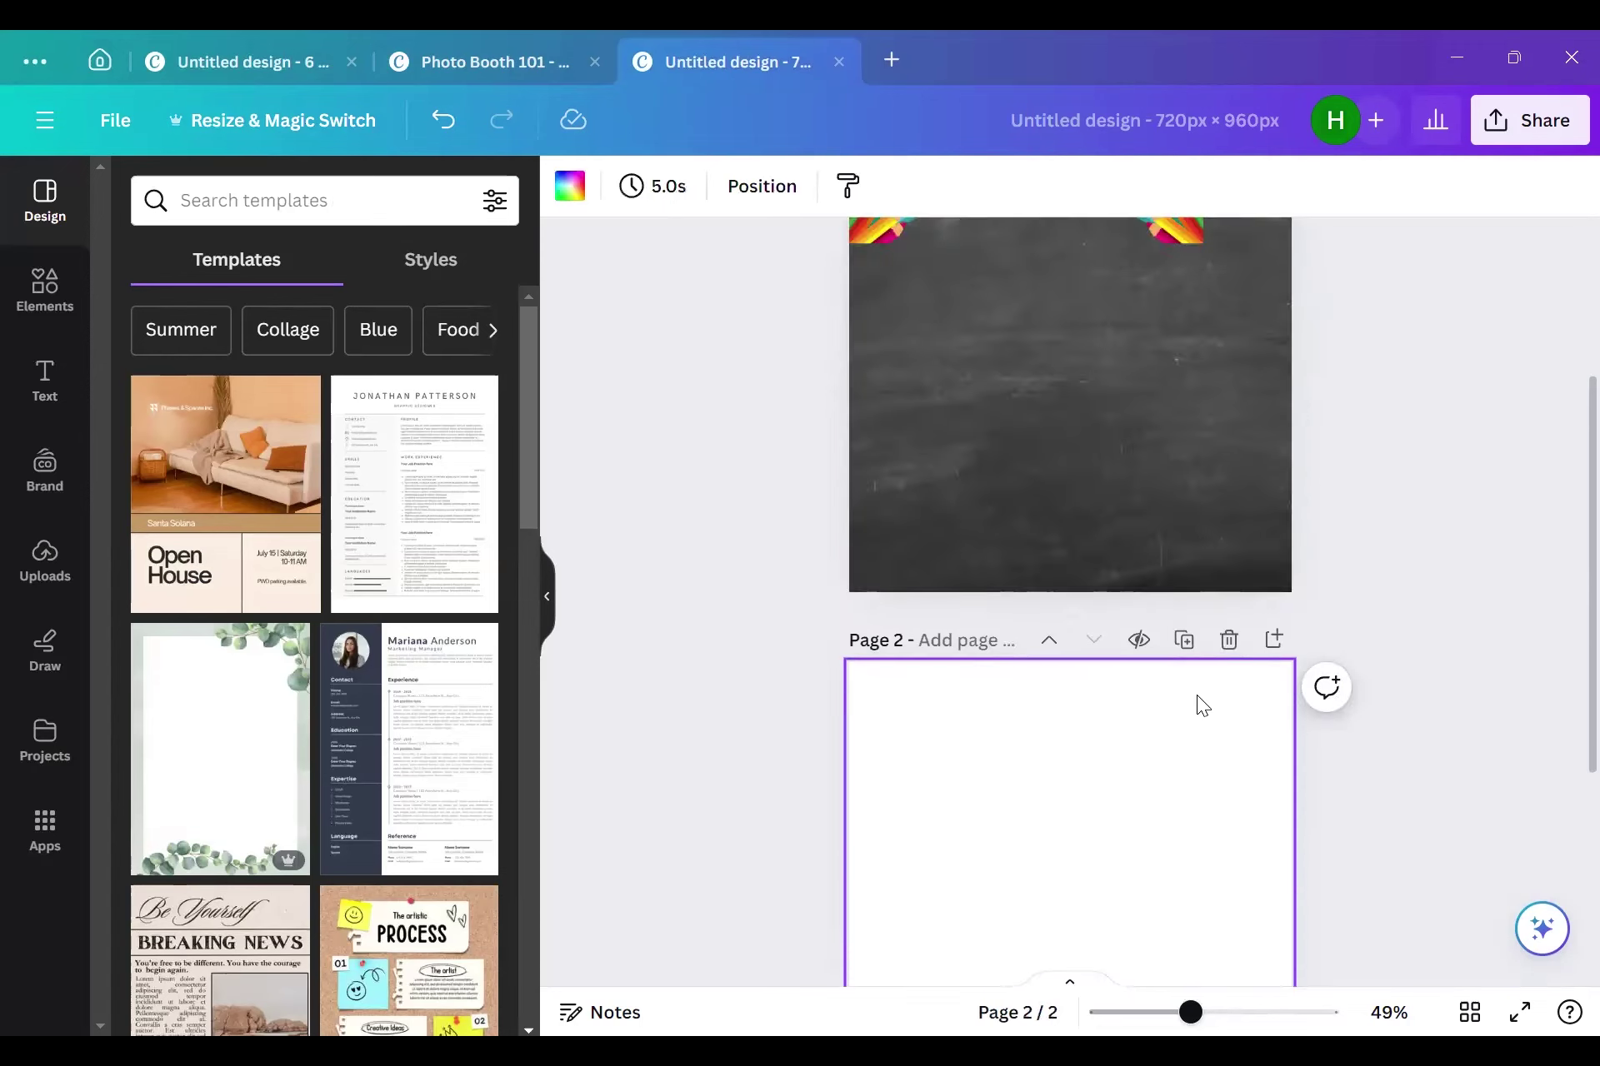
scroll(1344, 508, up, 4)
drag(1452, 399, 845, 588)
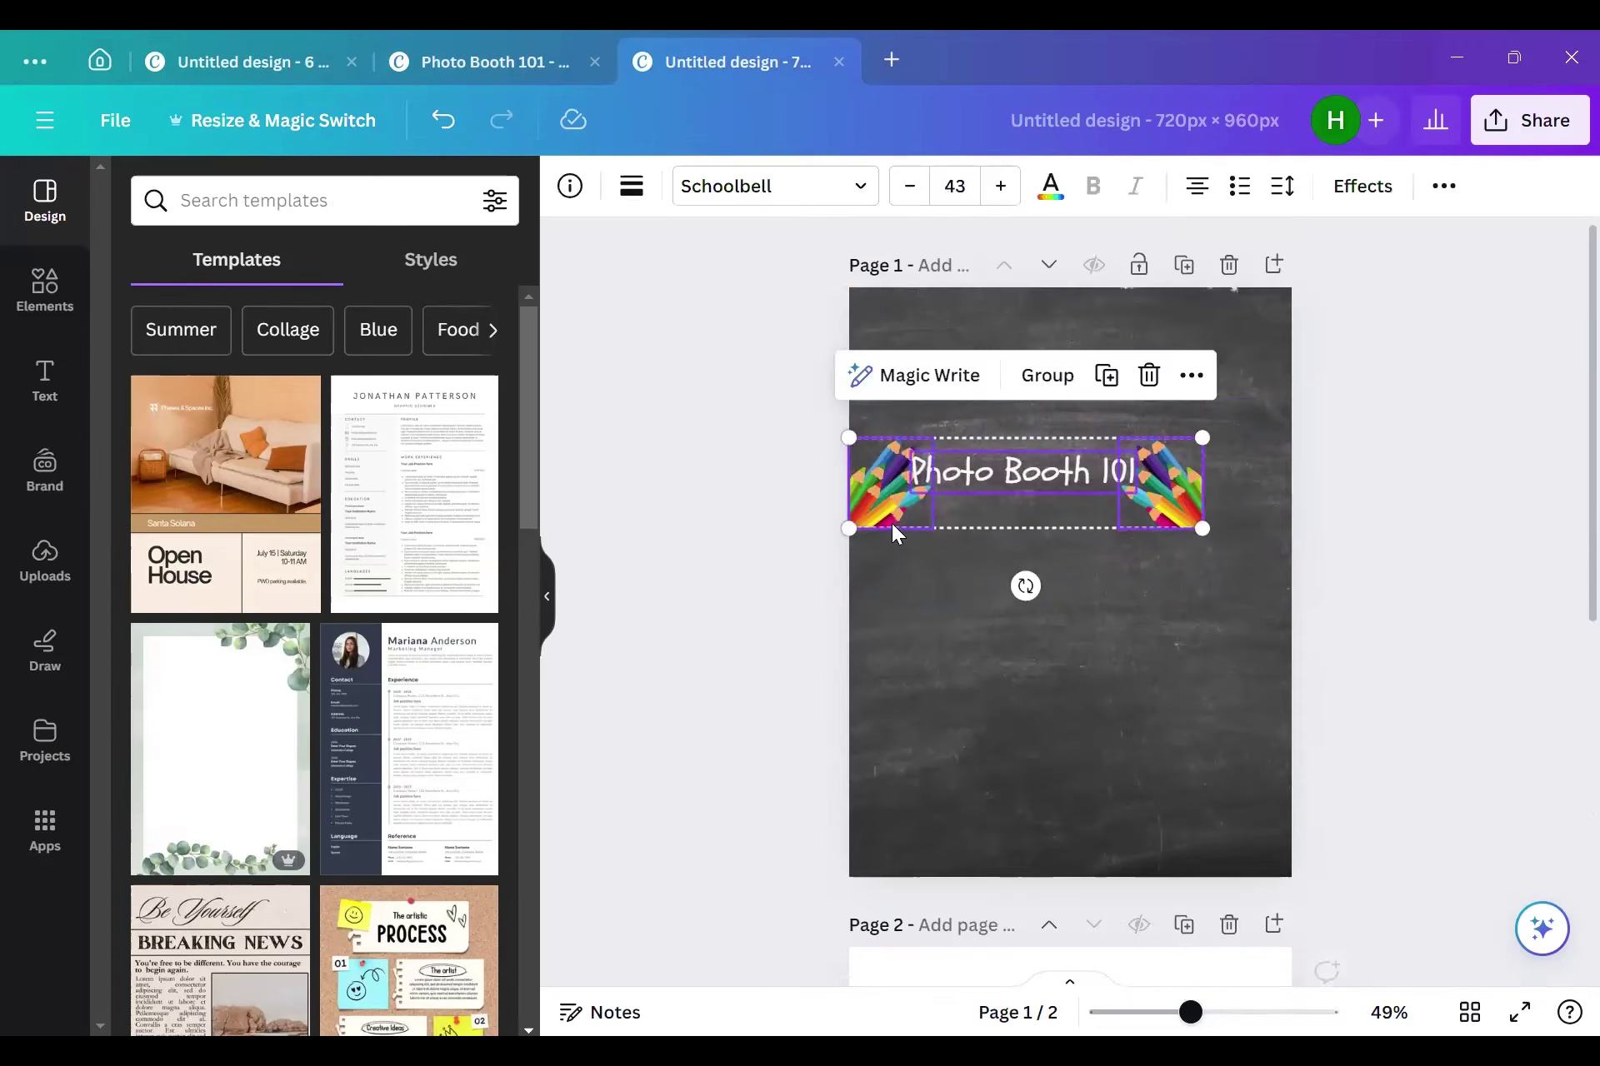
mouse_move(895, 492)
mouse_down()
mouse_move(958, 938)
mouse_move(937, 977)
mouse_move(958, 720)
mouse_move(950, 800)
mouse_up()
click(1404, 507)
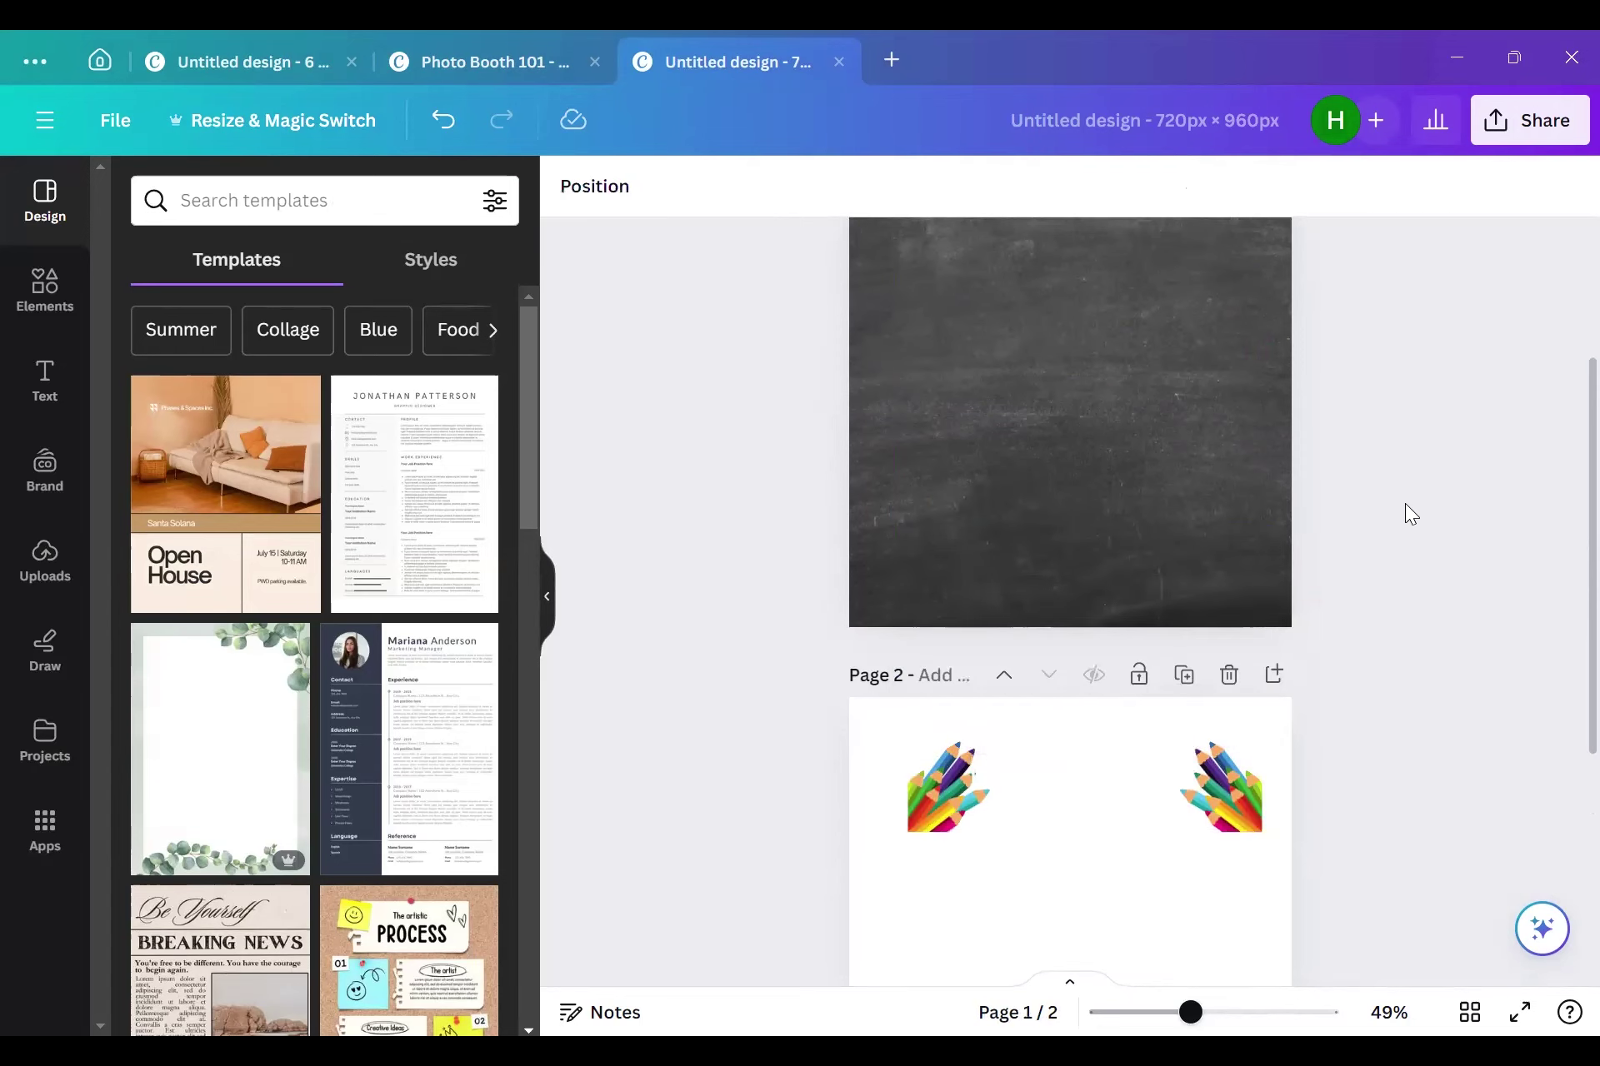
Step: Detach the chalkboard image from the background of page 1
scroll(1333, 566, up, 3)
click(1103, 601)
right_click(1102, 600)
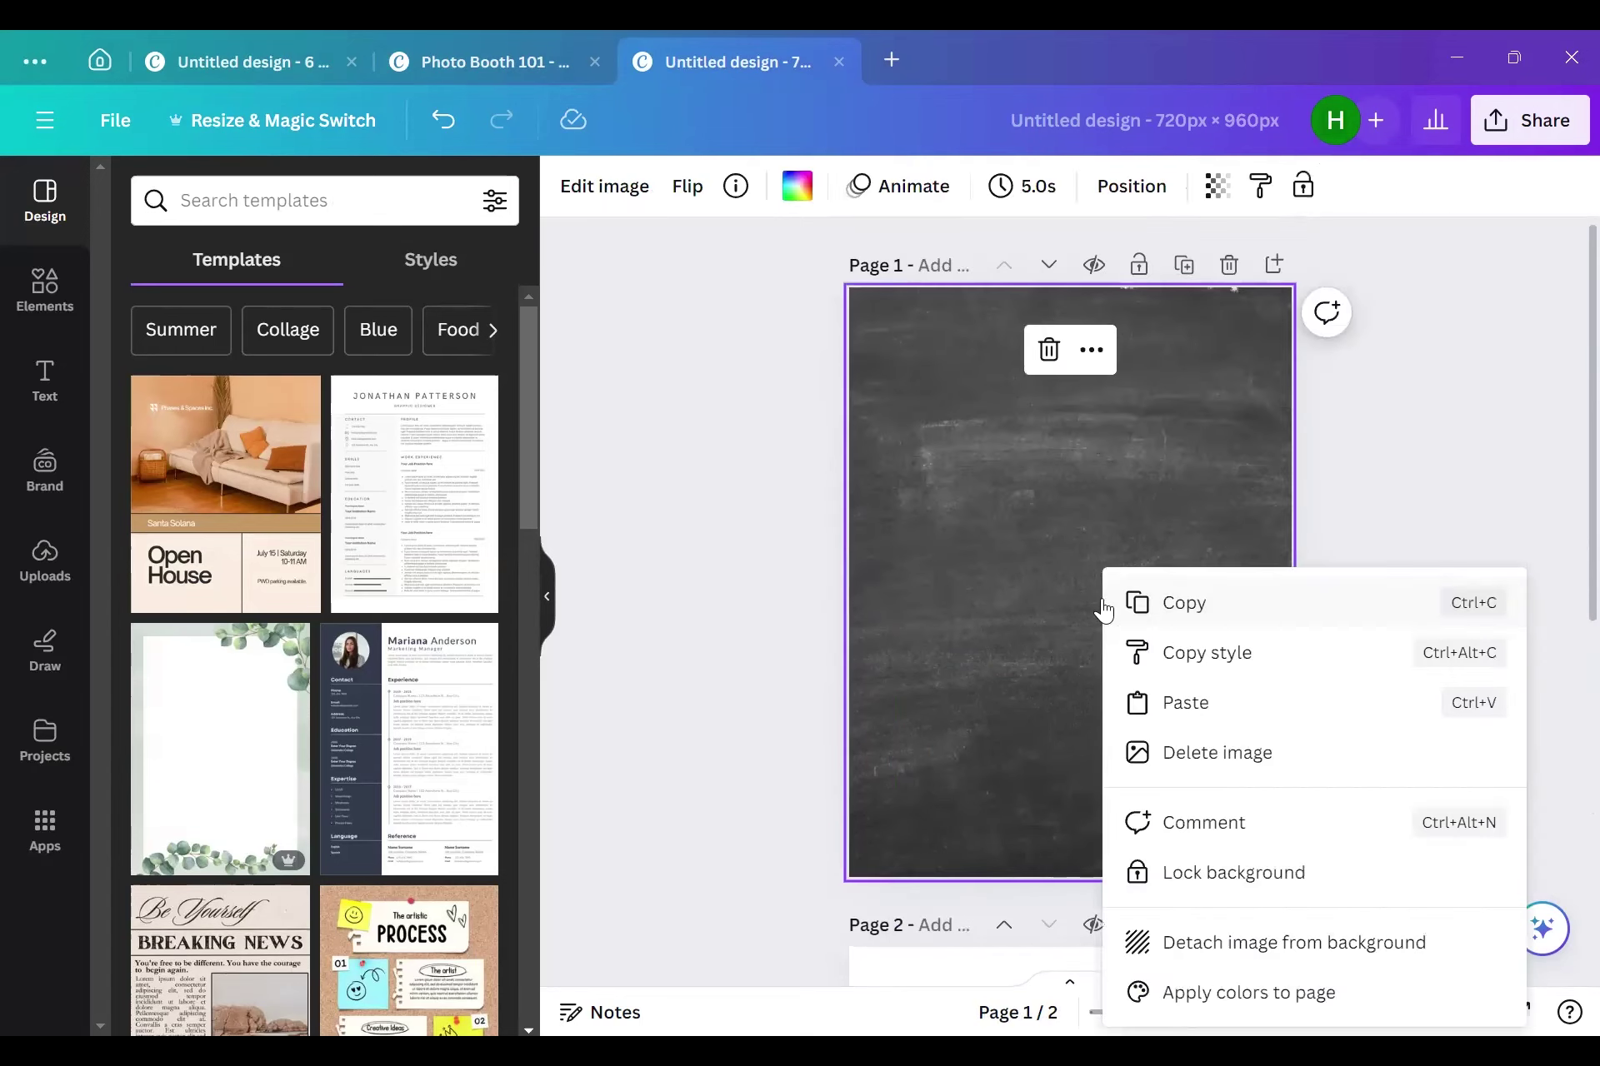
click(1233, 944)
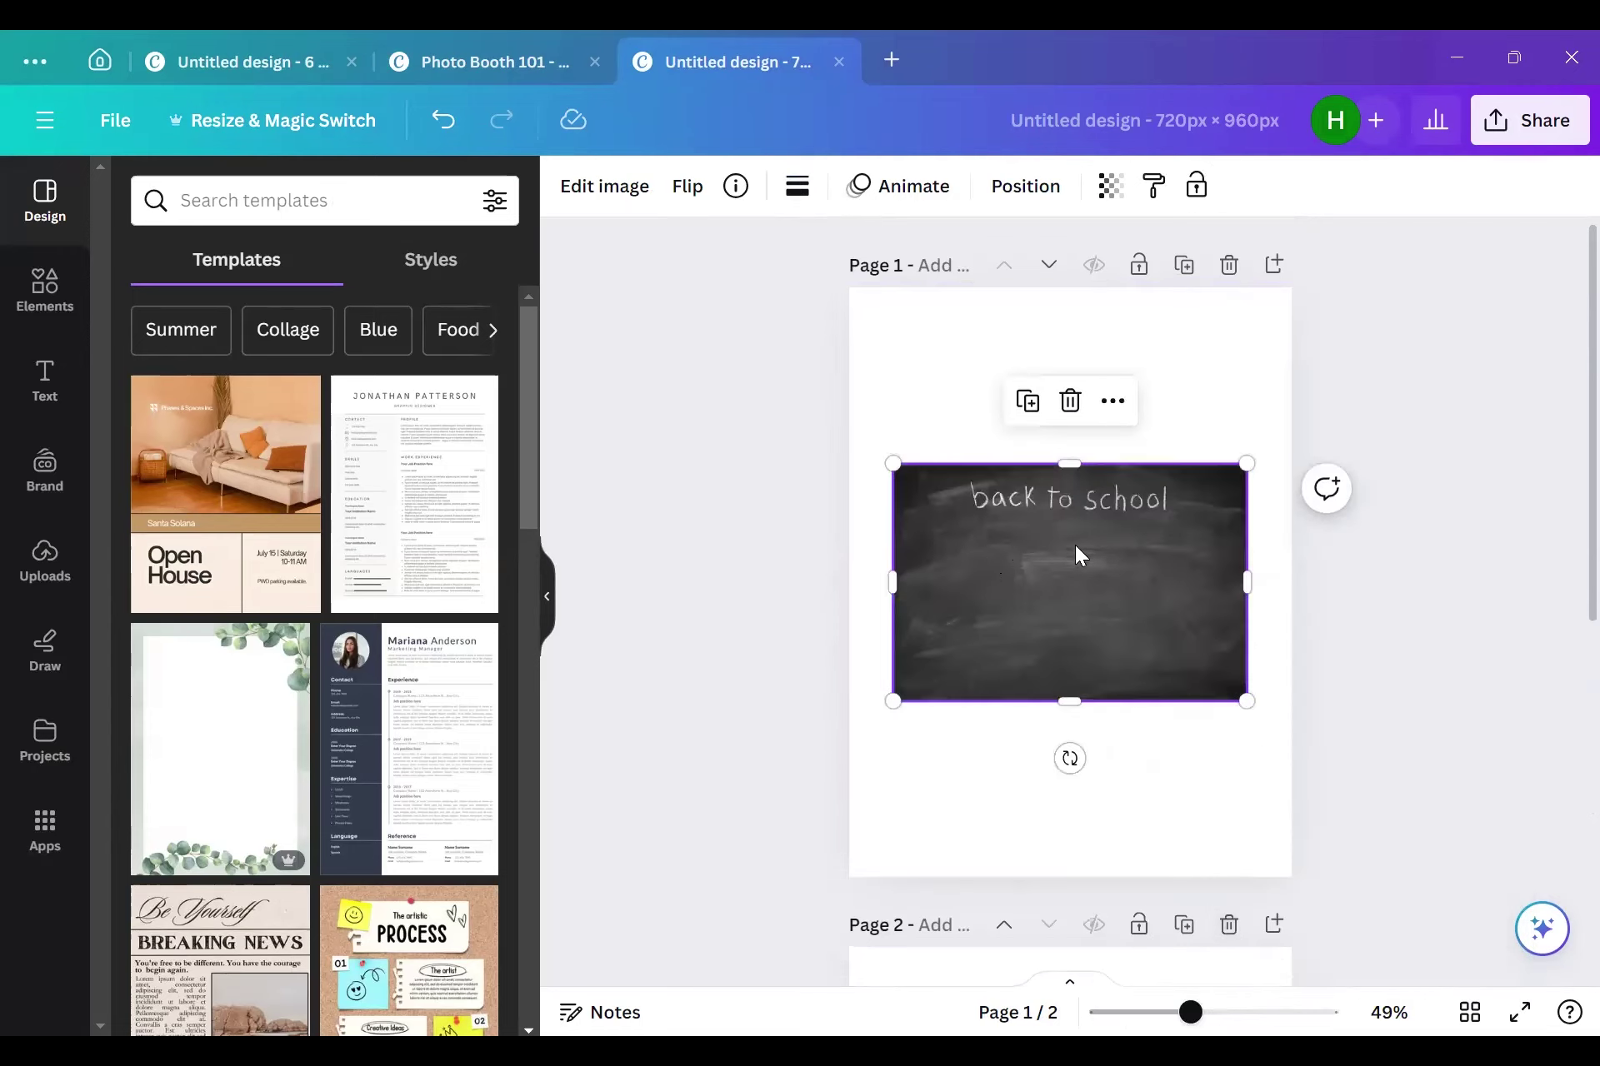
Step: Move the detached chalkboard image to the upper-left page corner and stretch it to cover all of page 1
drag(1068, 518, 1032, 377)
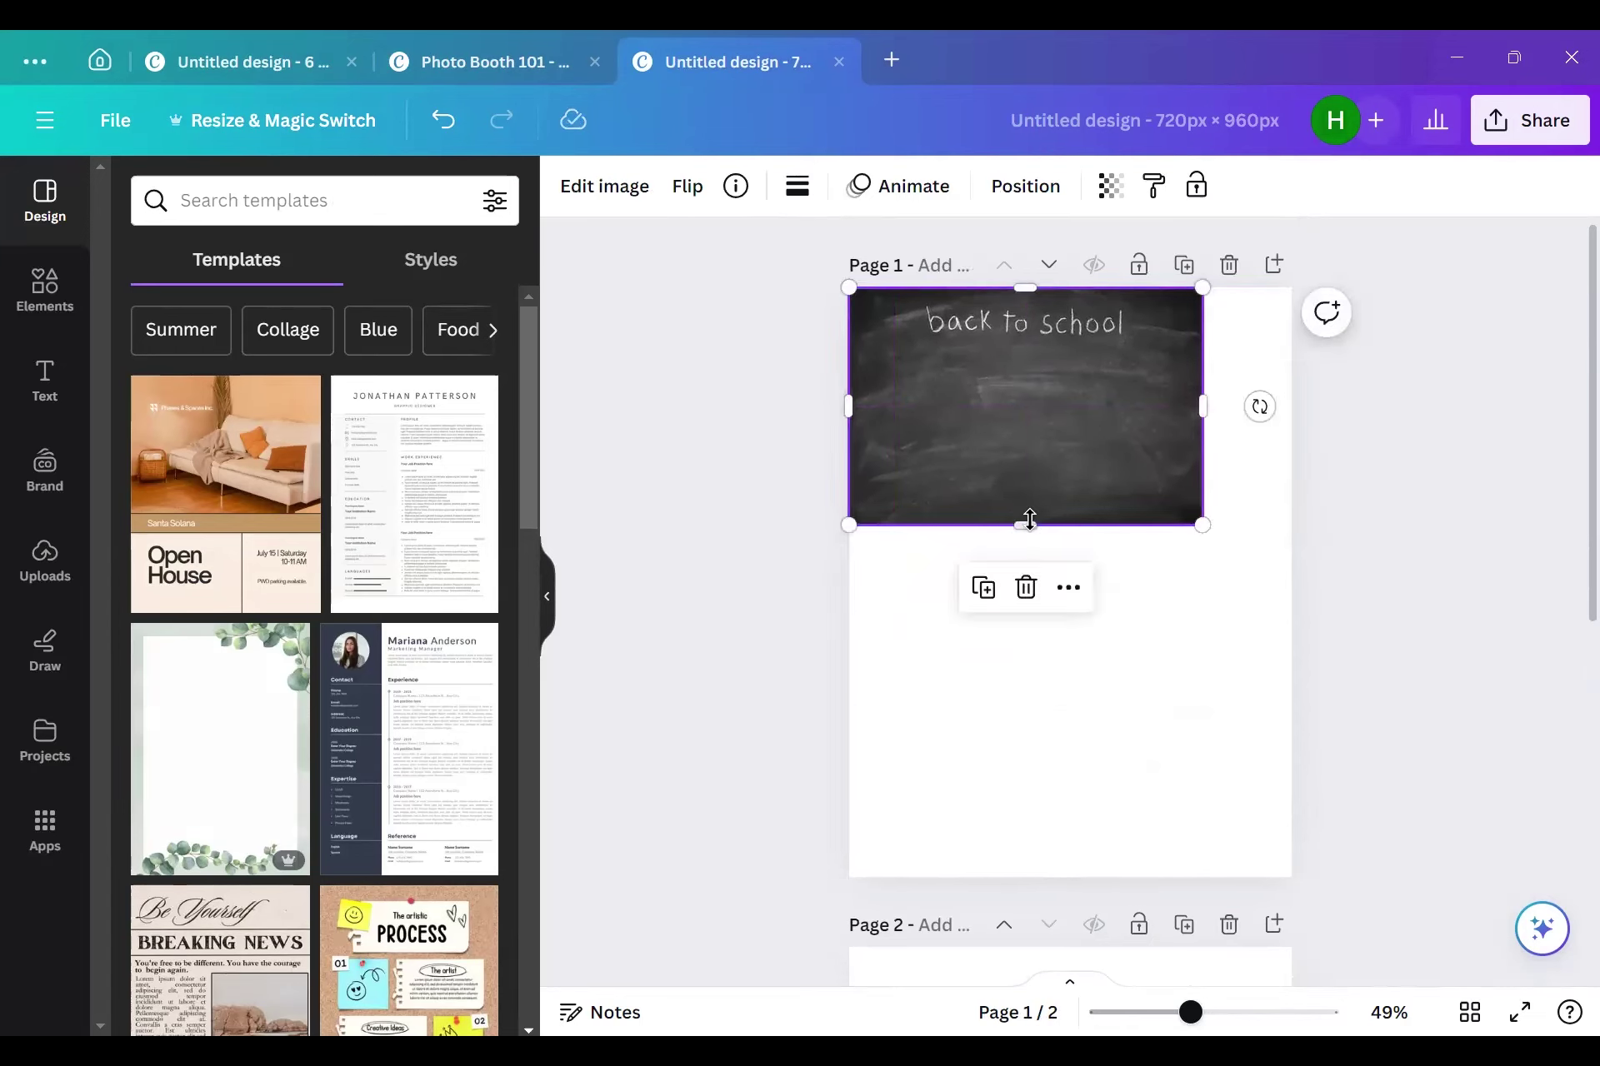
drag(1025, 455, 1054, 871)
mouse_move(1056, 740)
mouse_down()
mouse_move(1075, 736)
mouse_move(1054, 739)
mouse_up()
drag(1032, 282, 1033, 183)
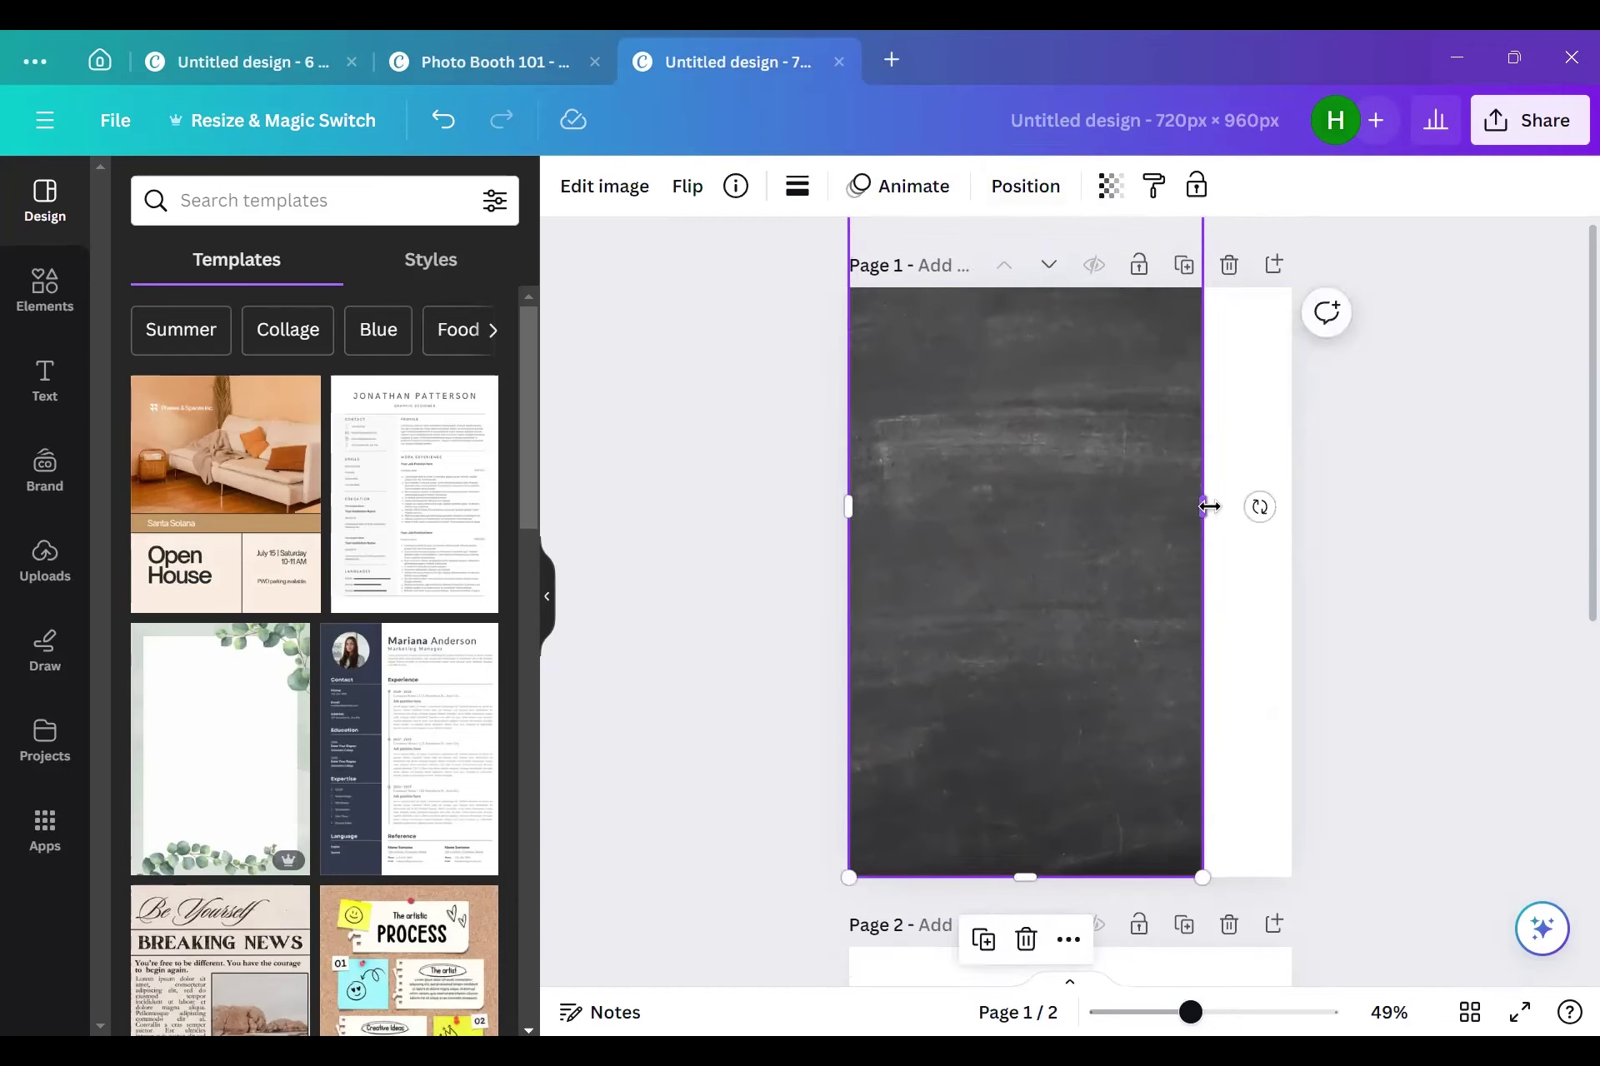
drag(1228, 511, 1303, 501)
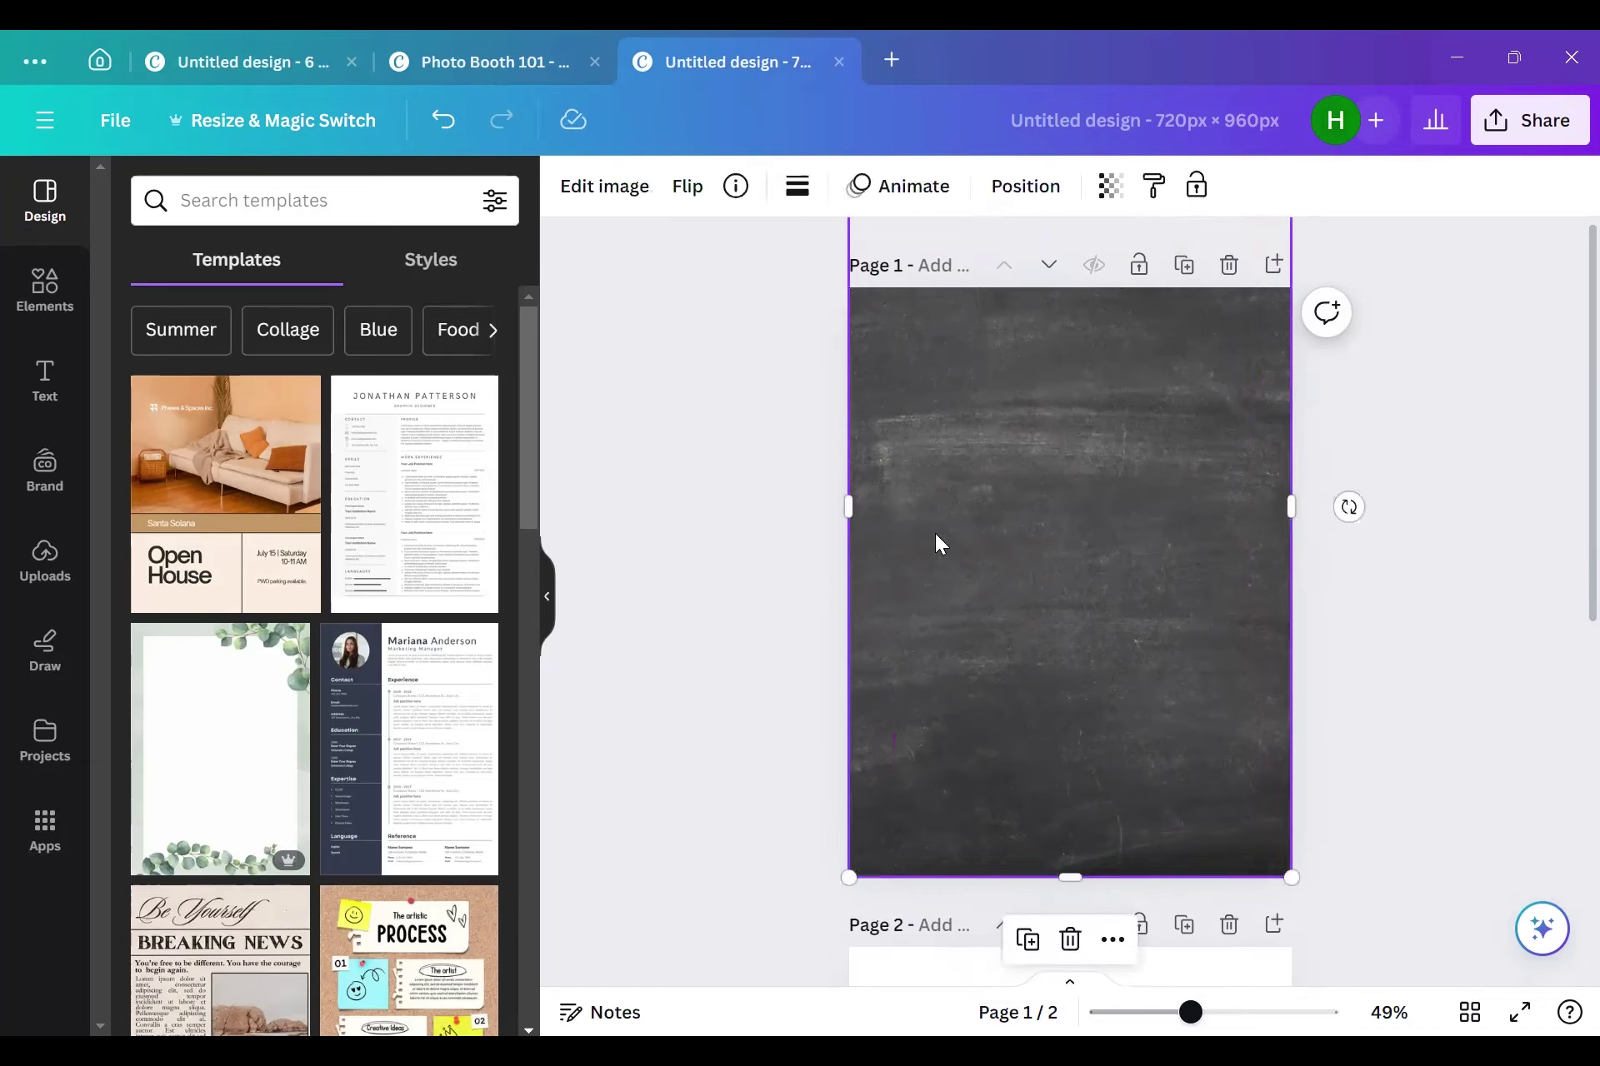
Step: Duplicate the full-page chalkboard image twice, move the last copy aside and delete that extra copy
key(shift+Right)
key(shift+Down)
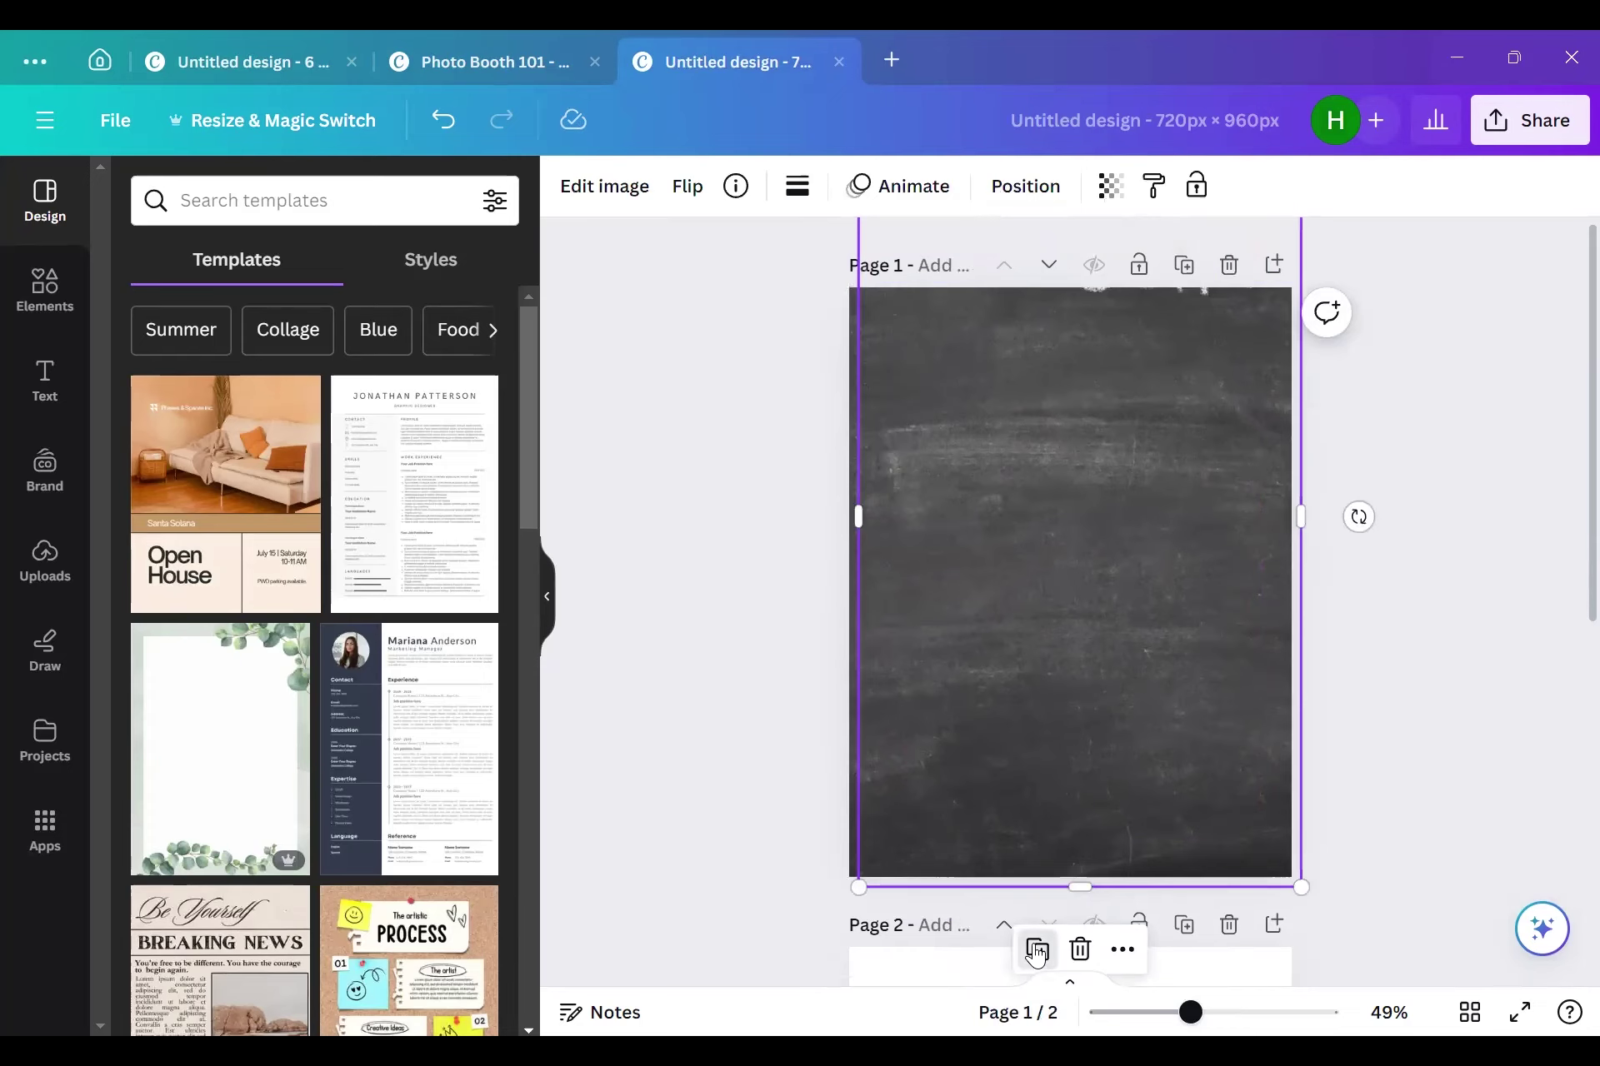
key(shift+Right)
key(shift+Down)
drag(1112, 530, 1323, 491)
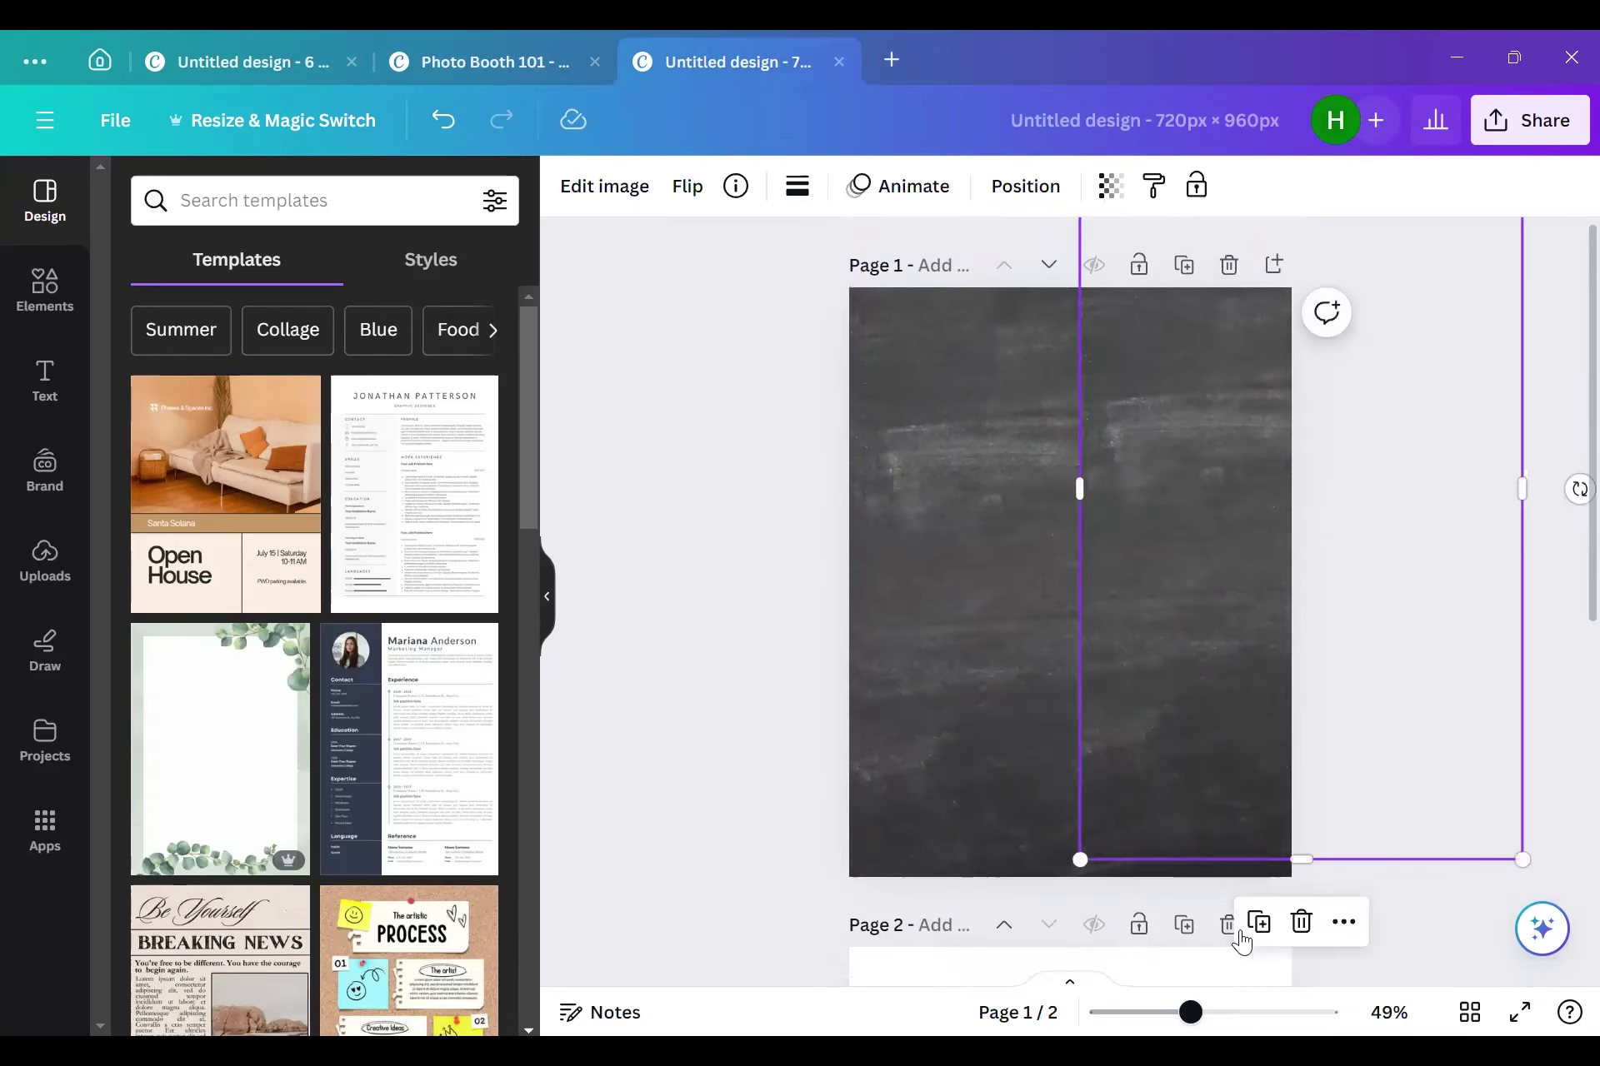
click(1300, 922)
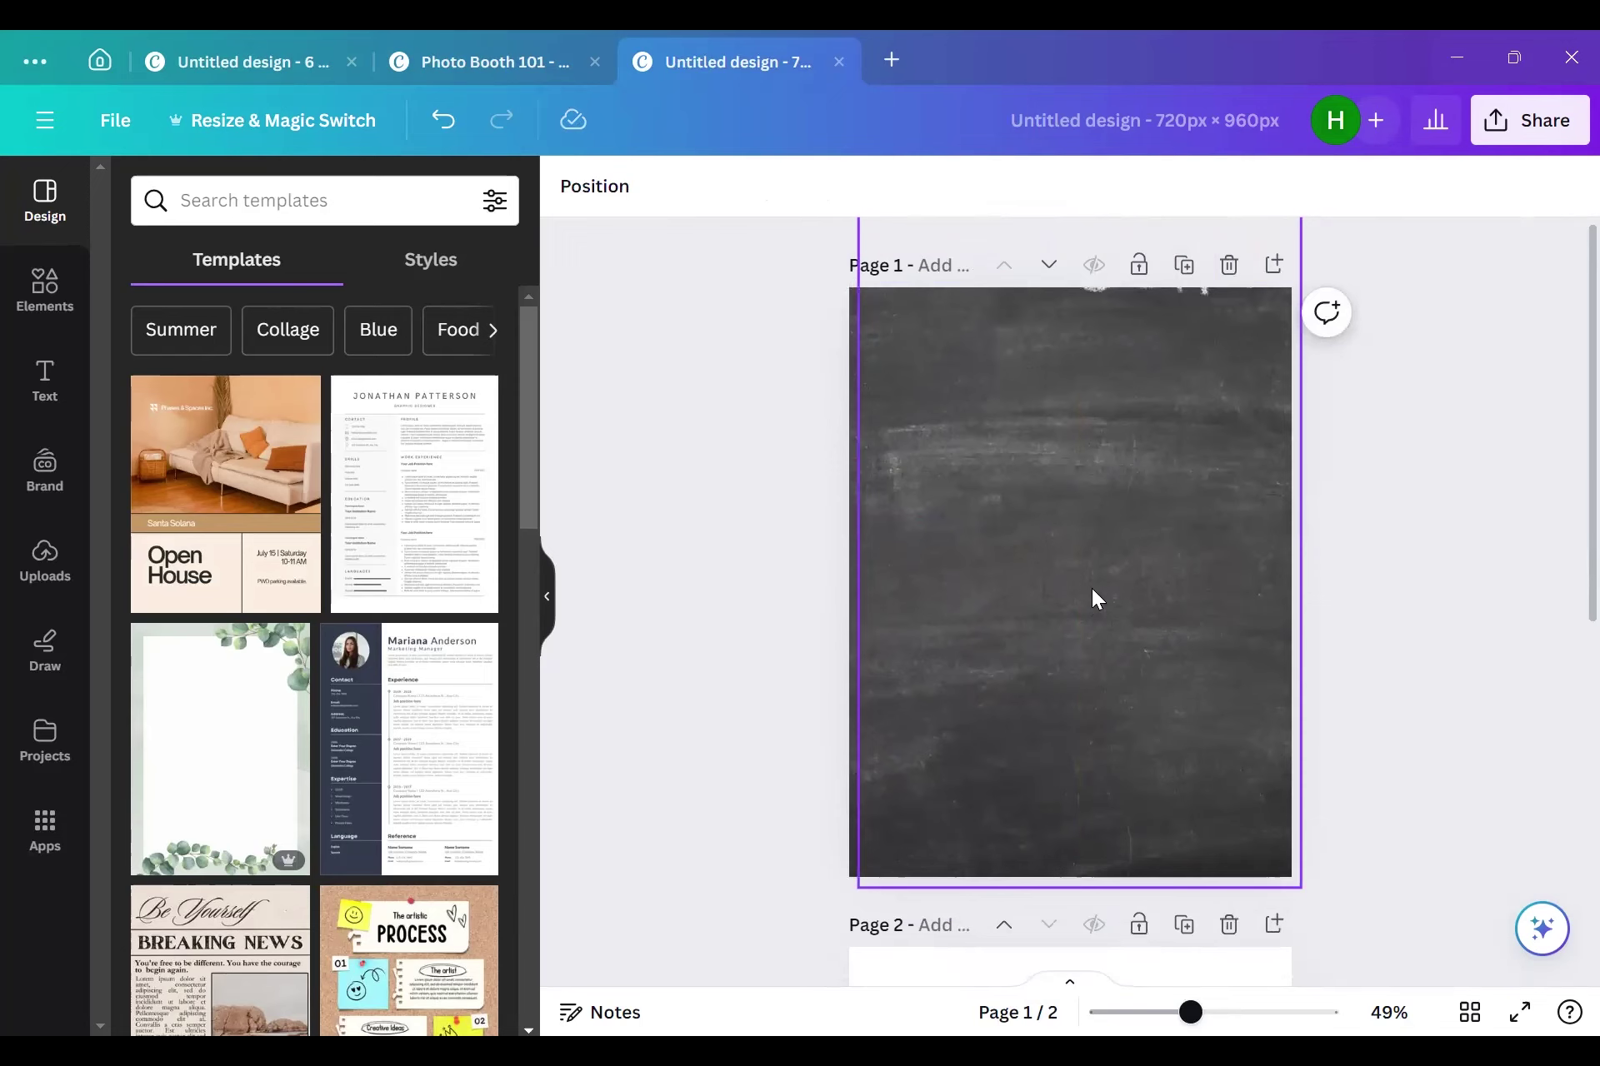
Step: Align the duplicated chalkboard image with the page and crop it to a narrow strip along the page's top edge
click(1091, 597)
drag(1091, 596, 1086, 574)
drag(1066, 877, 1057, 330)
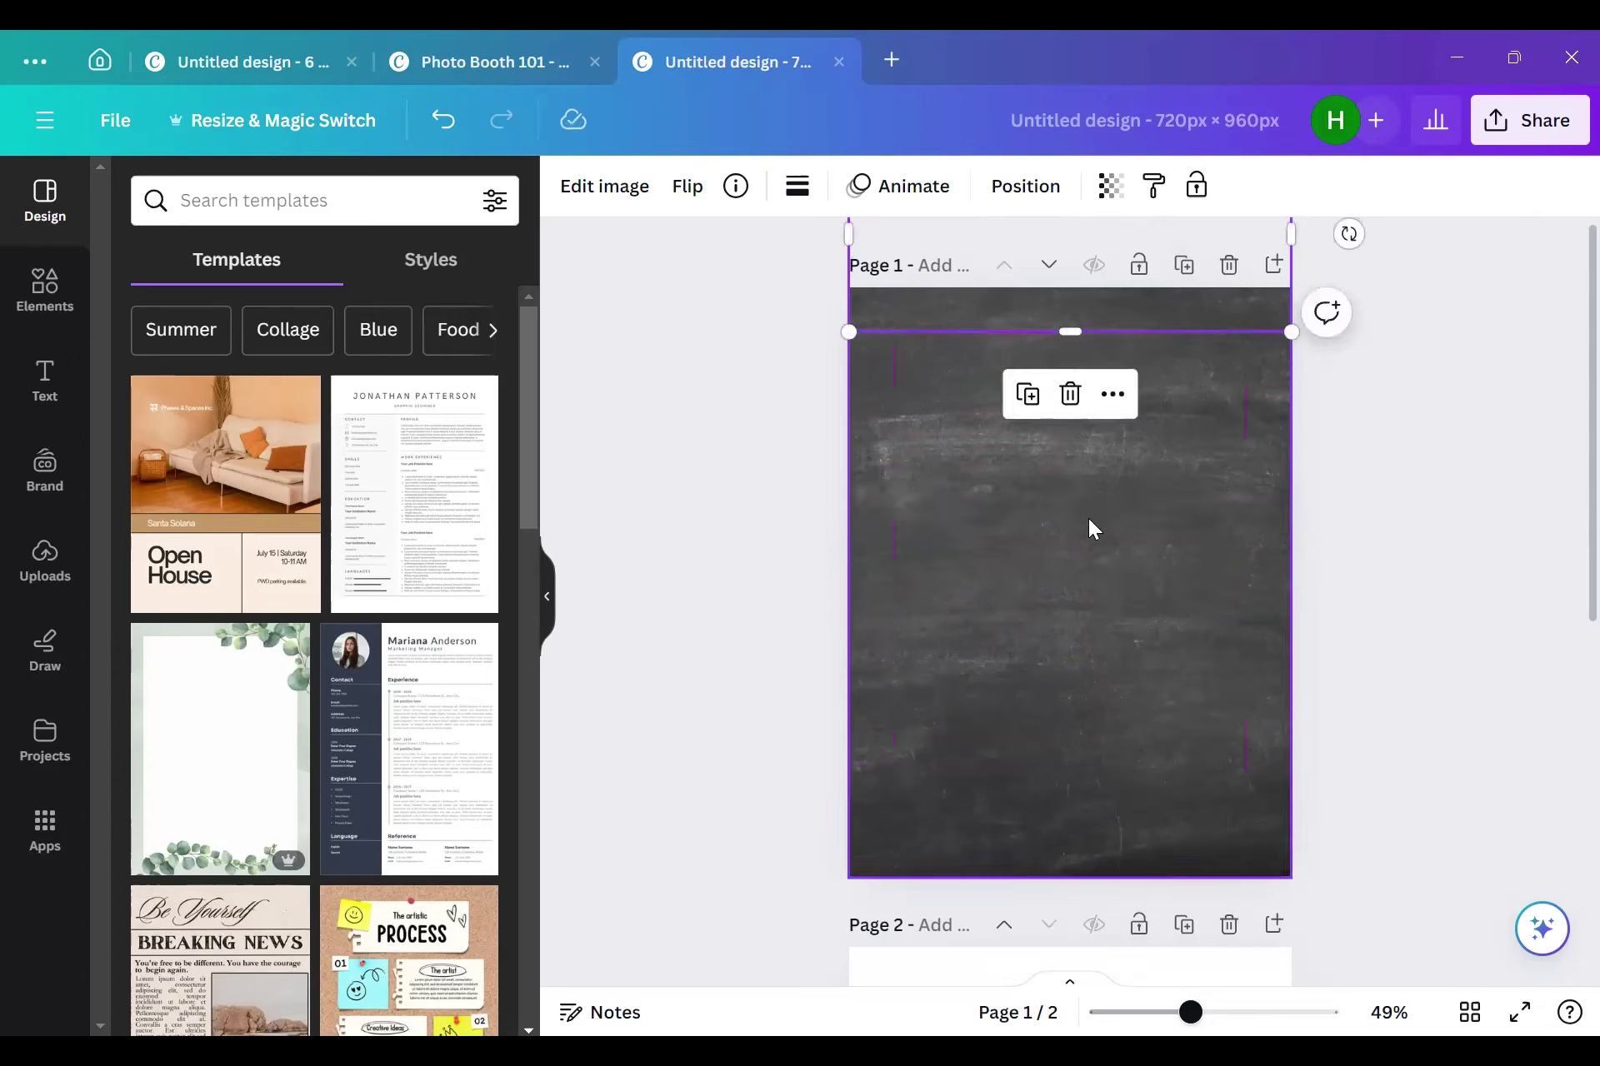
Step: Try cropping the full-page chalkboard image to a narrow strip along the page's right edge, and undo the crop
key(ctrl+z)
drag(850, 503, 1249, 511)
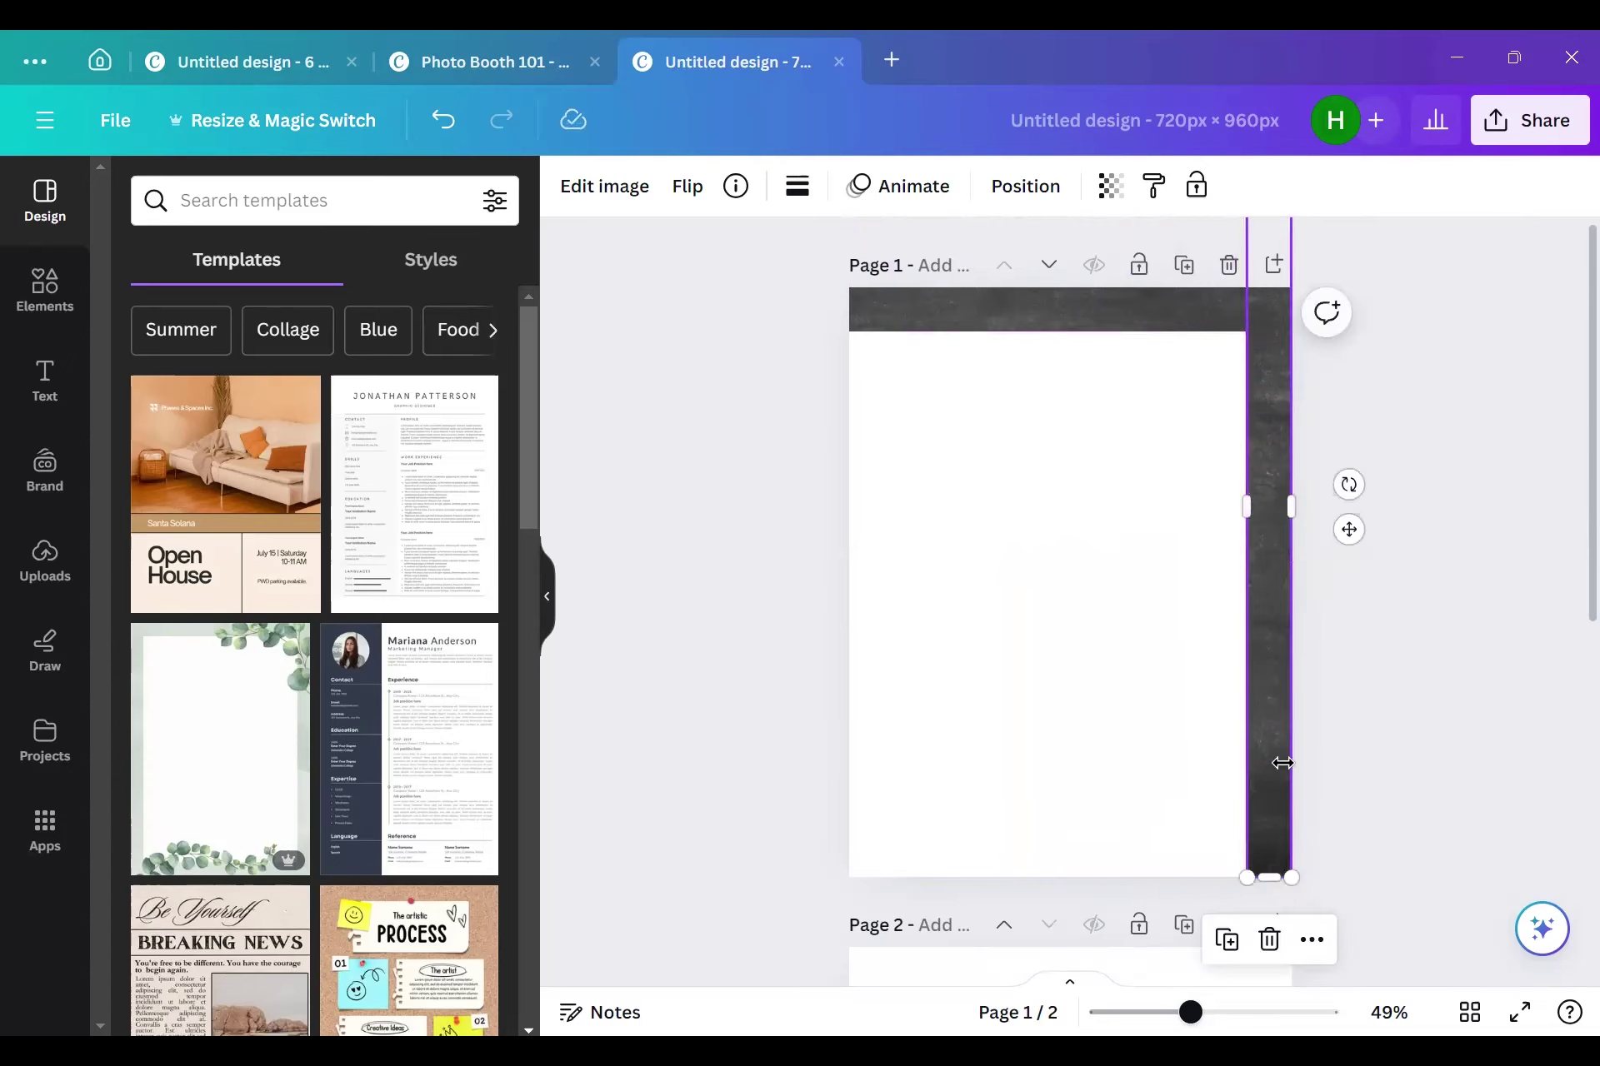
click(442, 125)
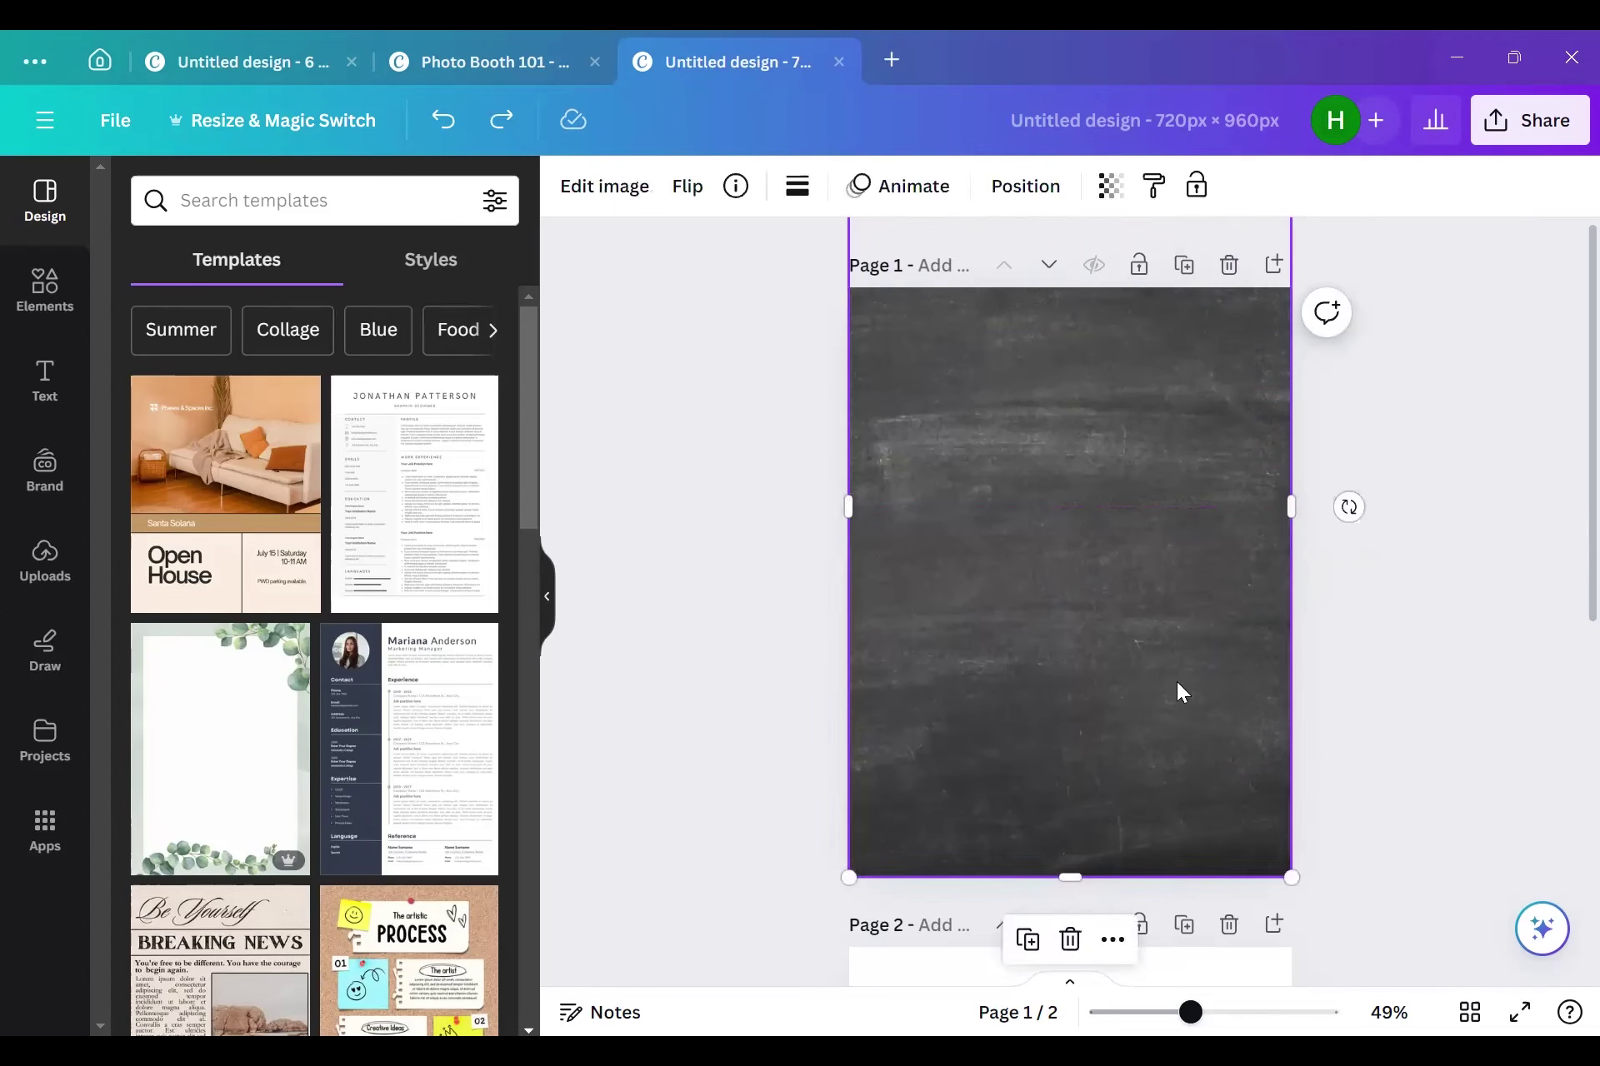
Step: Duplicate the full-page chalkboard image, align the copy with the page and crop one to a narrow strip along the right edge
click(1029, 940)
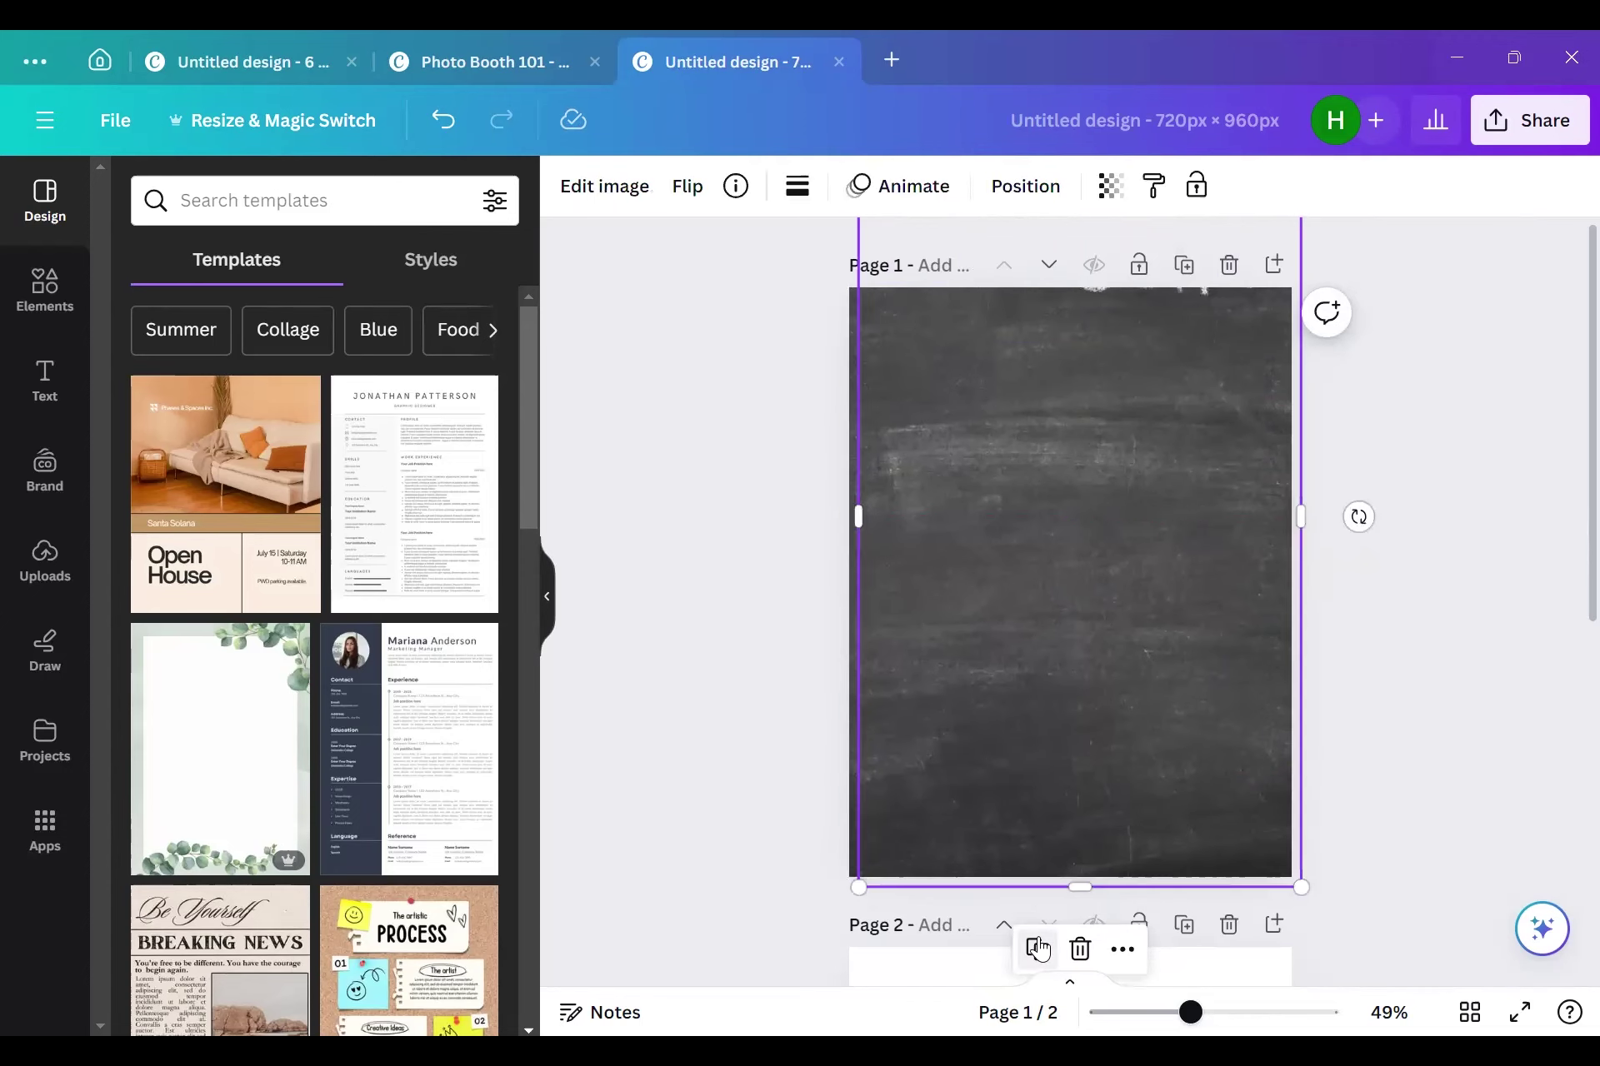
drag(1114, 657, 1087, 627)
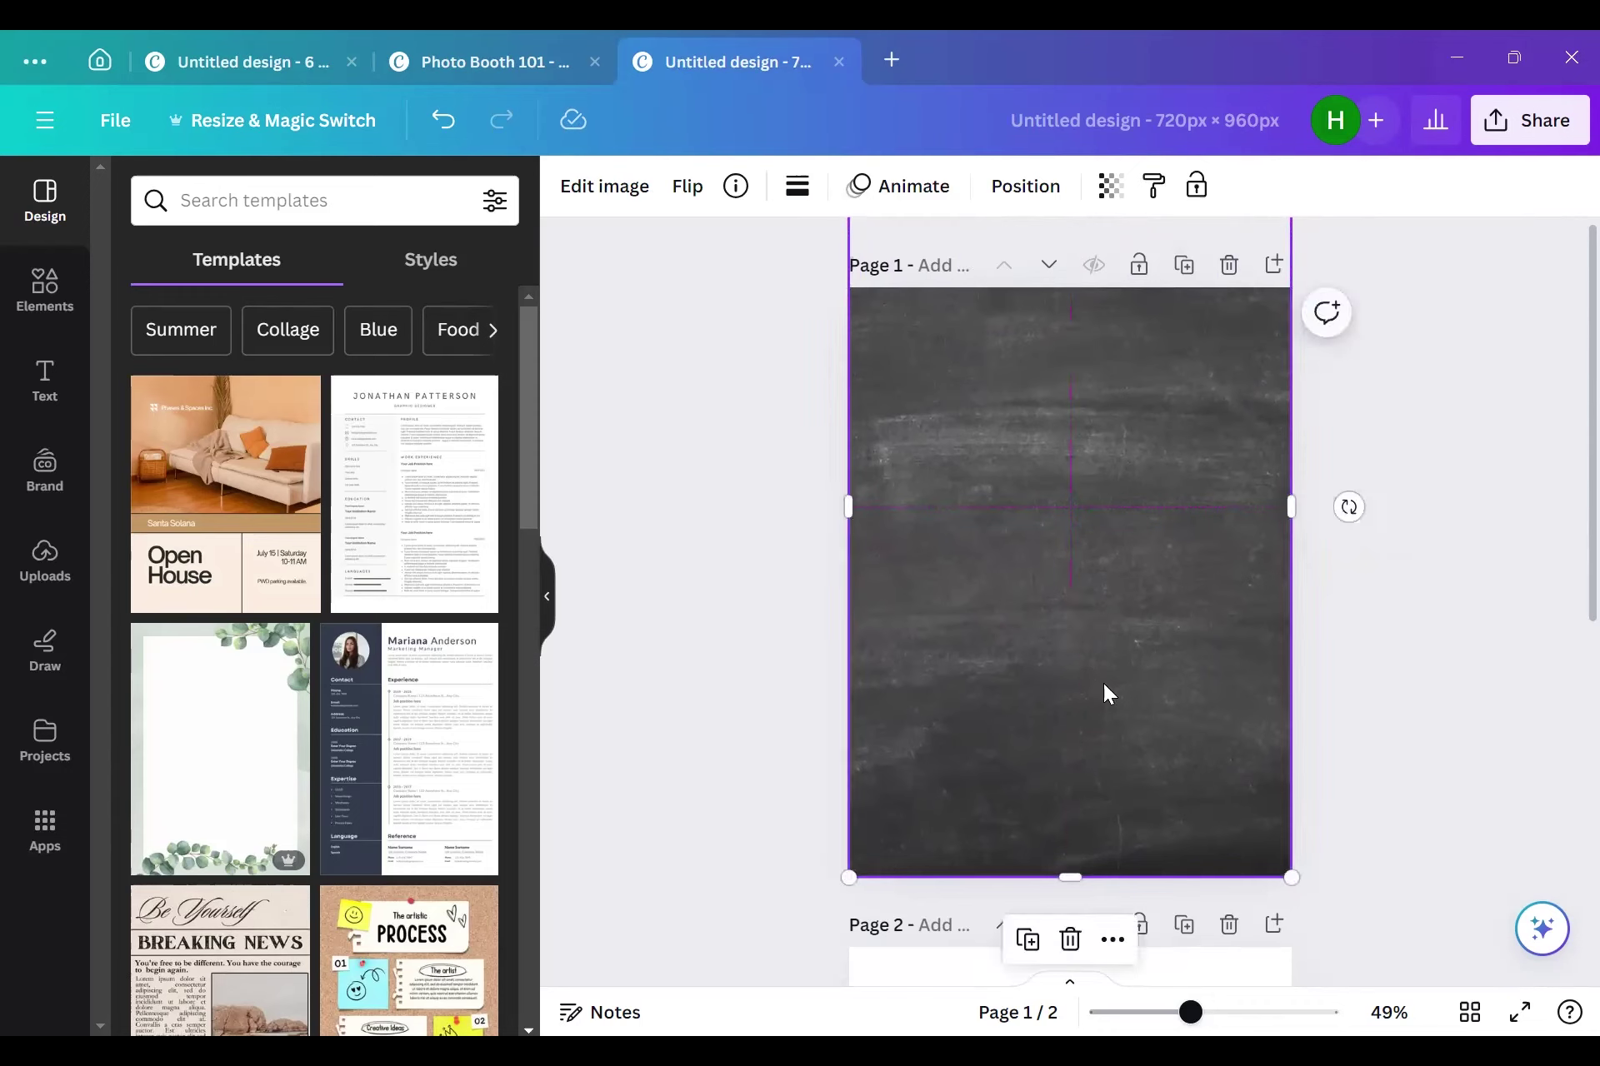
click(1391, 698)
click(893, 518)
drag(846, 516, 1246, 509)
Step: Align another full-page chalkboard copy with page 1 and crop it to a narrow strip along the left edge
click(1130, 535)
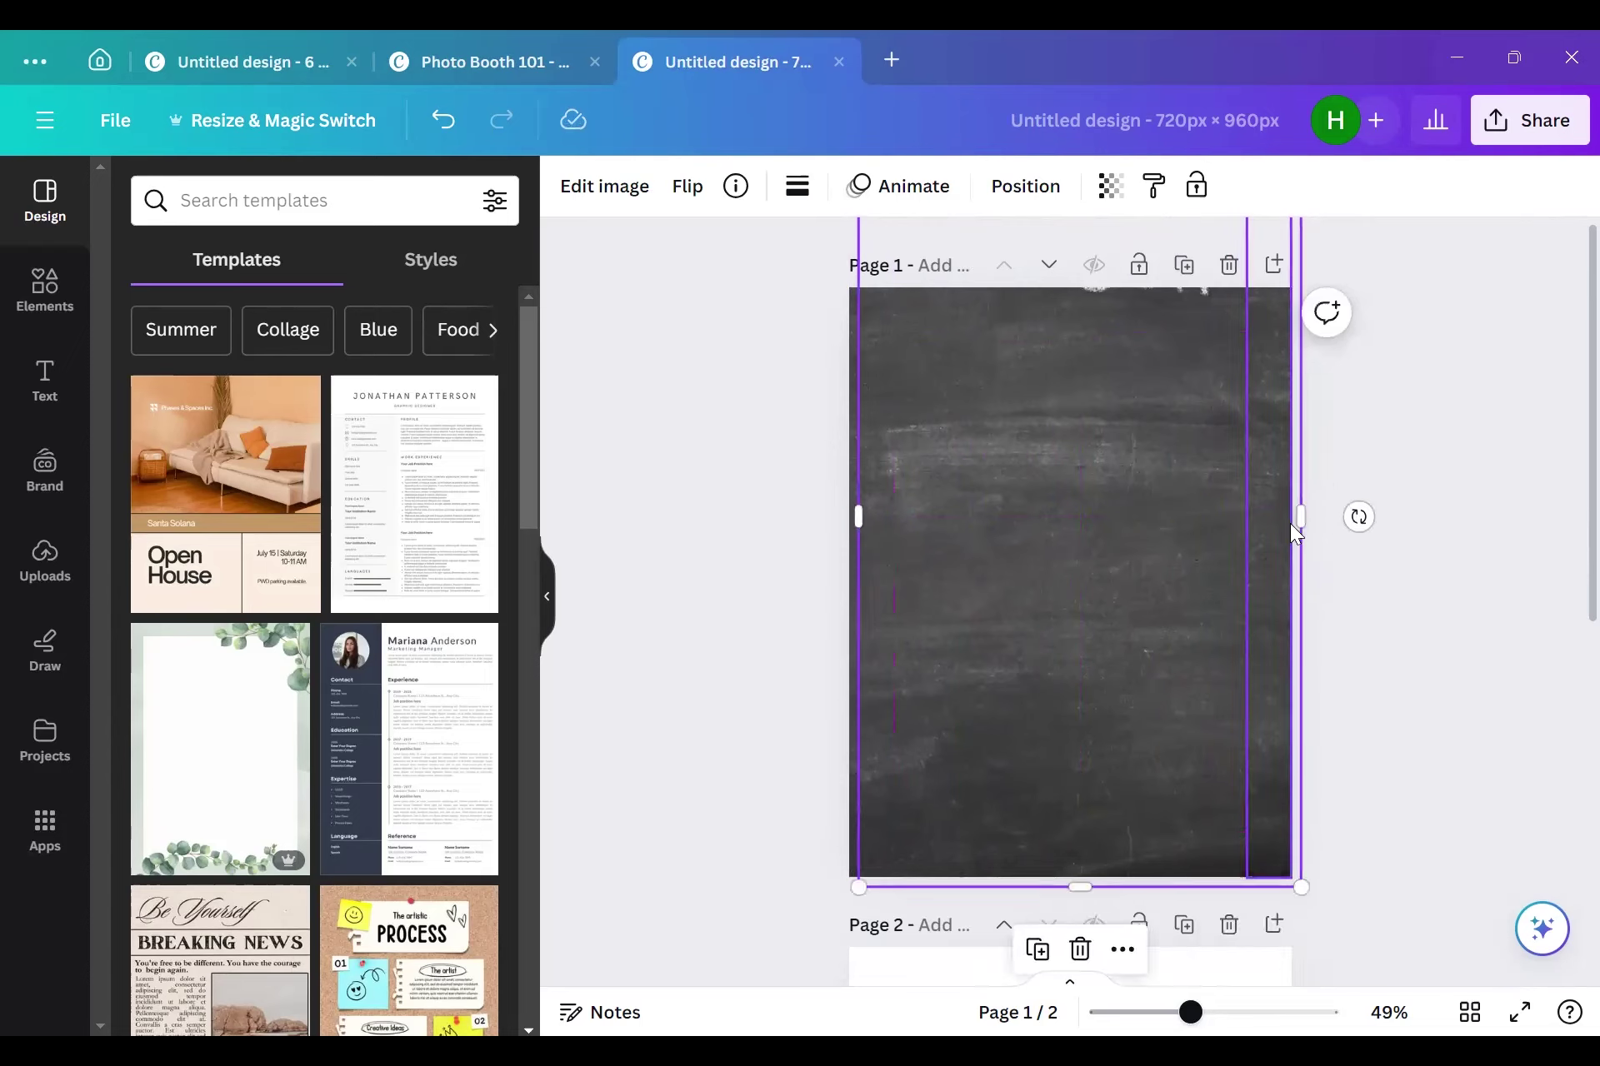
drag(1107, 540, 1099, 521)
drag(1287, 505, 893, 522)
Step: Position the remaining full-page chalkboard copy and crop it to a narrow strip along the bottom edge of page 1
click(1028, 483)
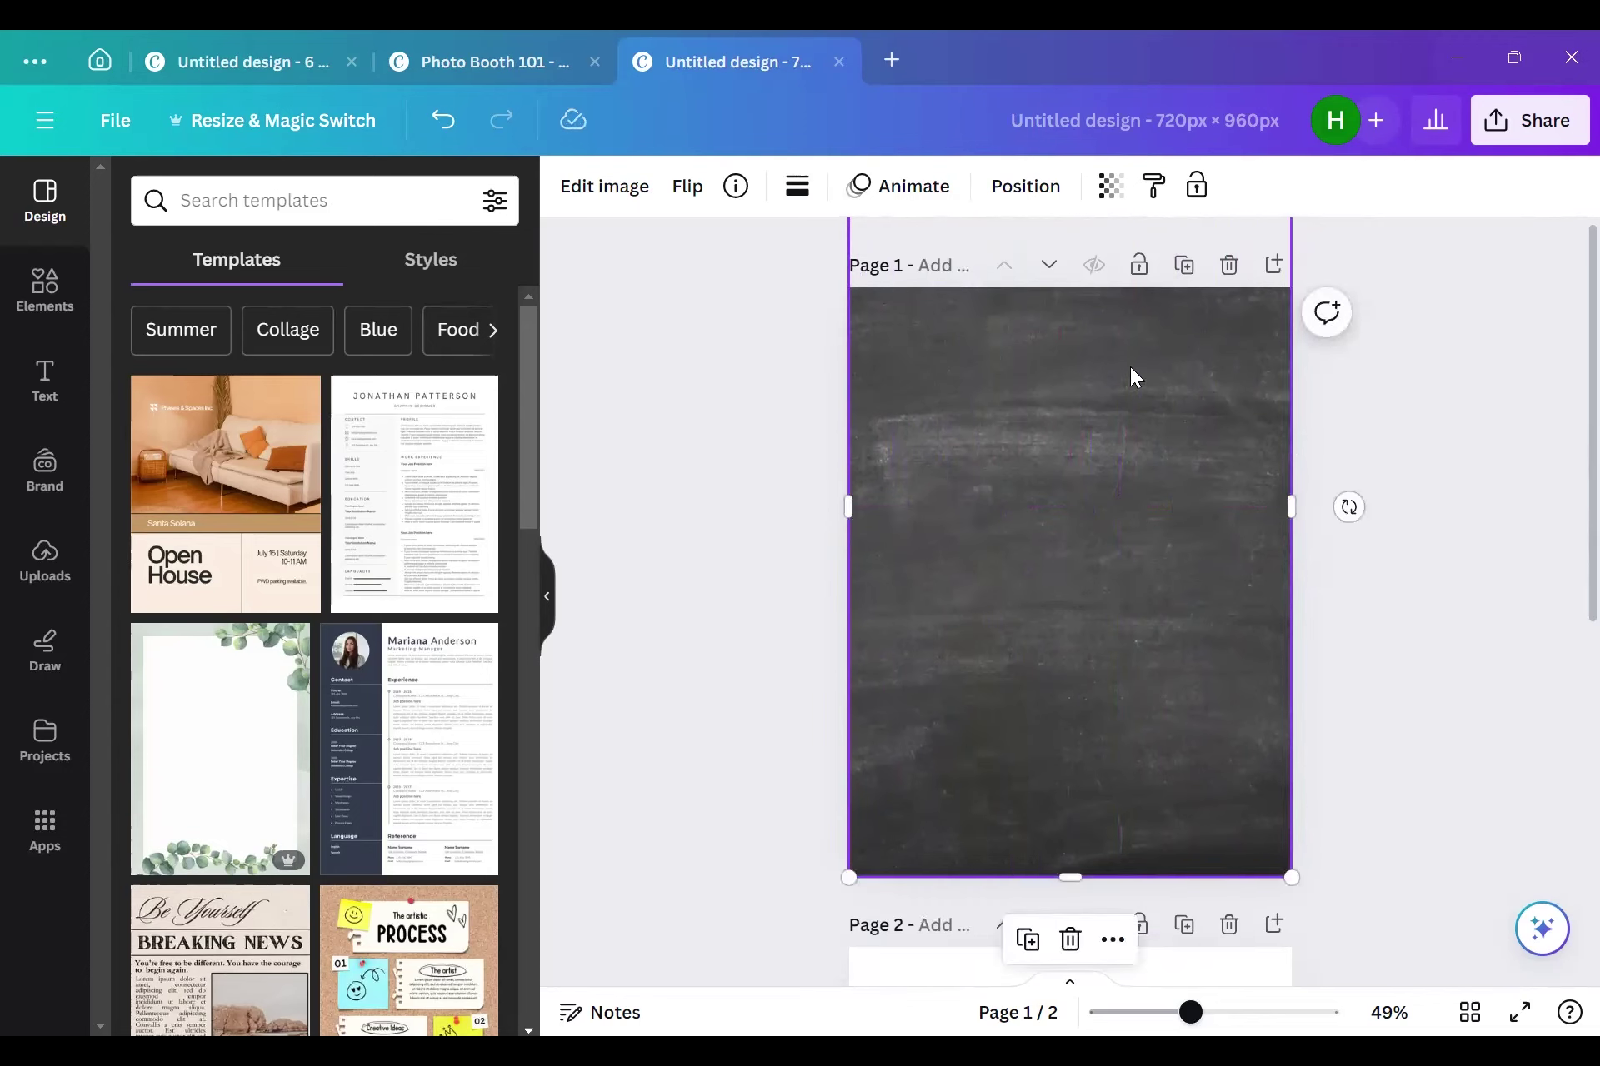
drag(1130, 378, 1118, 504)
drag(1057, 268, 1061, 444)
drag(1150, 717, 1153, 596)
drag(1075, 308, 1074, 845)
click(1372, 590)
Step: Move both pencil graphics and the heading from page 2 to the bottom of page 1 and enlarge them to span the page width
scroll(1371, 590, down, 5)
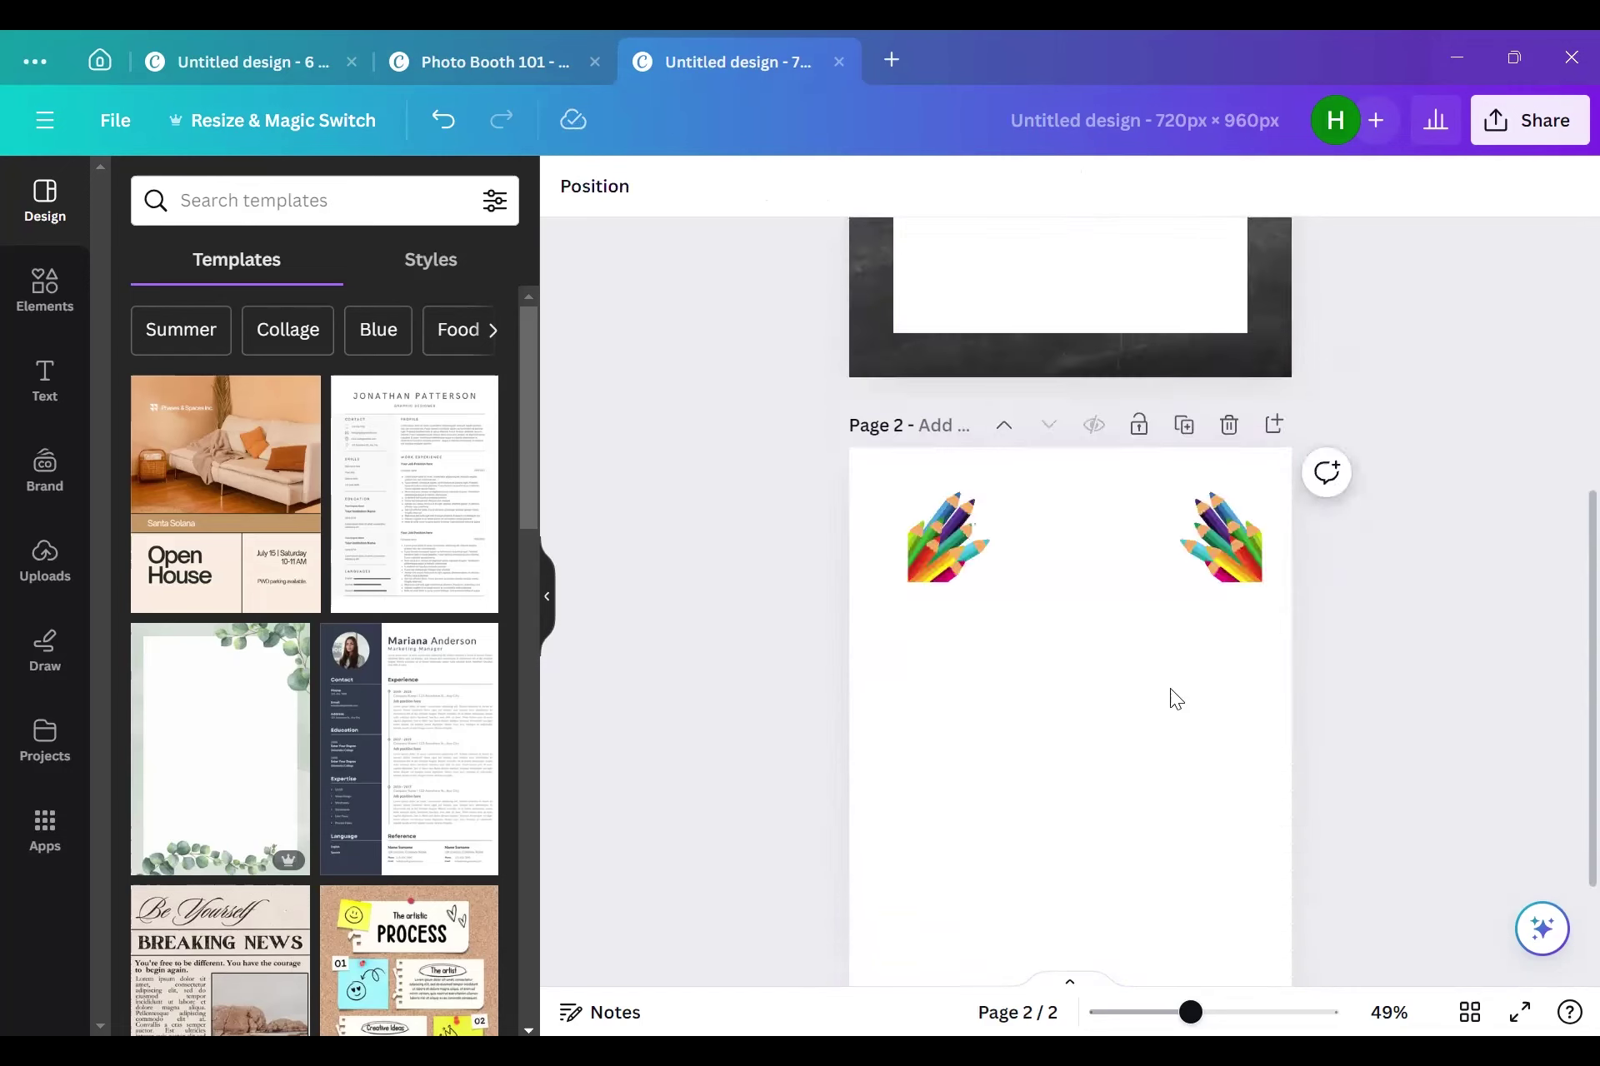
mouse_move(783, 490)
mouse_down()
mouse_move(1272, 615)
mouse_move(1187, 463)
mouse_move(1192, 329)
mouse_move(1207, 336)
mouse_up()
scroll(1273, 456, up, 2)
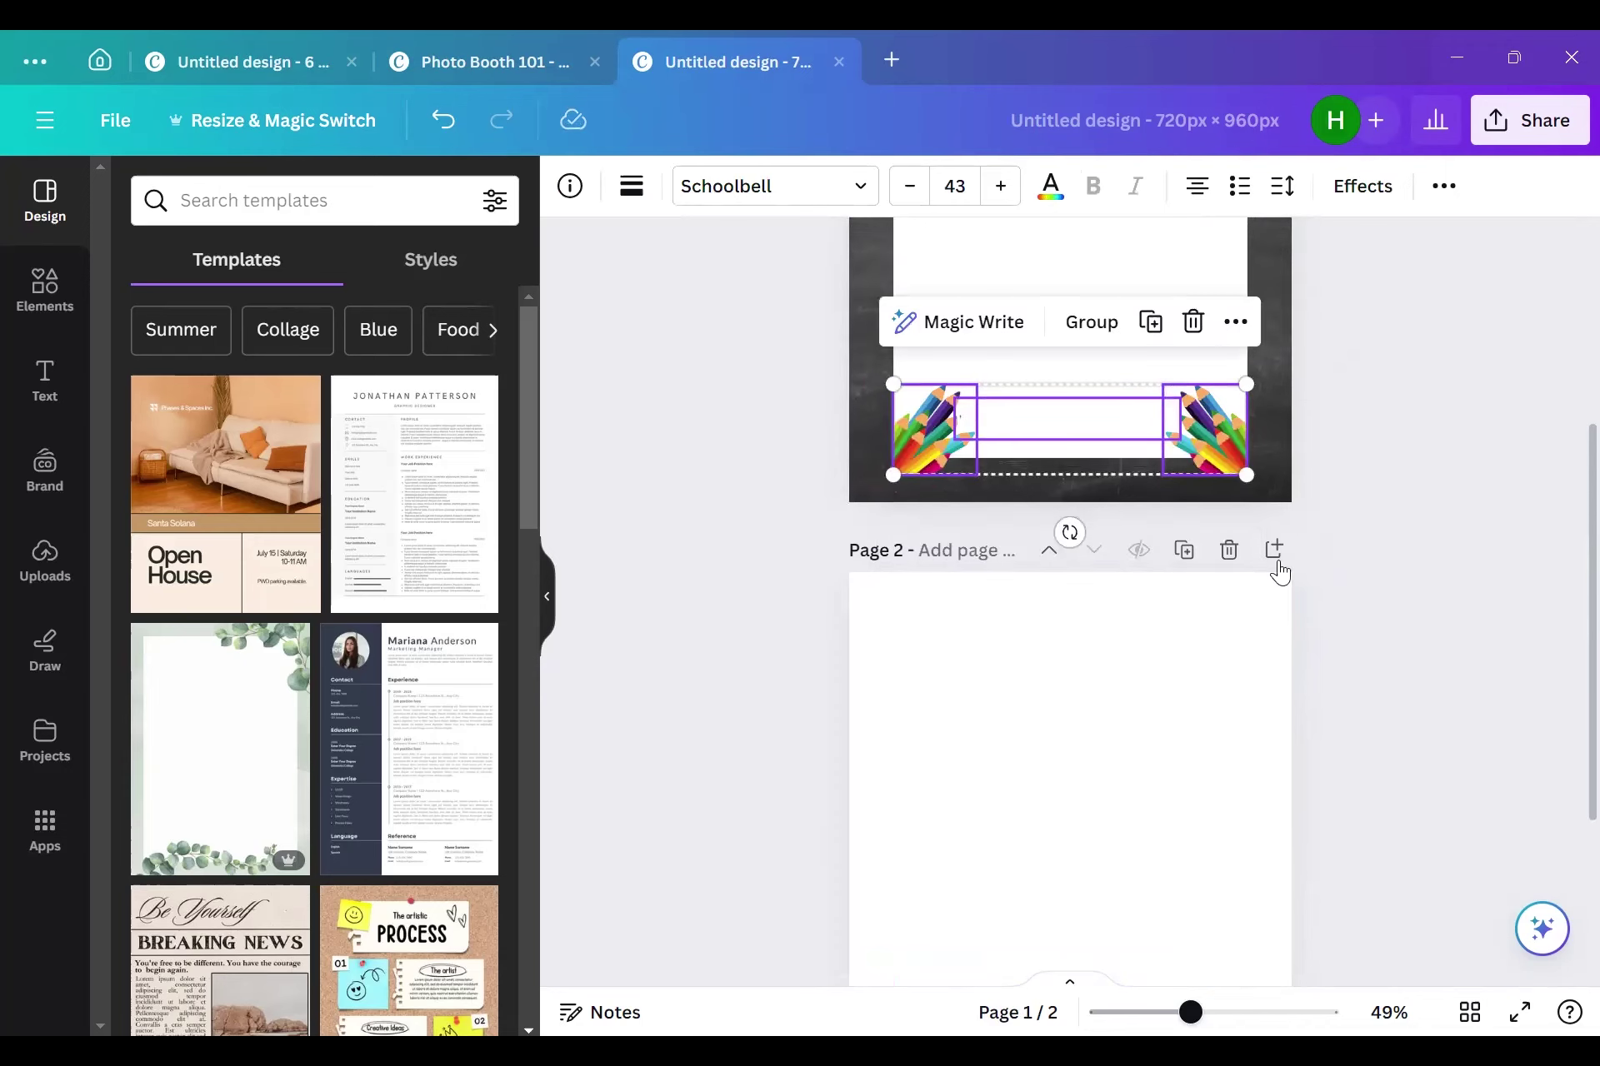
drag(892, 474, 848, 497)
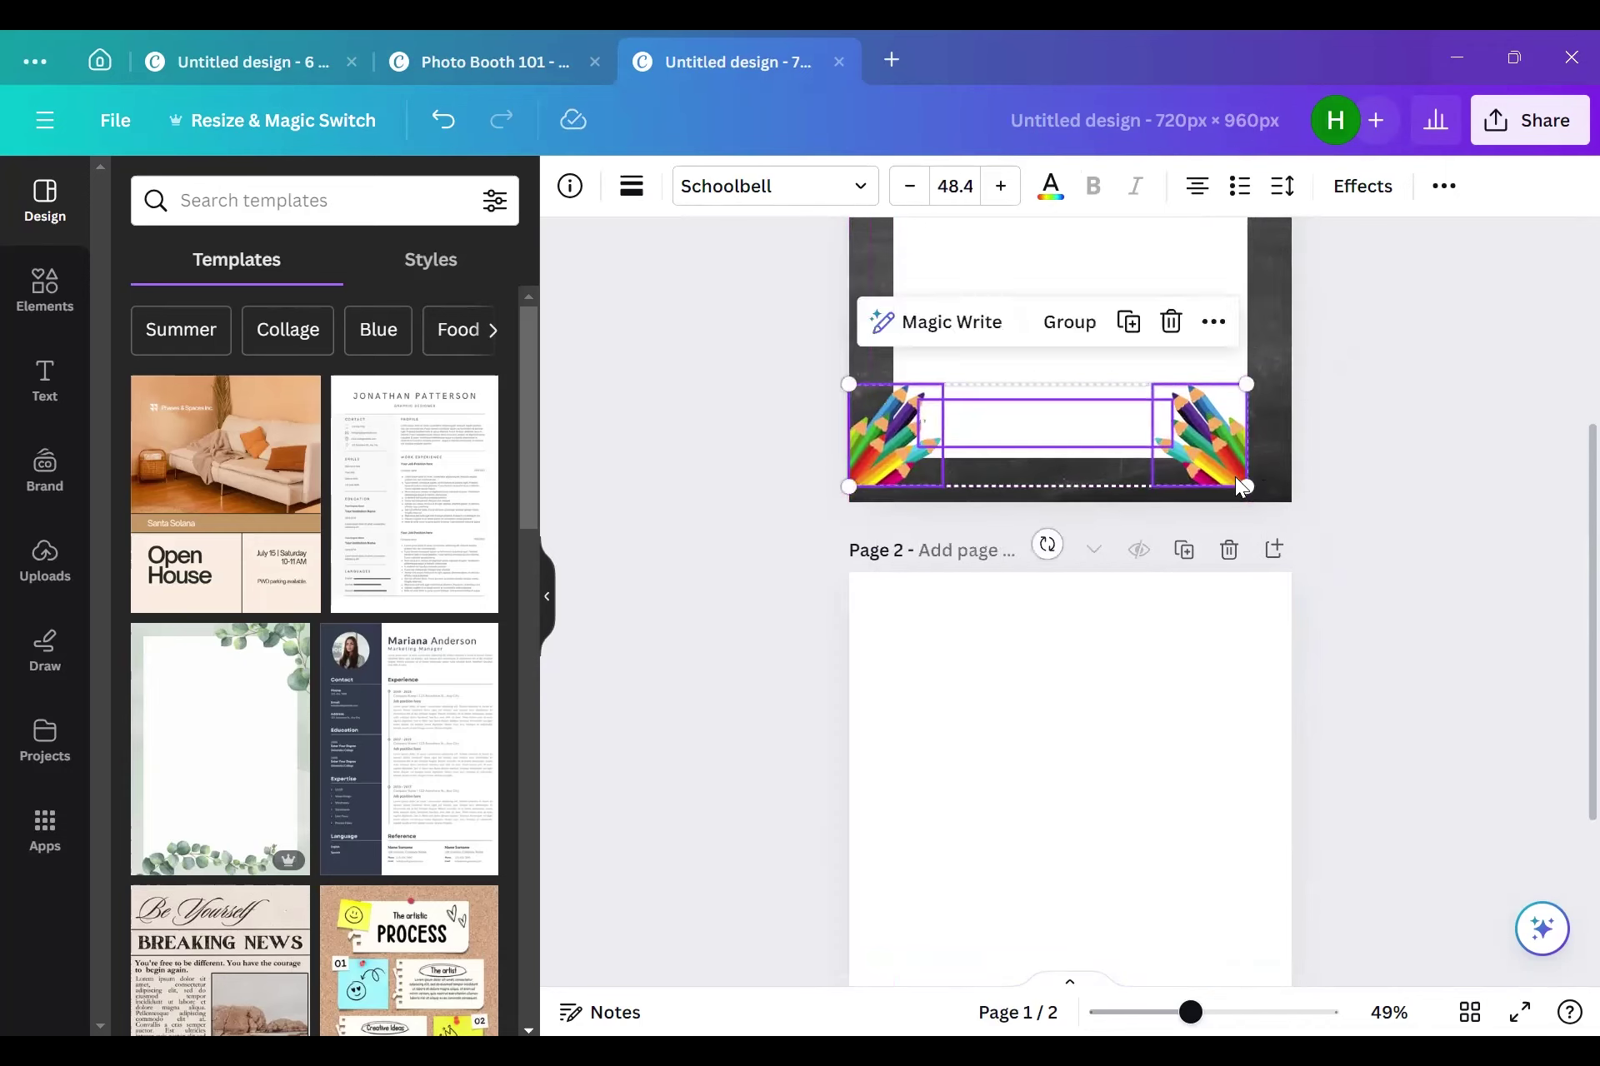
mouse_move(1245, 486)
mouse_down()
mouse_move(1306, 500)
mouse_move(1288, 500)
mouse_up()
click(1376, 425)
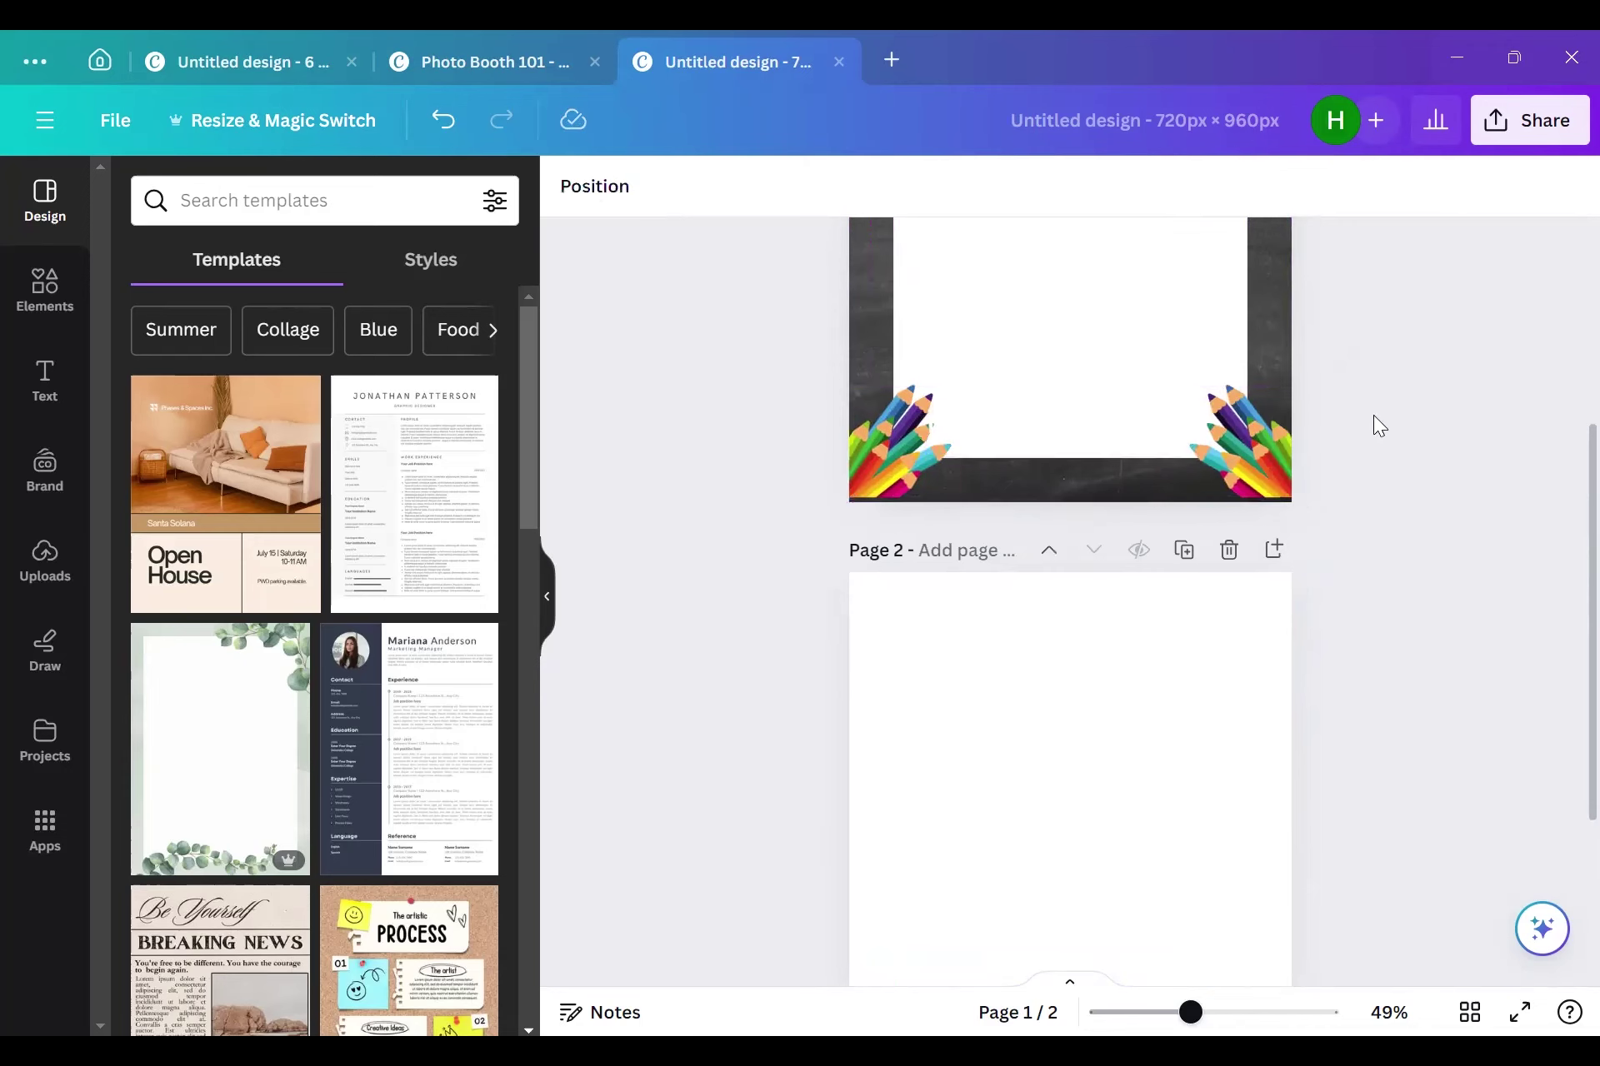
Step: Move the white "Photo Booth 101" heading down onto the bottom chalkboard strip of page 1, between the two pencil graphics
click(1042, 422)
drag(1041, 446, 1042, 474)
click(1378, 375)
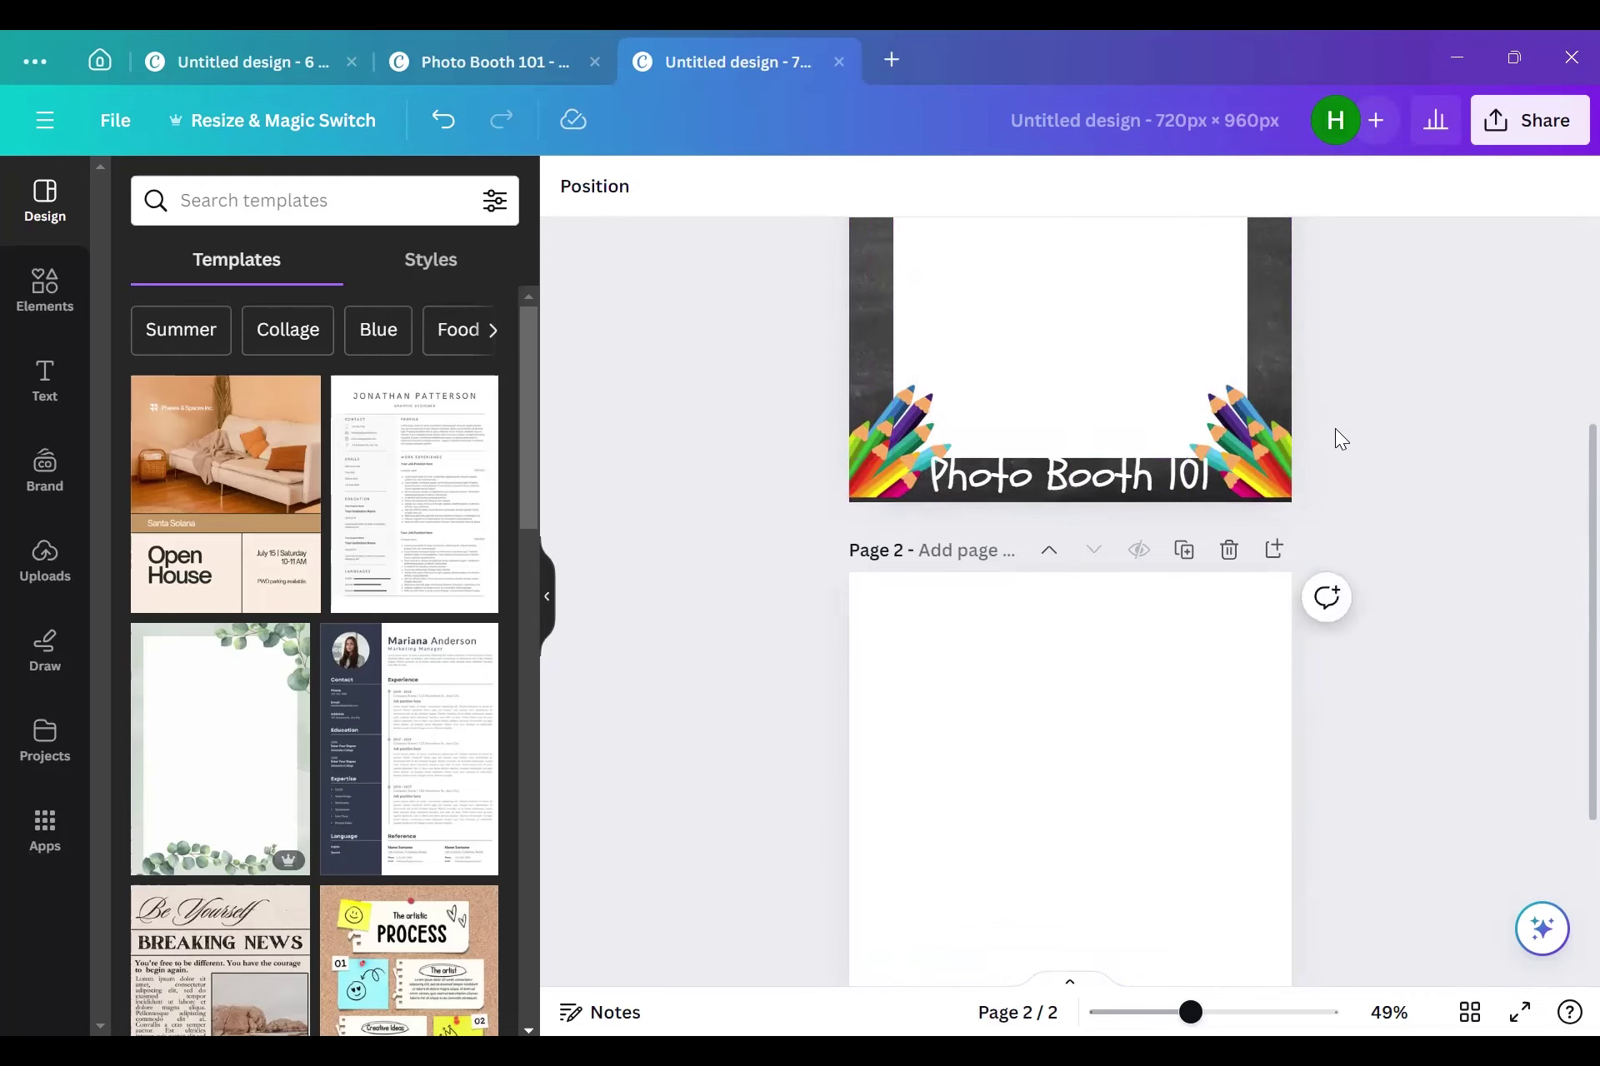
scroll(1070, 396, up, 3)
scroll(1264, 534, up, 2)
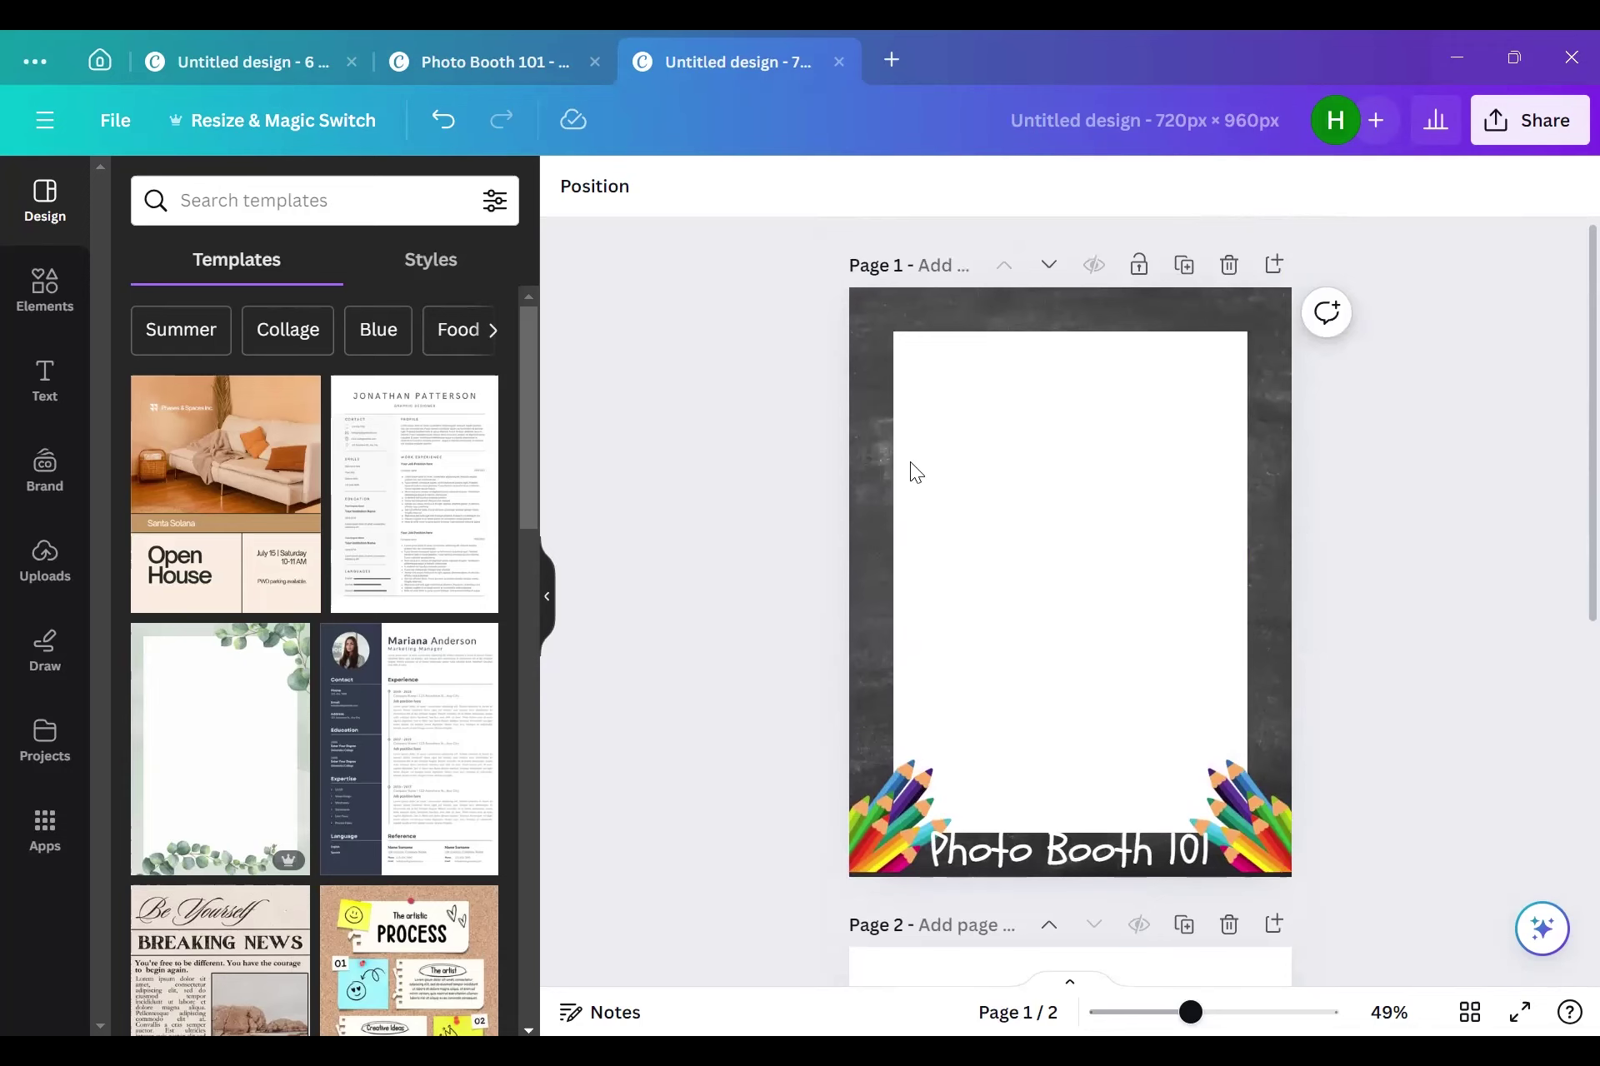
click(889, 587)
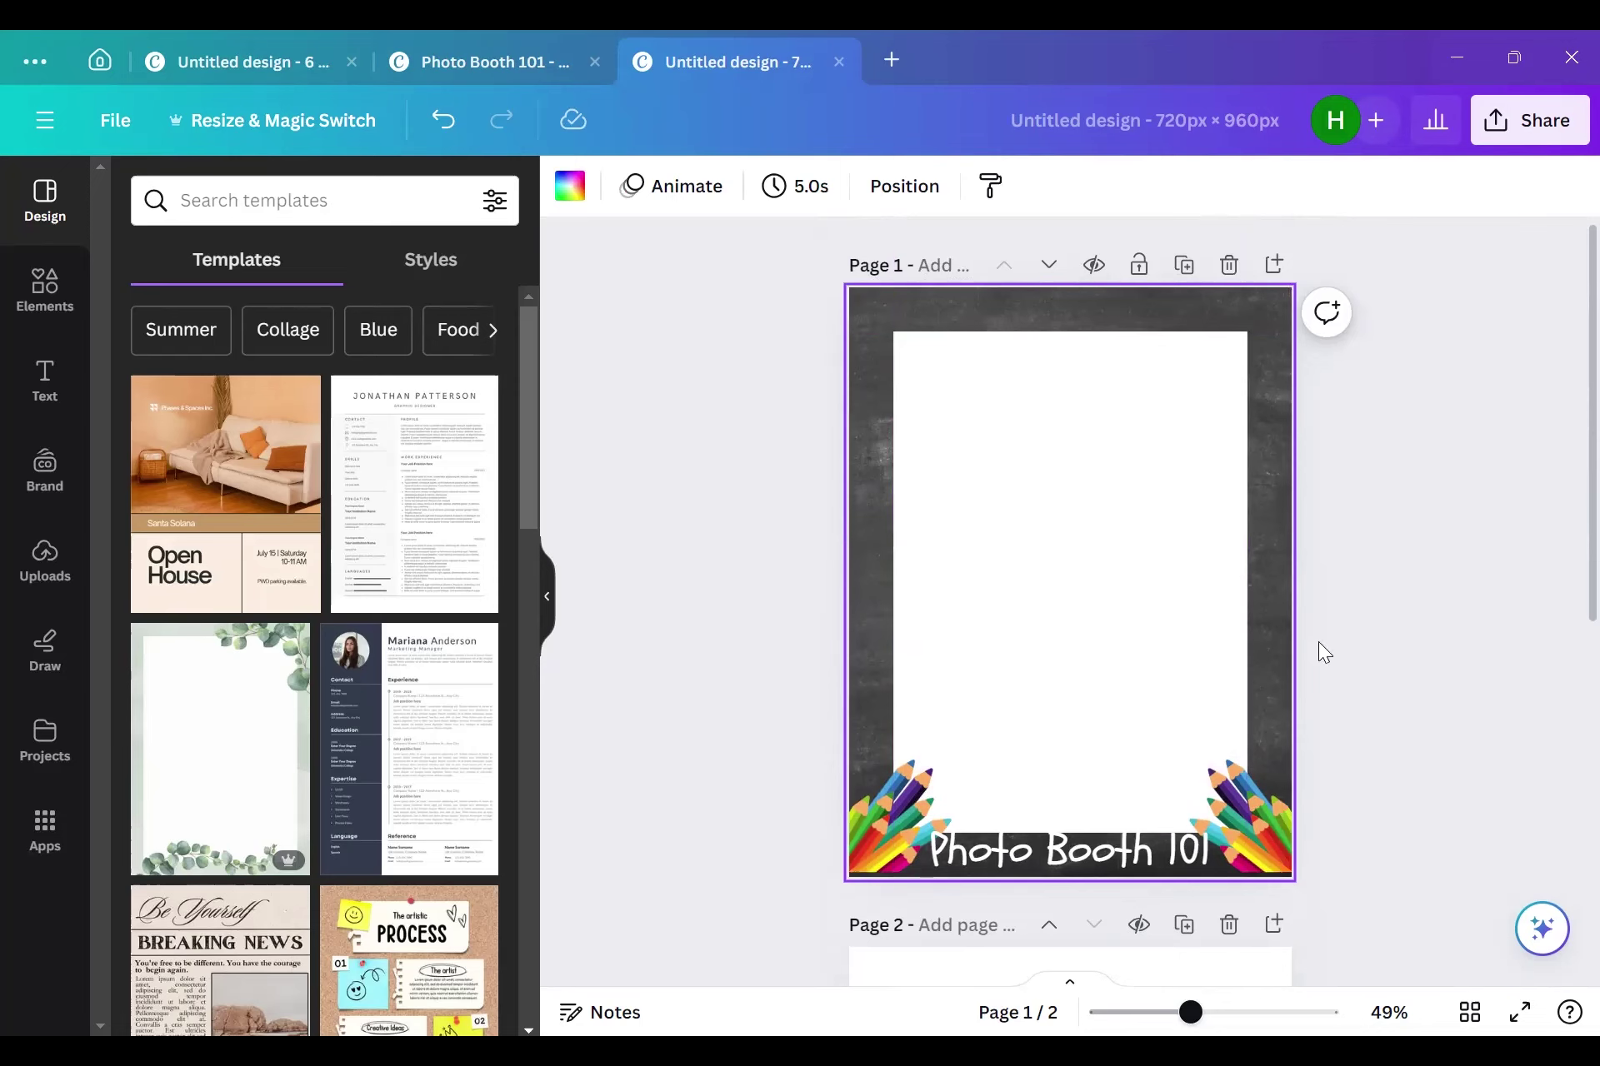
click(680, 543)
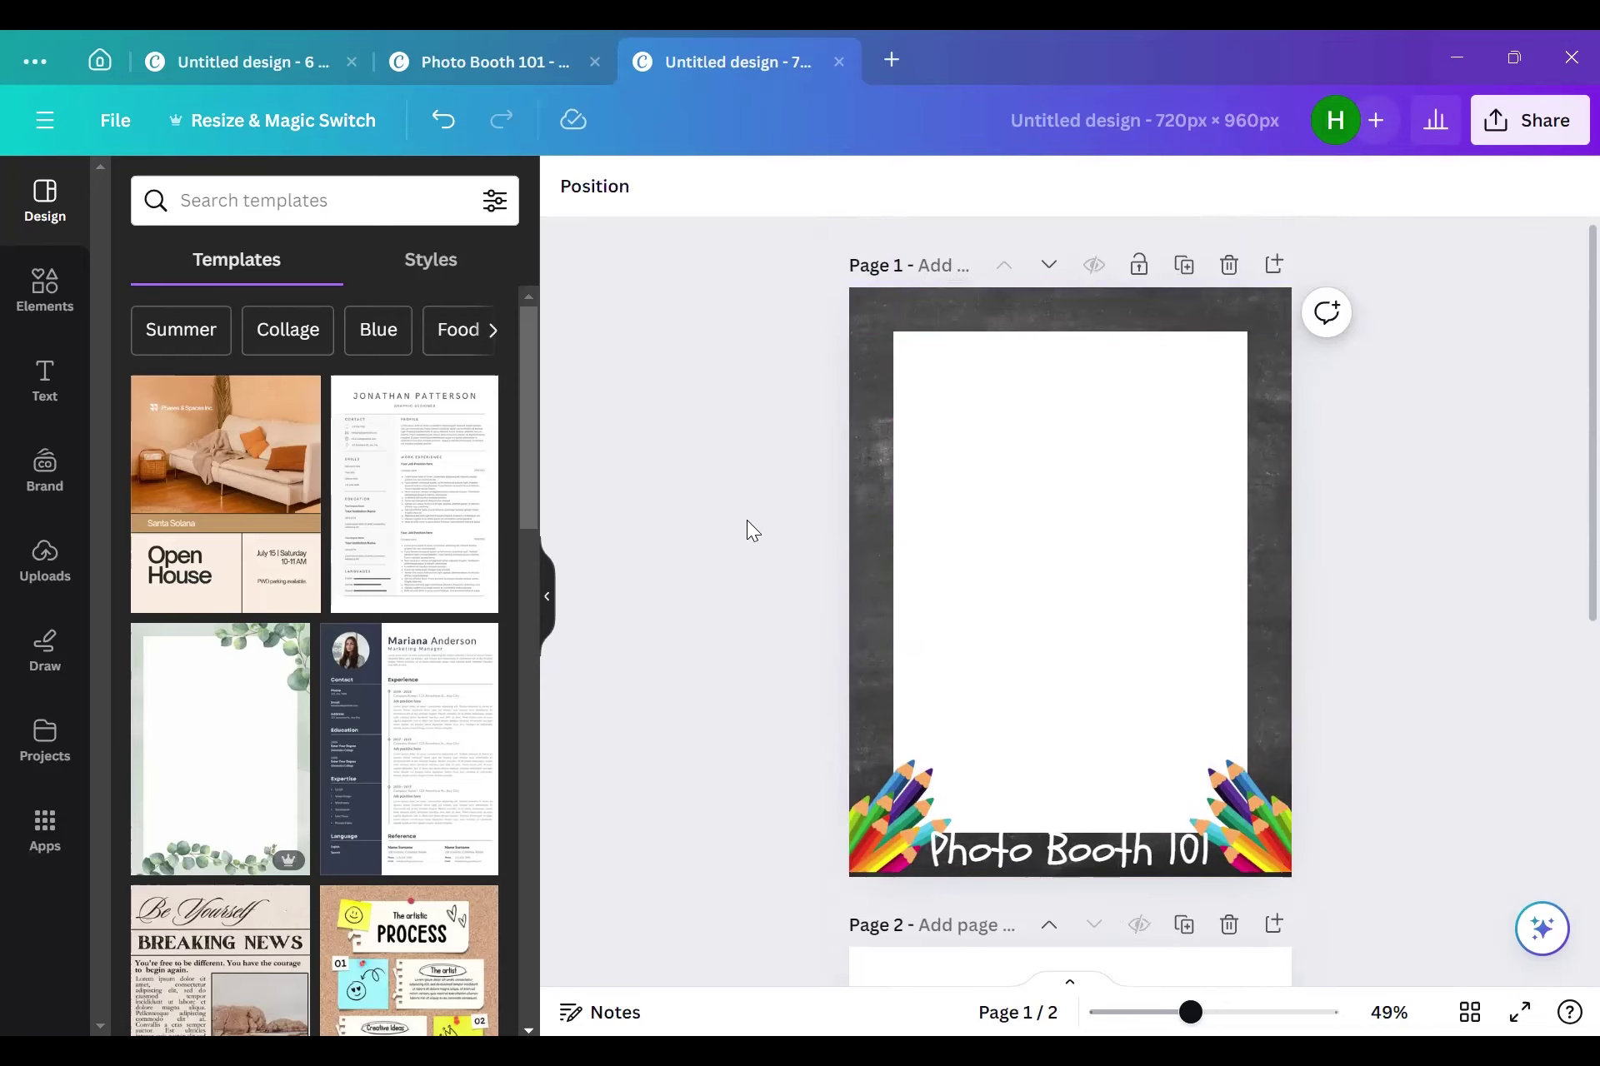
scroll(747, 530, down, 2)
scroll(768, 671, up, 2)
click(894, 62)
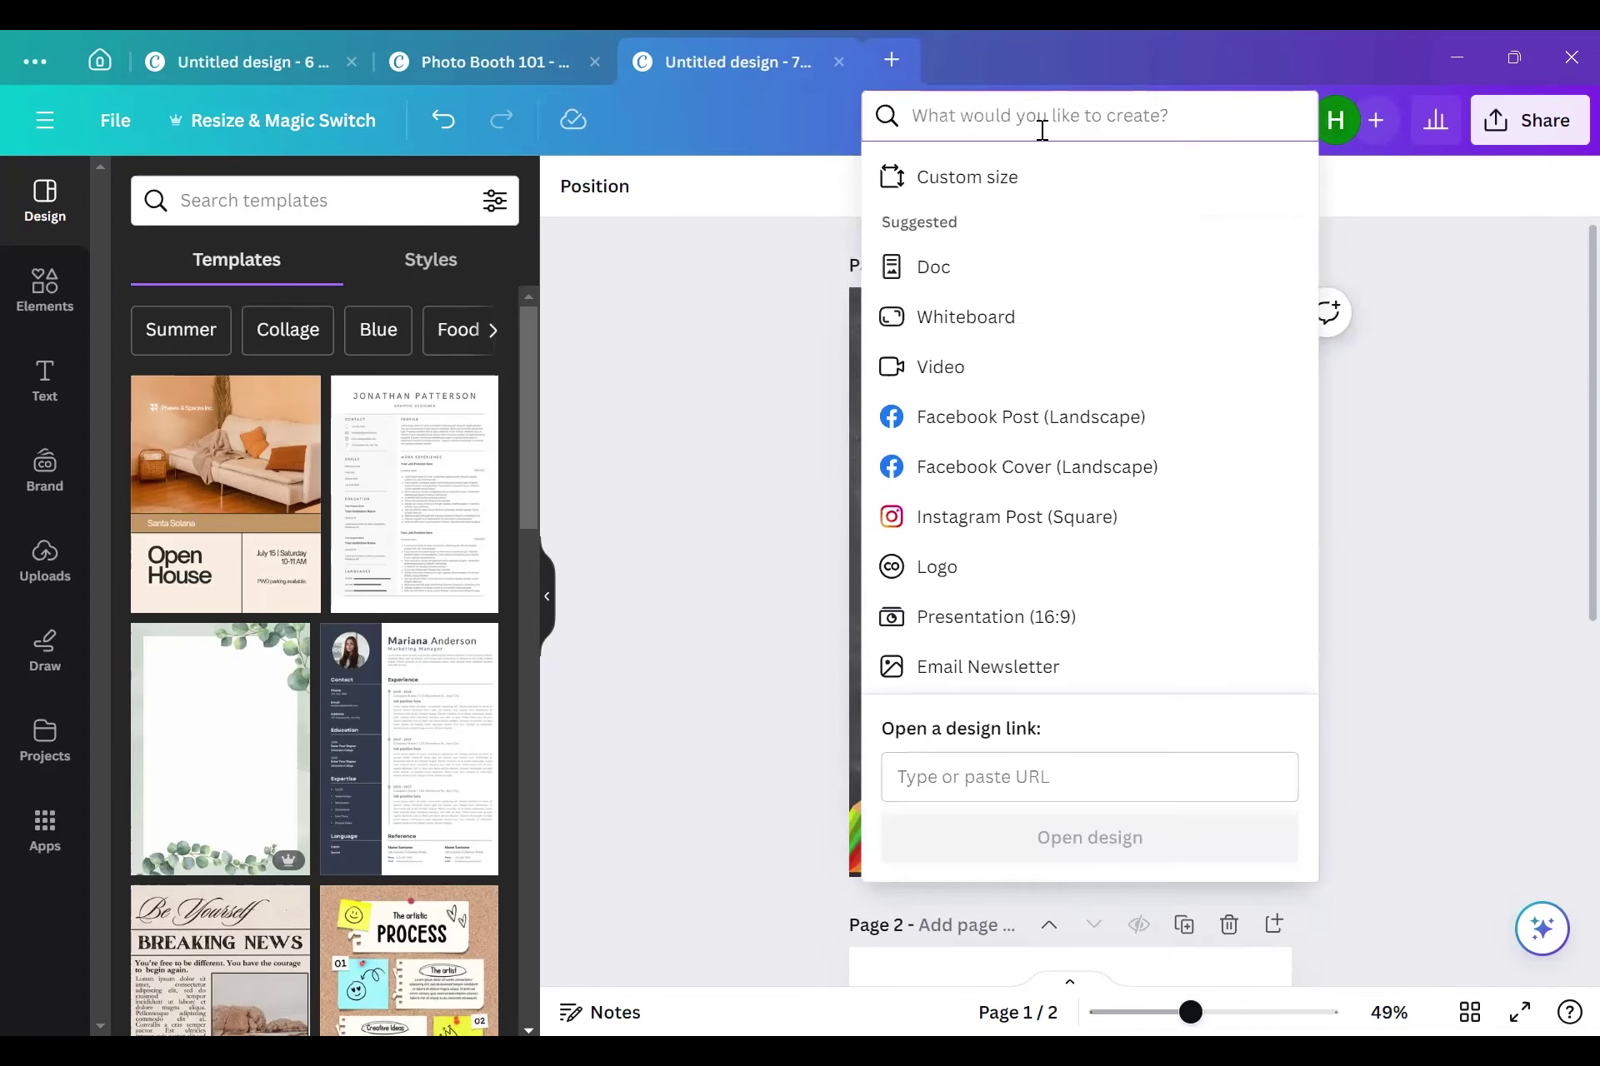
click(953, 203)
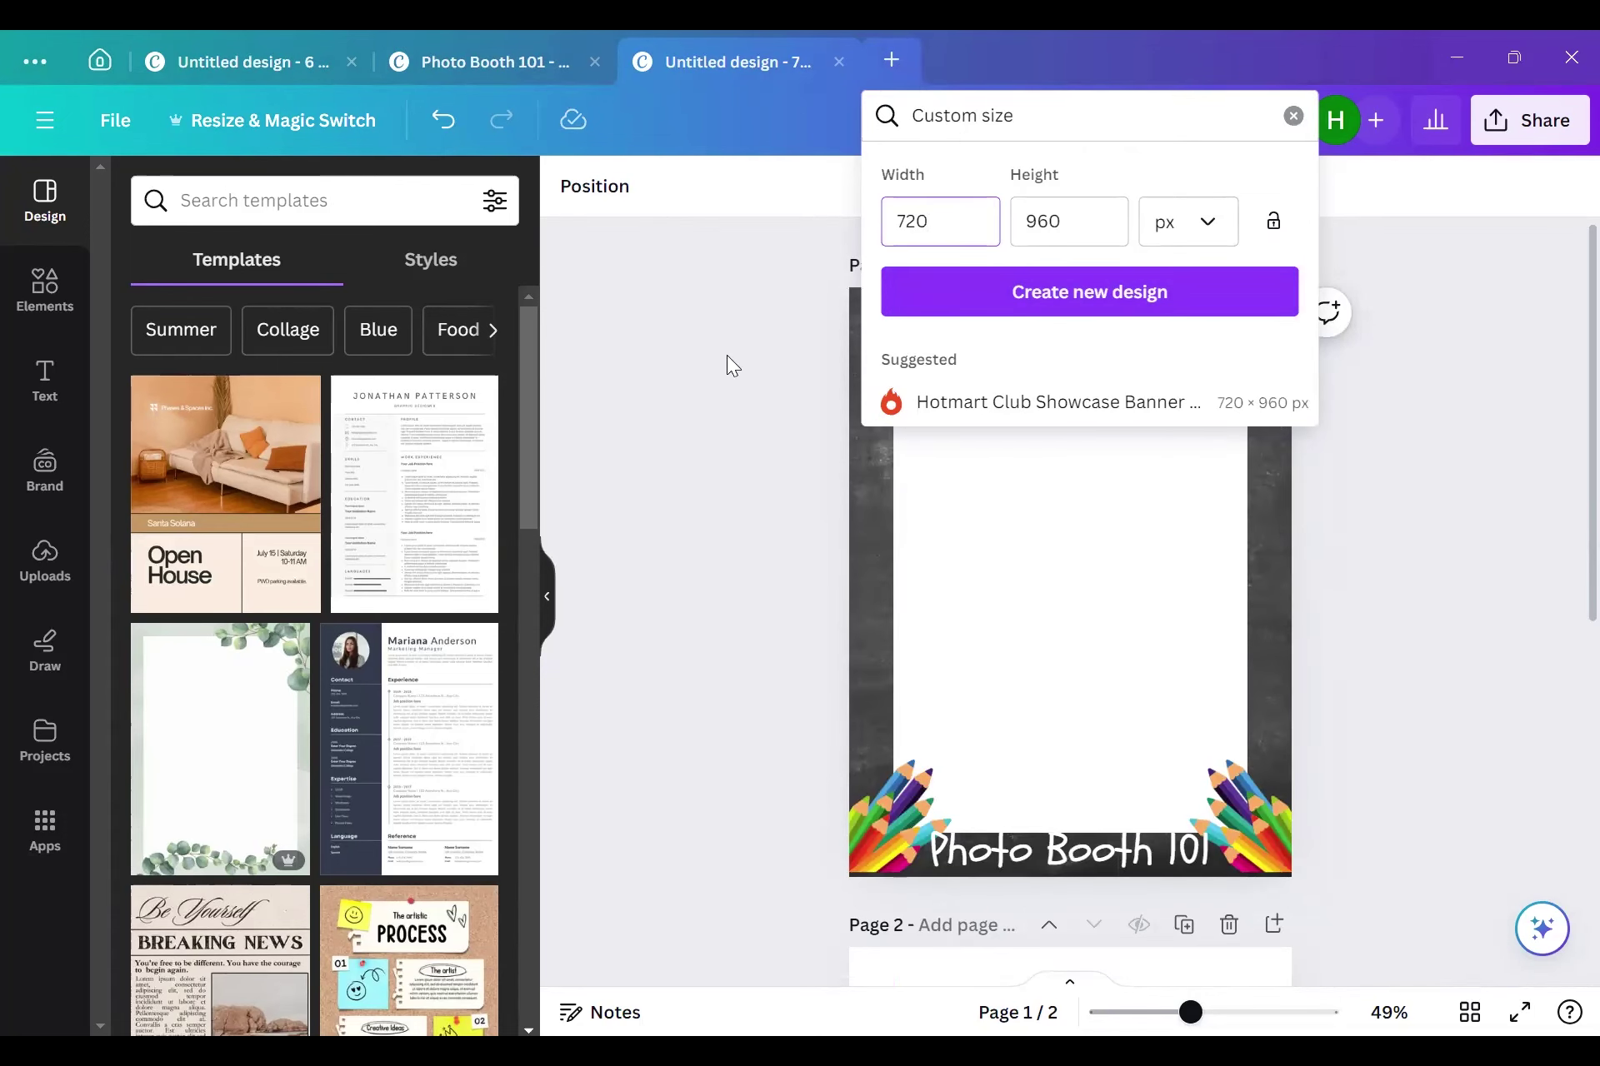
click(1466, 337)
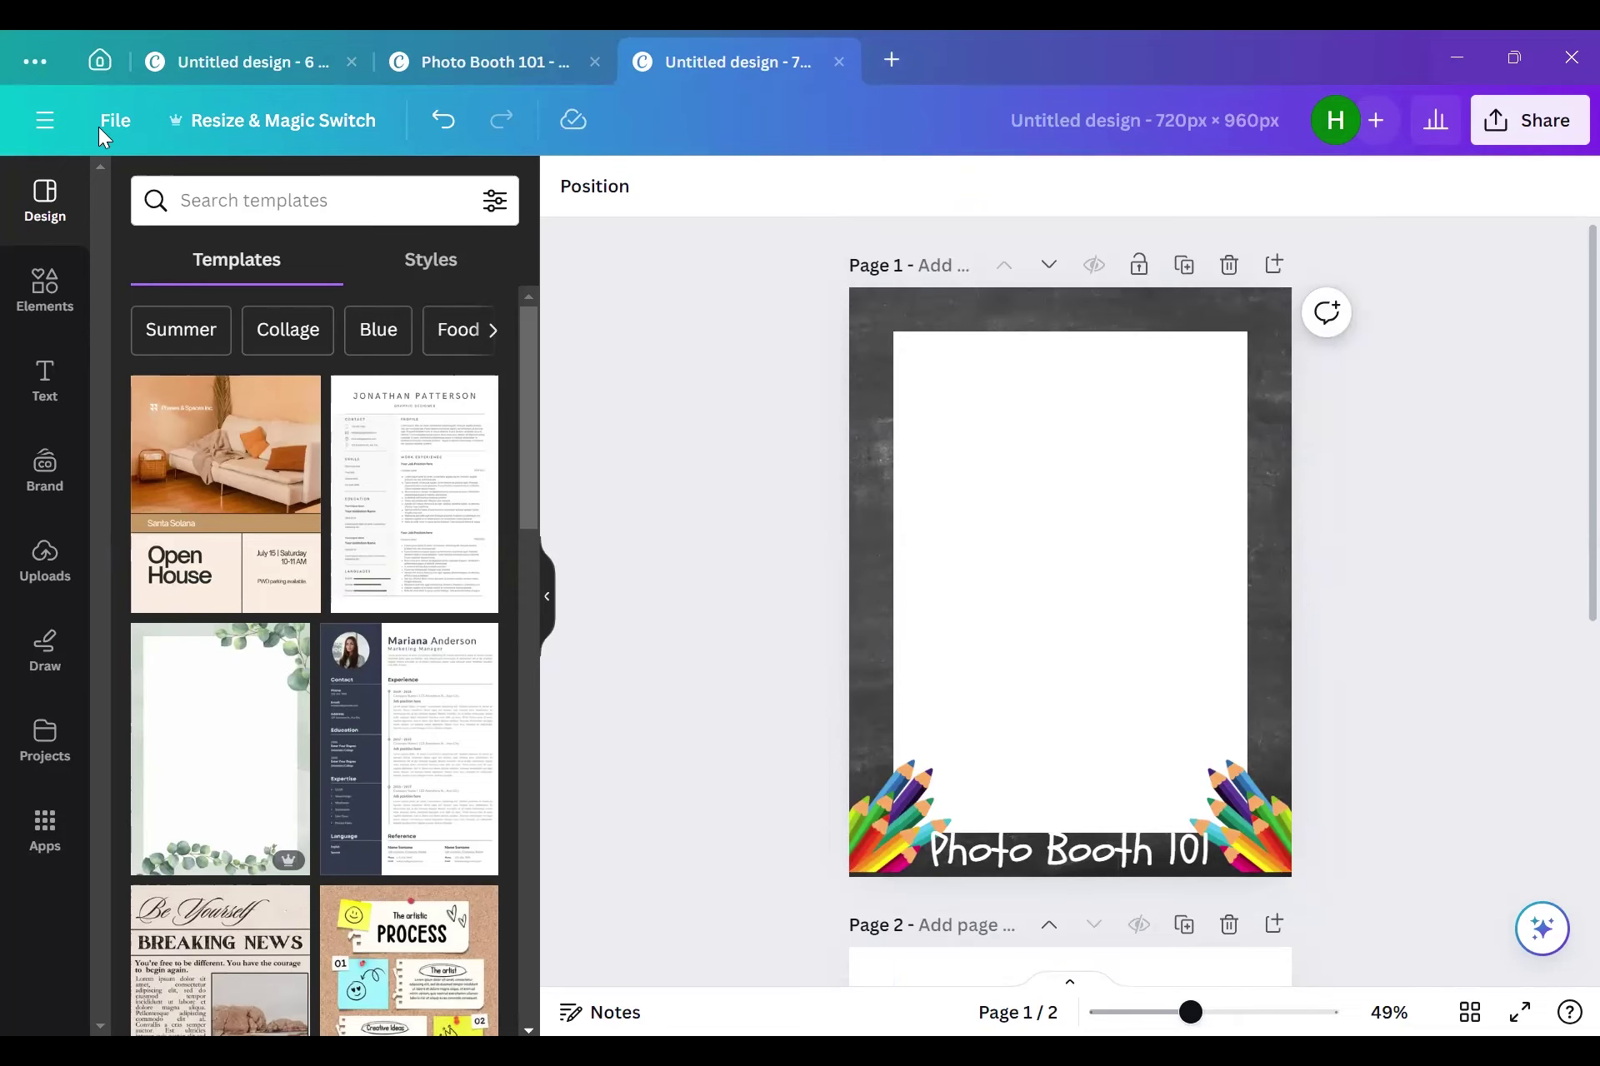
Step: Set up a PNG download of page 1 only with a transparent background, then close the download options
click(1527, 143)
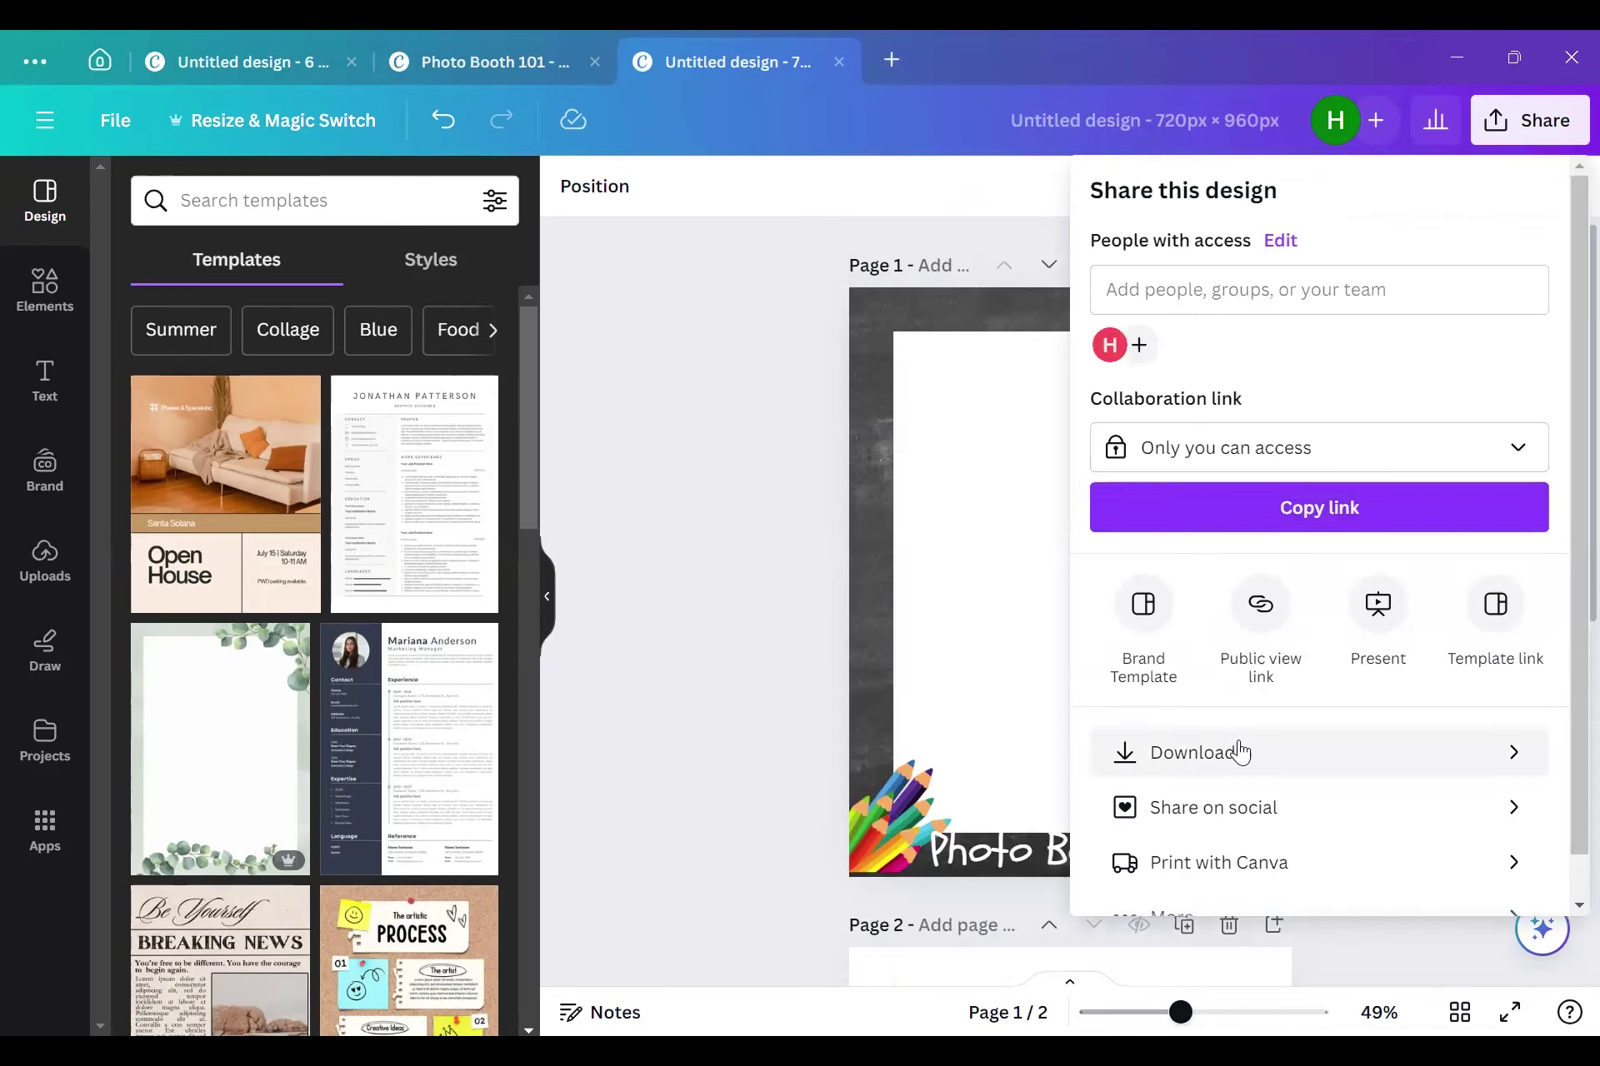
click(1239, 754)
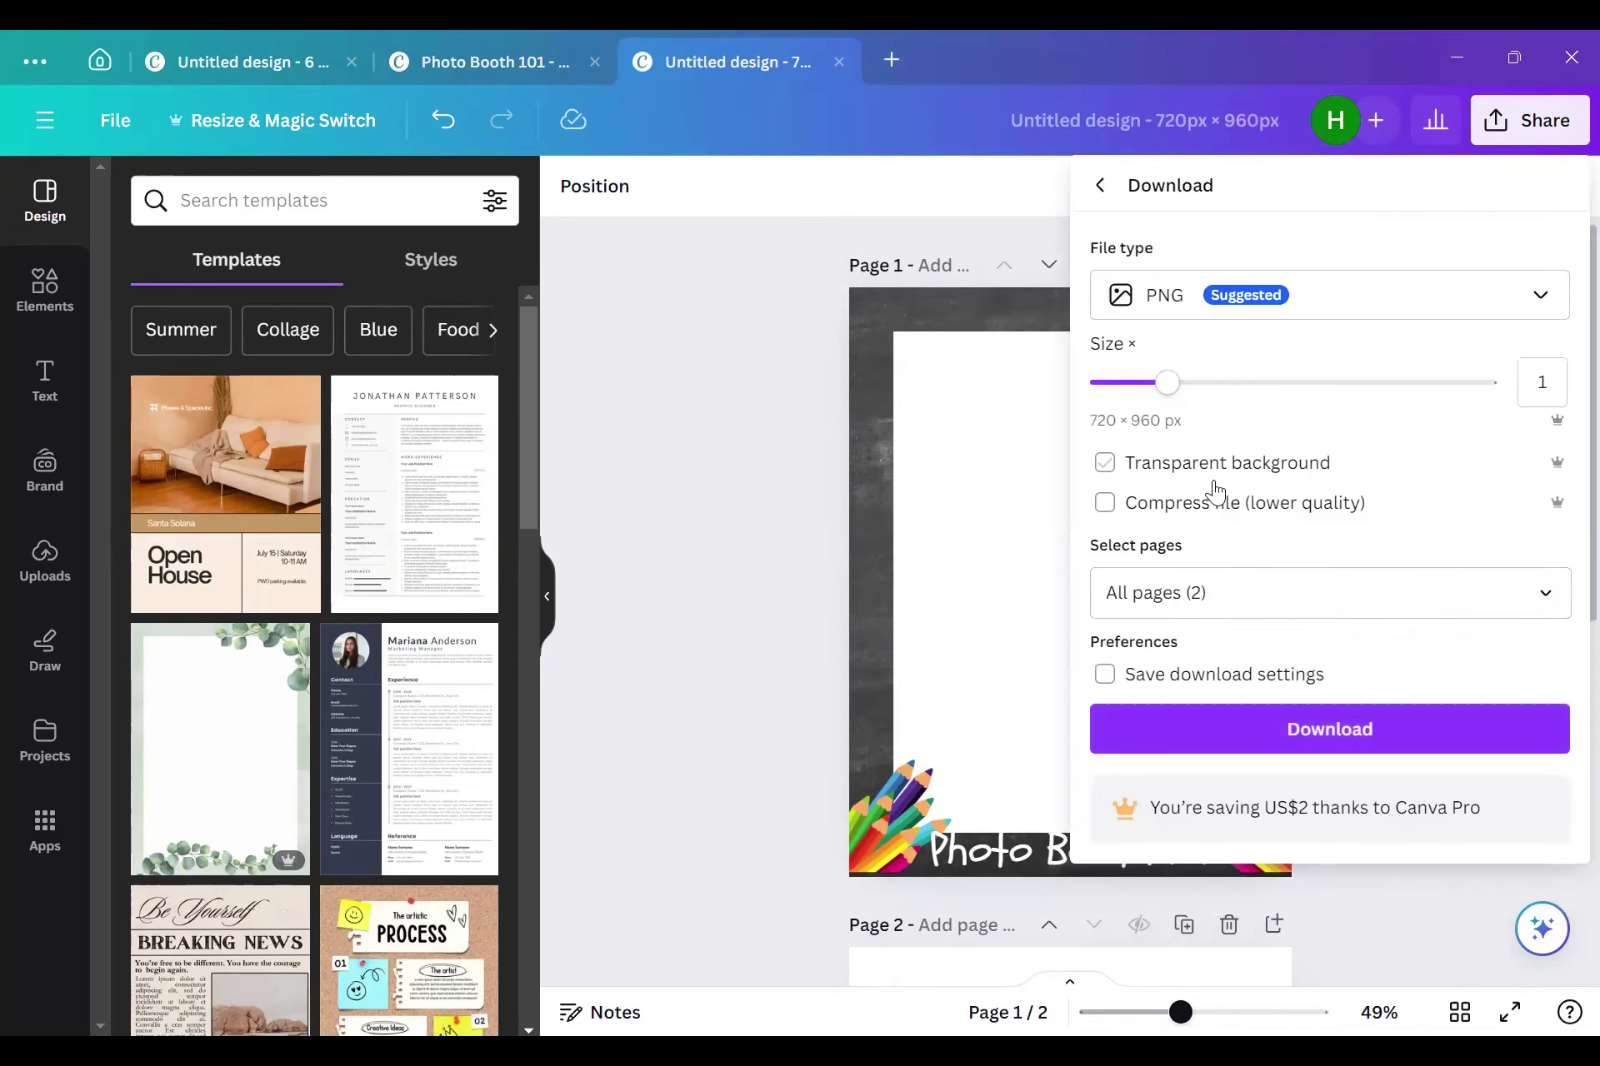
click(1306, 608)
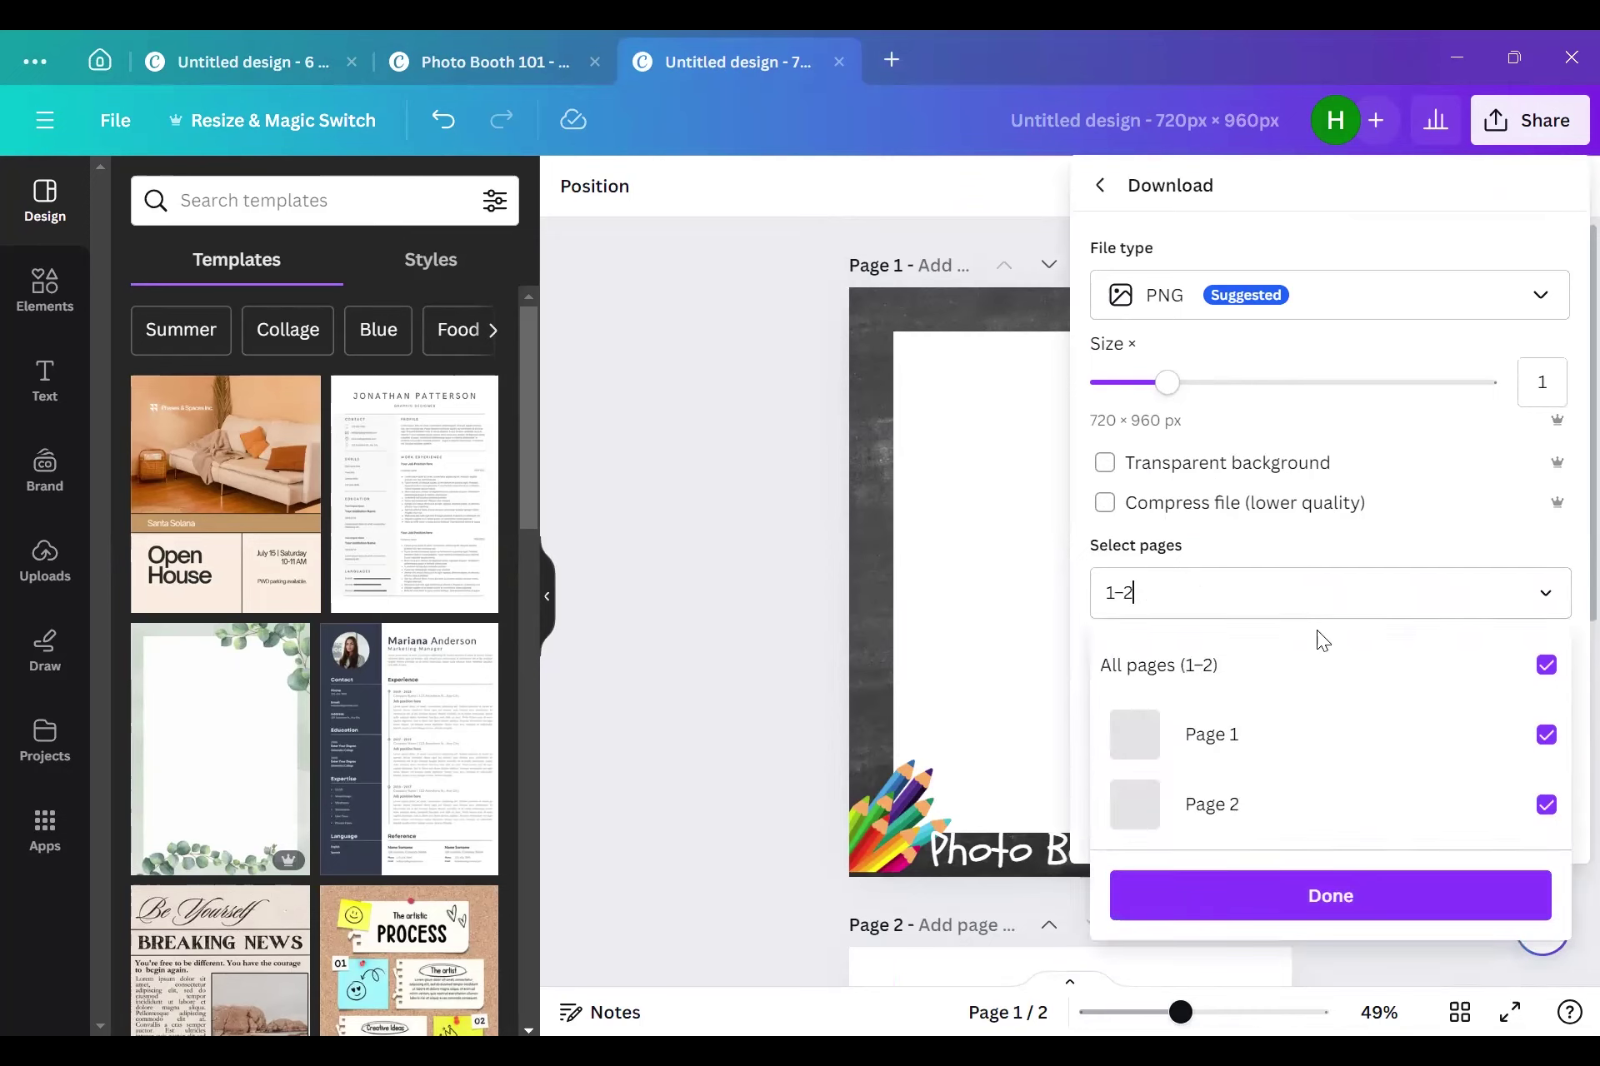
click(1244, 739)
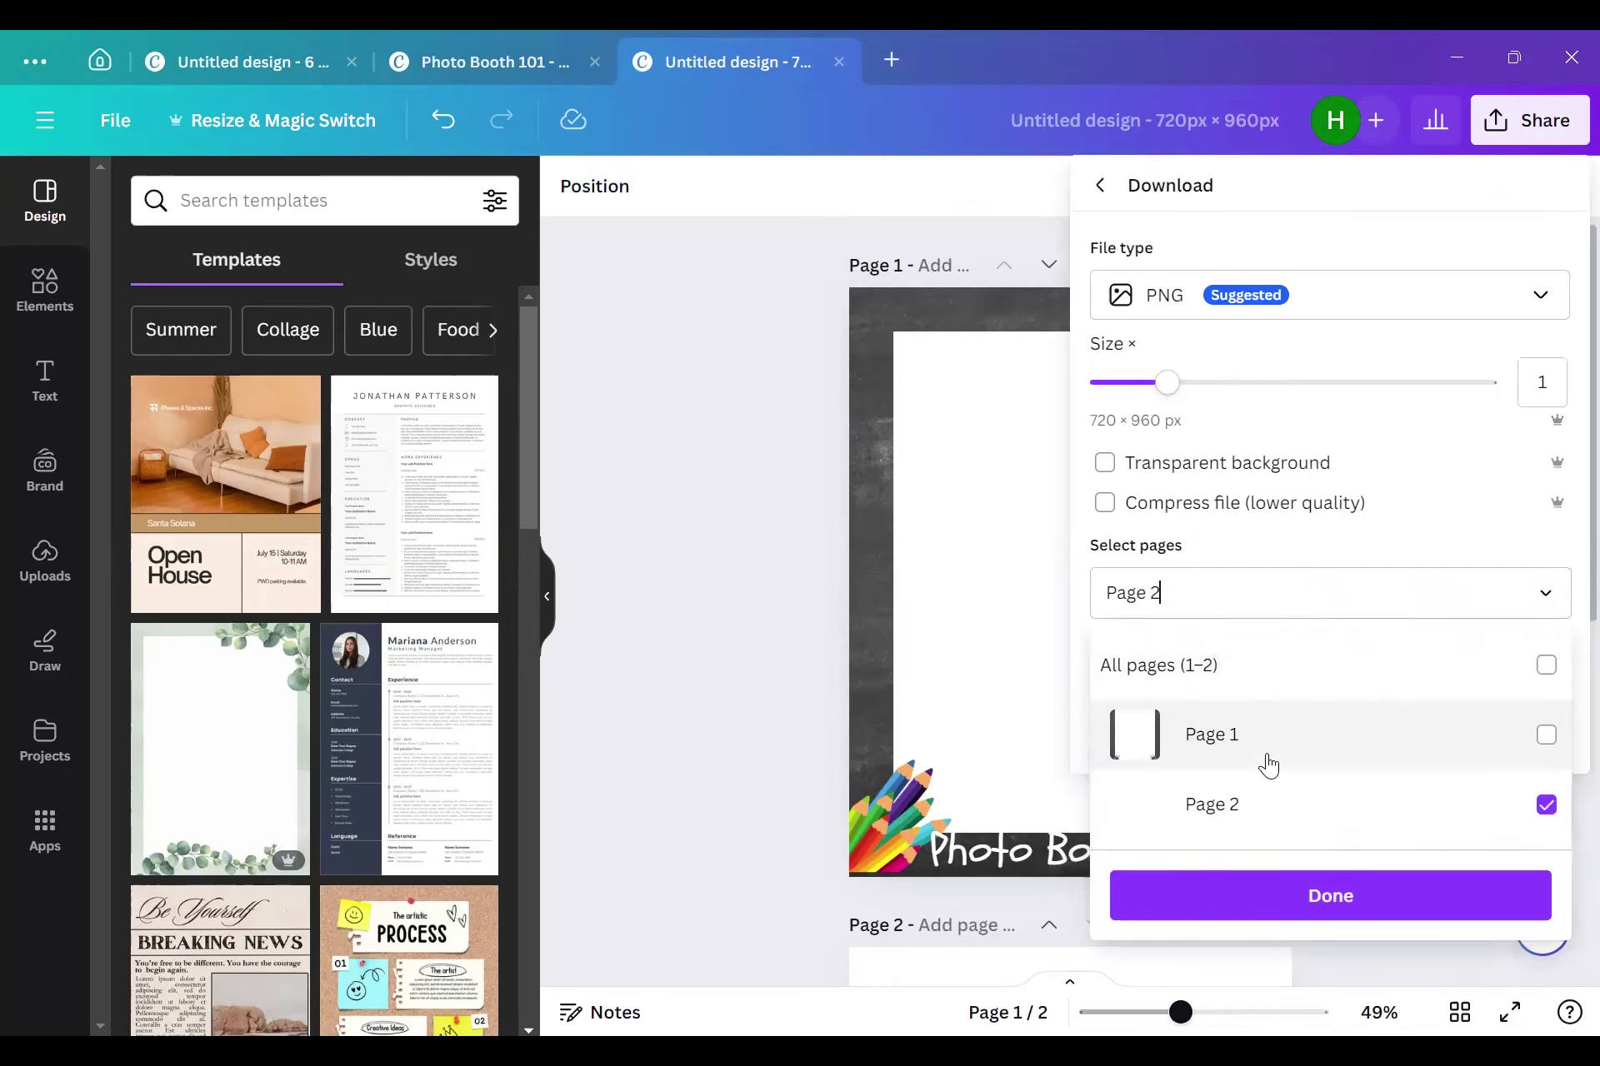
click(1293, 792)
click(1331, 724)
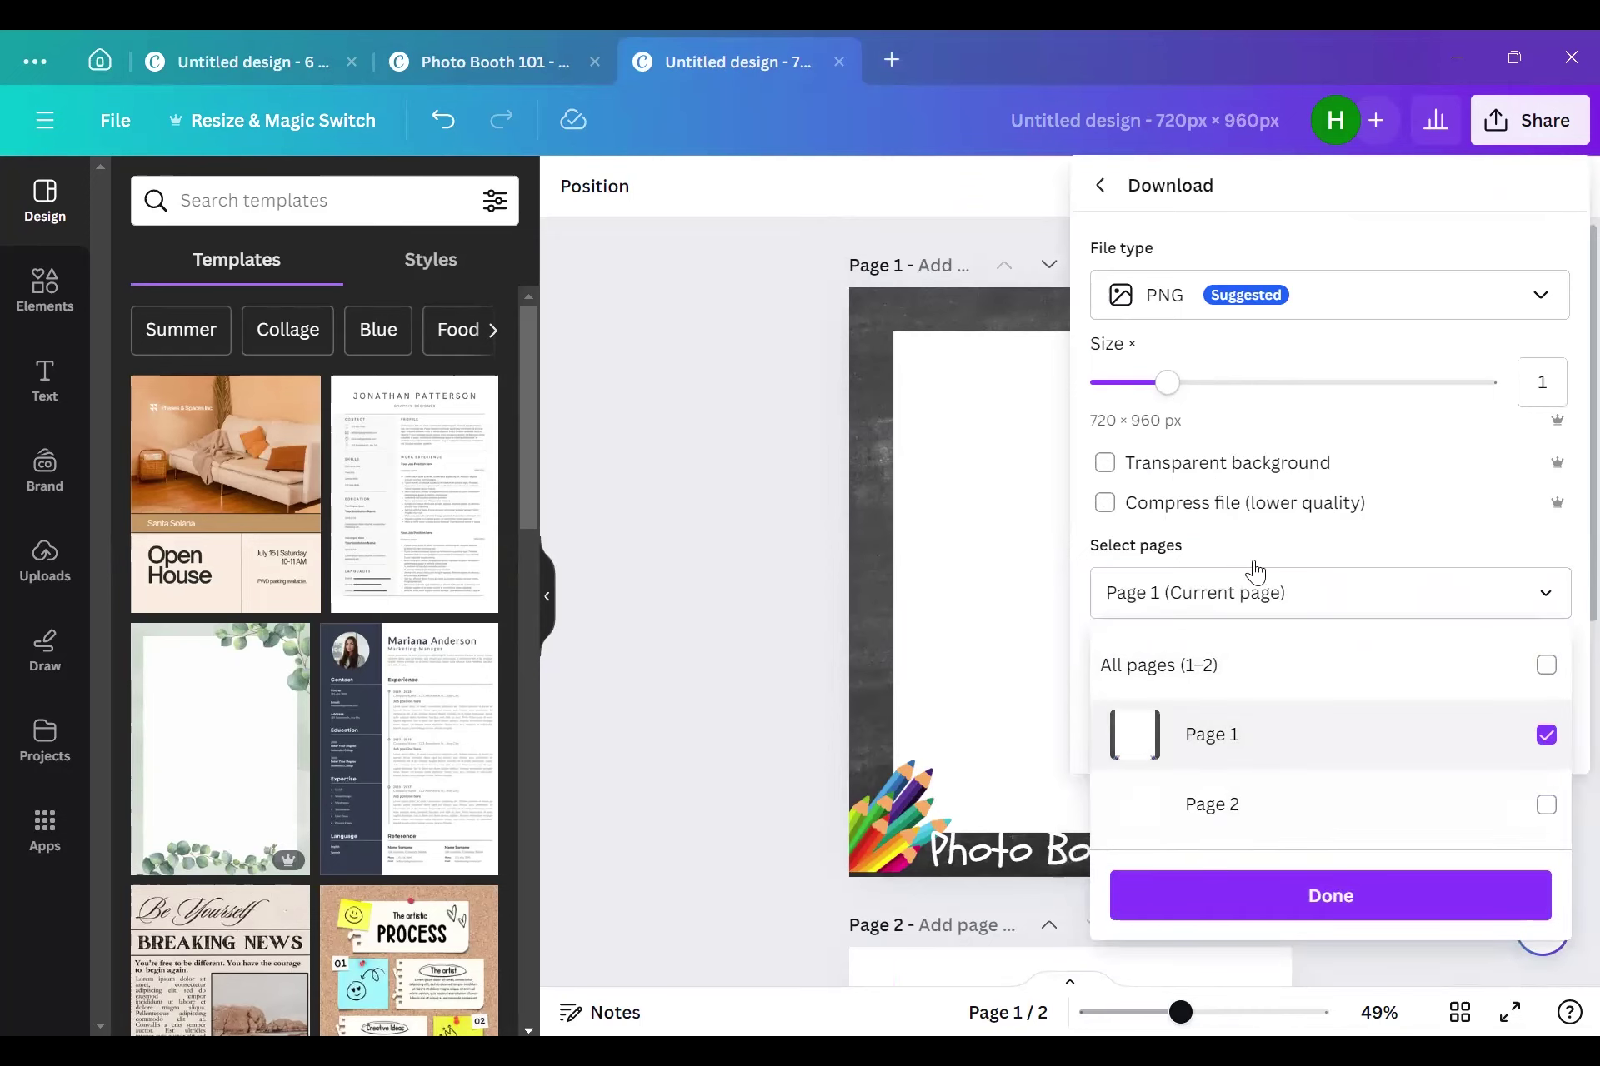
click(1107, 473)
click(1105, 464)
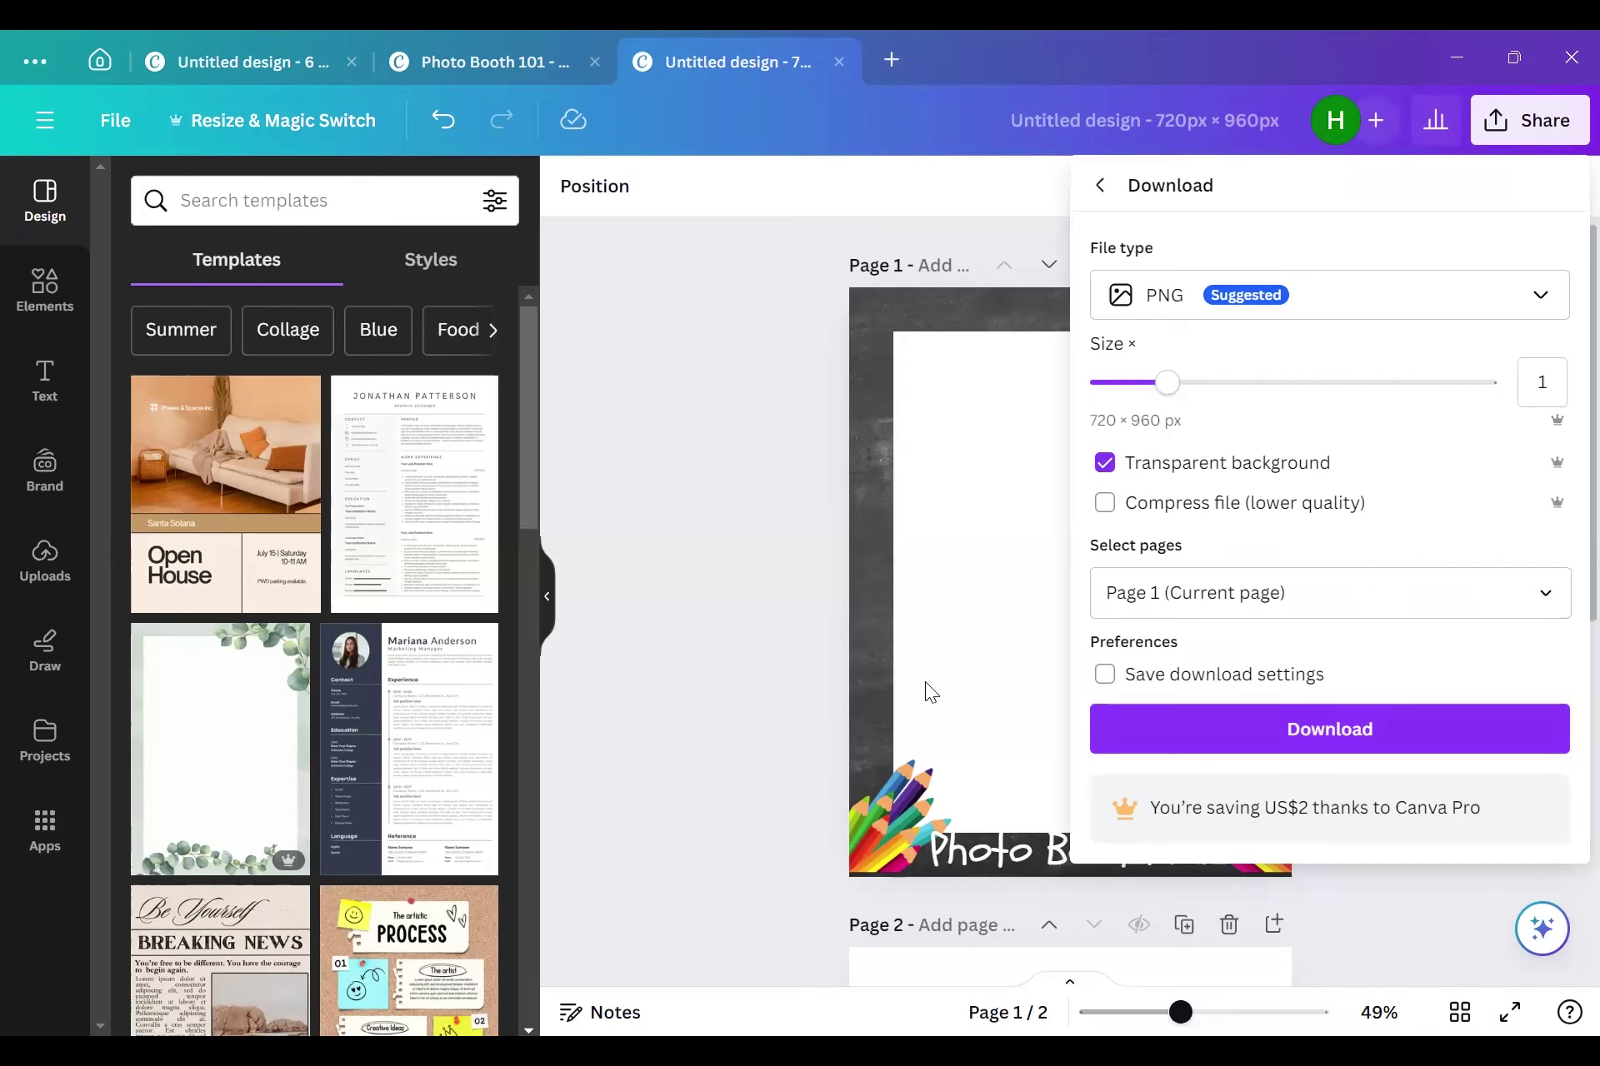
click(725, 601)
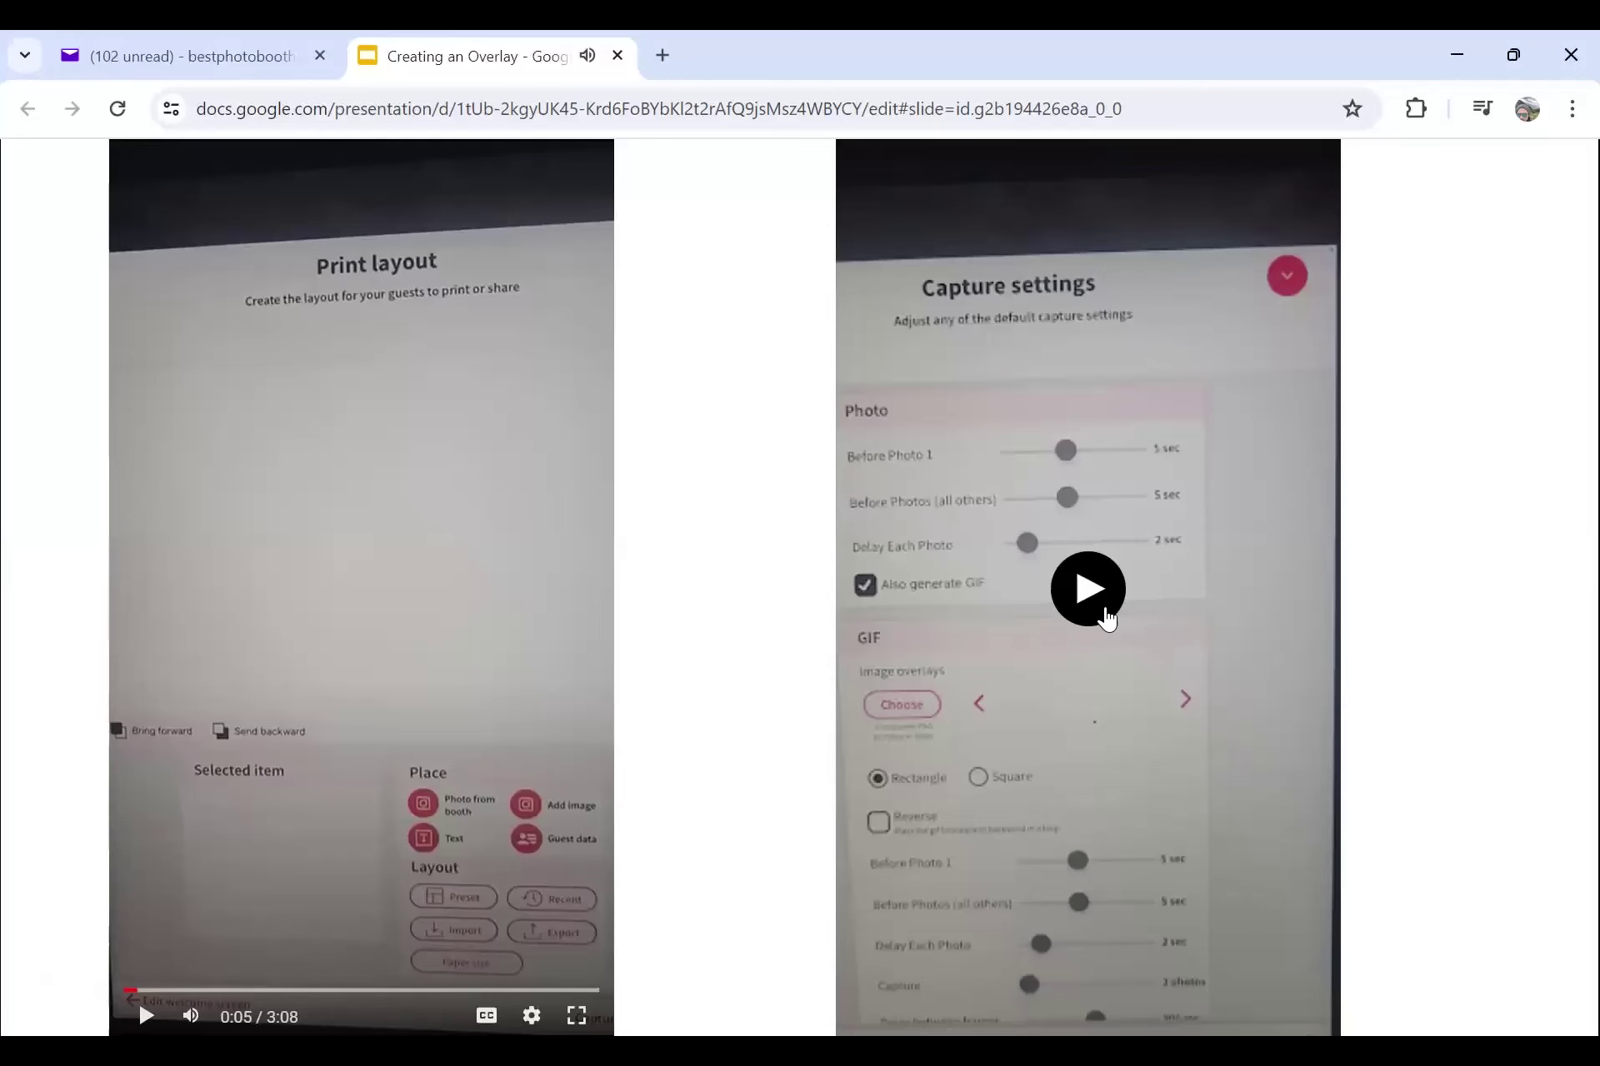
Step: Switch to the Google Slides presentation and watch the capture settings video full screen, pausing at the GIF image overlay settings
click(1100, 610)
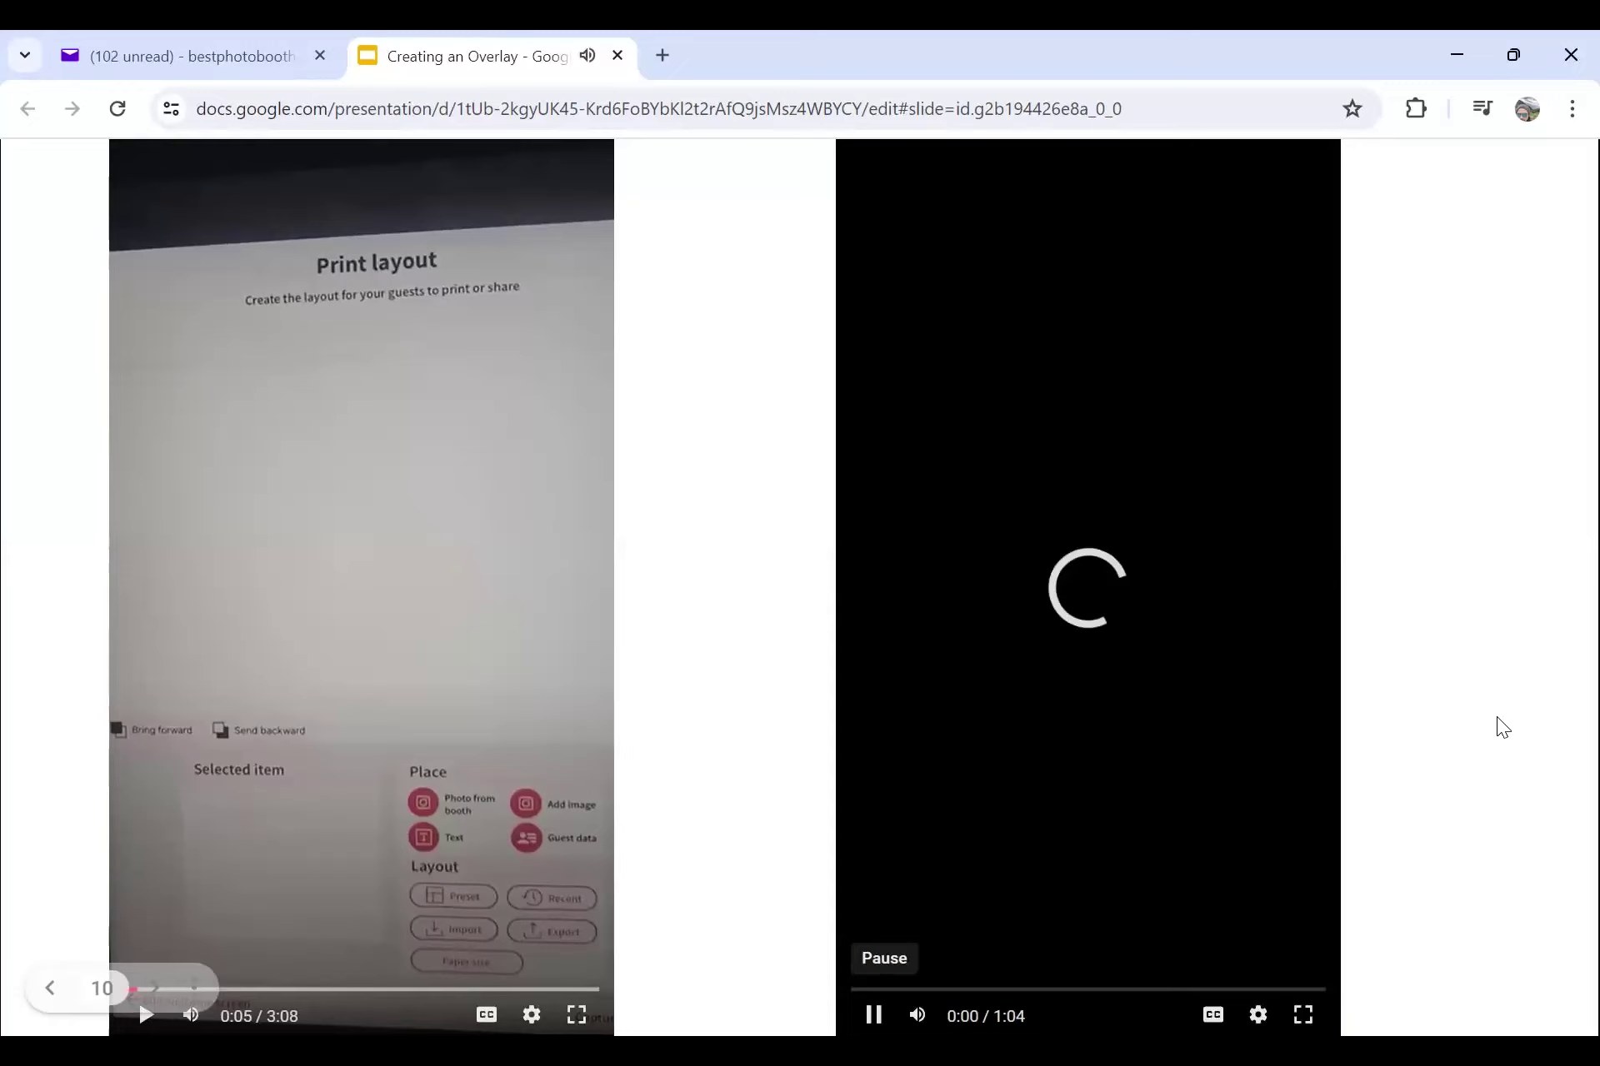
key(F11)
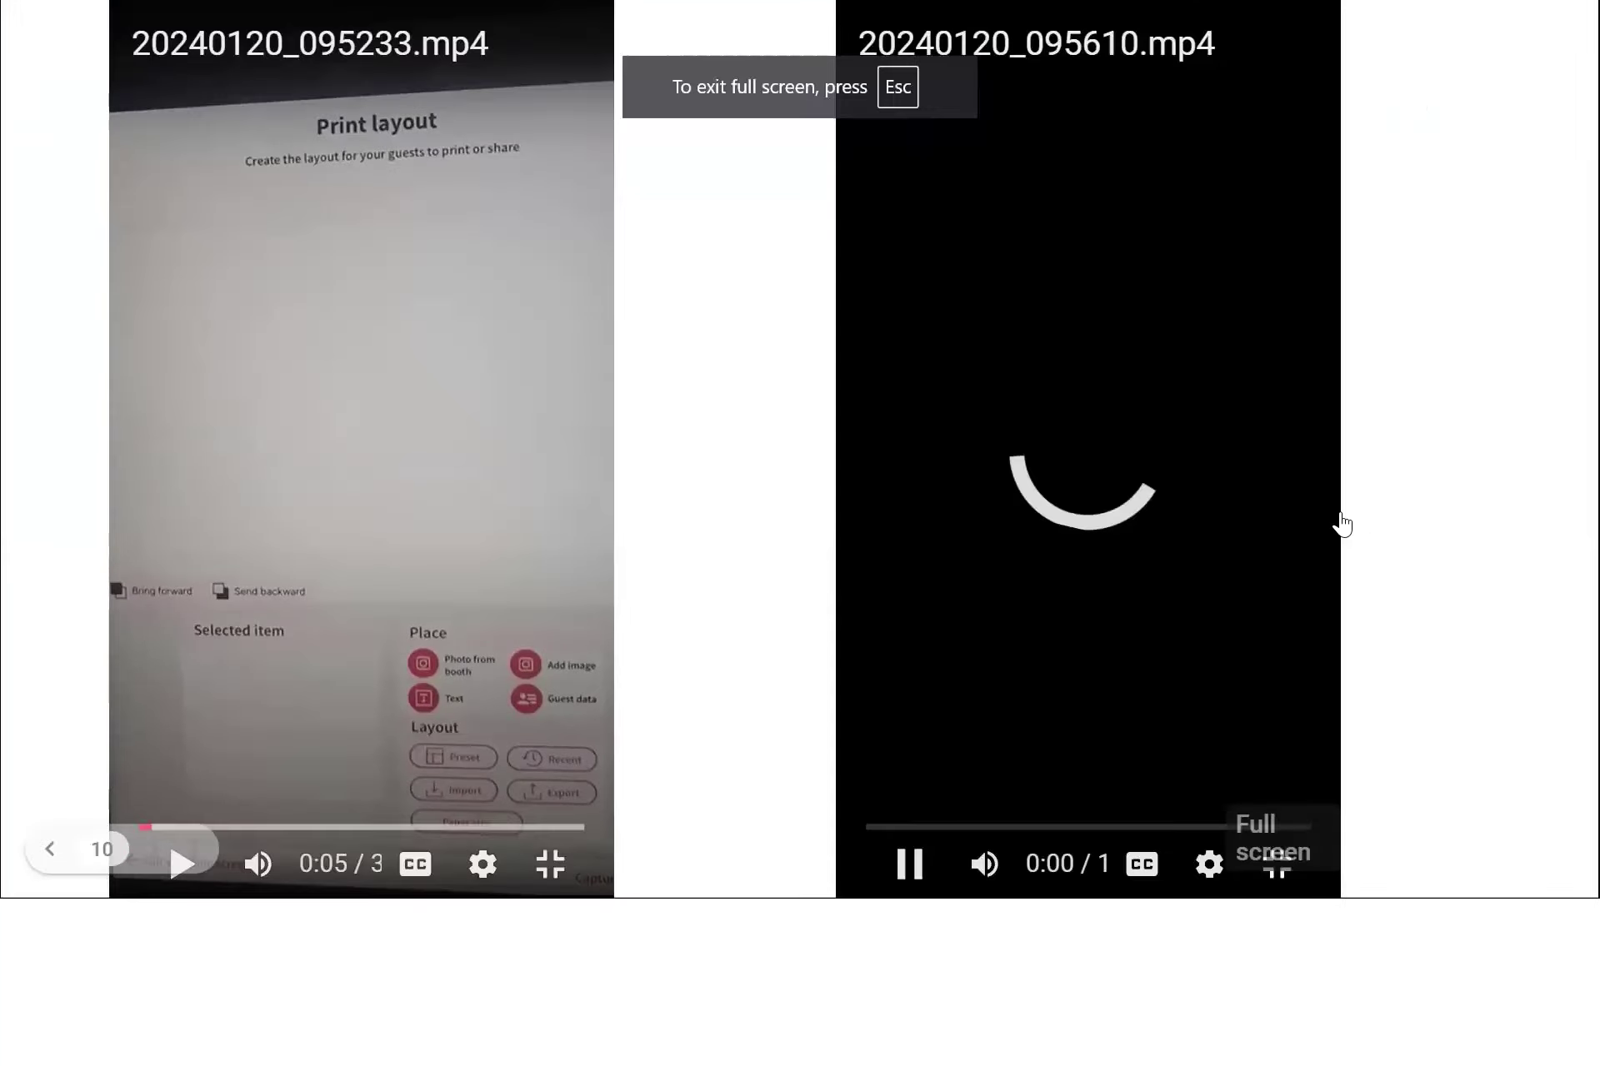
key(f)
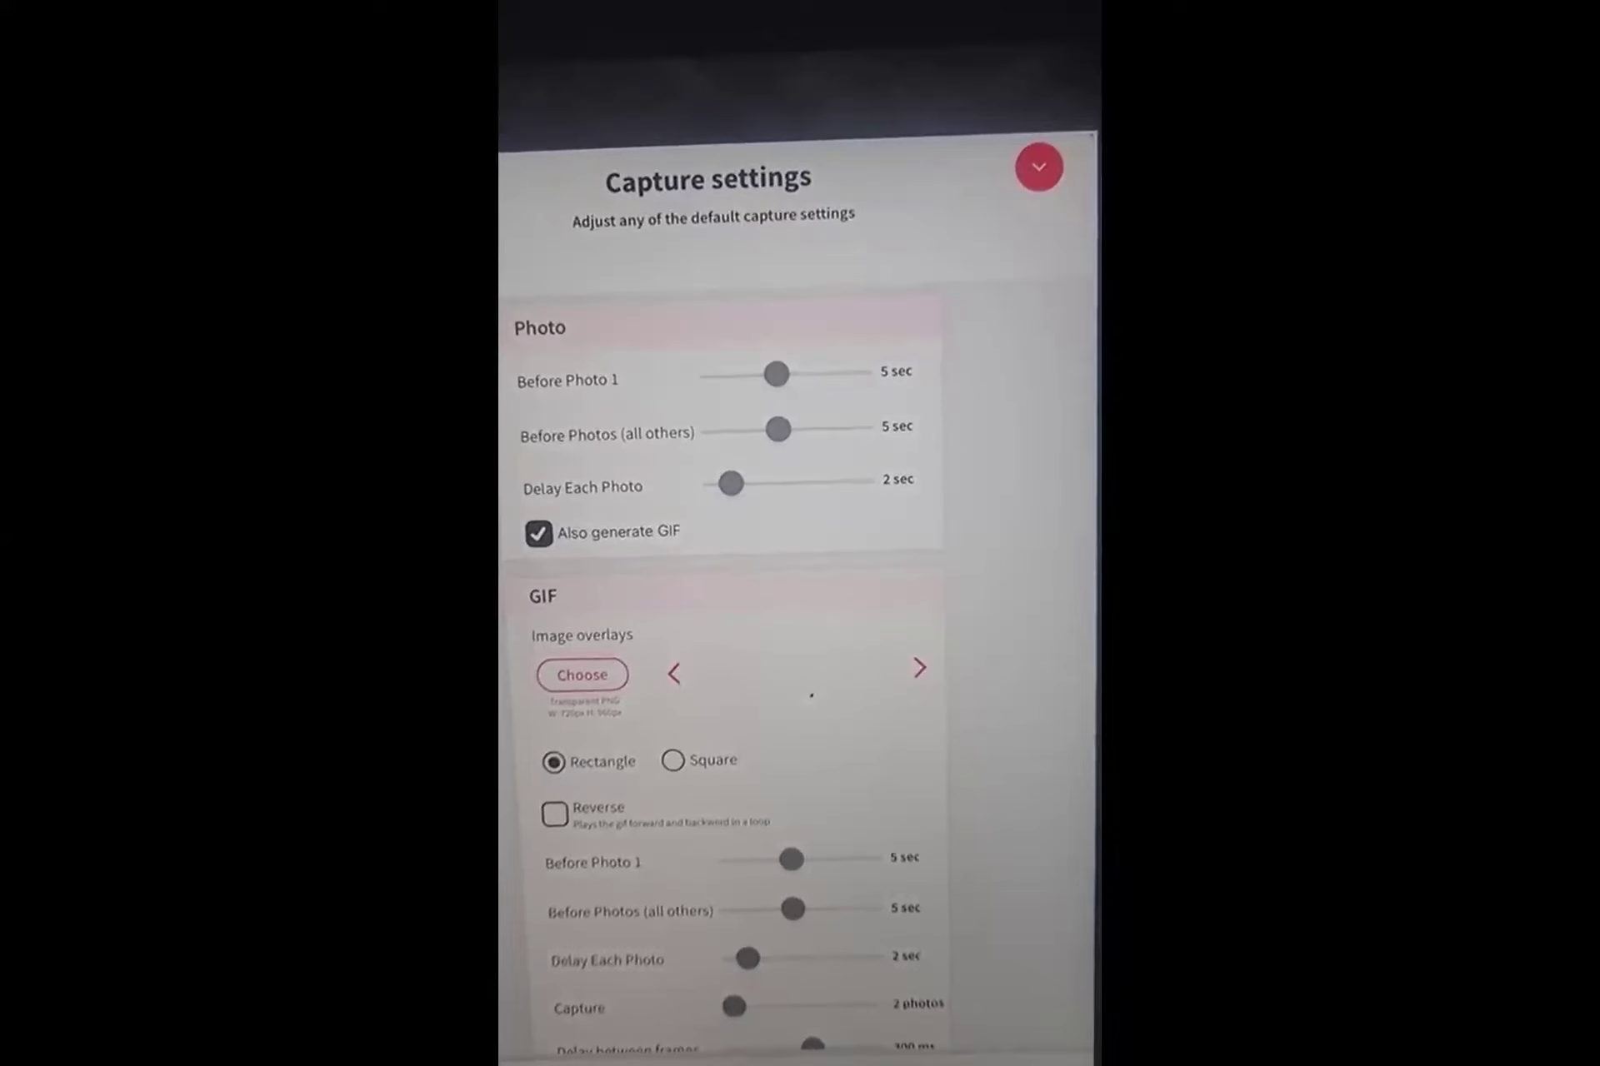
click(560, 585)
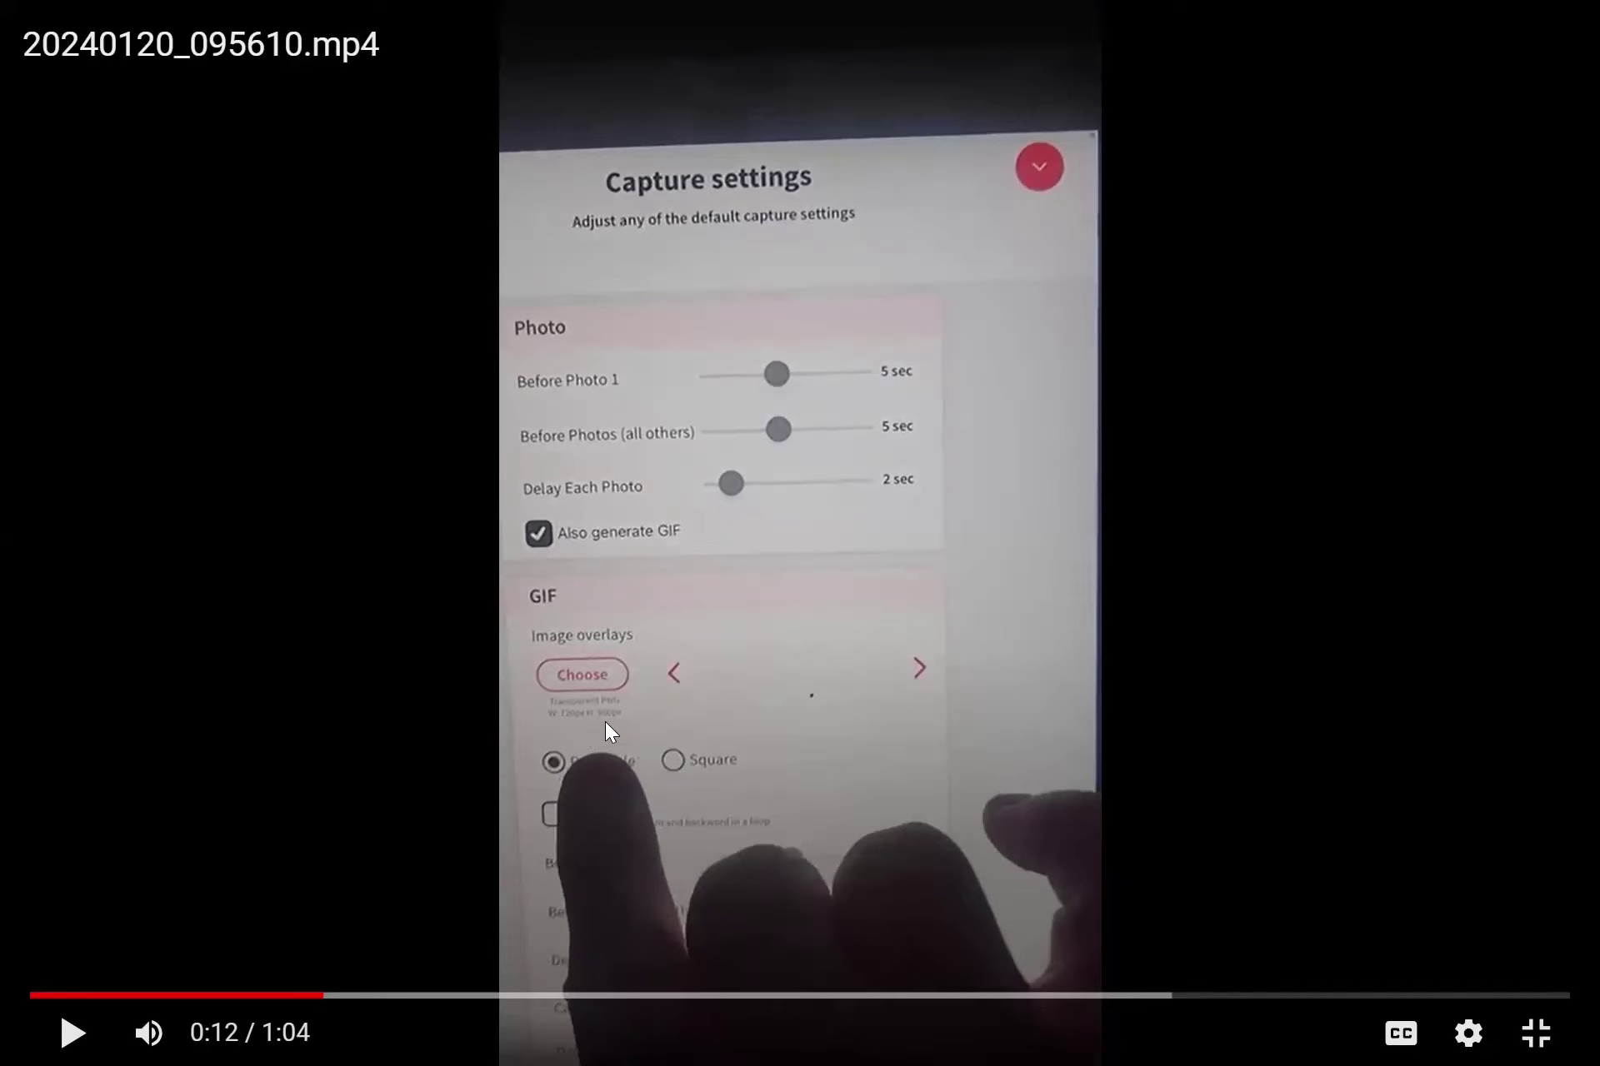
click(890, 696)
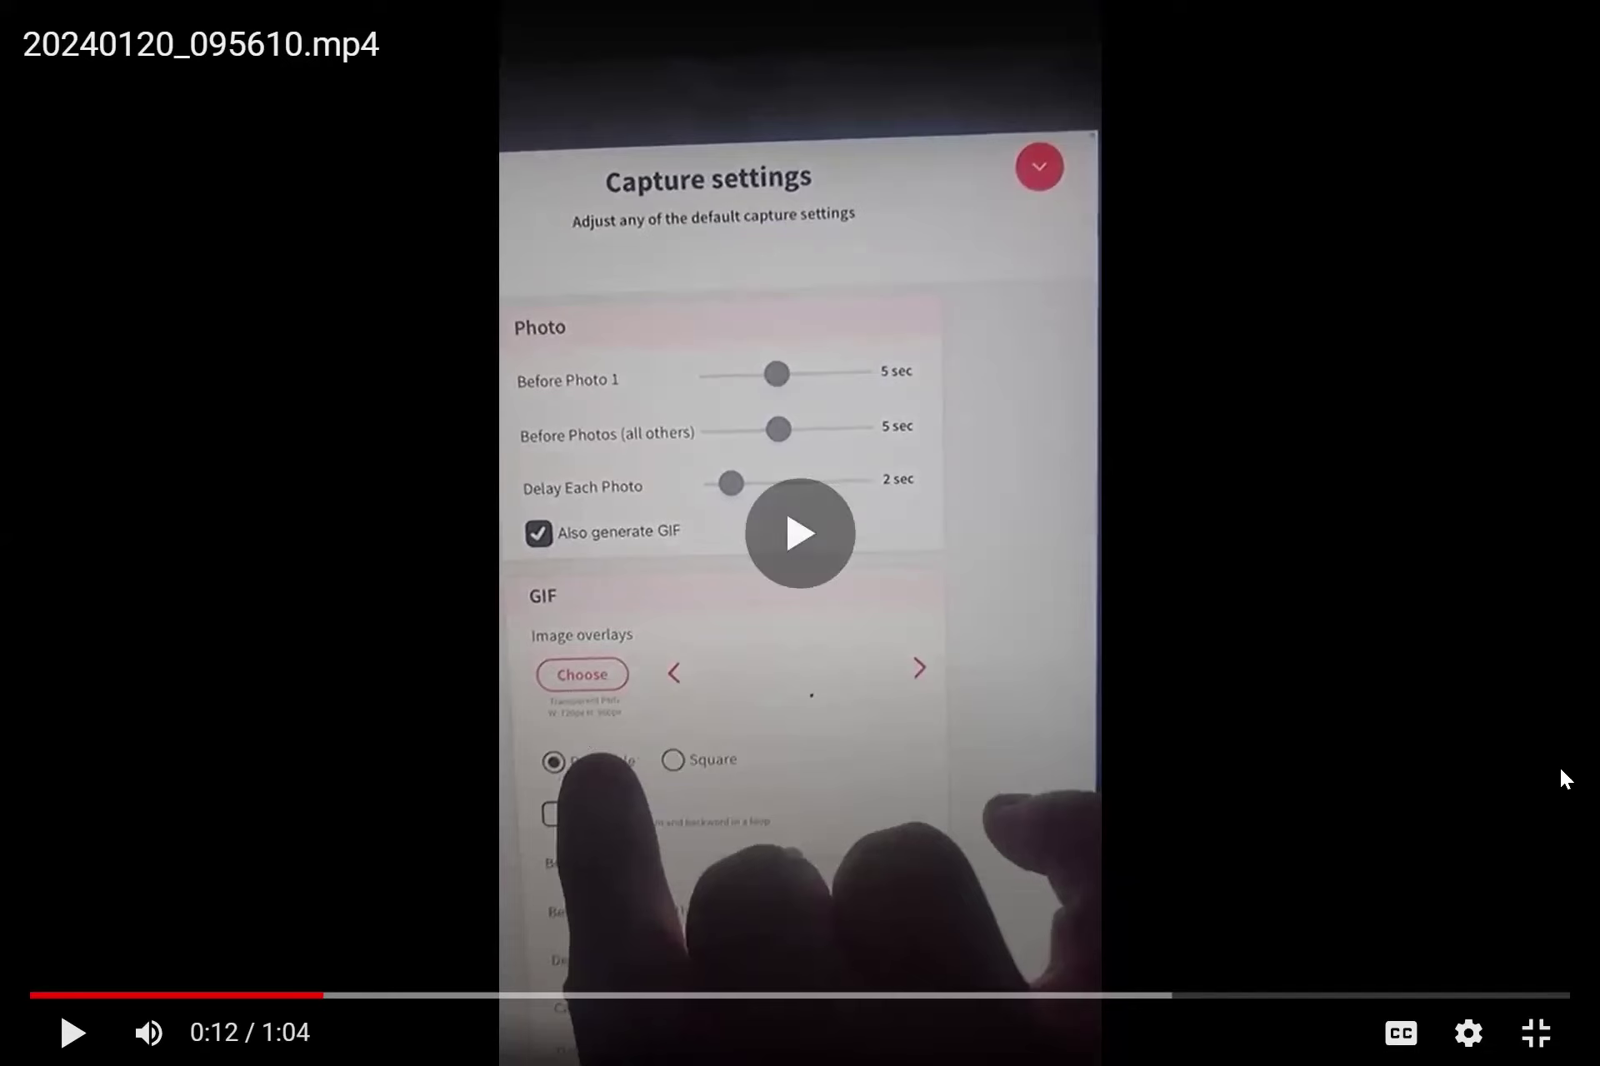
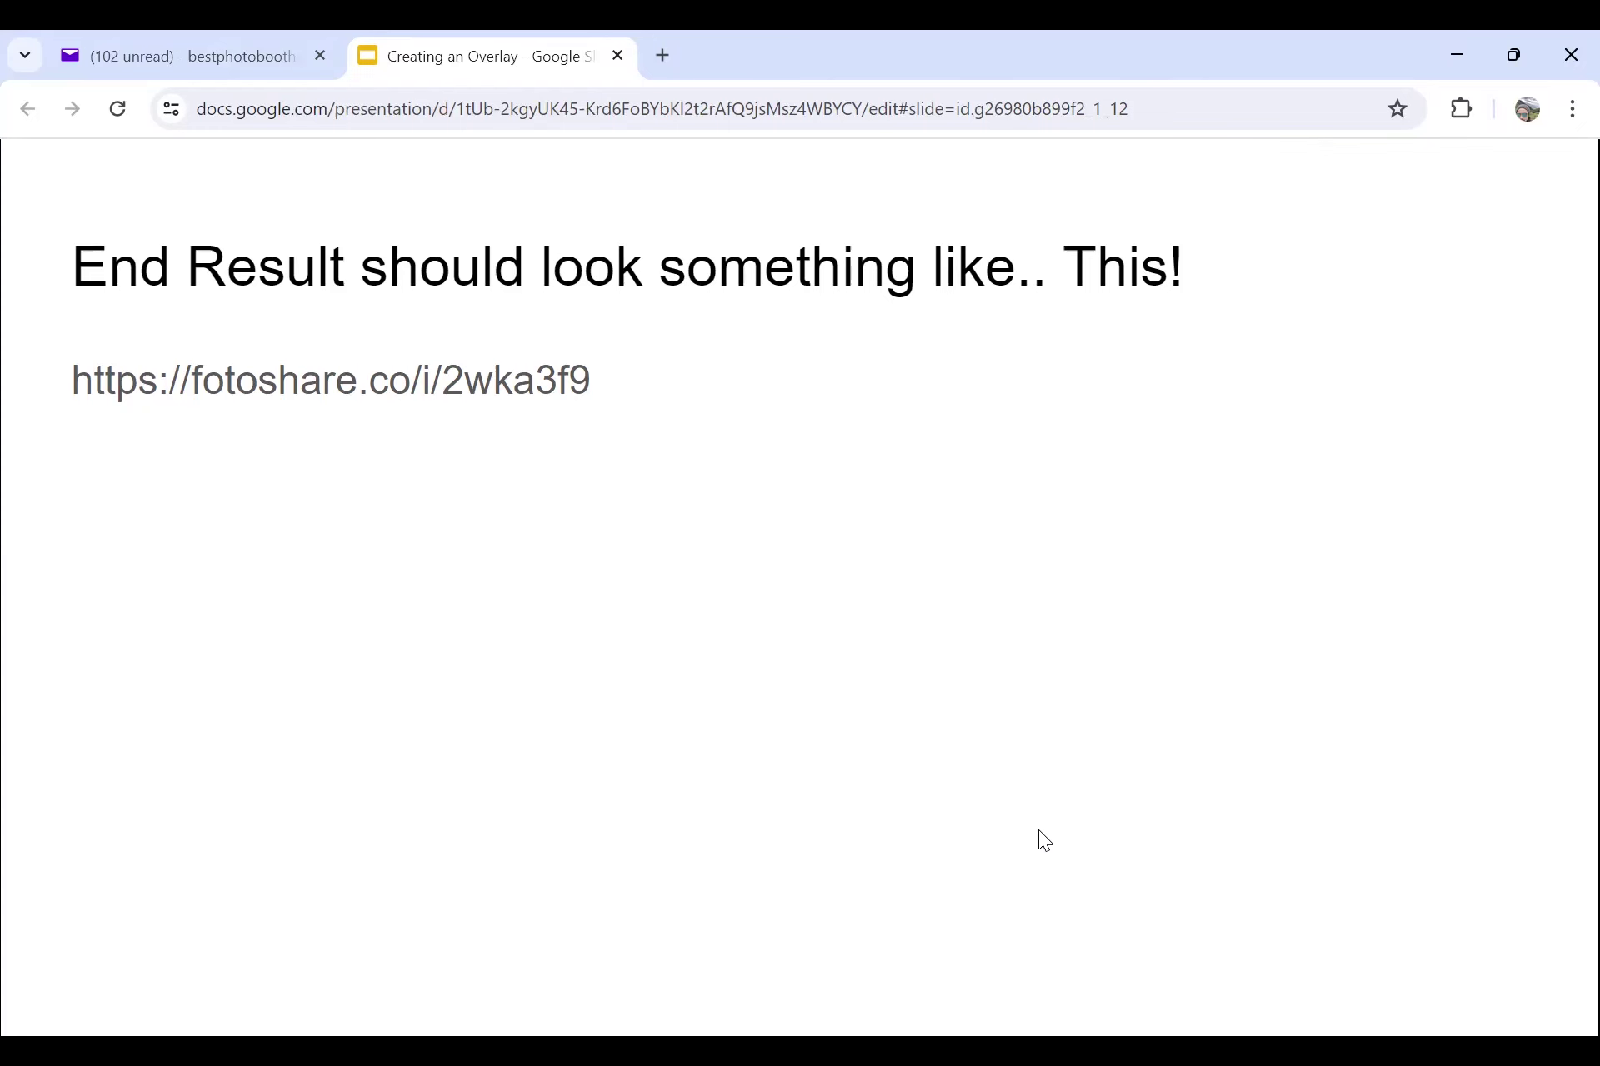
key(Right)
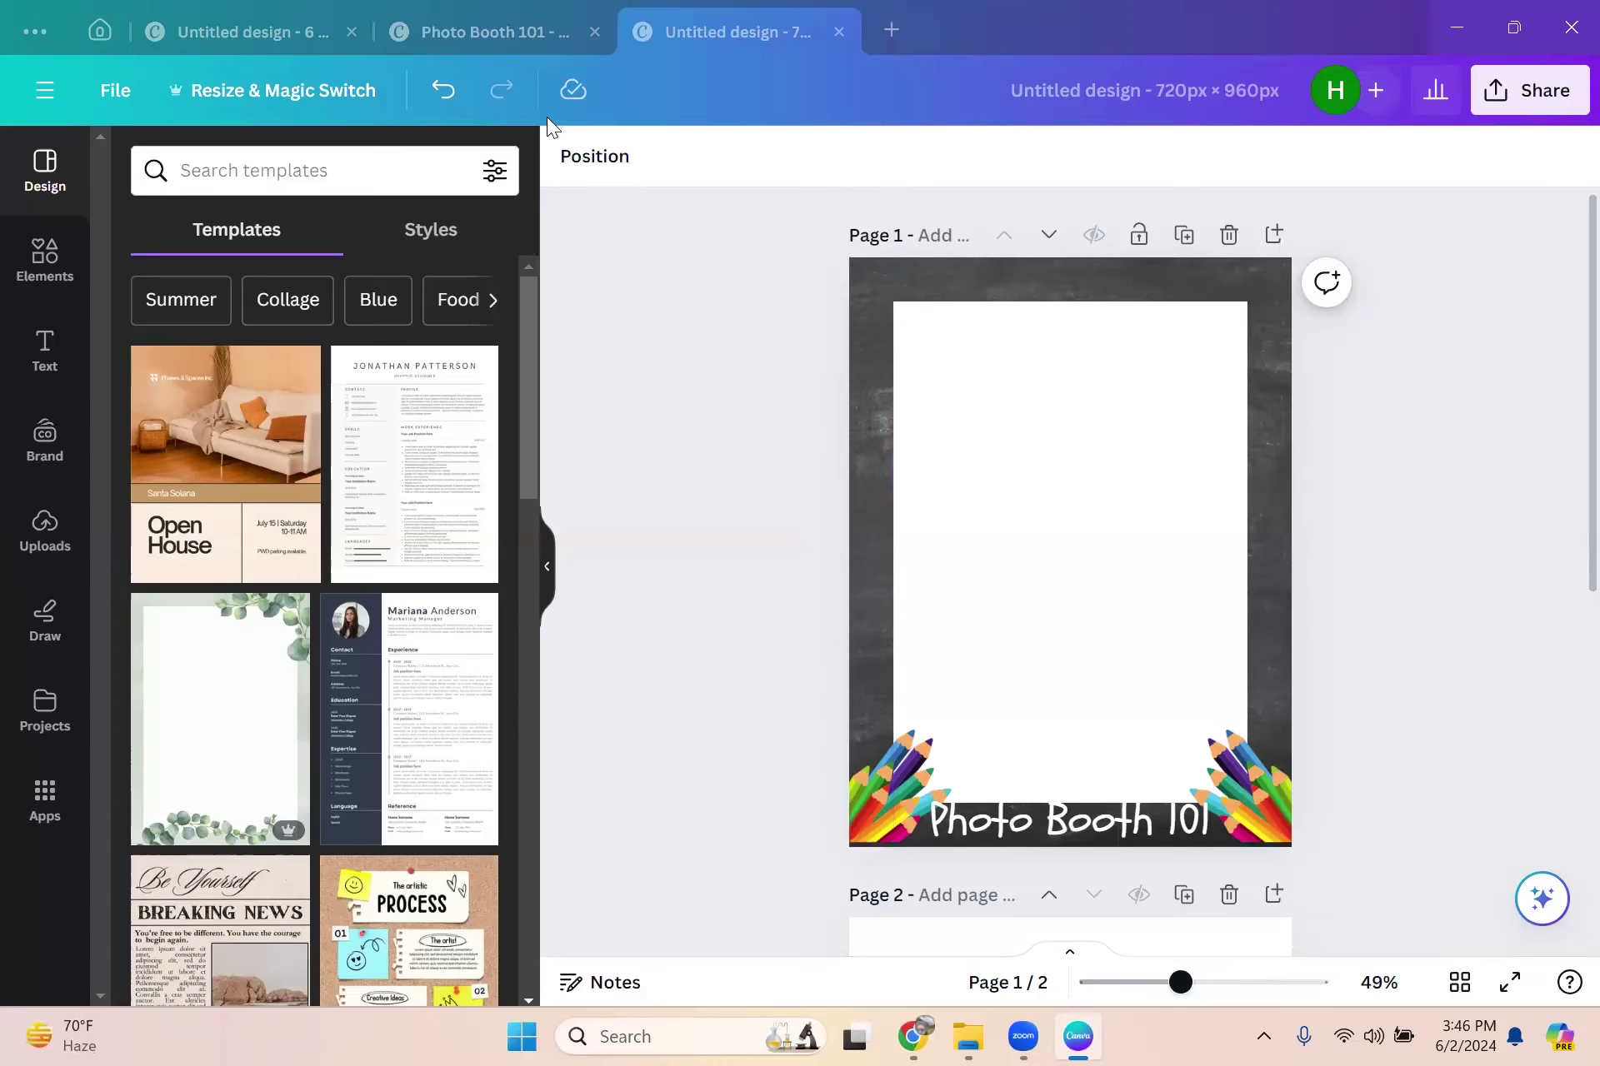
Step: Switch to Canva and create a new custom-size design of 3024 × 4032 px
click(898, 37)
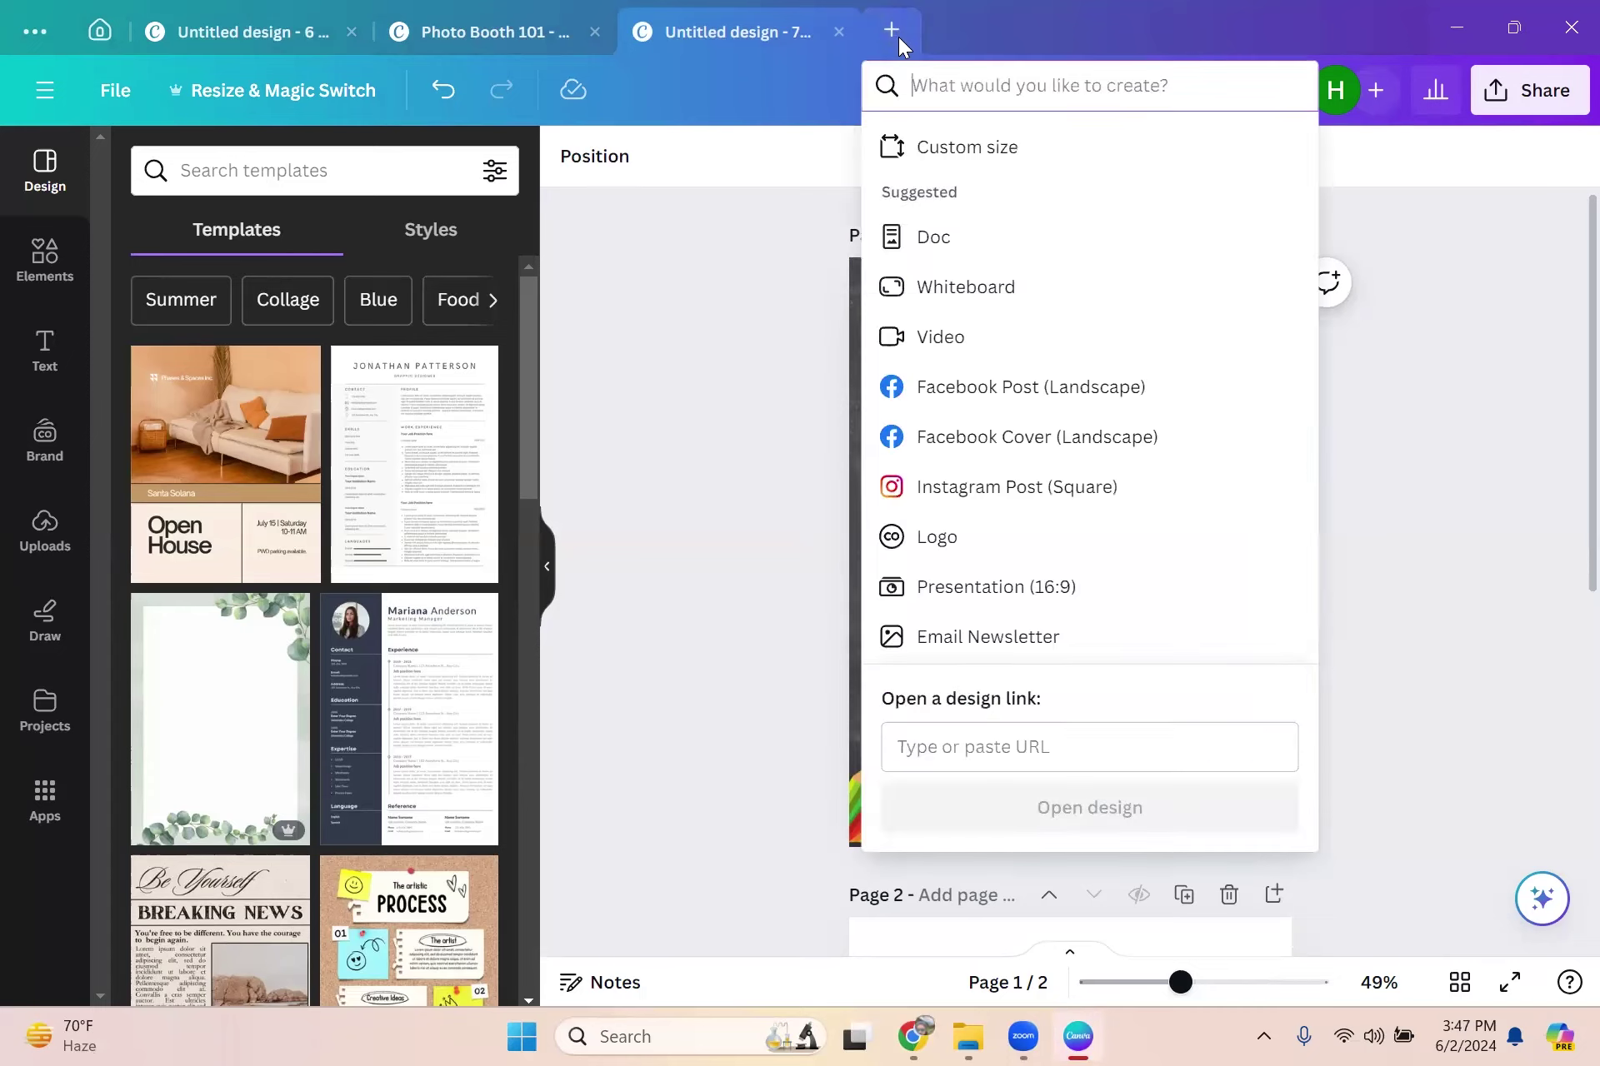
click(984, 155)
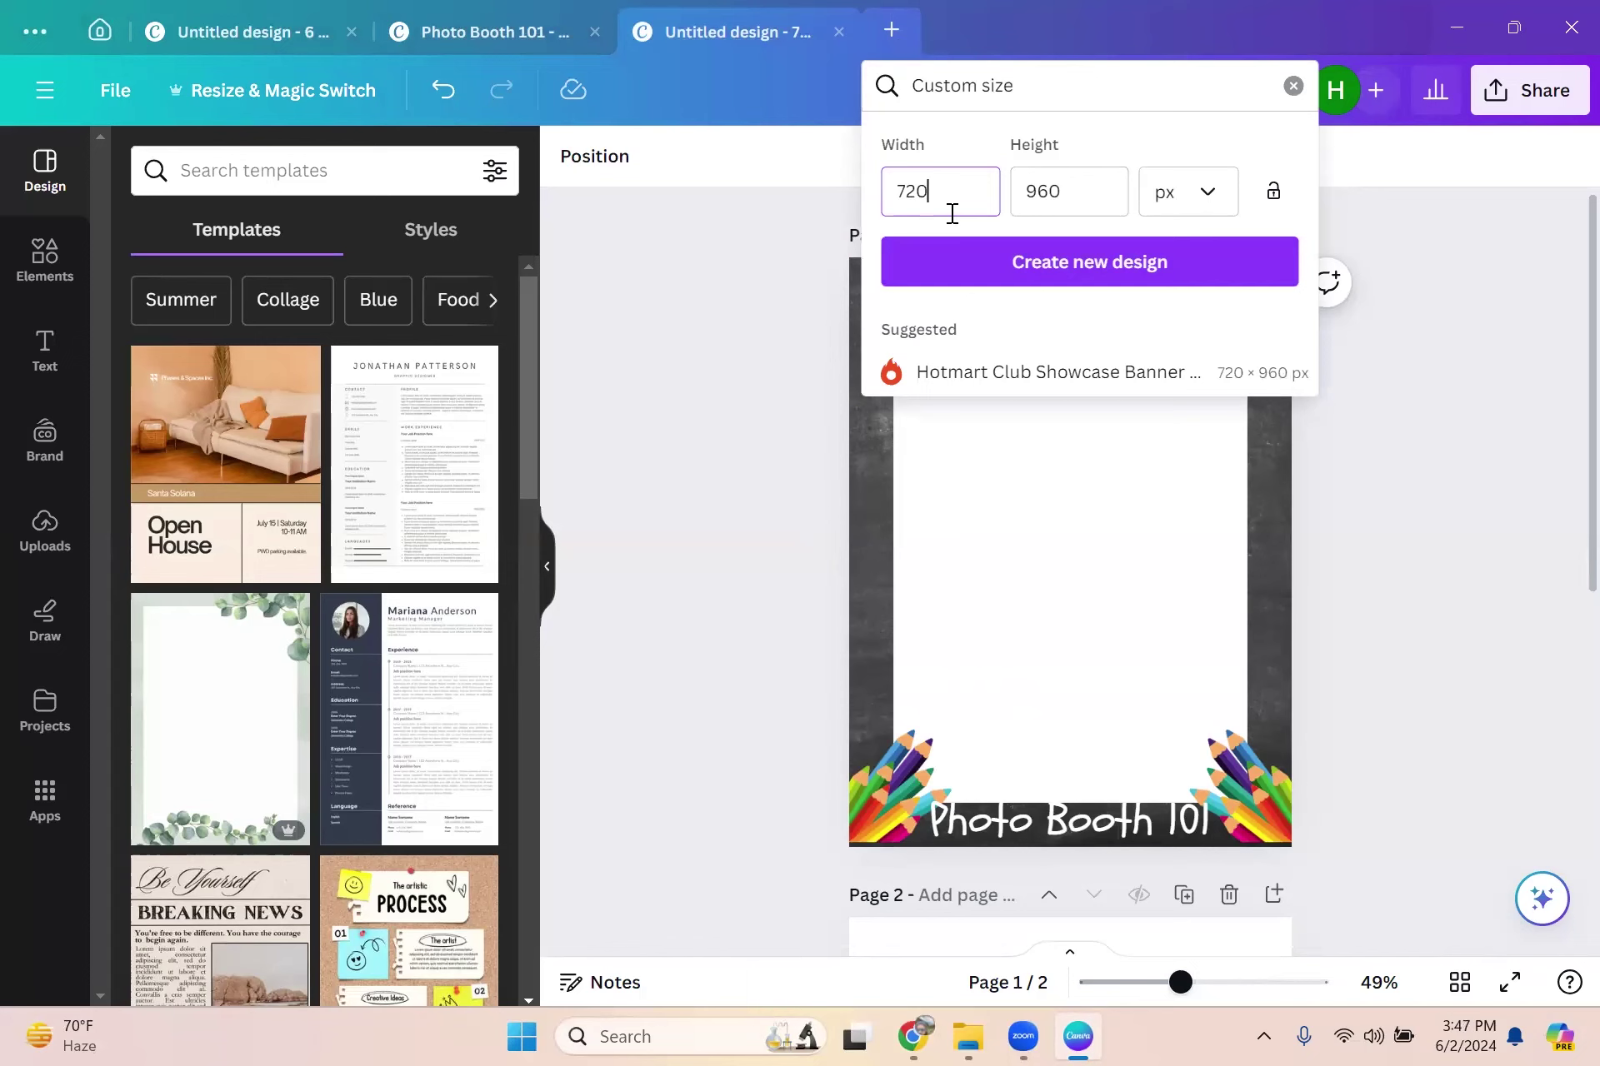
key(BackSpace)
key(BackSpace)
key(BackSpace)
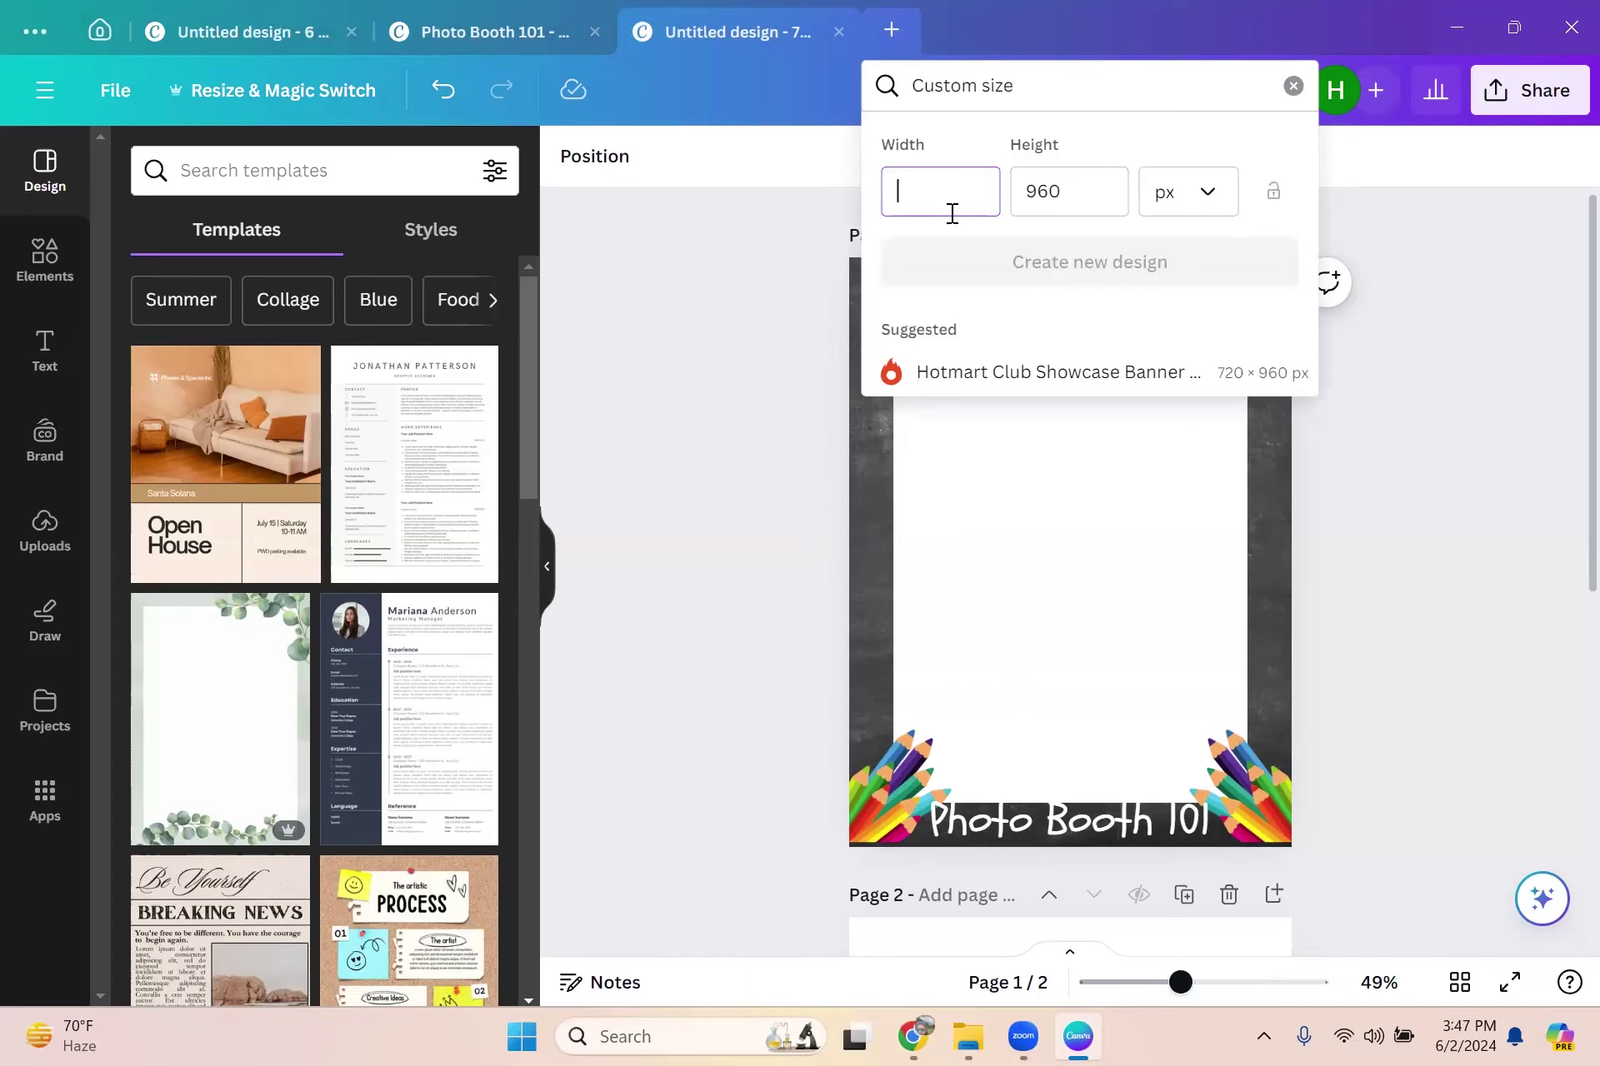
text(30)
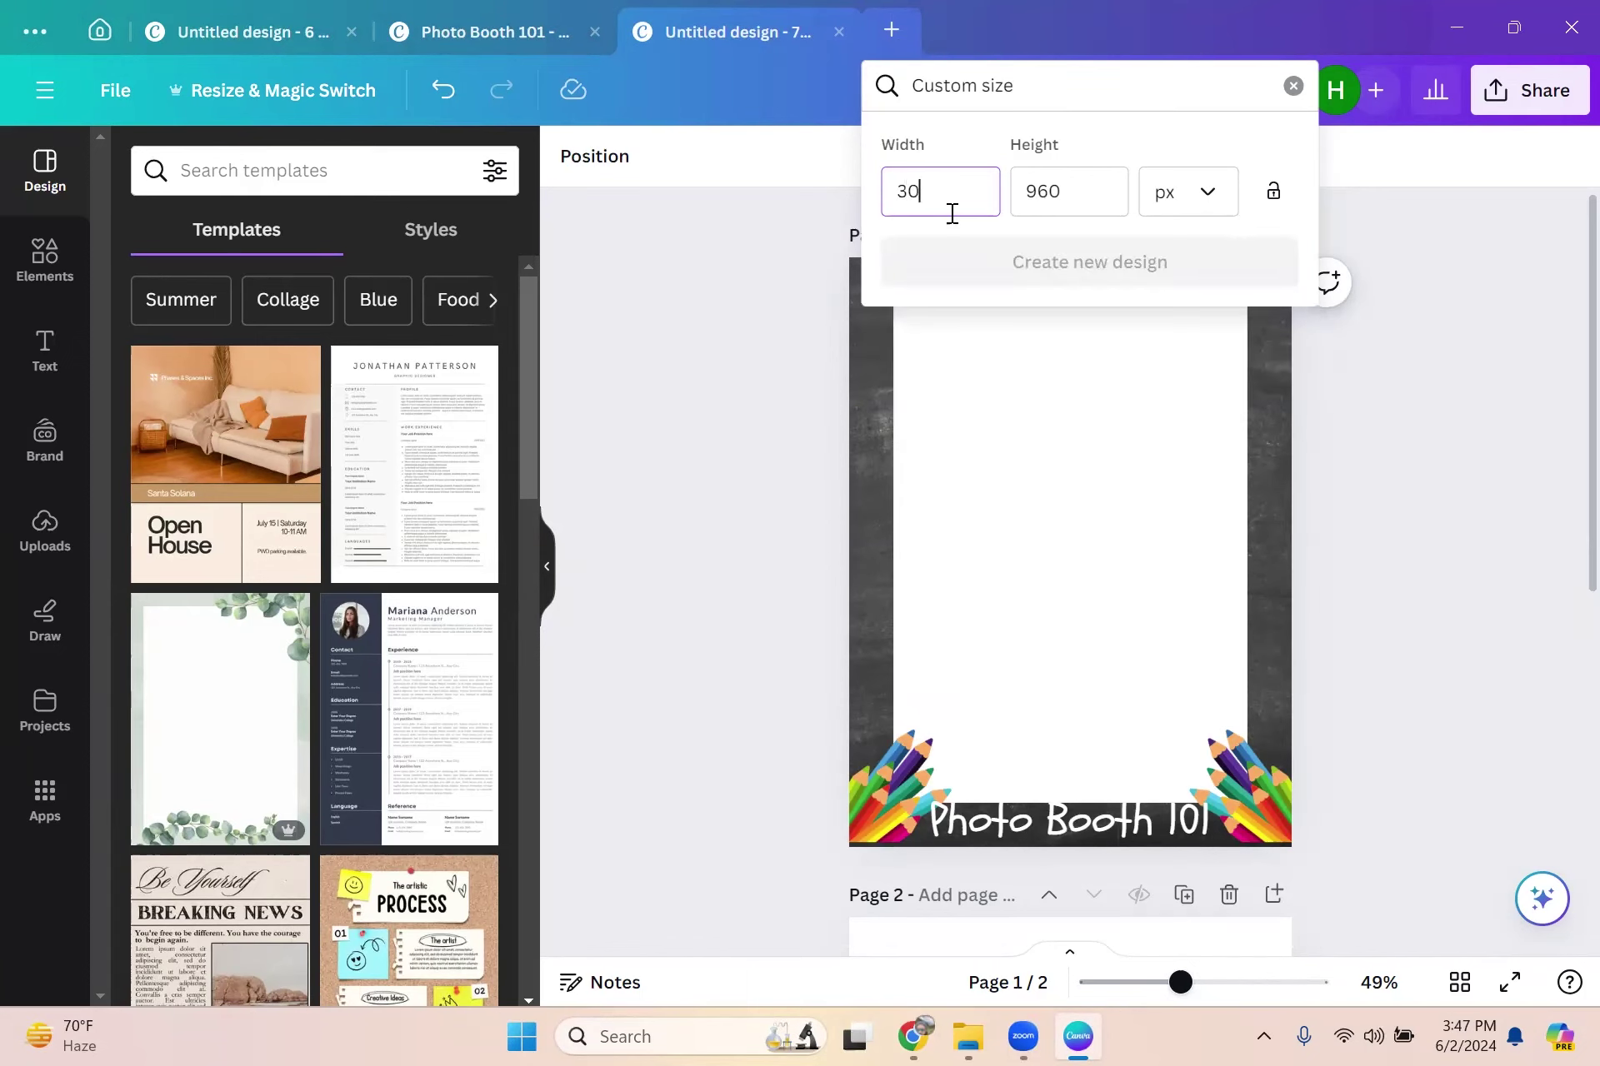
text(24)
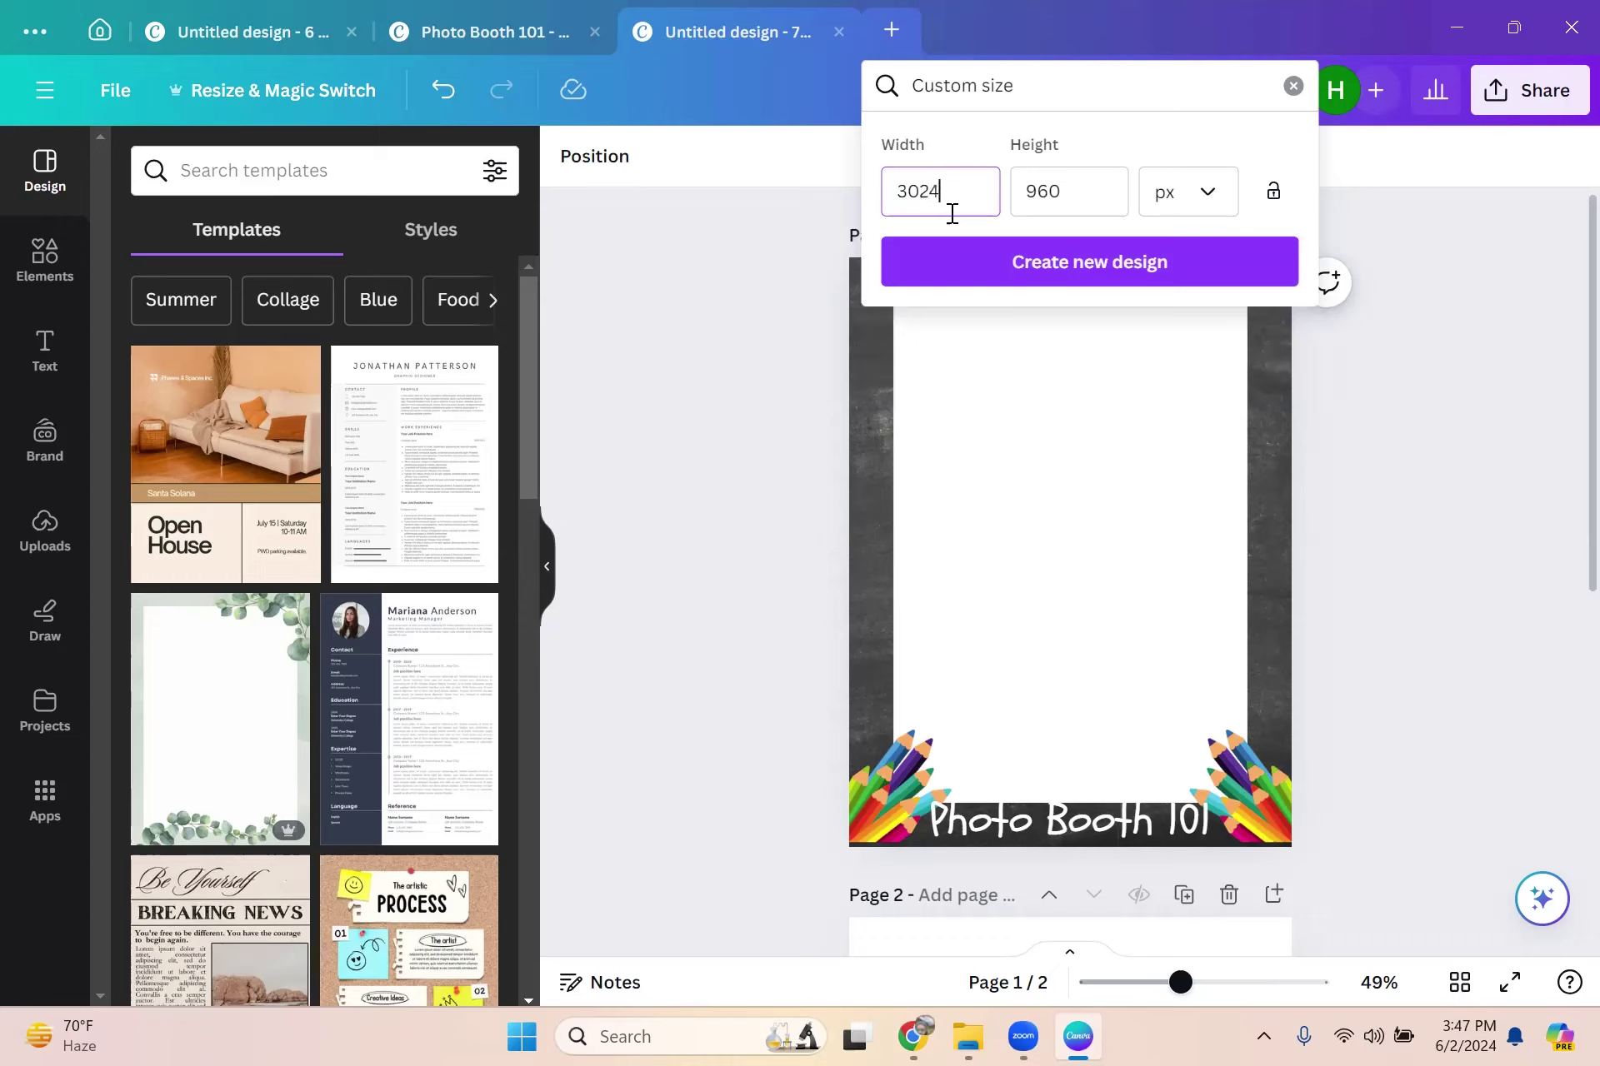
click(1046, 202)
double_click(1045, 202)
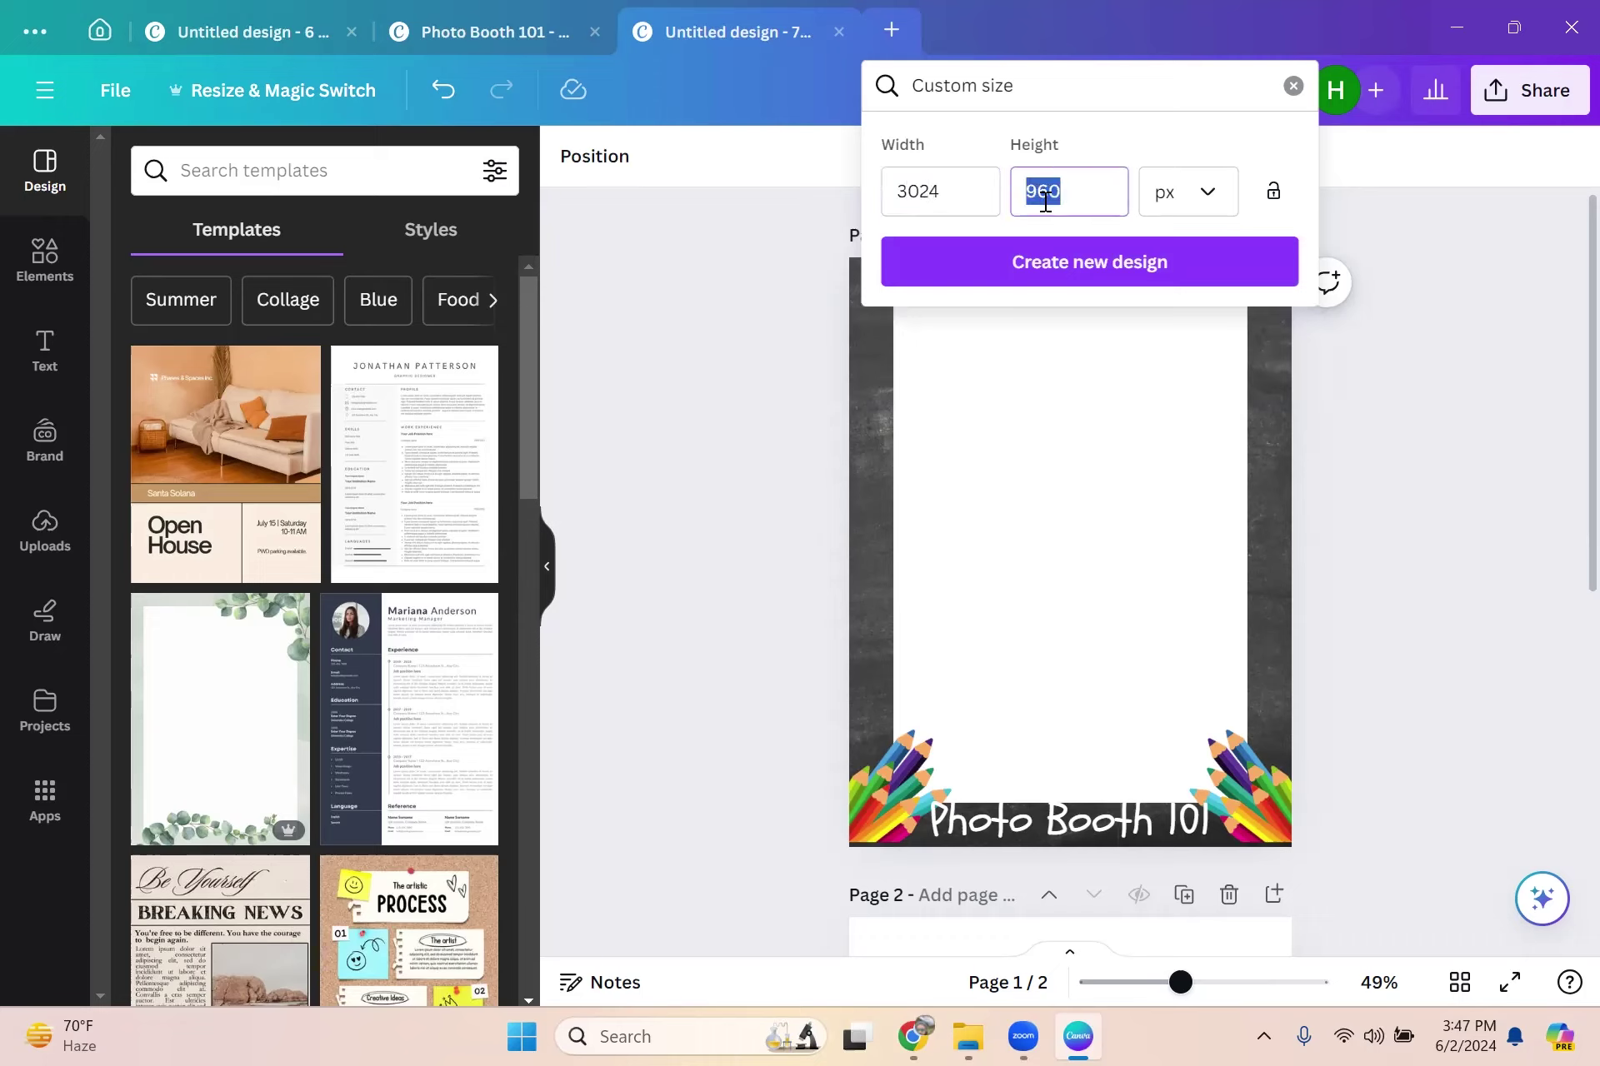
text(4032)
click(1048, 265)
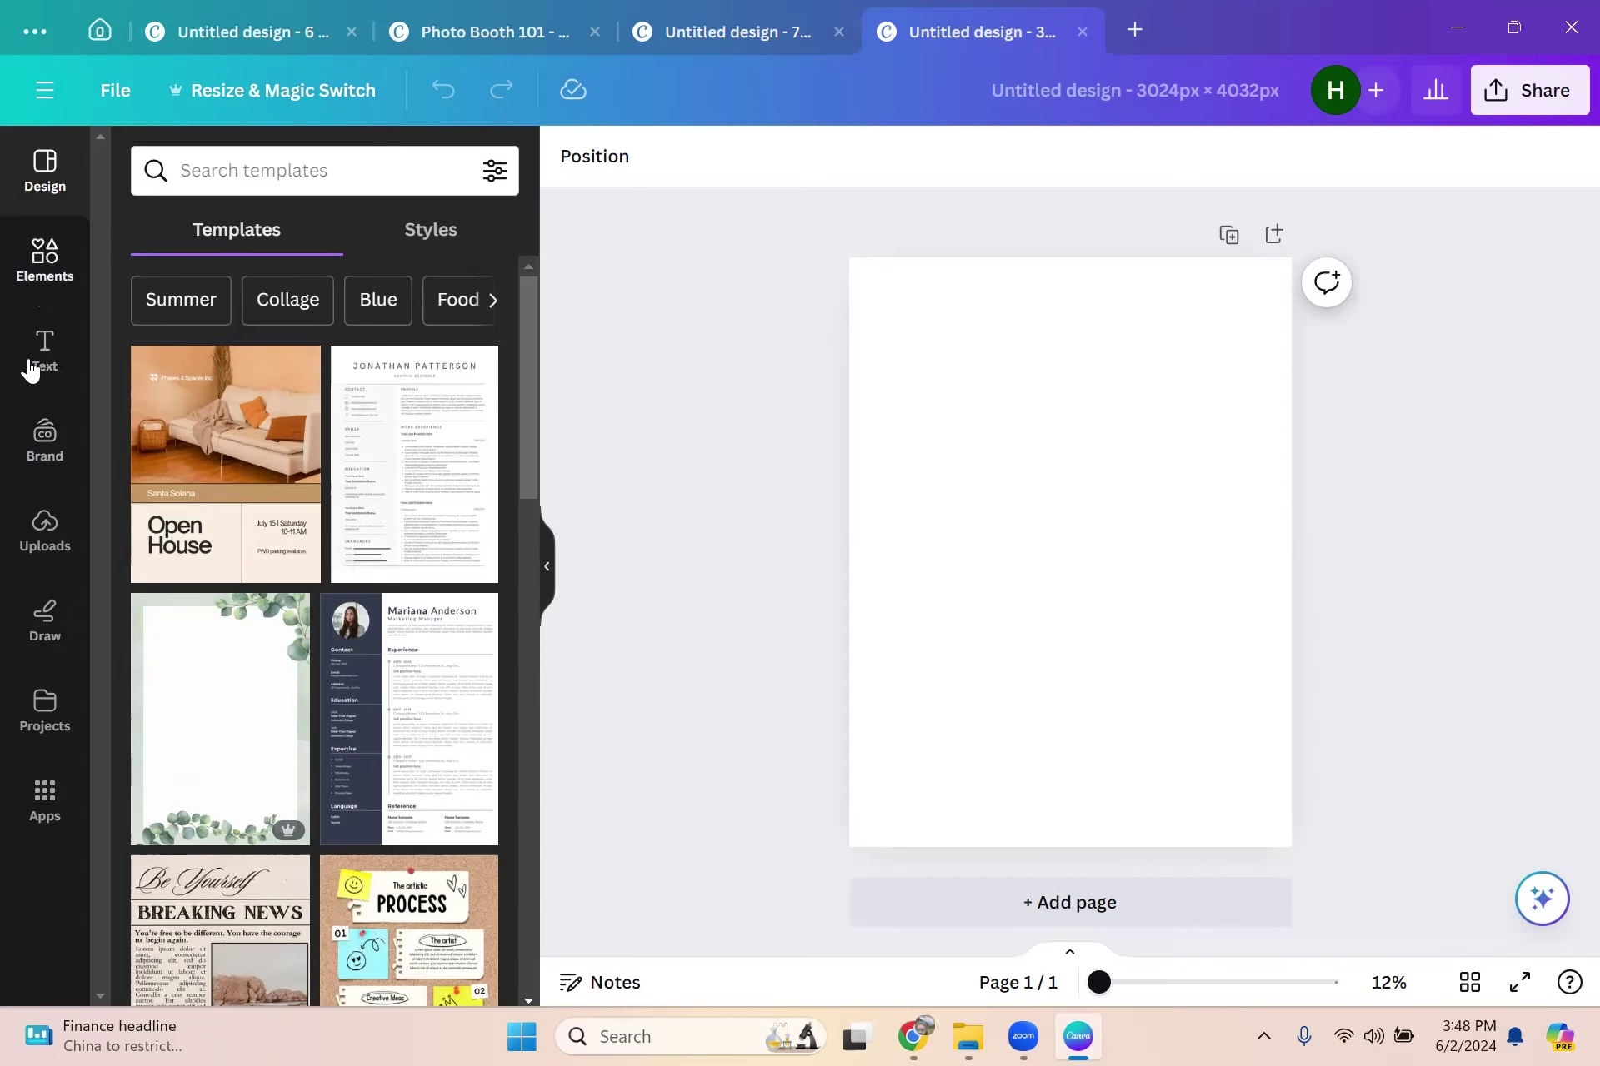
Step: Place the uploaded square red hearts image on the blank page, enlarge it to the full page width and align it with the top edge
click(45, 550)
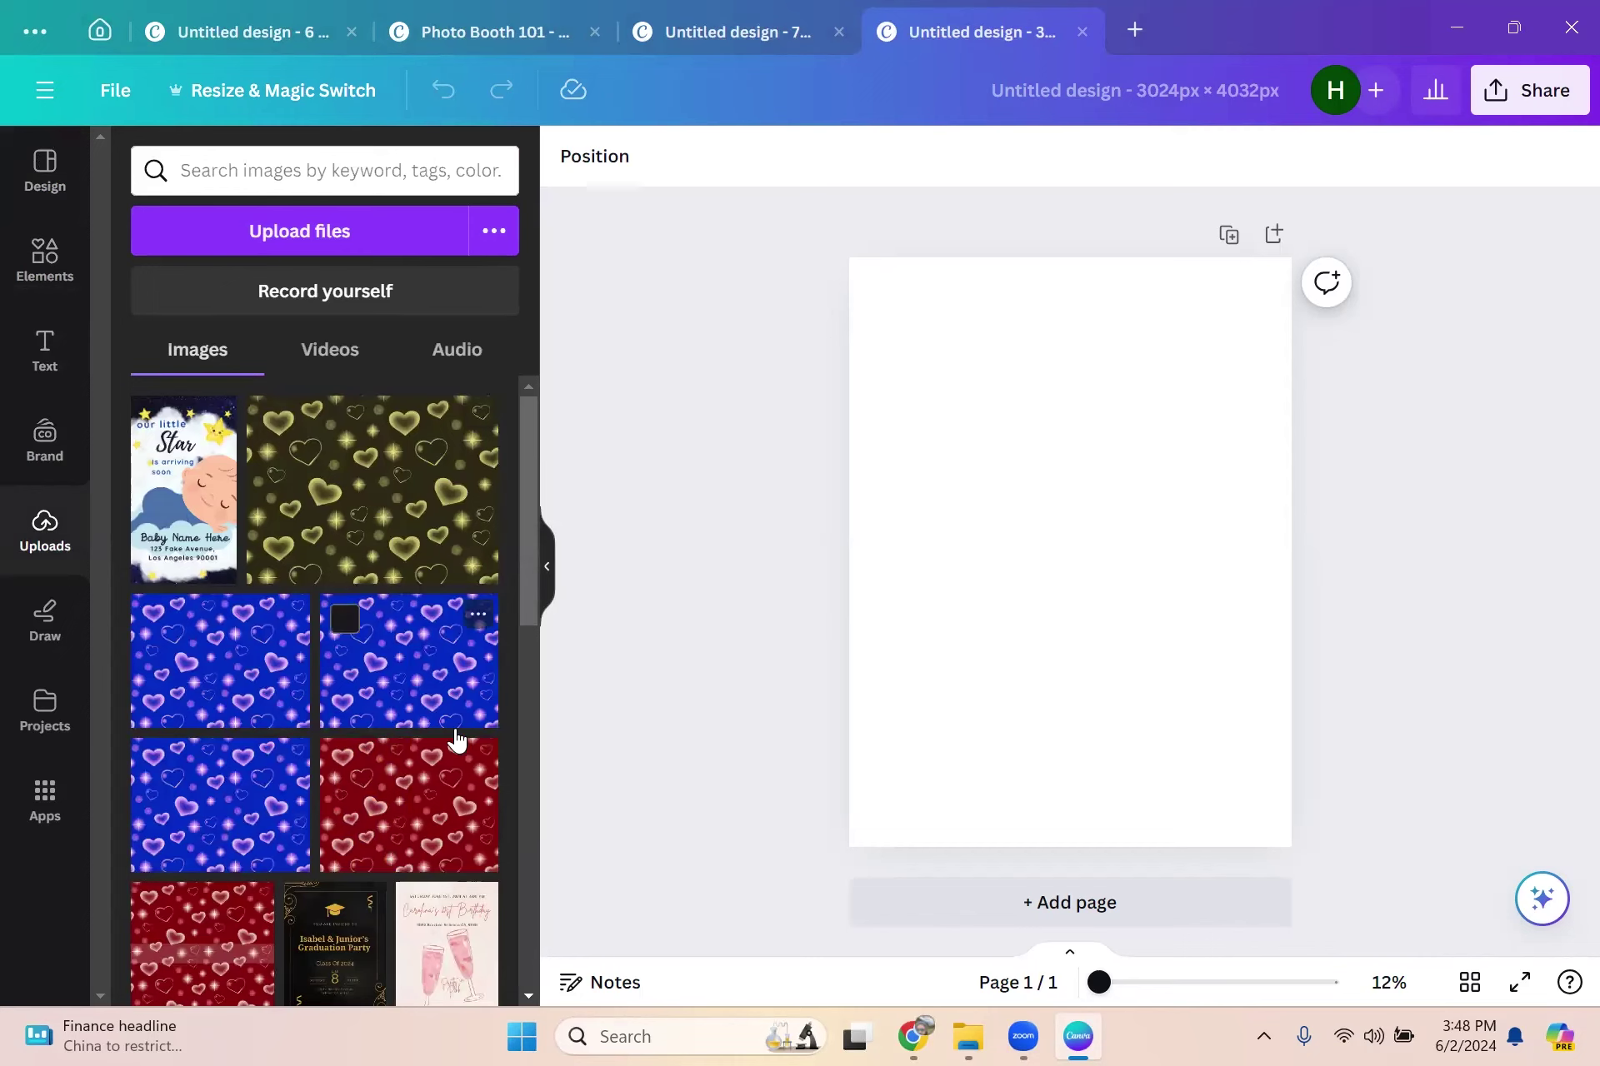
scroll(407, 821, down, 2)
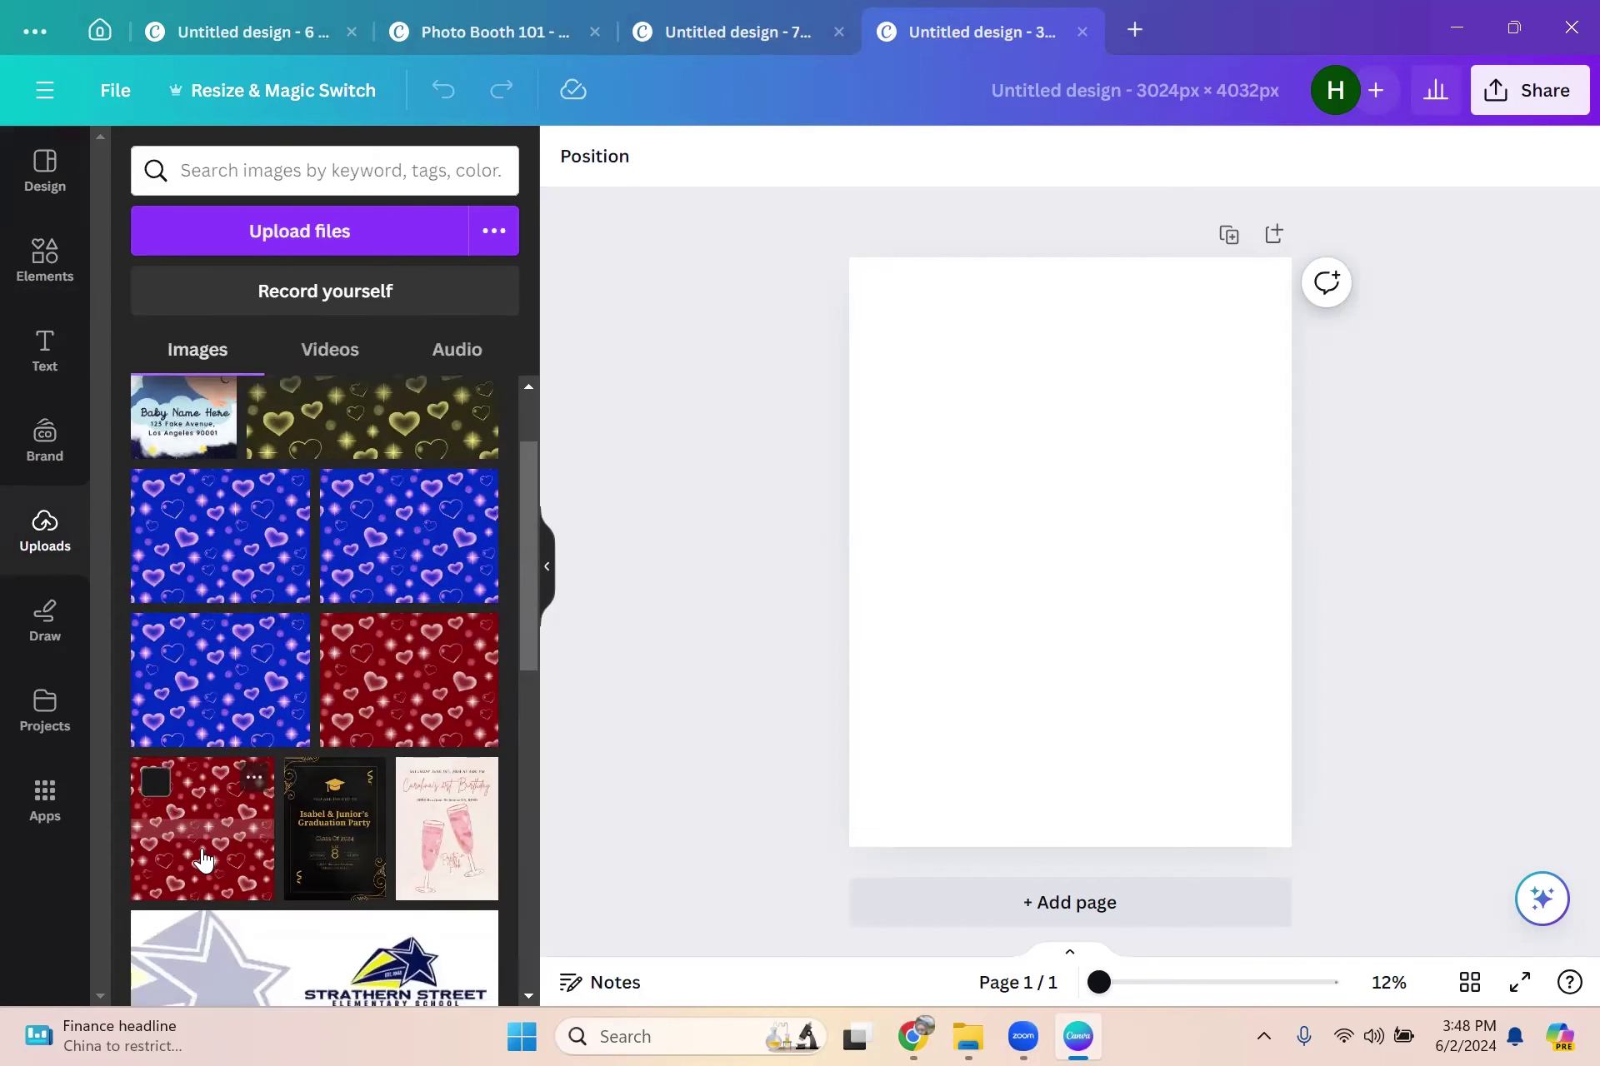
drag(1023, 565, 975, 582)
drag(1170, 556, 1171, 556)
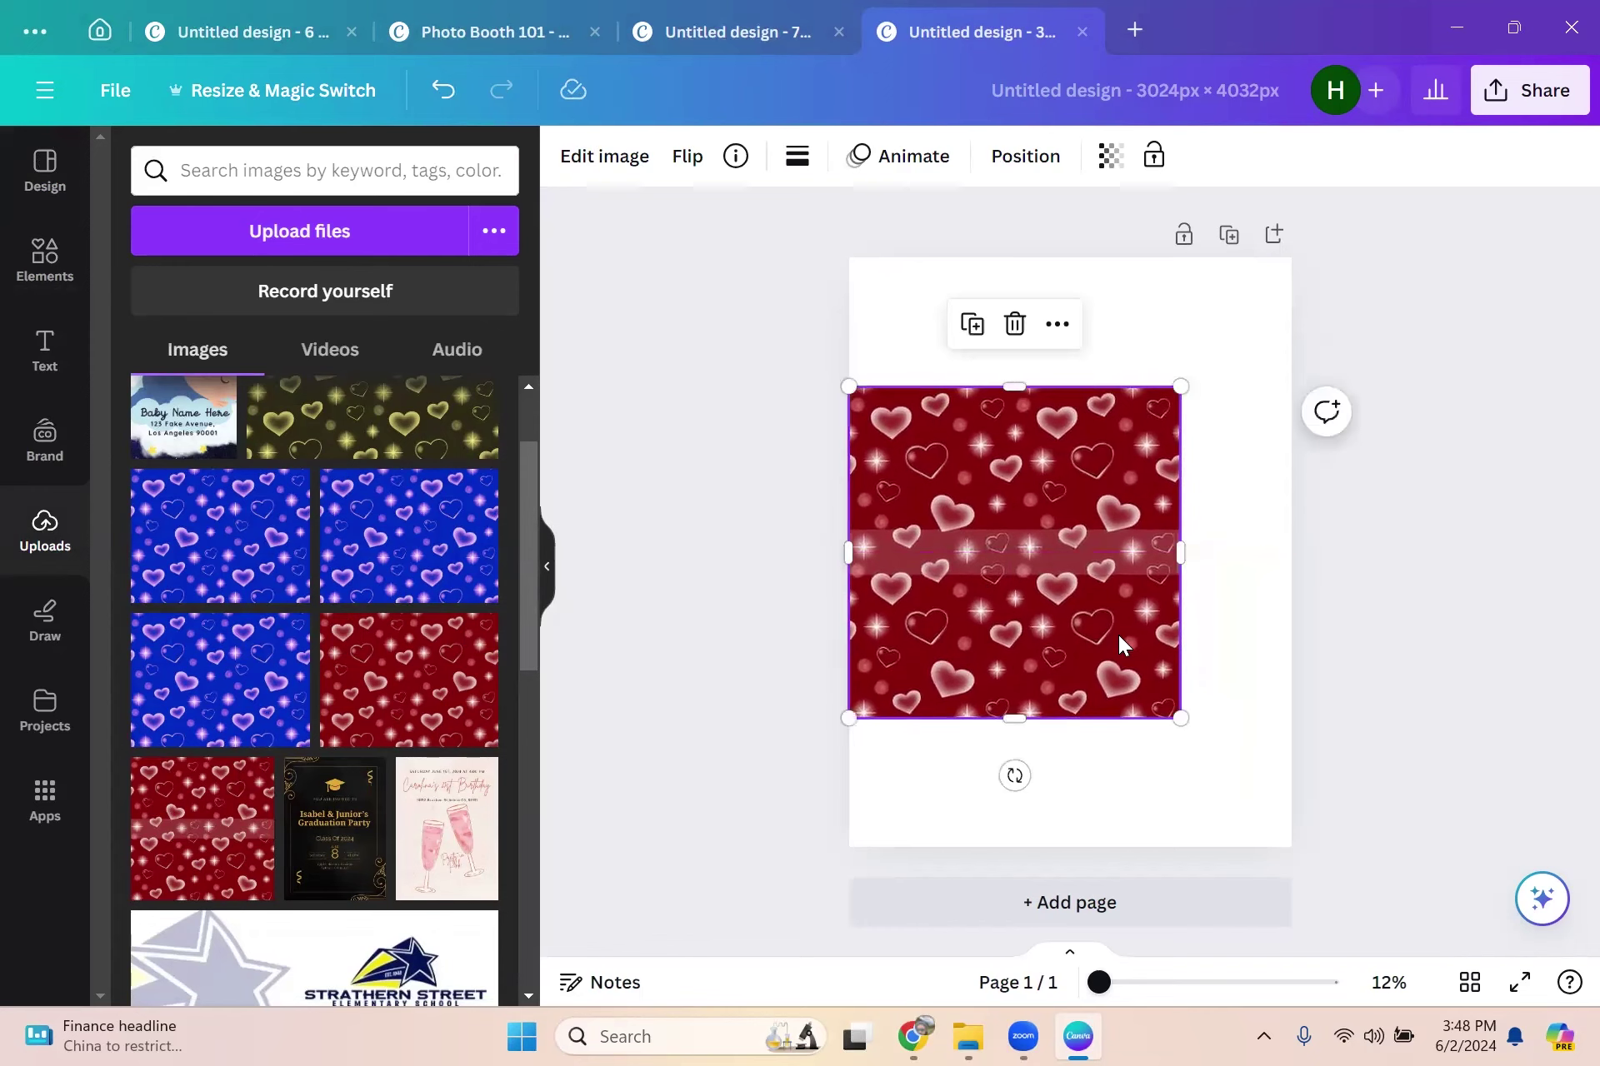
drag(1176, 722, 1291, 829)
drag(1175, 667, 1171, 536)
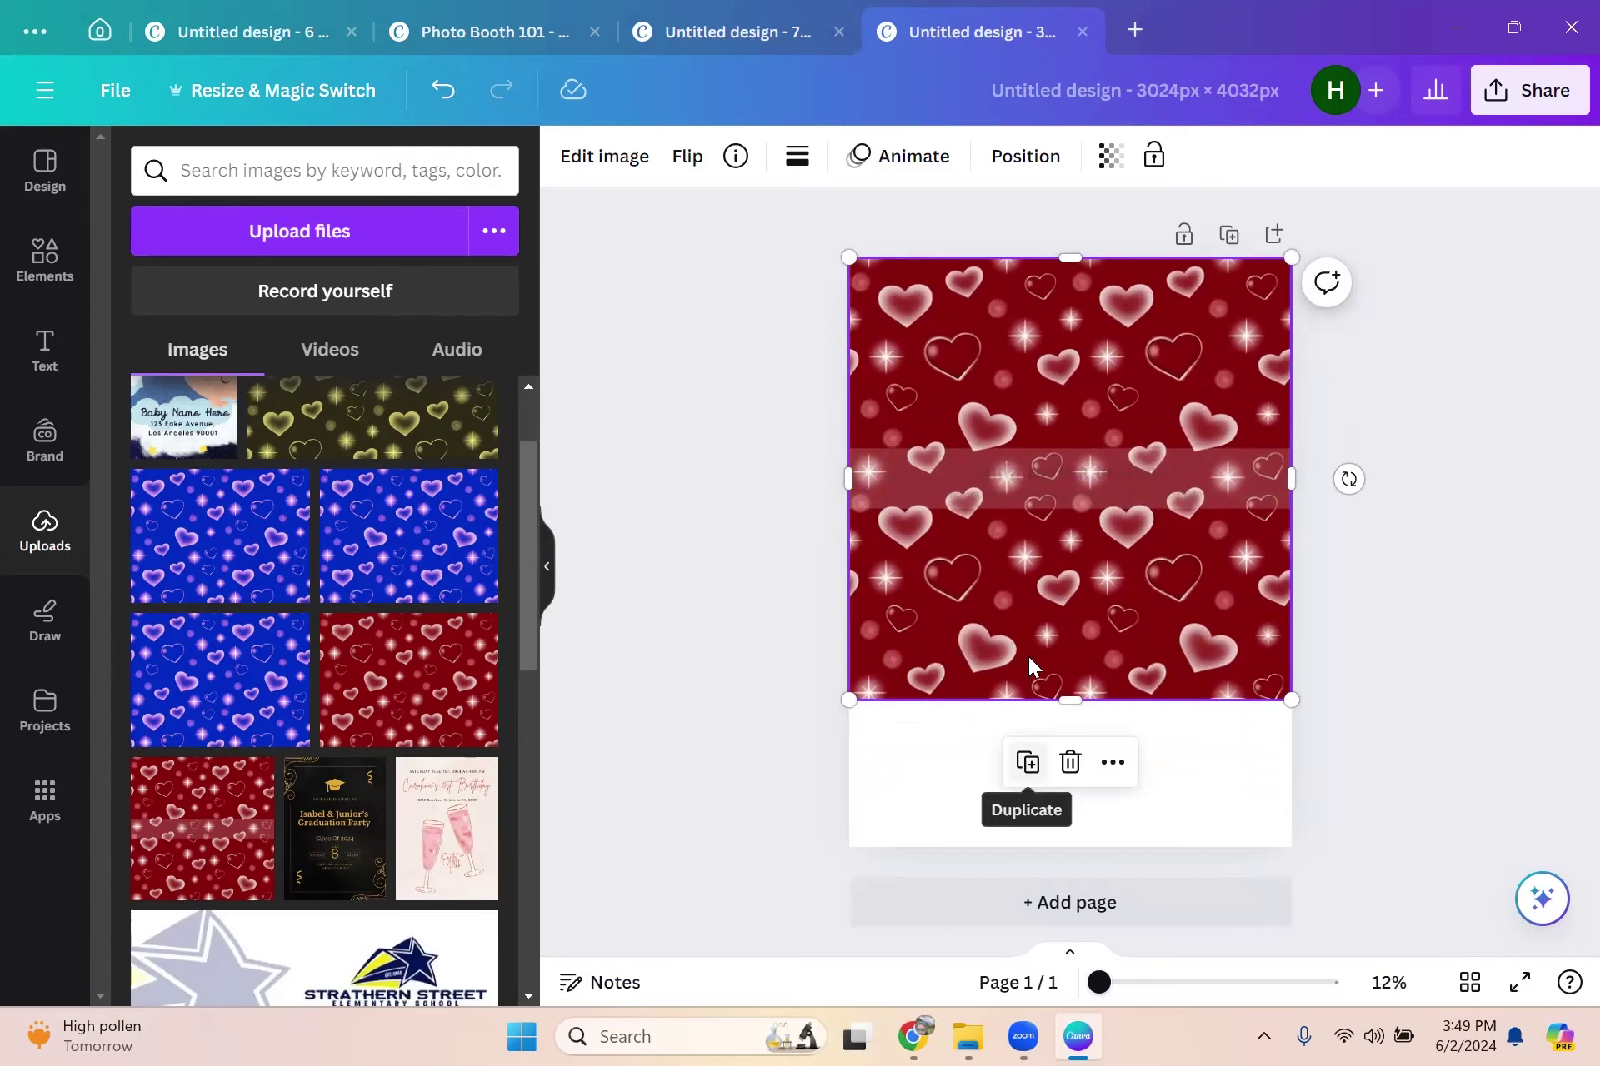
Step: Duplicate the red hearts image and align the copy exactly over the original at the top of the page
mouse_move(1058, 573)
mouse_down()
mouse_move(1068, 622)
mouse_move(1046, 622)
mouse_move(1048, 599)
mouse_up()
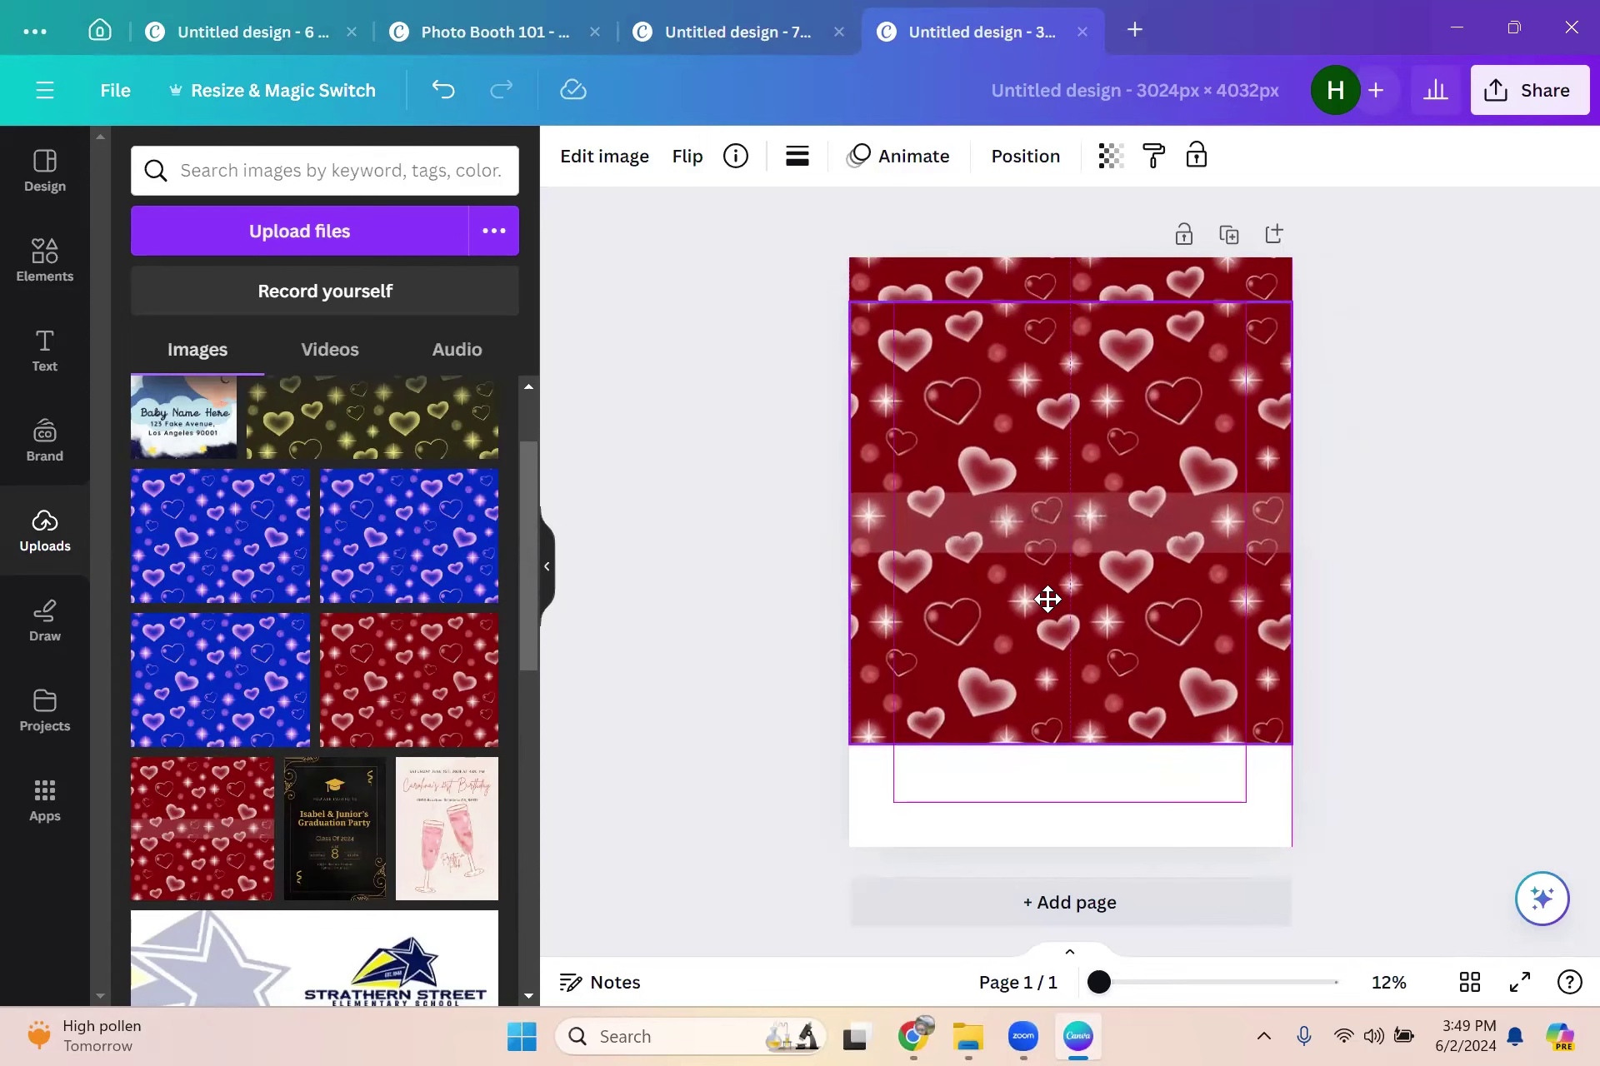
drag(1047, 597, 1047, 561)
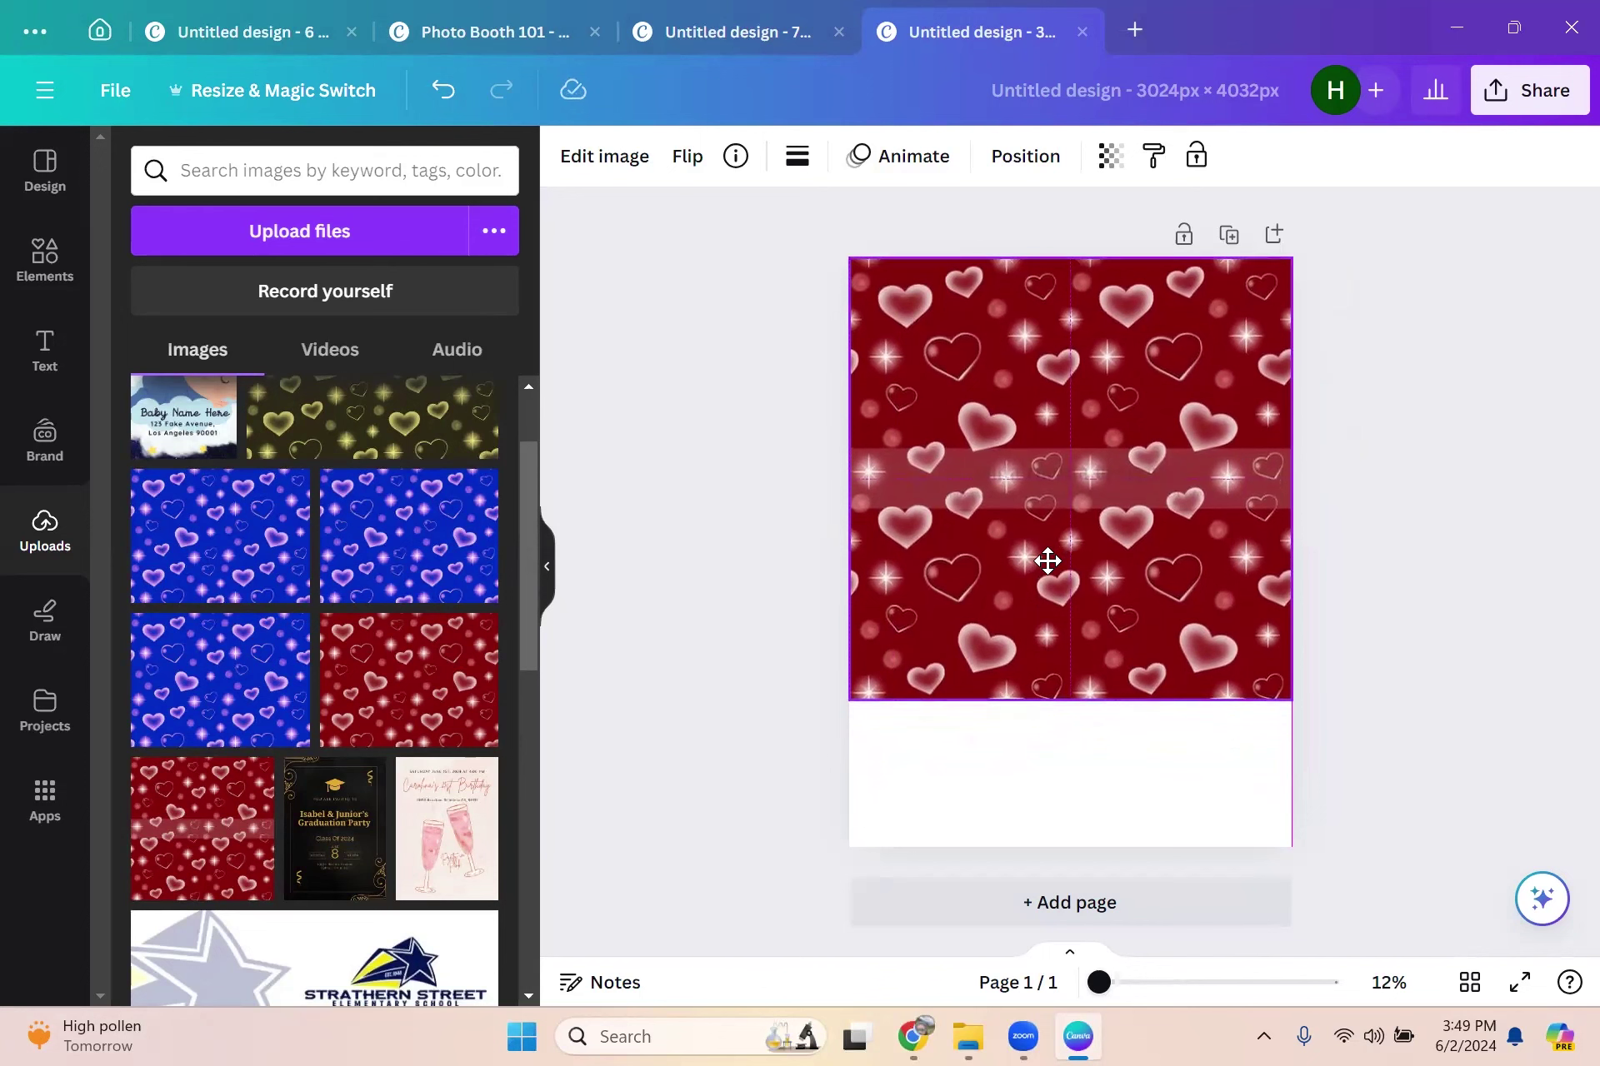
drag(1035, 463, 1035, 464)
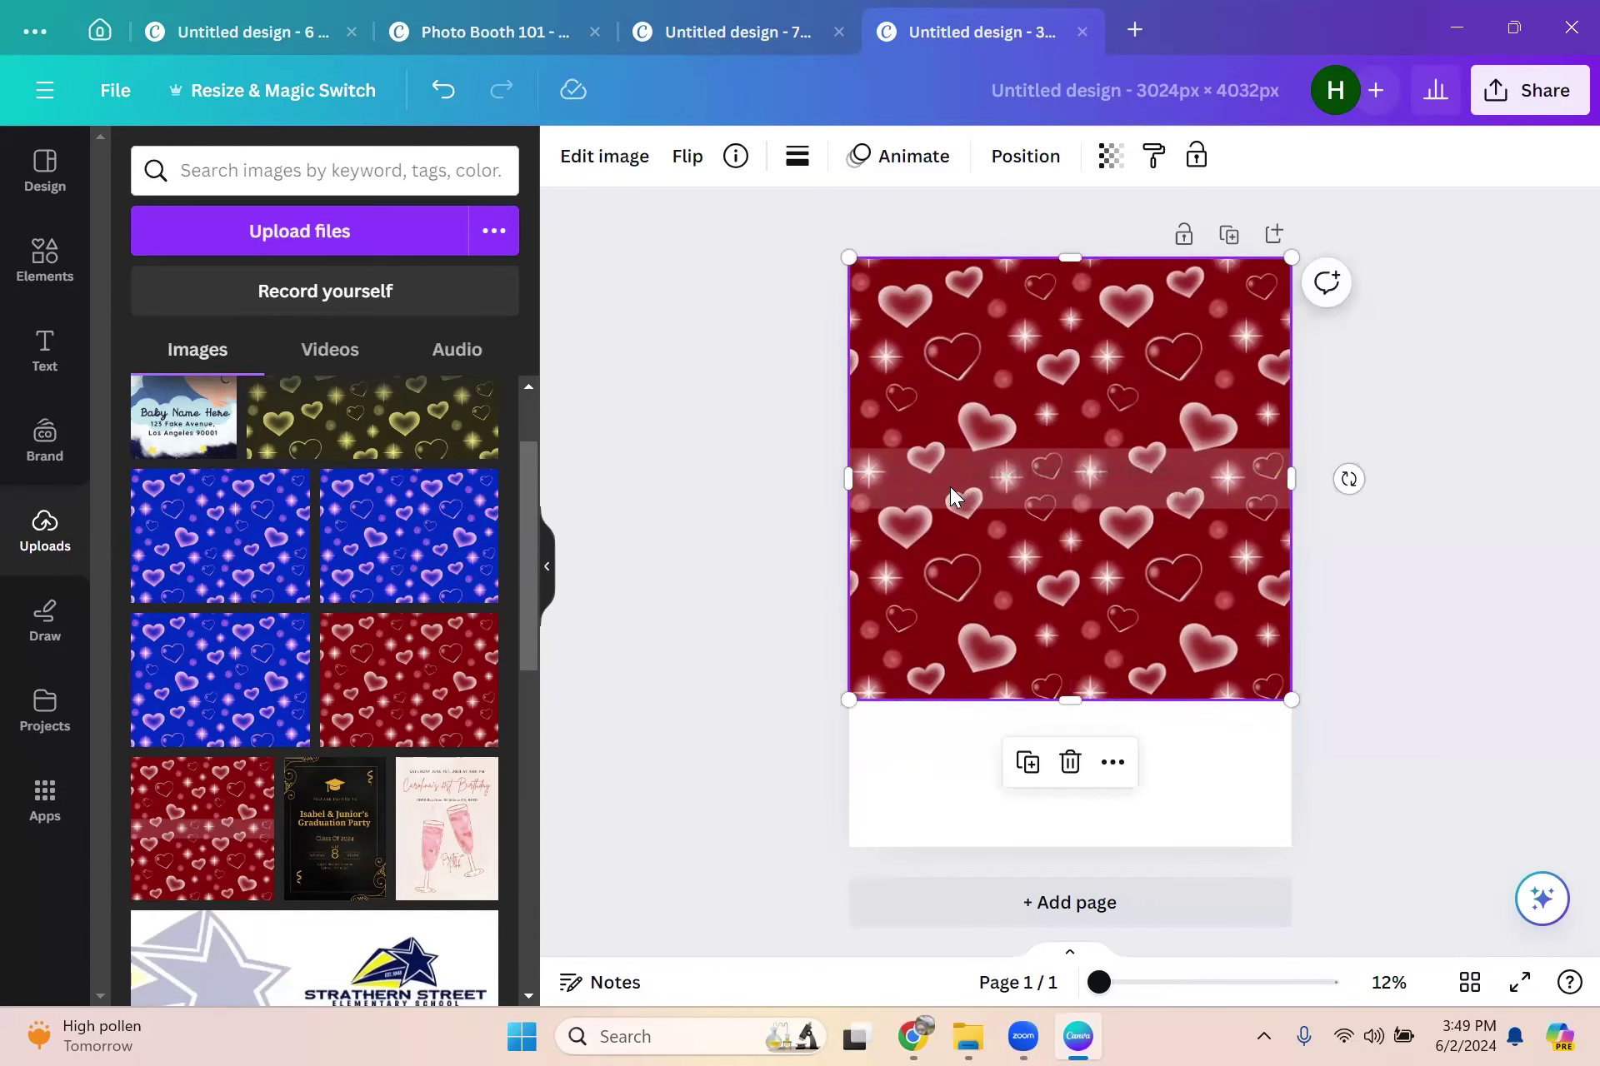
Step: Shift the stacked red hearts images up so their lower edge sits slightly above the middle of the page
drag(1060, 690, 1065, 432)
click(1071, 650)
drag(1071, 659, 1074, 426)
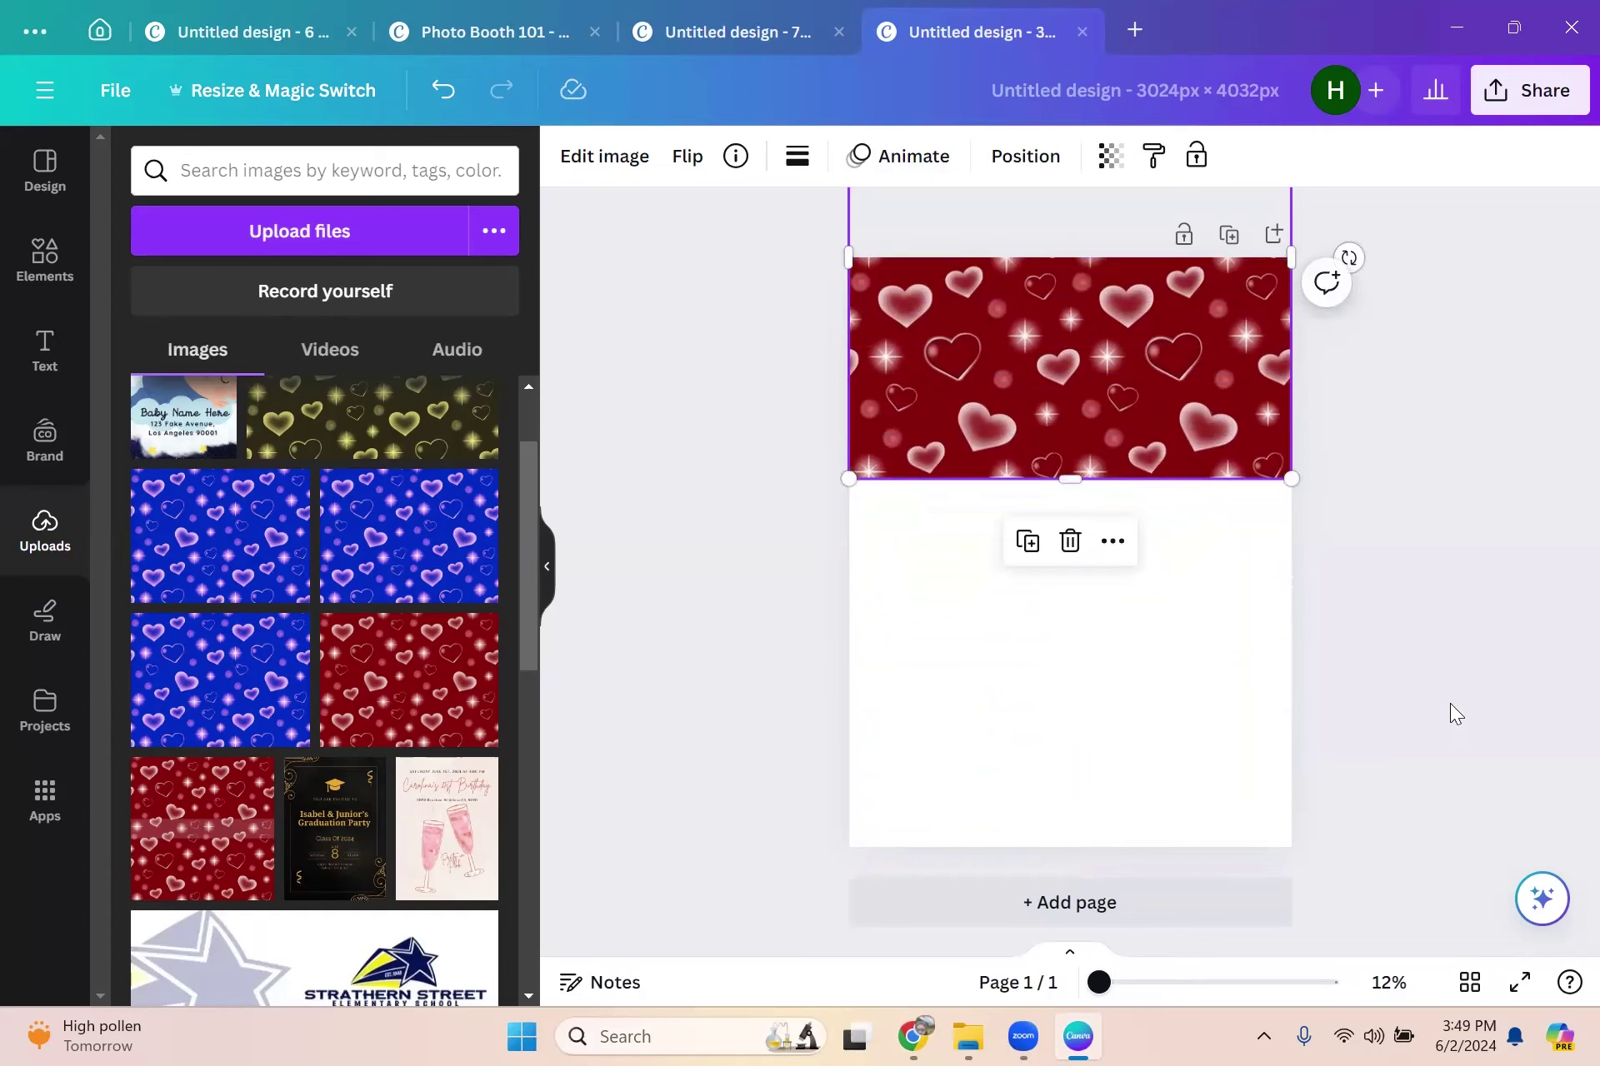
Step: Duplicate the hearts image, place the copy directly beneath the upper one and crop off the copy's lower part containing the seam
click(1024, 557)
drag(1086, 400, 1080, 827)
click(1493, 577)
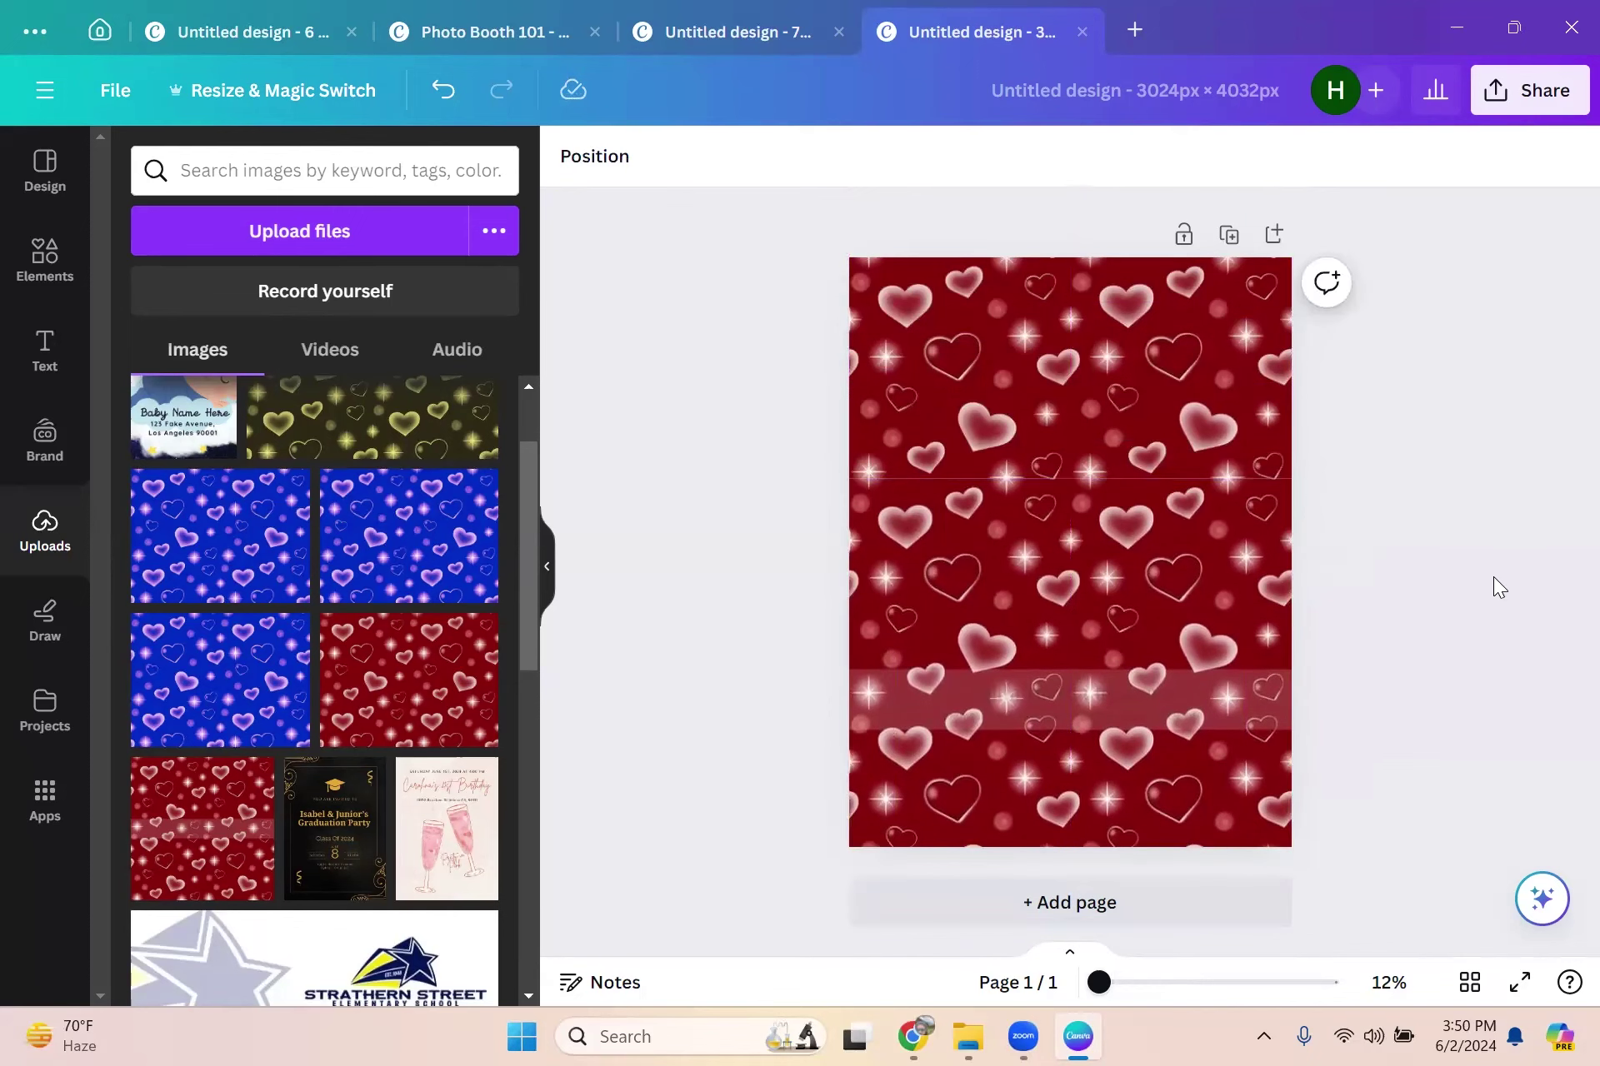
click(1080, 840)
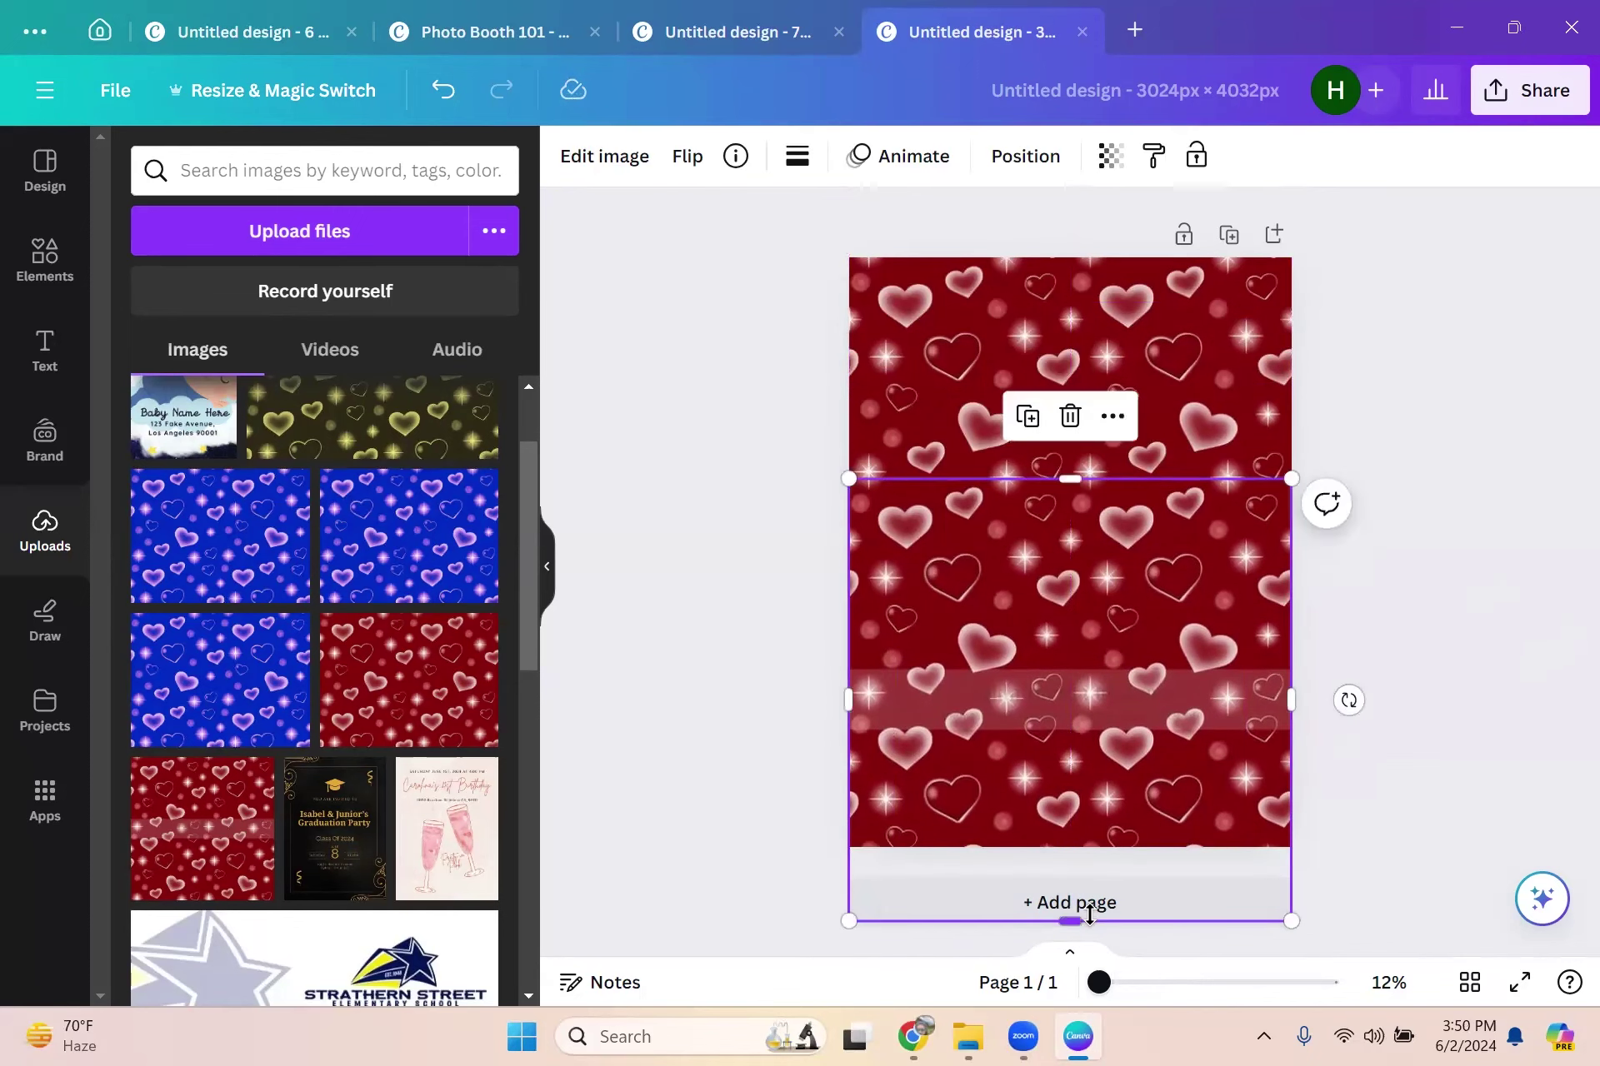
drag(1084, 802, 1088, 655)
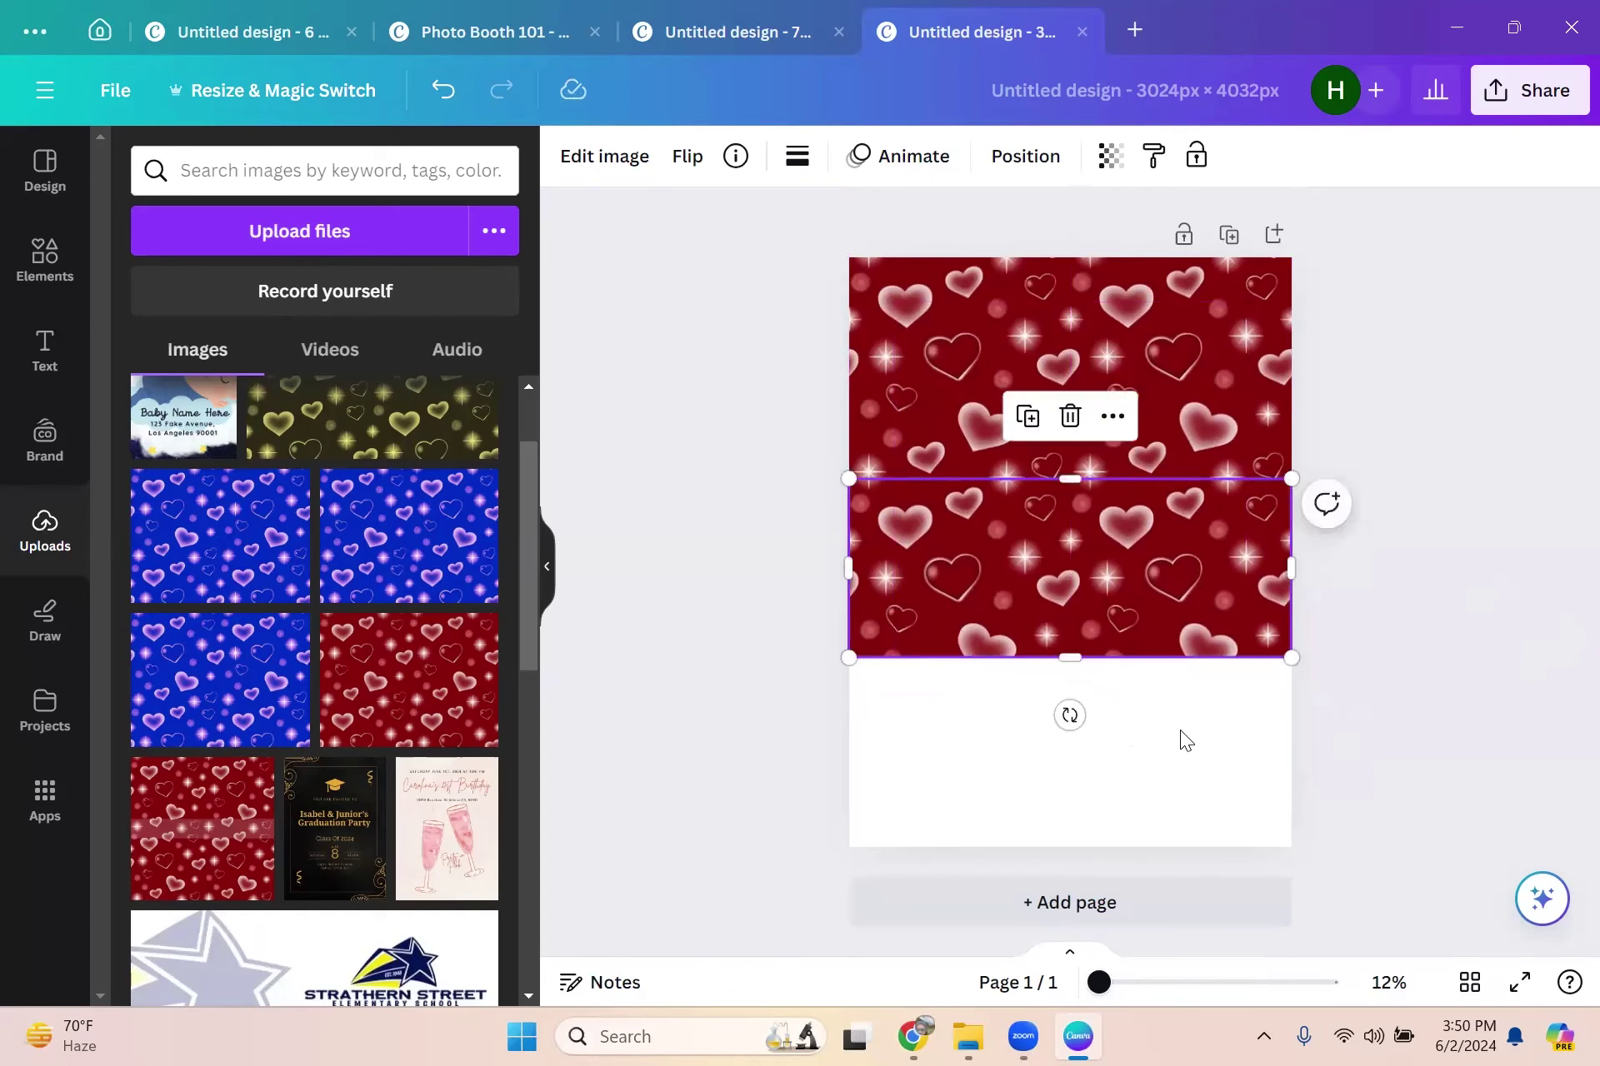
Step: Try to cover the blank lower area with another duplicate of the upper hearts image, moving it down and extending its lower edge
click(967, 356)
click(1025, 499)
drag(1033, 372, 1034, 572)
drag(1051, 707, 1070, 761)
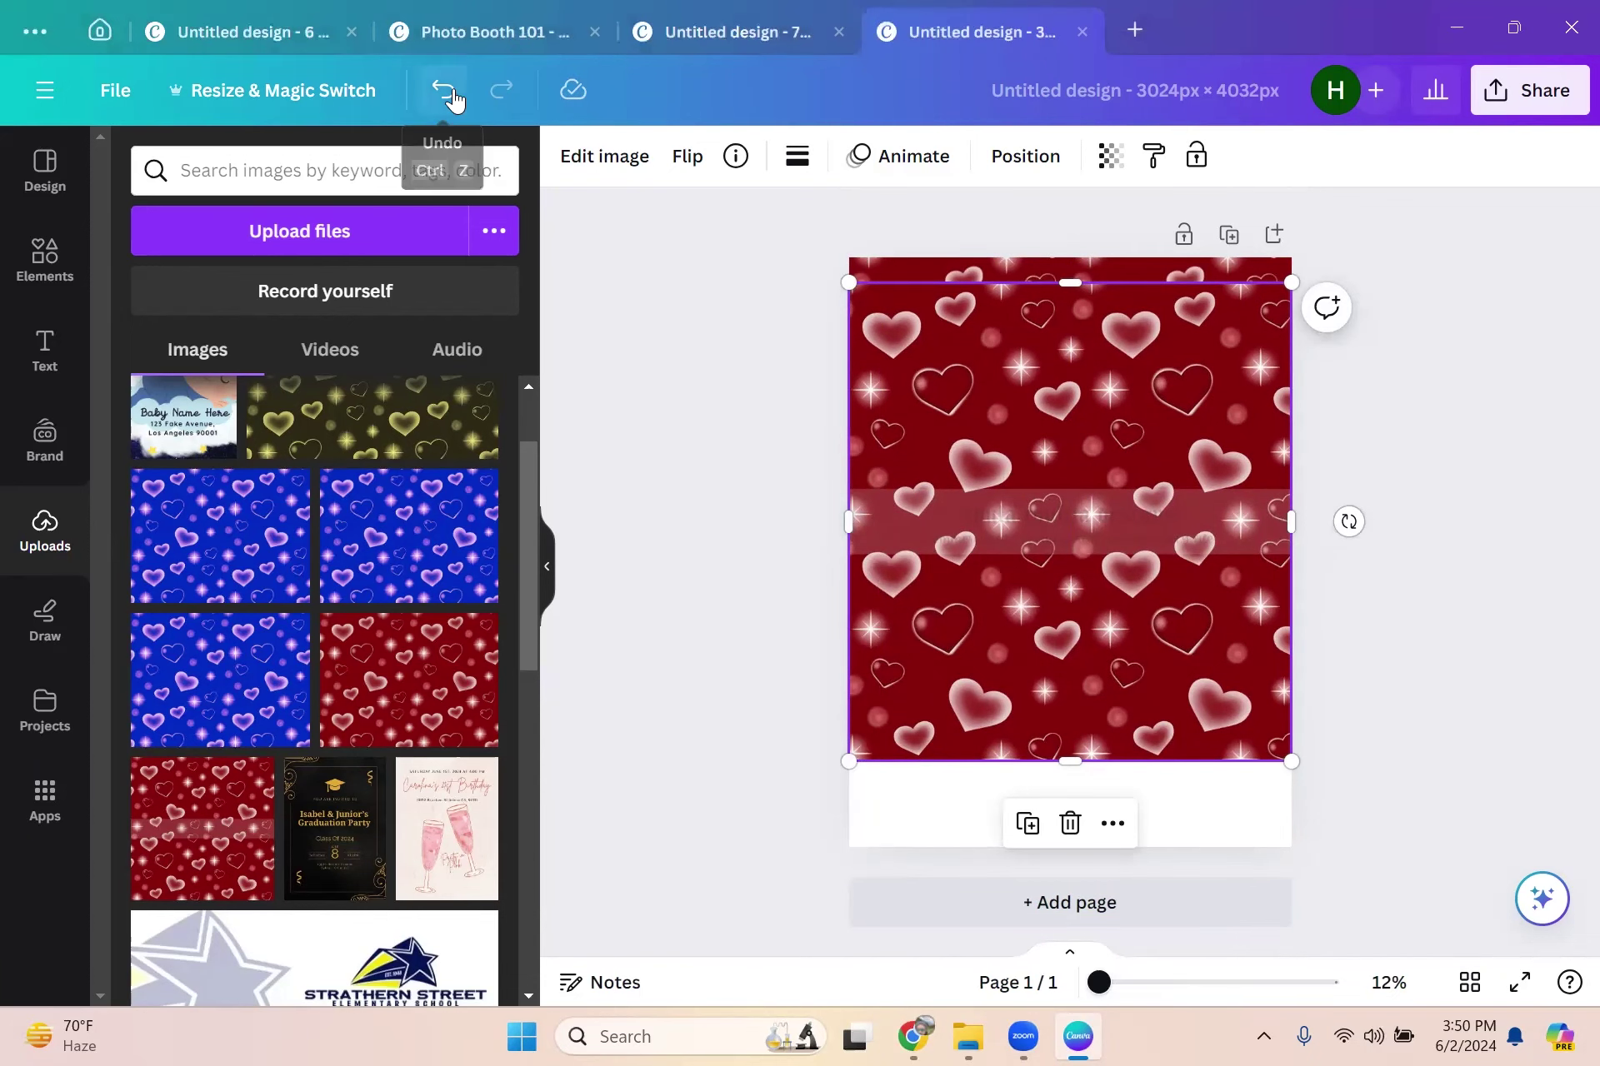
drag(1047, 600, 1039, 664)
drag(1065, 744, 1064, 791)
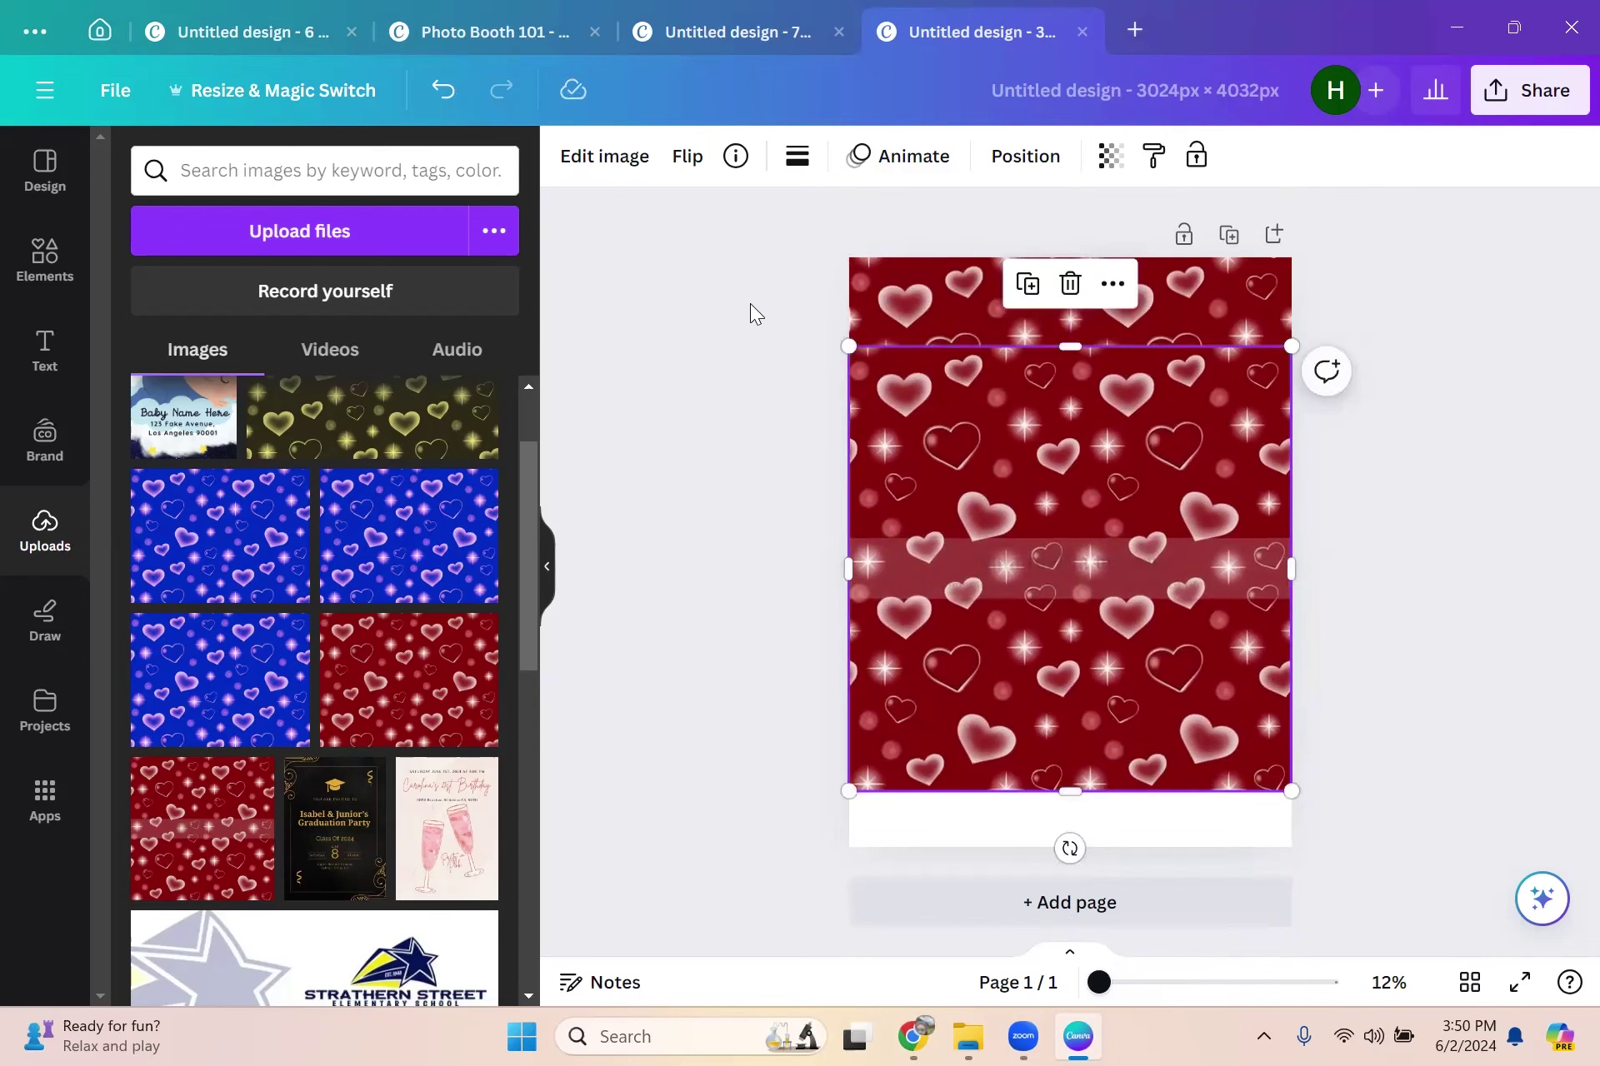
Step: Undo the last change to the hearts duplicate and shift it down past the bottom edge of the page
click(427, 93)
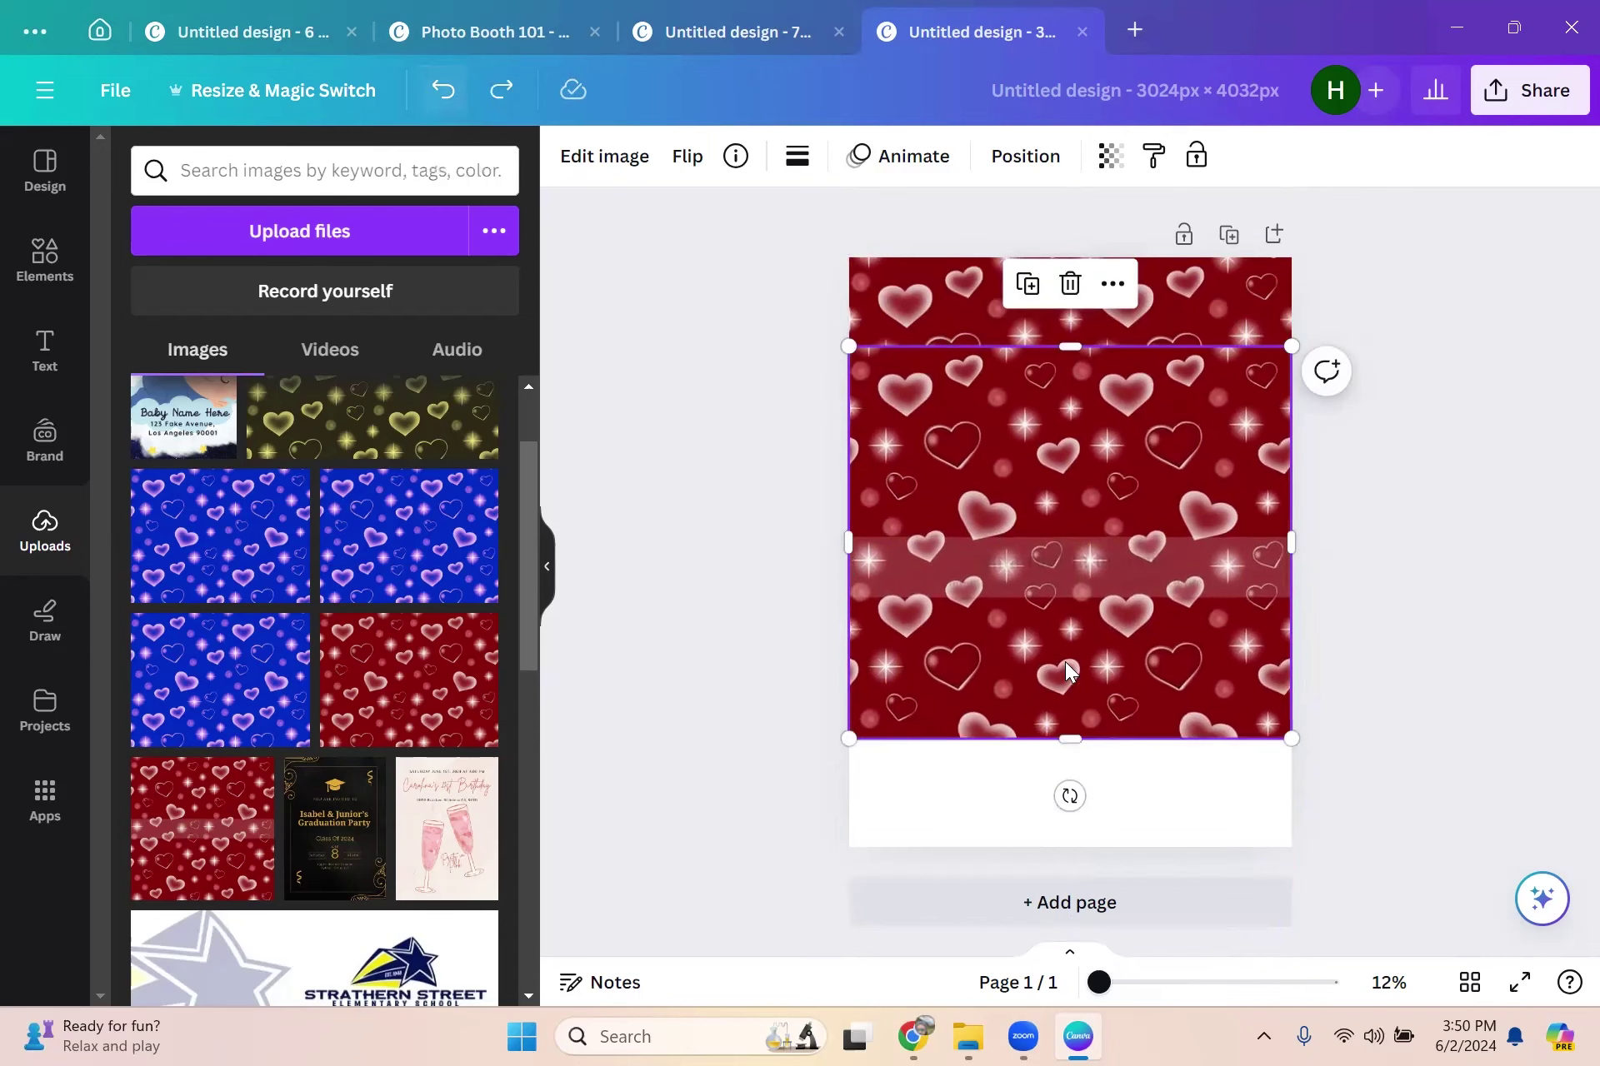
drag(1061, 679, 1051, 793)
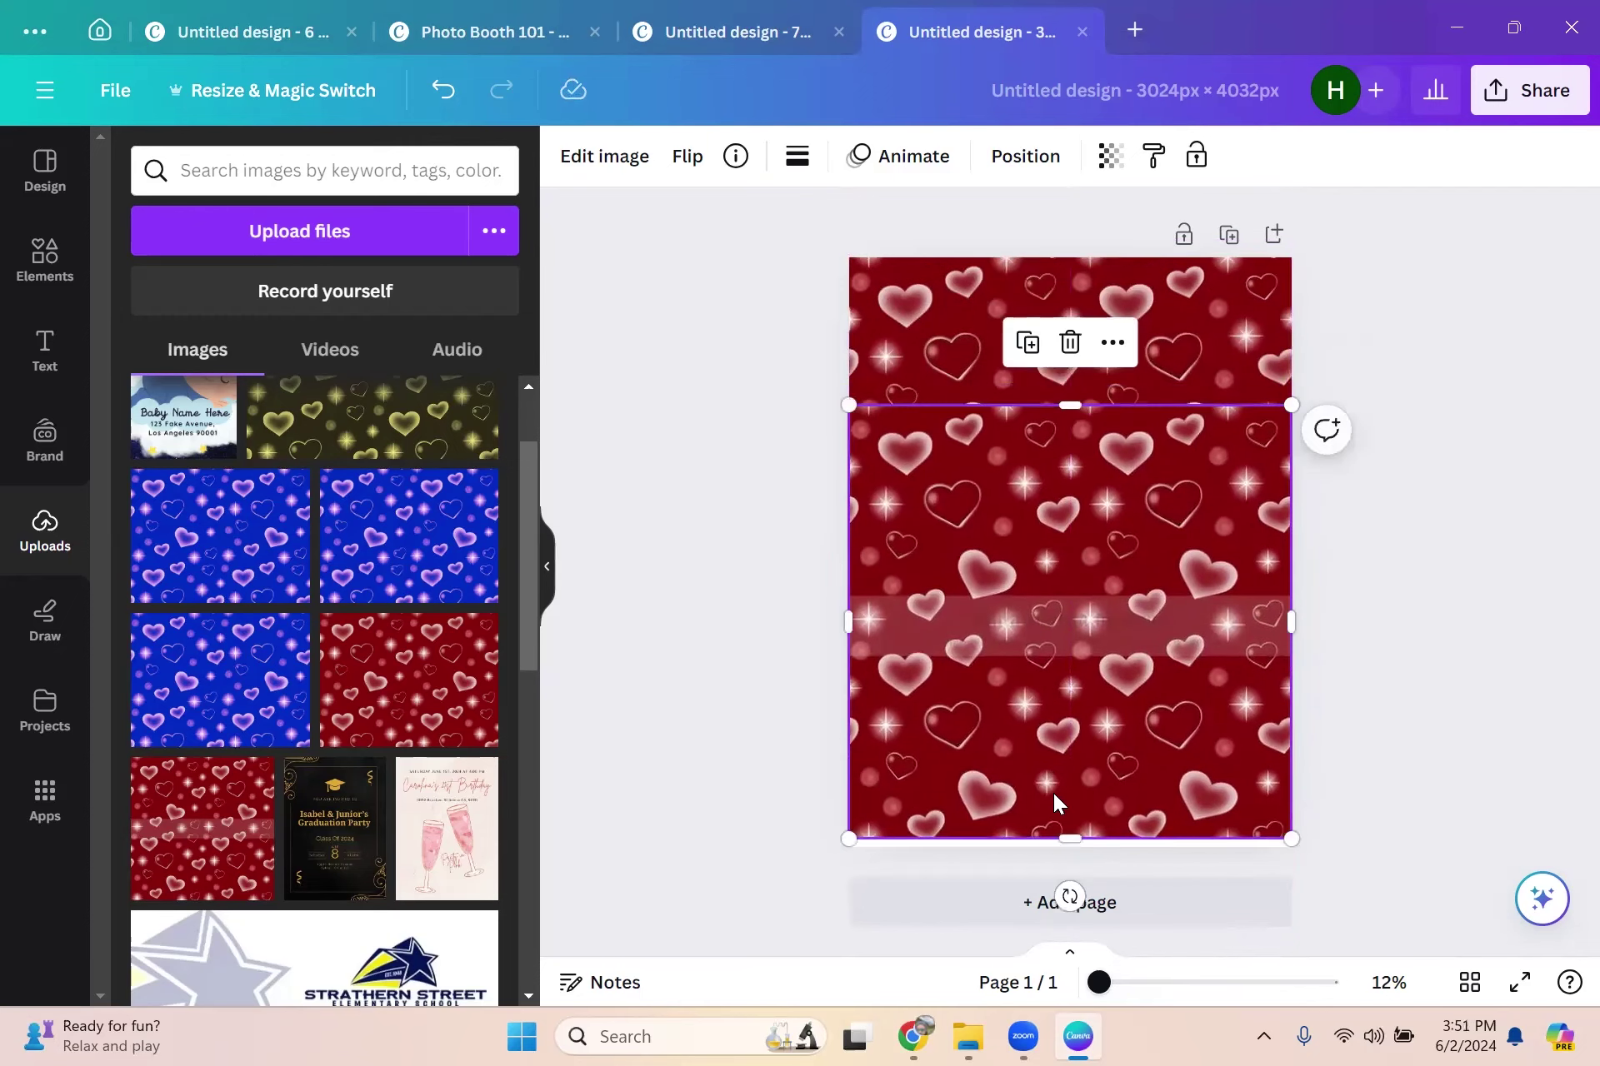
drag(1085, 609, 1085, 701)
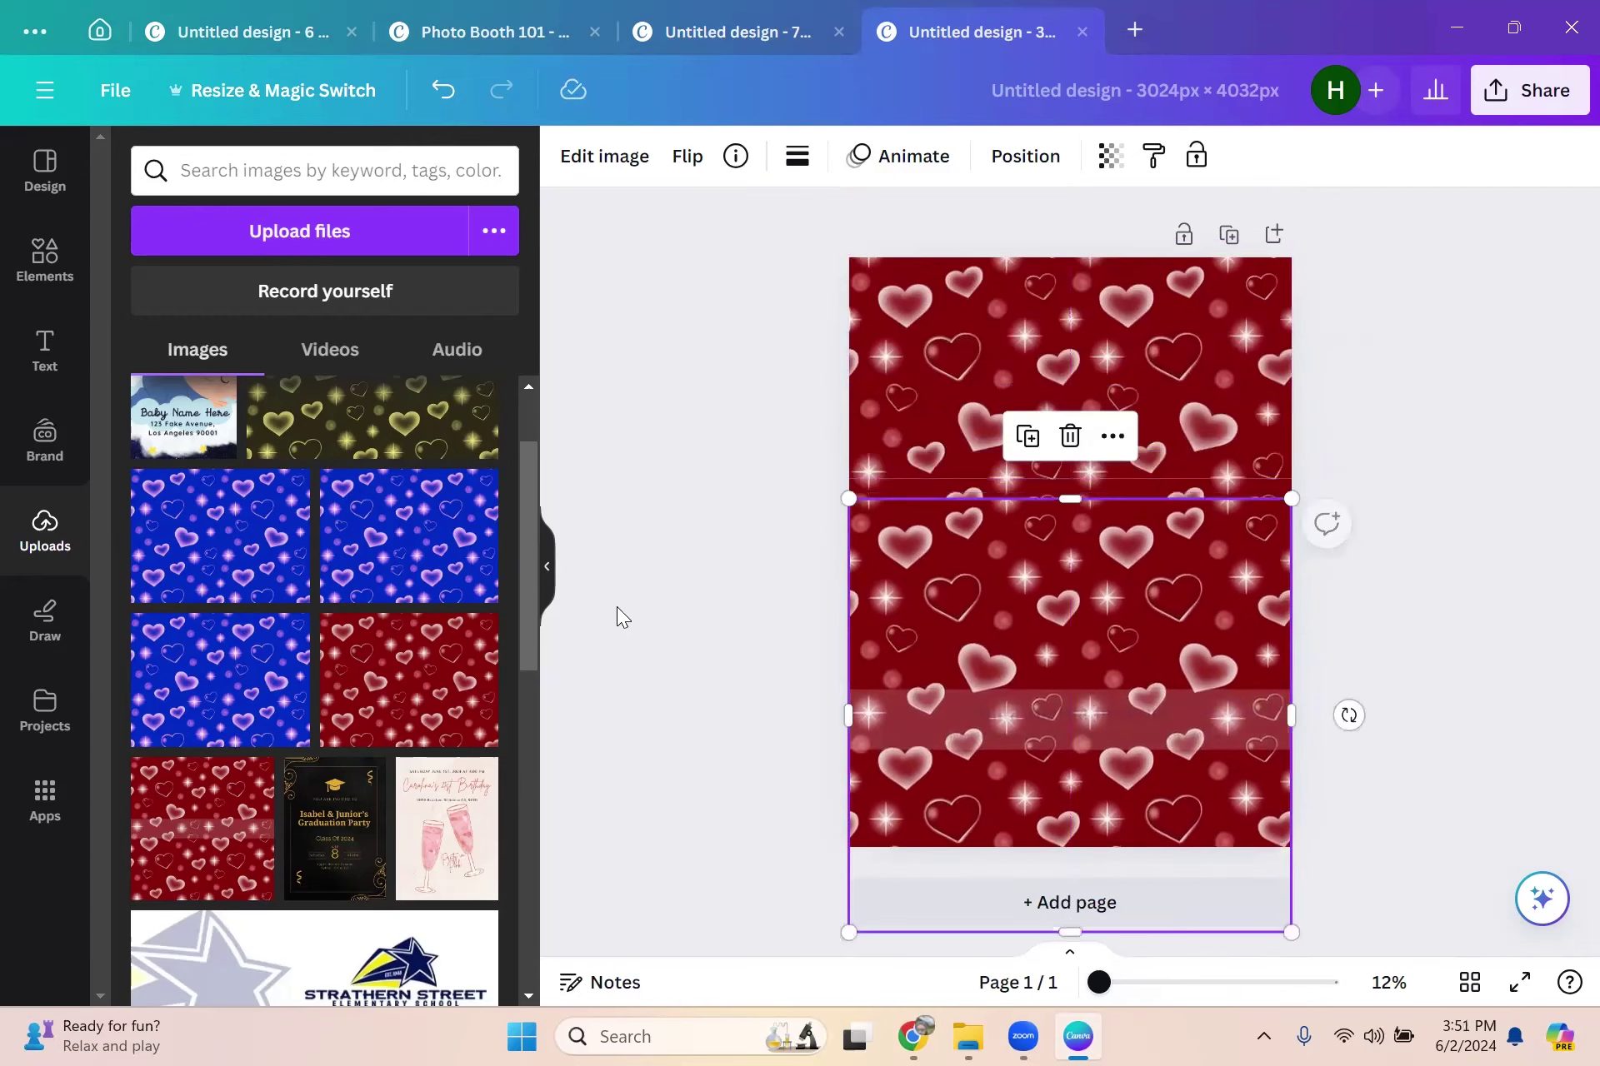
click(674, 595)
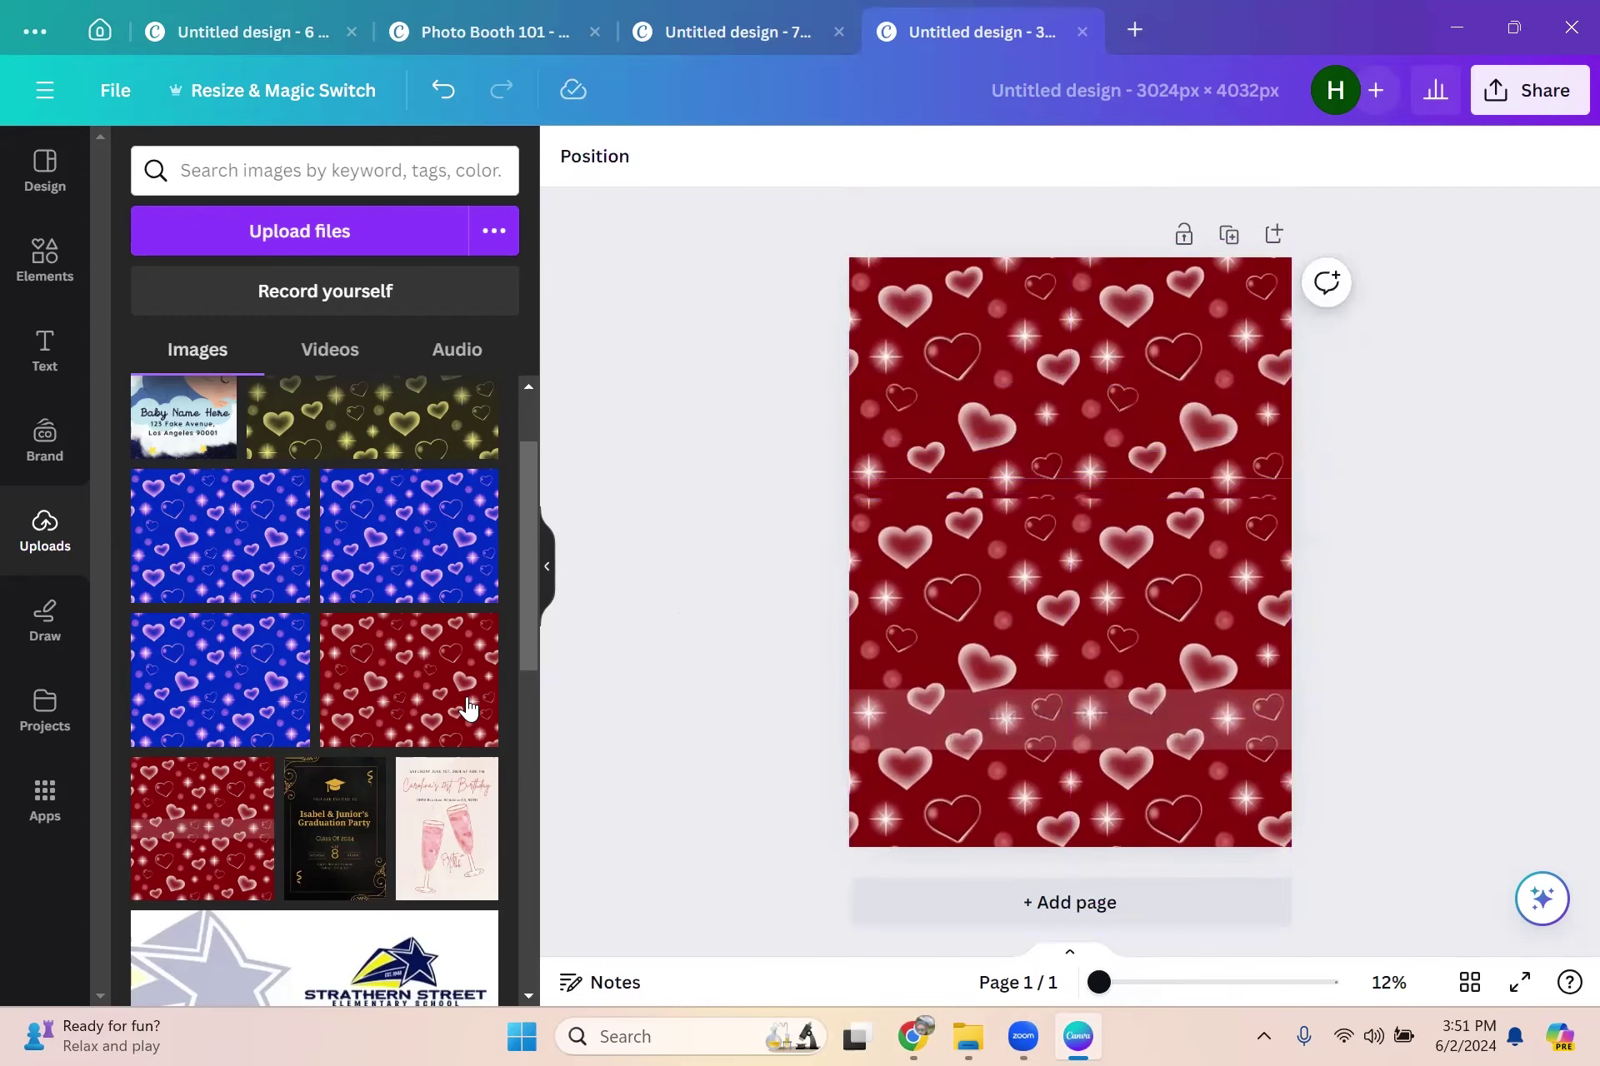
Step: Delete all the tiled red hearts images from the page
click(1123, 641)
drag(1123, 642, 1081, 398)
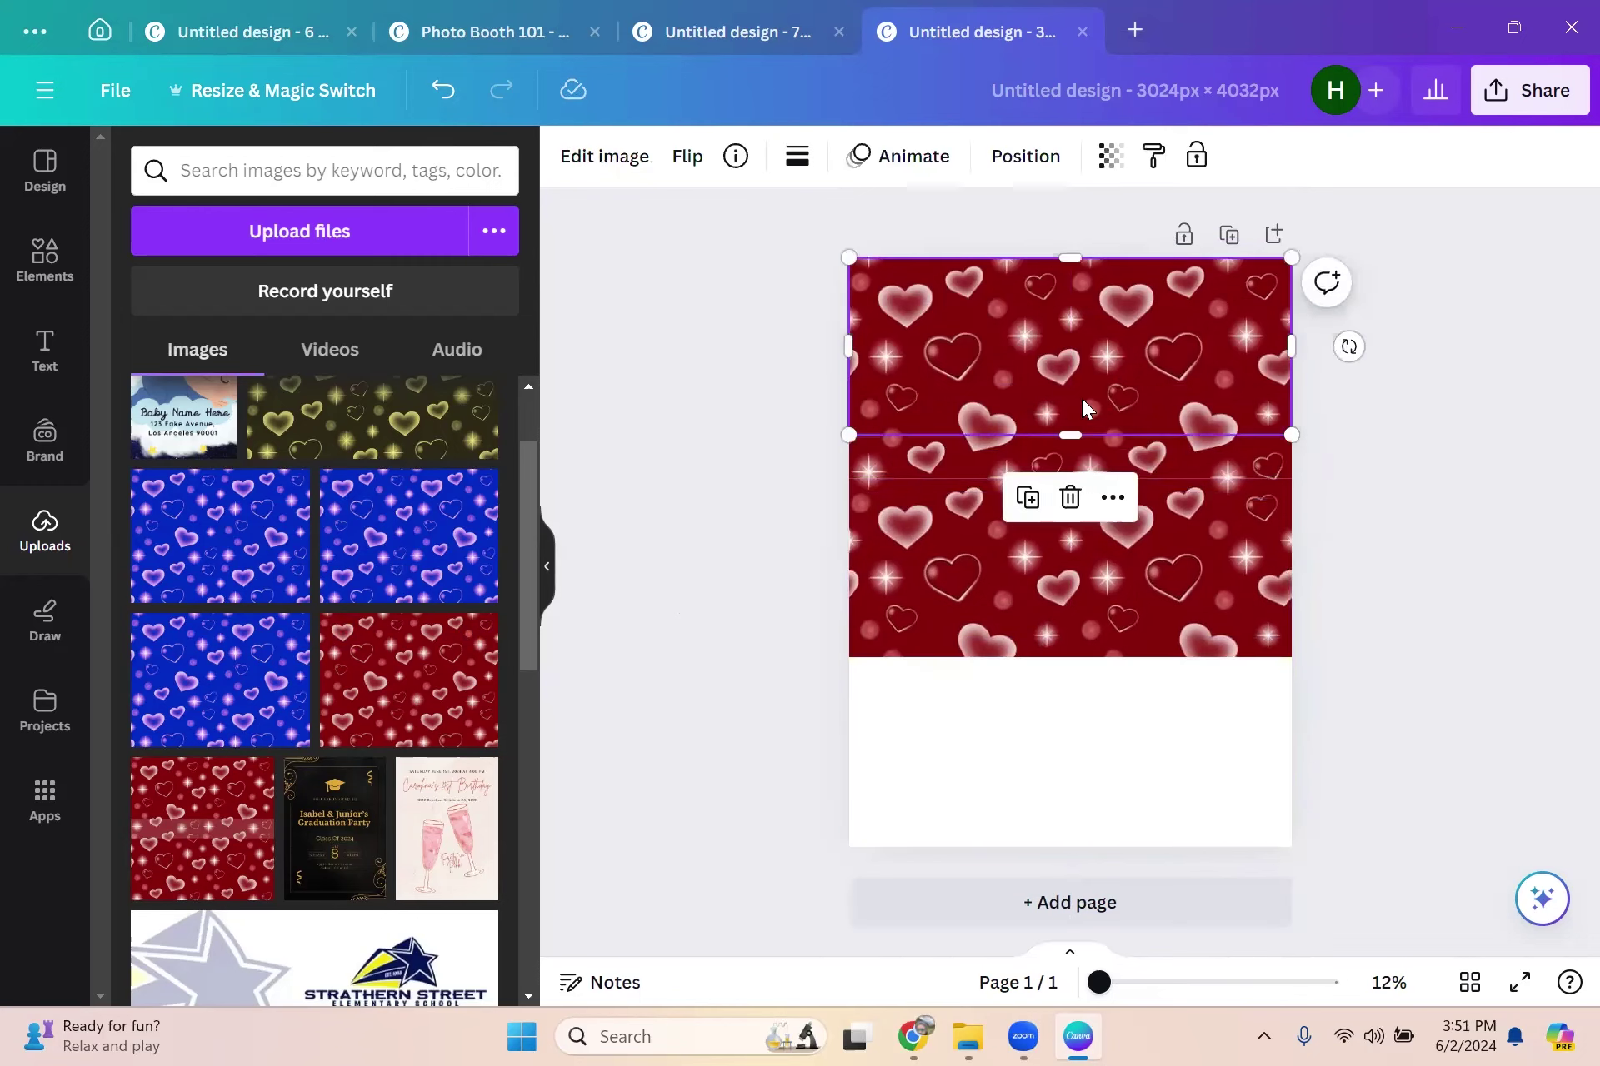
click(1070, 498)
click(1078, 410)
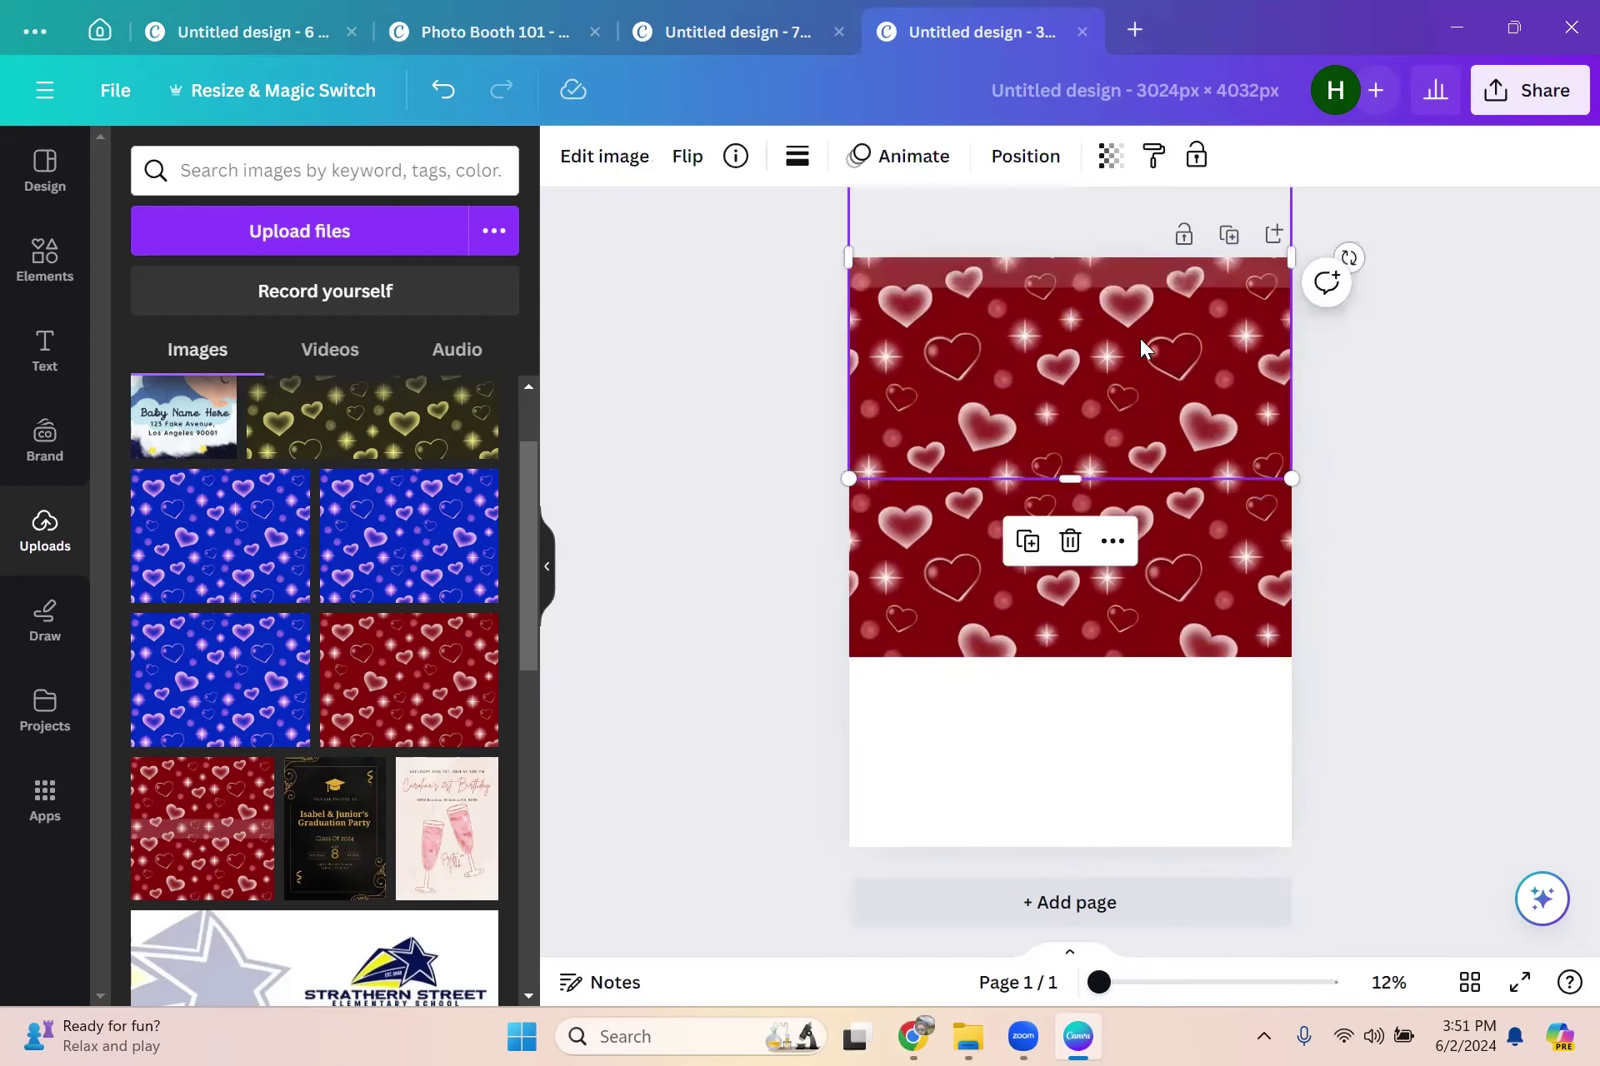
click(1071, 542)
click(1038, 532)
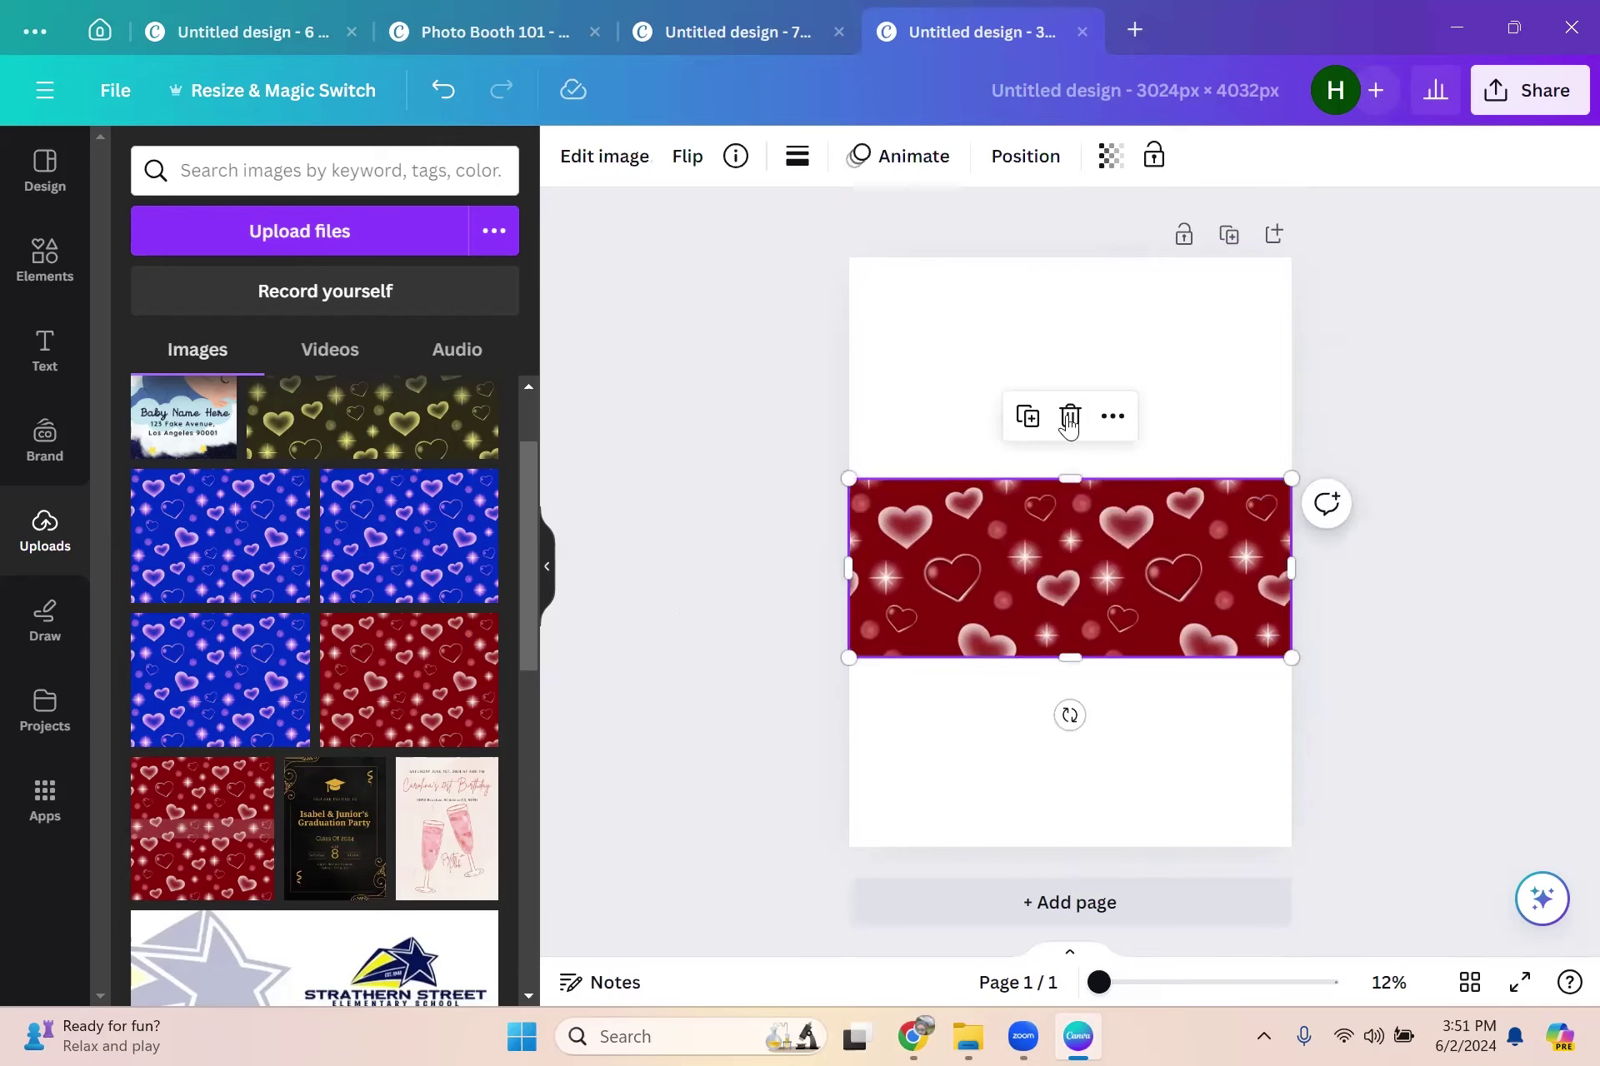
key(Delete)
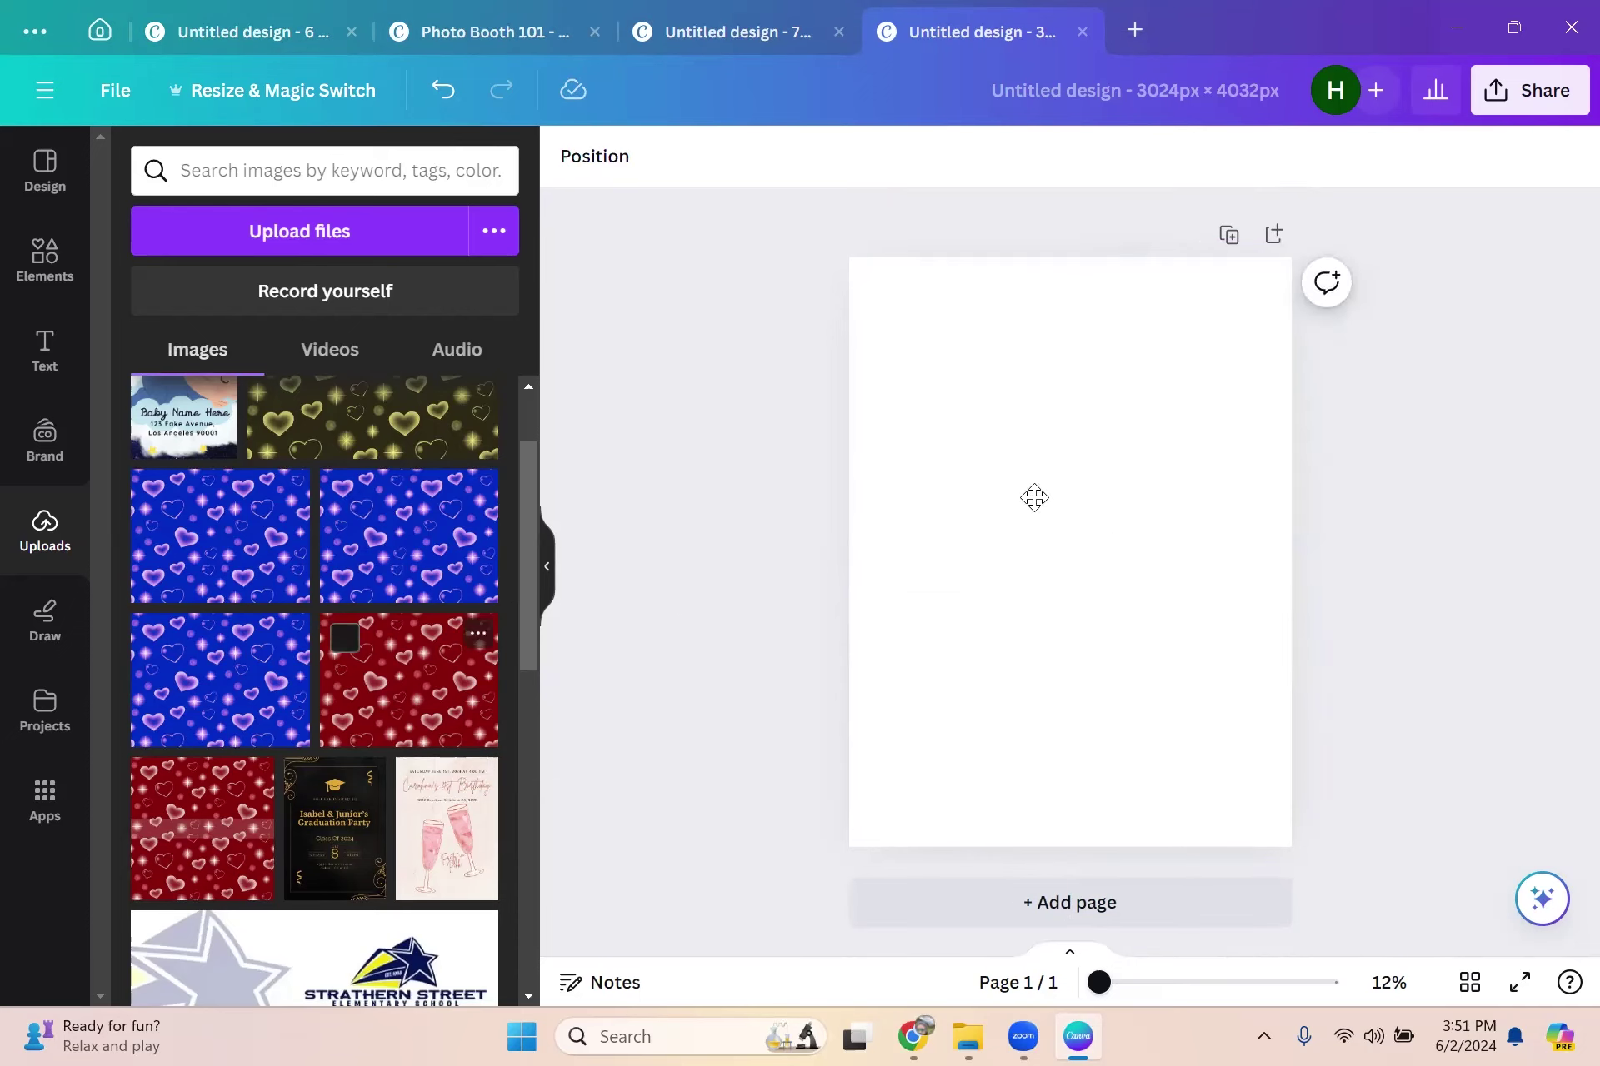
Step: Place the uploaded rectangular red hearts image on the blank page and enlarge it to cover the full page
key(ctrl+z)
drag(1168, 535, 1257, 663)
drag(1127, 581, 1125, 527)
drag(1068, 633, 1085, 851)
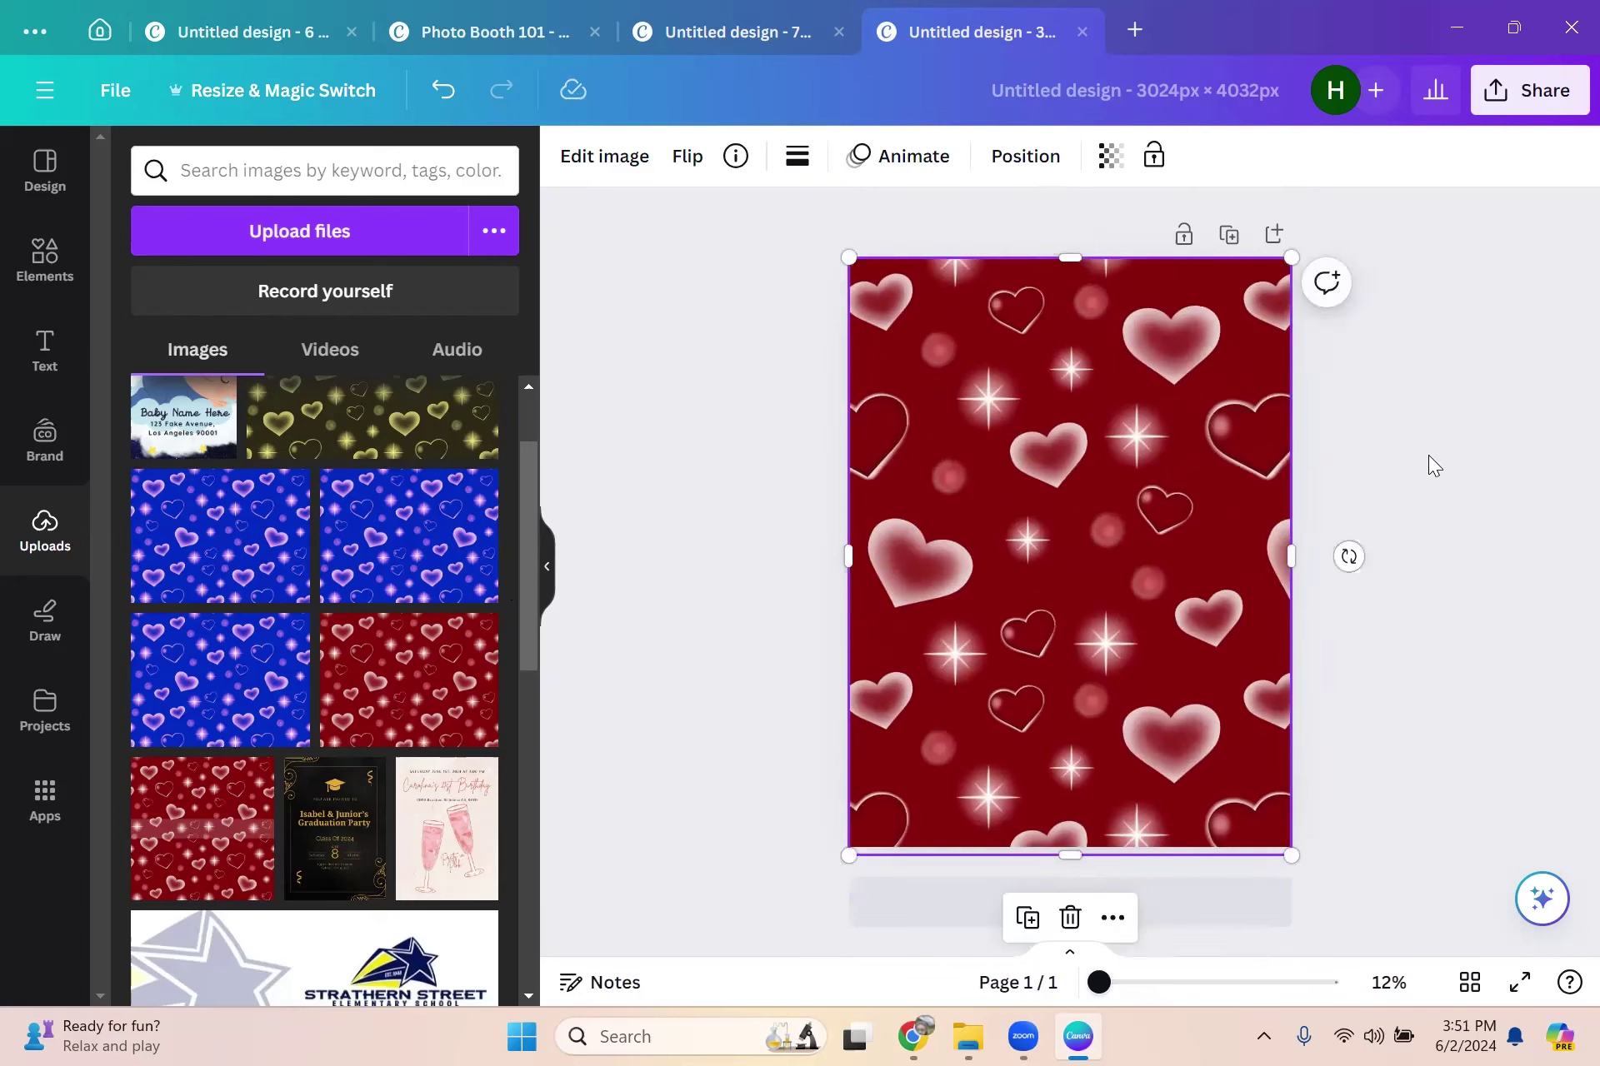
click(1453, 523)
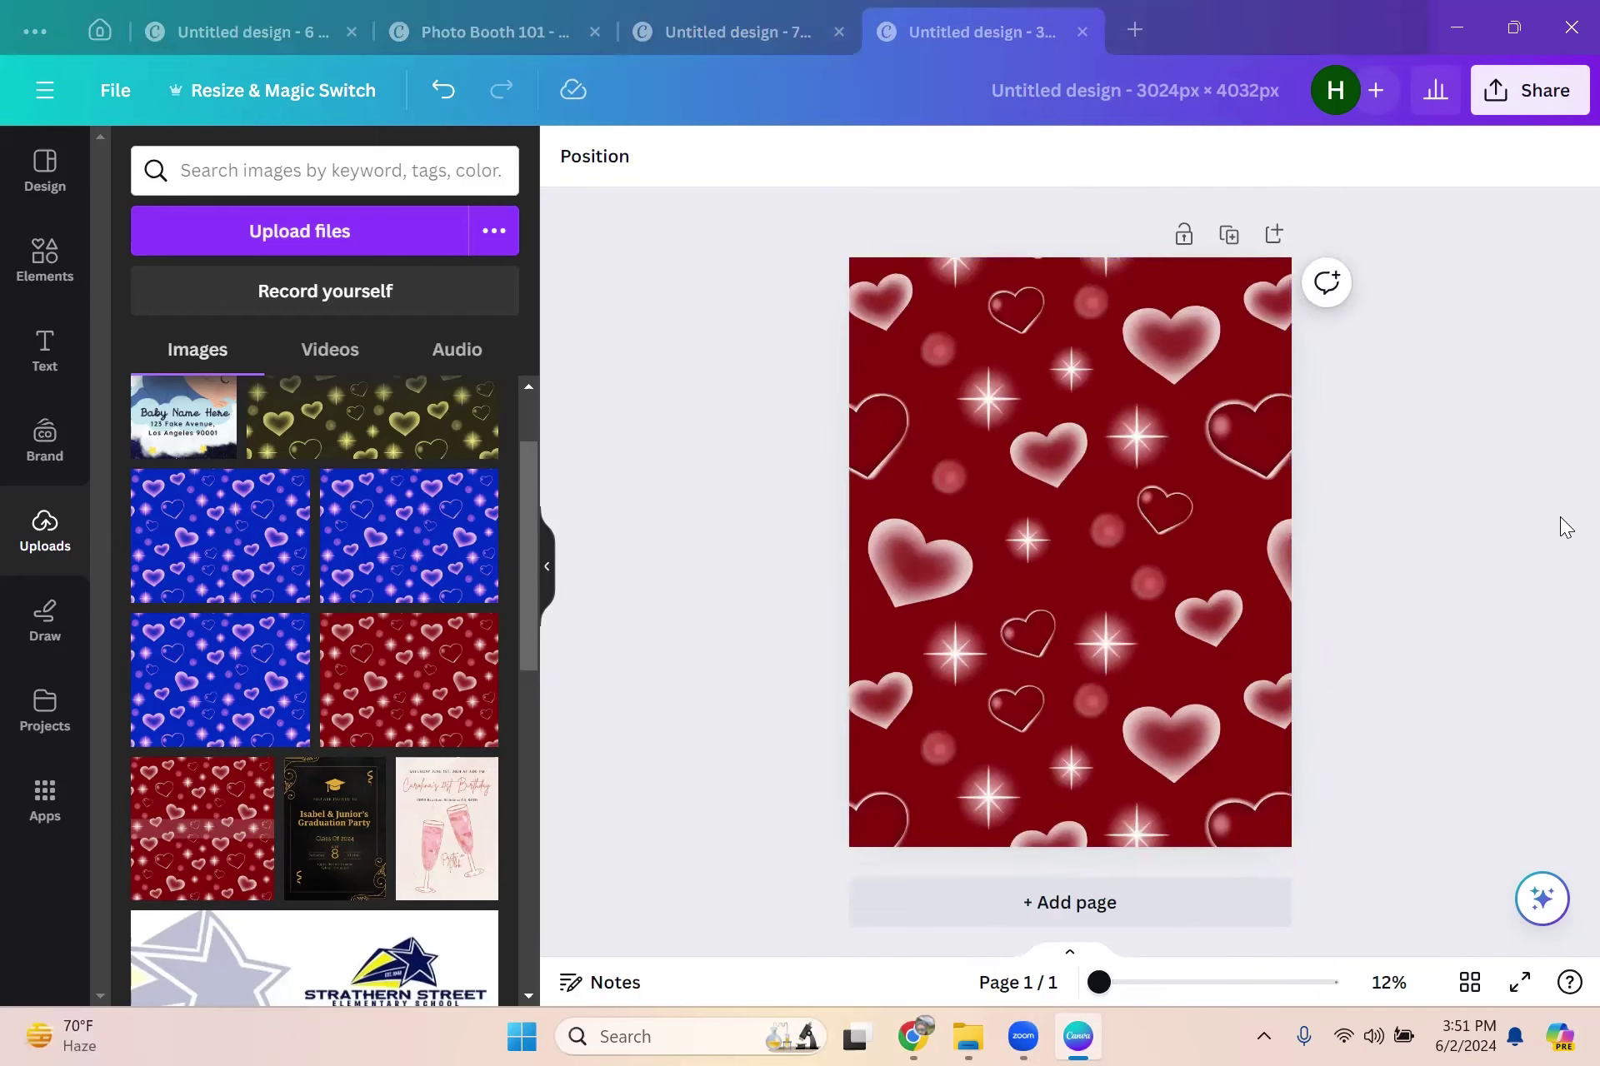
Step: Look through the uploaded images for the hearts pattern in other colours
click(995, 440)
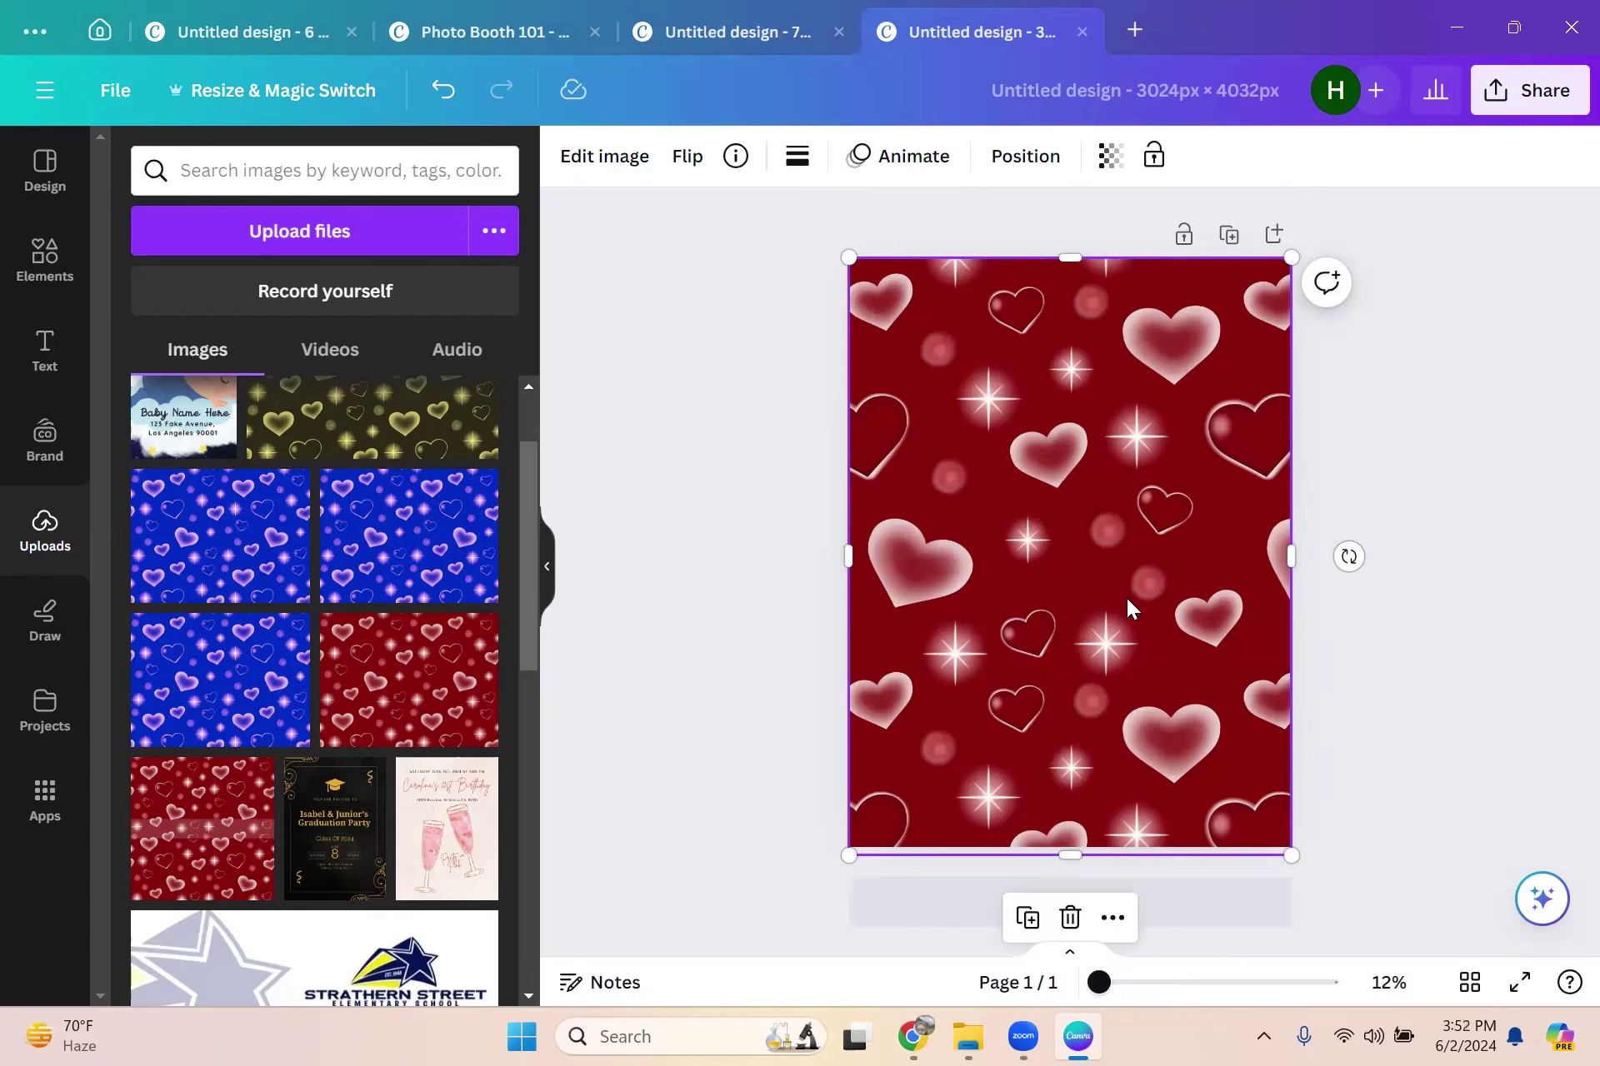
scroll(417, 608, up, 2)
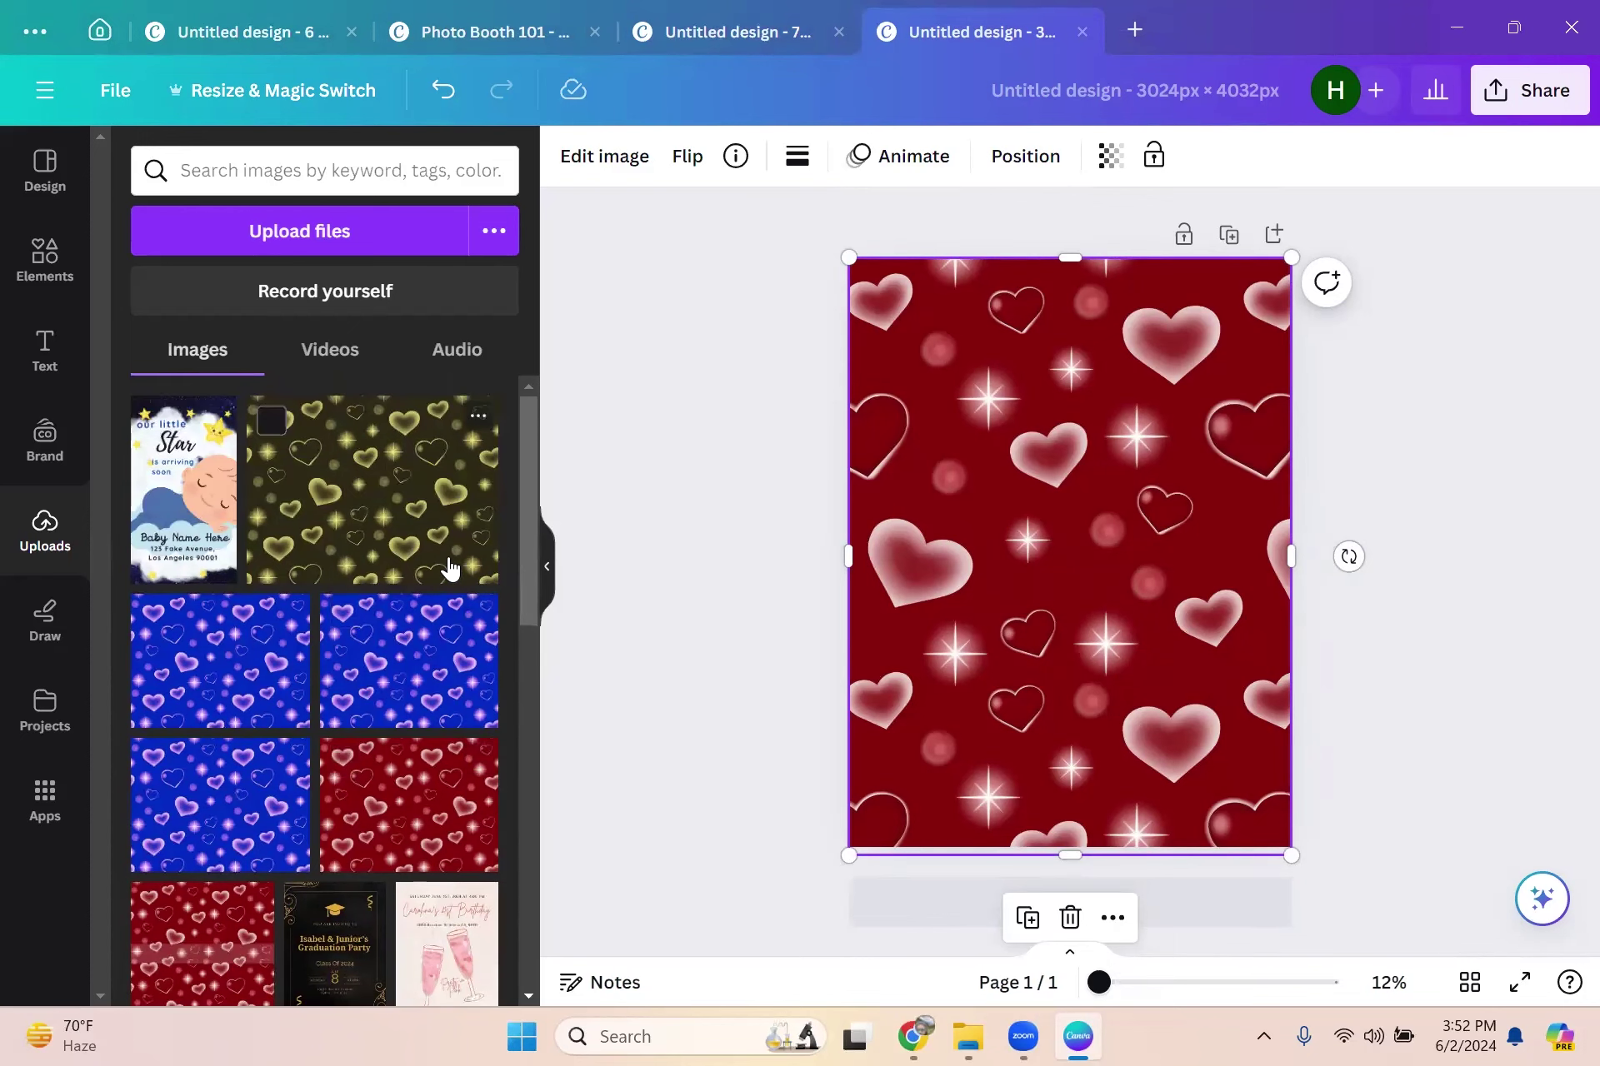
scroll(250, 600, down, 3)
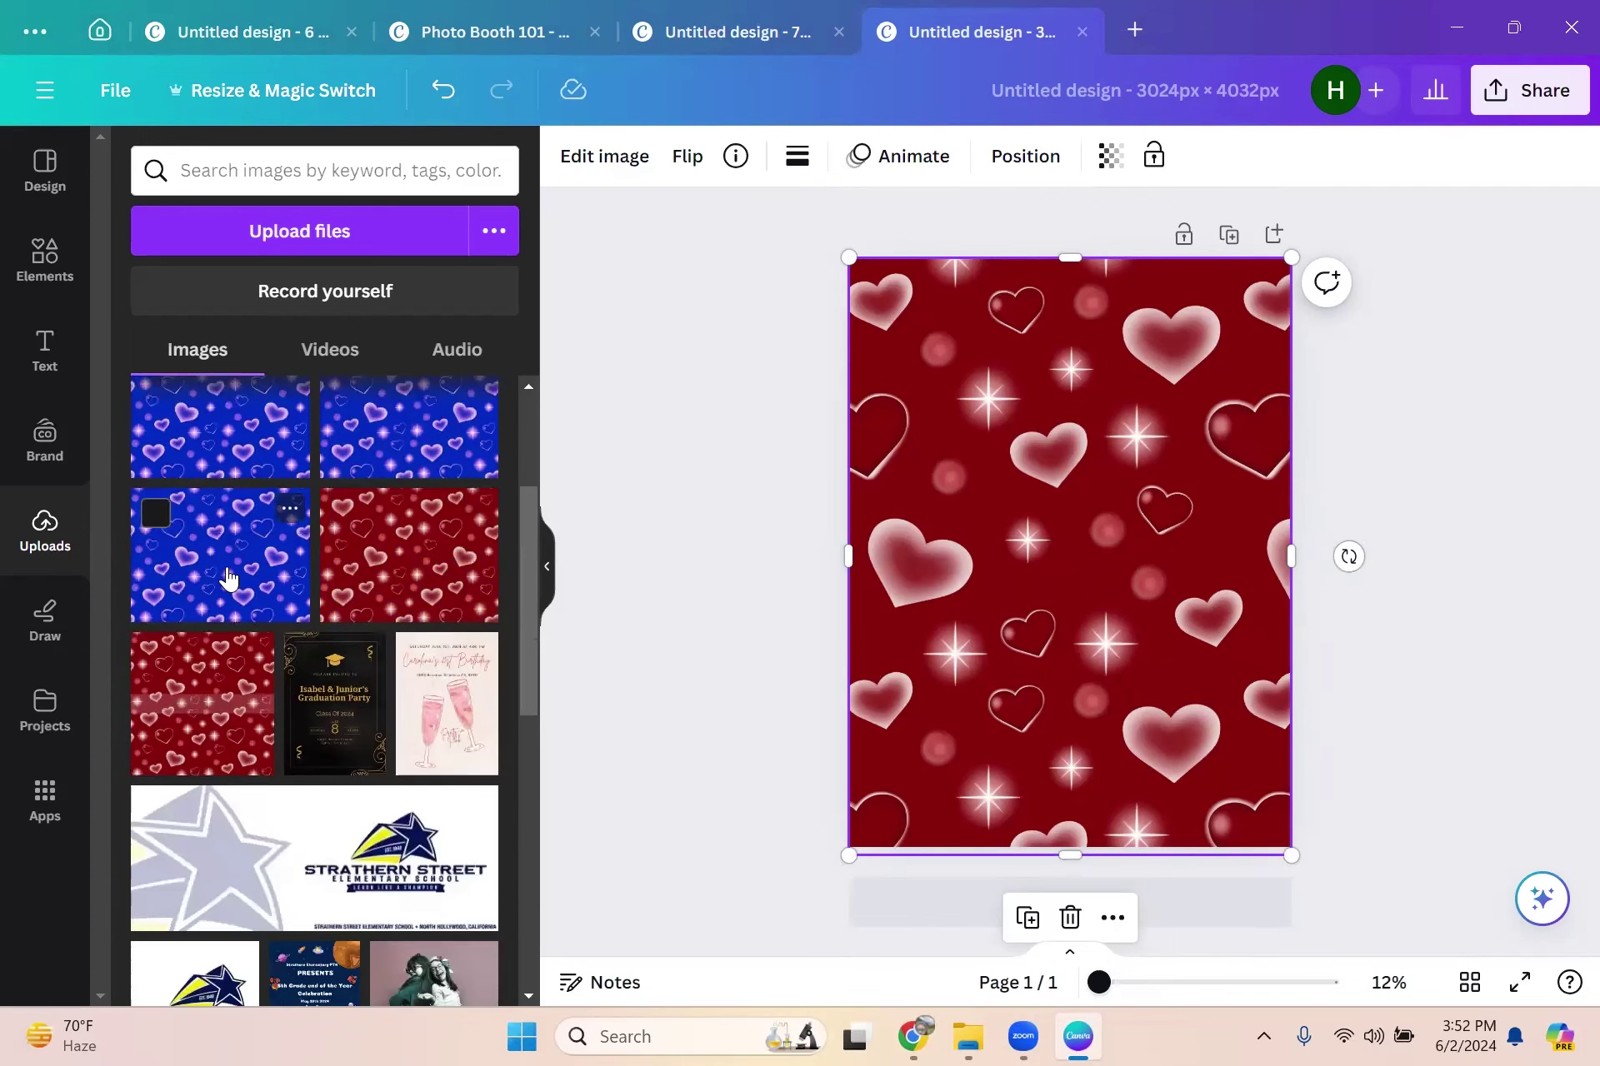
scroll(333, 708, up, 3)
scroll(366, 709, down, 5)
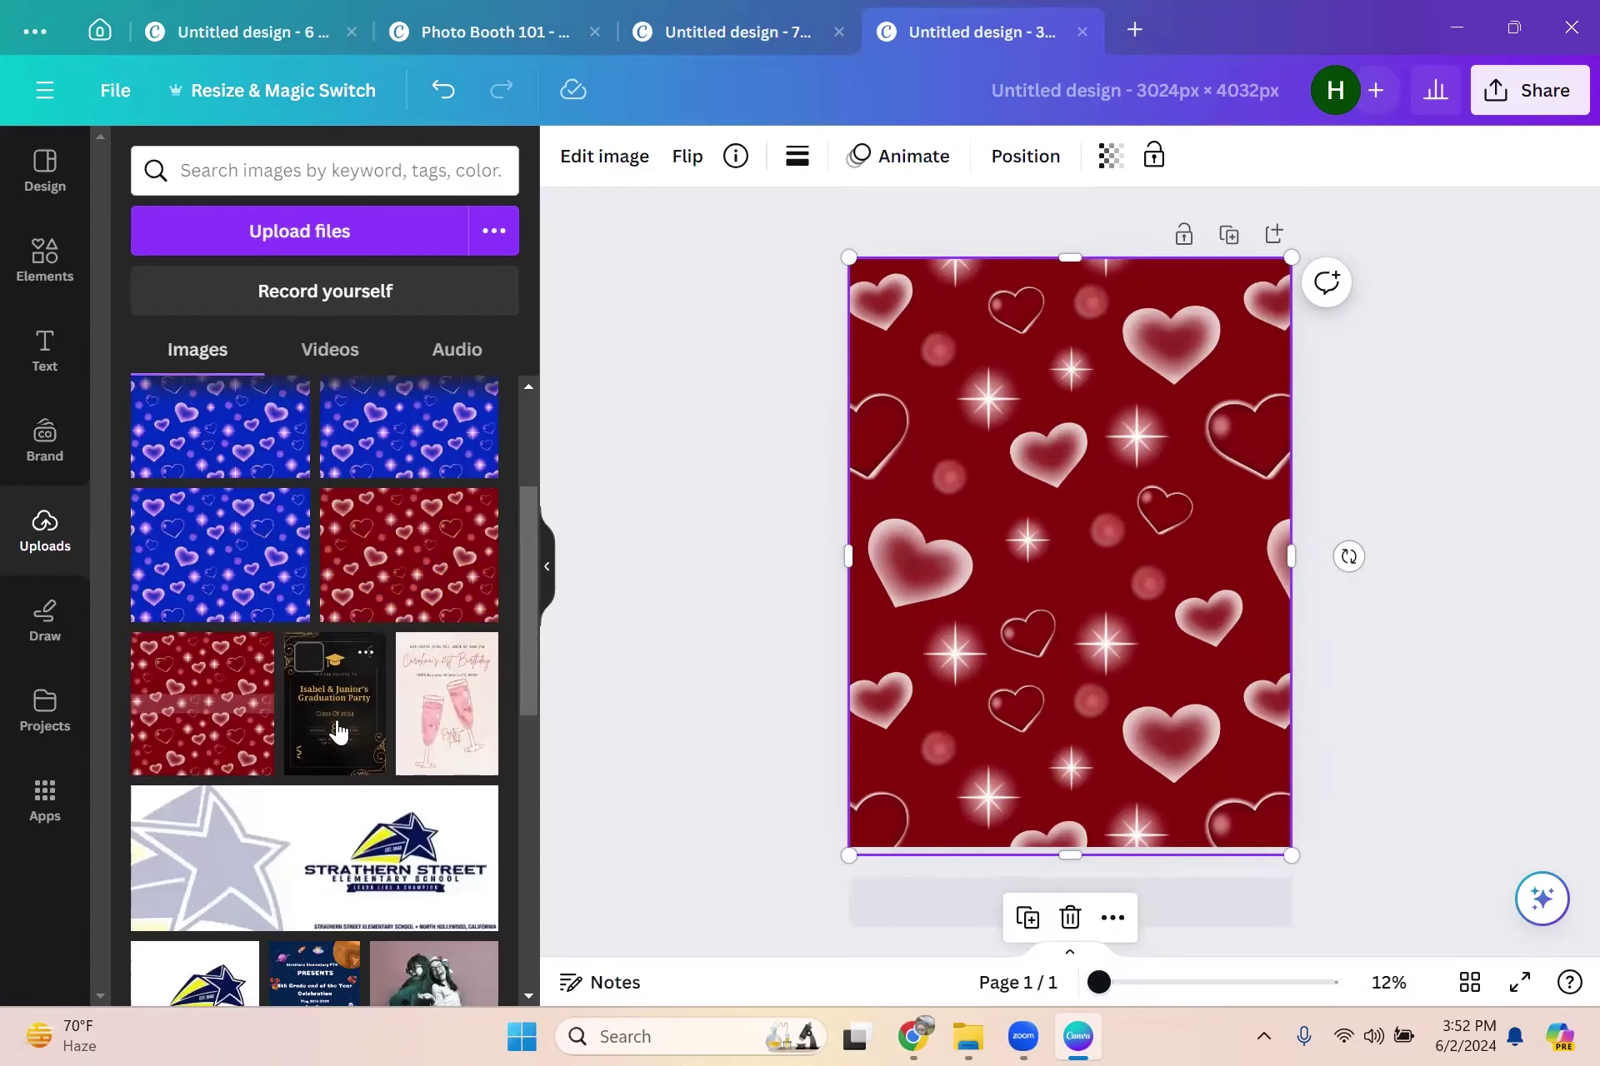
scroll(350, 723, up, 8)
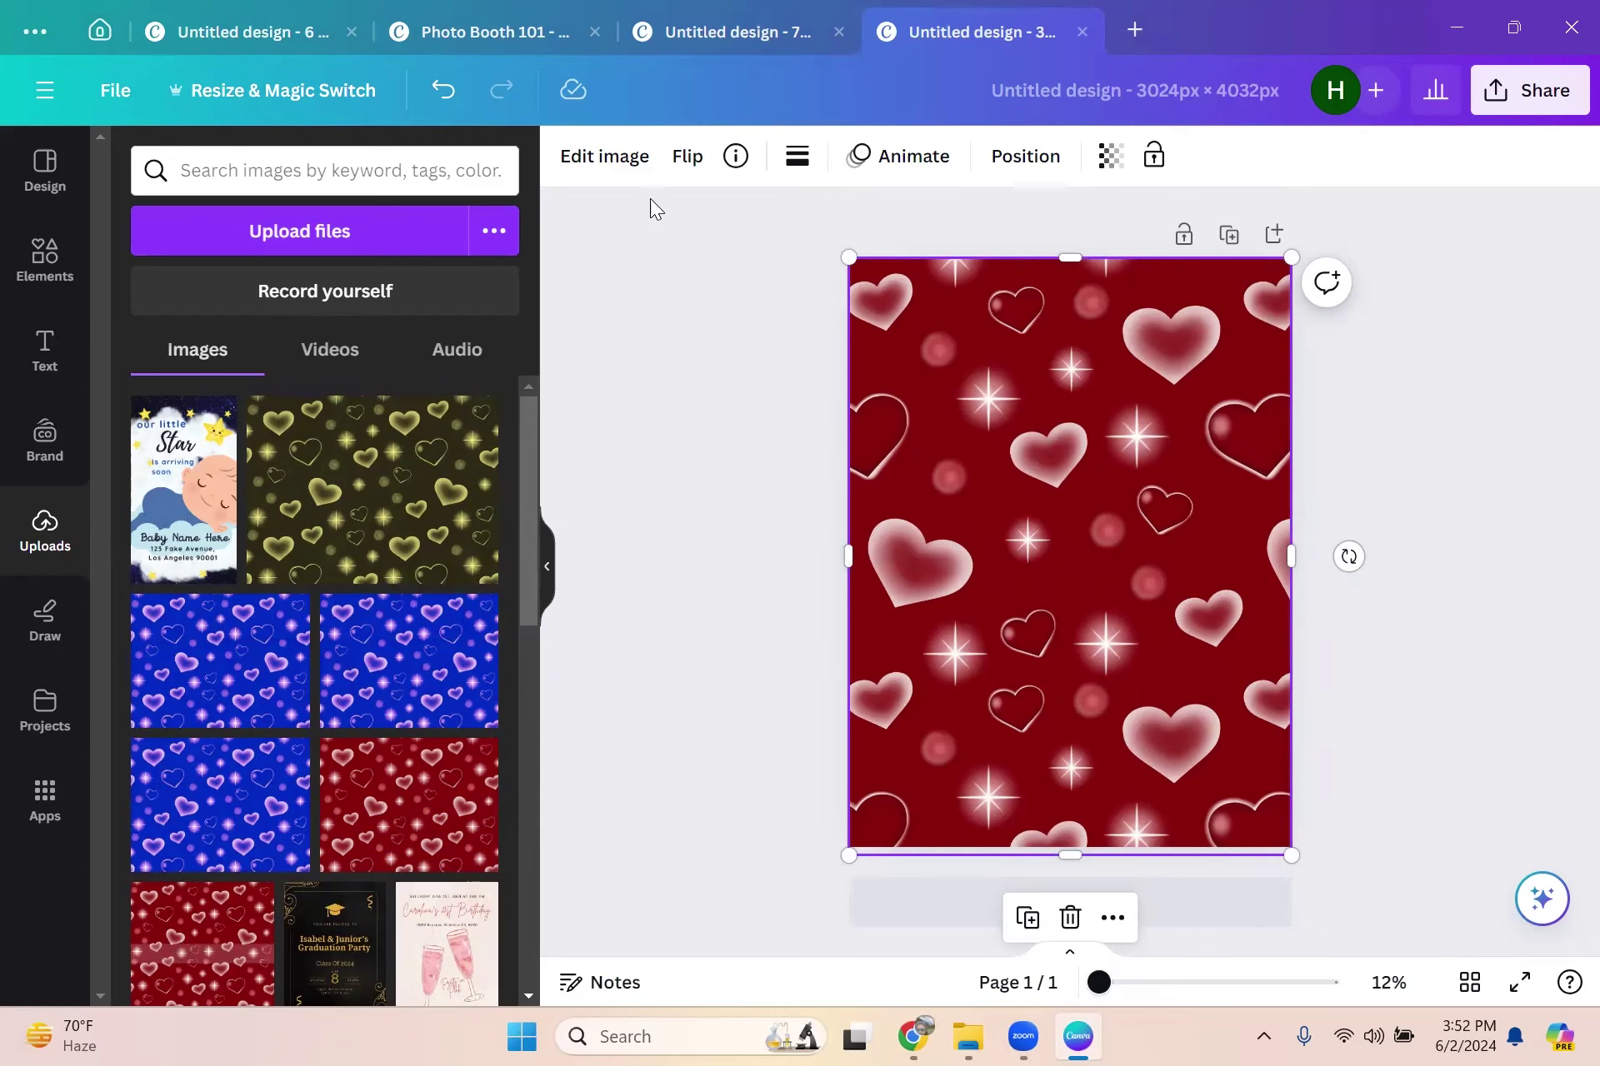
click(633, 367)
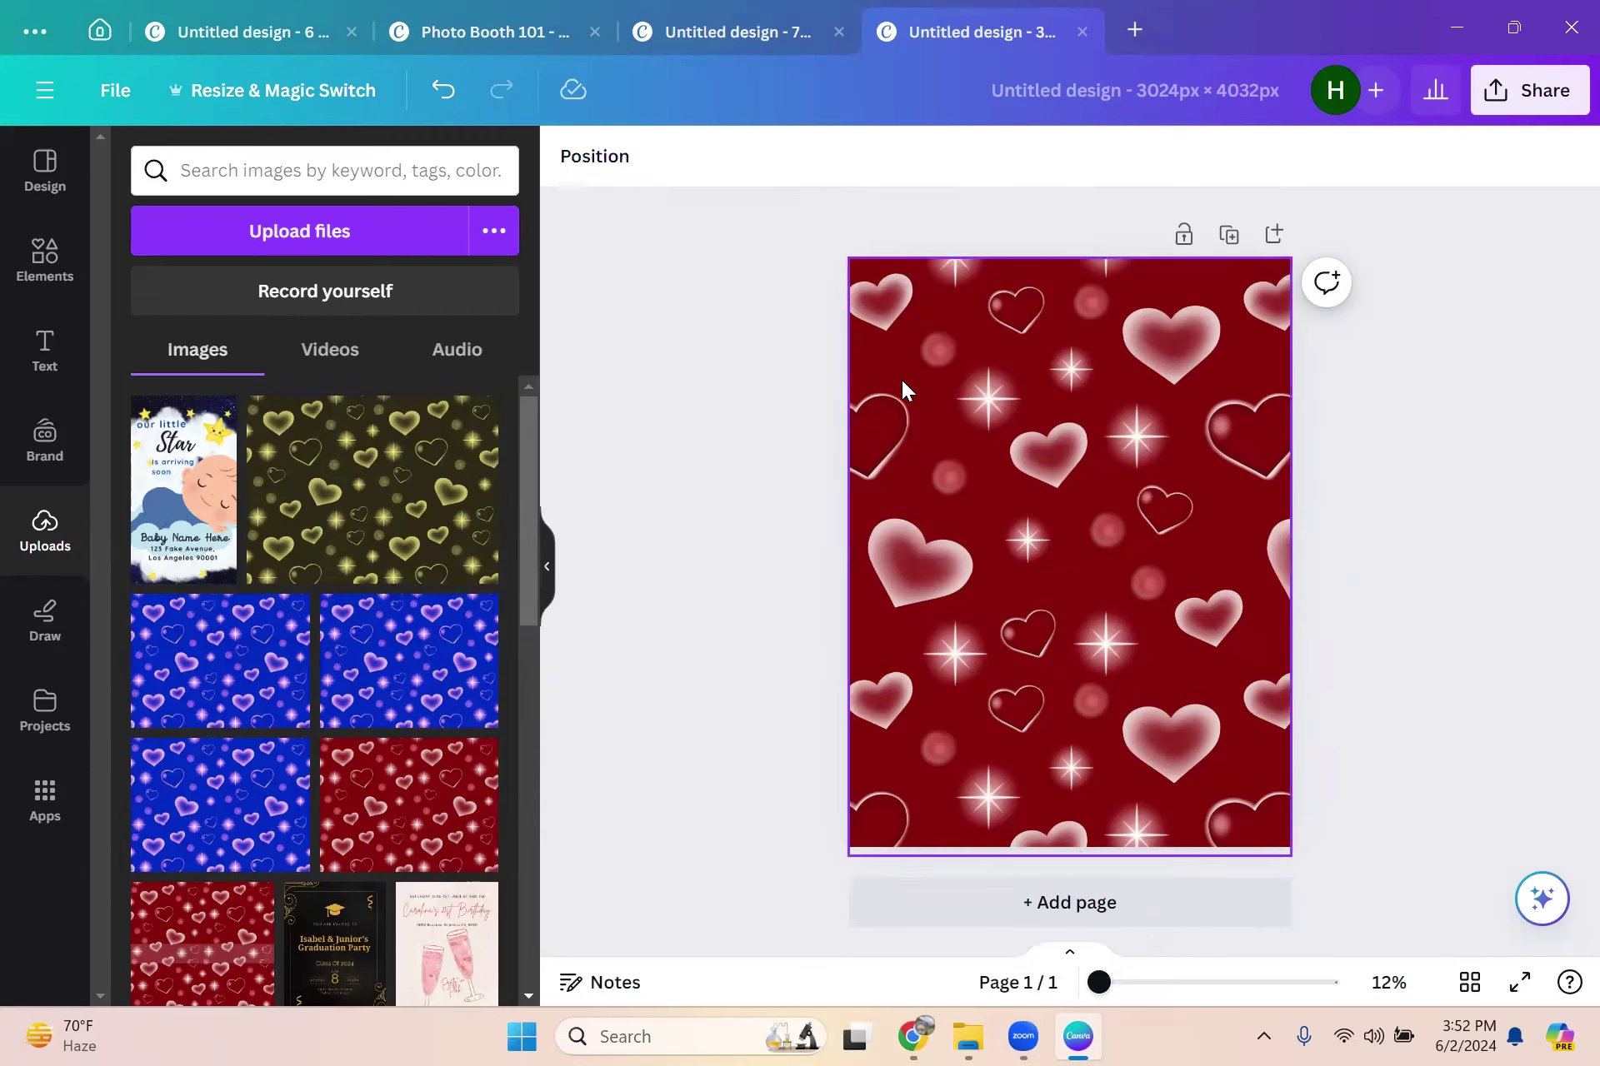
Step: Open the Duotone effect options for the full-page hearts image
click(1008, 401)
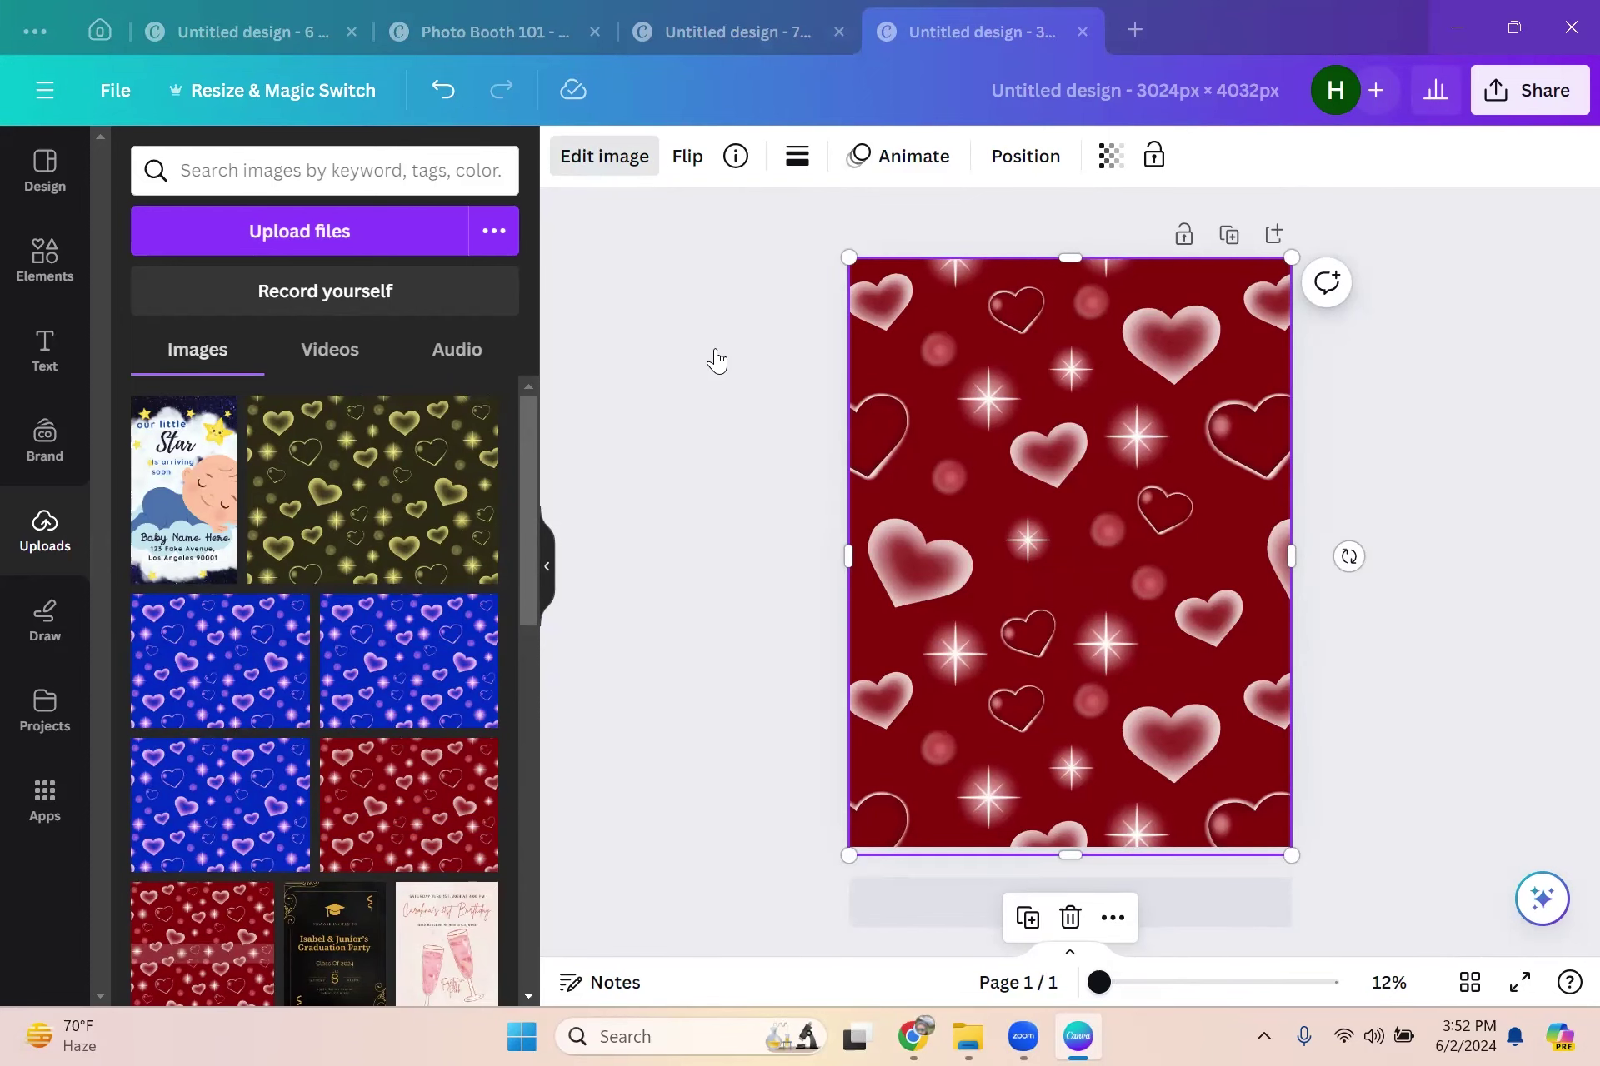
click(604, 155)
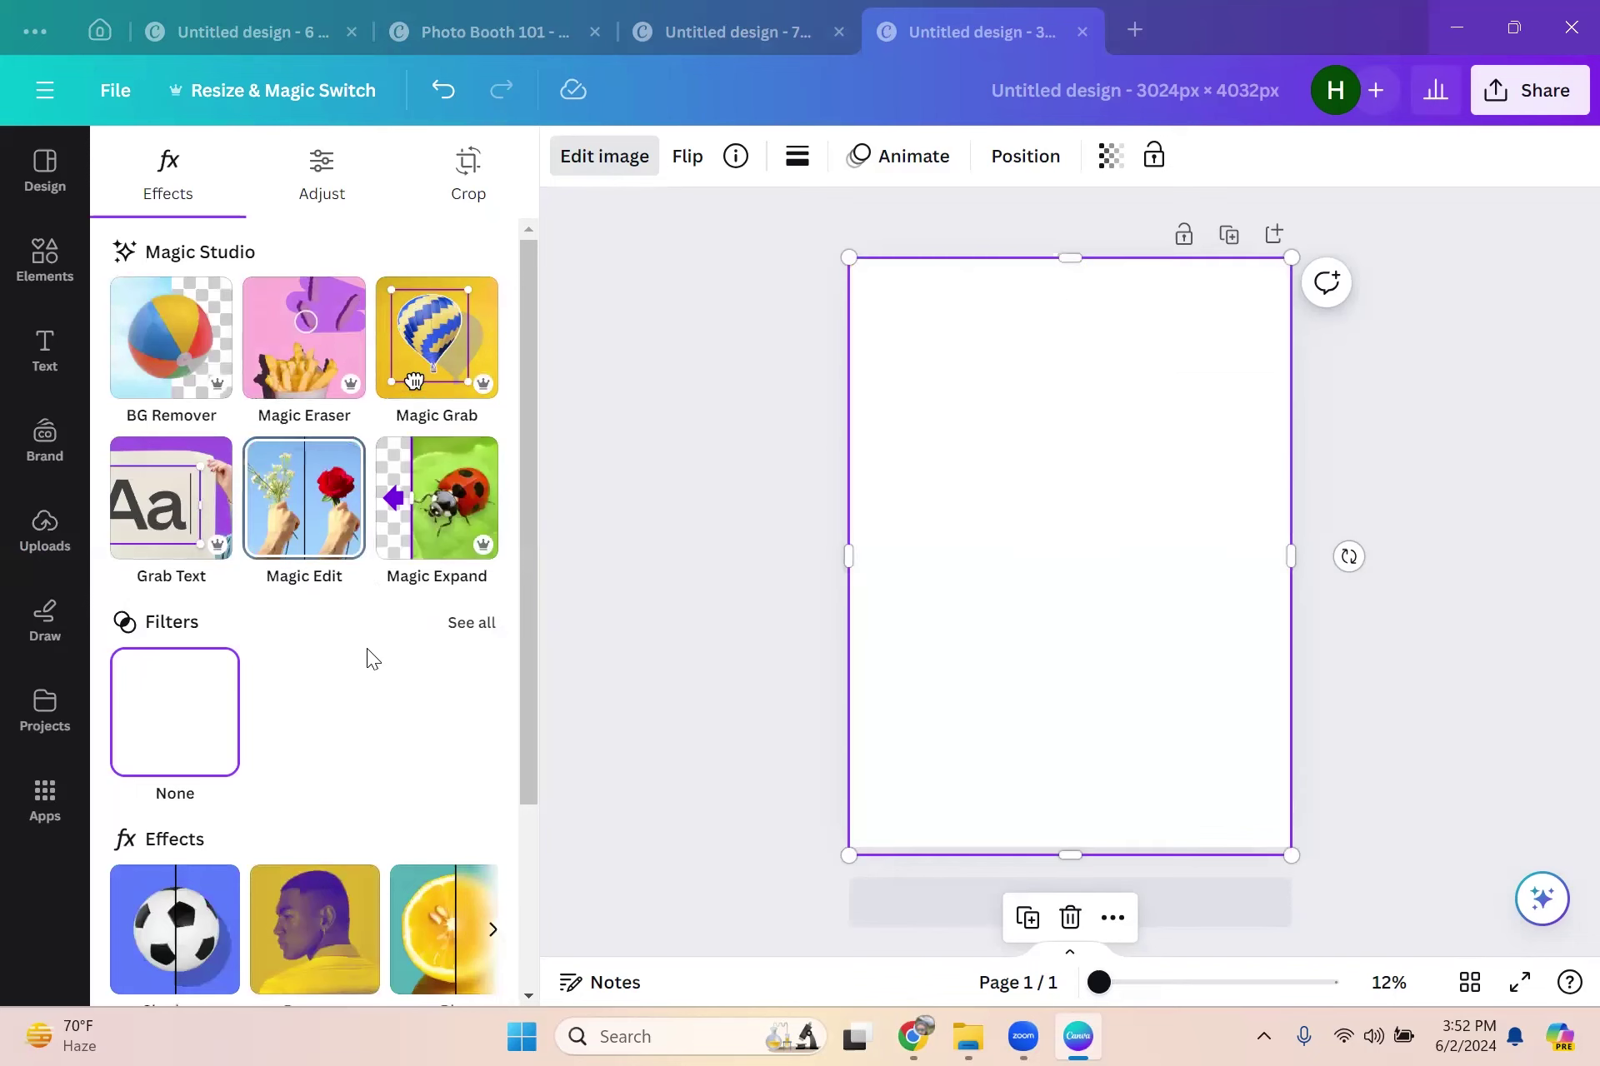
scroll(366, 641, down, 2)
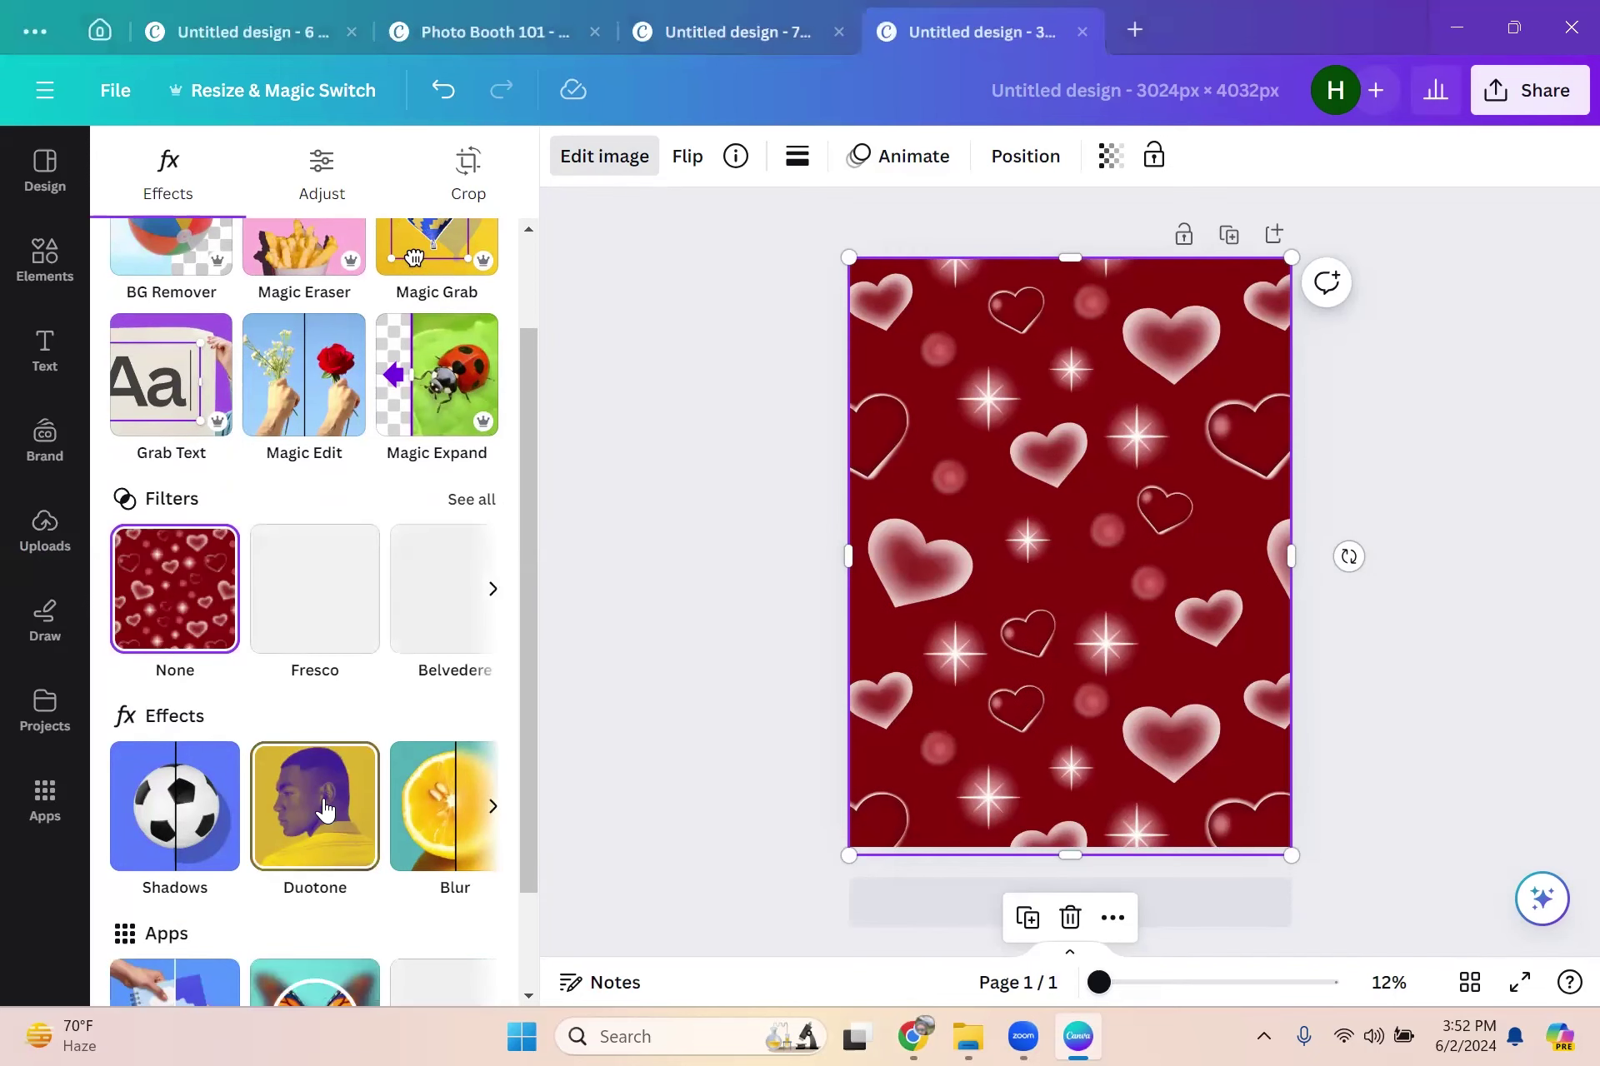
click(280, 762)
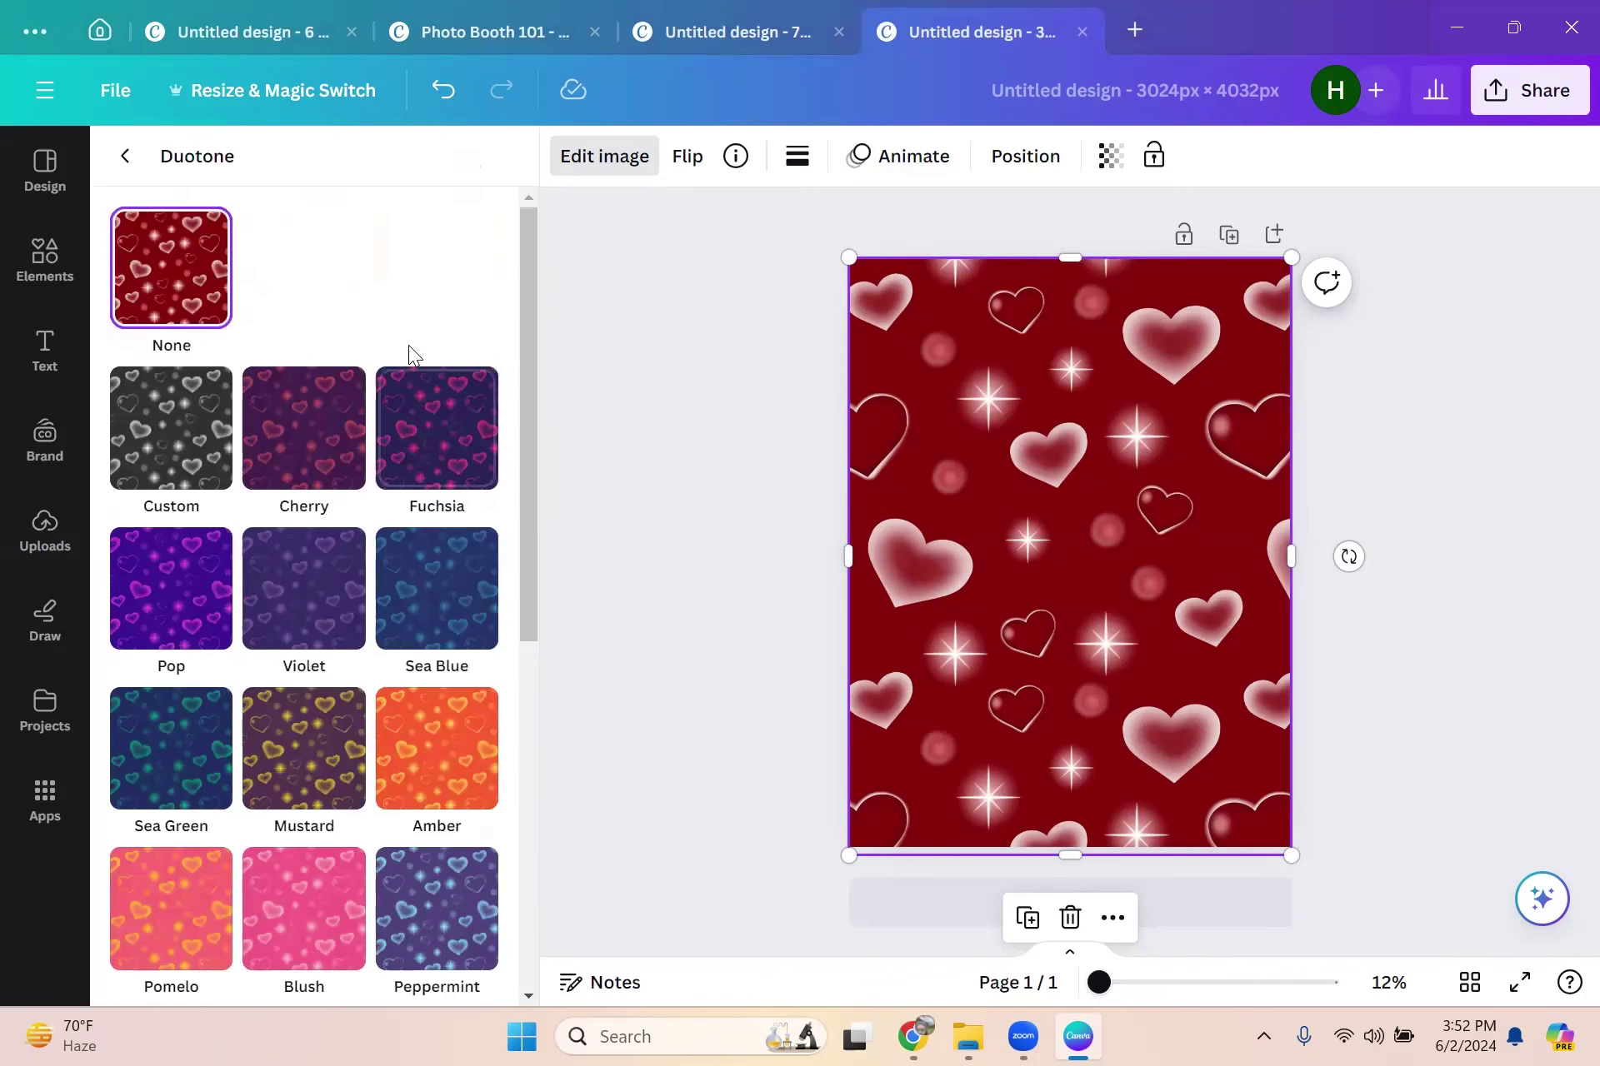
Step: Try the Amber and Sea Green duotone presets on the hearts image
click(454, 775)
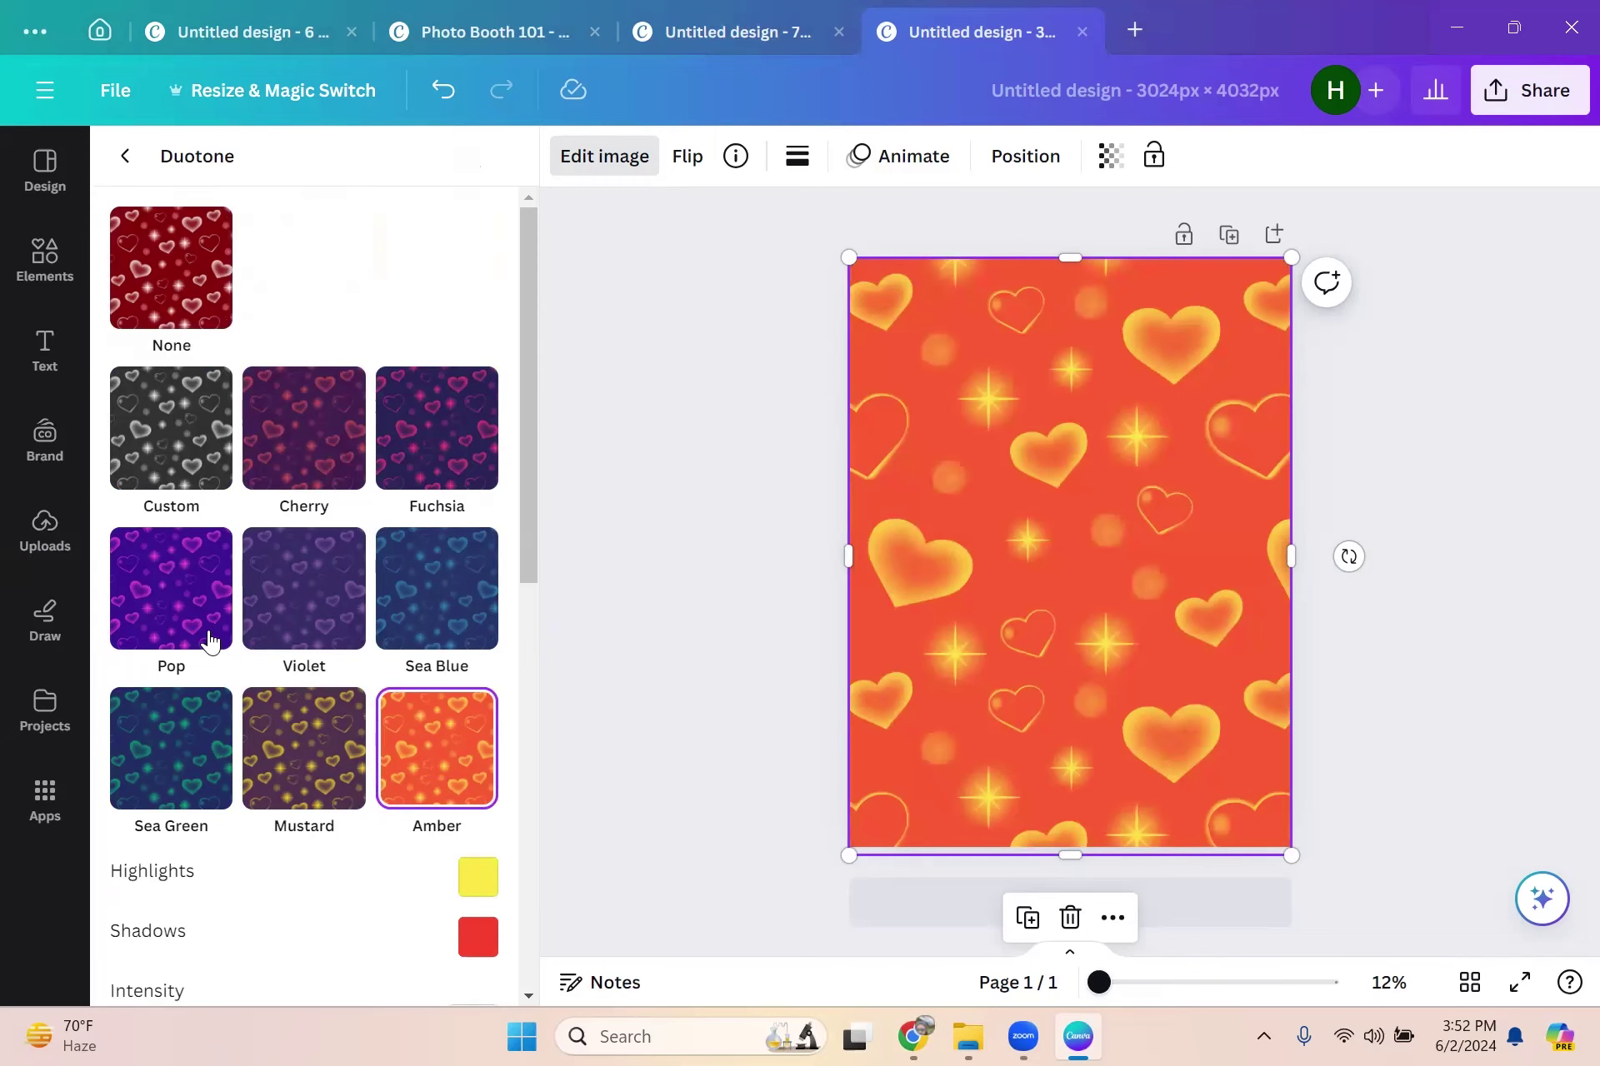
click(171, 748)
scroll(208, 642, down, 3)
scroll(183, 504, up, 3)
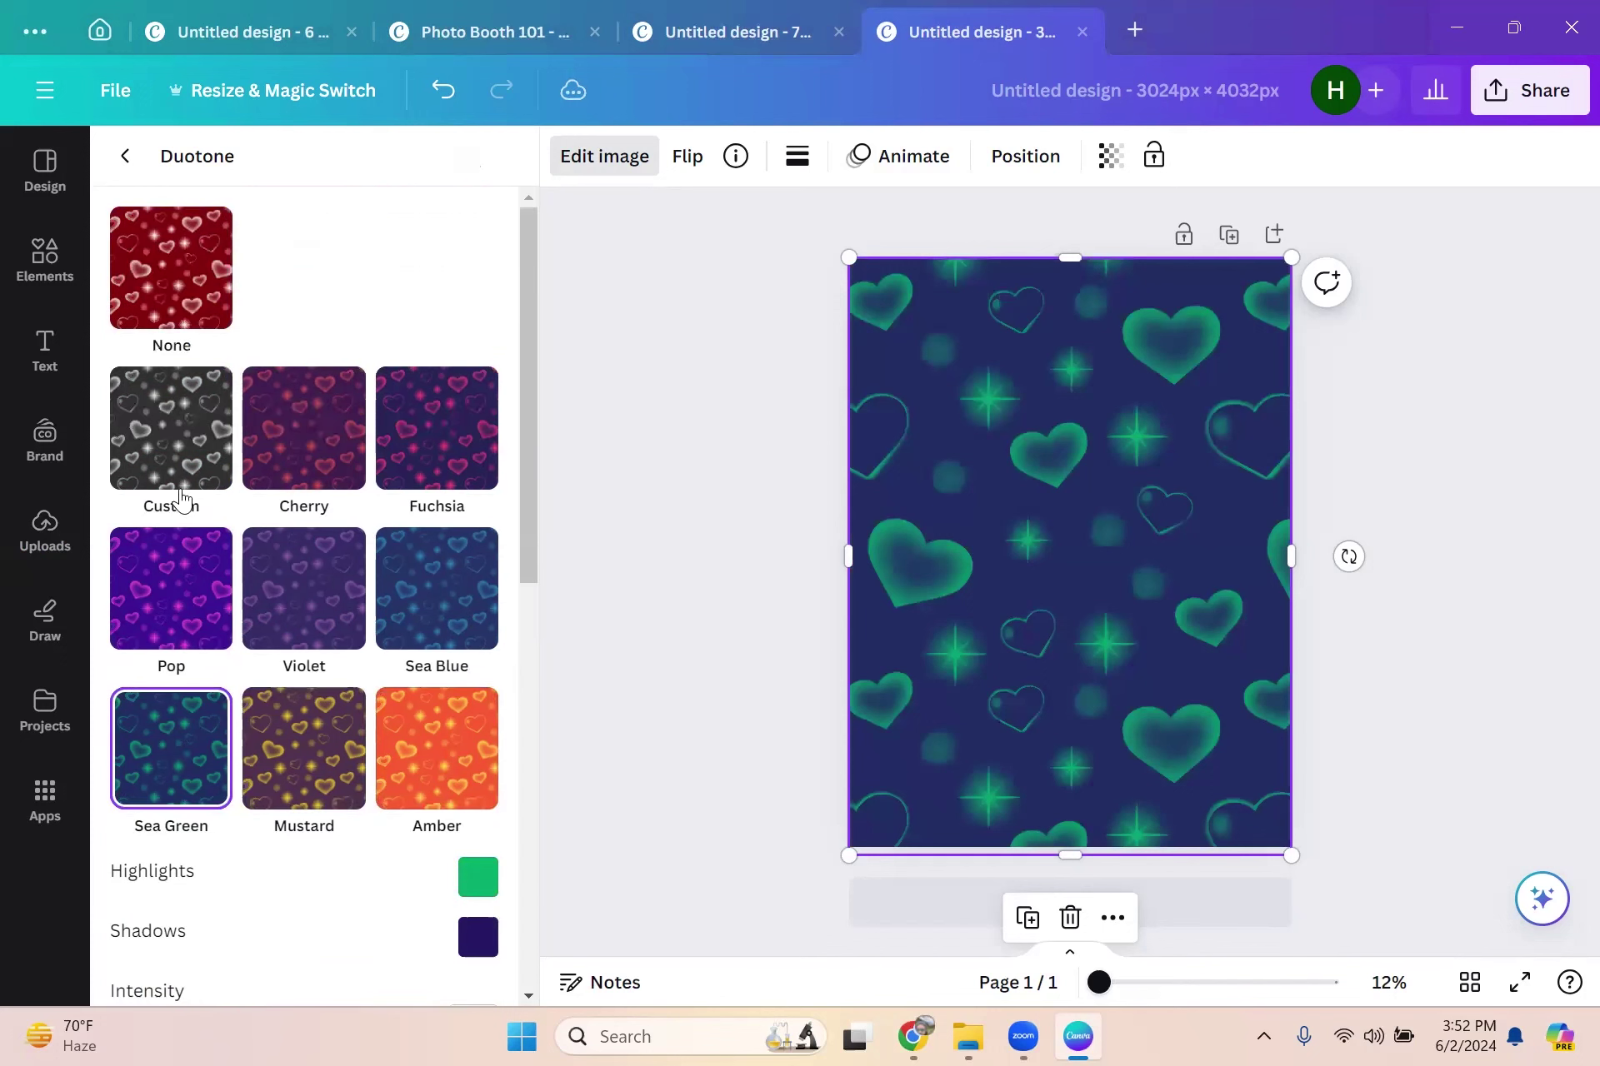
Step: Apply the Custom duotone to the hearts image and set its Shadows colour to bright cyan #54F5FF
click(183, 446)
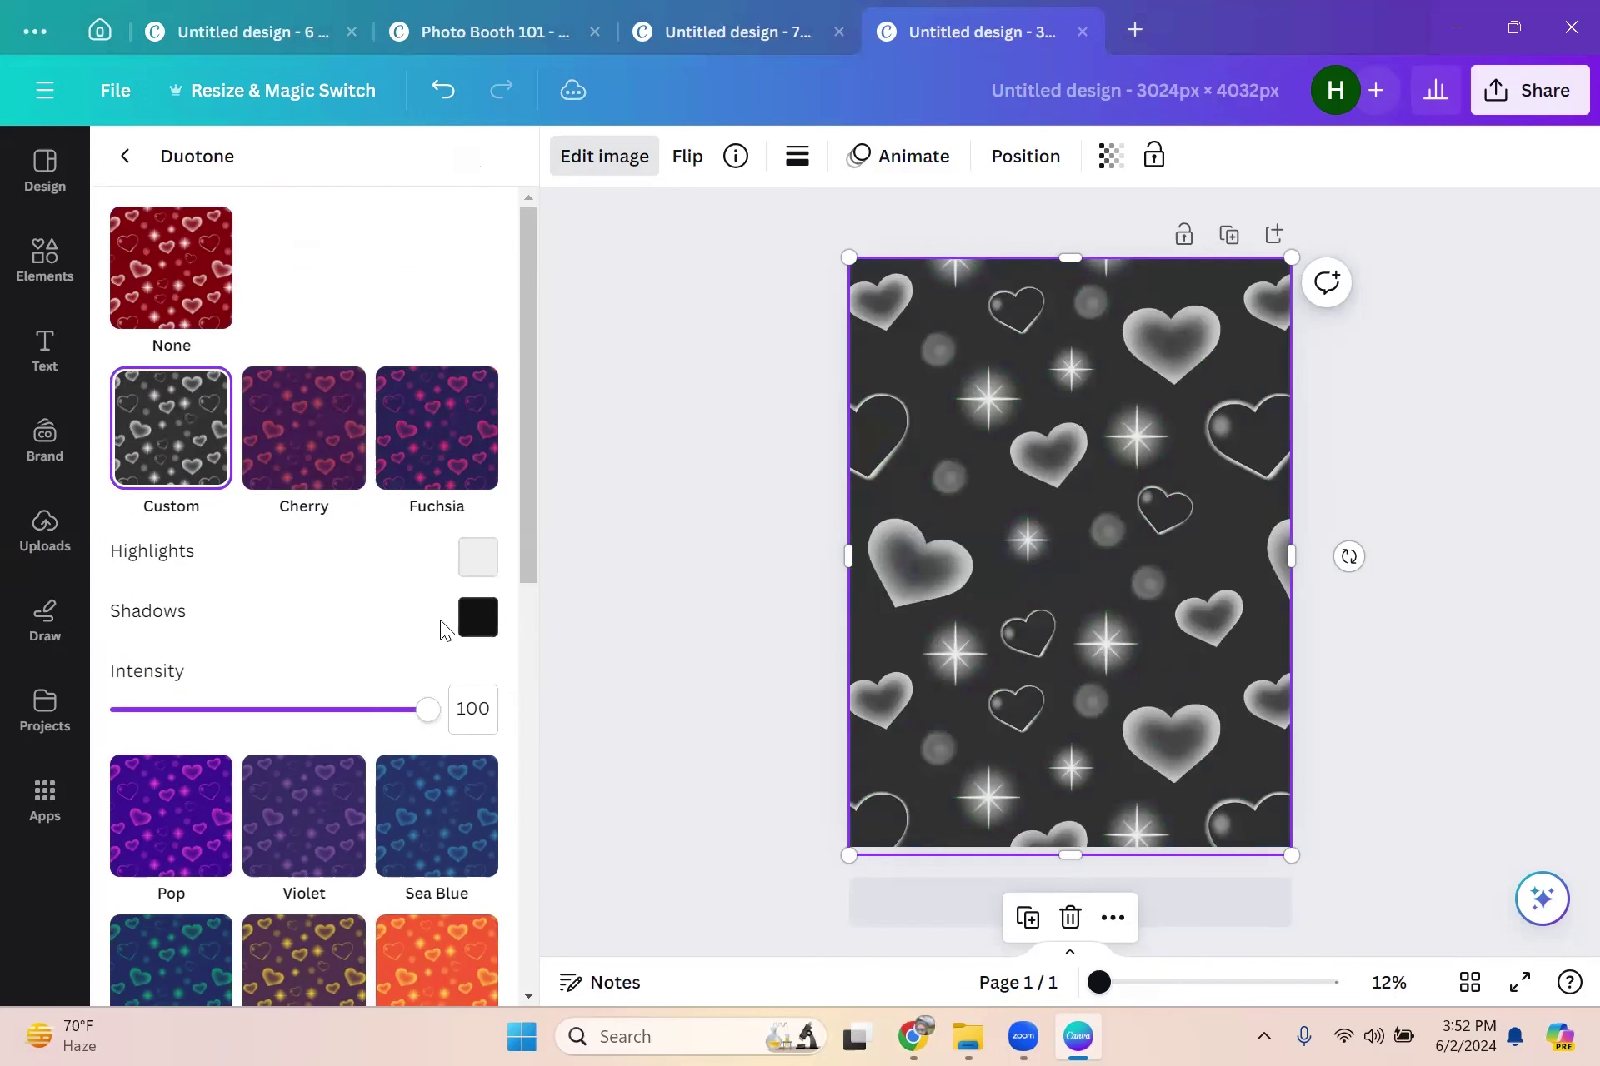
click(498, 630)
drag(640, 732, 719, 700)
click(663, 825)
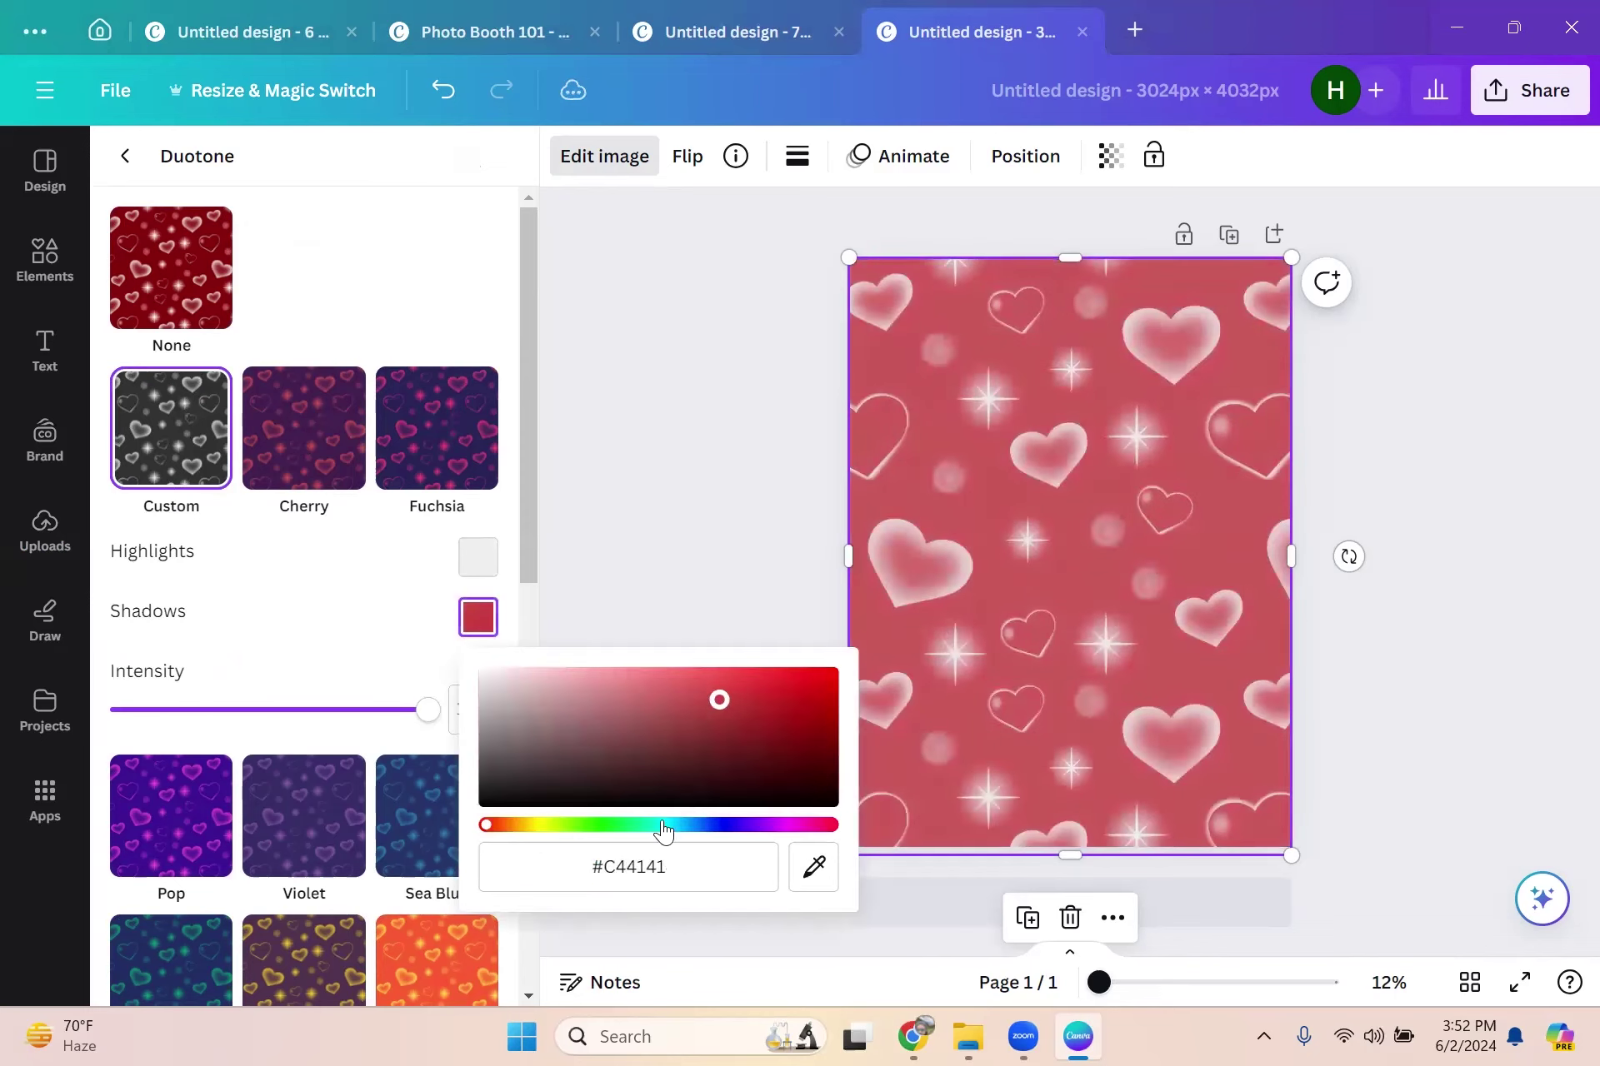
drag(720, 714, 719, 670)
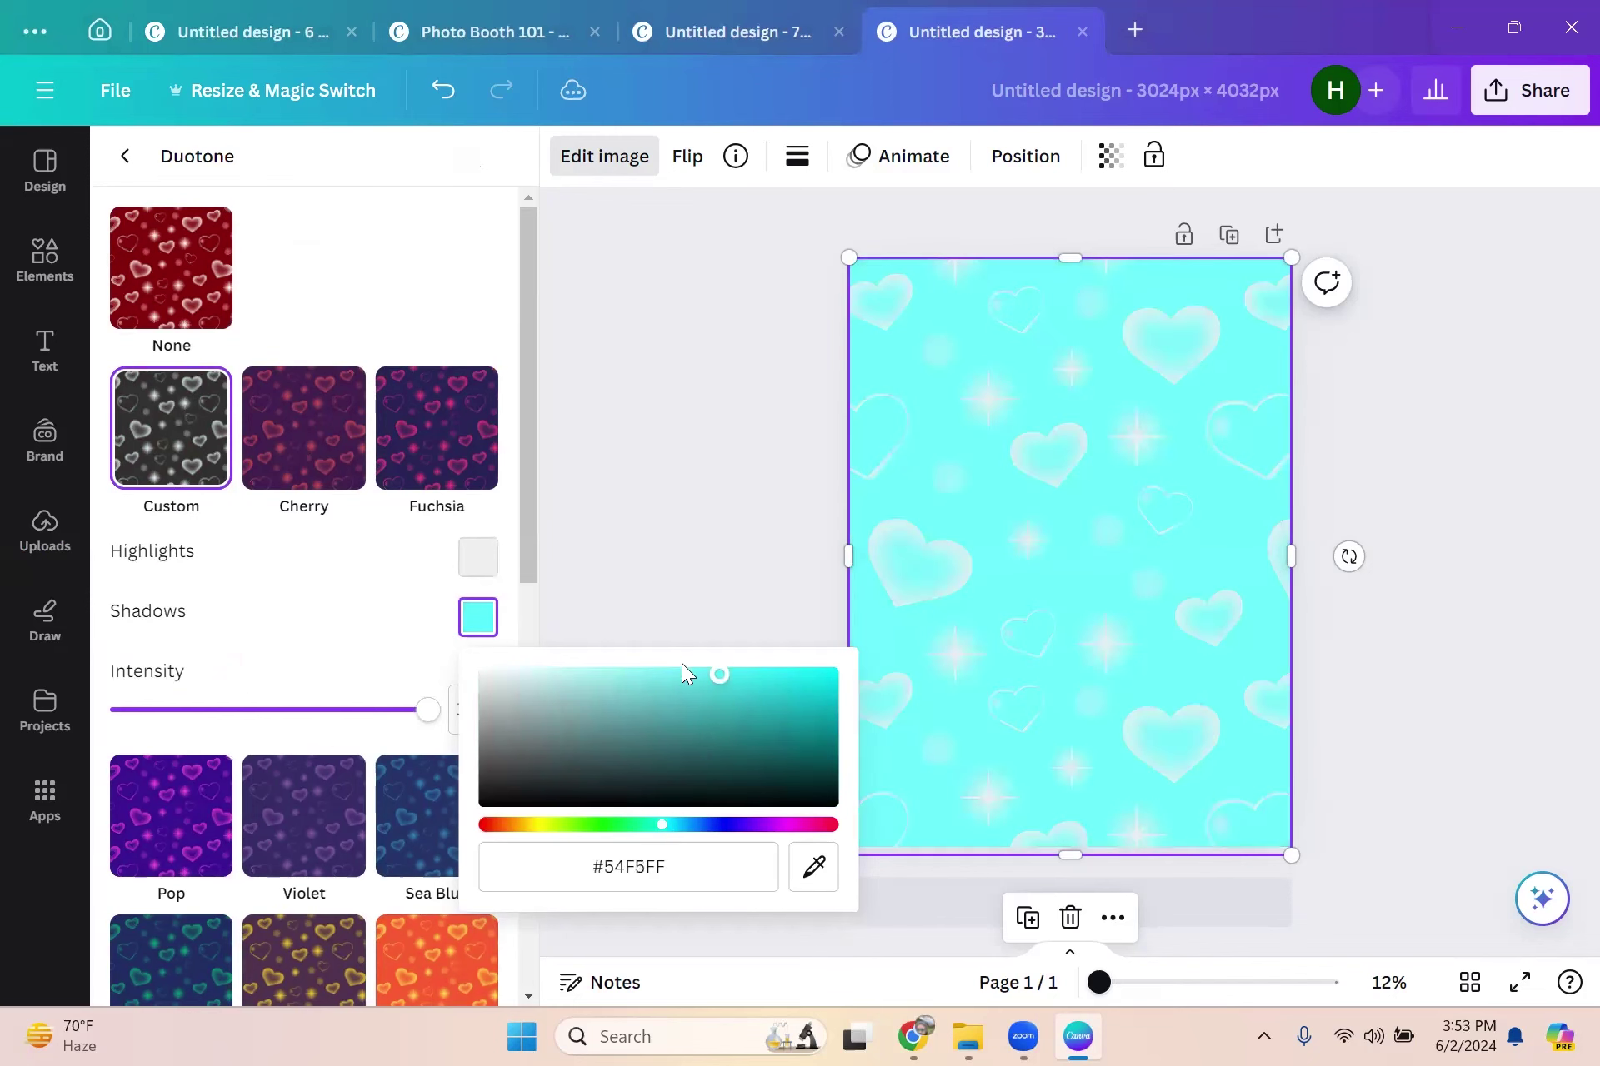
Step: Set the custom duotone's Highlights colour to black #000000 and deselect the hearts image
click(478, 557)
click(489, 677)
drag(489, 678, 475, 752)
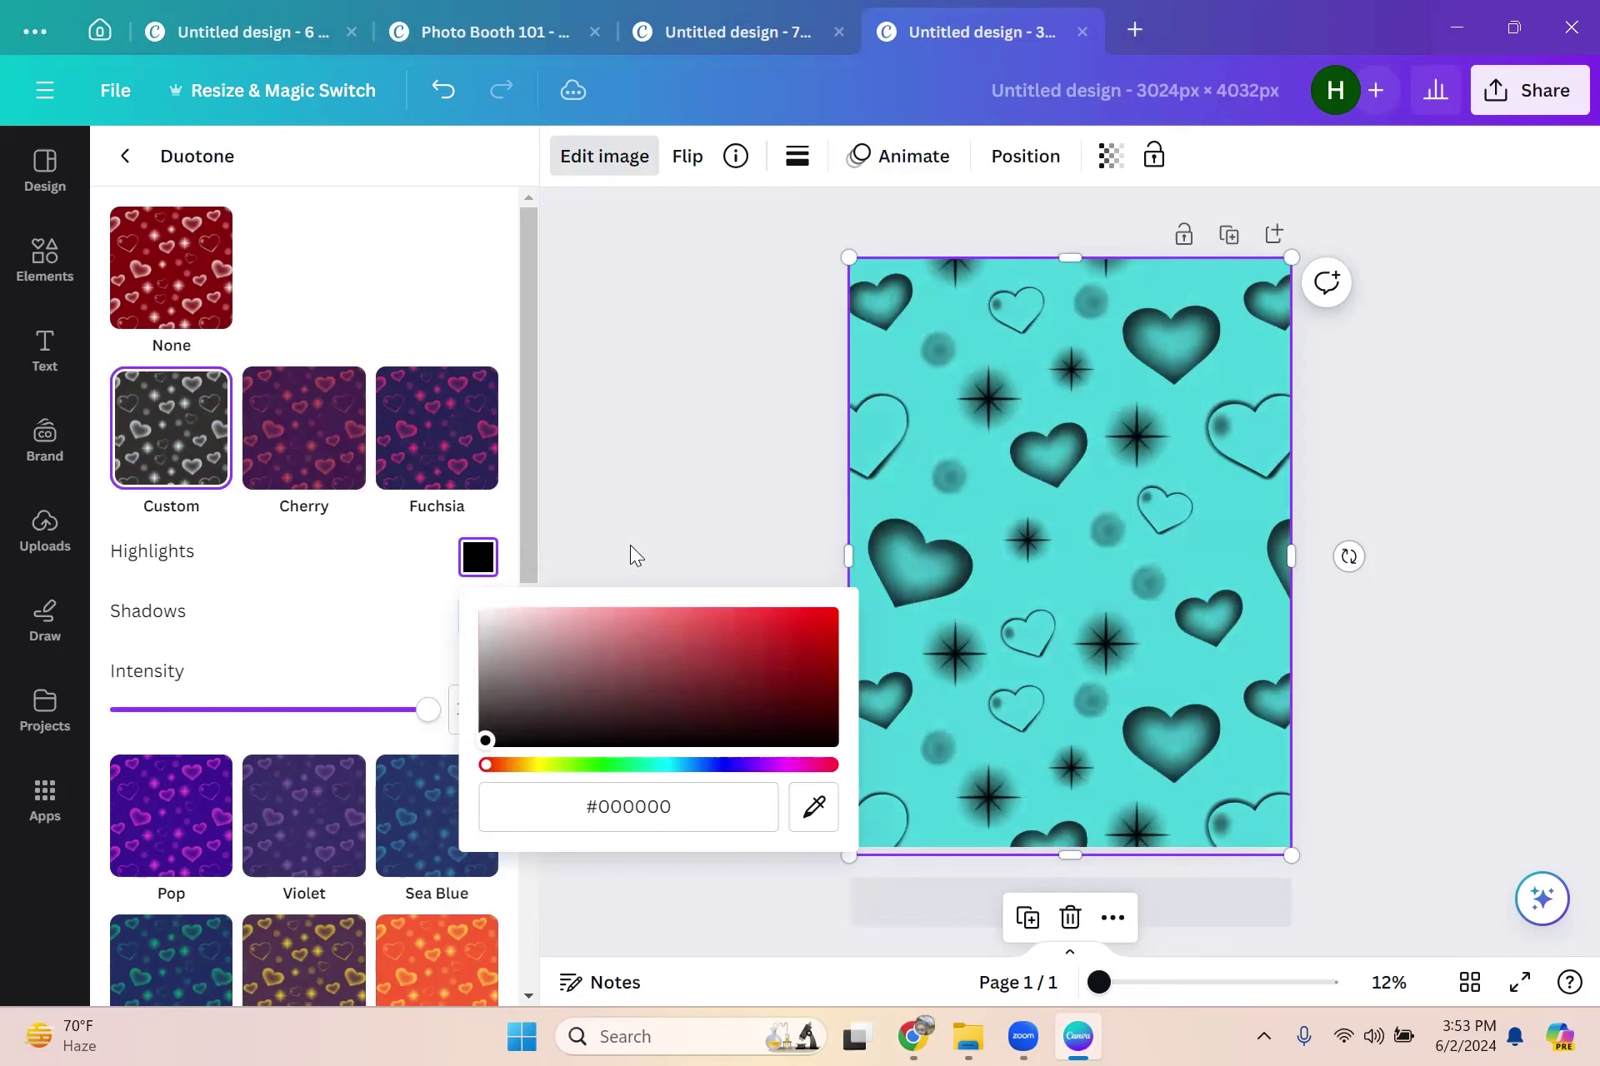
click(662, 506)
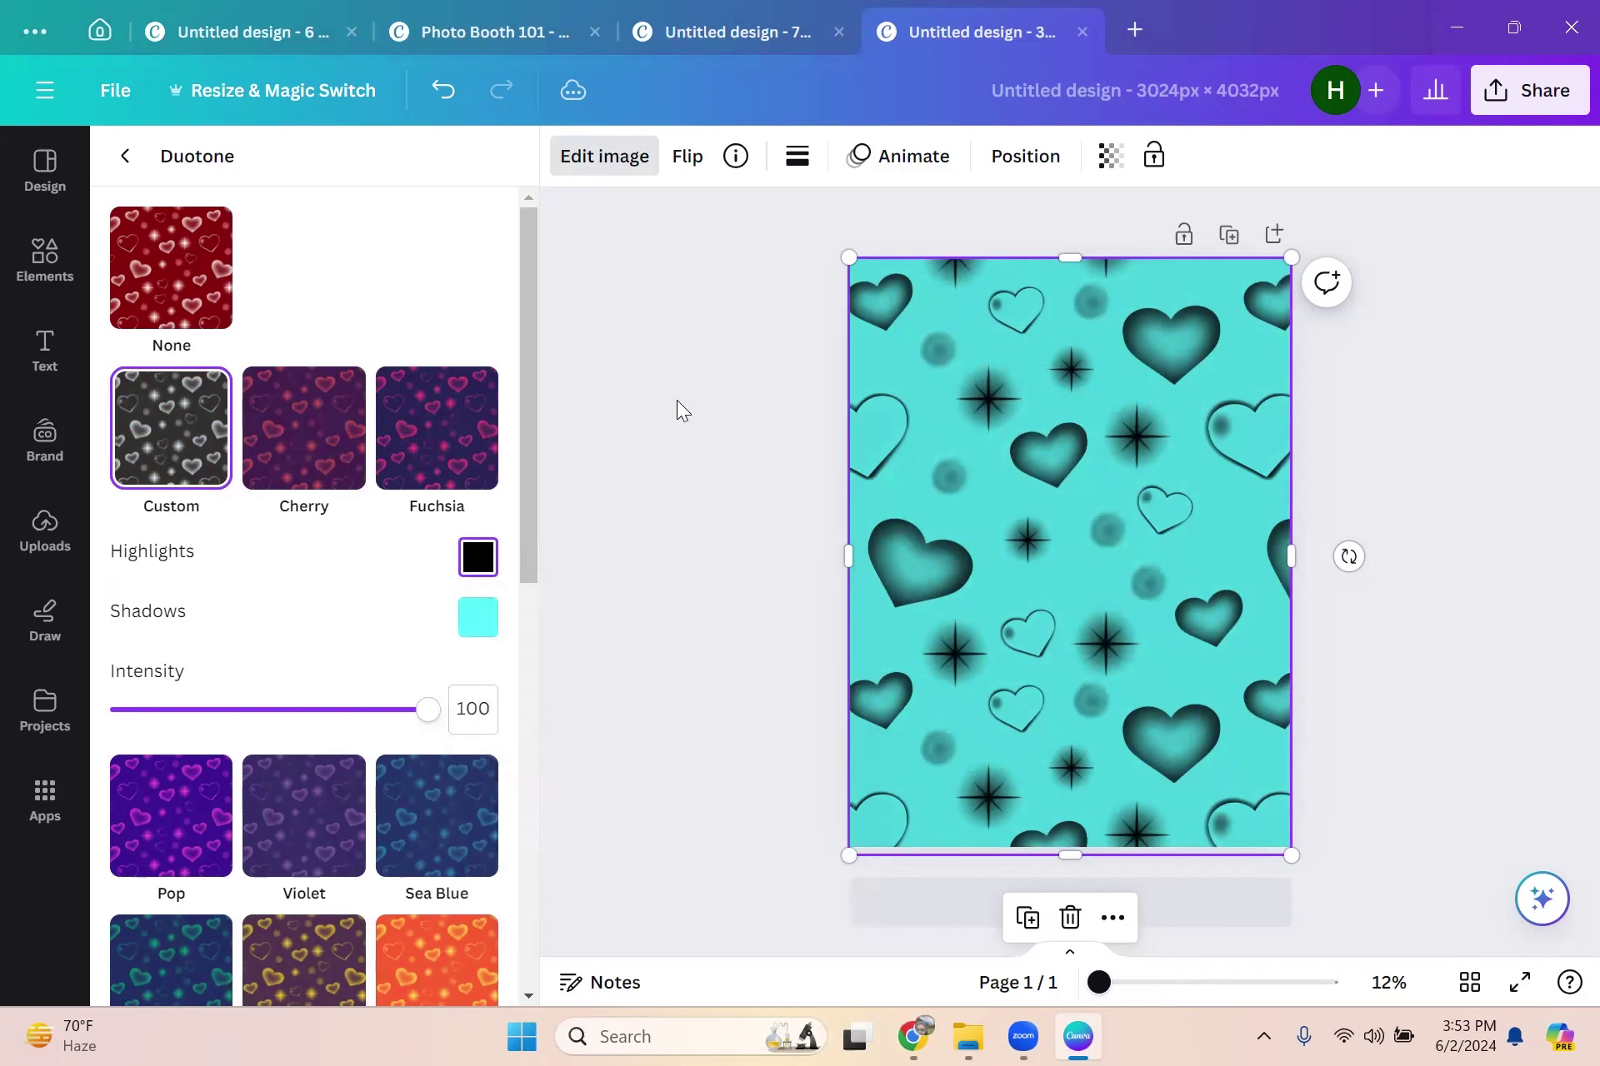
click(676, 400)
click(676, 407)
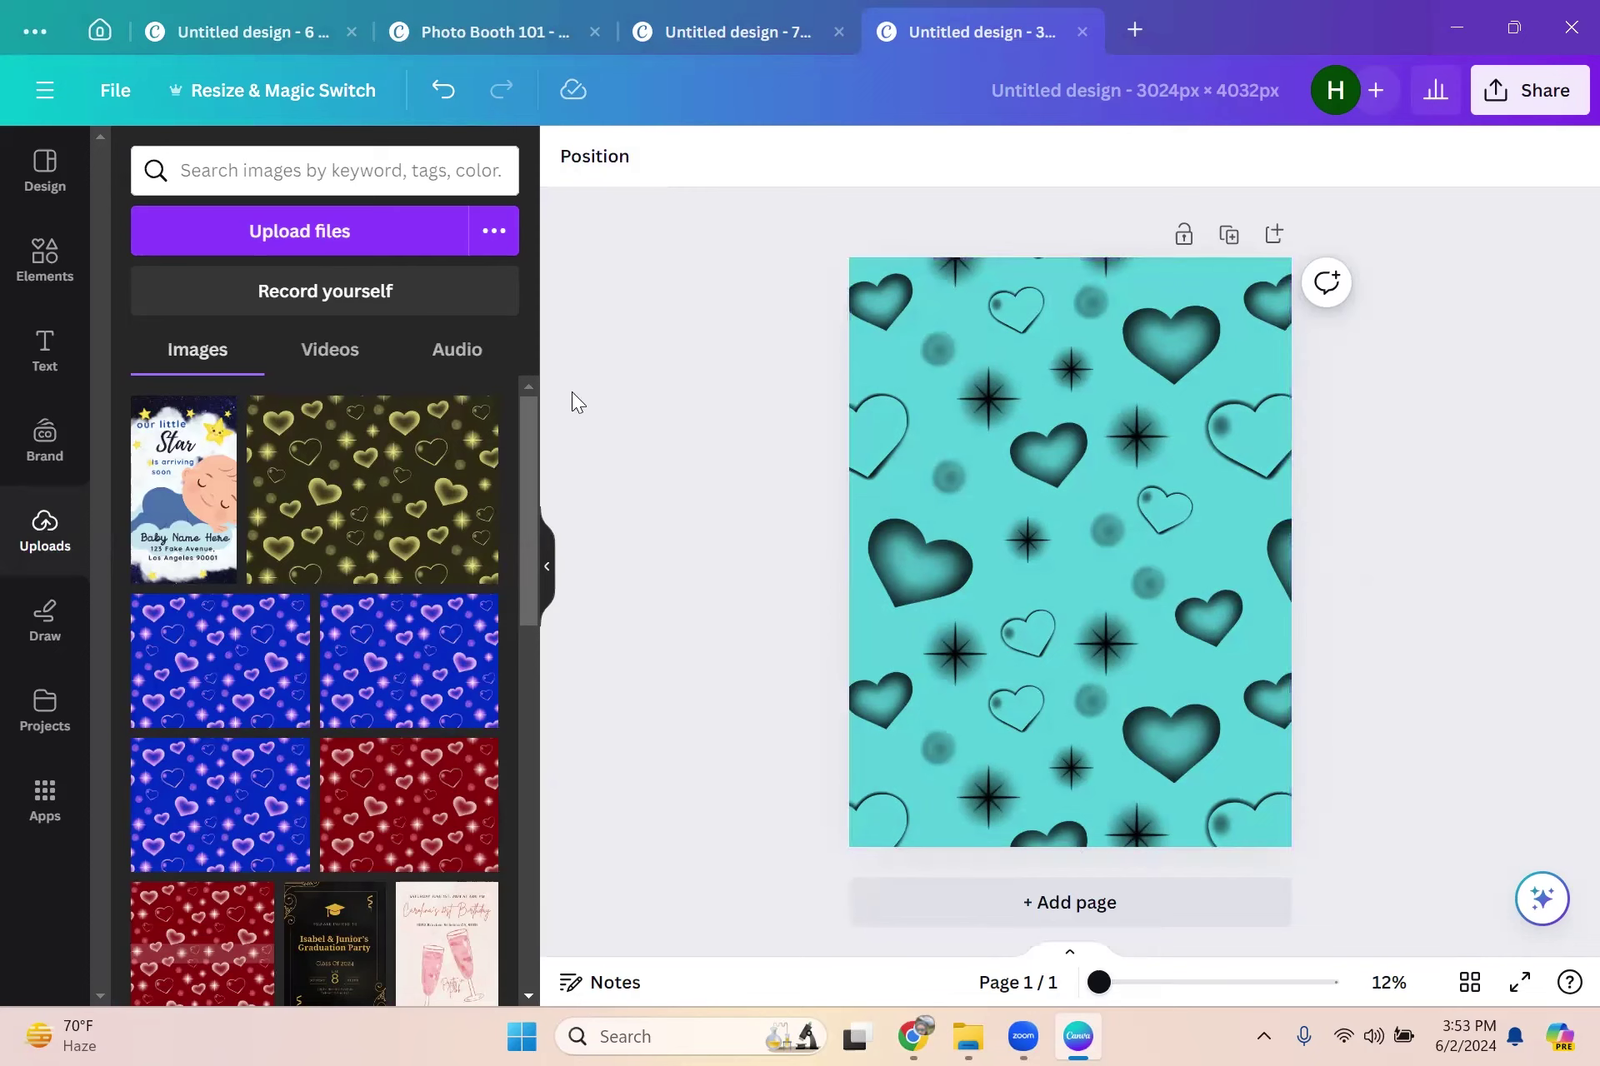
click(384, 560)
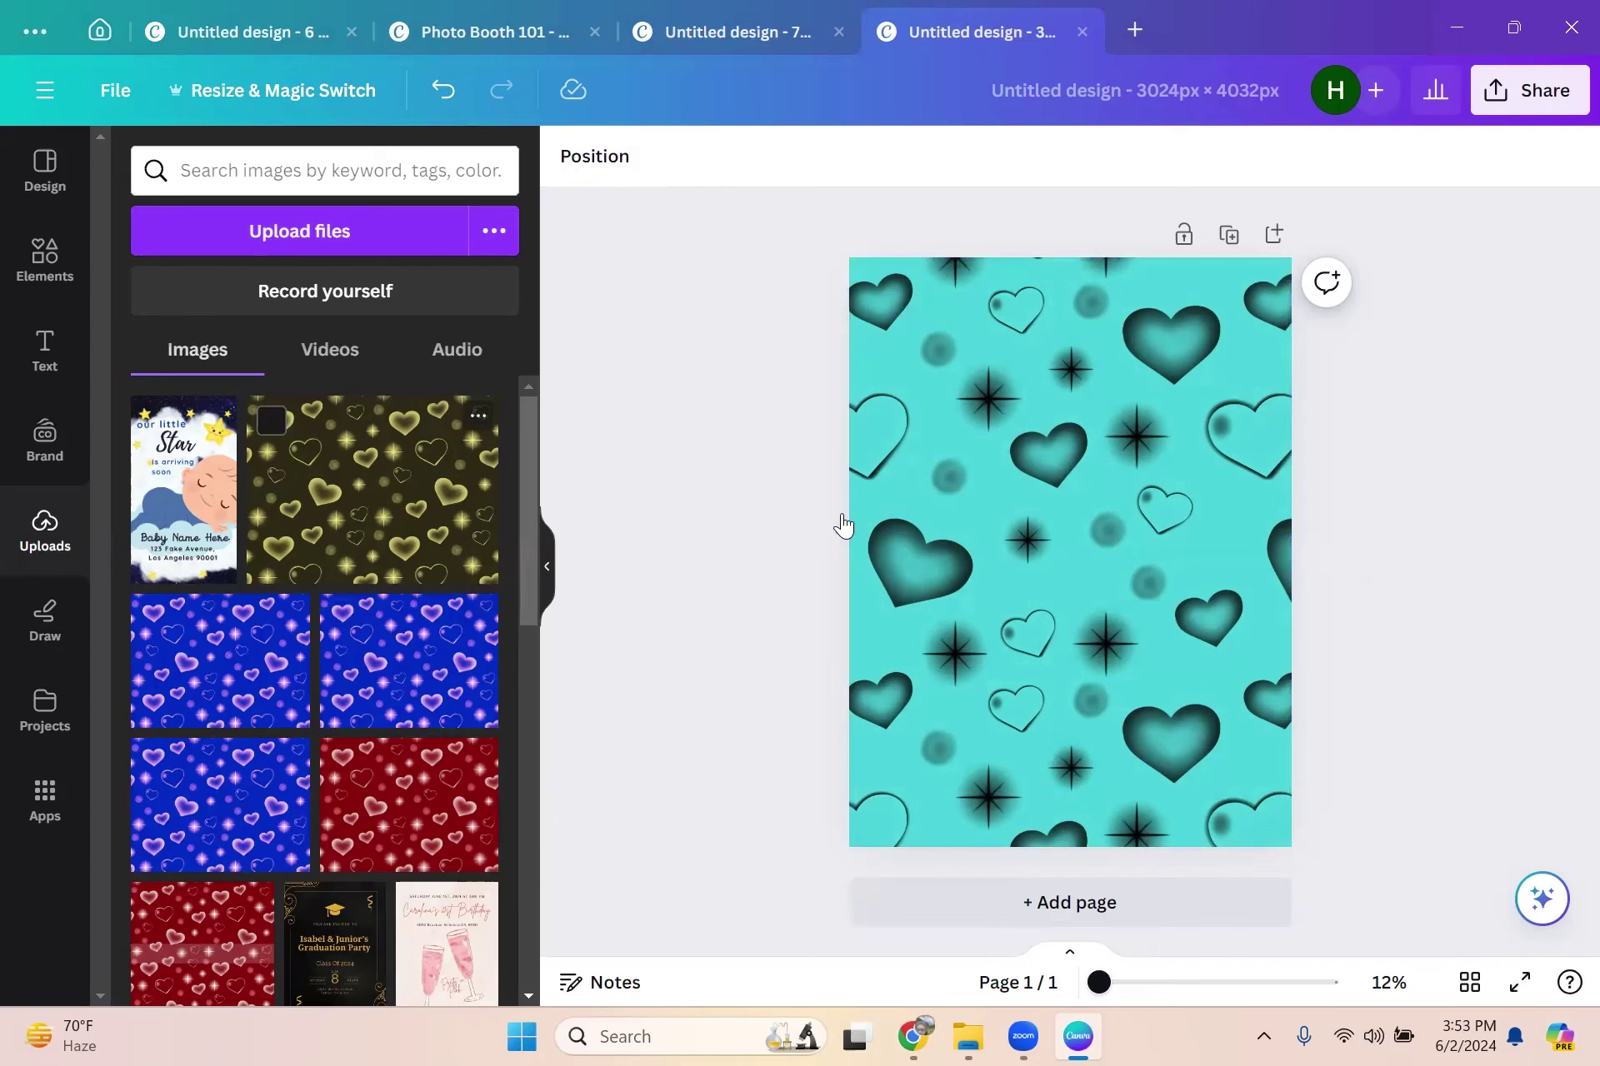
Step: Place the uploaded dark olive hearts image on the page, scale and stretch it to cover the full page, and deselect it
drag(1098, 548, 1042, 391)
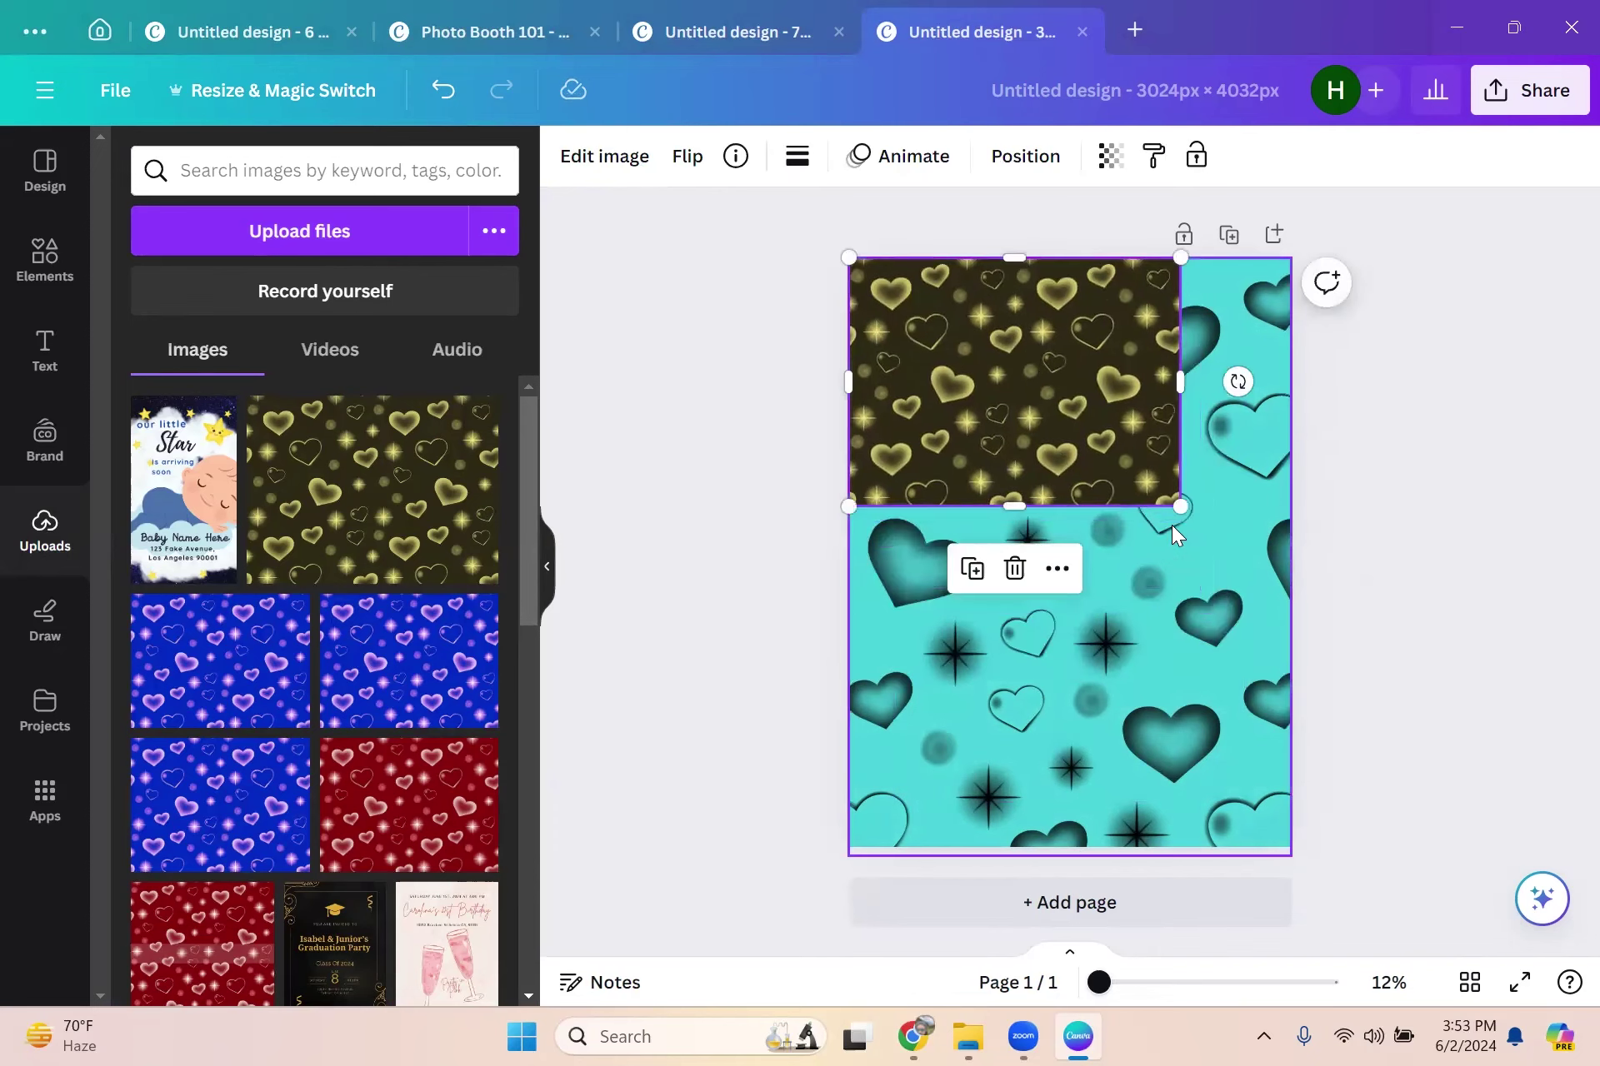
drag(1180, 506, 1291, 589)
drag(1060, 591, 1060, 851)
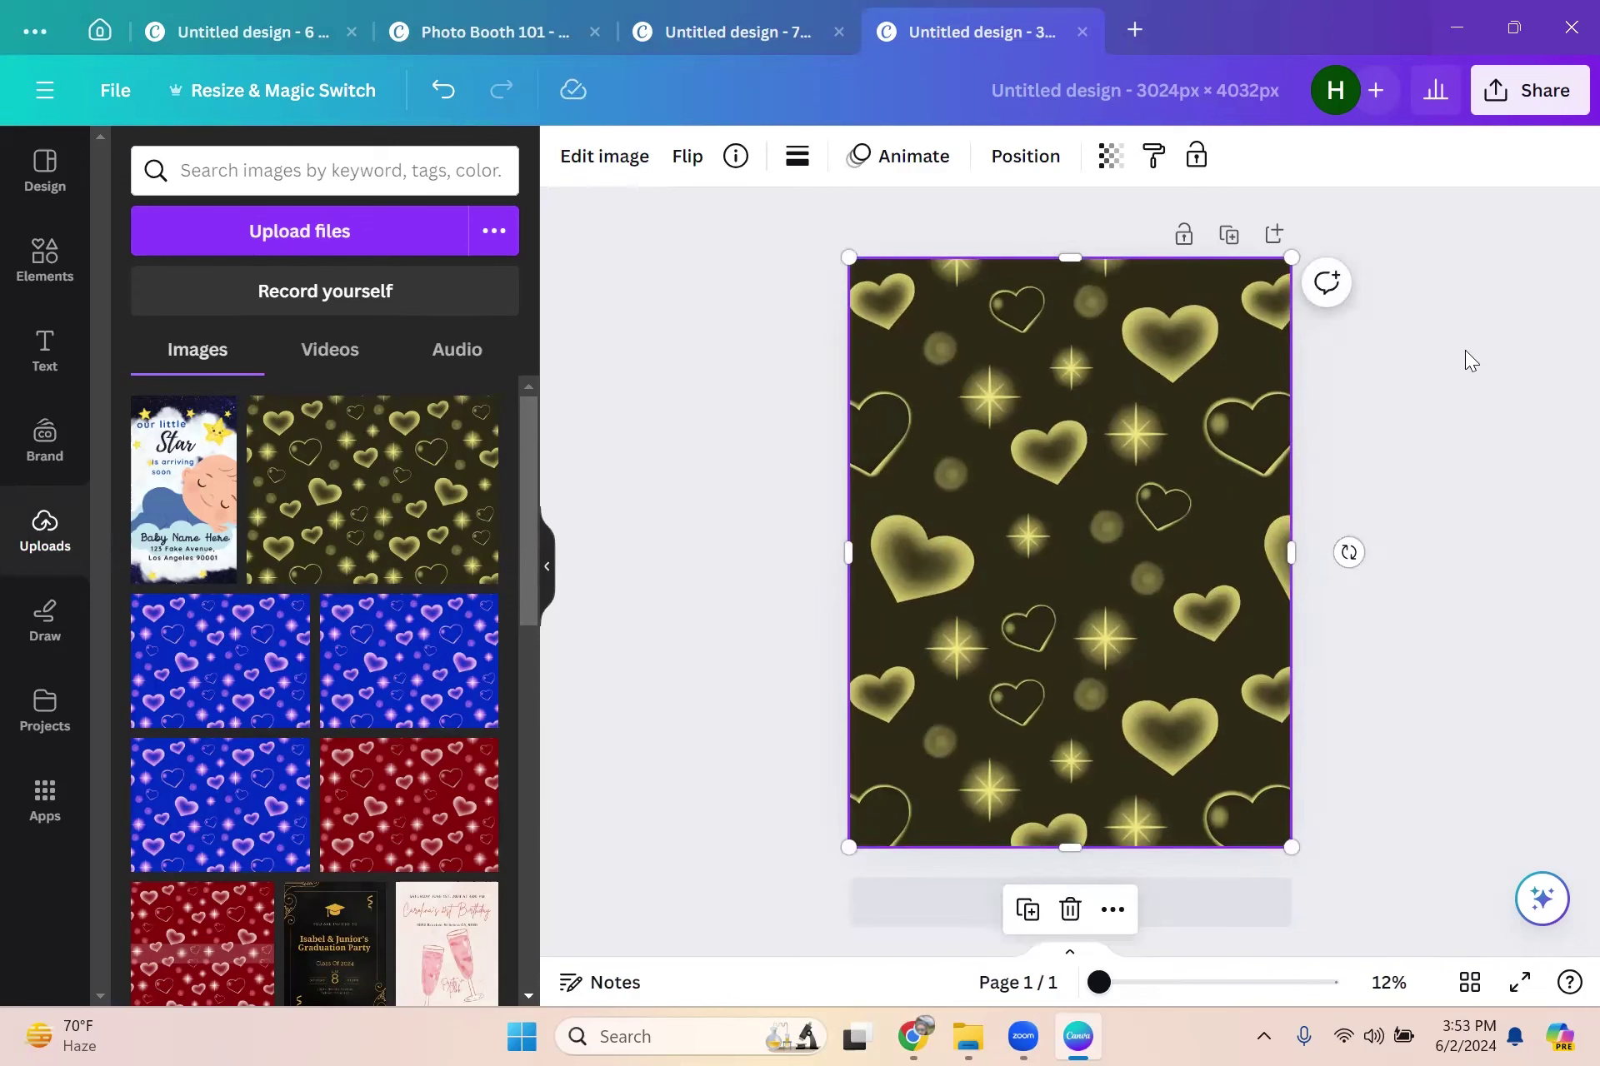
click(1440, 363)
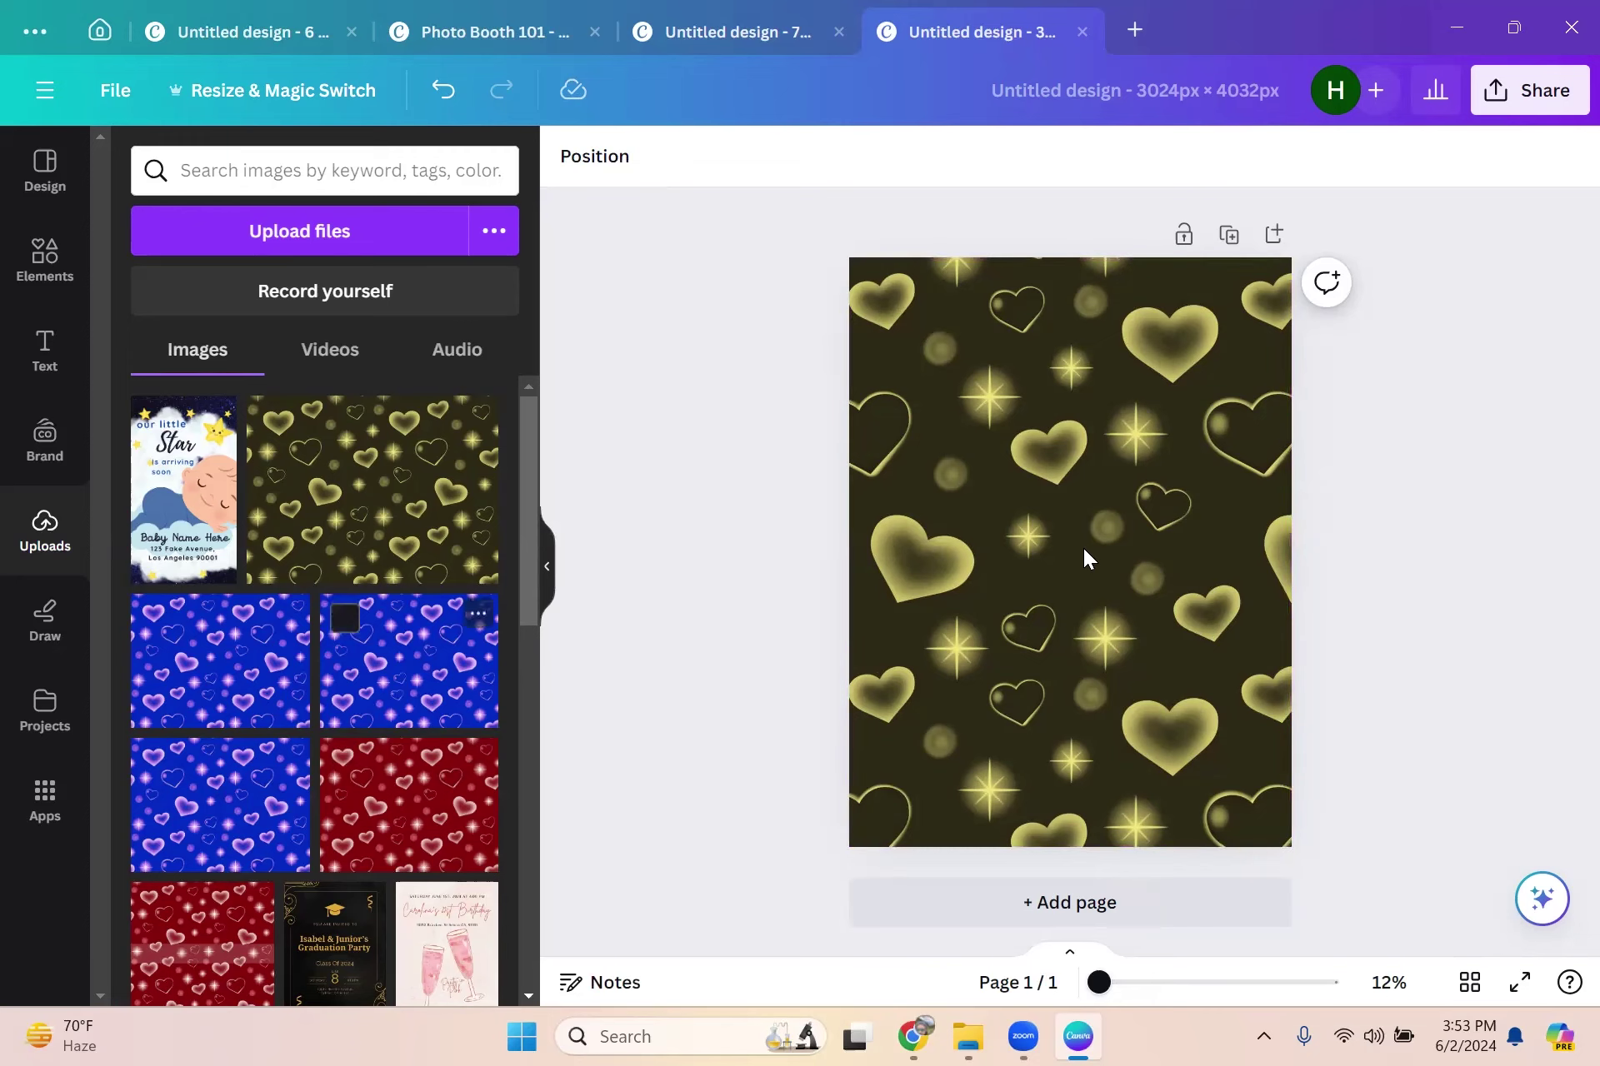
Step: Delete the olive hearts image and the cyan hearts image beneath it from the page
click(1033, 447)
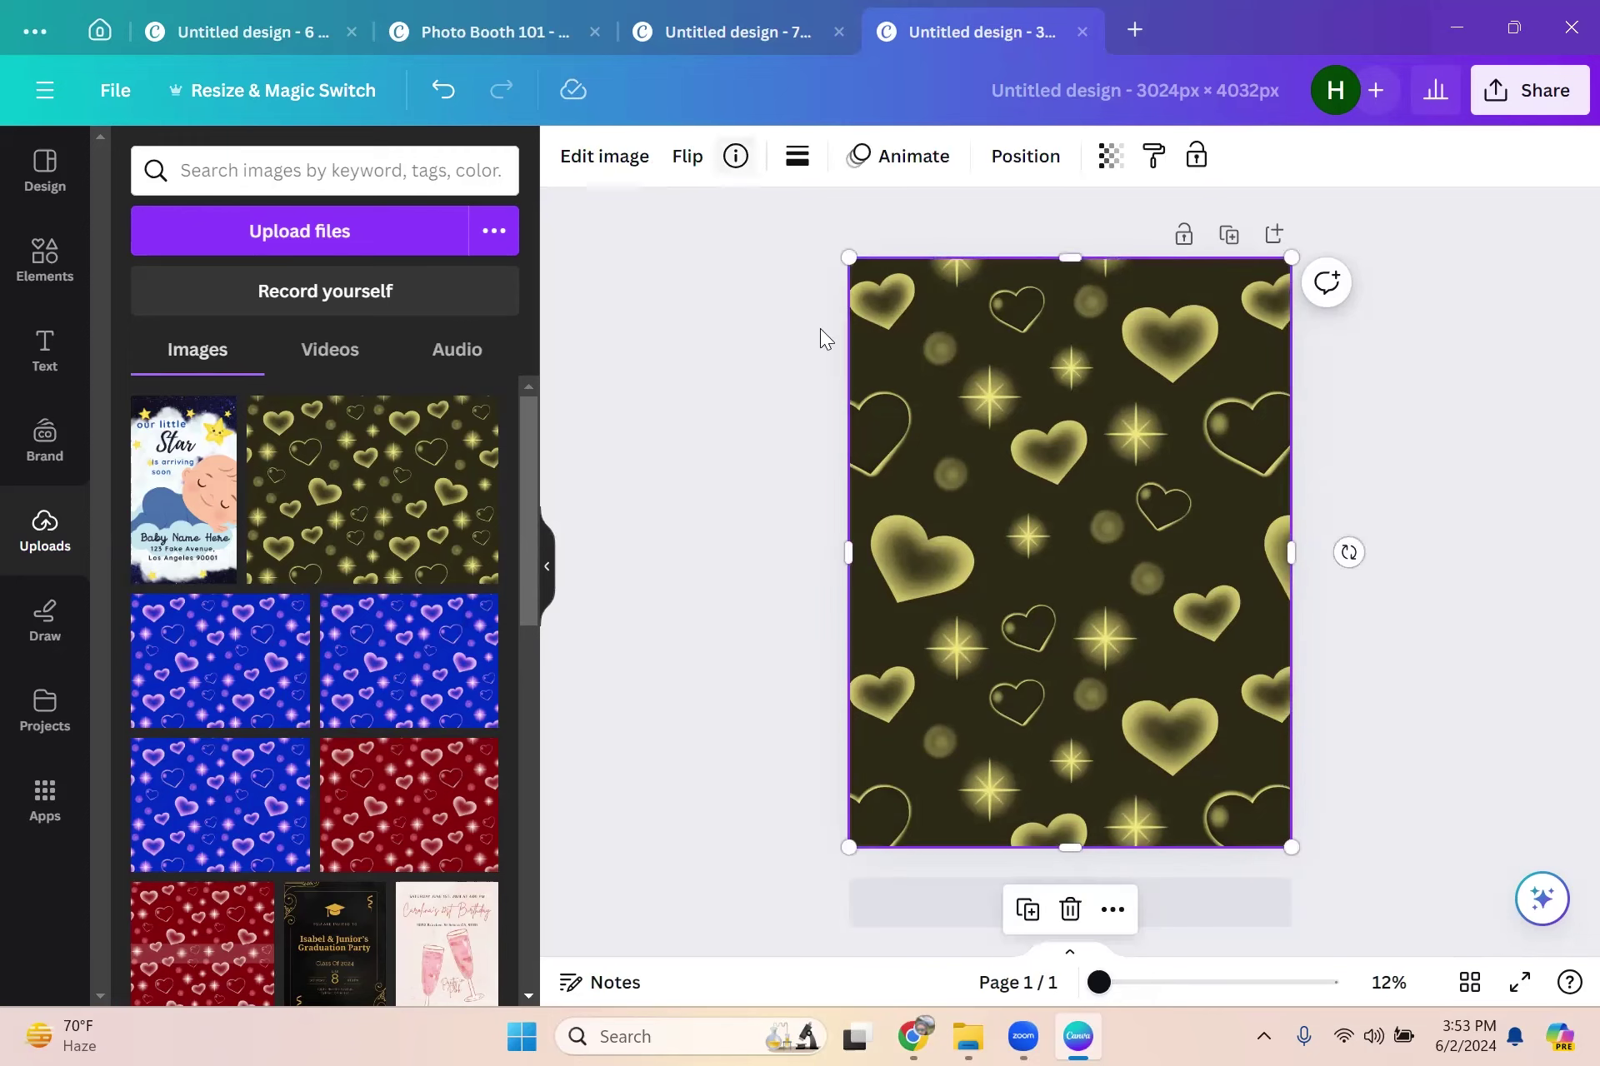
click(1082, 913)
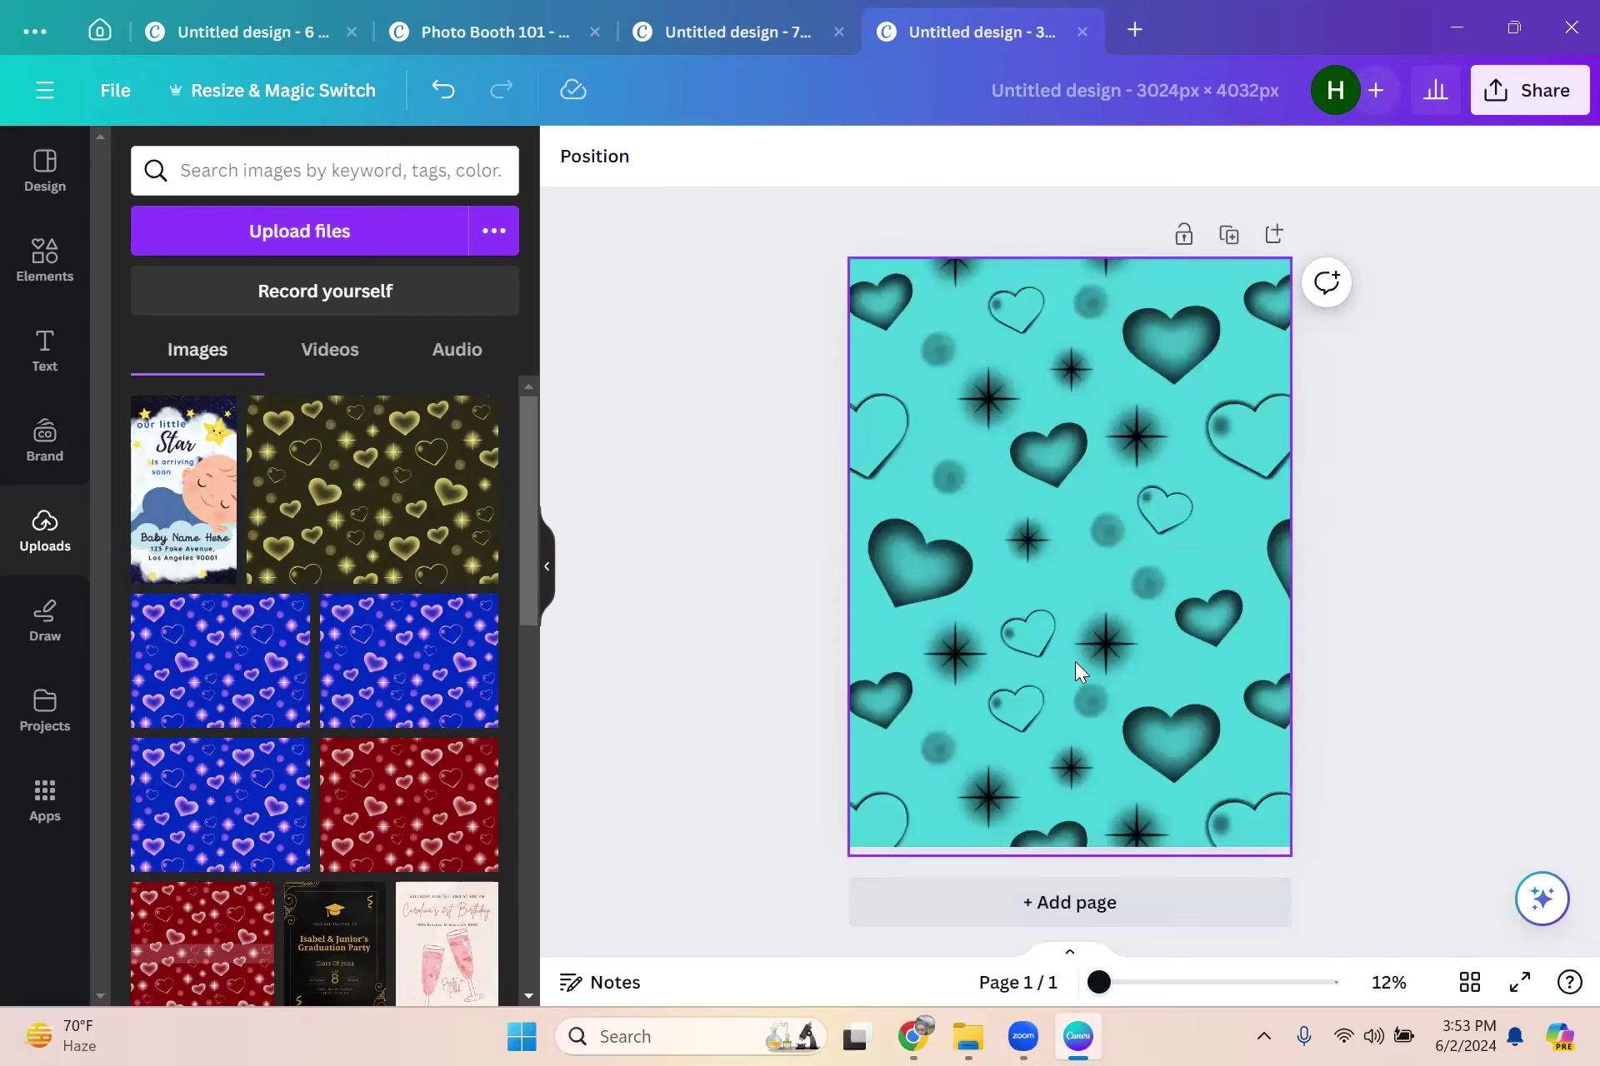
click(1080, 619)
click(1066, 915)
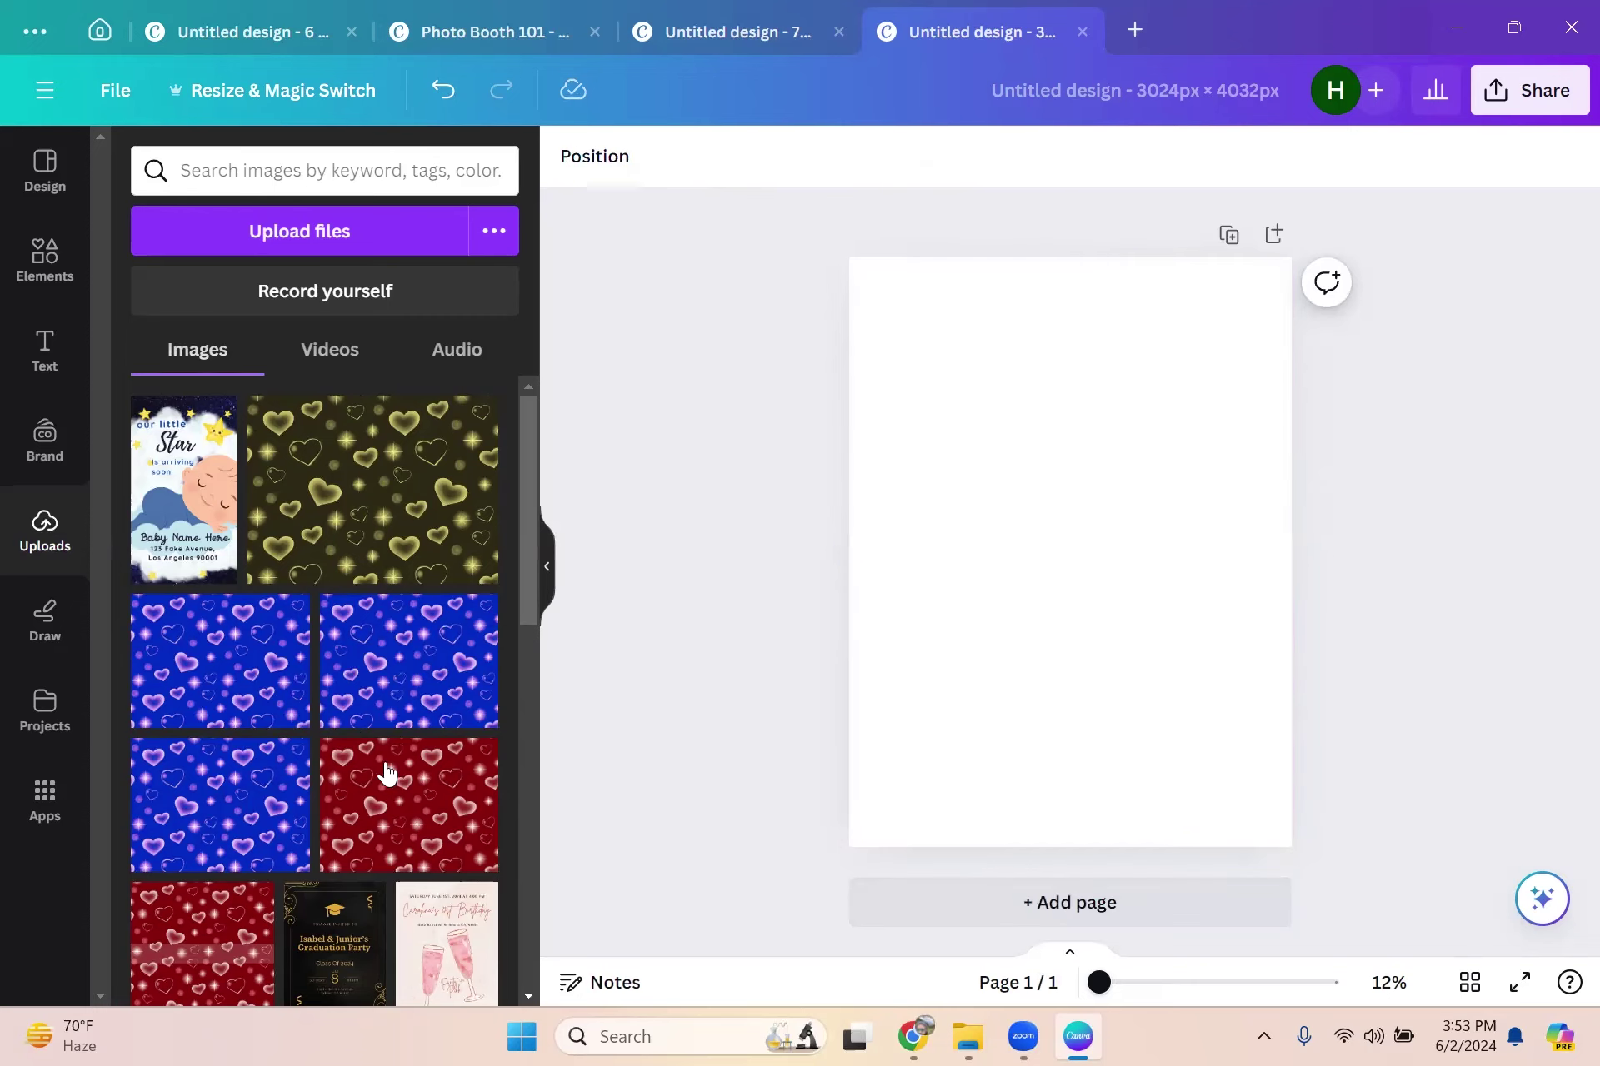
Step: Find the Photo Booth 101 logo among the uploaded images and place it near the middle of the page
scroll(388, 774, down, 8)
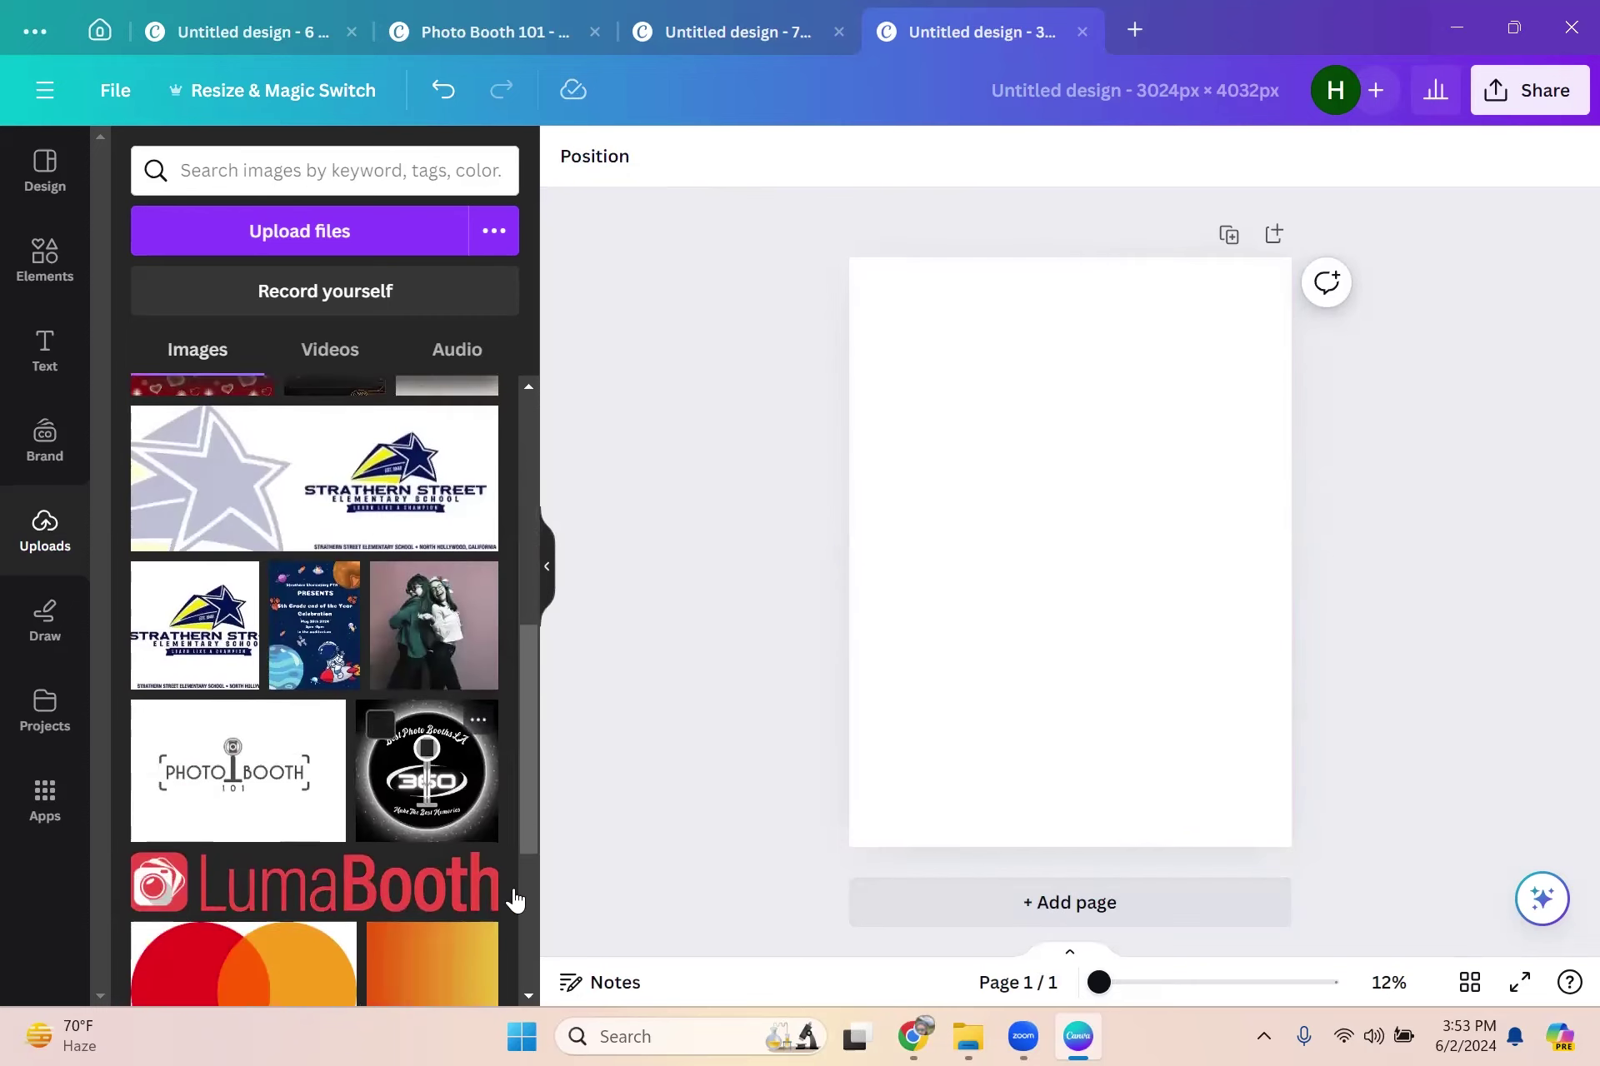
scroll(514, 900, down, 8)
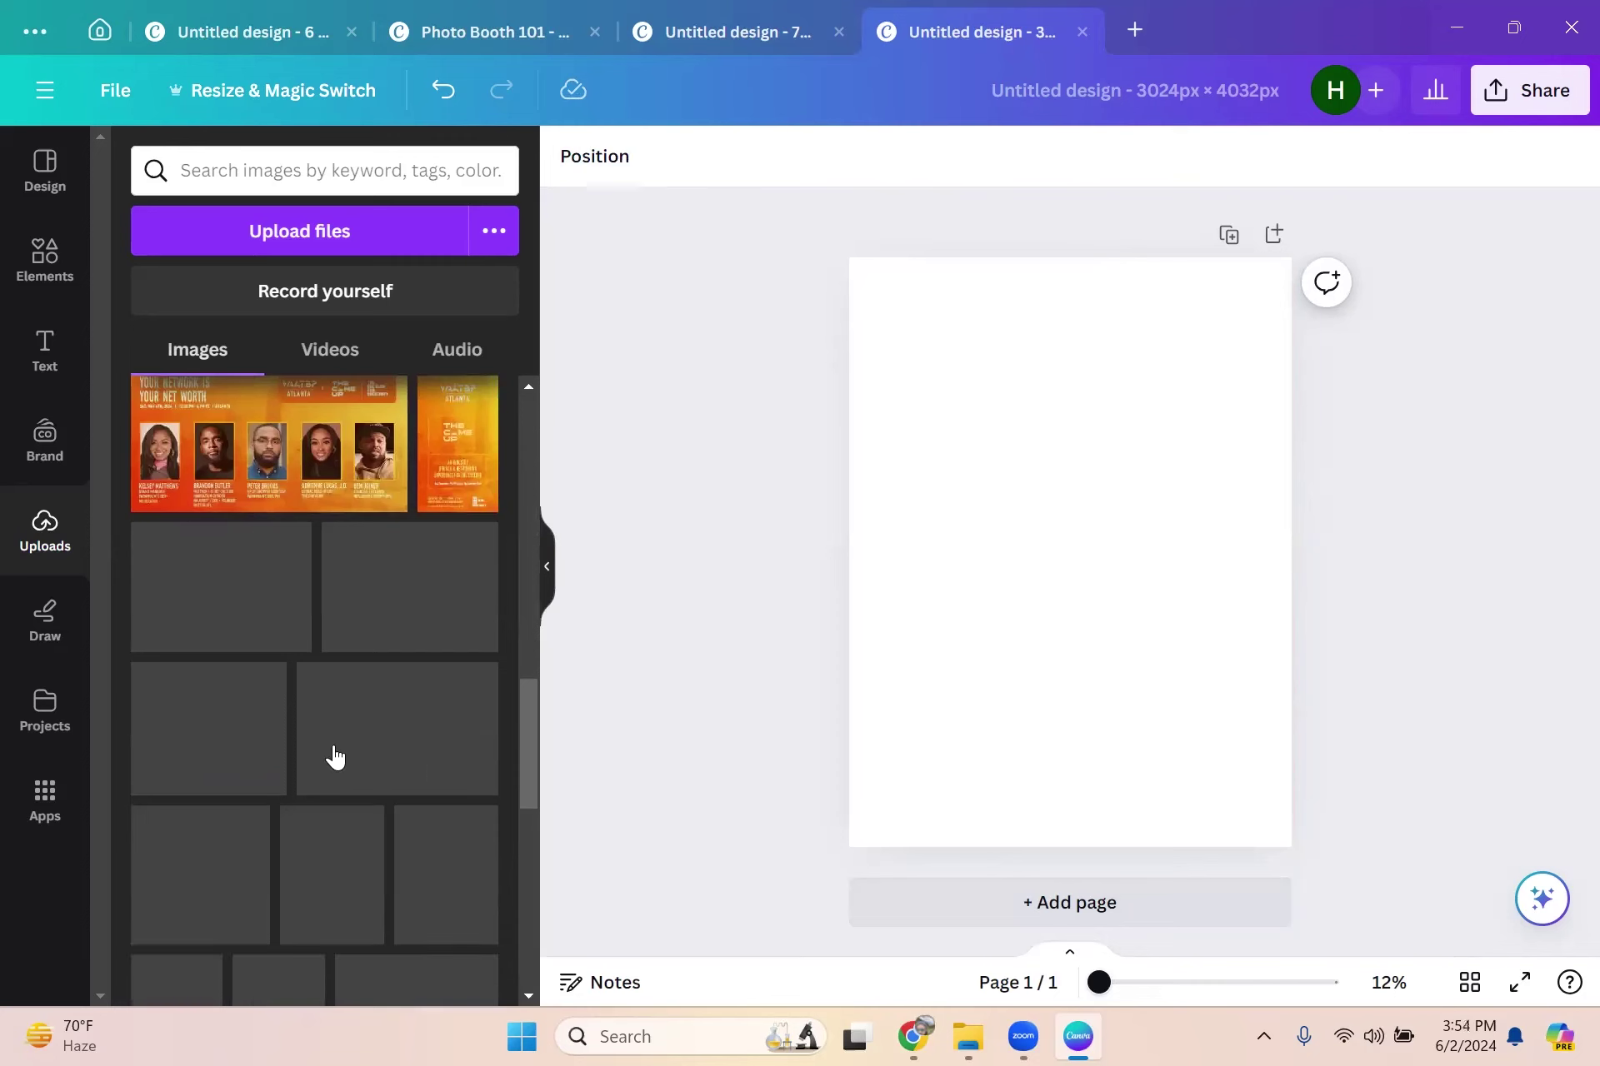
scroll(335, 758, up, 6)
scroll(333, 793, up, 2)
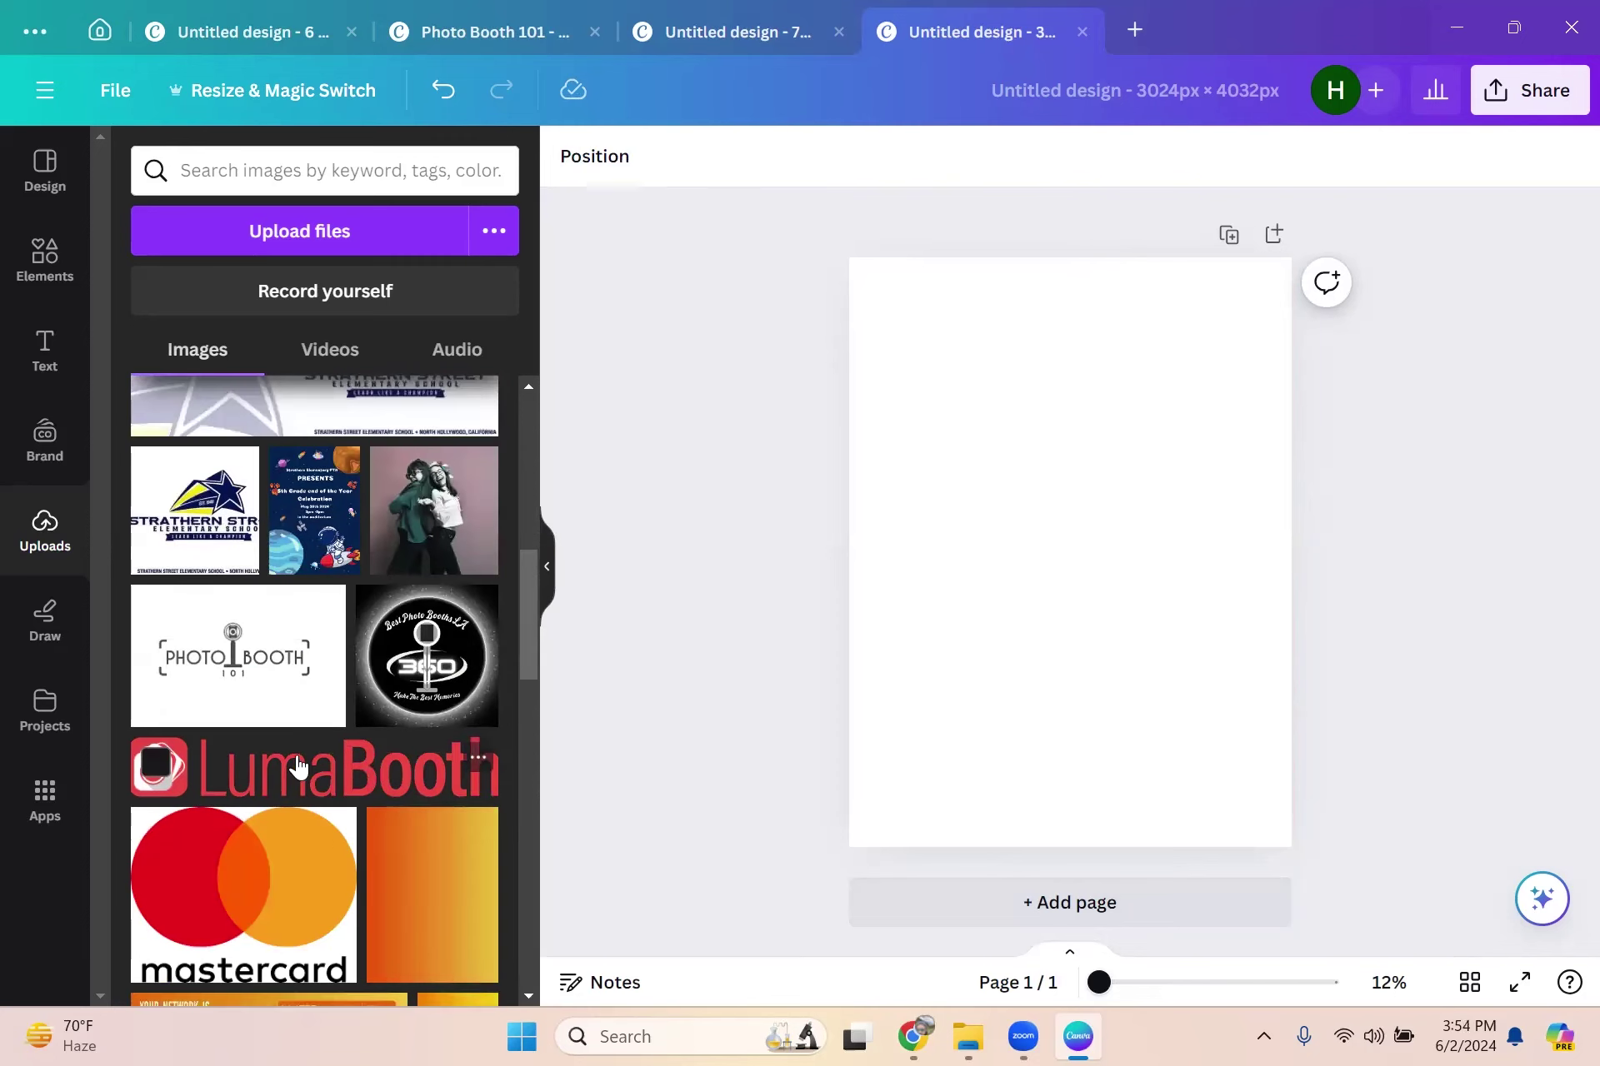
scroll(298, 766, down, 3)
scroll(304, 783, up, 6)
scroll(319, 830, down, 5)
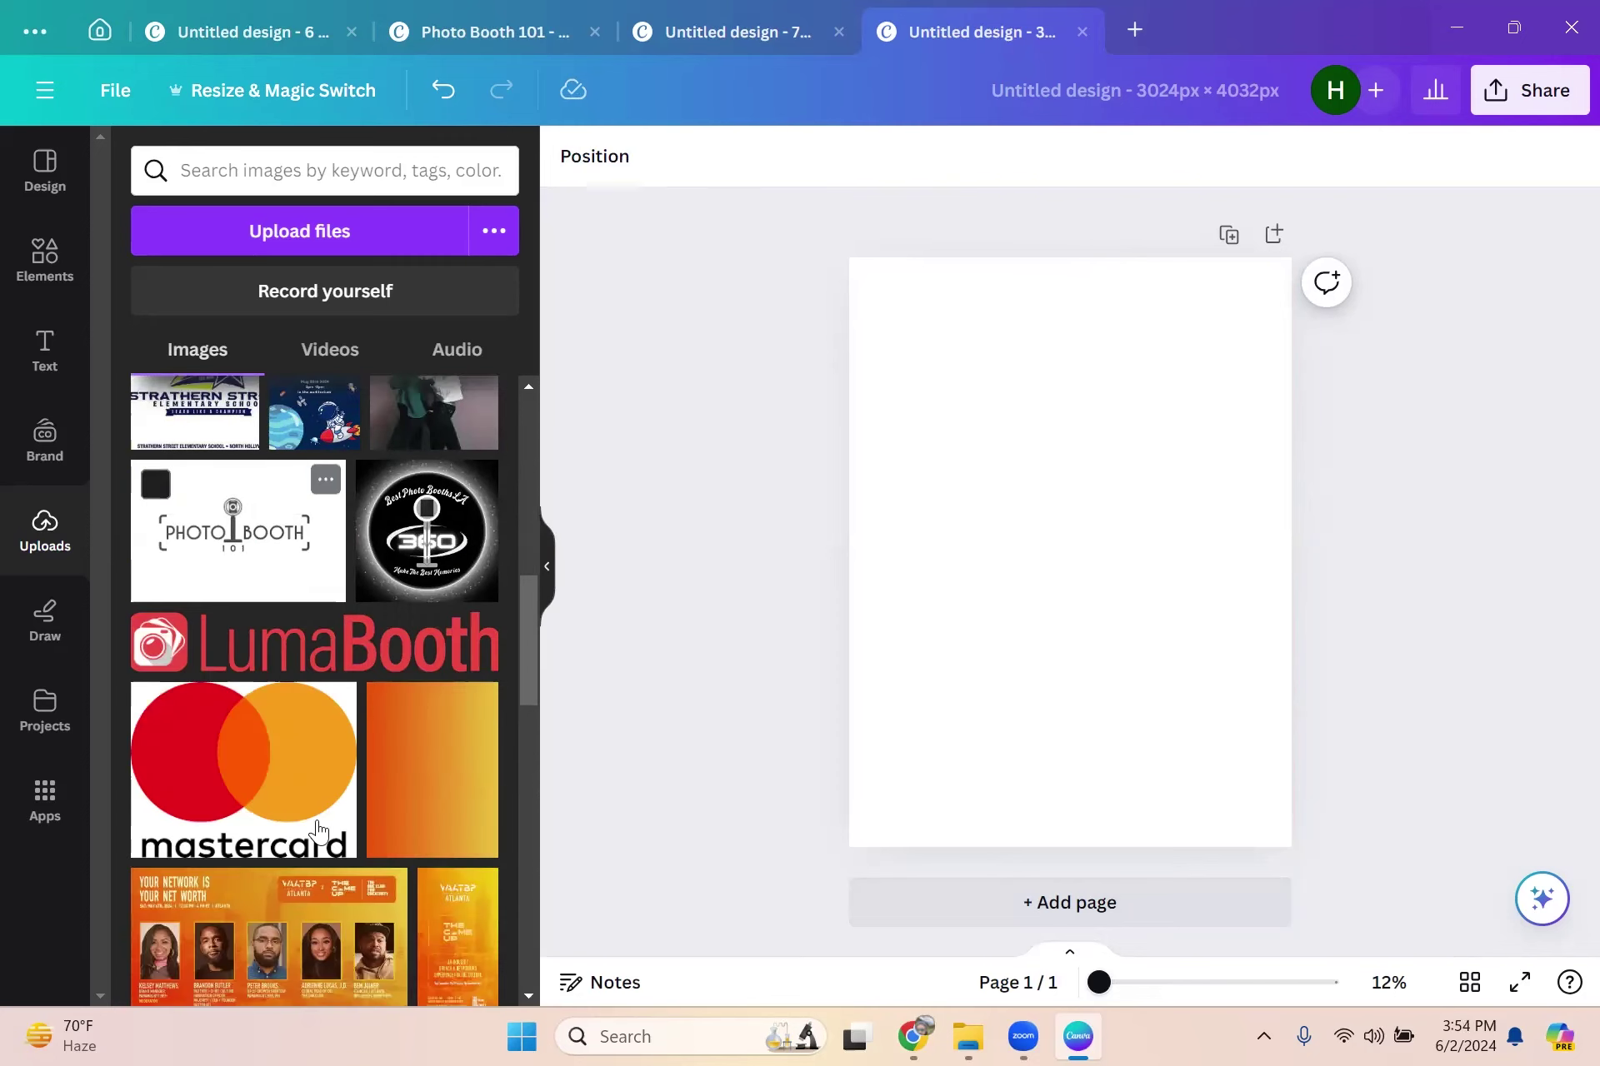
scroll(403, 753, down, 3)
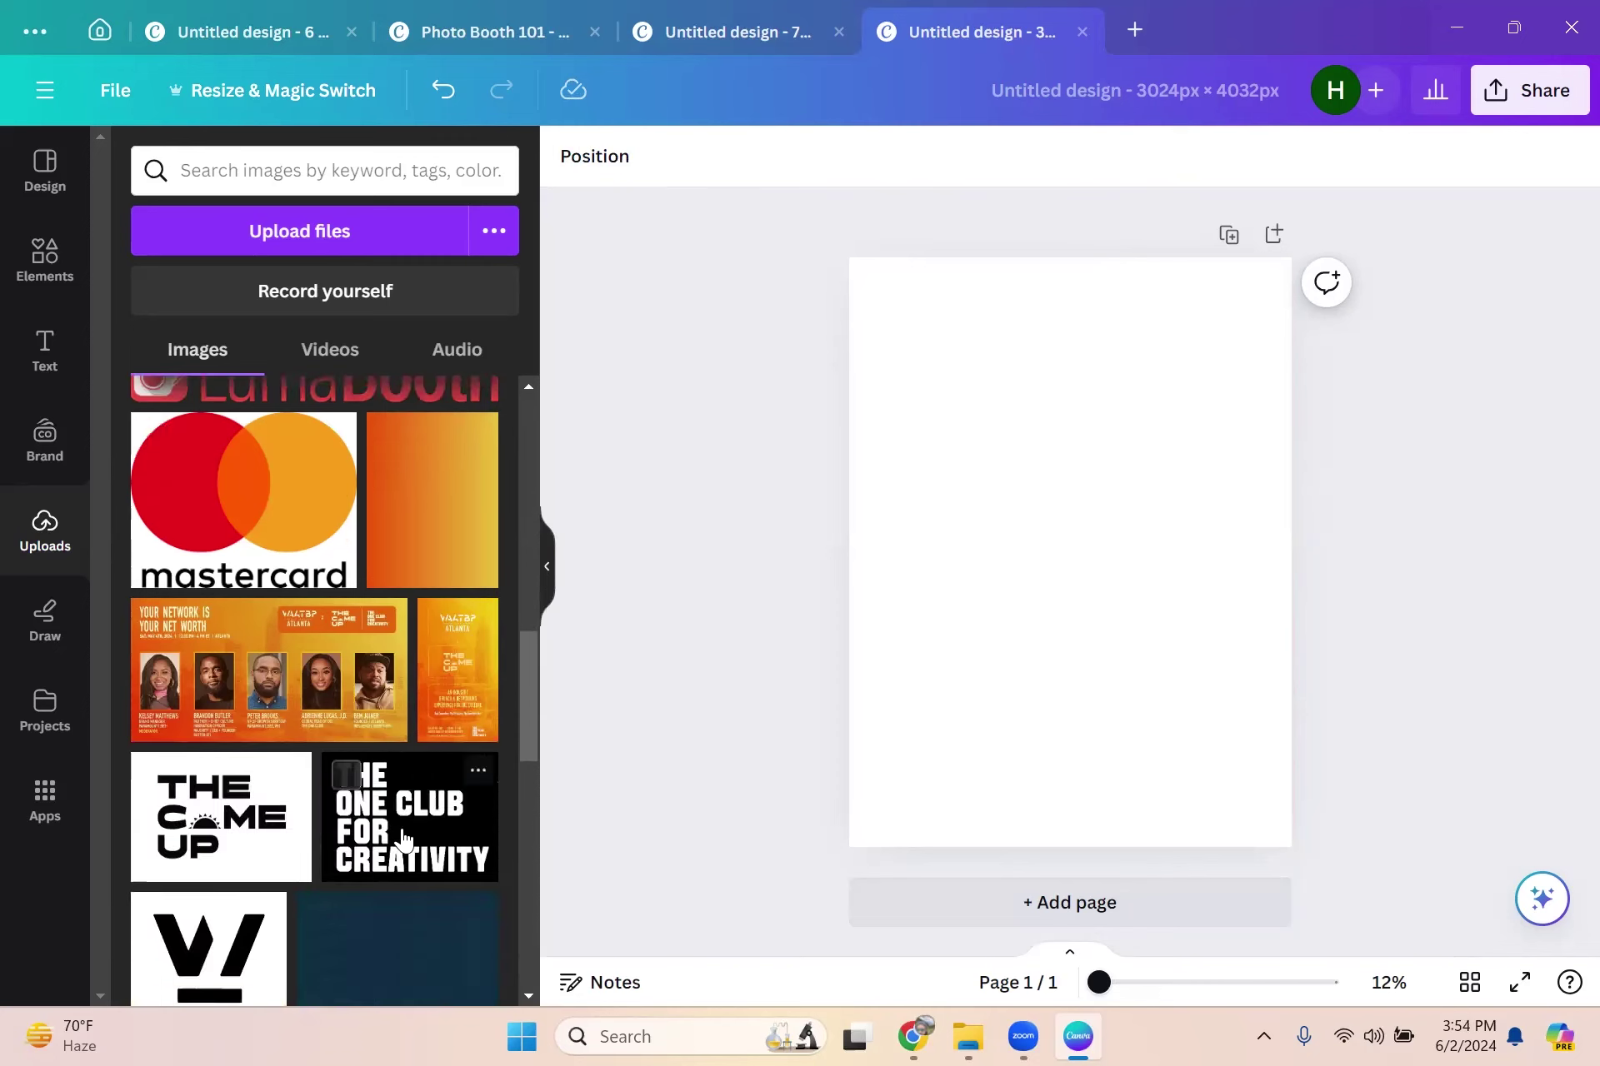
scroll(192, 767, down, 5)
scroll(214, 767, up, 5)
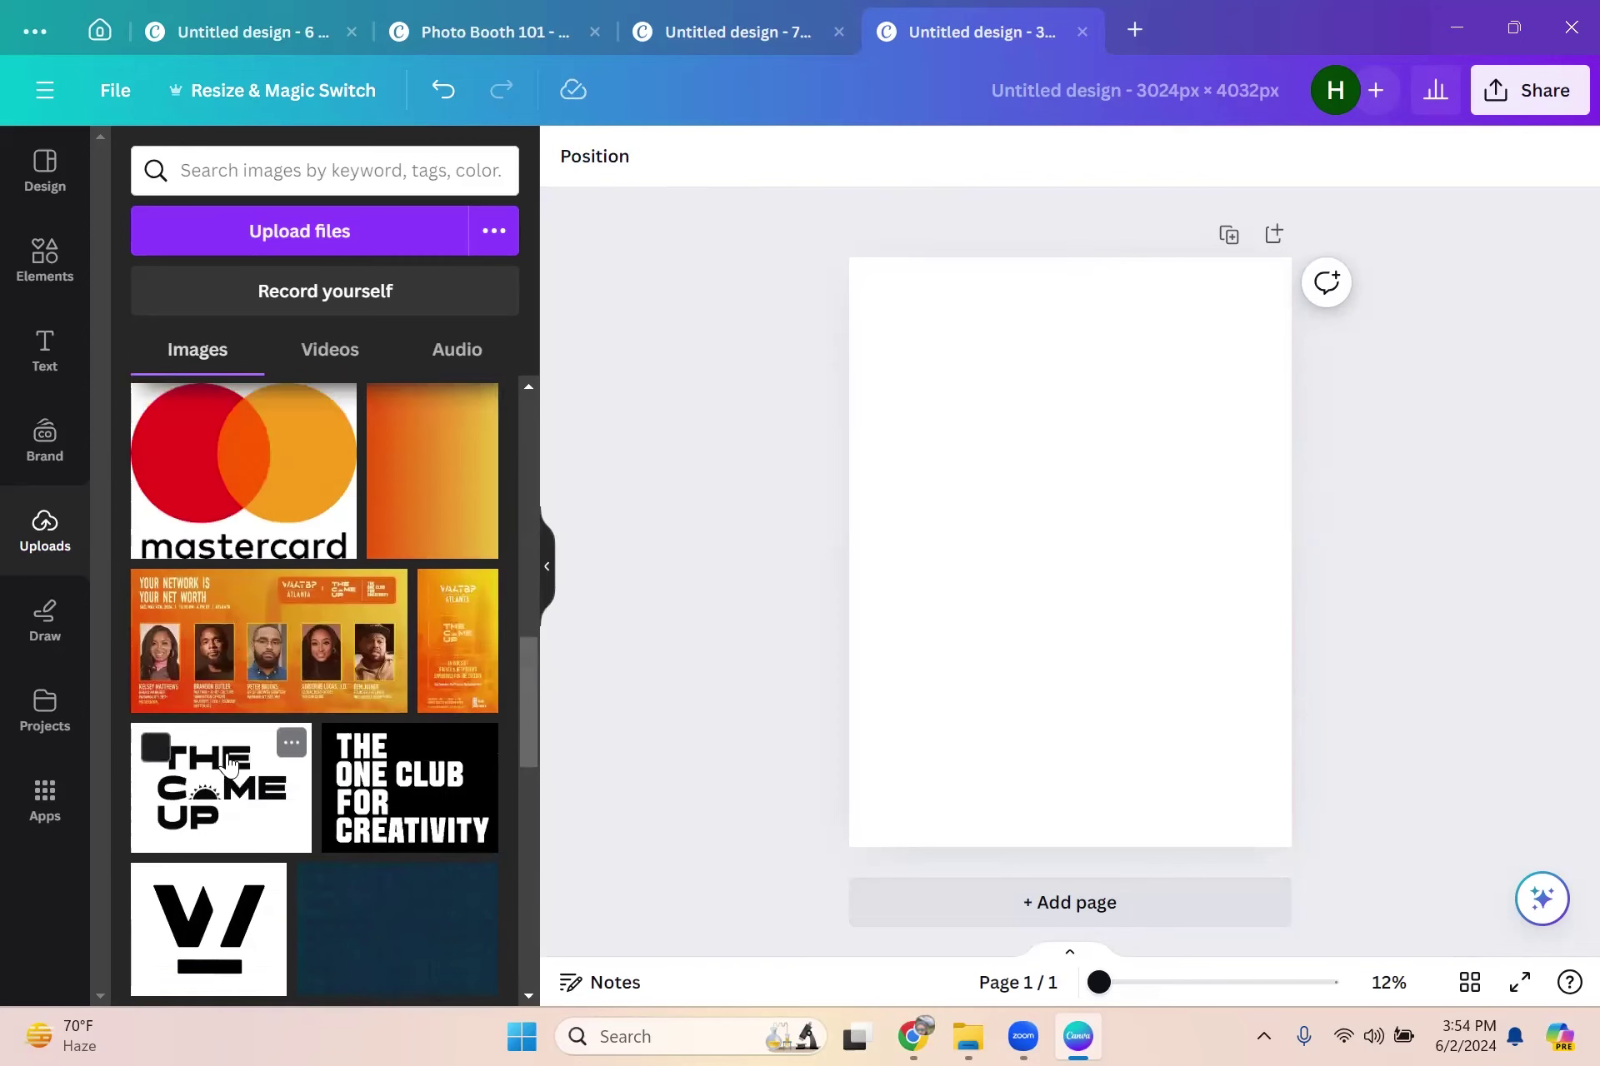
scroll(229, 763, up, 10)
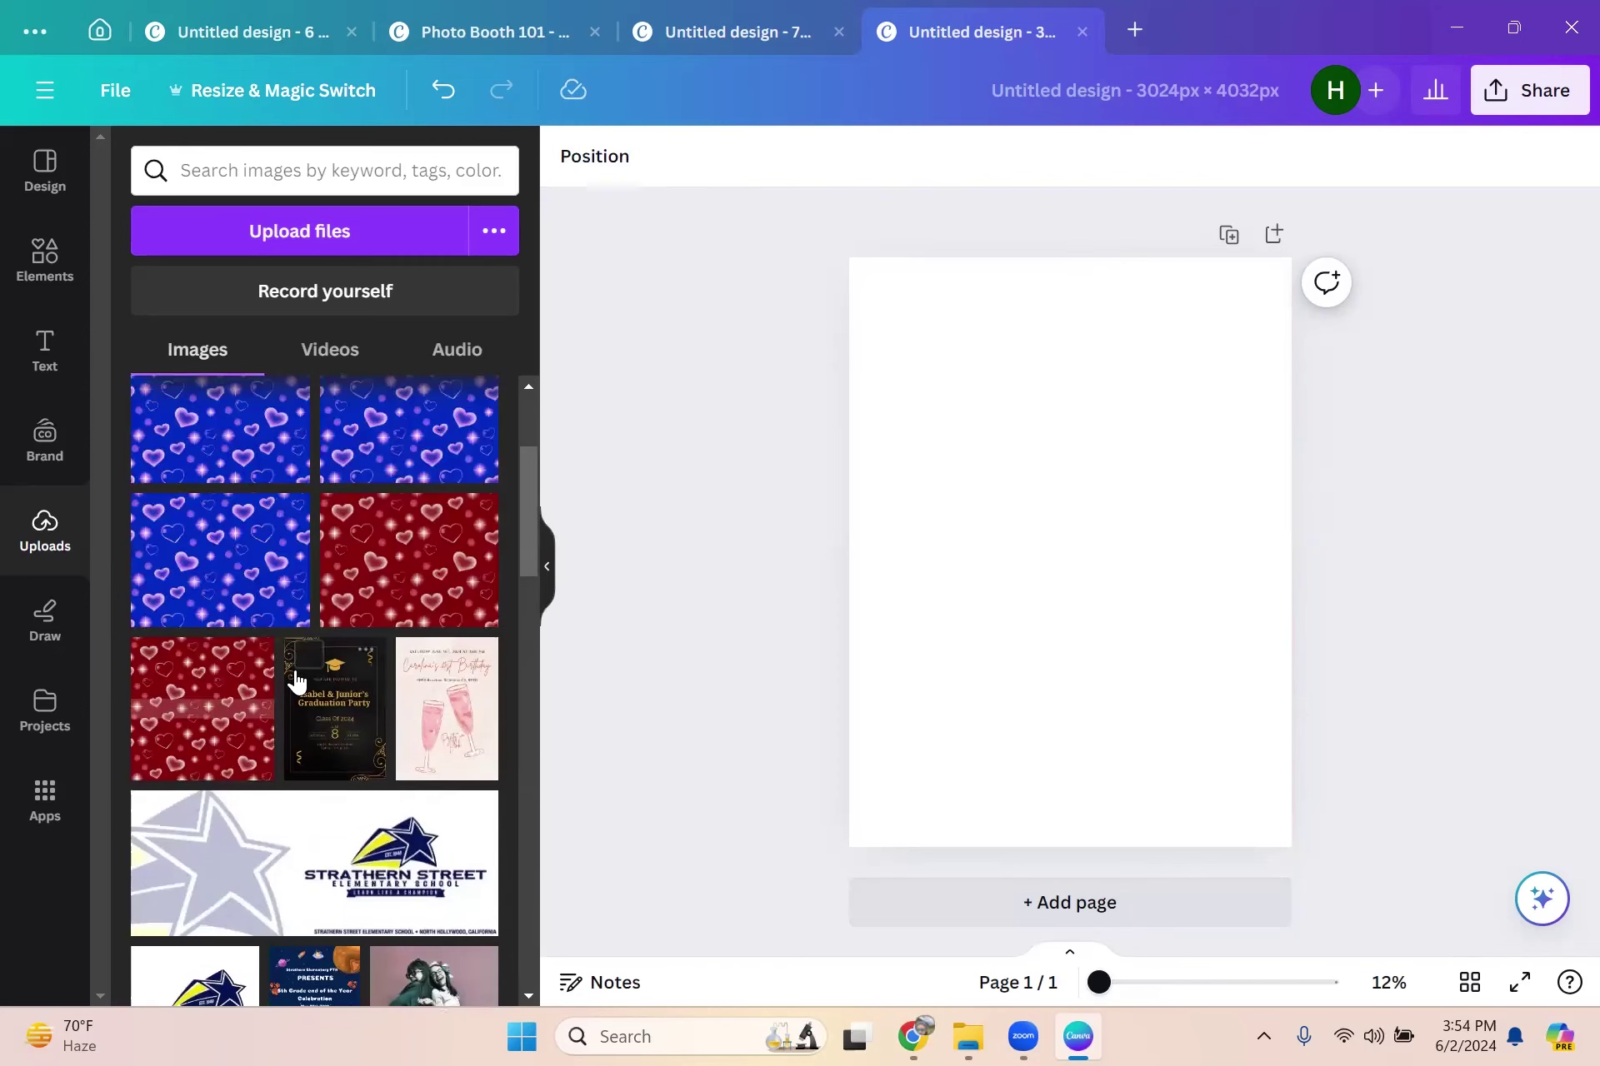
scroll(314, 704, down, 2)
scroll(342, 704, down, 3)
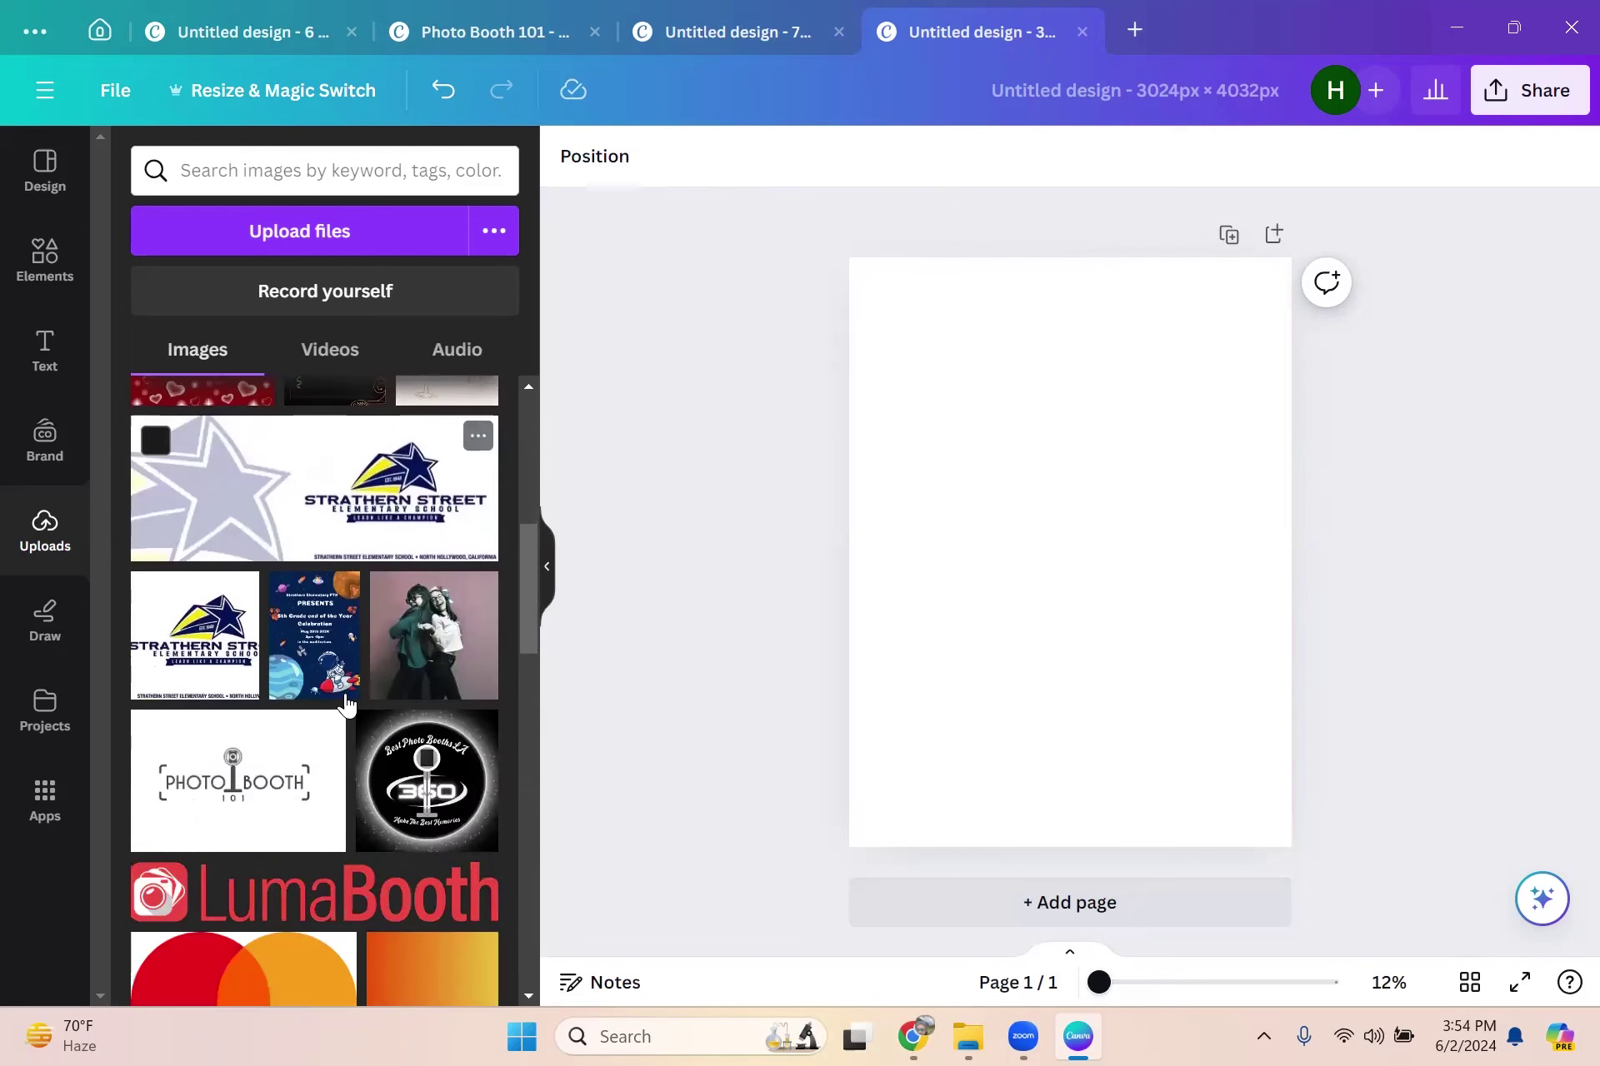
click(275, 779)
drag(1066, 565, 1043, 529)
Step: Set the page's background colour to black and shift the logo slightly to the right
click(1100, 300)
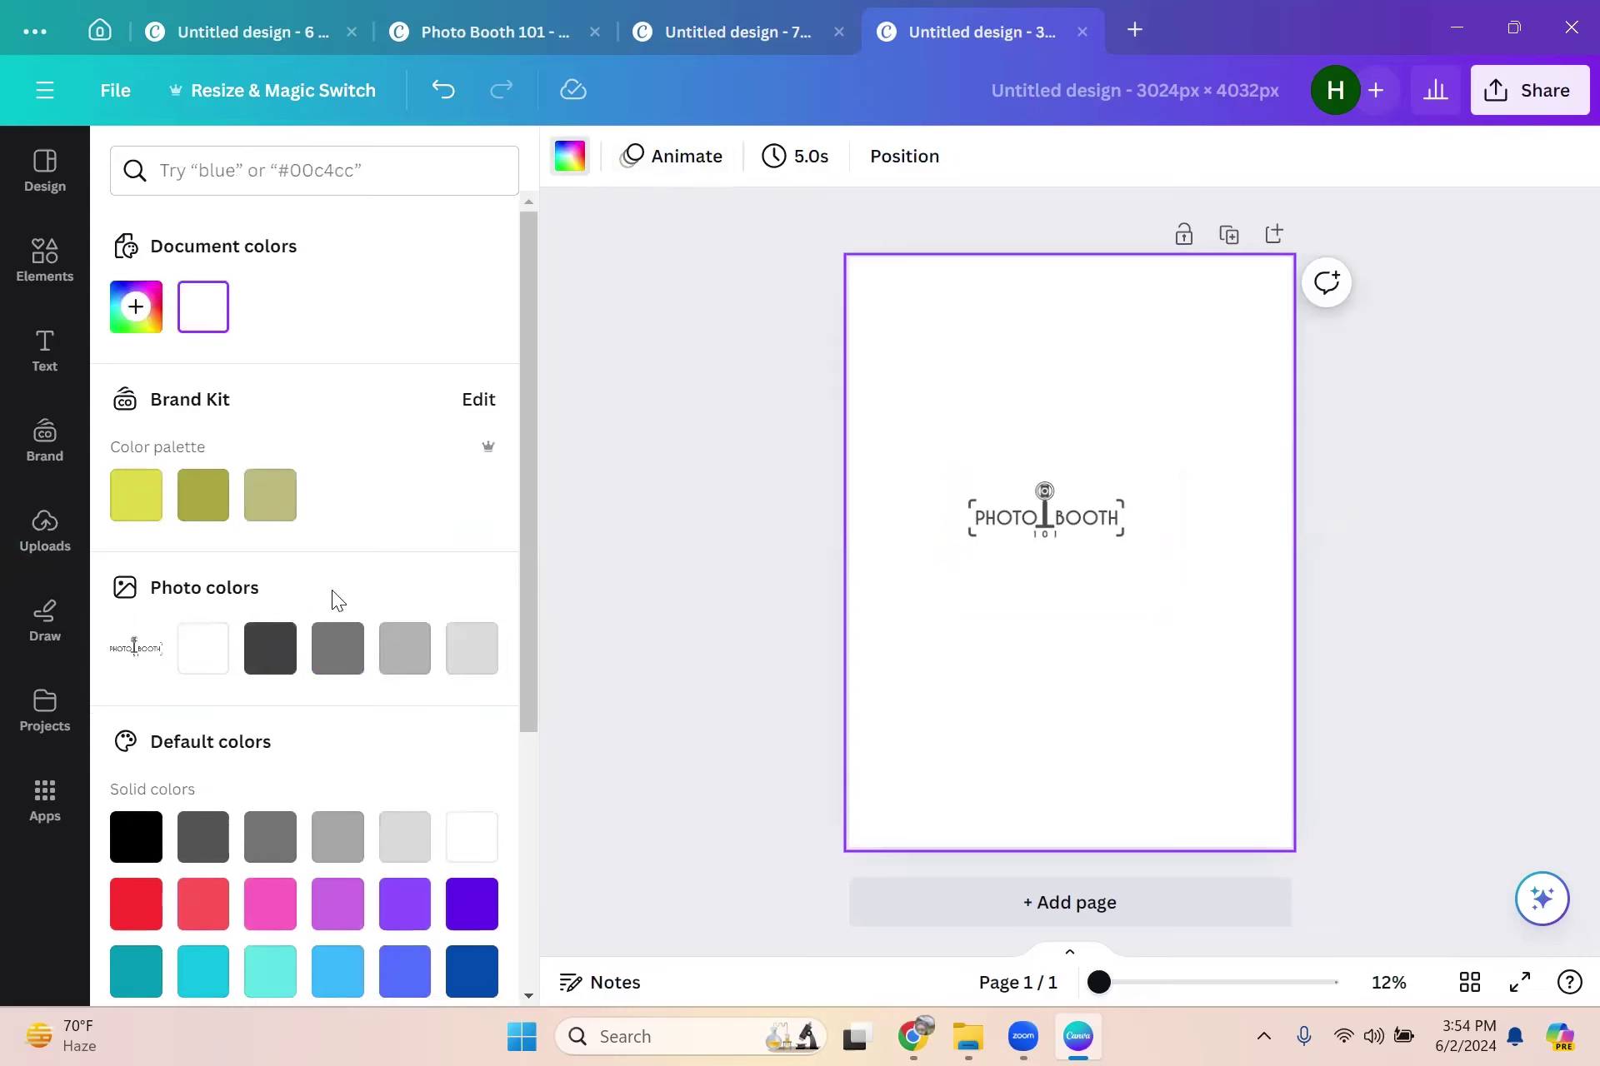
click(135, 835)
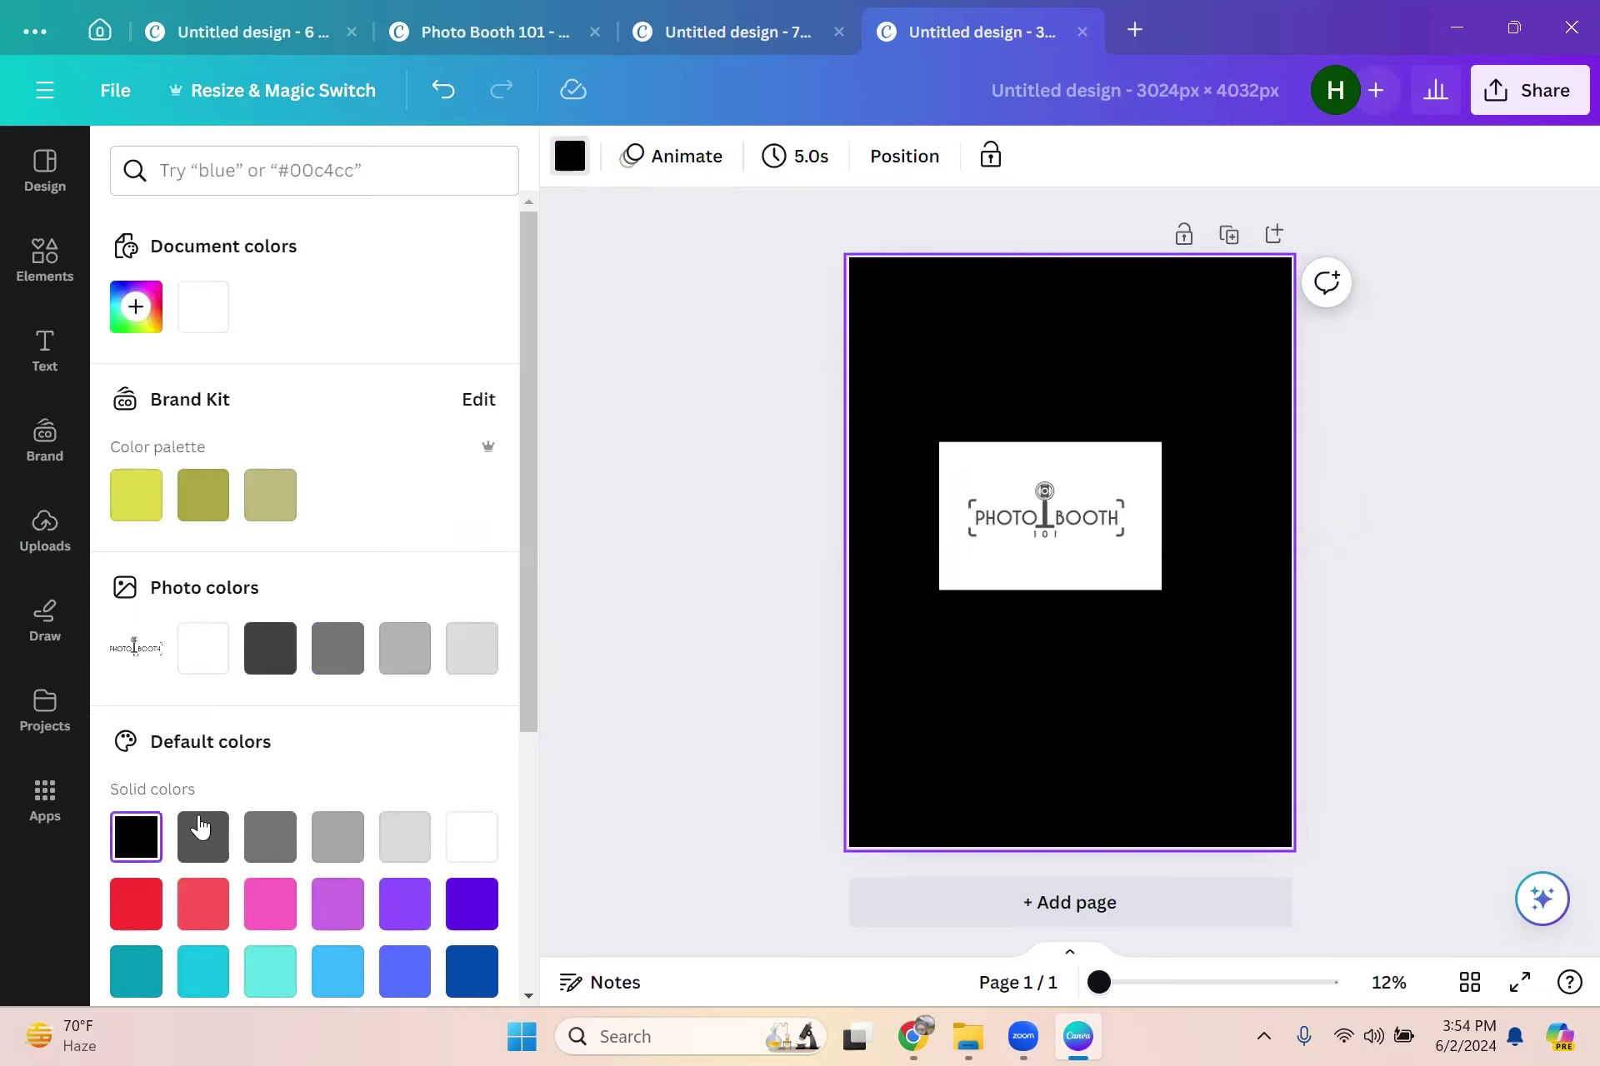
drag(1100, 526, 1141, 538)
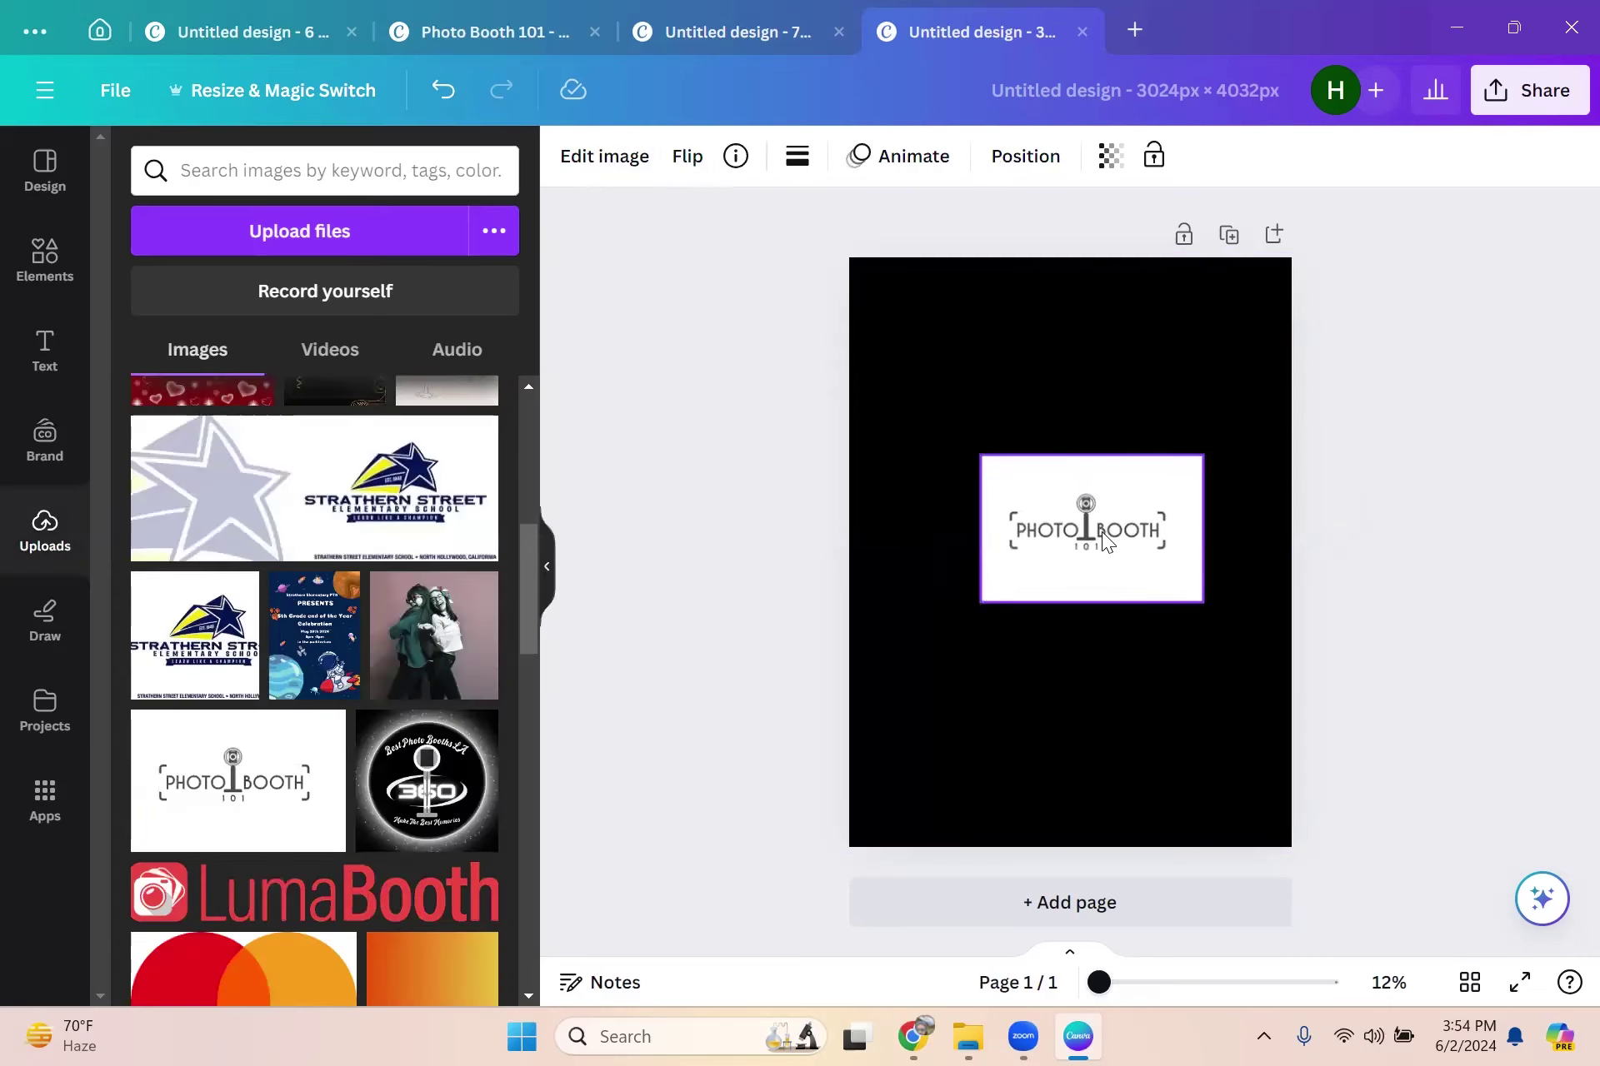
Step: Remove the white background from the Photo Booth 101 logo and centre the logo on the page
click(593, 167)
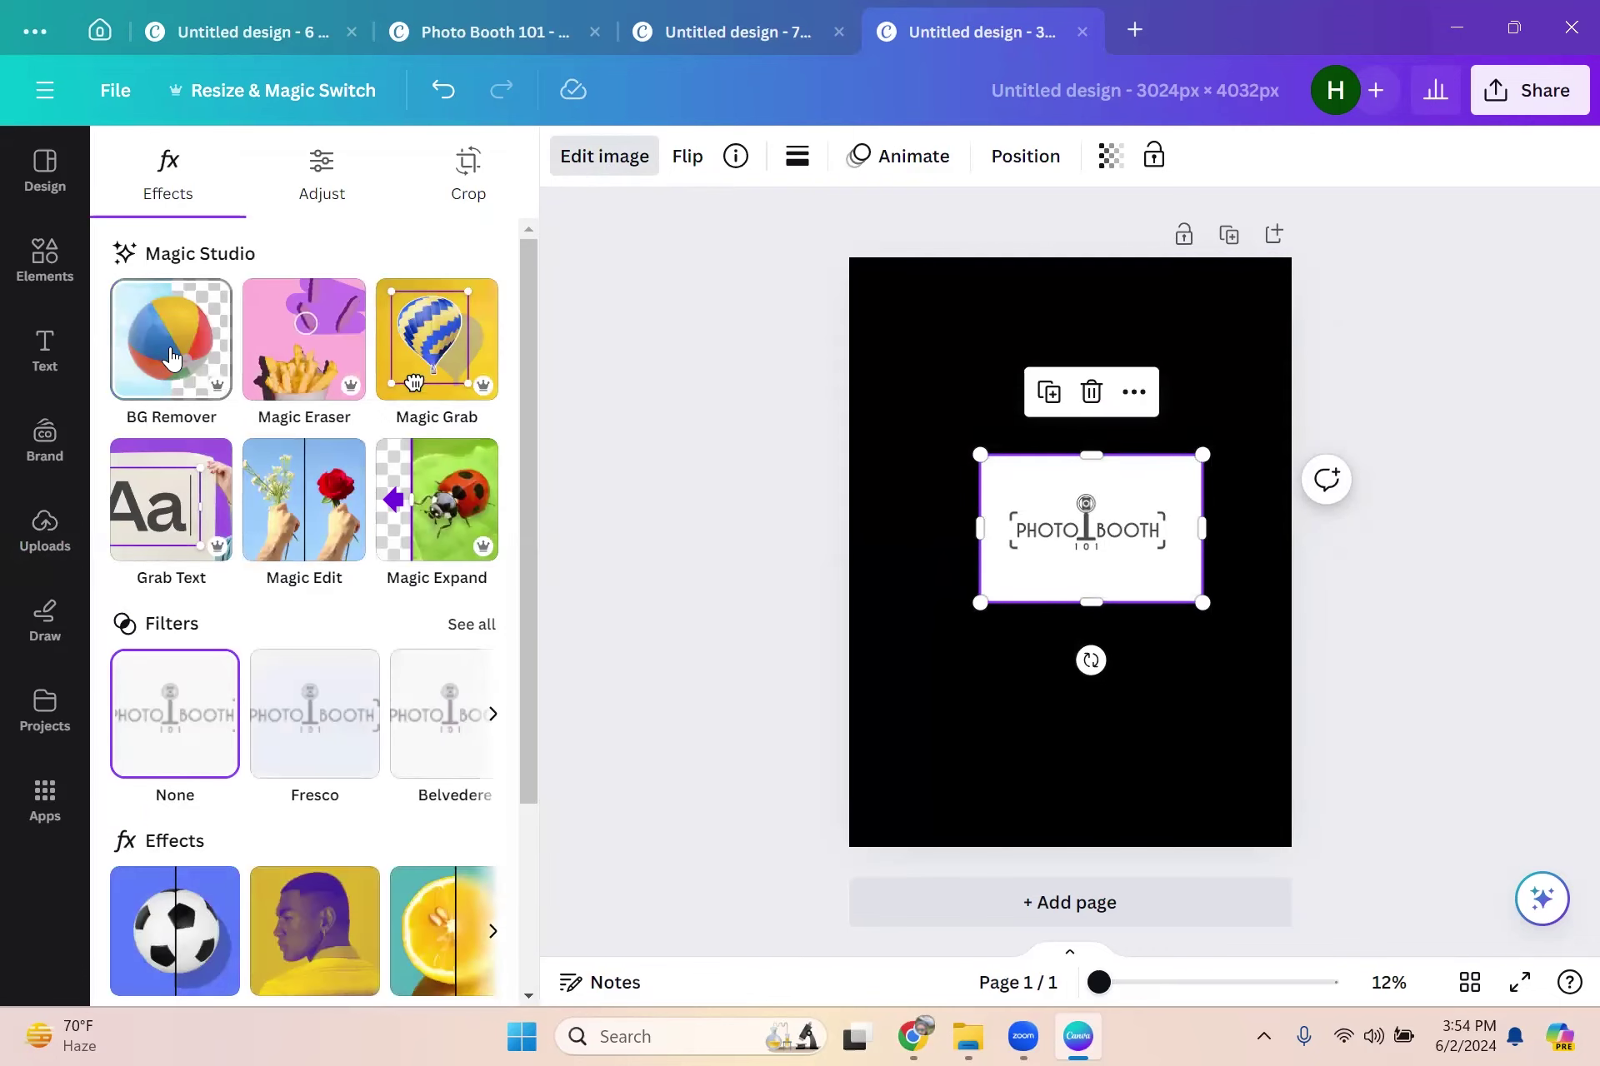
click(166, 412)
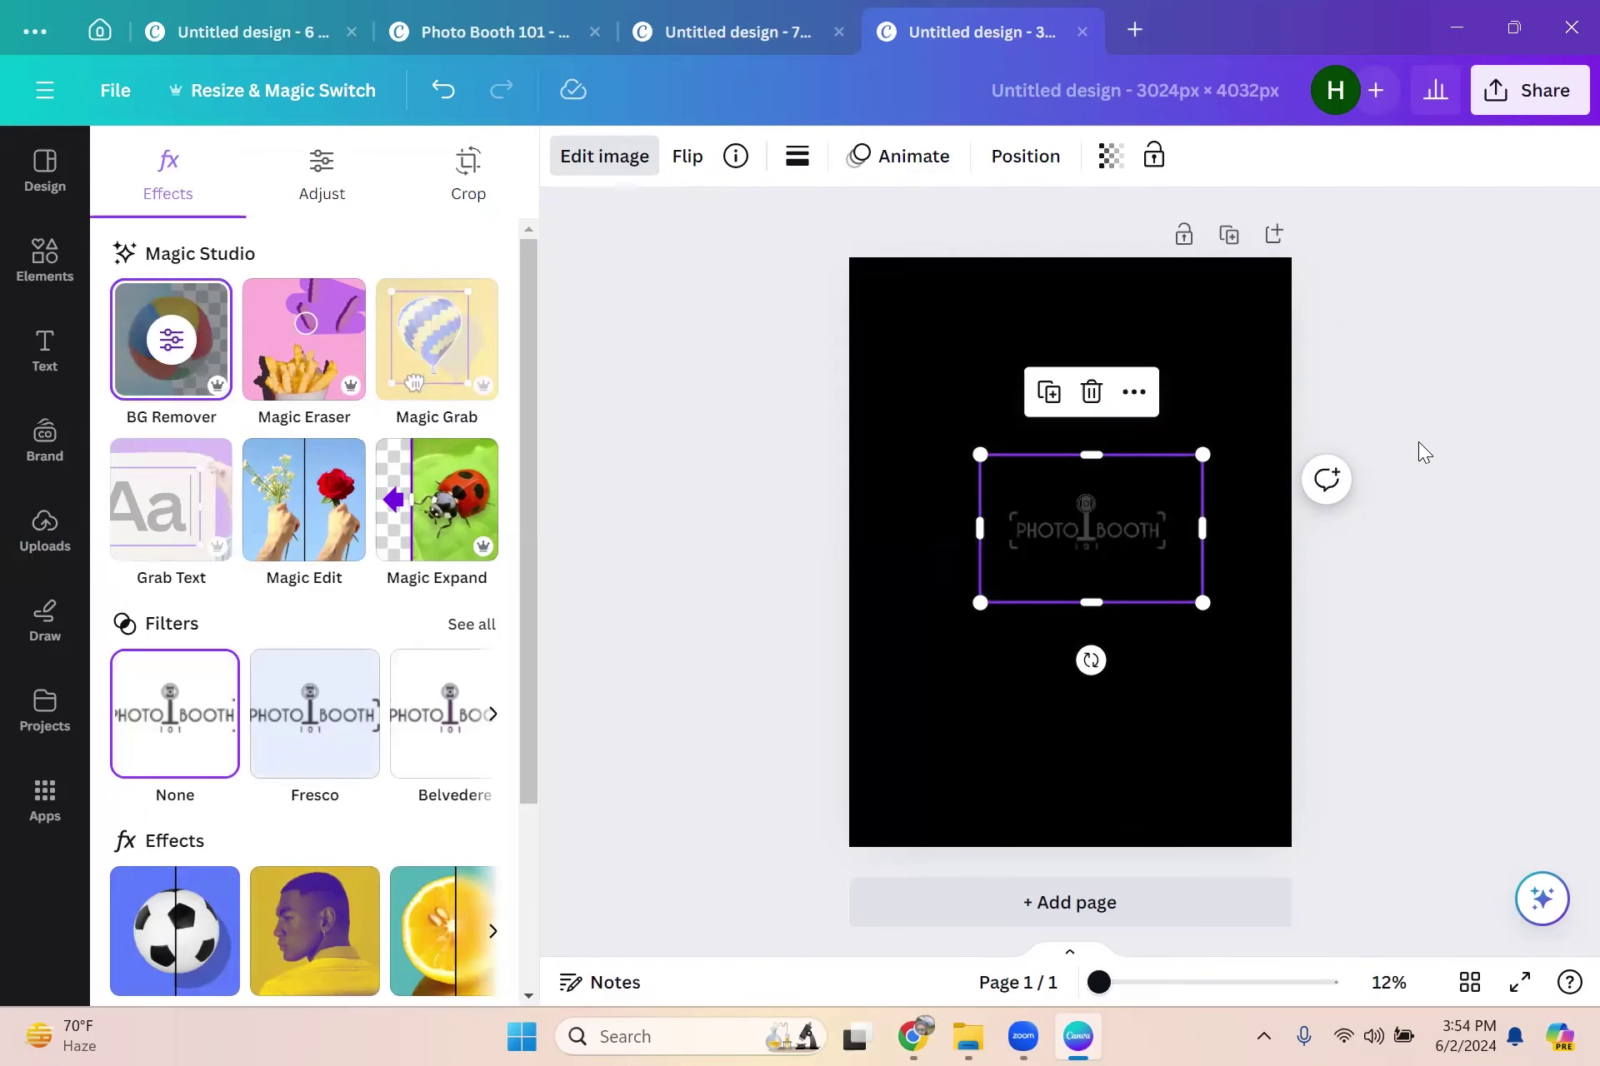
key(Escape)
click(1396, 364)
drag(1046, 561, 1036, 572)
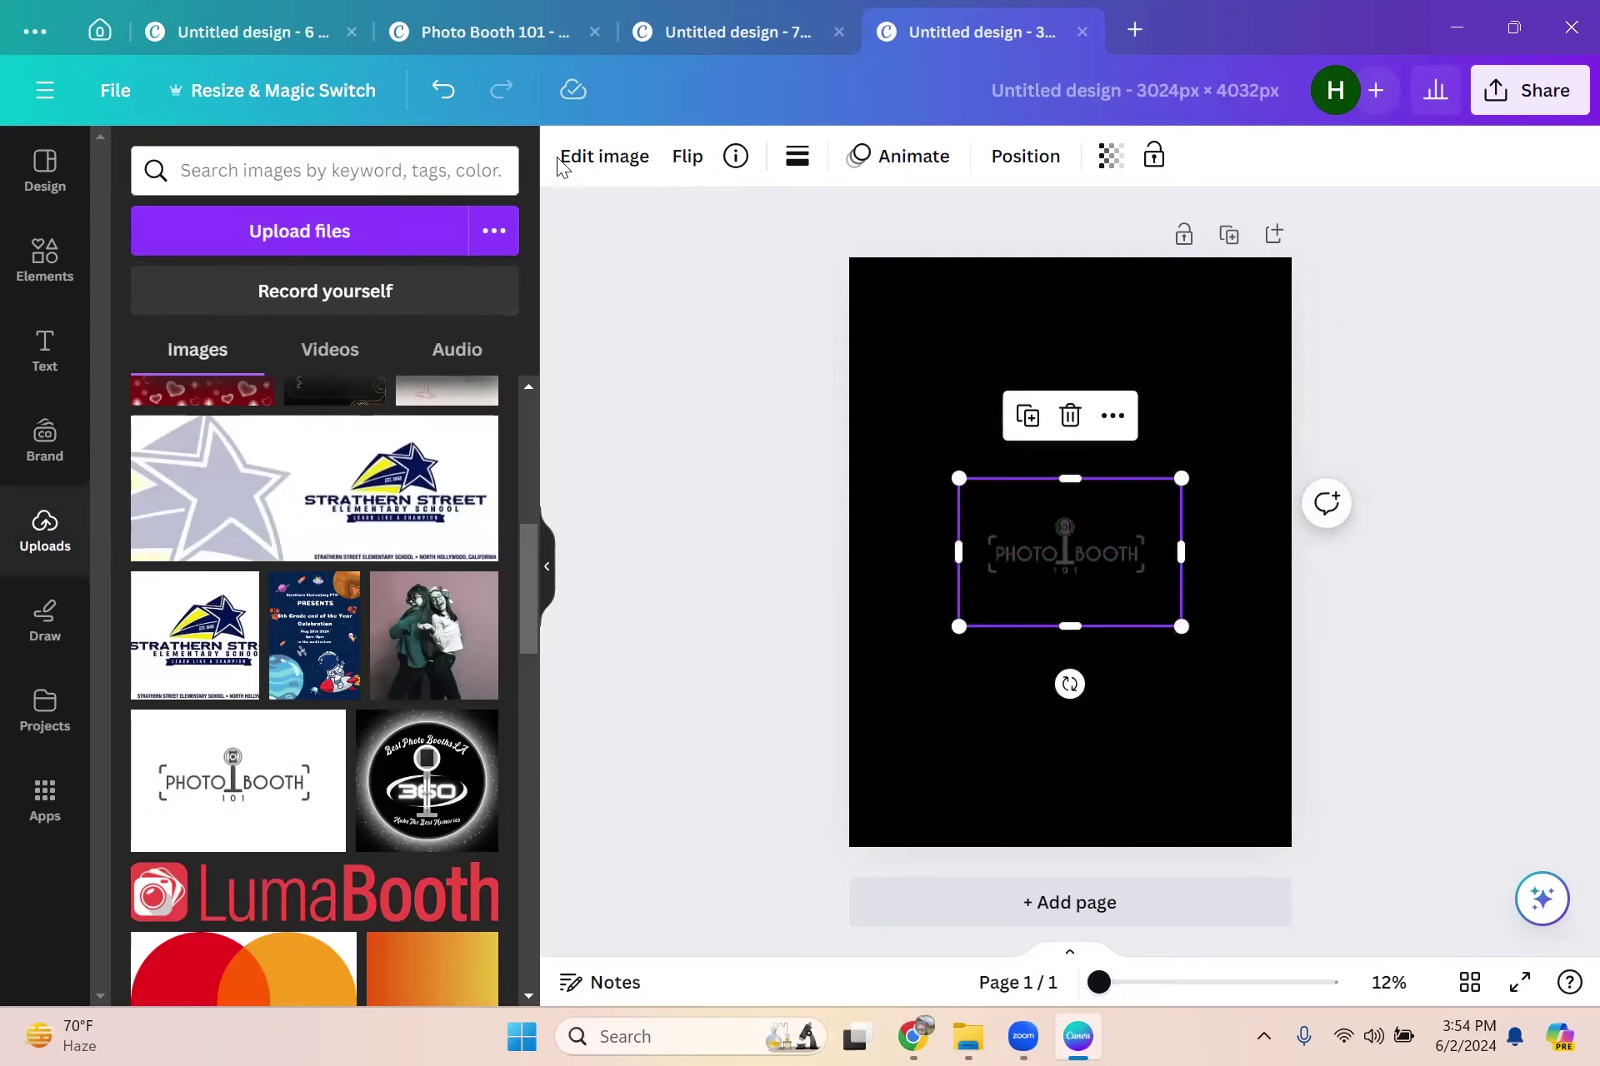
Step: Apply the Custom duotone to the Photo Booth 101 logo and set its Shadows colour to white #FFFFFF
click(609, 159)
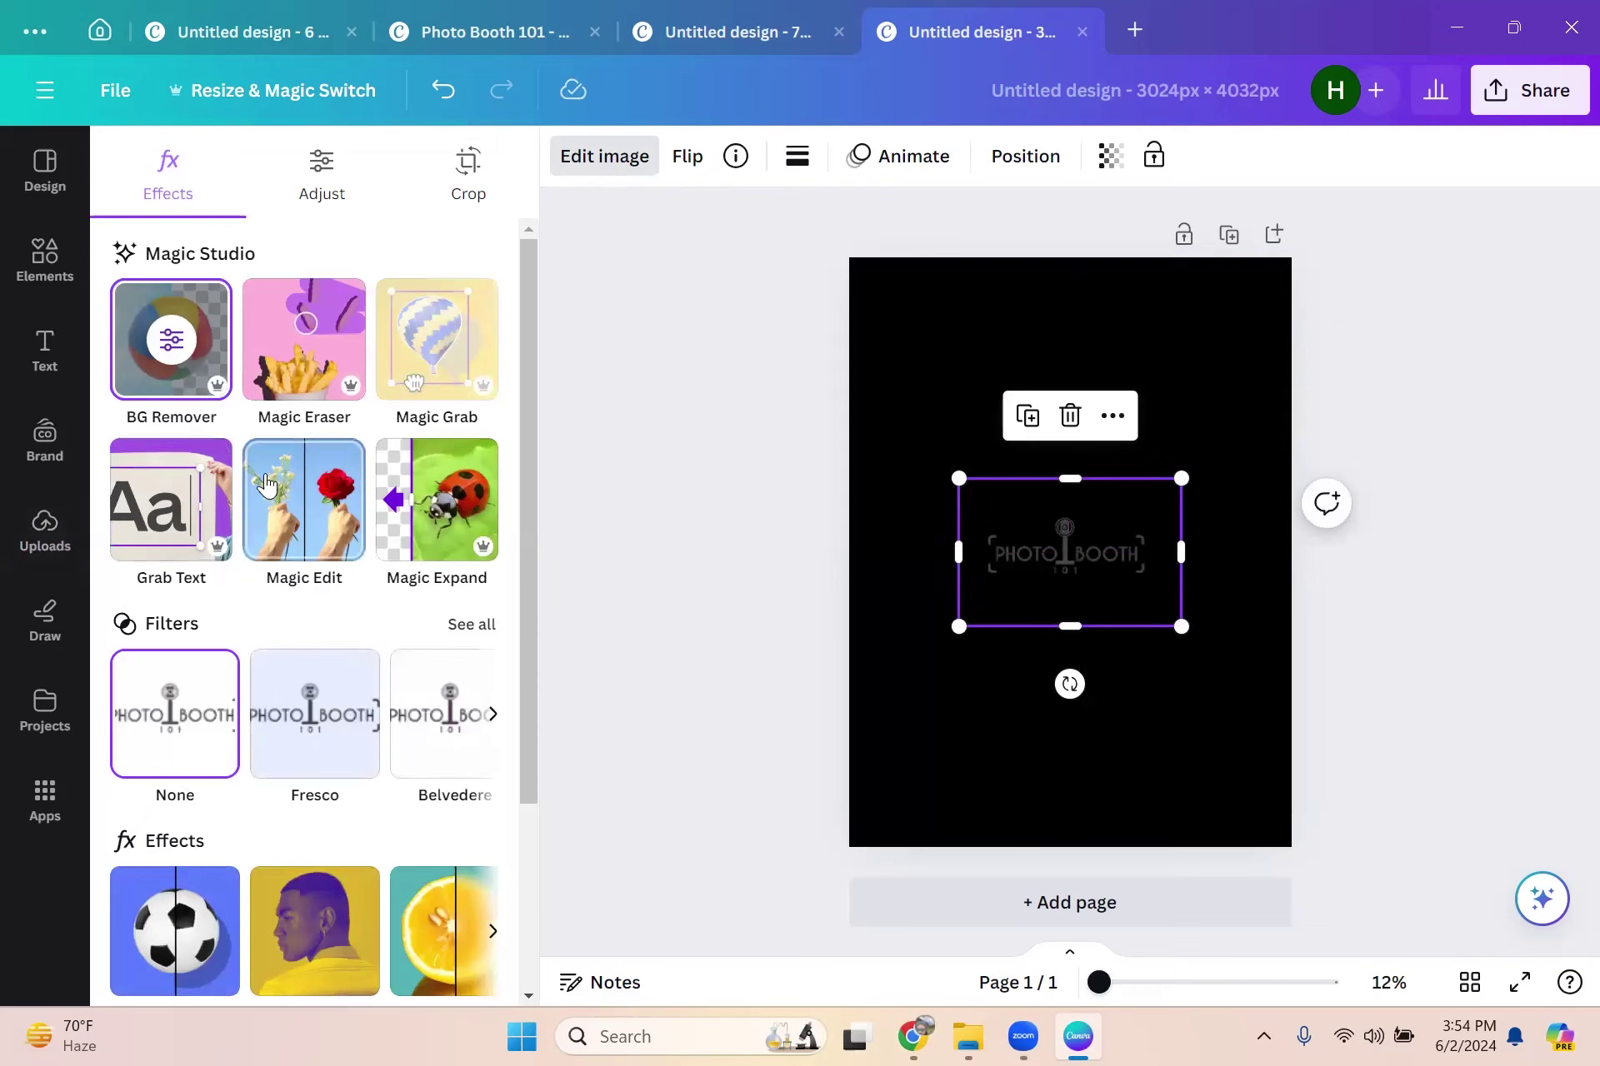
scroll(353, 719, down, 3)
click(292, 787)
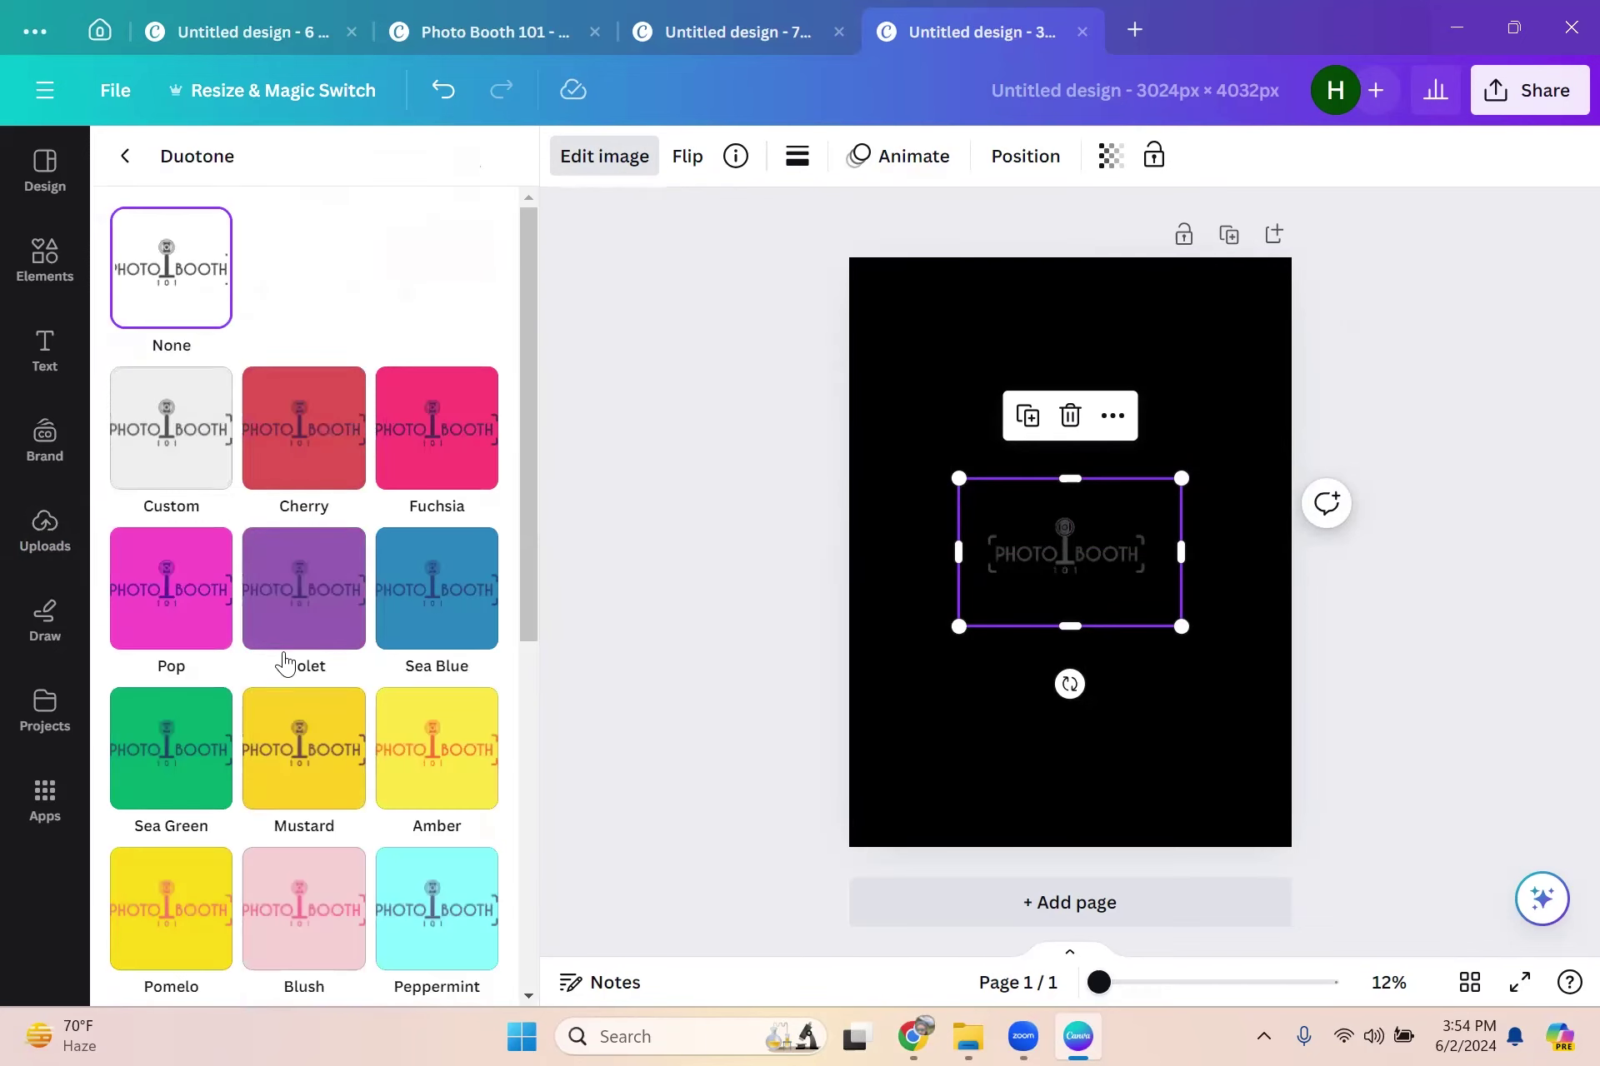
click(185, 467)
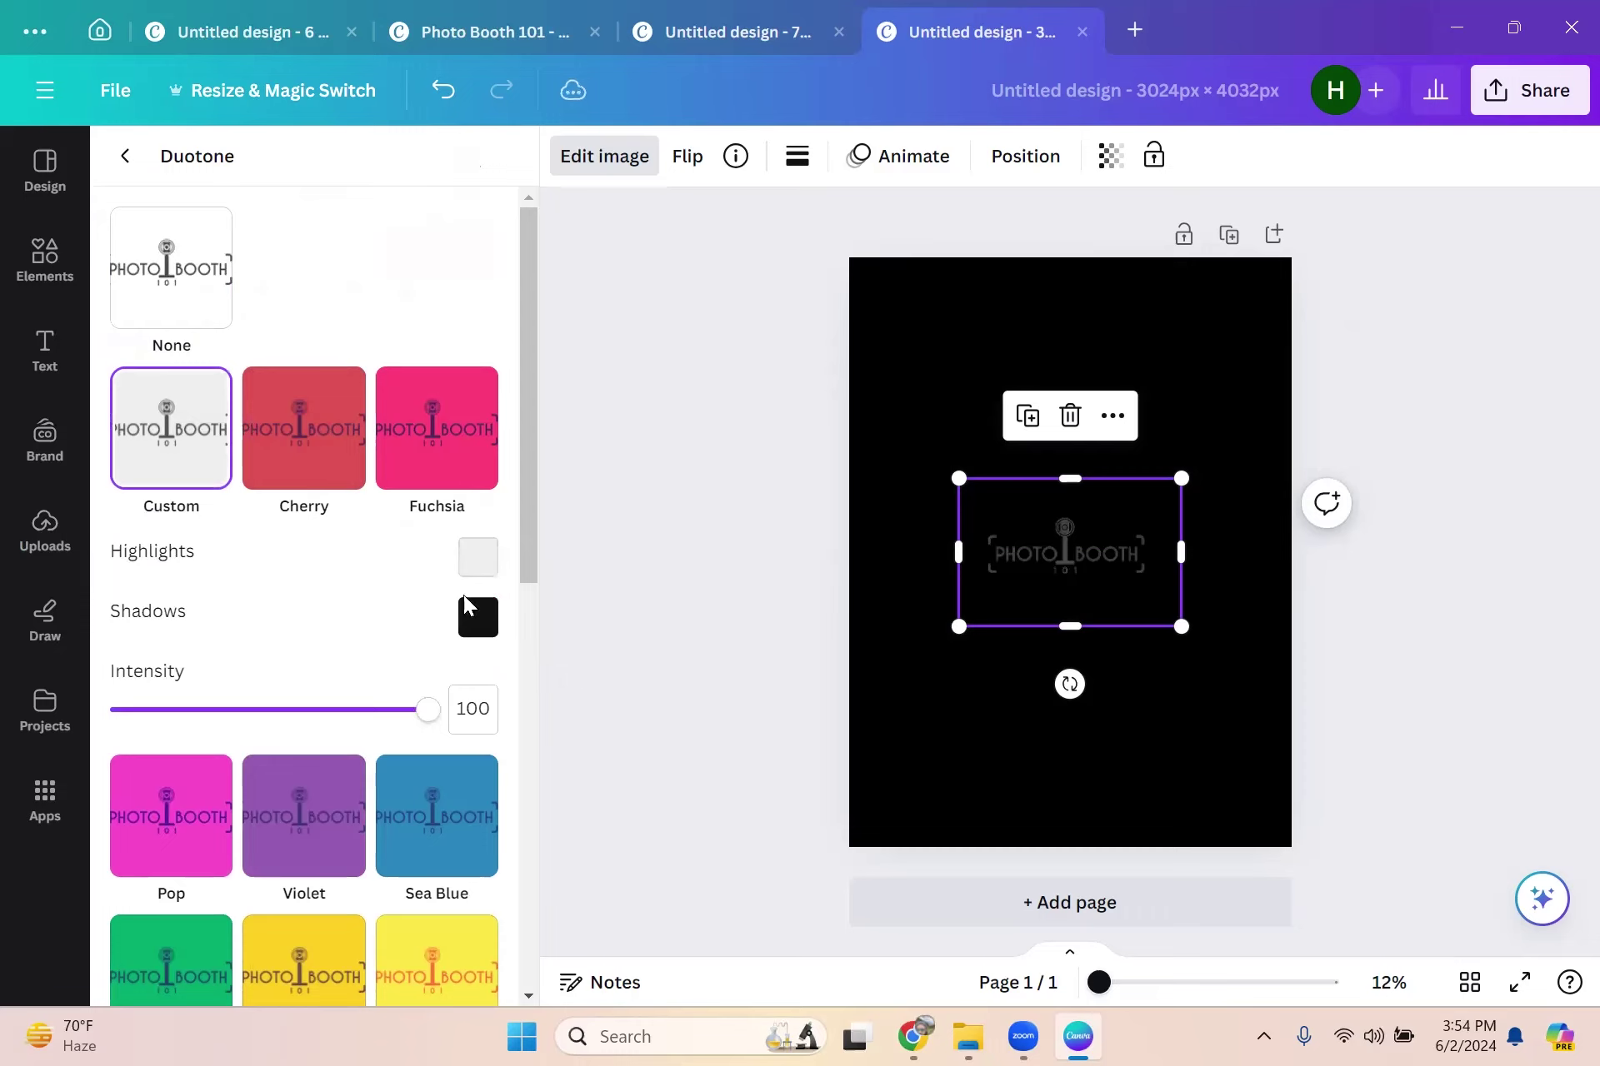
click(475, 624)
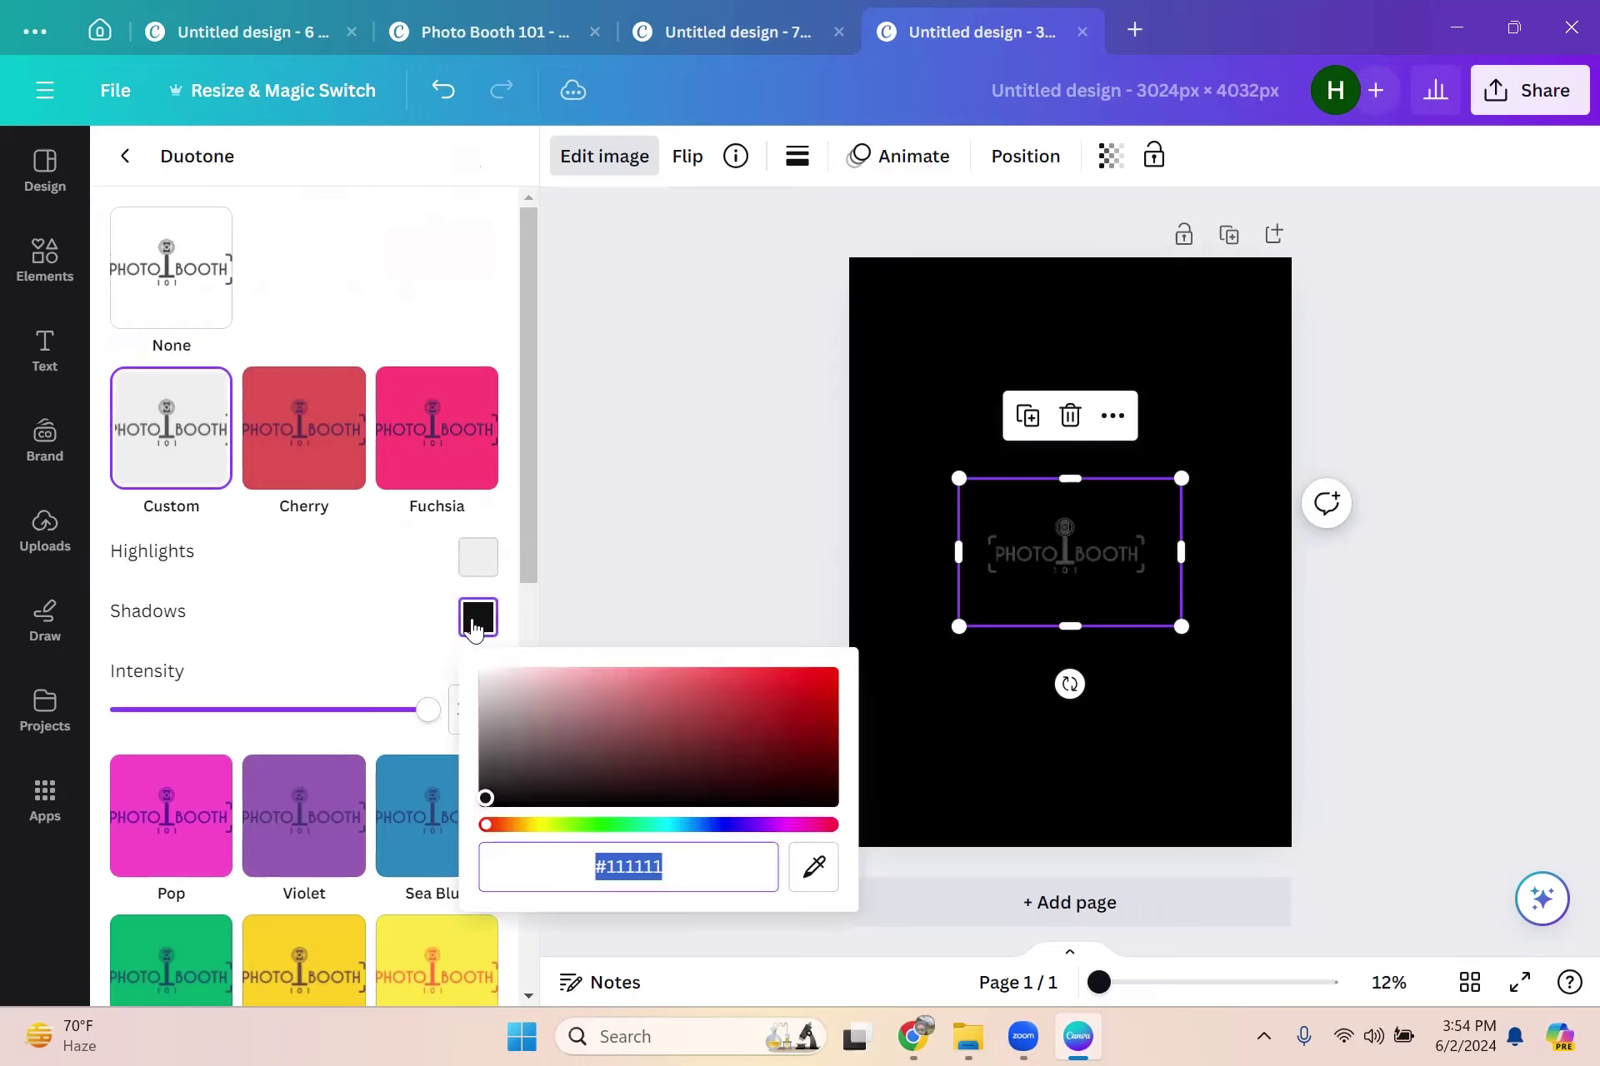
drag(496, 769, 483, 658)
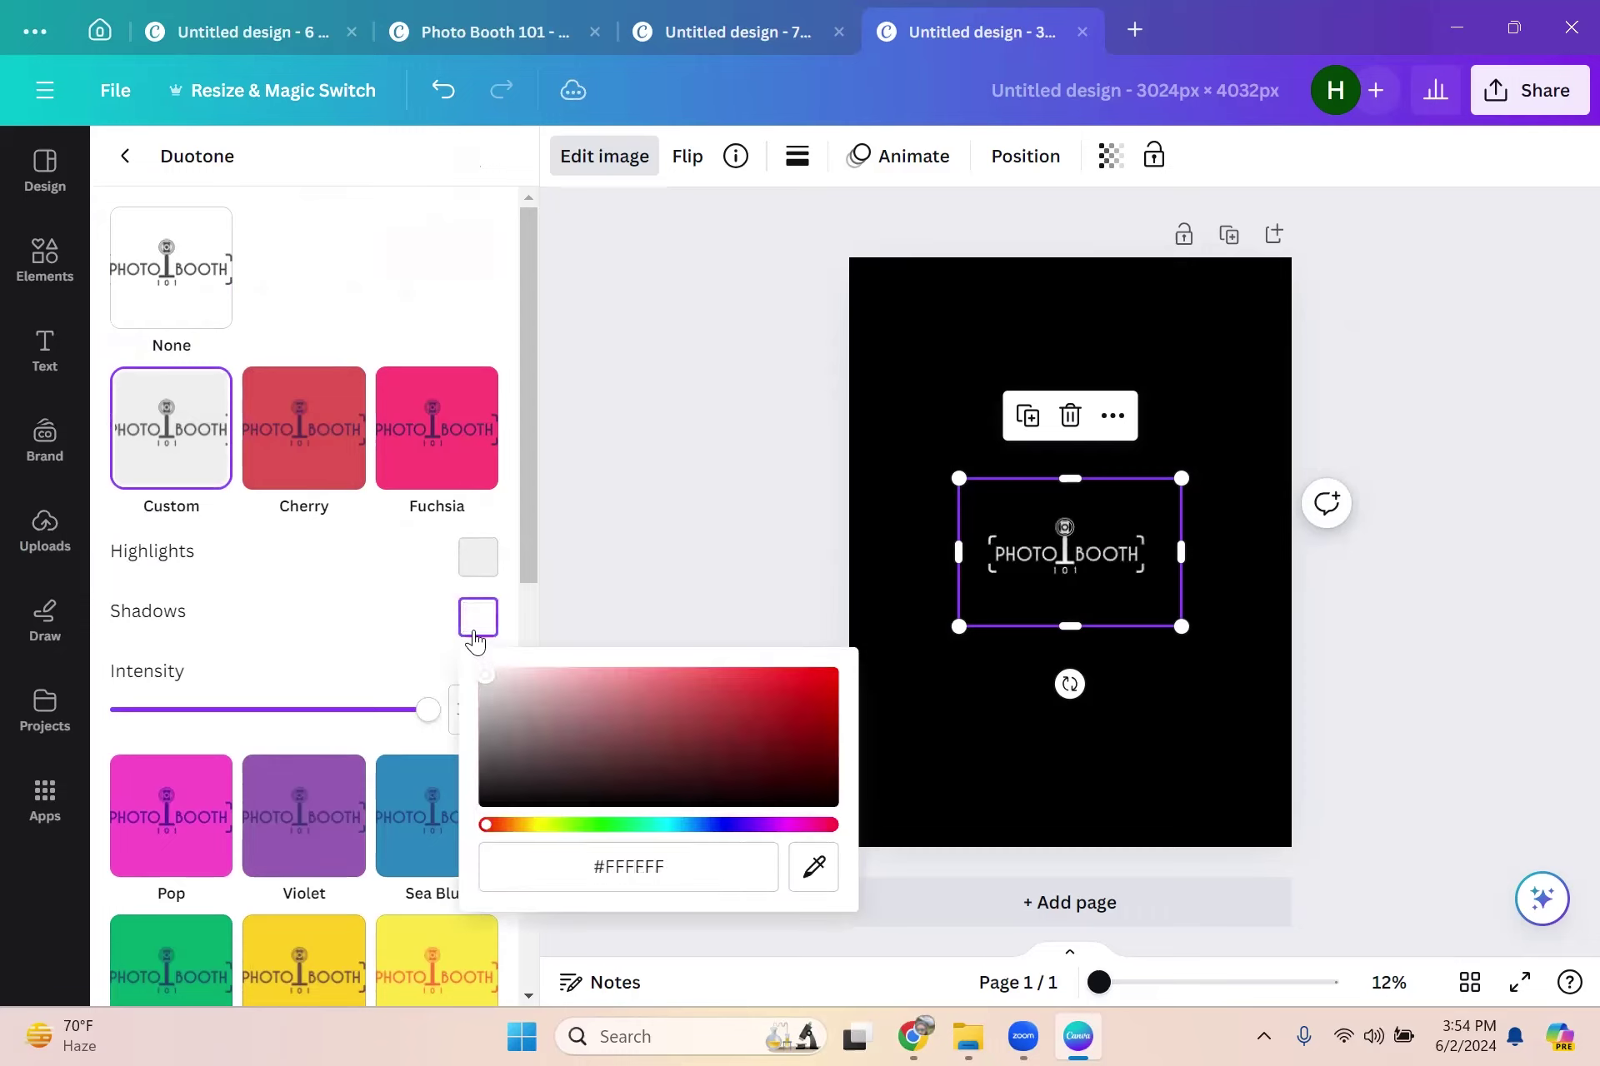
Step: Set the logo's custom duotone Highlights colour to white #FFFFFF
click(493, 572)
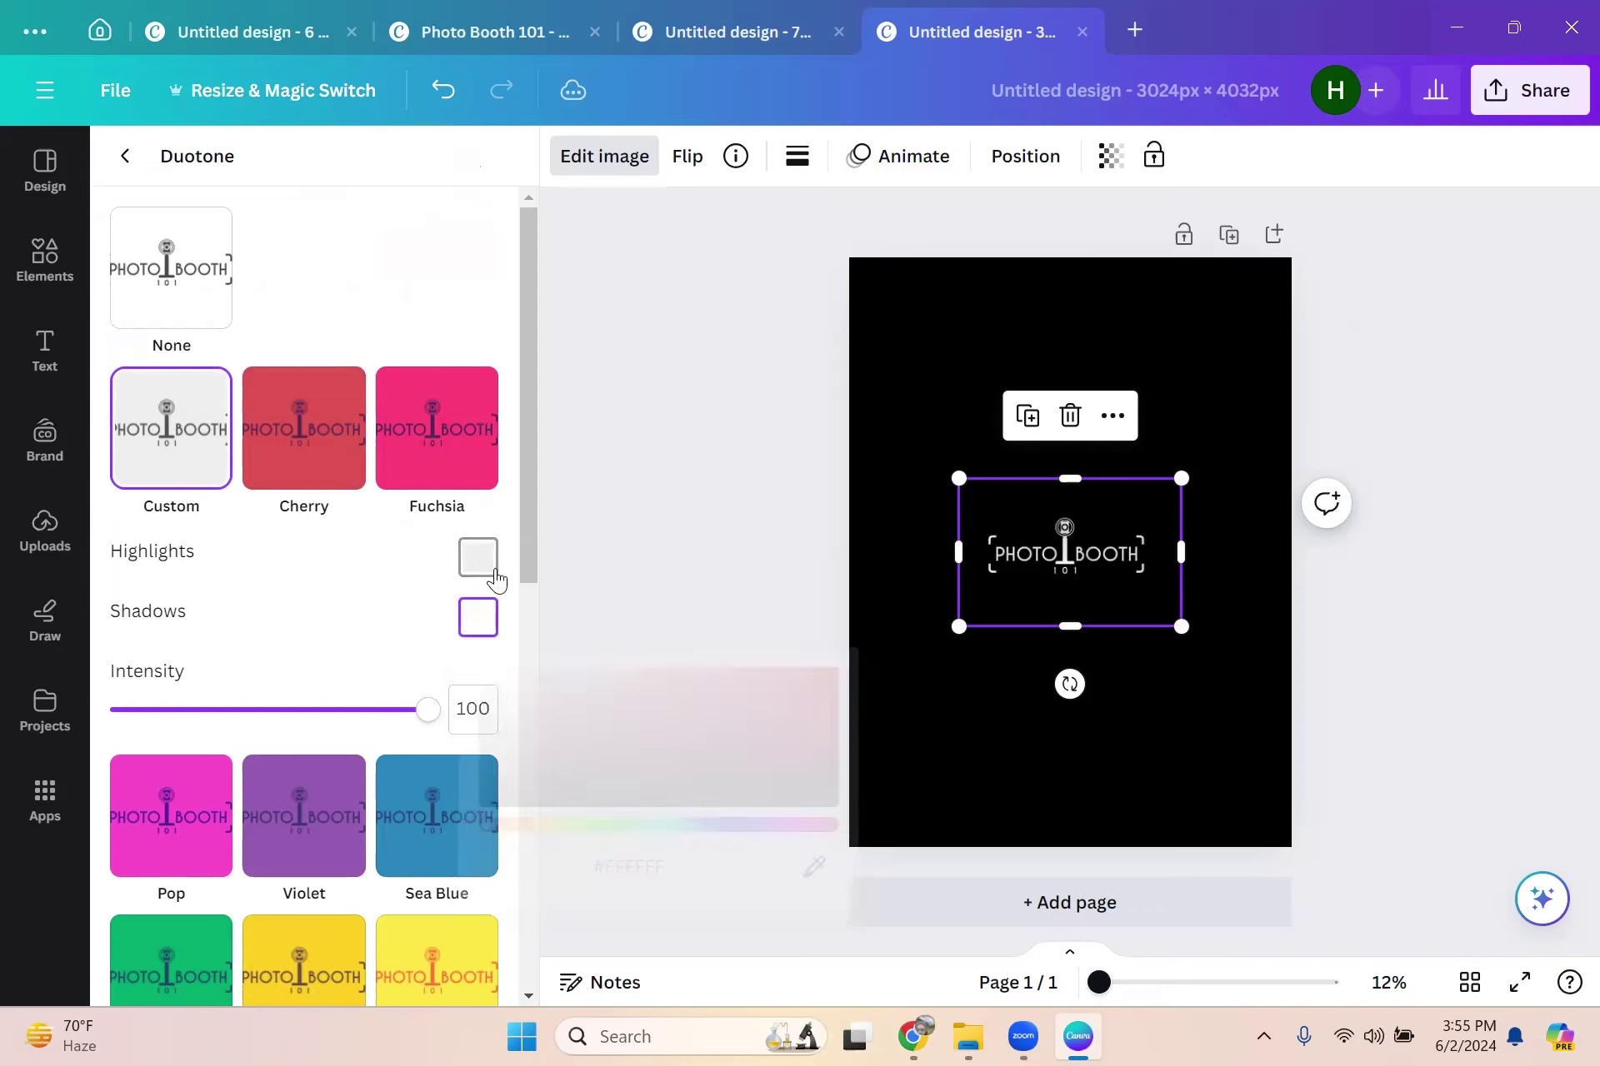
click(492, 570)
drag(503, 700, 454, 555)
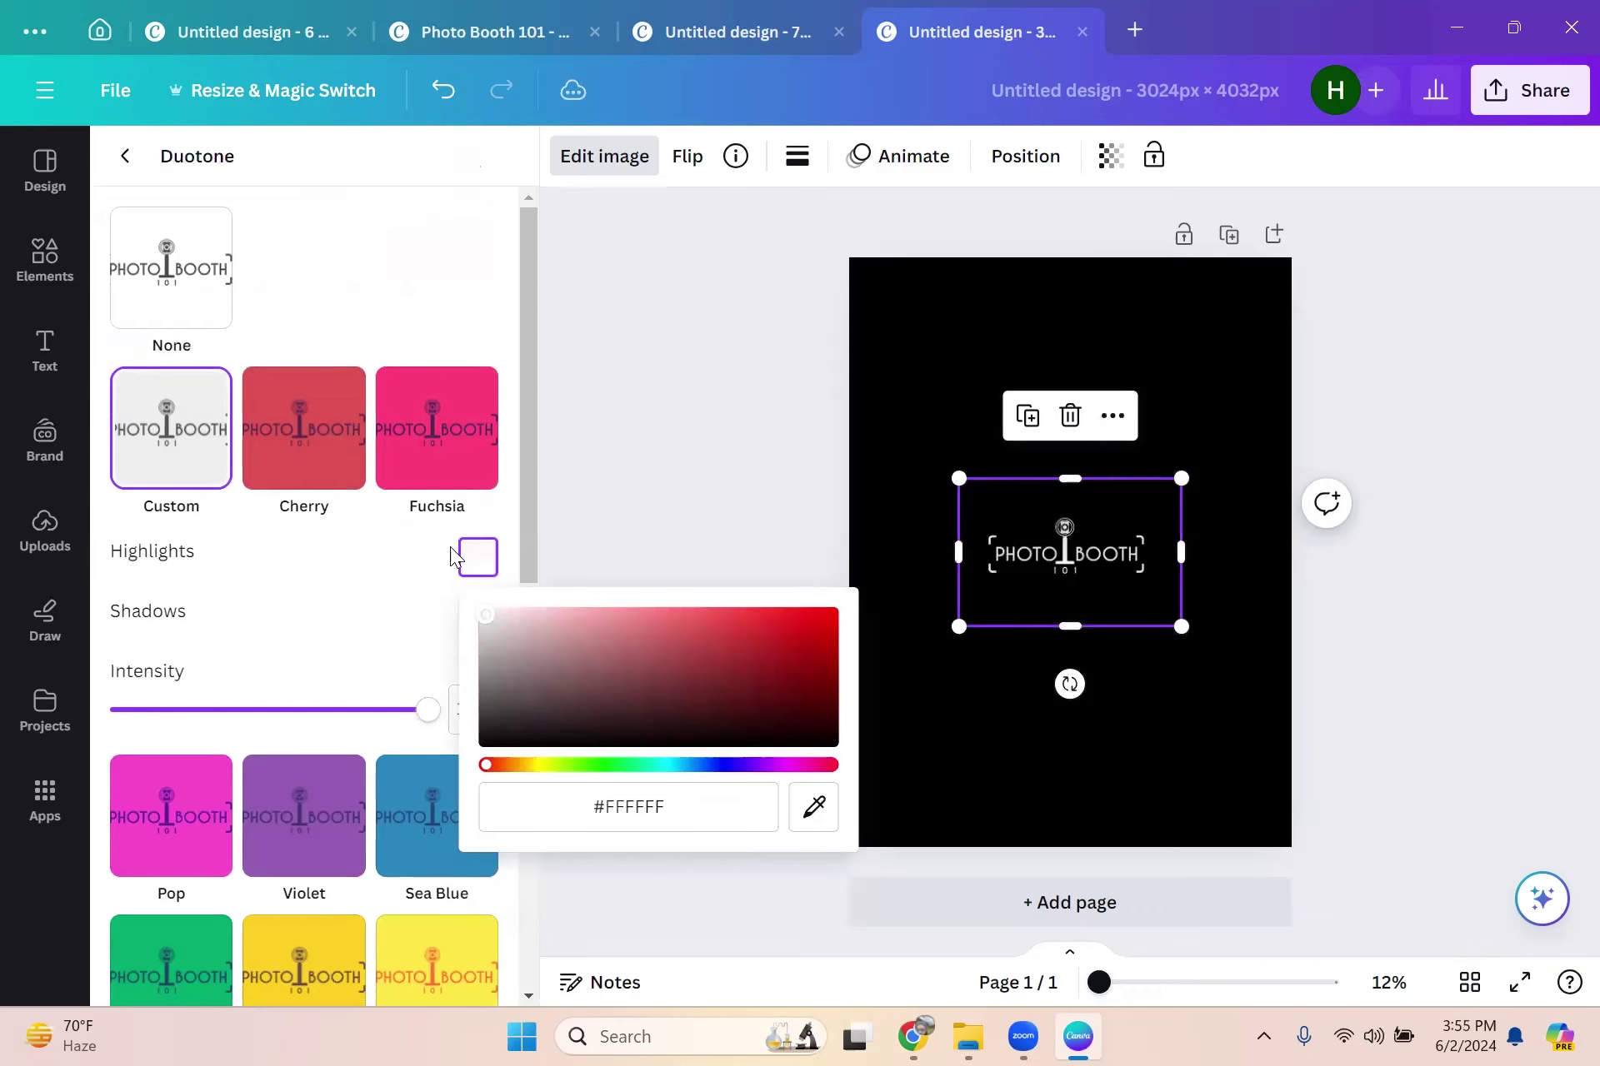
click(707, 457)
Step: Enlarge the white logo to nearly three quarters of the page width and position it centred at the page's bottom edge
click(1075, 603)
drag(1181, 627, 1118, 779)
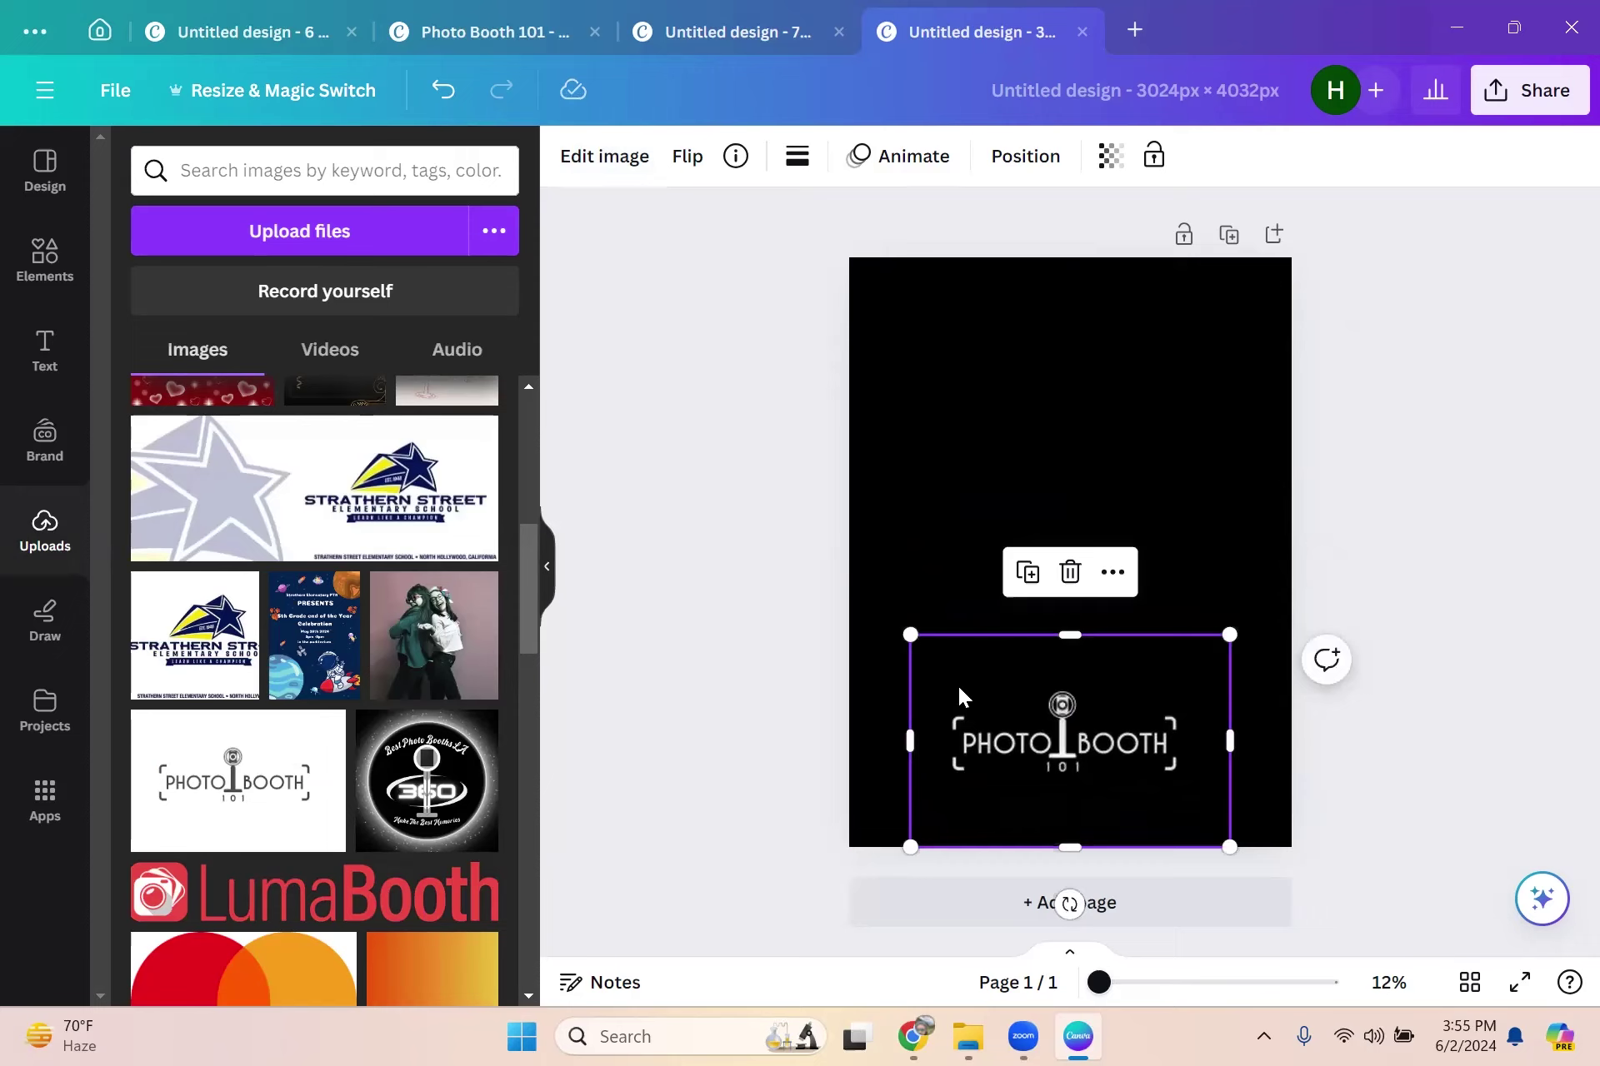
click(1325, 509)
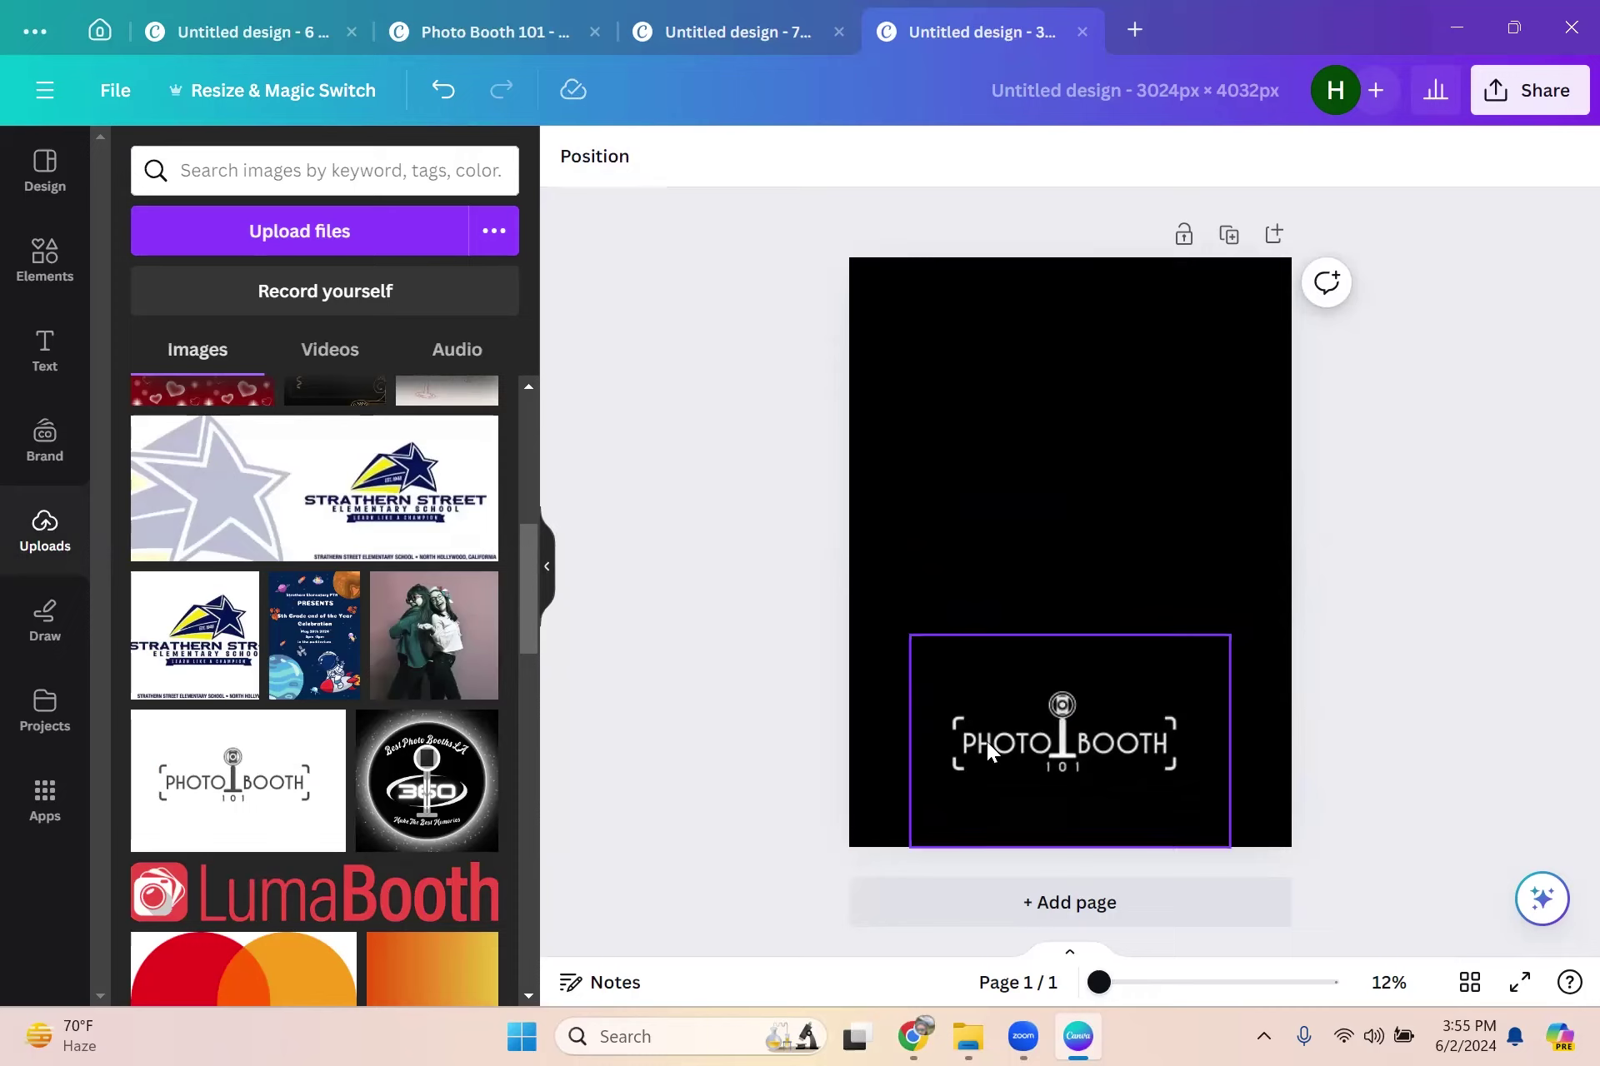
Step: Delete the Photo Booth 101 logo from the black page and return to the start of the uploaded images
click(1216, 683)
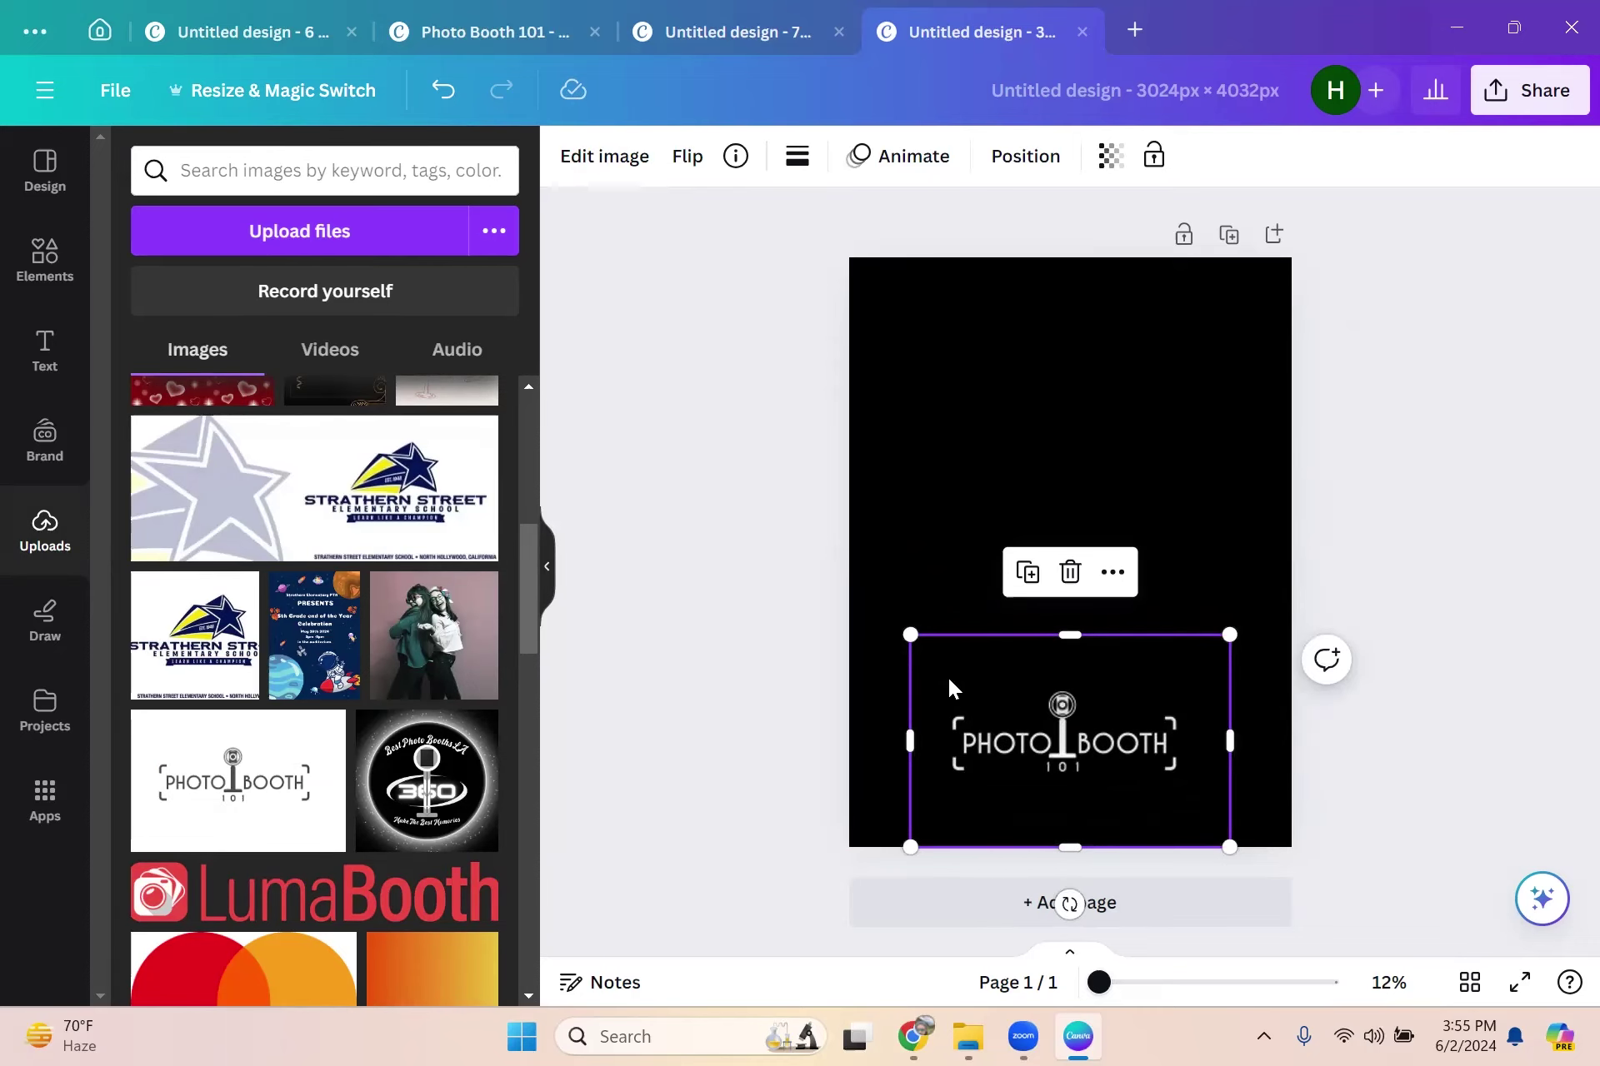
click(1069, 572)
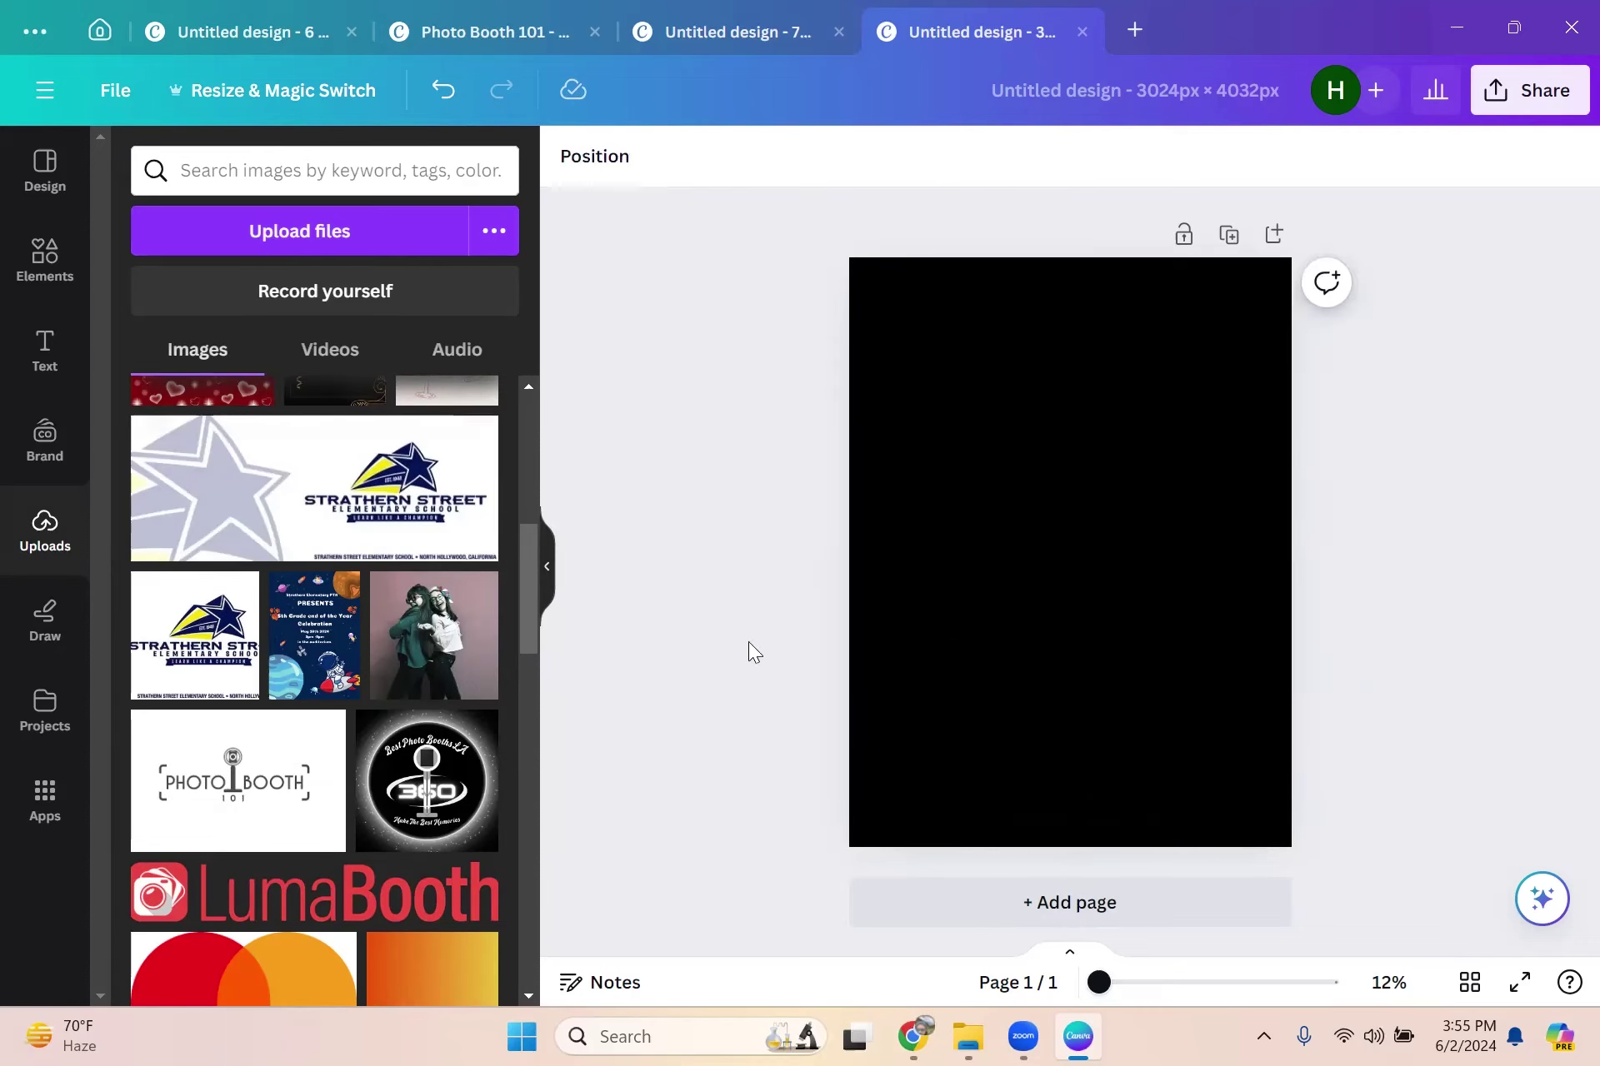
scroll(296, 696, up, 5)
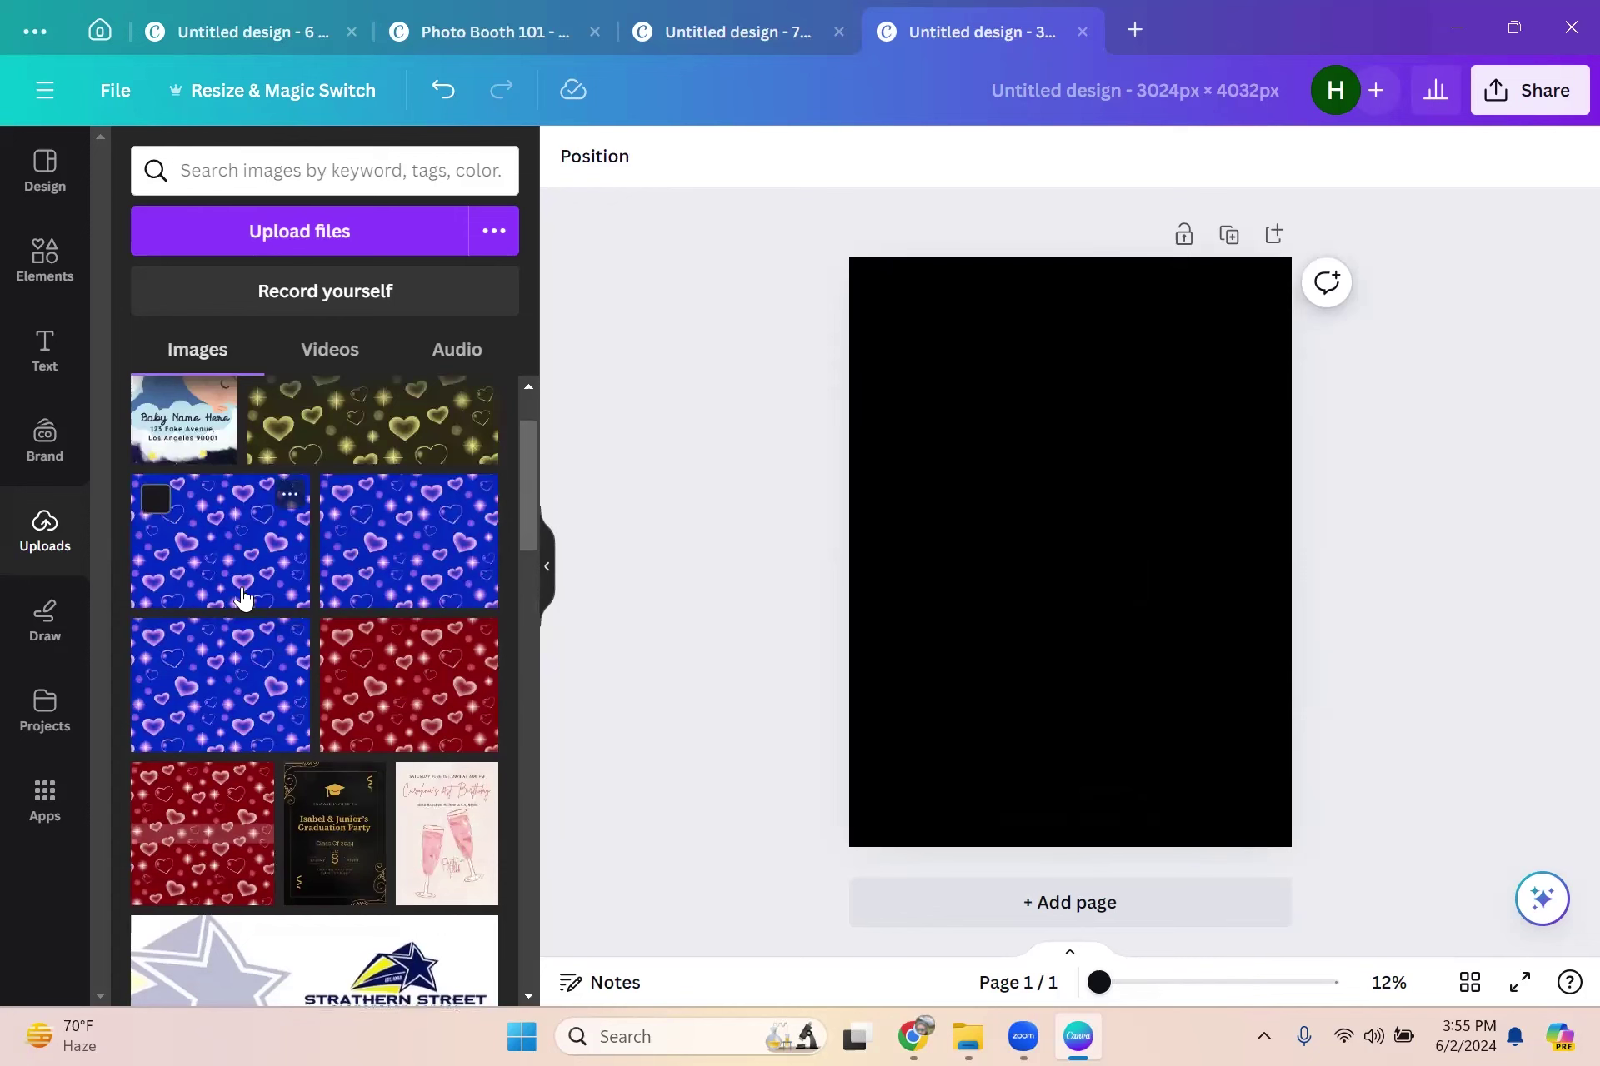
scroll(242, 597, up, 2)
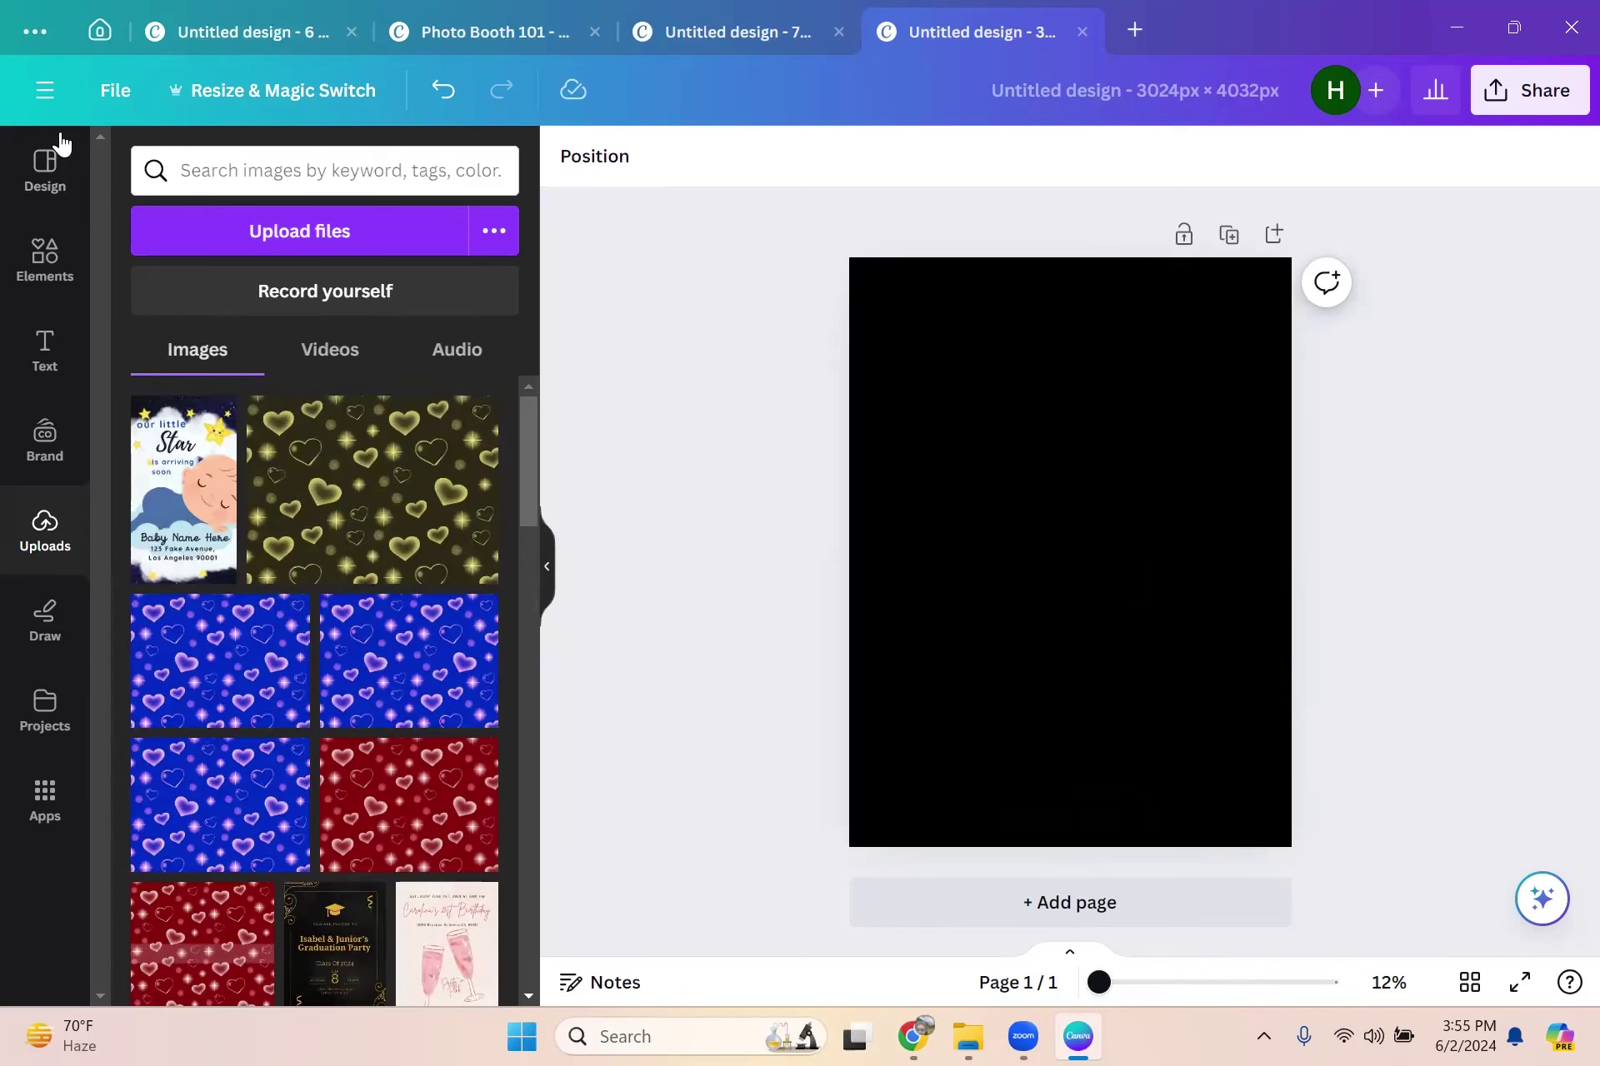
Step: Undo the logo deletion, the logo edits and placement, and the black background, back to the empty white page
click(444, 90)
click(444, 92)
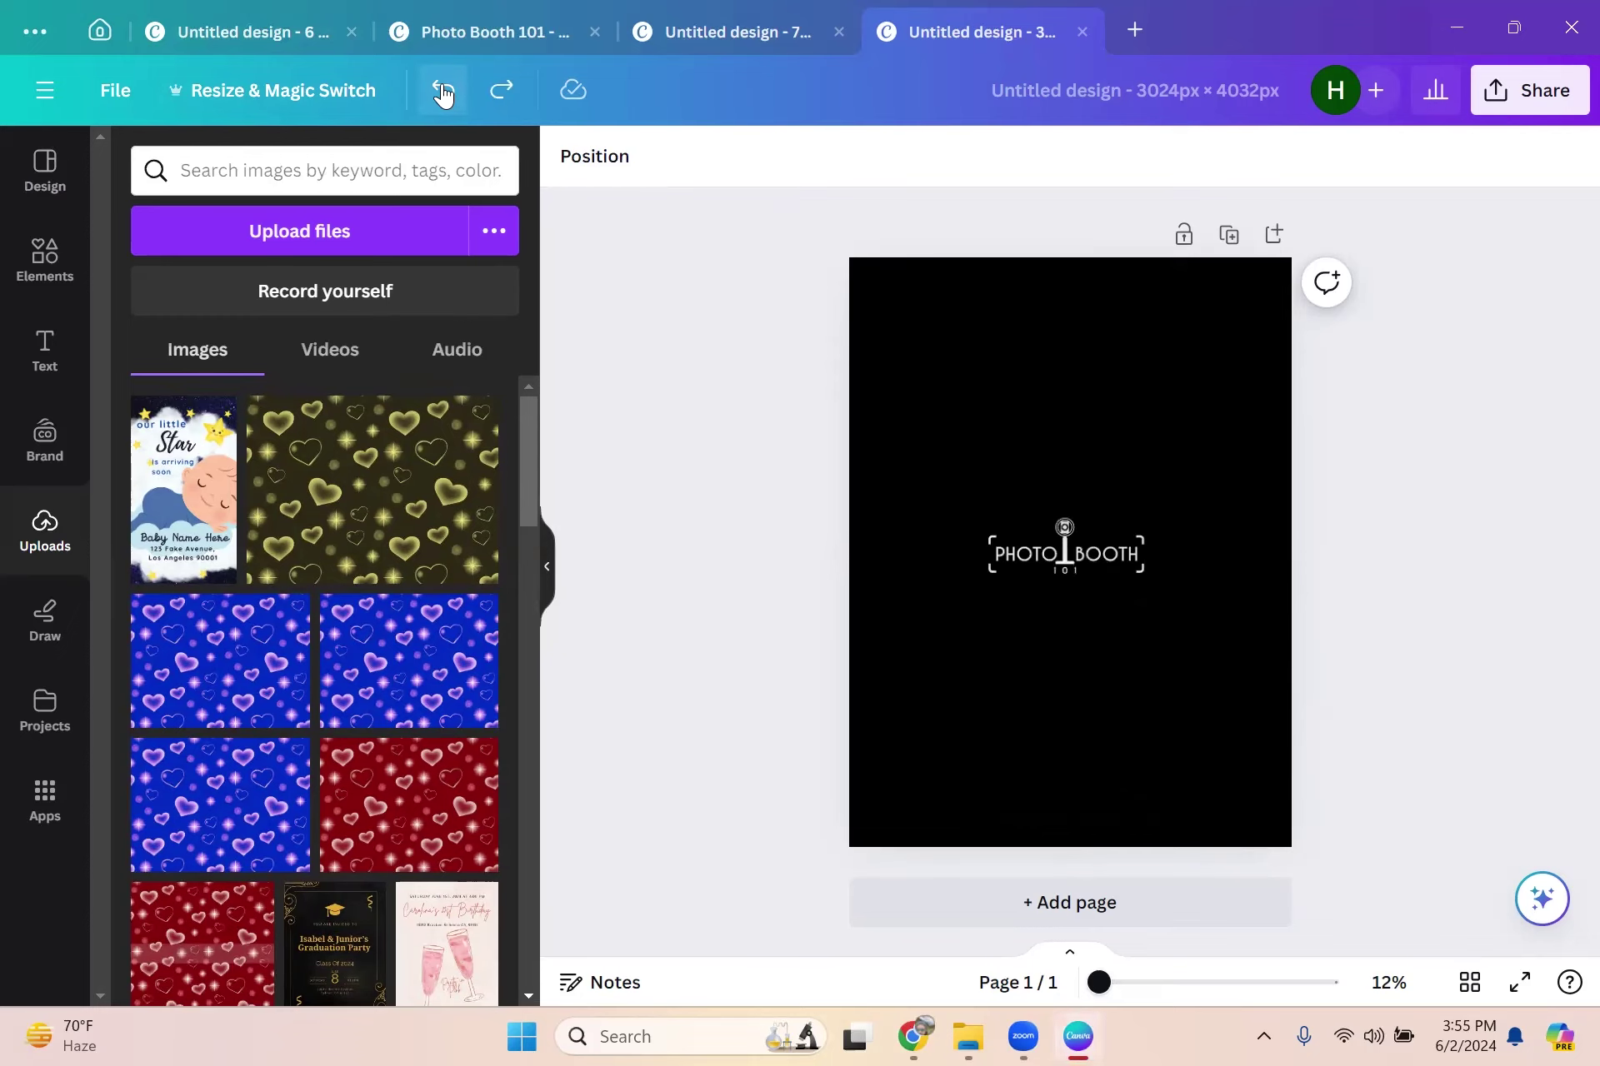
click(443, 92)
click(443, 91)
click(443, 92)
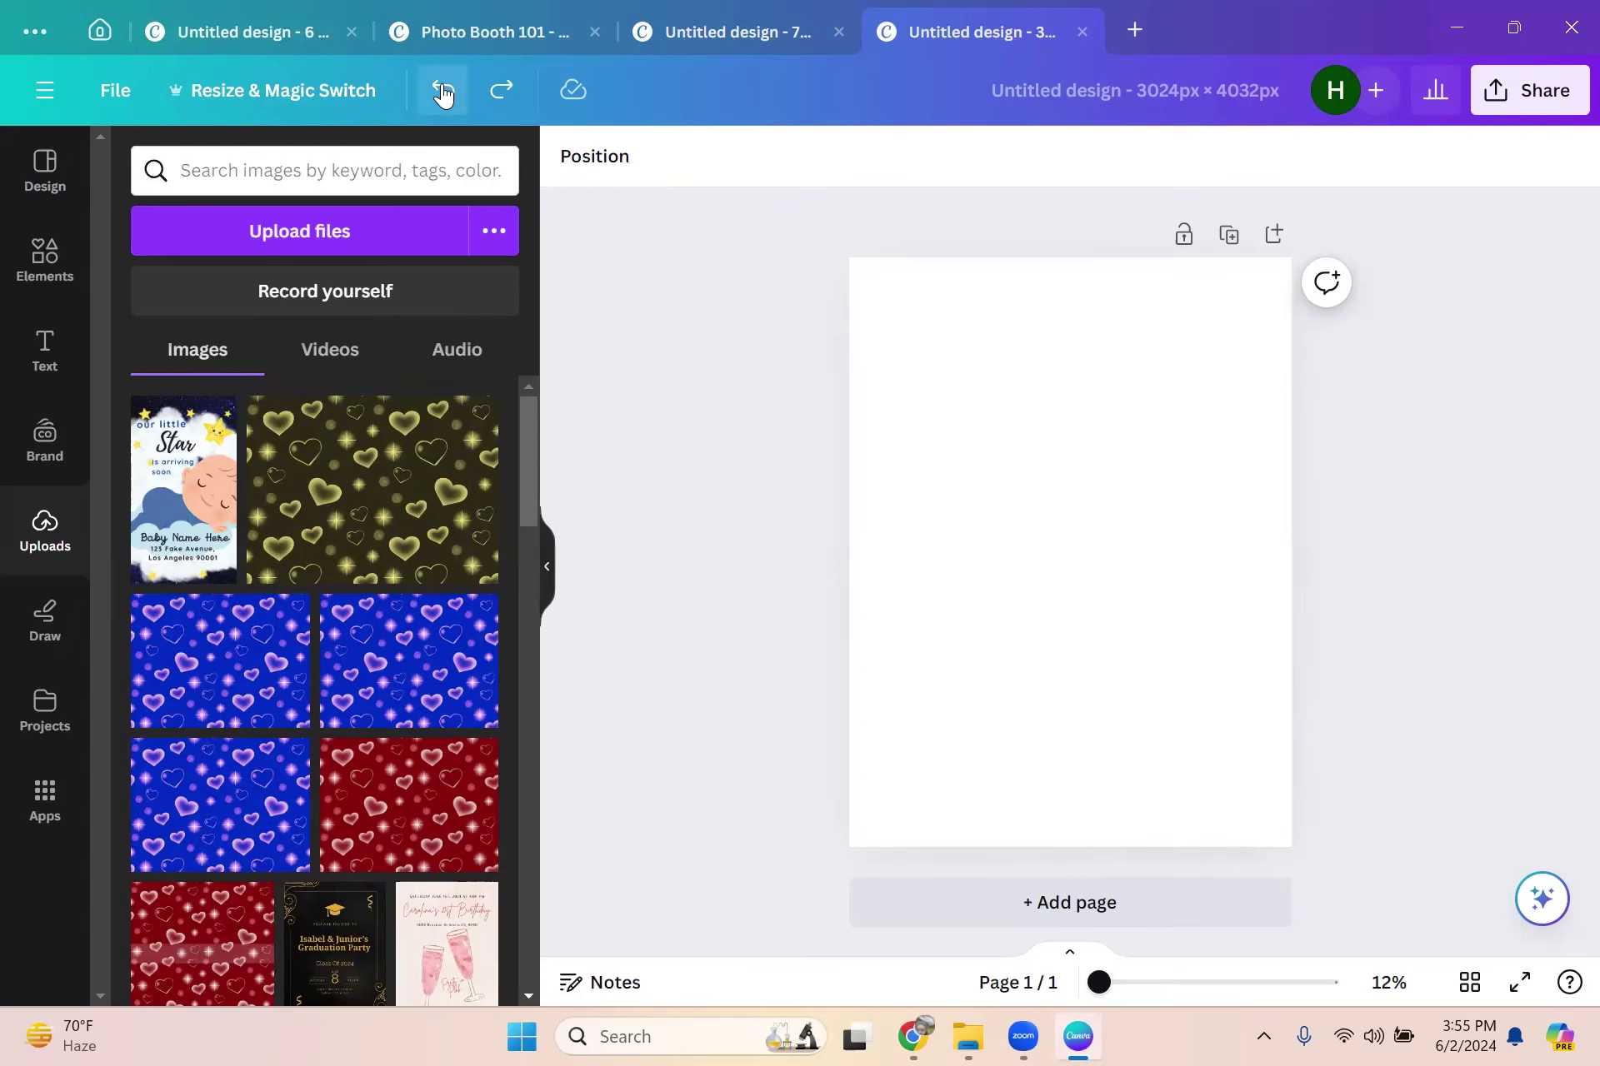
Step: Undo one more change to bring the turquoise hearts image back onto the page
click(443, 92)
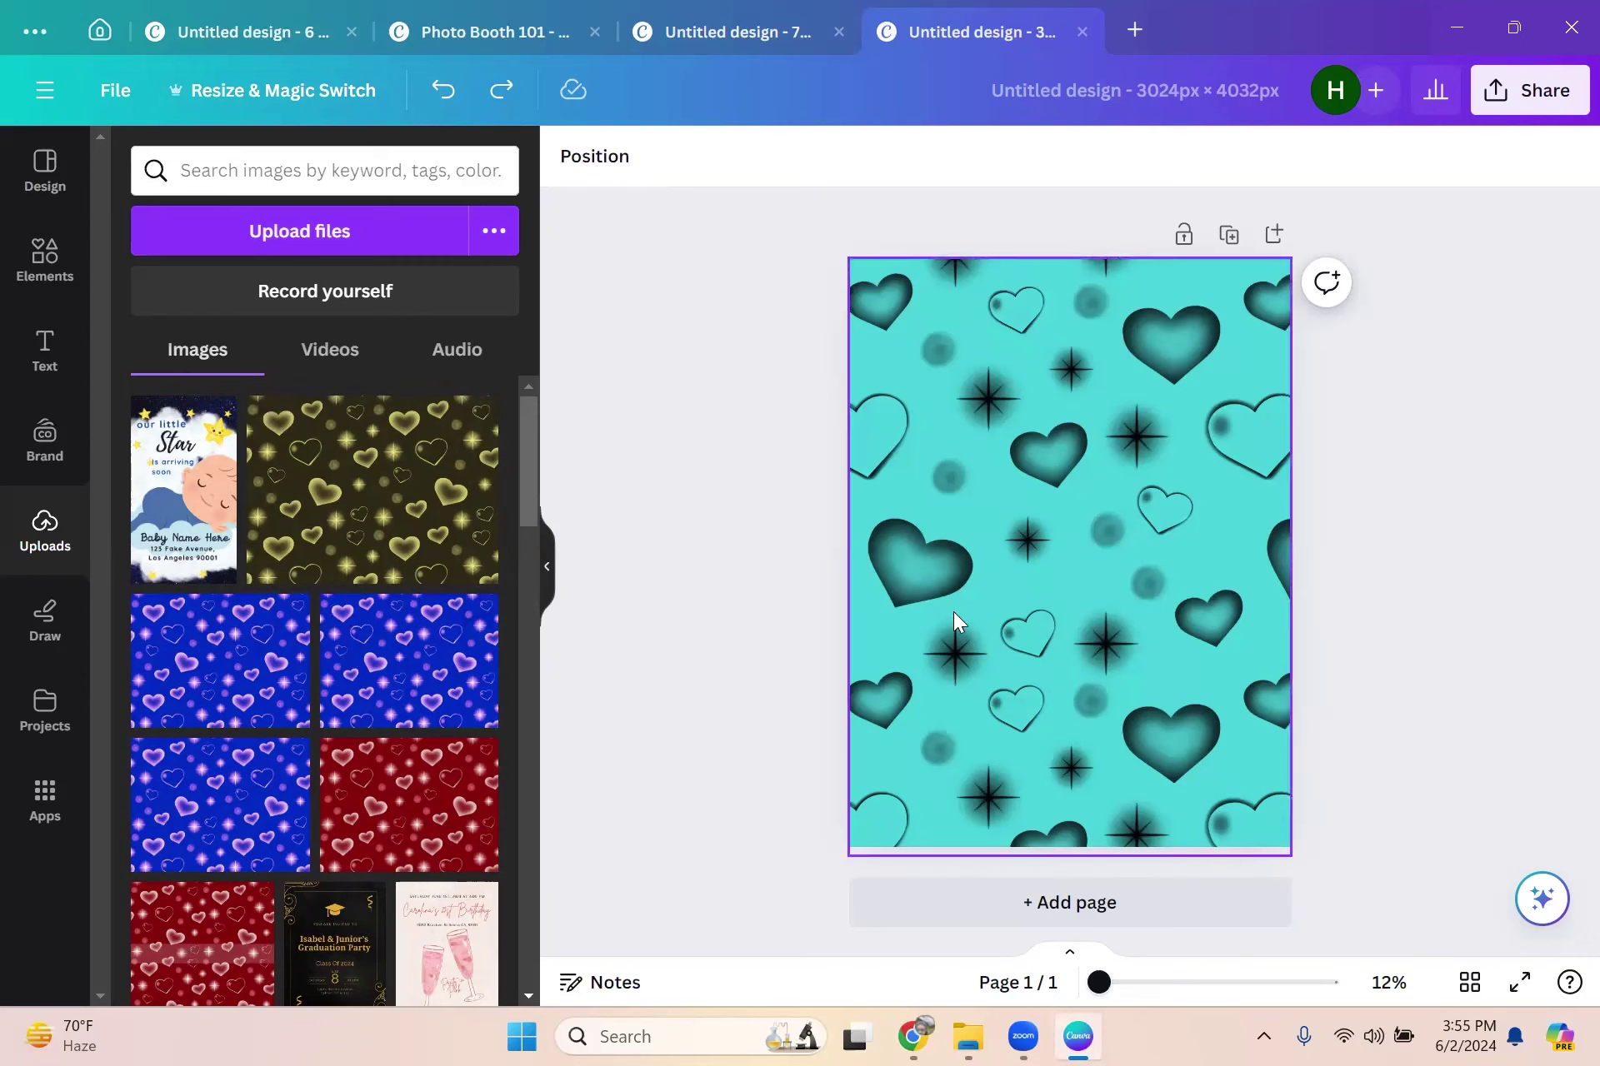
scroll(375, 791, down, 3)
scroll(264, 689, up, 3)
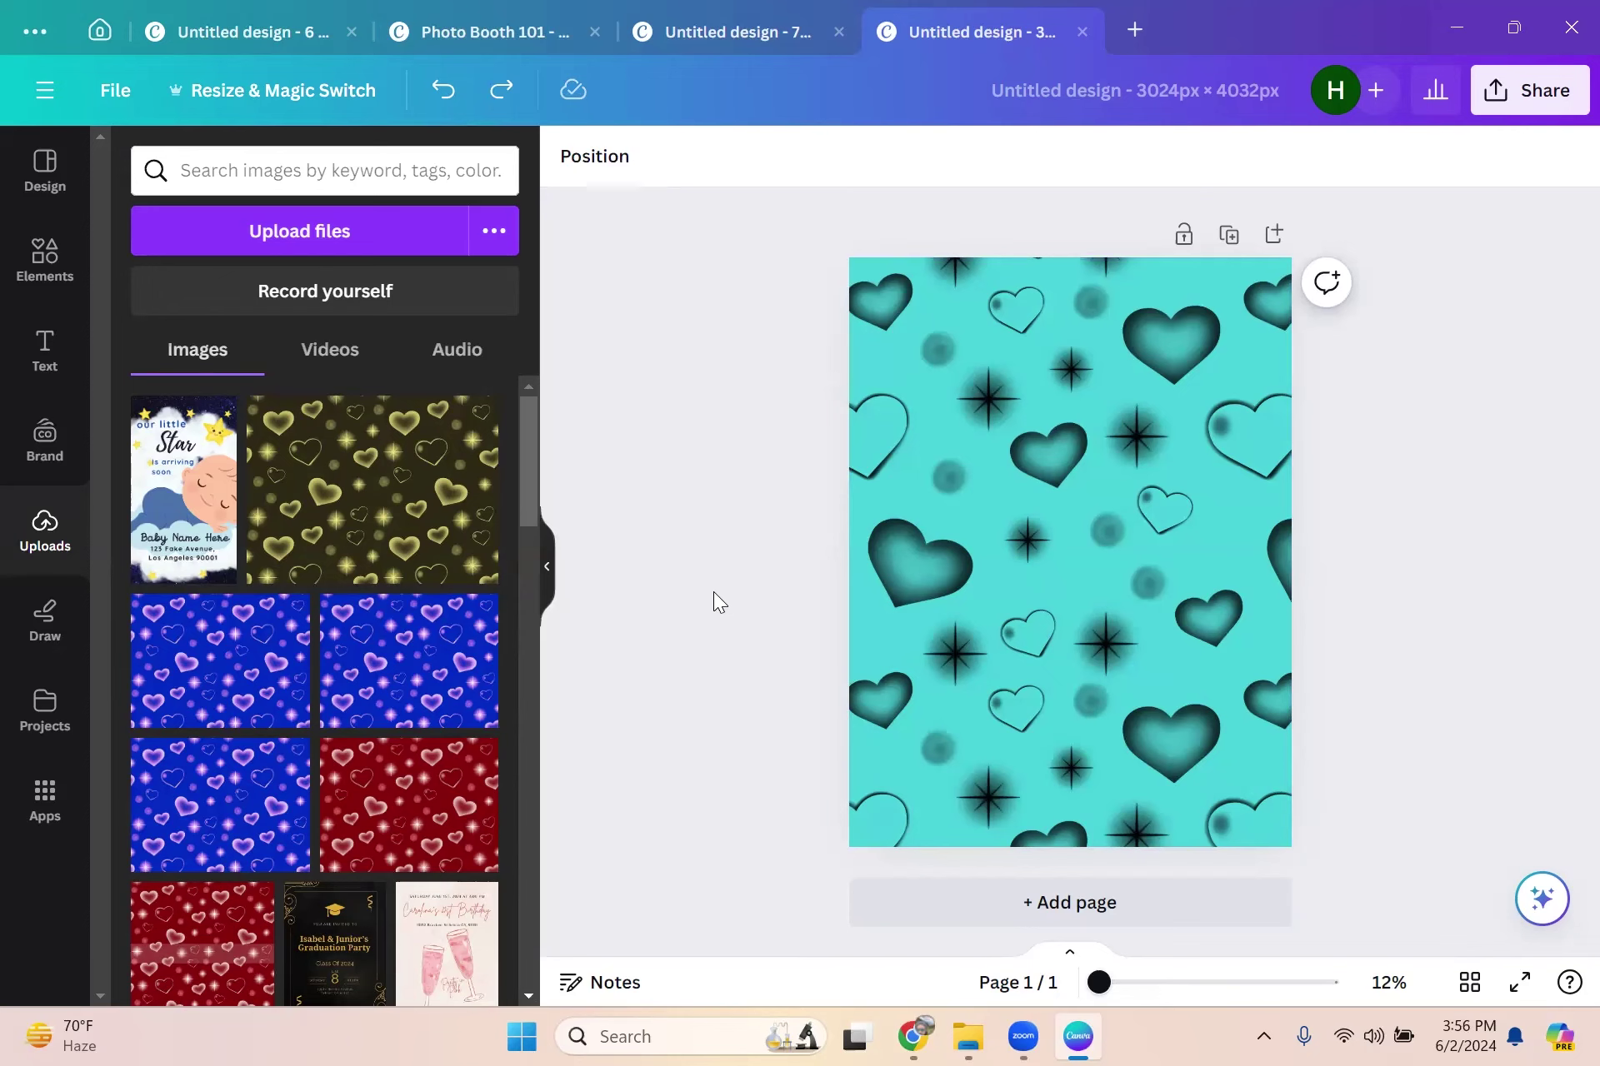
Step: Review the PNG download options including transparent background, close them without downloading, and delete the turquoise hearts image
click(1005, 482)
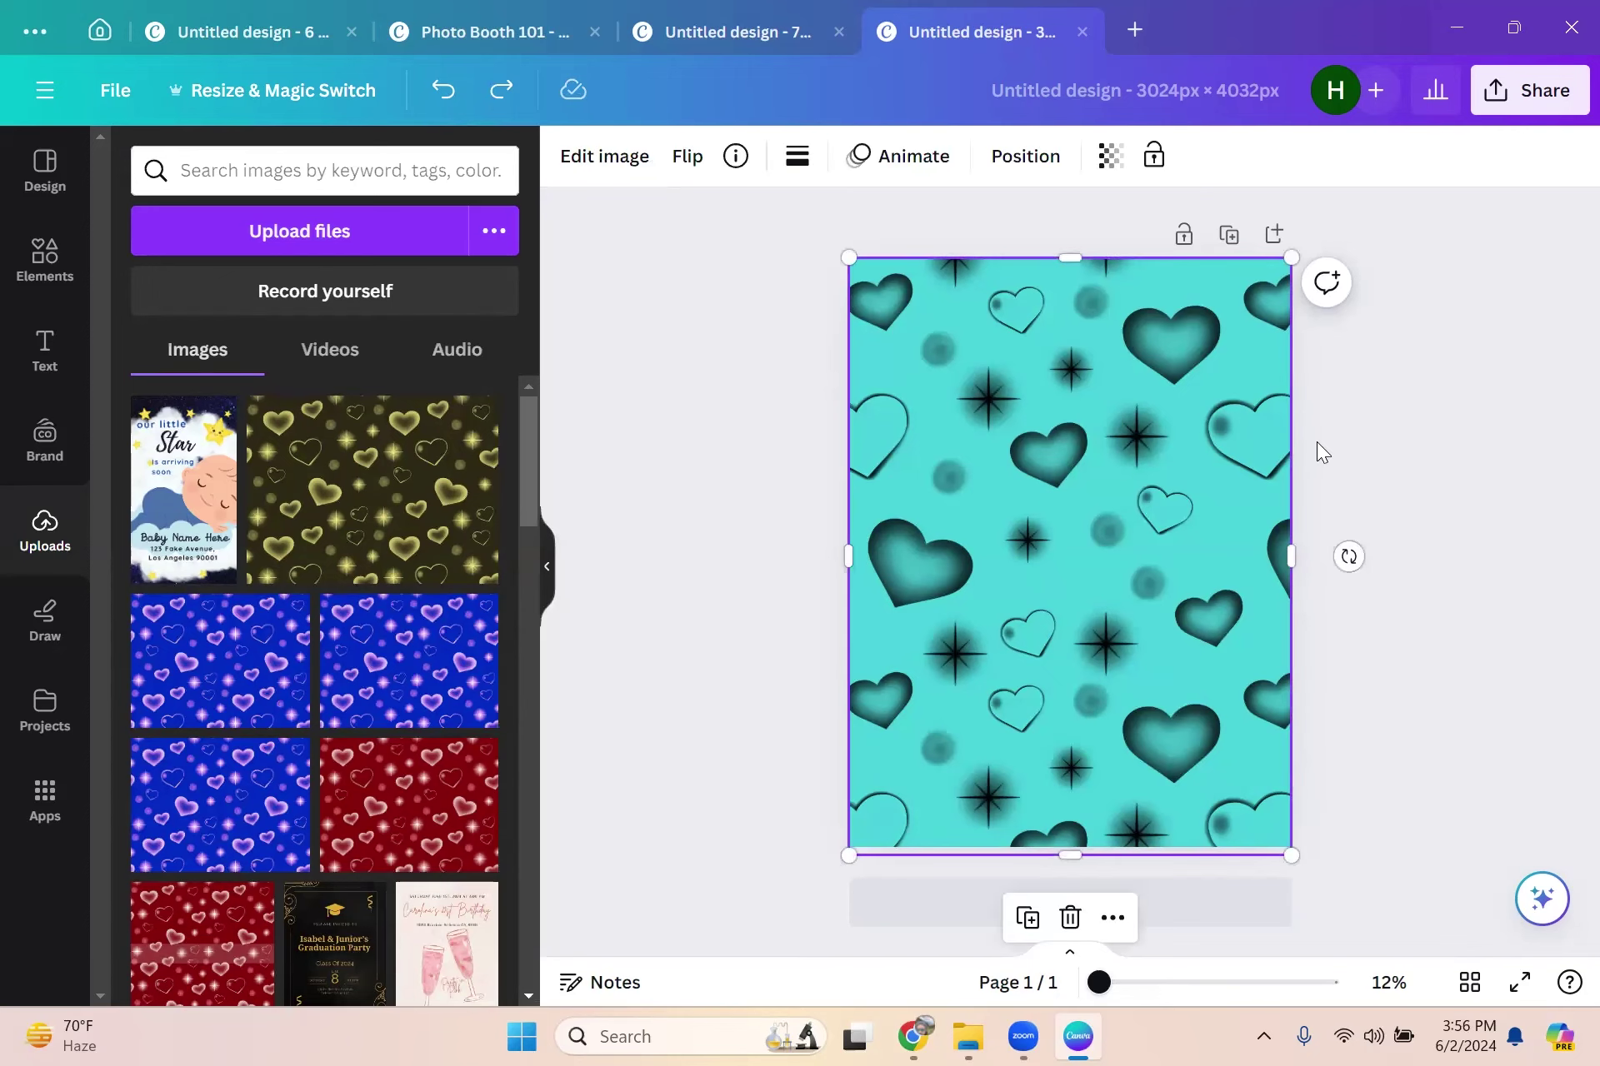
click(1536, 90)
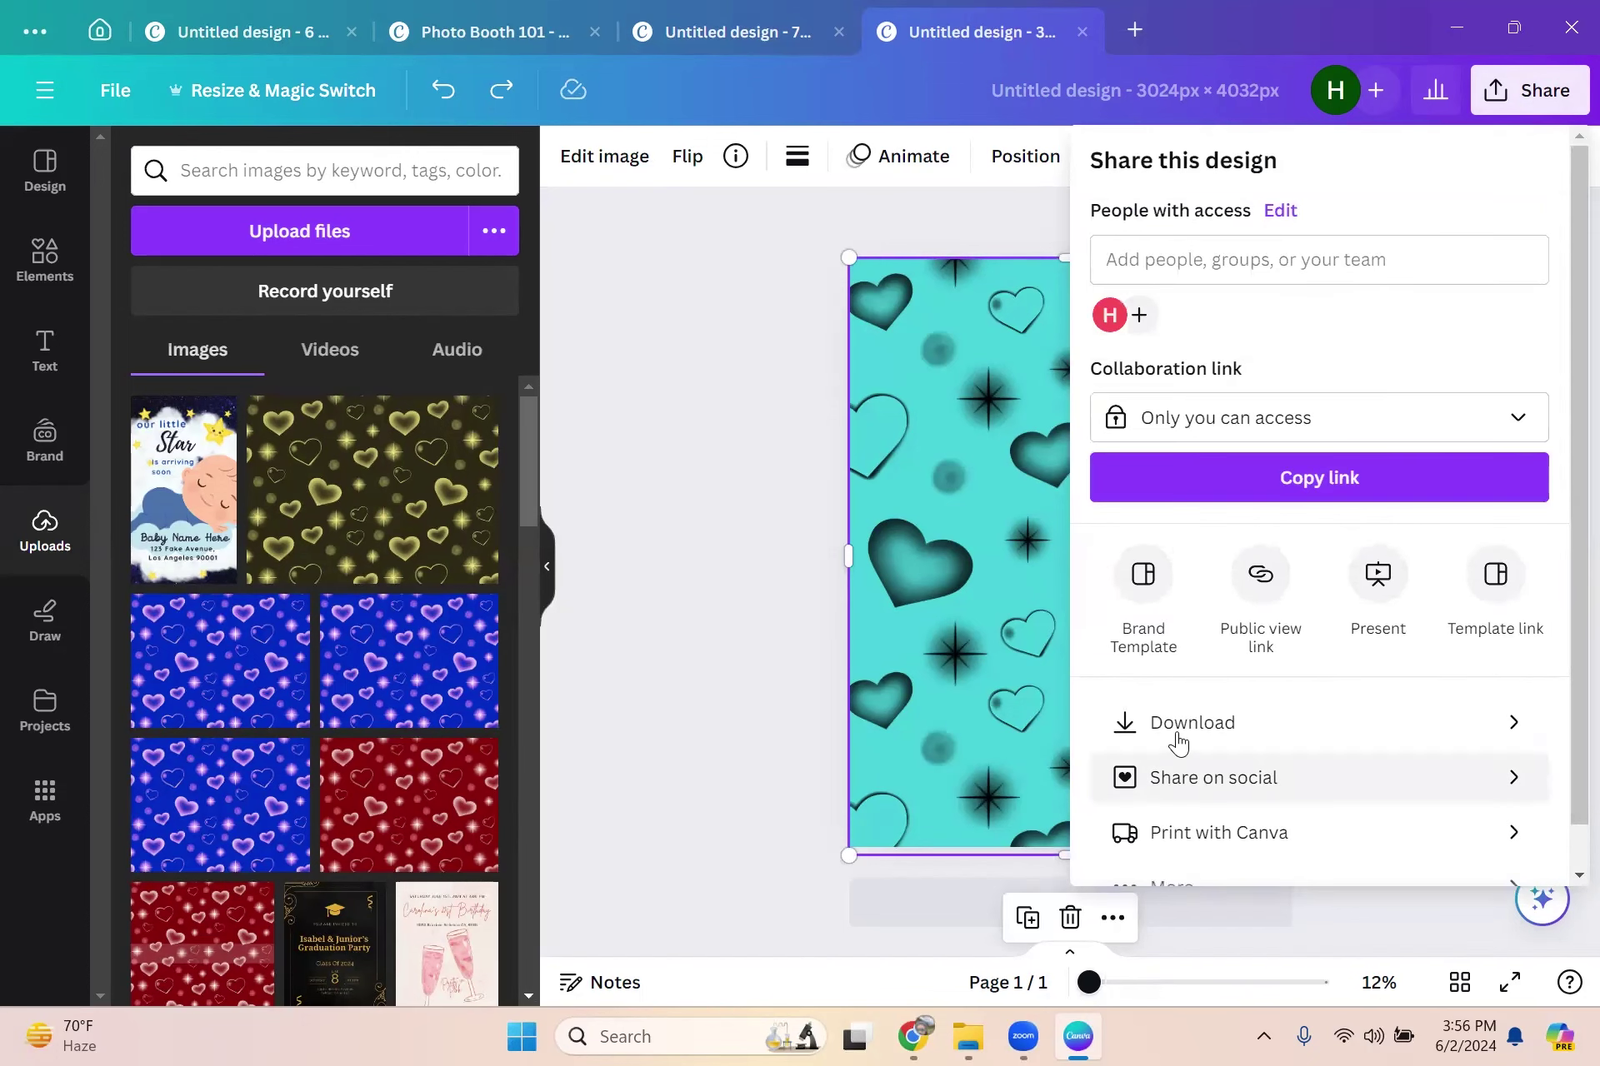
click(1178, 725)
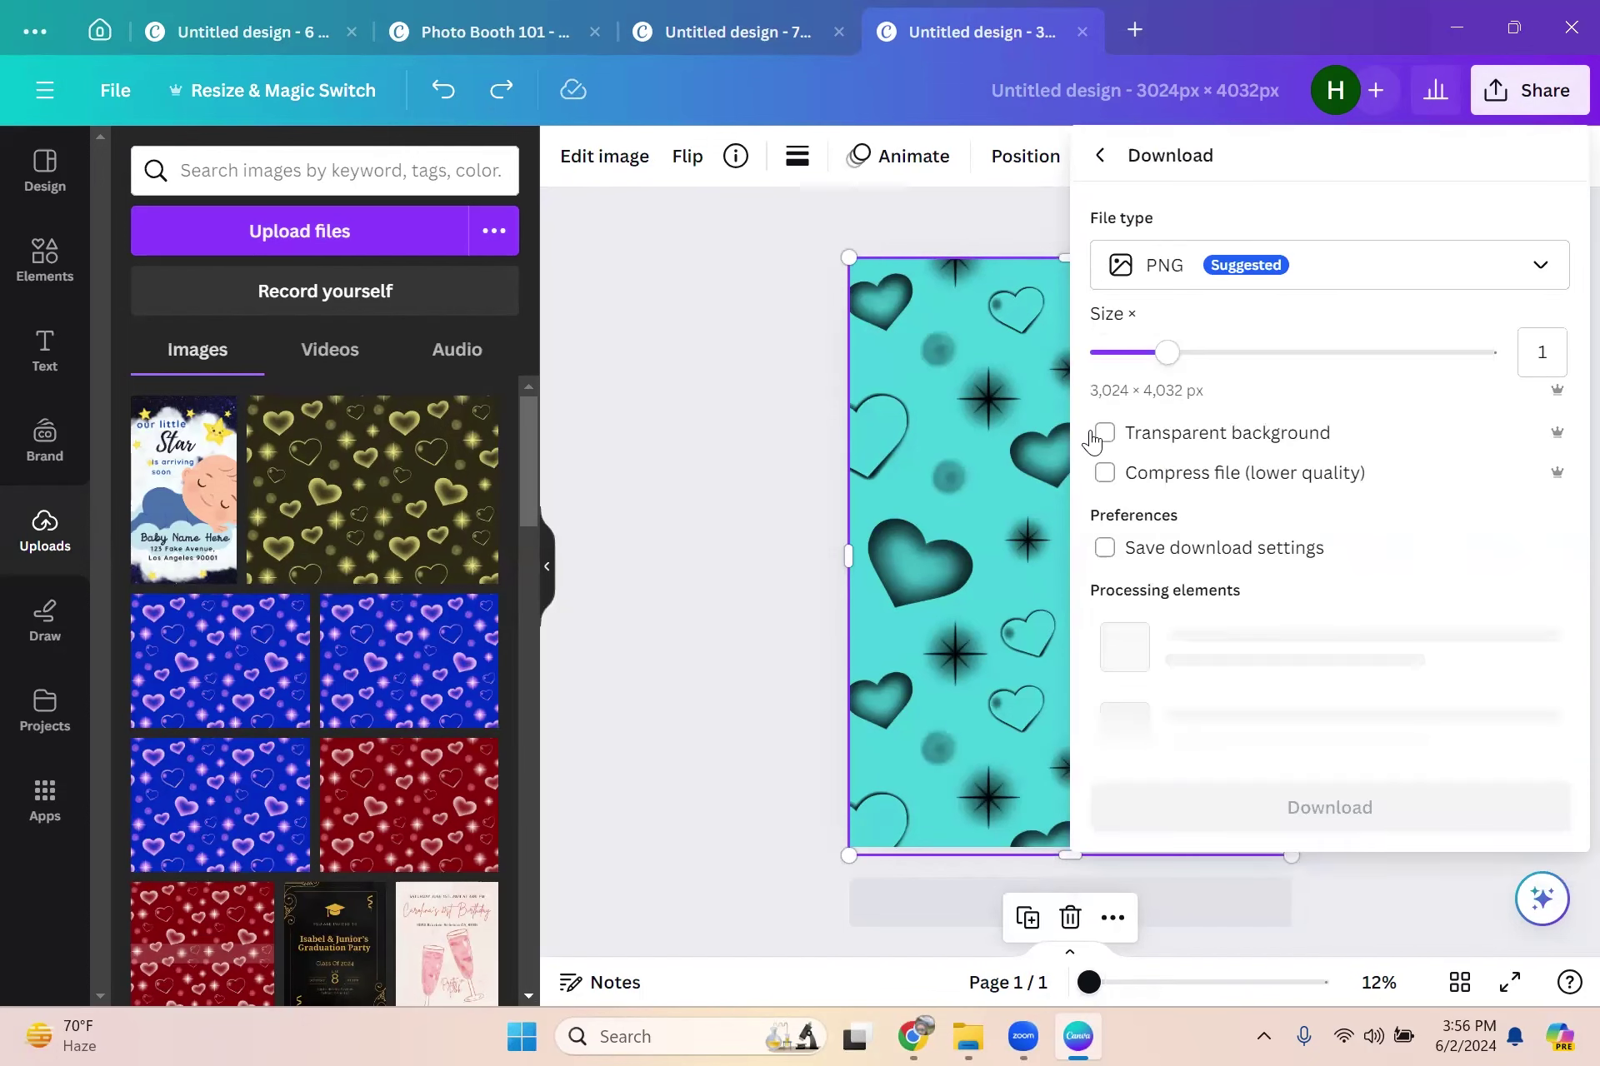
click(1101, 433)
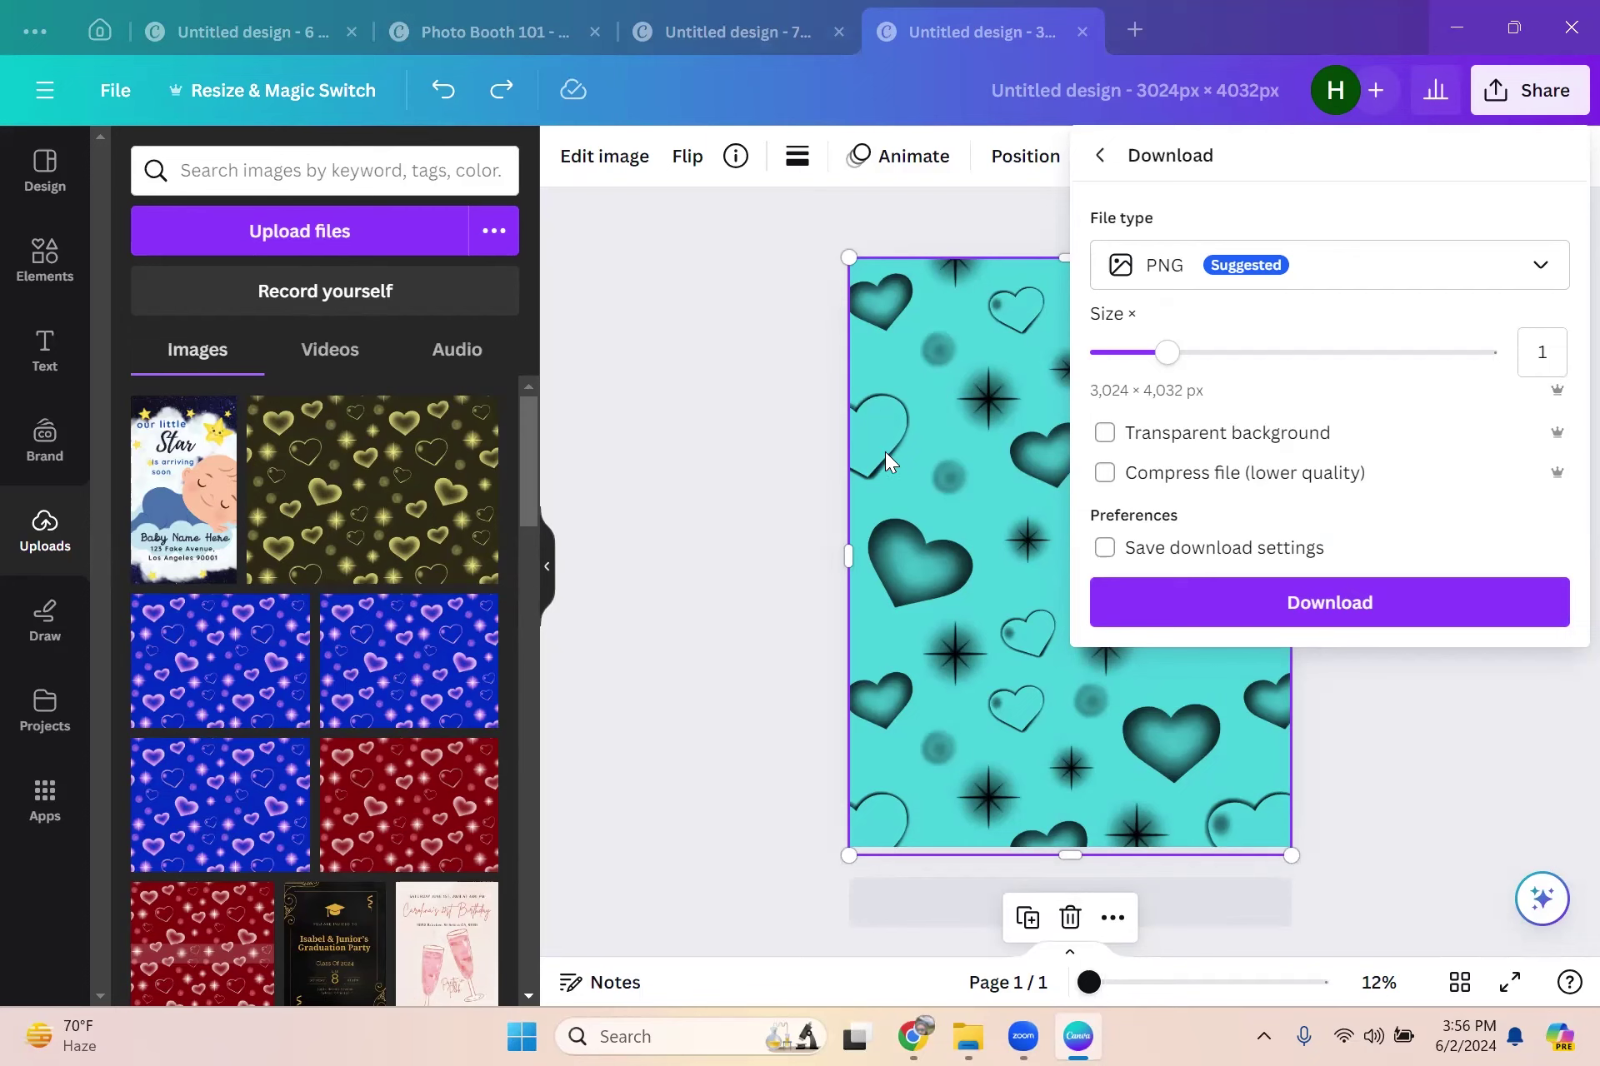
click(721, 394)
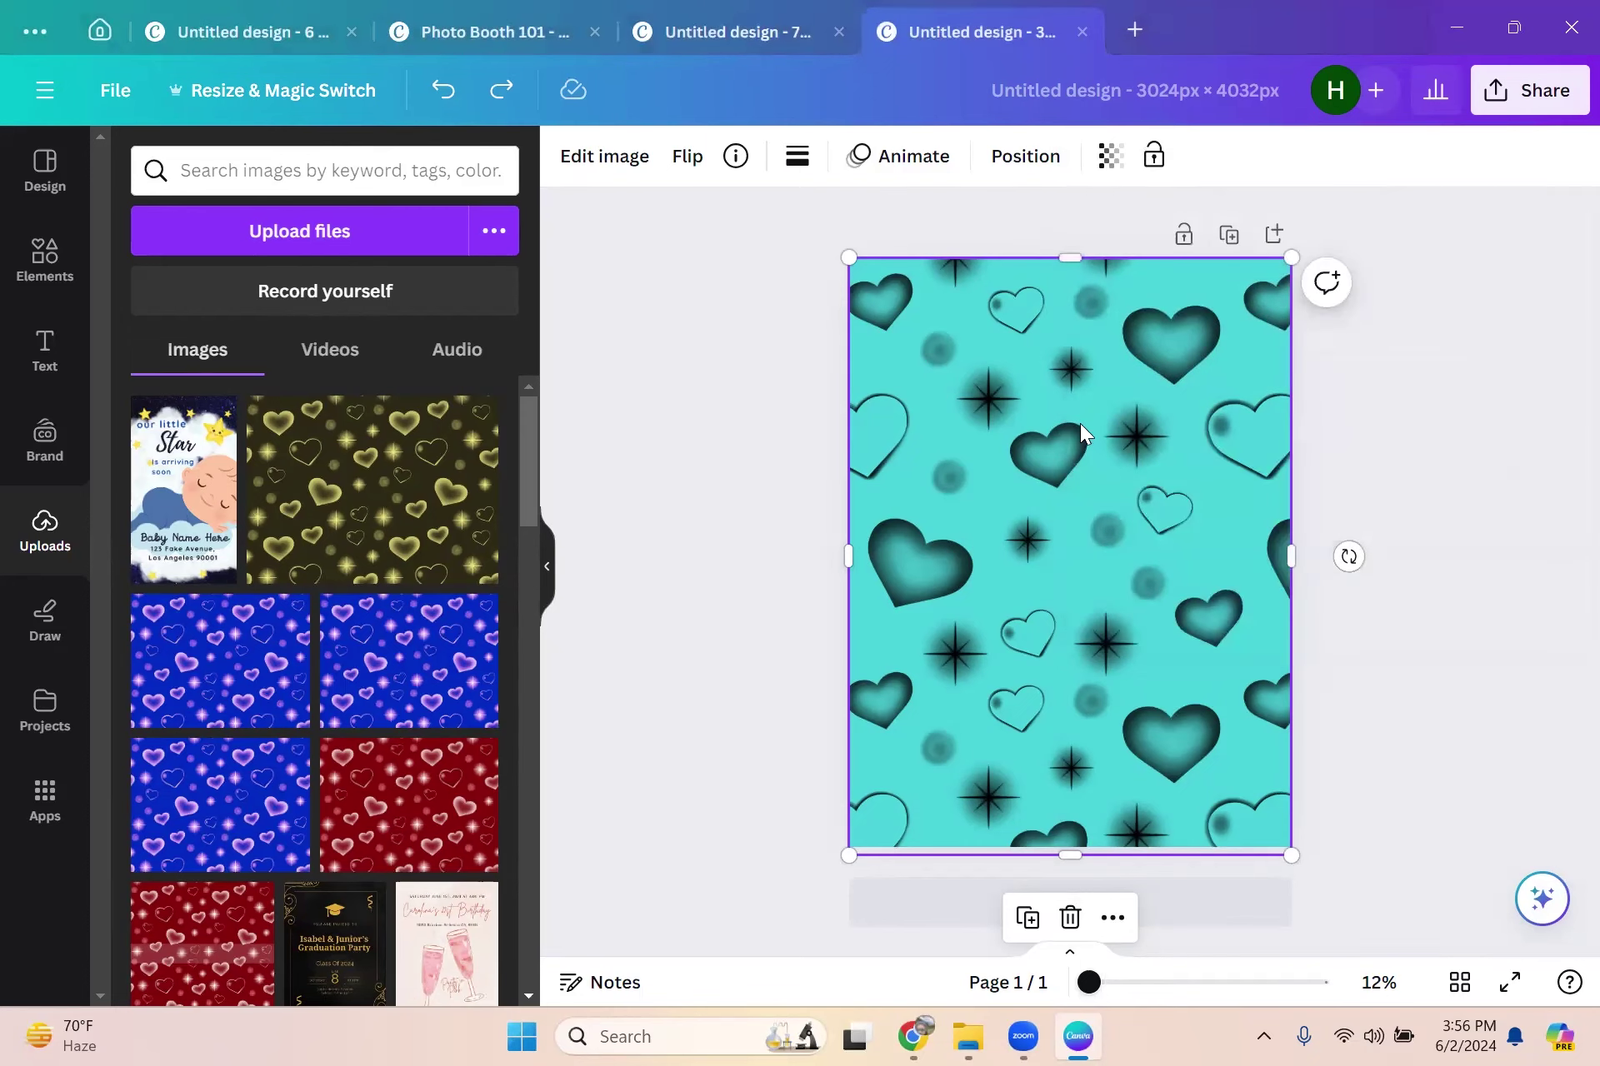
click(1070, 917)
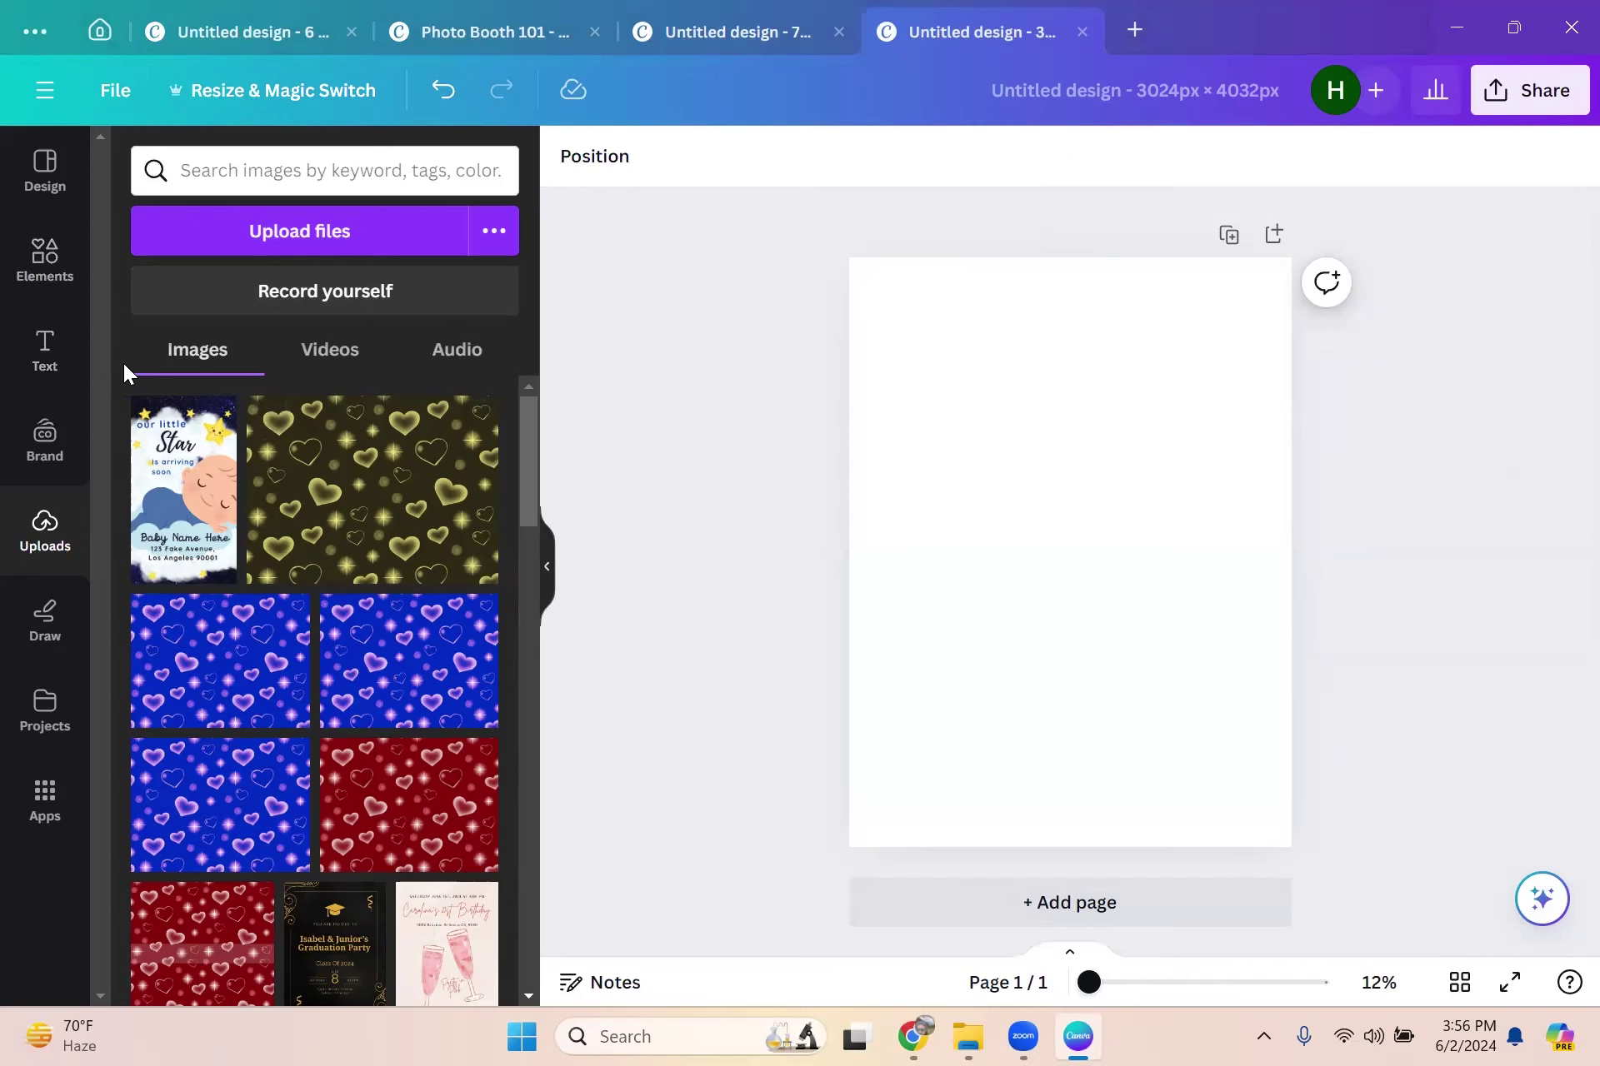
Step: Search the templates for beach and apply the minimalist blue beach Welcome summer flyer to the empty page
click(10, 143)
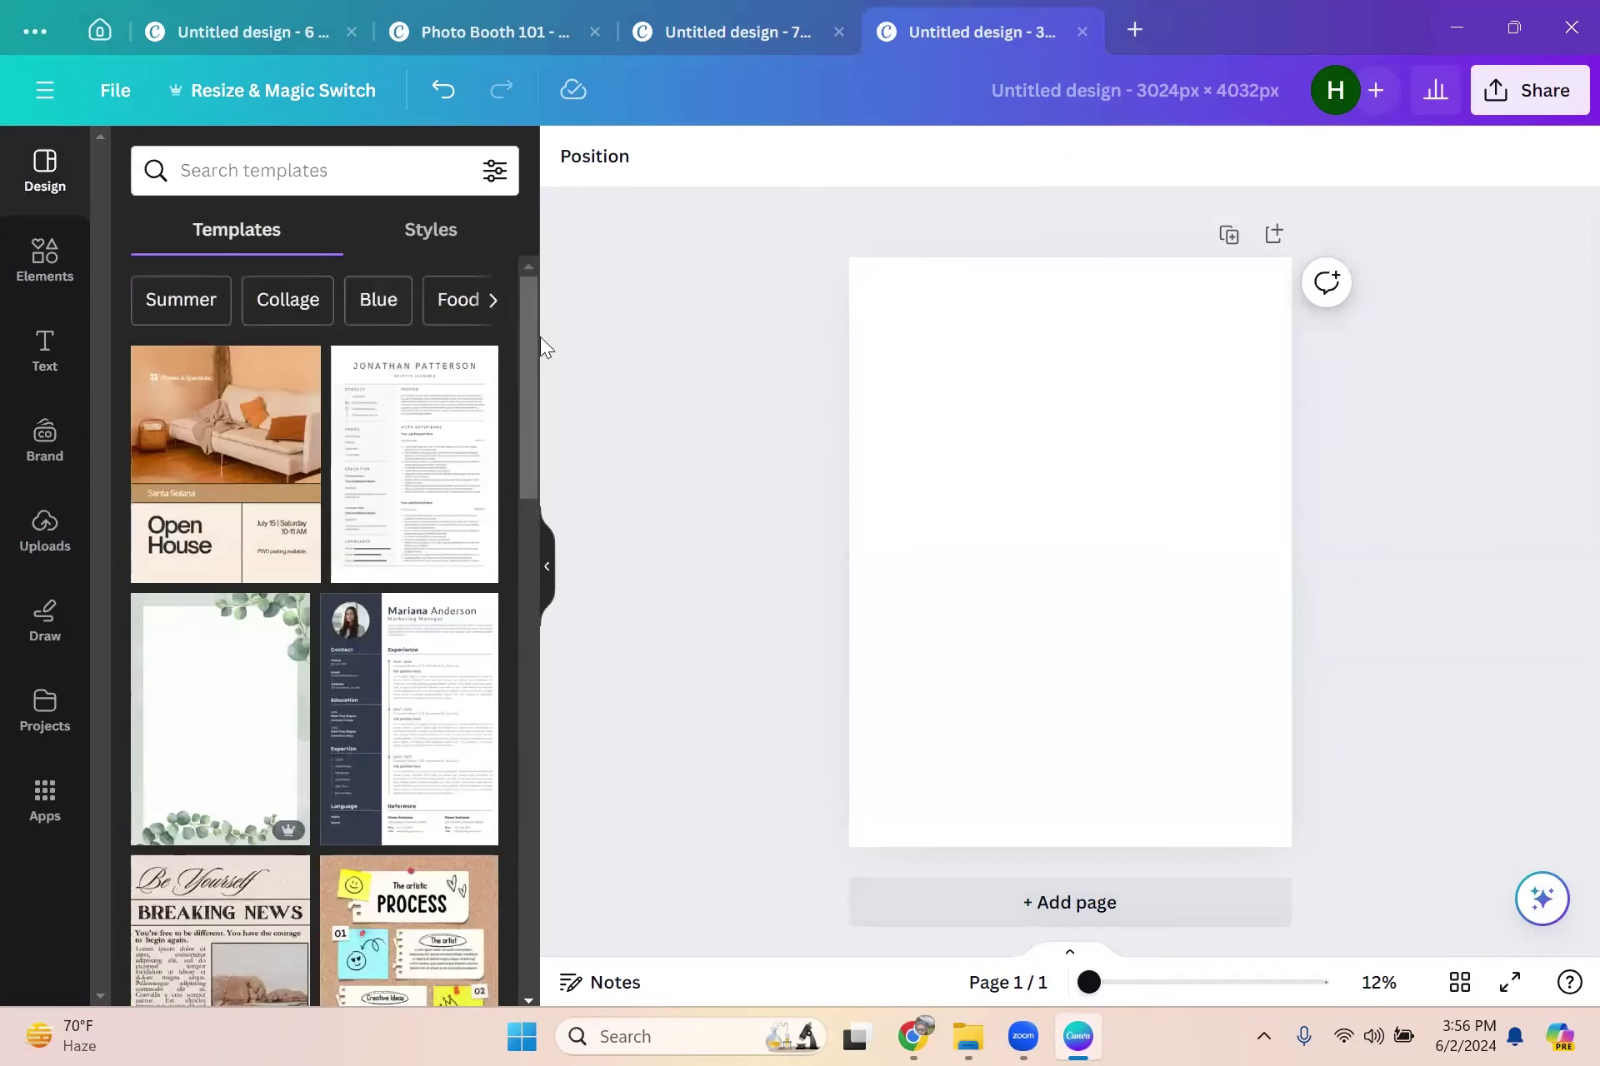
click(290, 181)
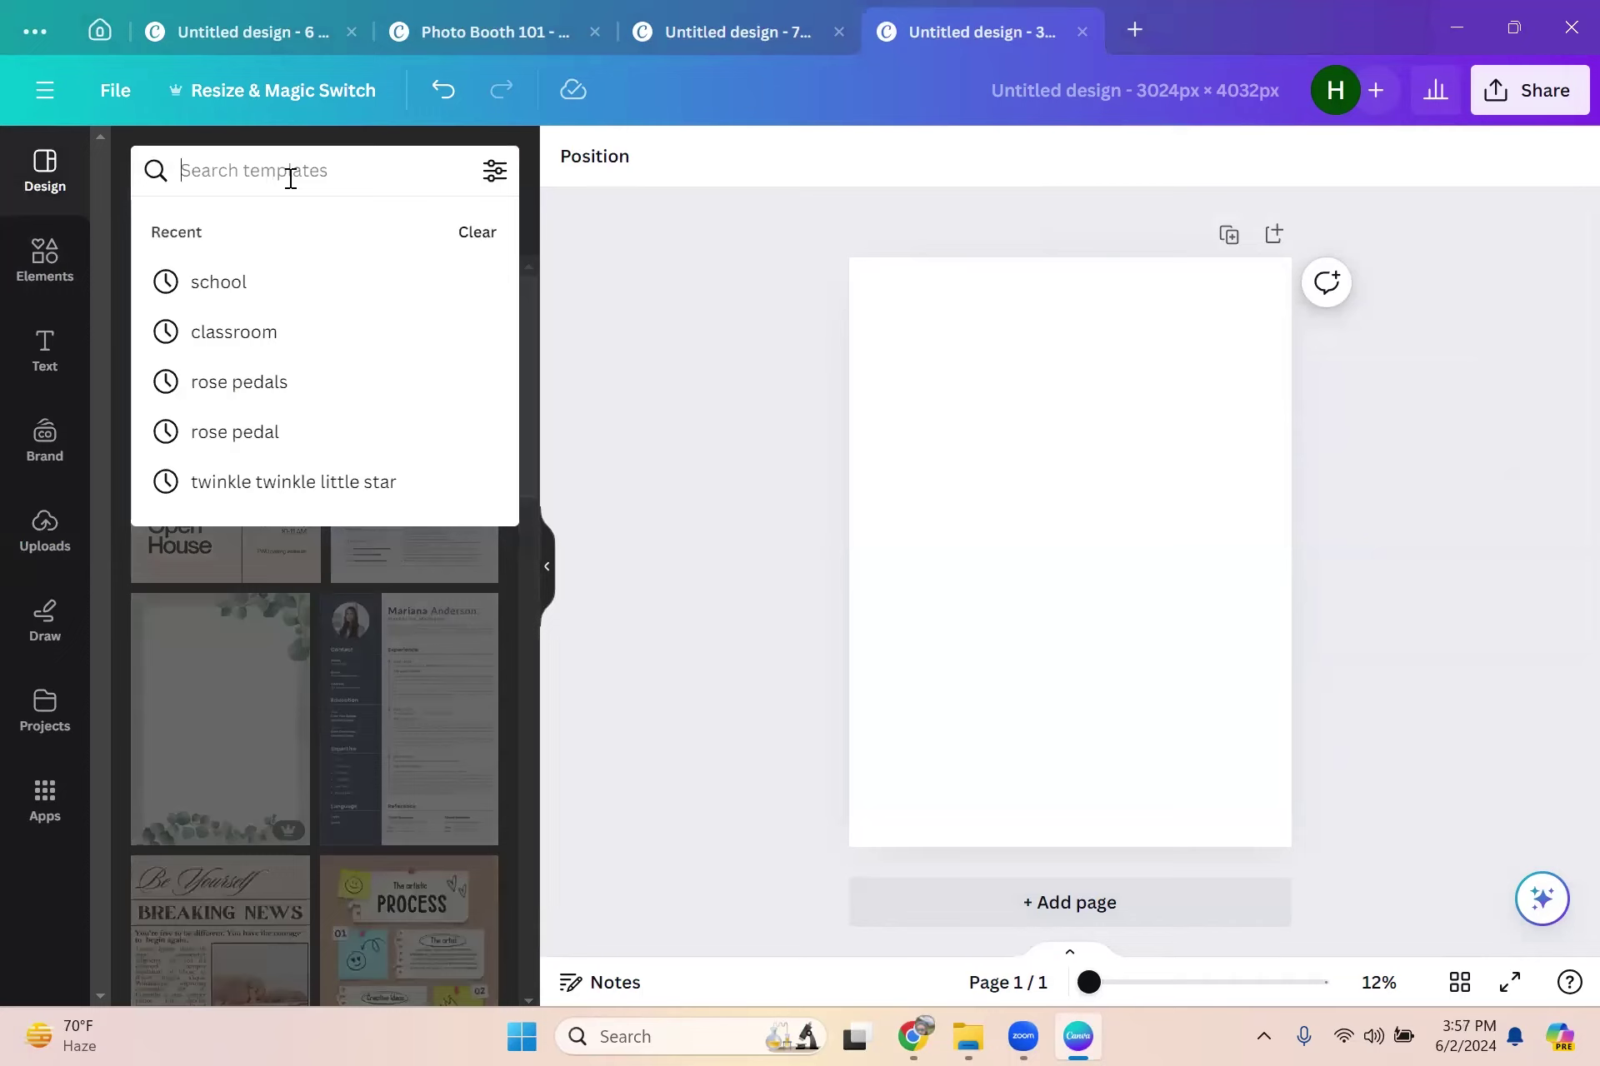
text(beach)
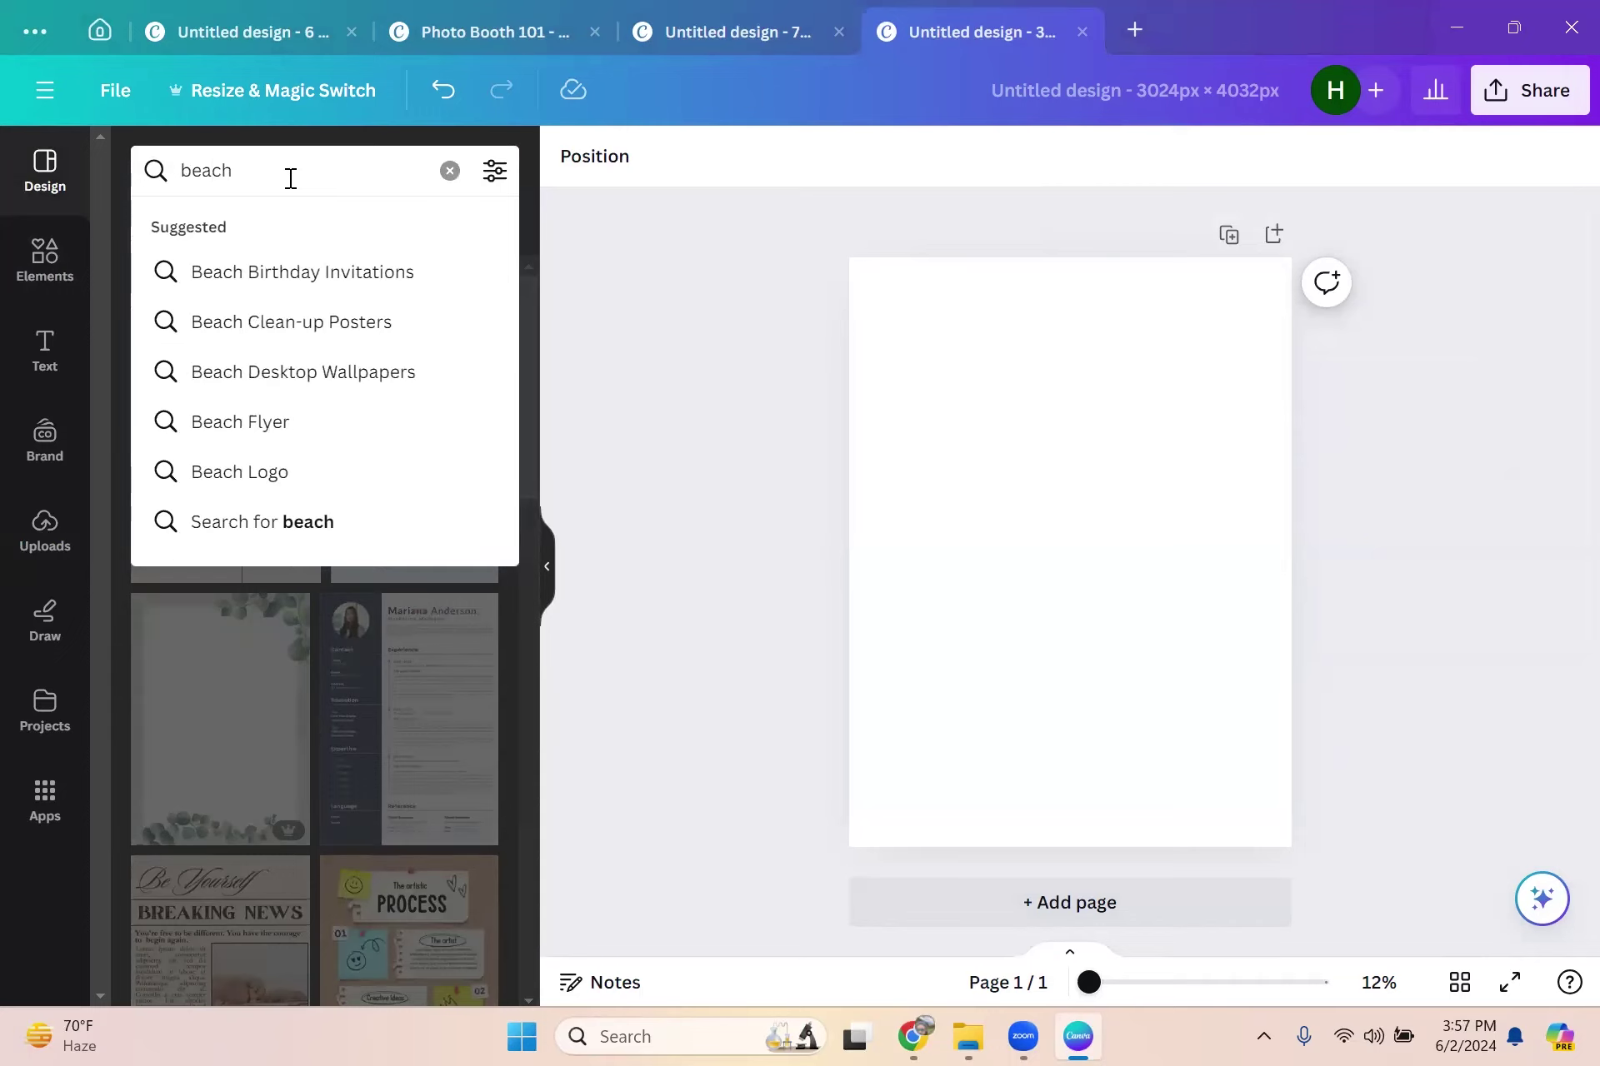
key(Return)
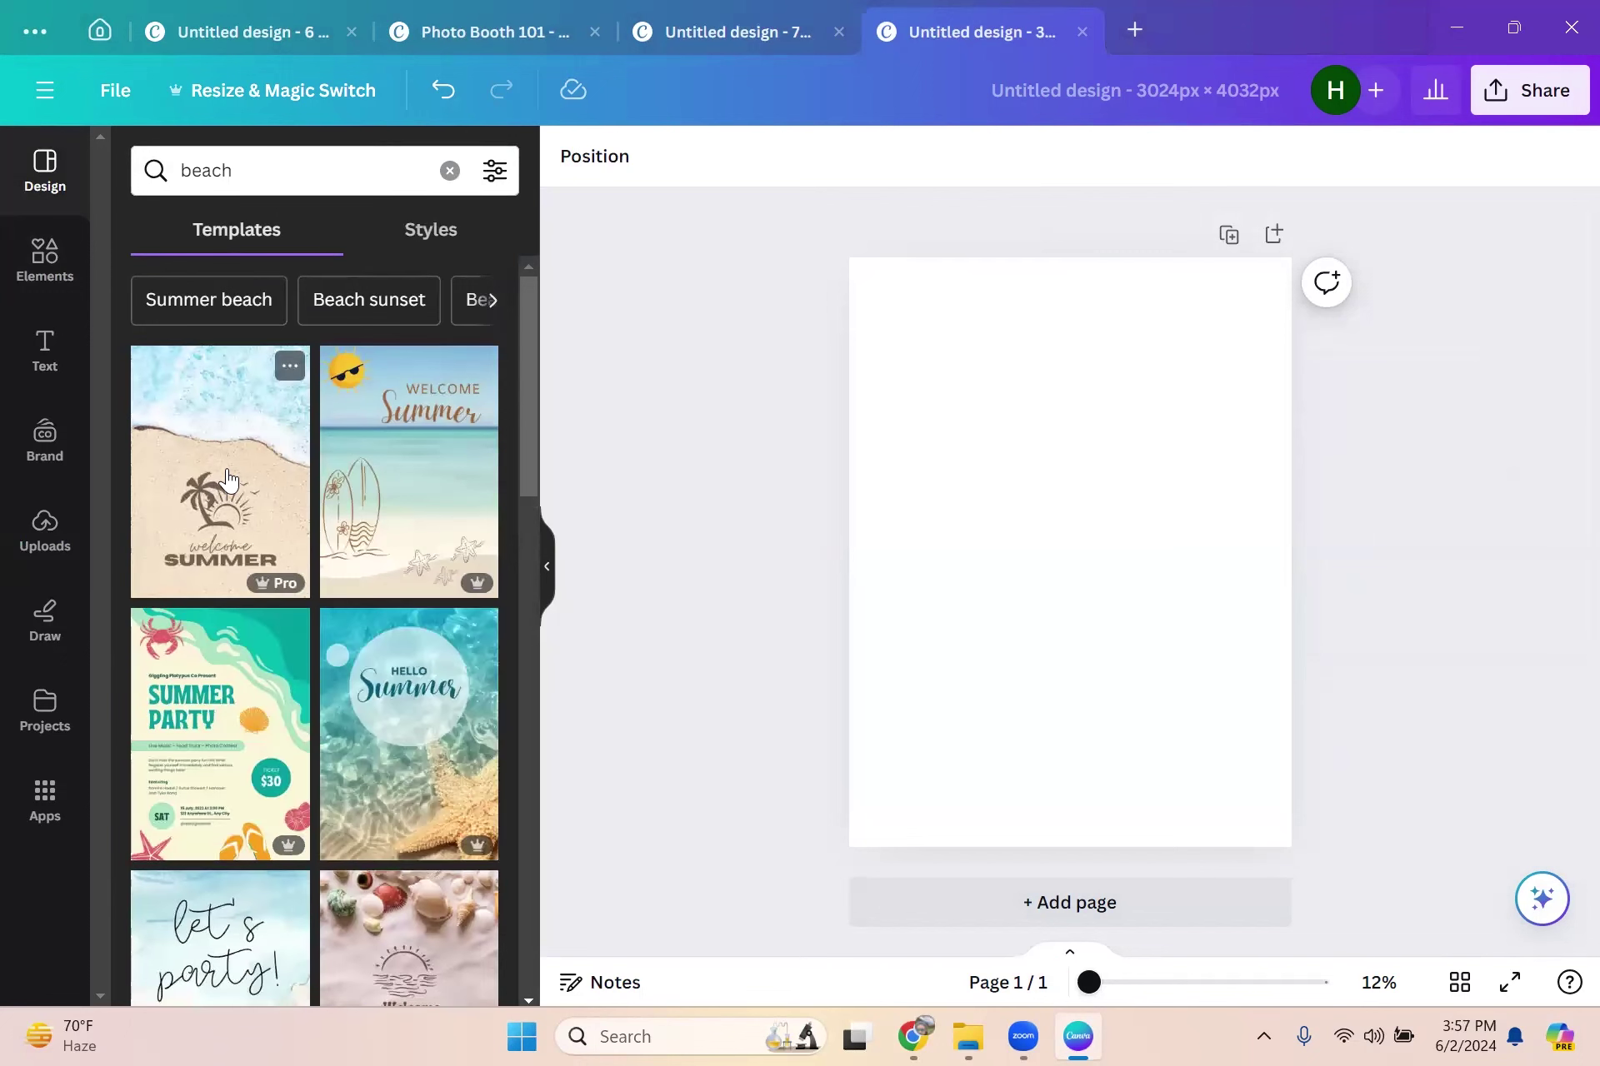
scroll(227, 480, down, 7)
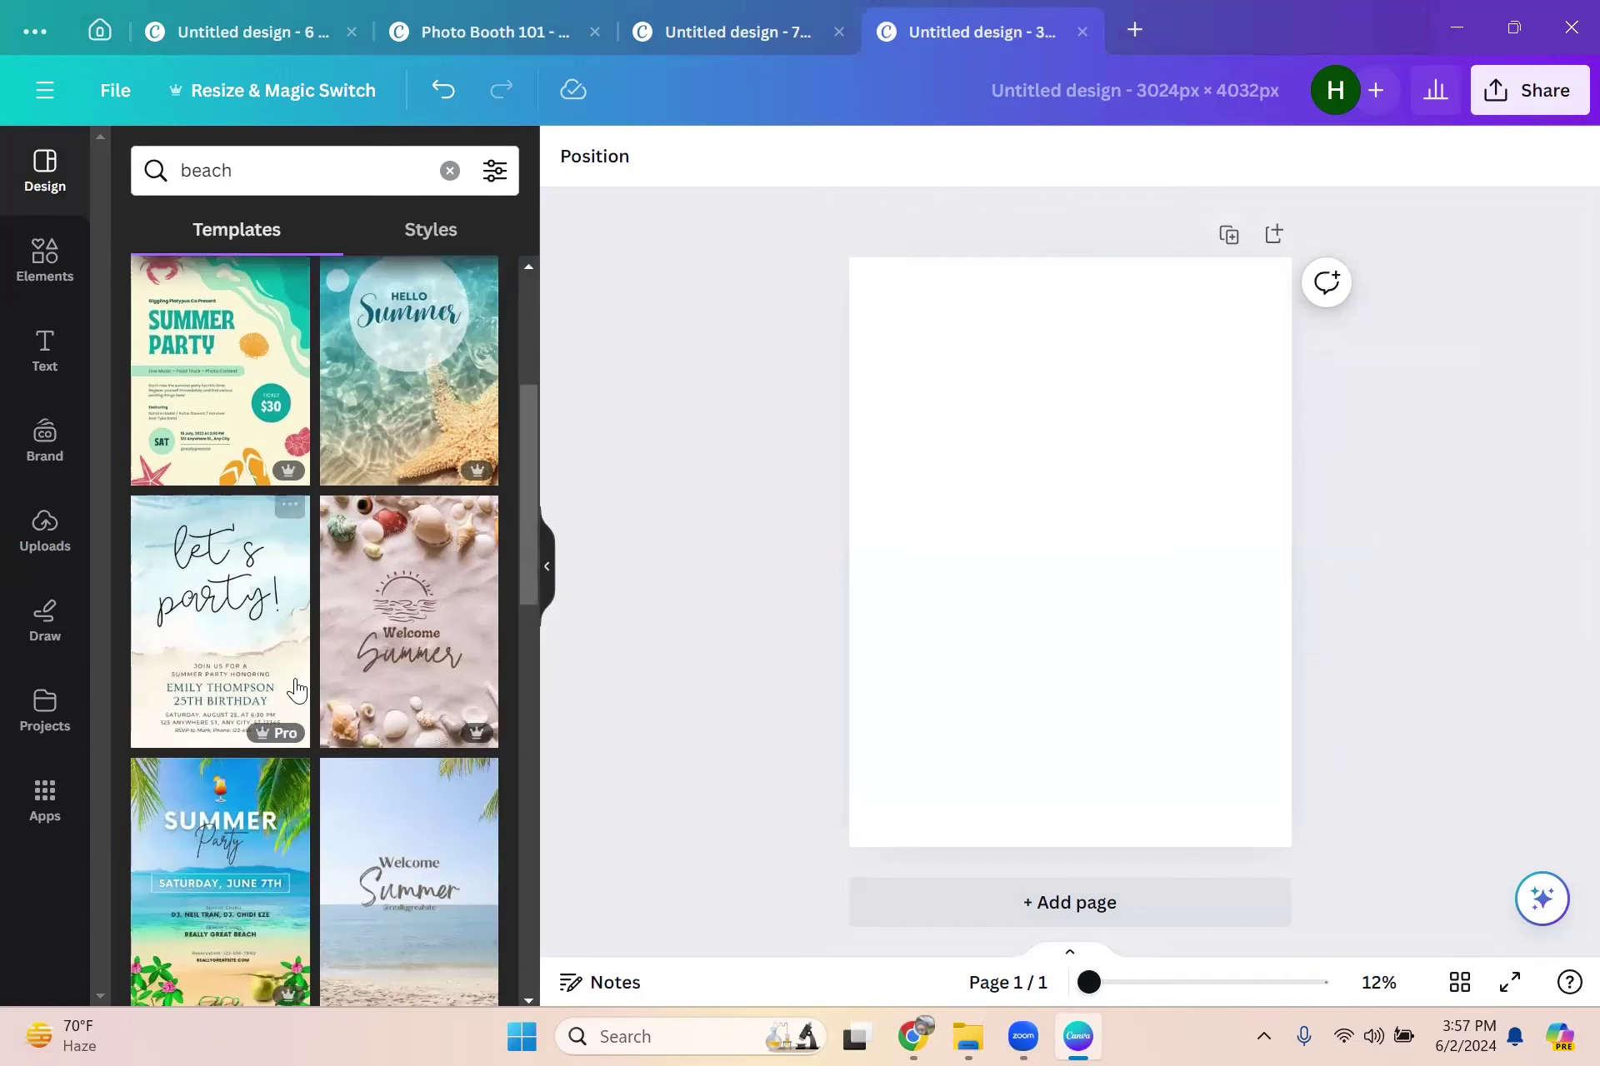
click(404, 658)
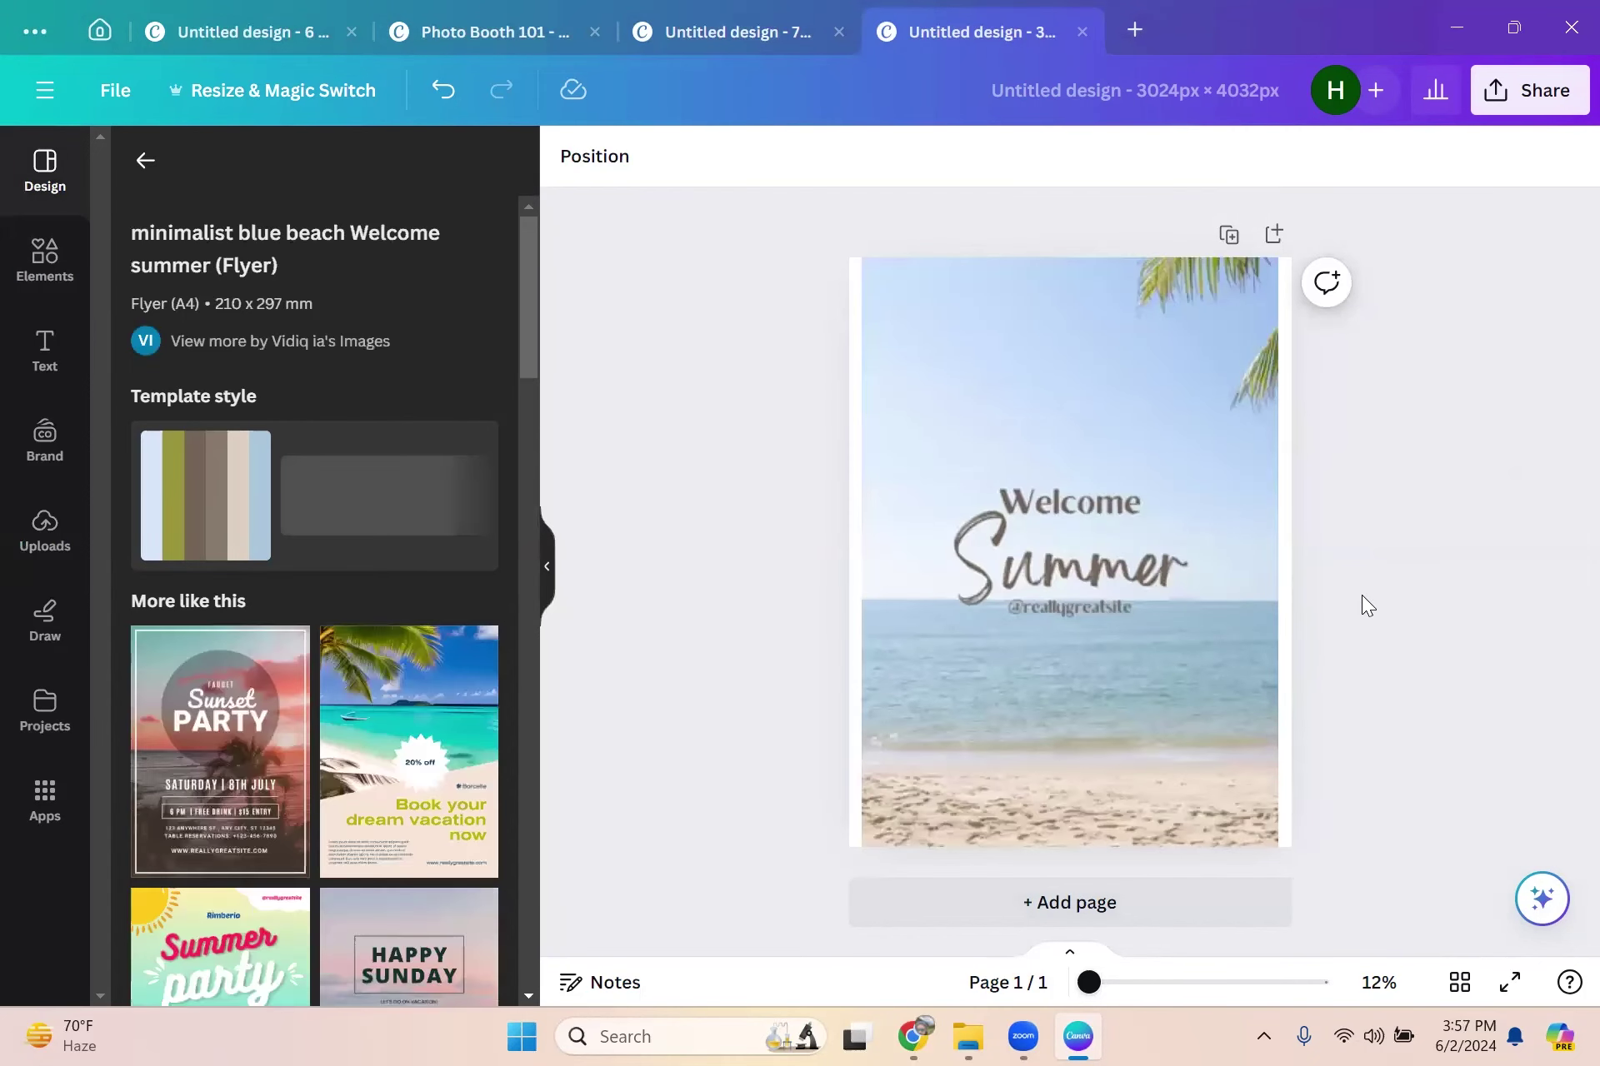
click(1480, 540)
key(Delete)
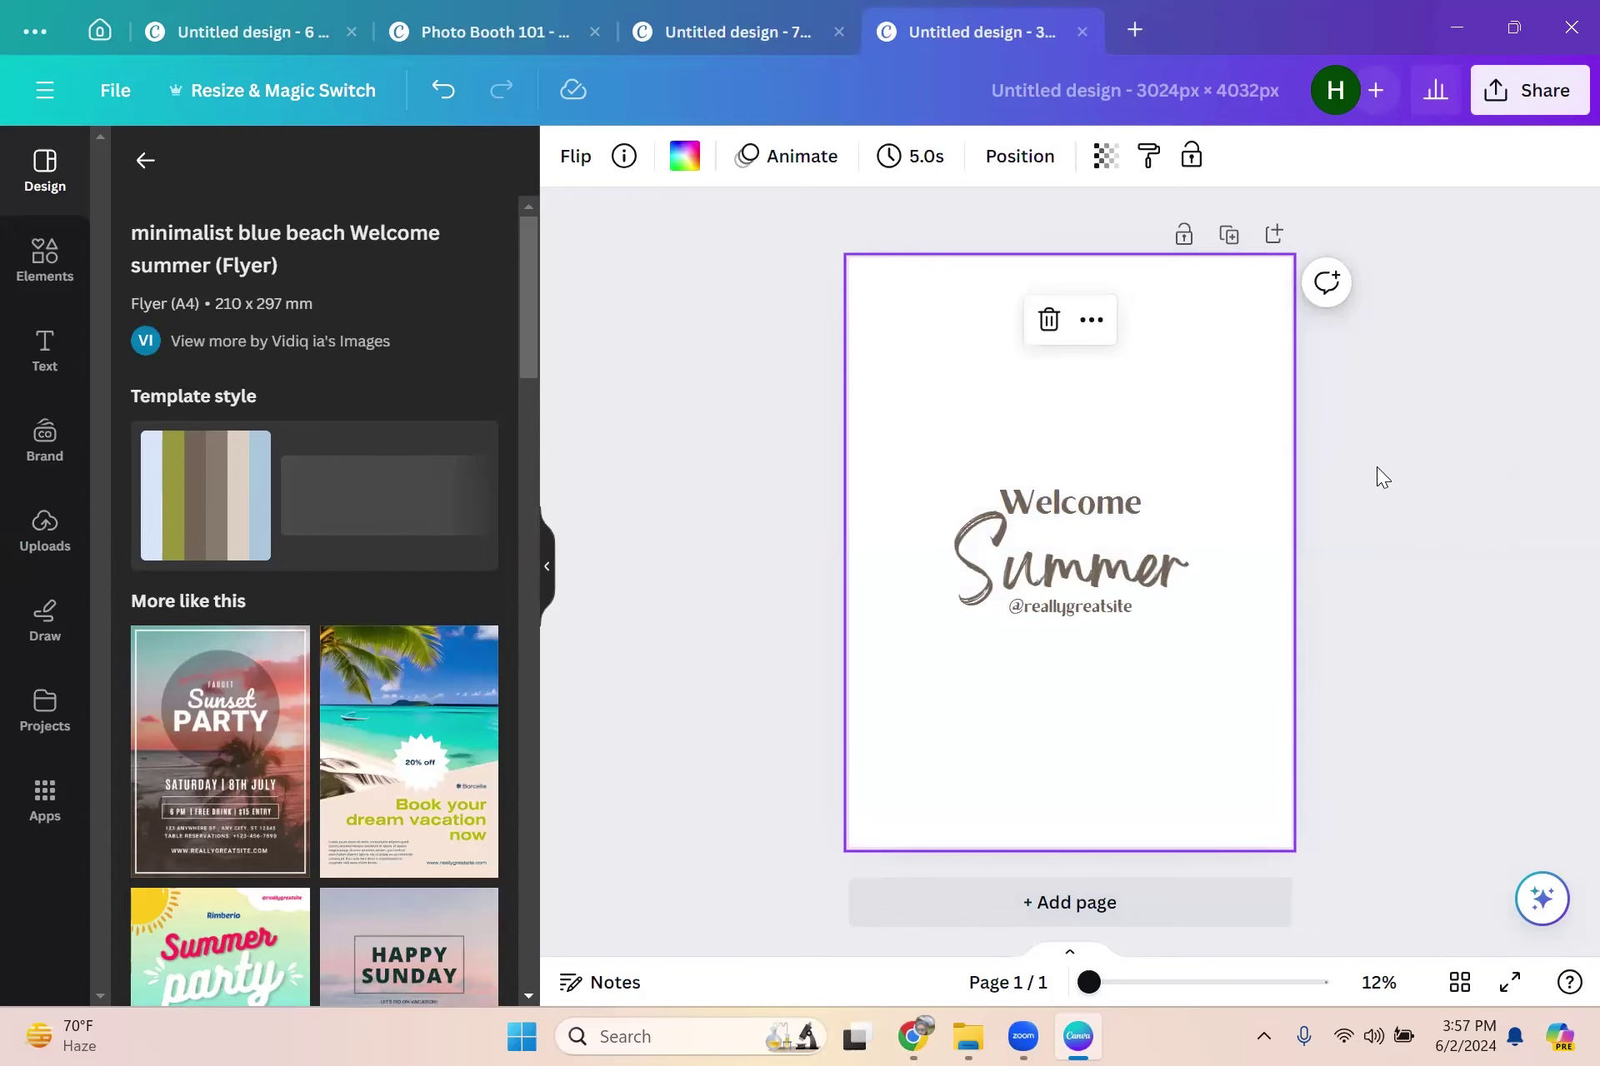
key(ctrl+z)
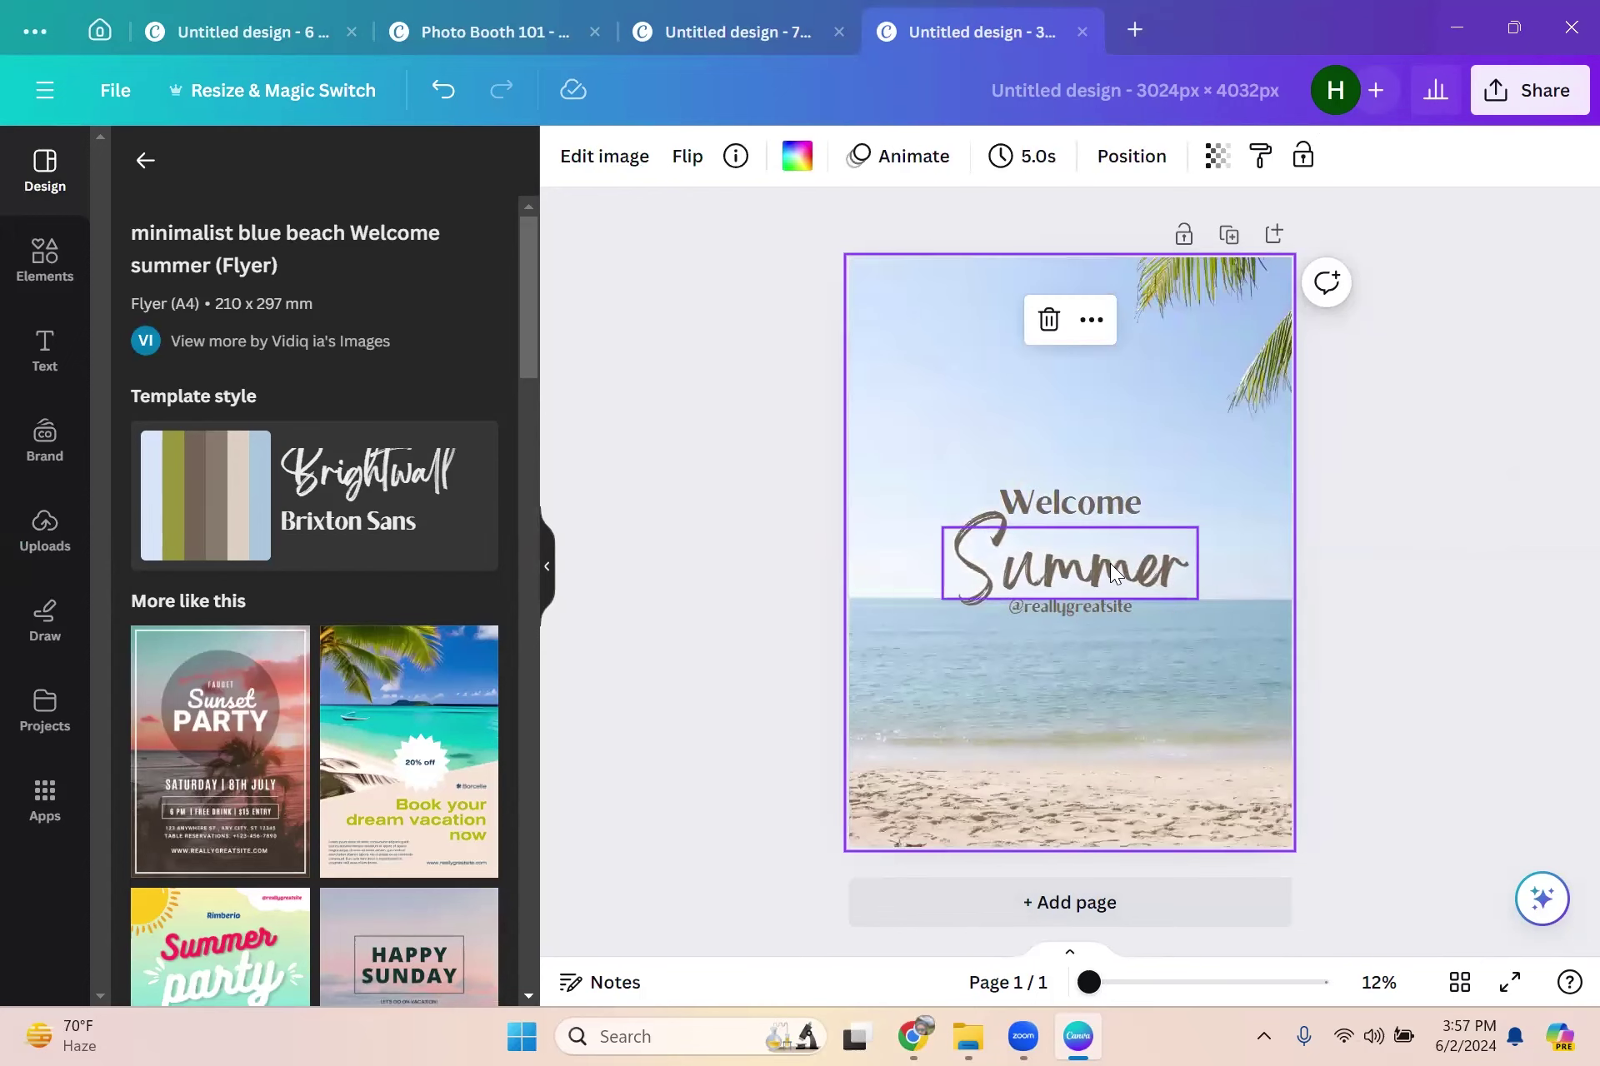
click(1094, 546)
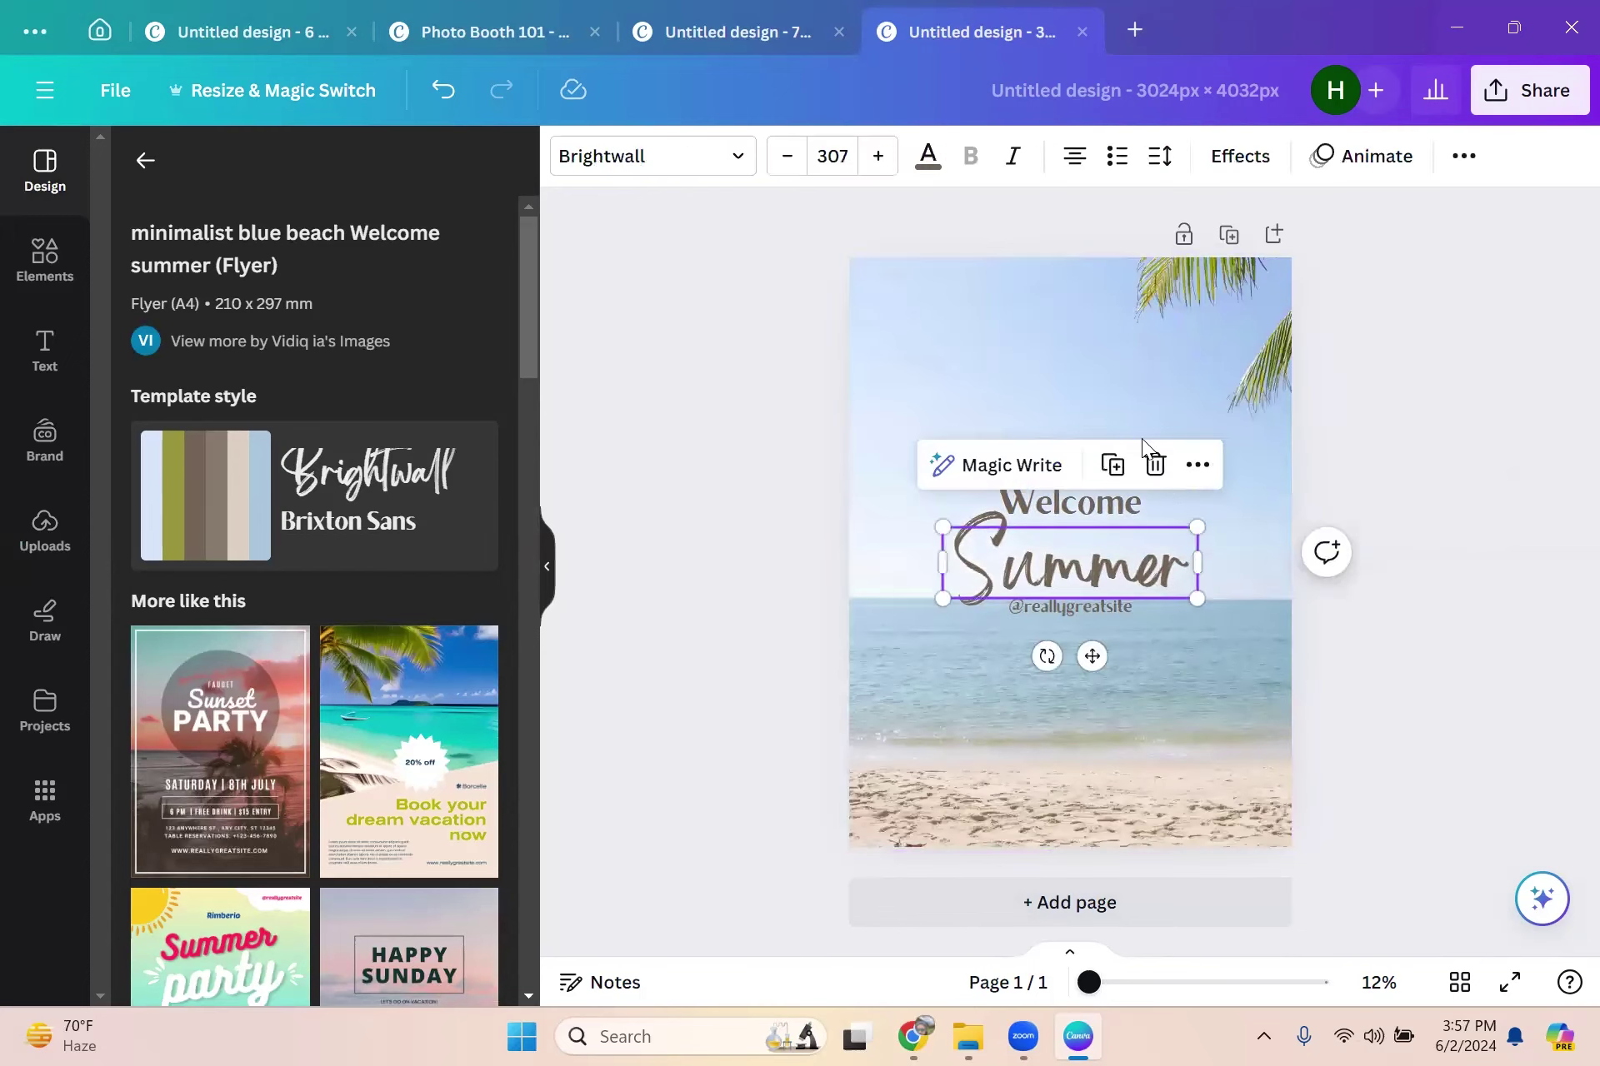
click(1133, 500)
click(1092, 503)
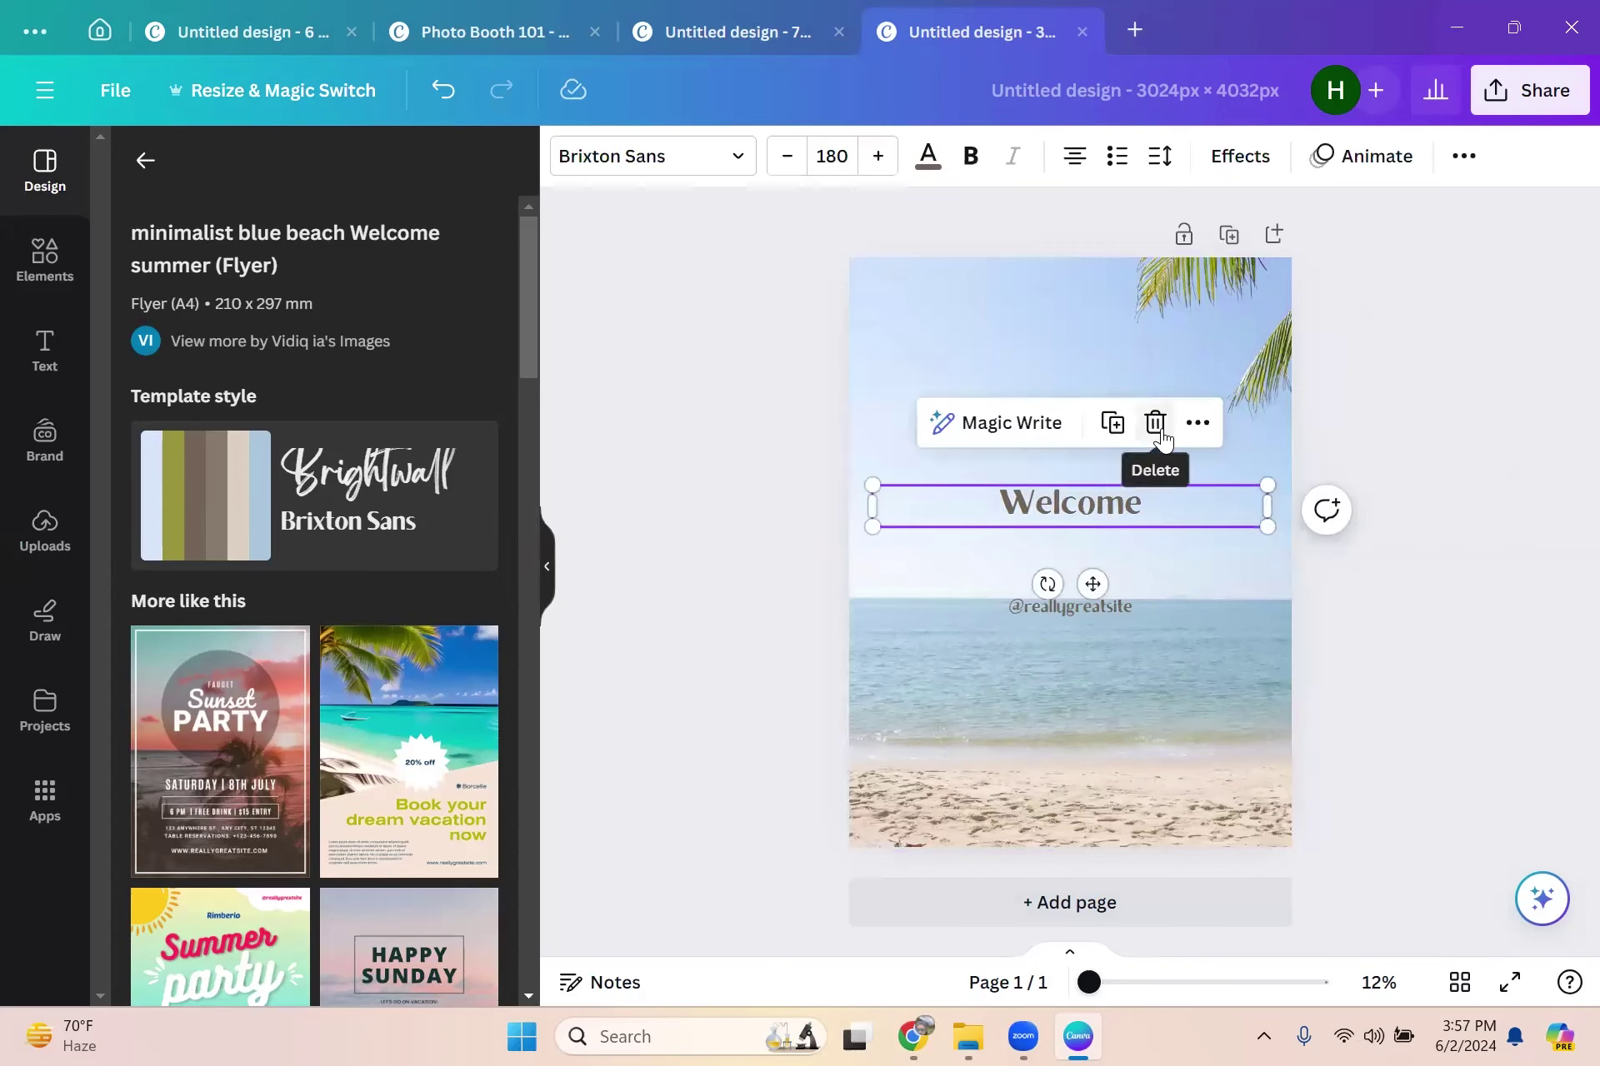
click(1155, 424)
click(1045, 608)
click(1151, 540)
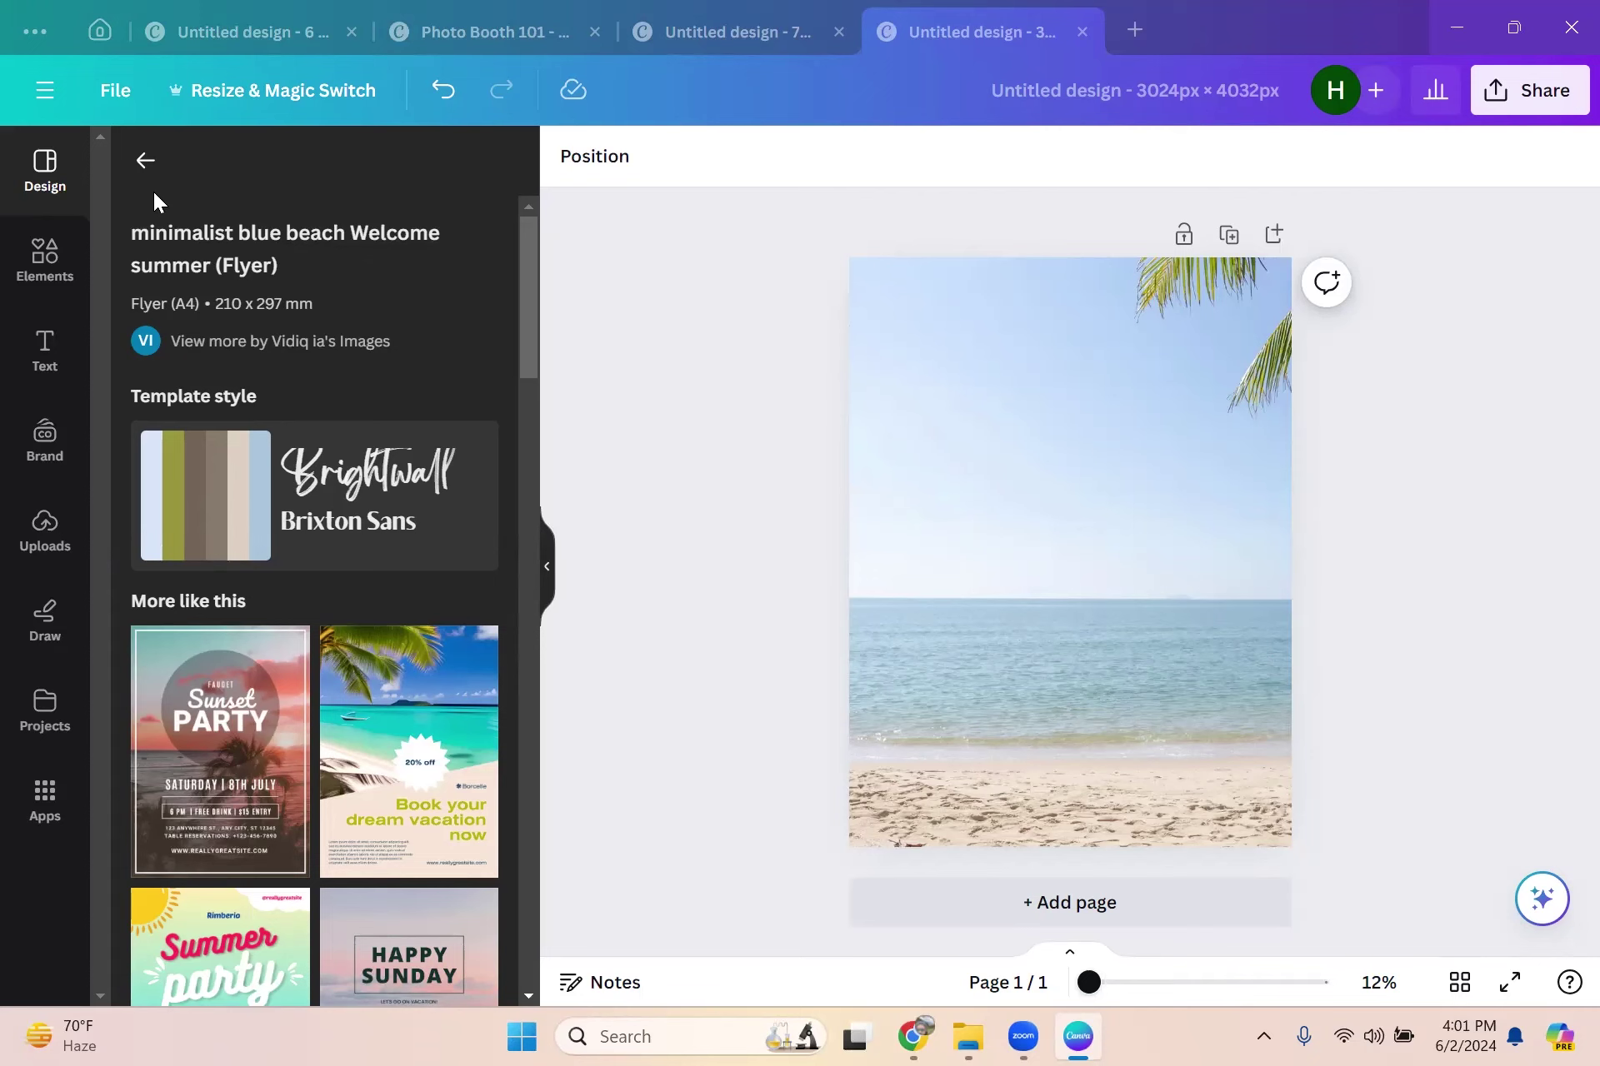
Step: Close the 3024 × 4032 px, 720 × 960 px and Photo Booth 101 designs, leaving the untitled 6 × 4 in design open
click(1087, 35)
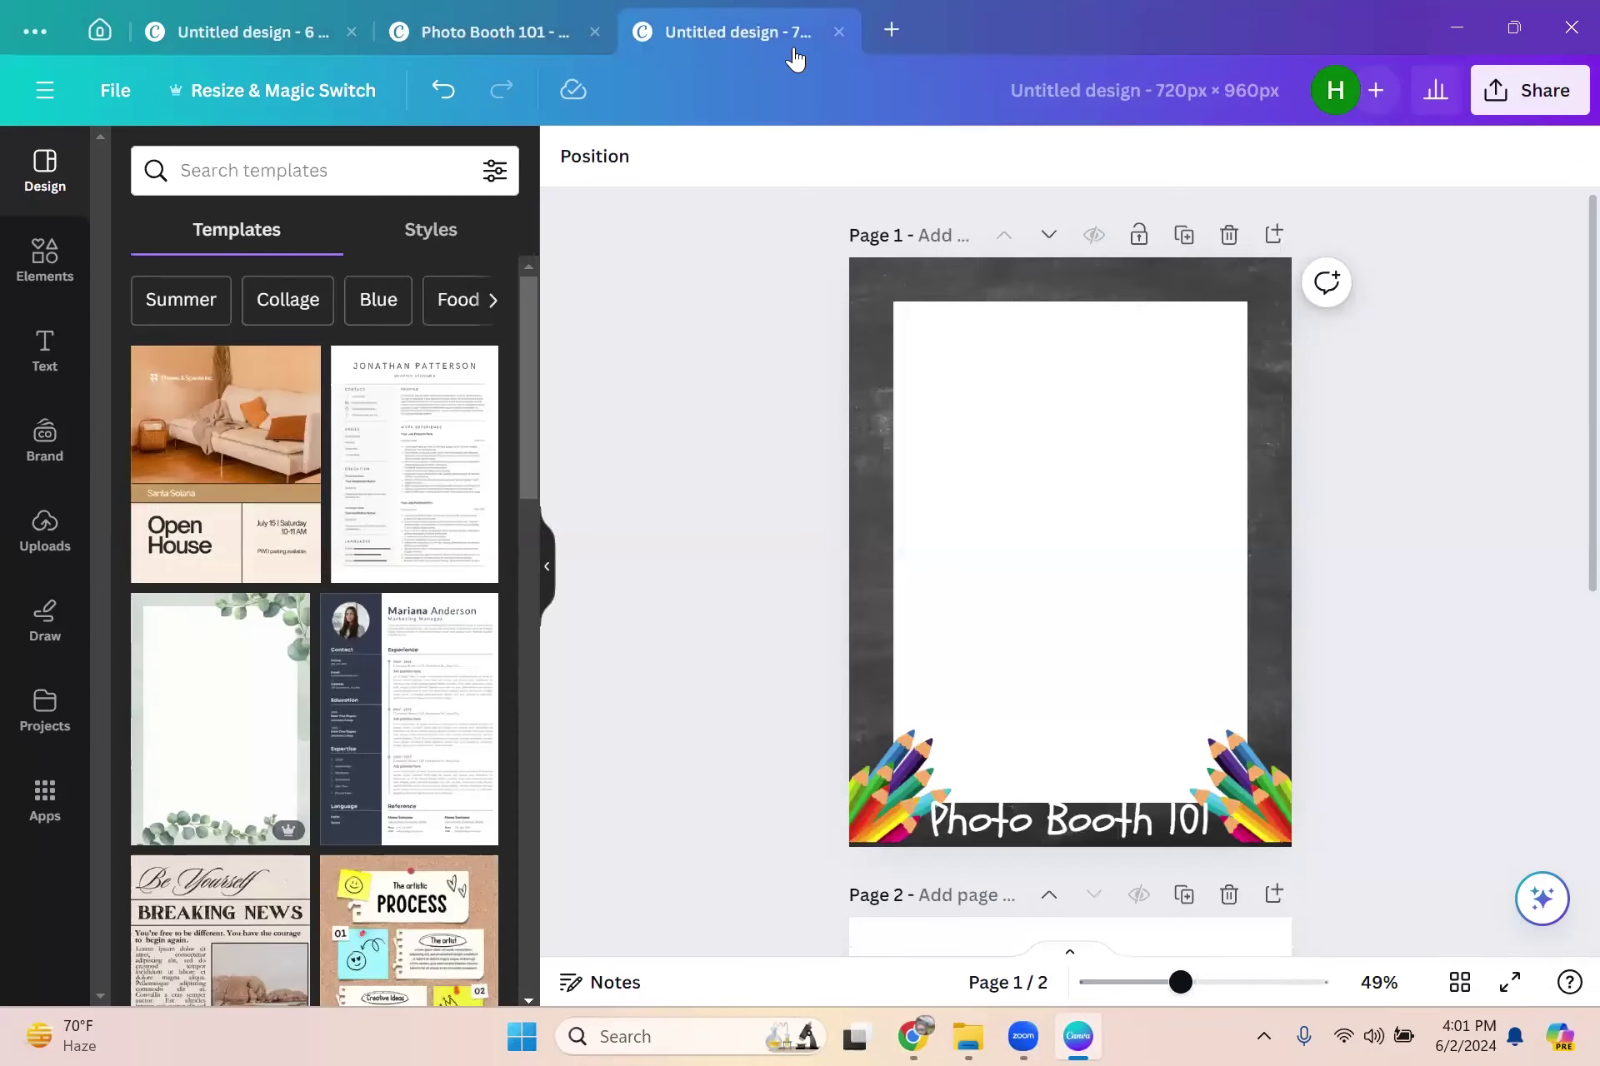
click(839, 32)
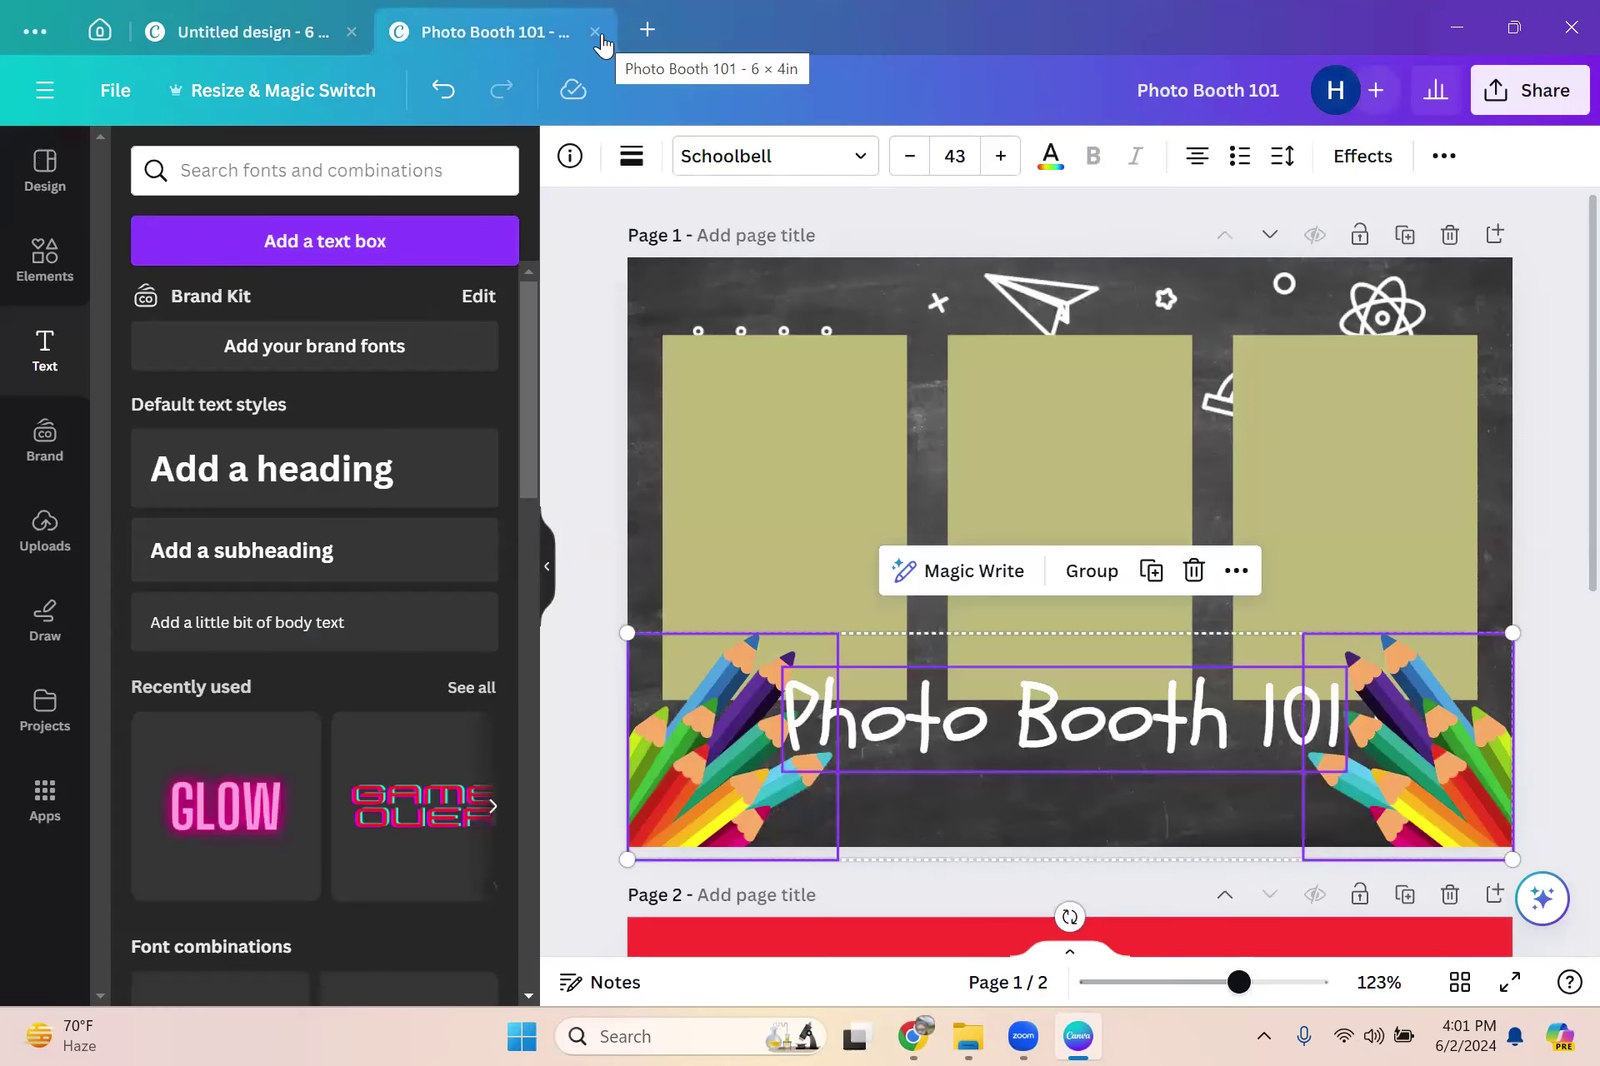
click(595, 31)
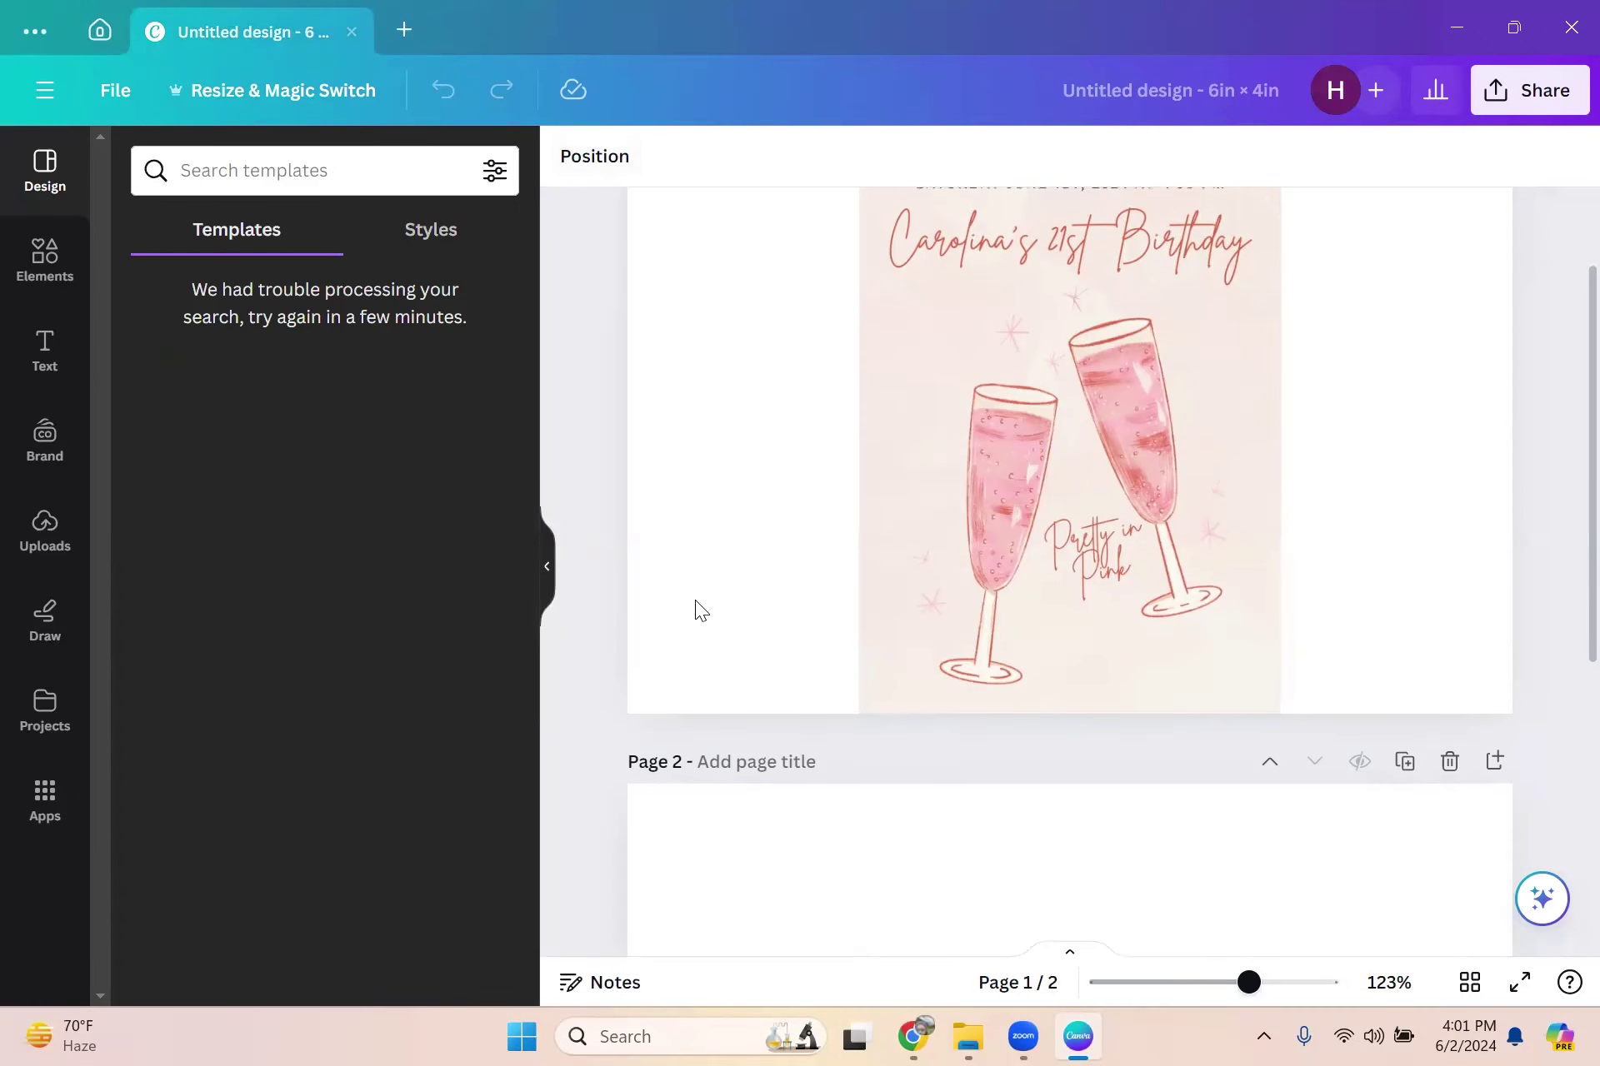
Step: Select the 21st birthday invitation image on page 1 and open the Grab Text tool for it
scroll(695, 600, up, 2)
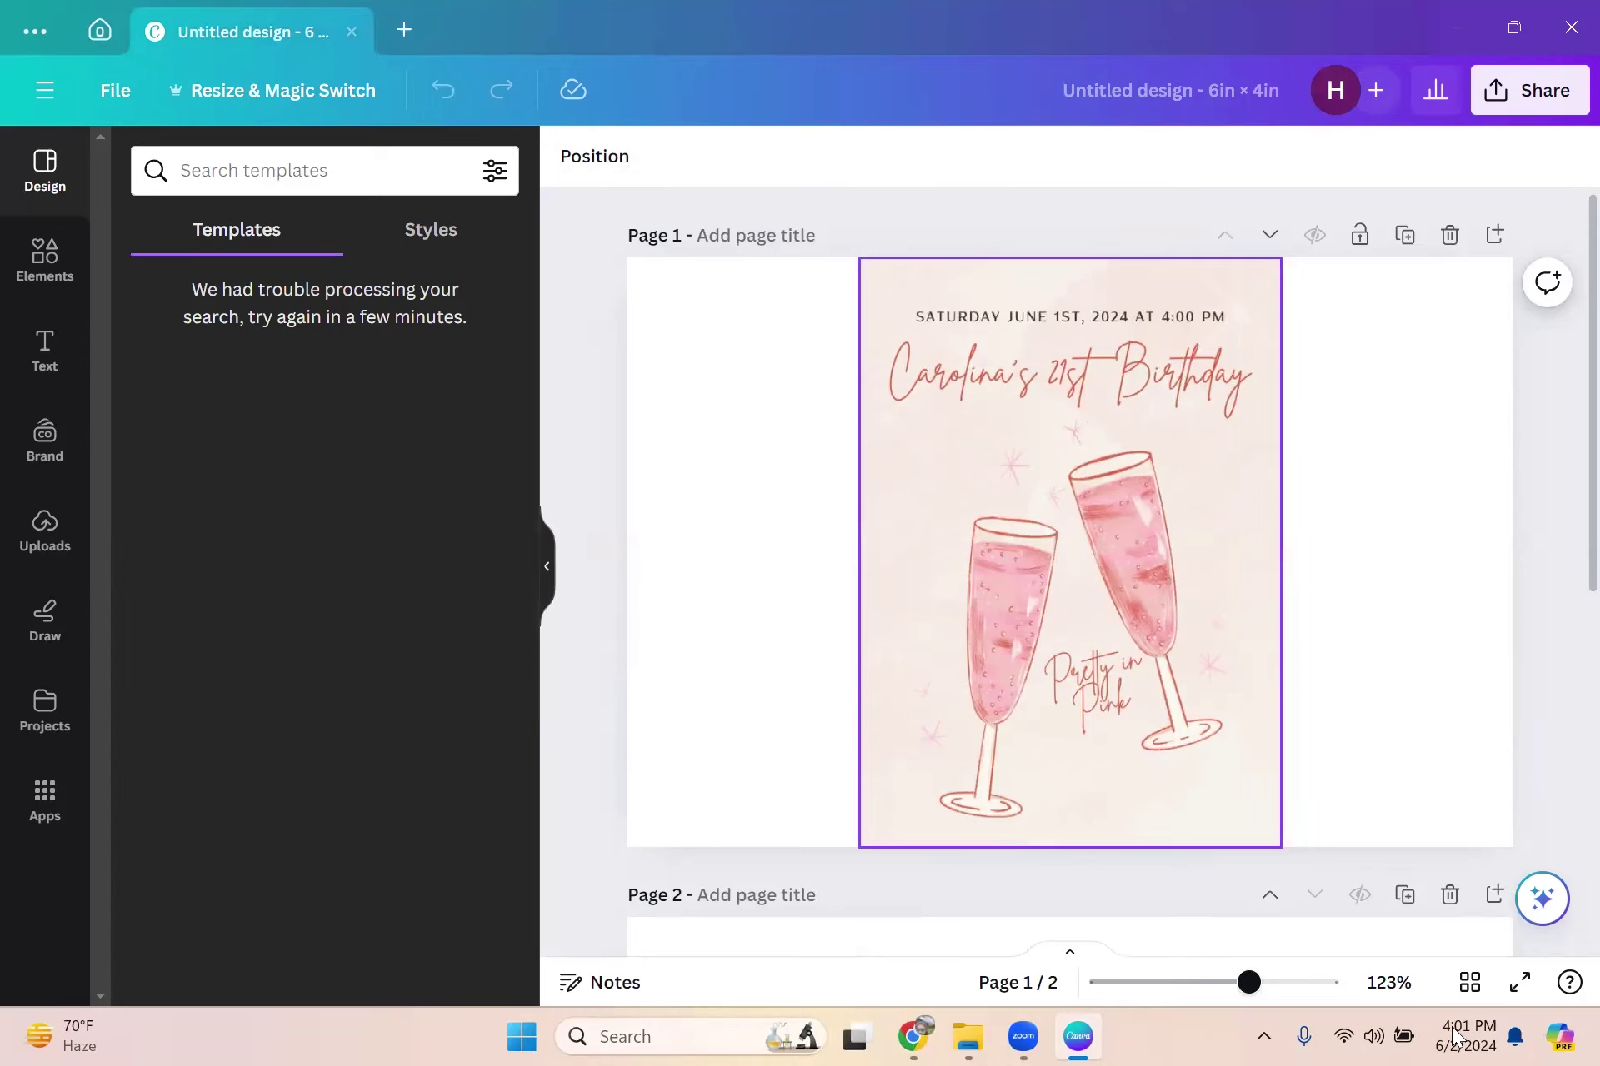
click(1081, 358)
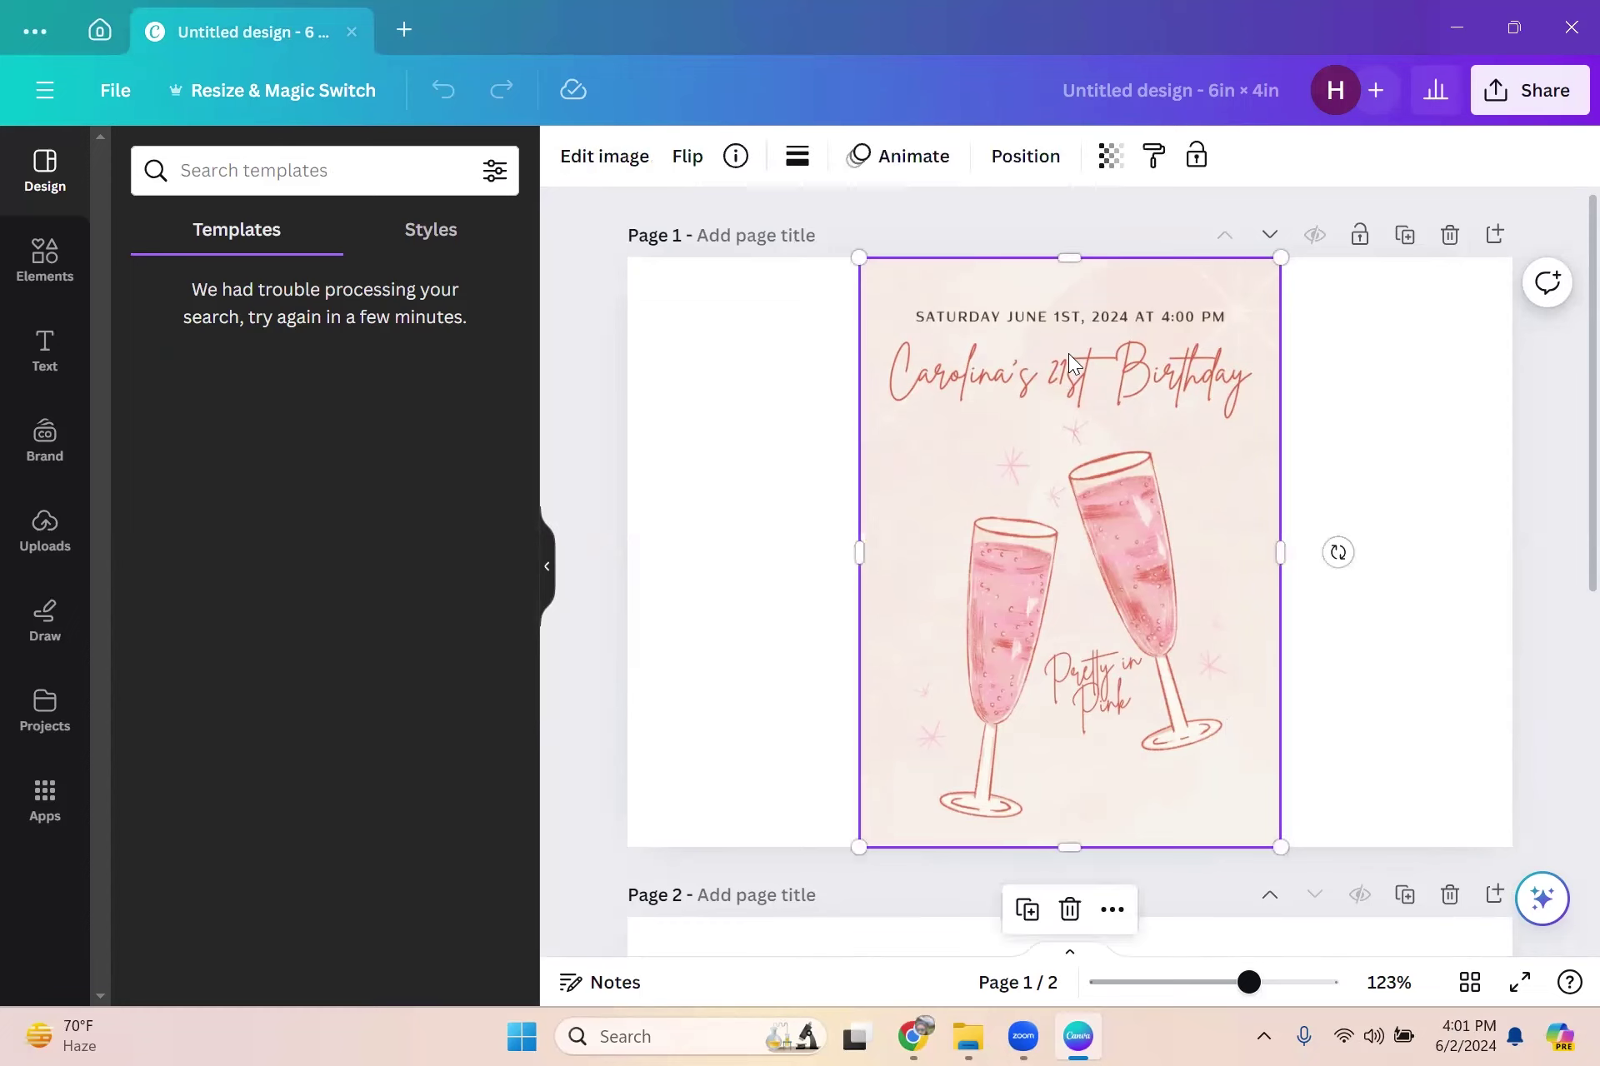
click(618, 570)
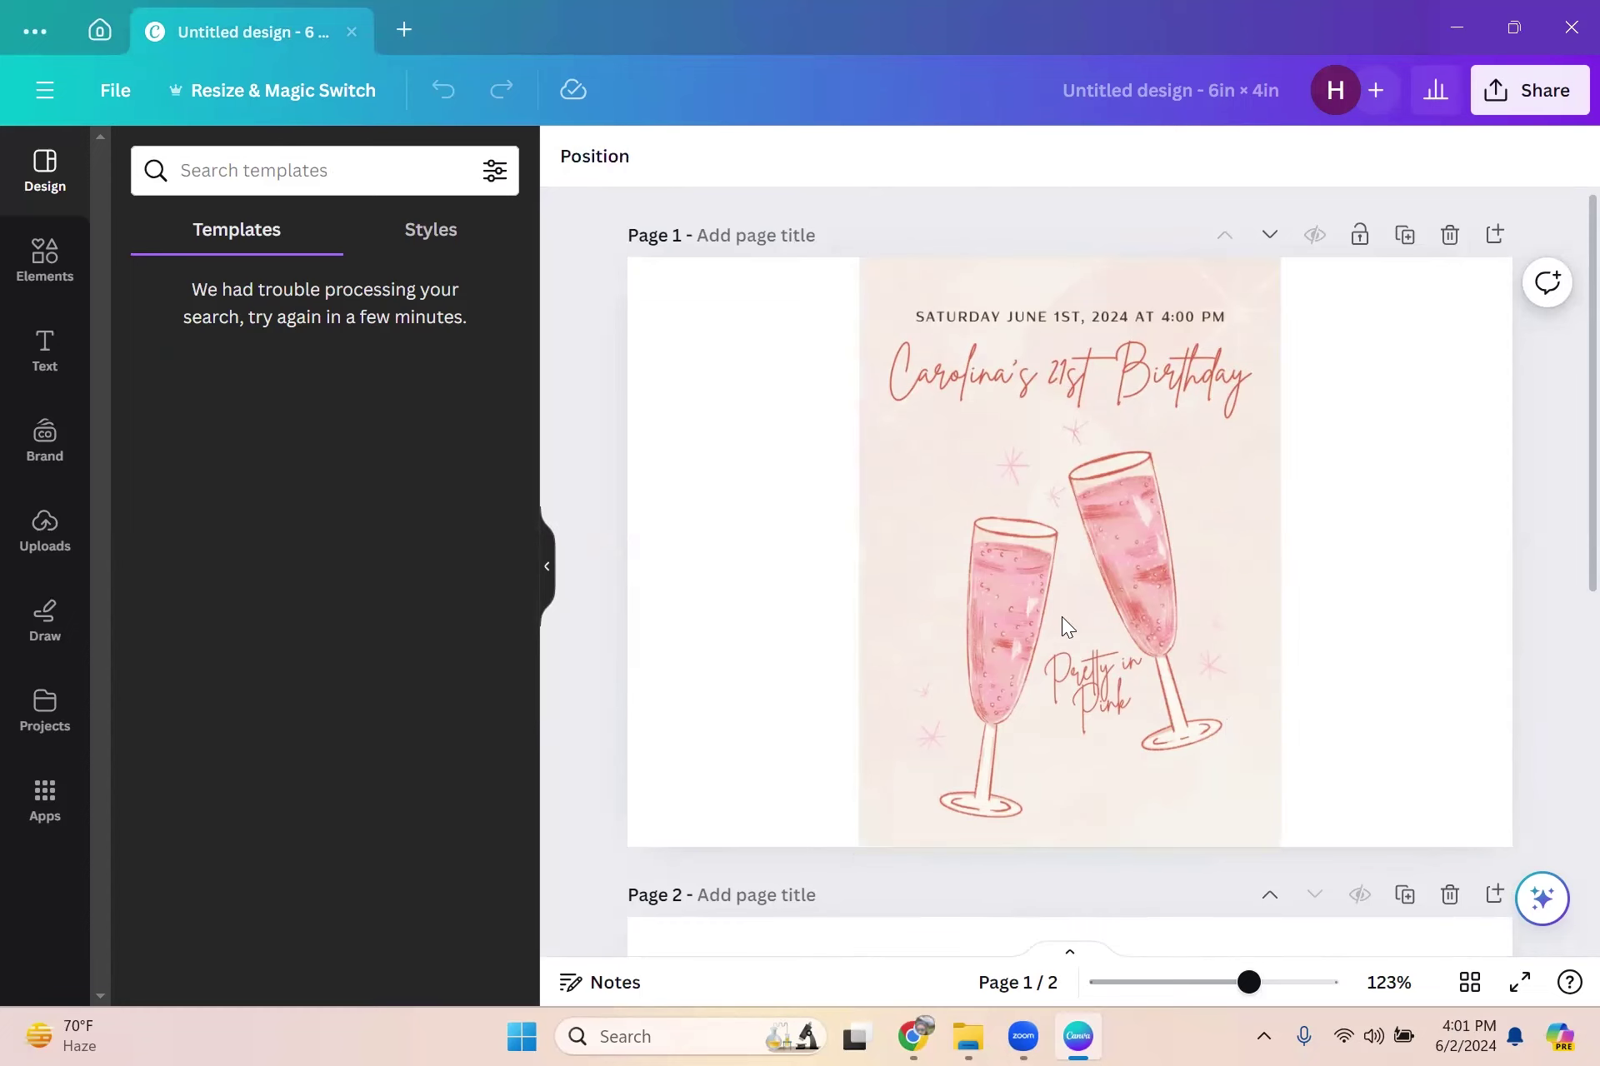
click(1082, 665)
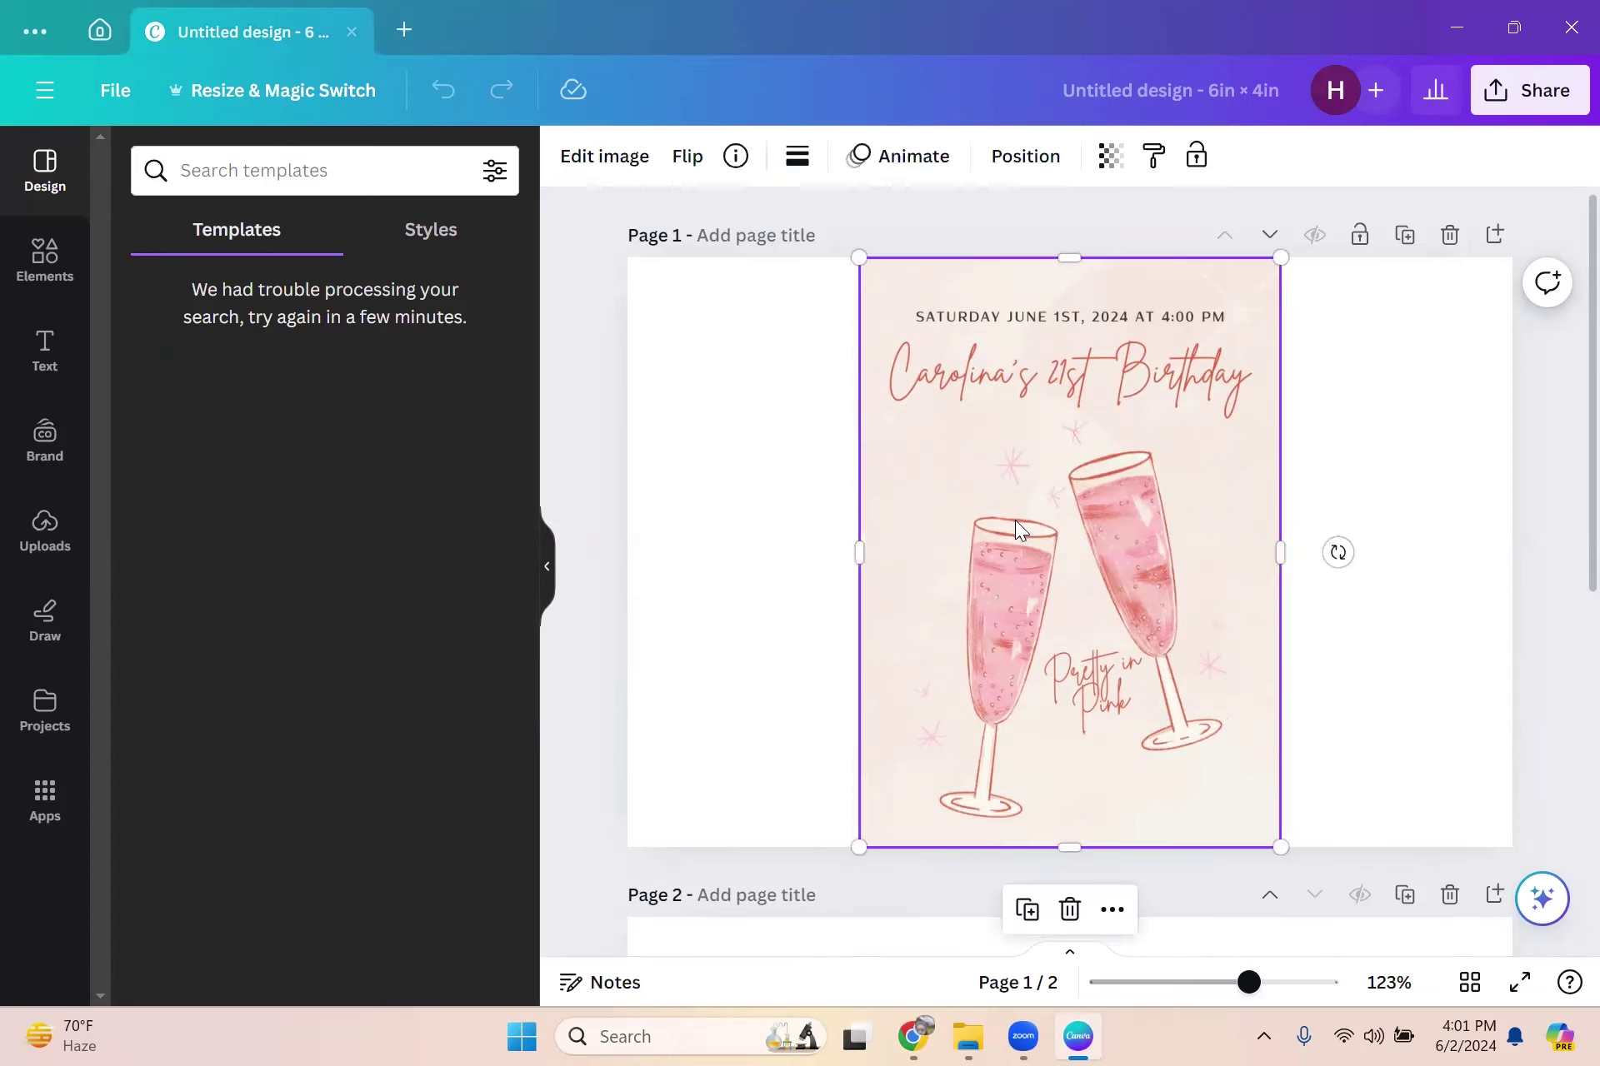
click(572, 177)
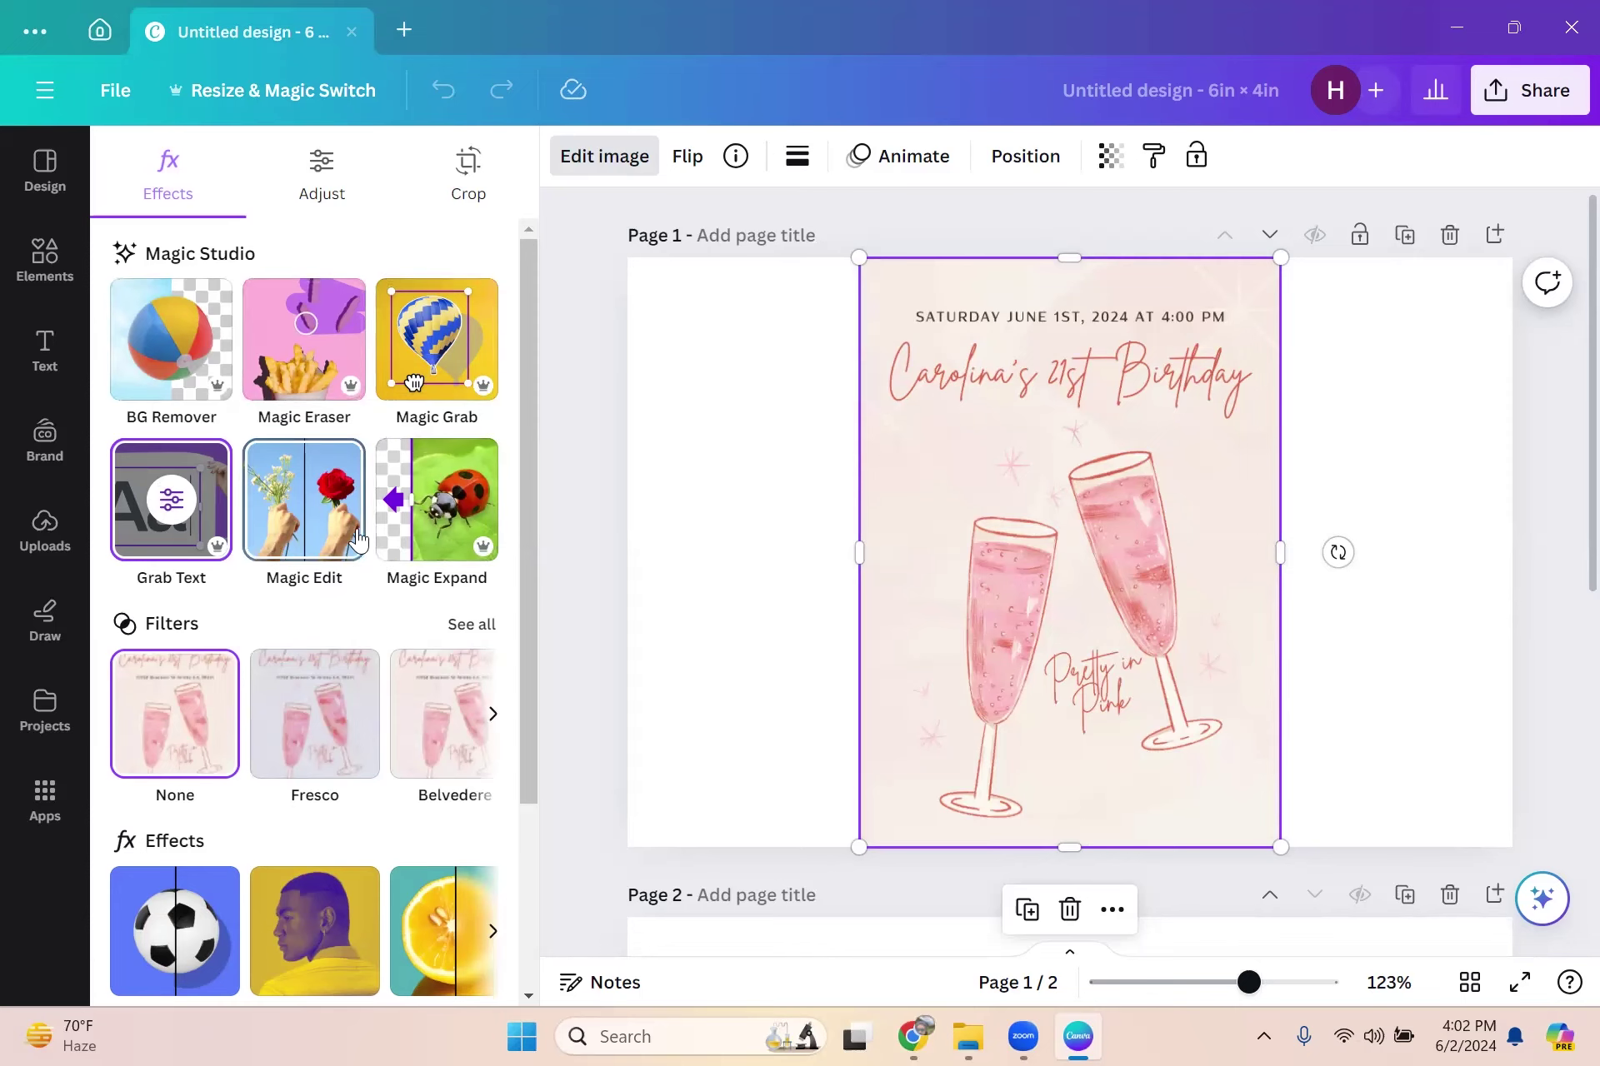
scroll(510, 513, down, 3)
scroll(336, 724, up, 3)
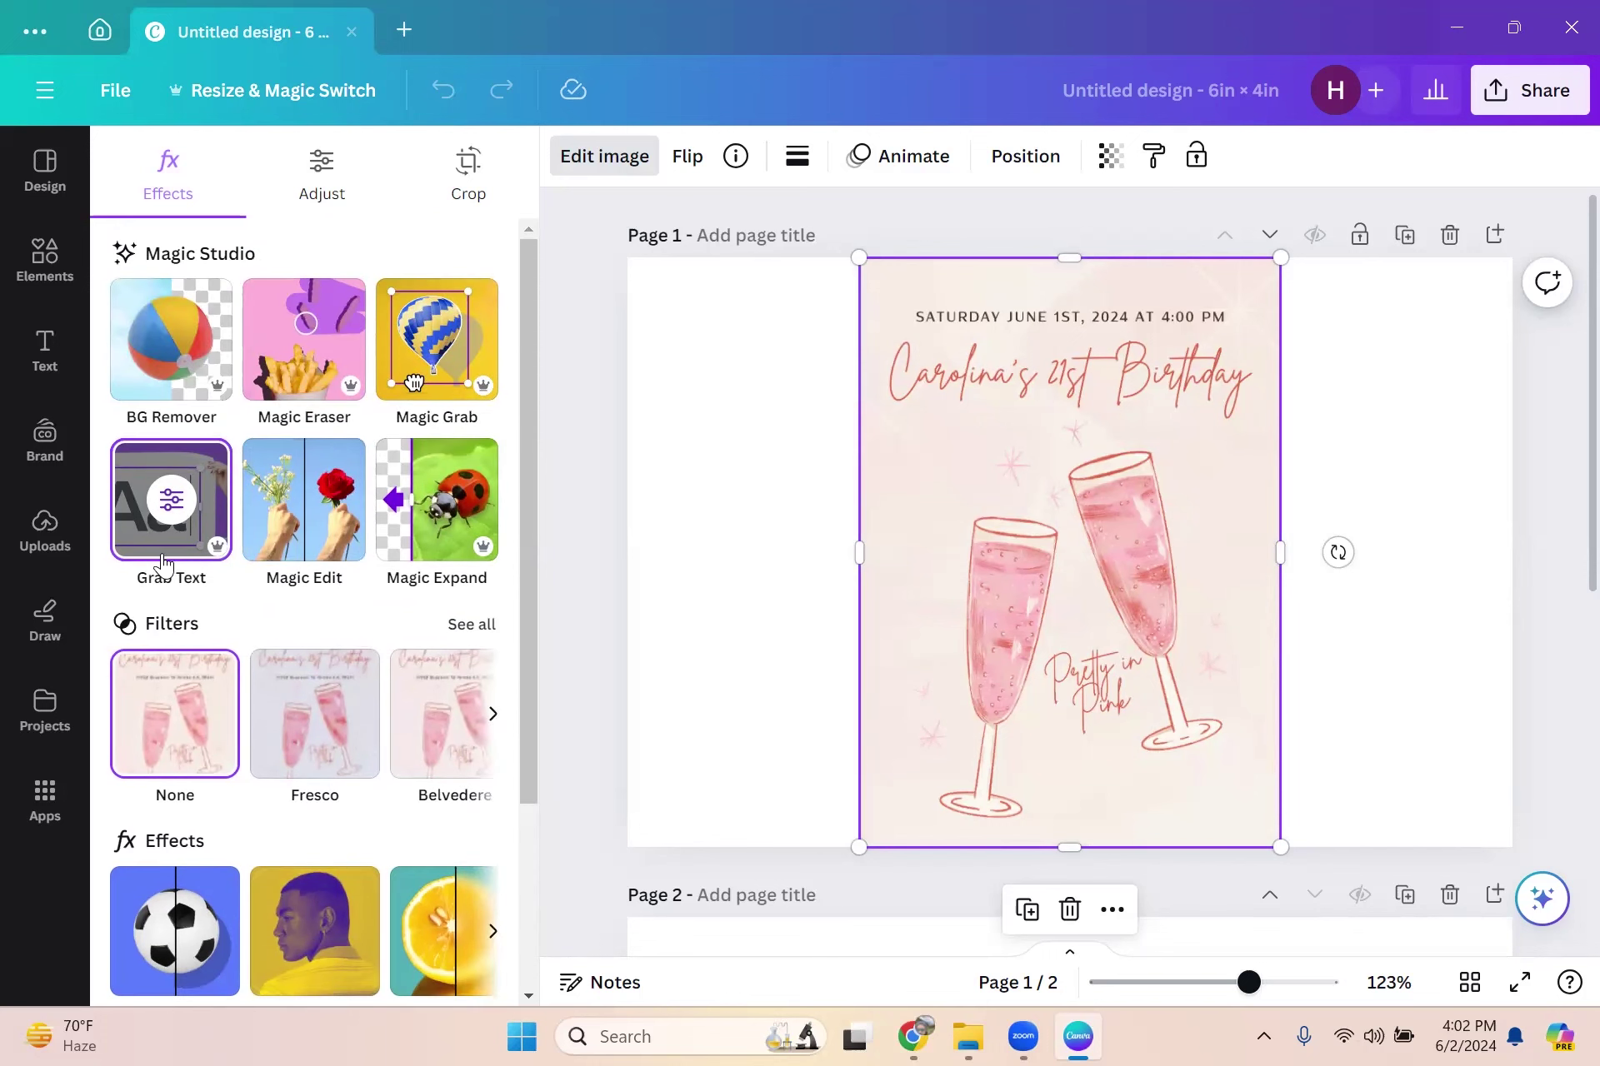
click(205, 483)
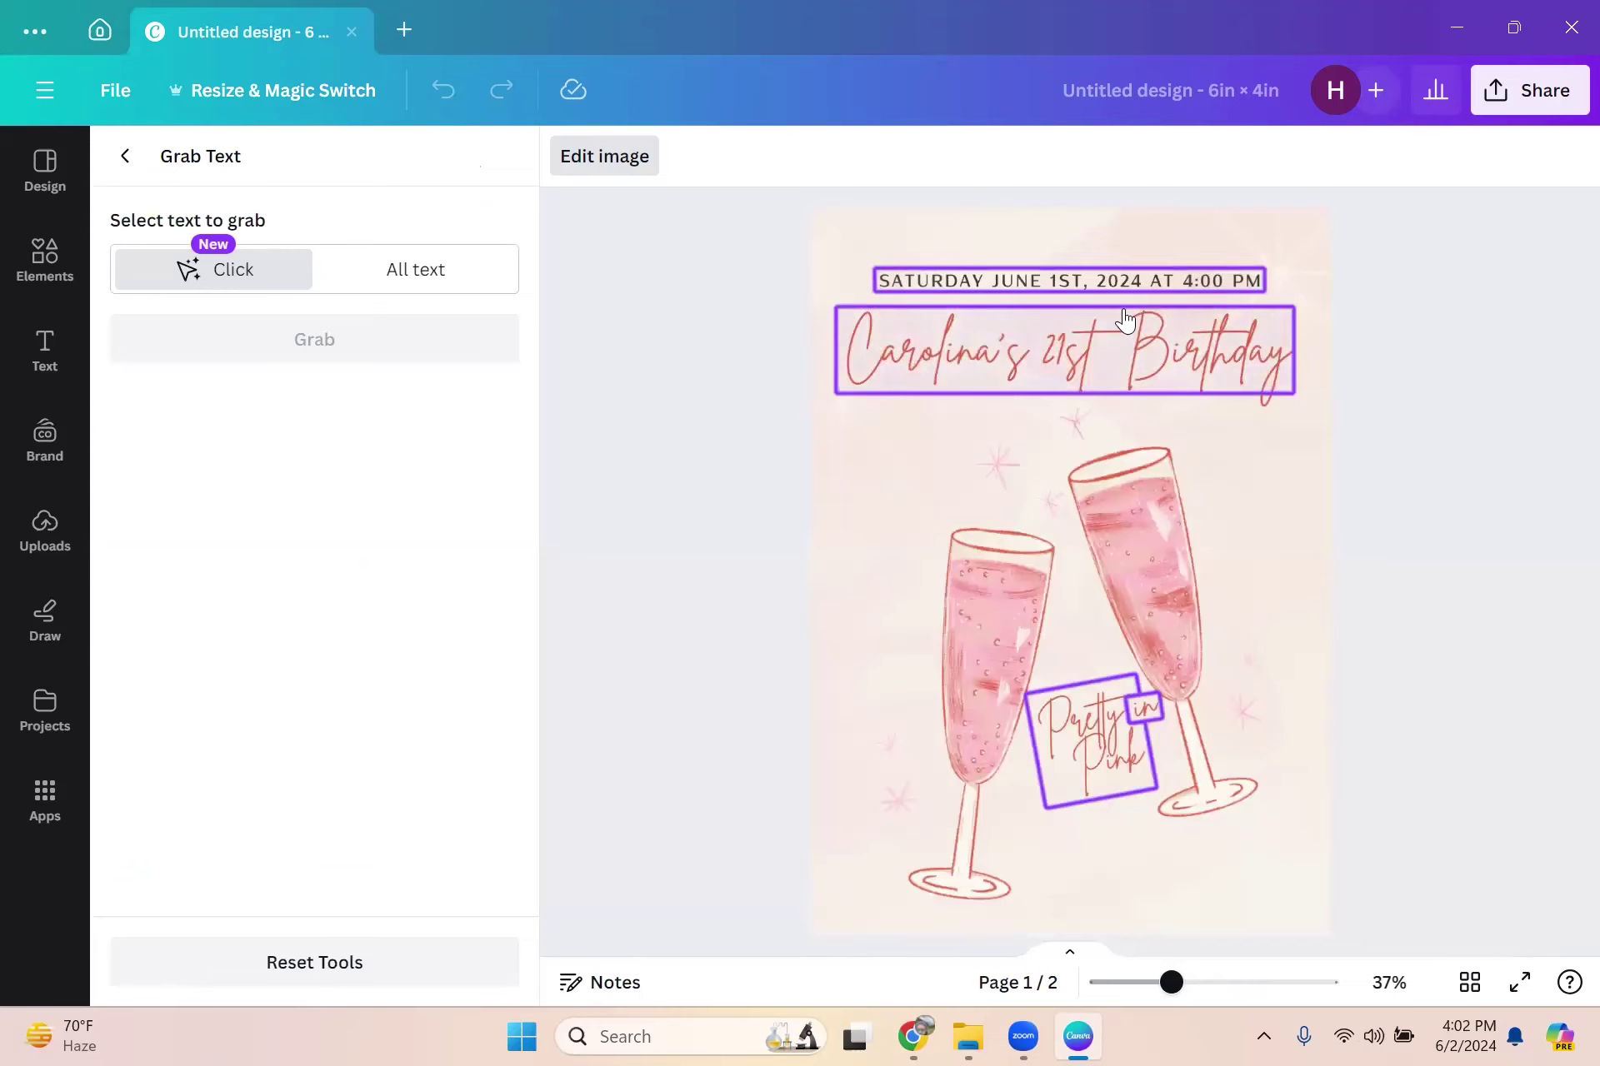
Step: Select all text in the invitation, including the date line, birthday headline and Pretty in Pink, and grab it as editable text
click(1114, 283)
click(1087, 362)
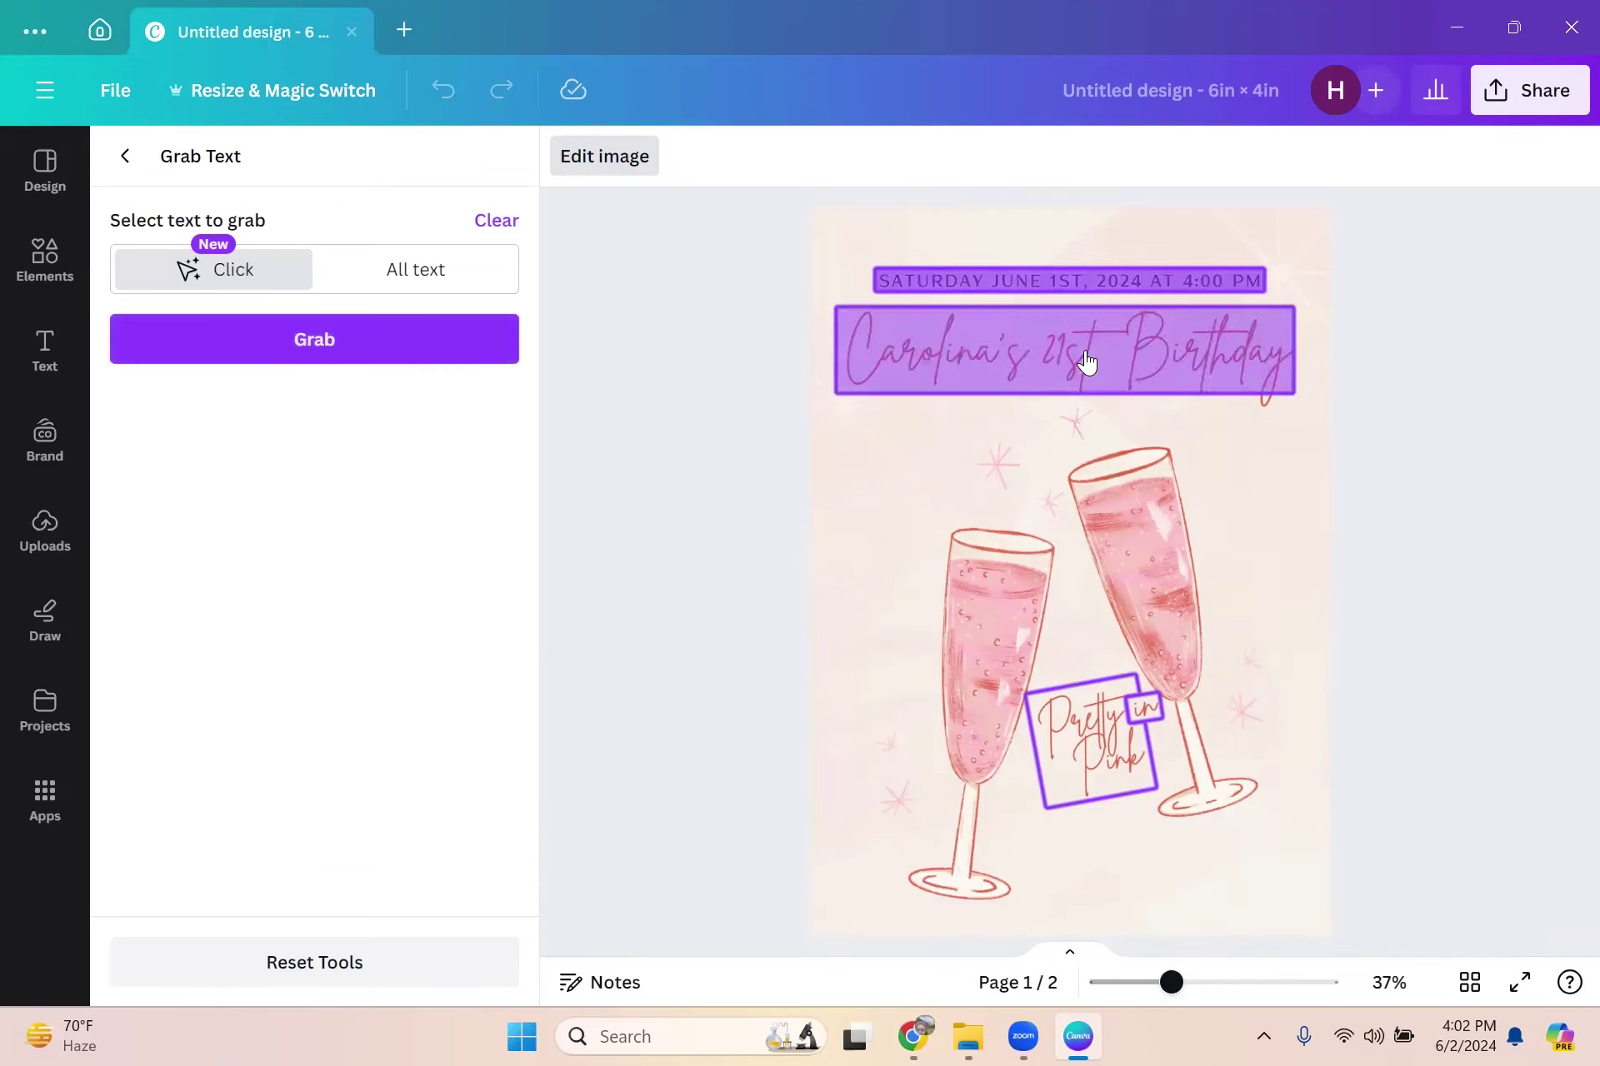
click(1069, 748)
click(1143, 709)
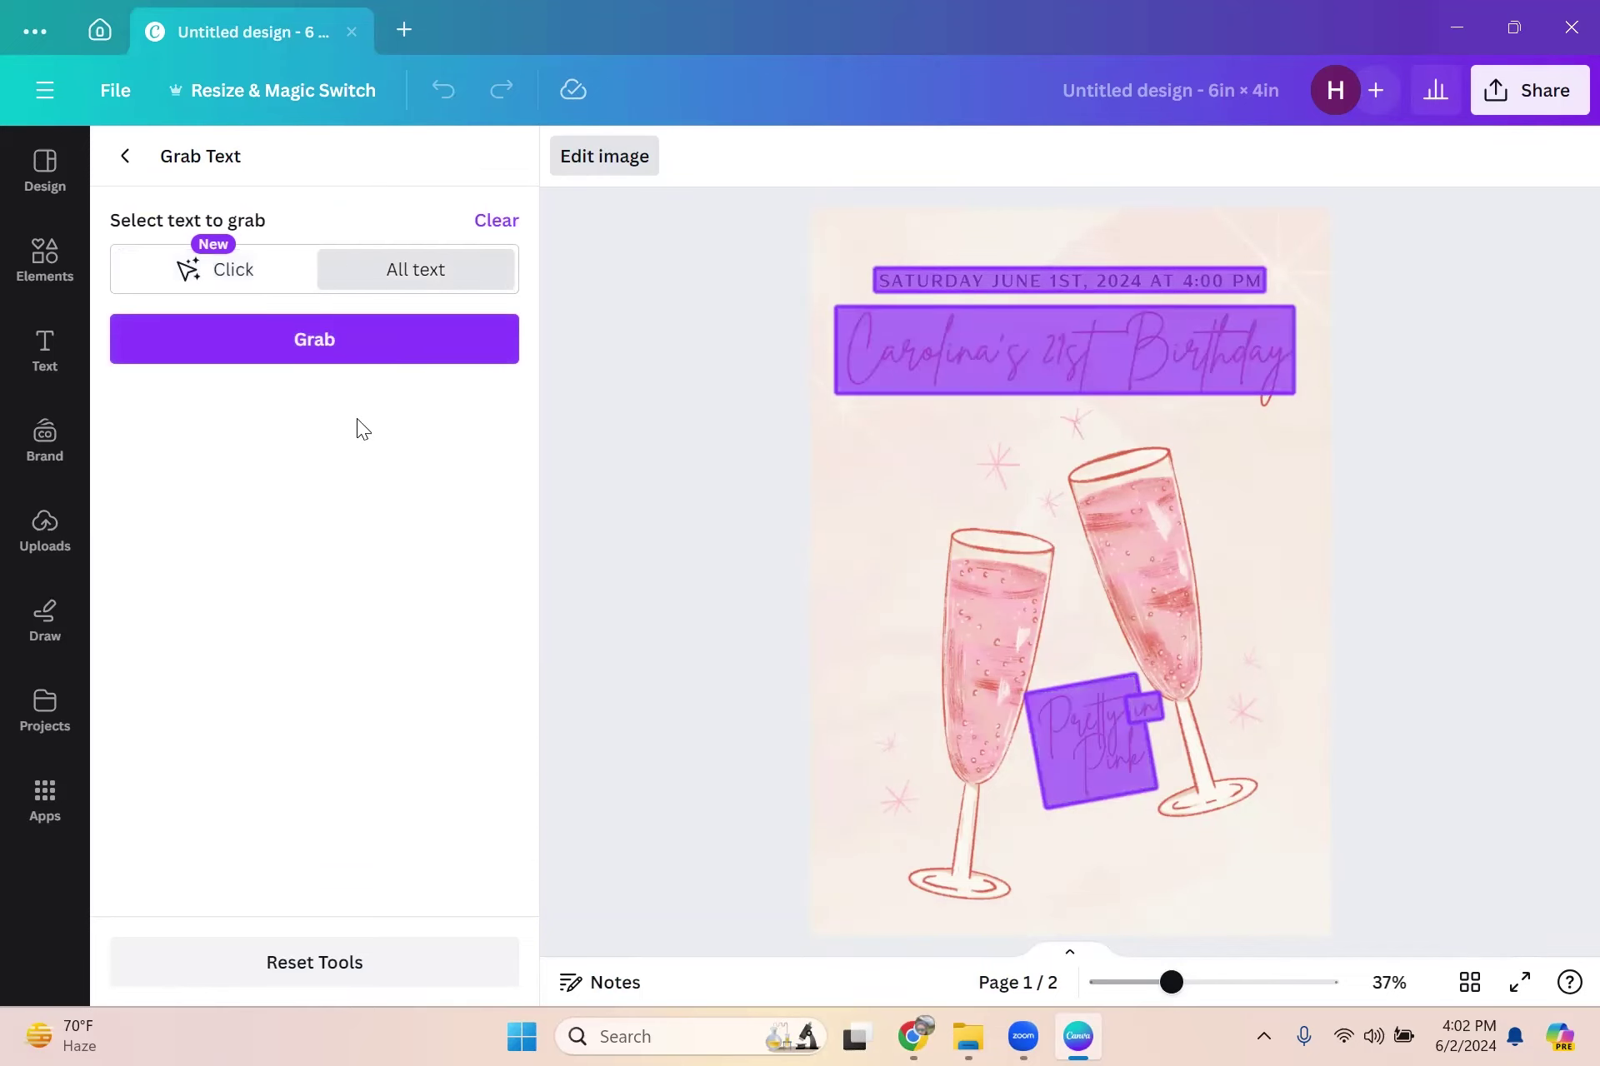
click(386, 348)
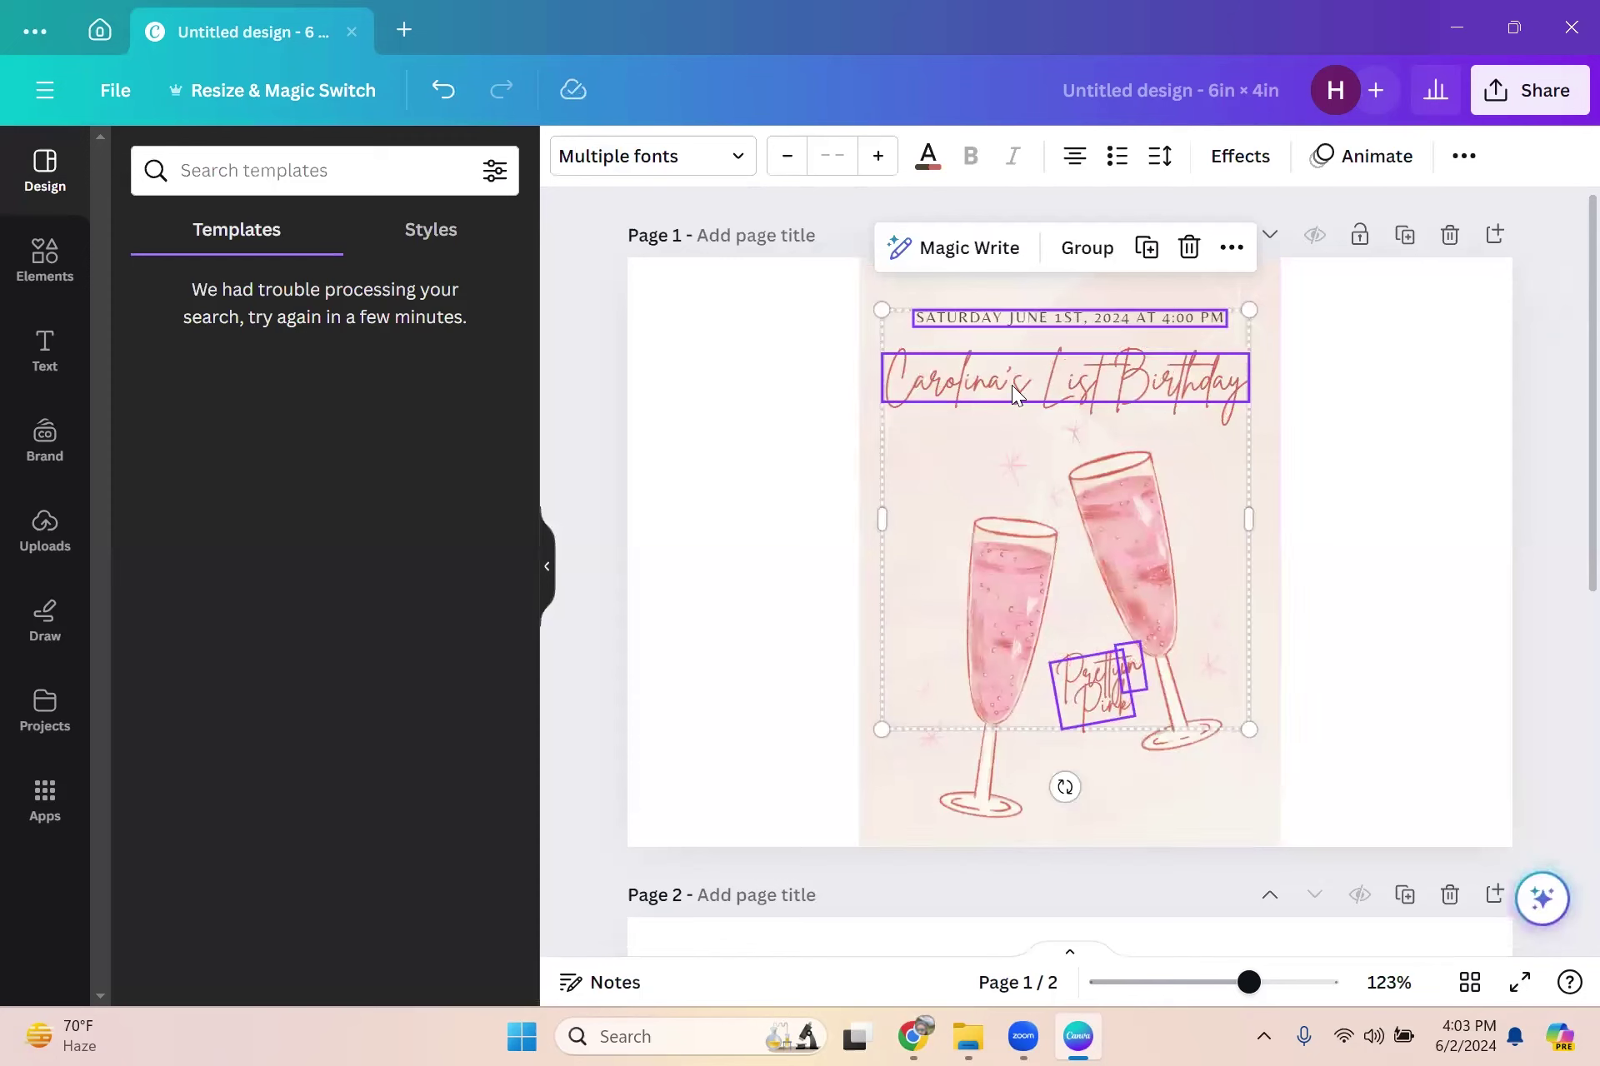
Step: Move the grabbed texts together slightly up and to the left on the invitation, and select the birthday headline
drag(1012, 385, 979, 357)
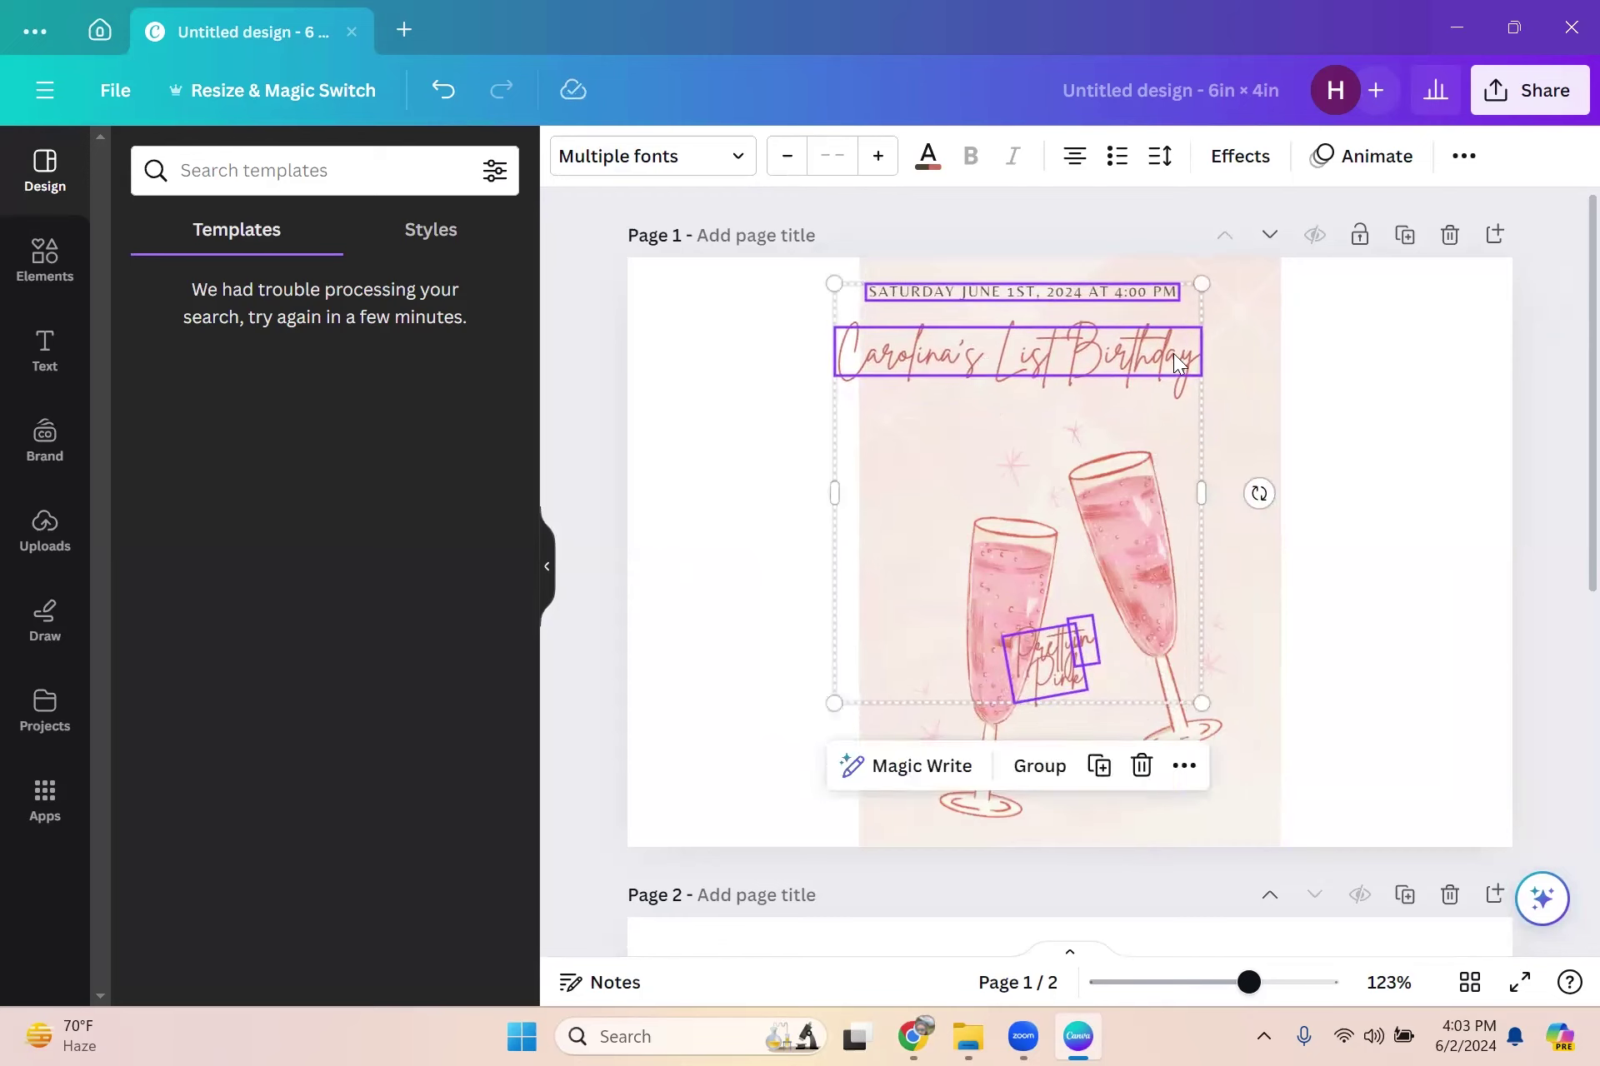
click(1331, 365)
click(1071, 367)
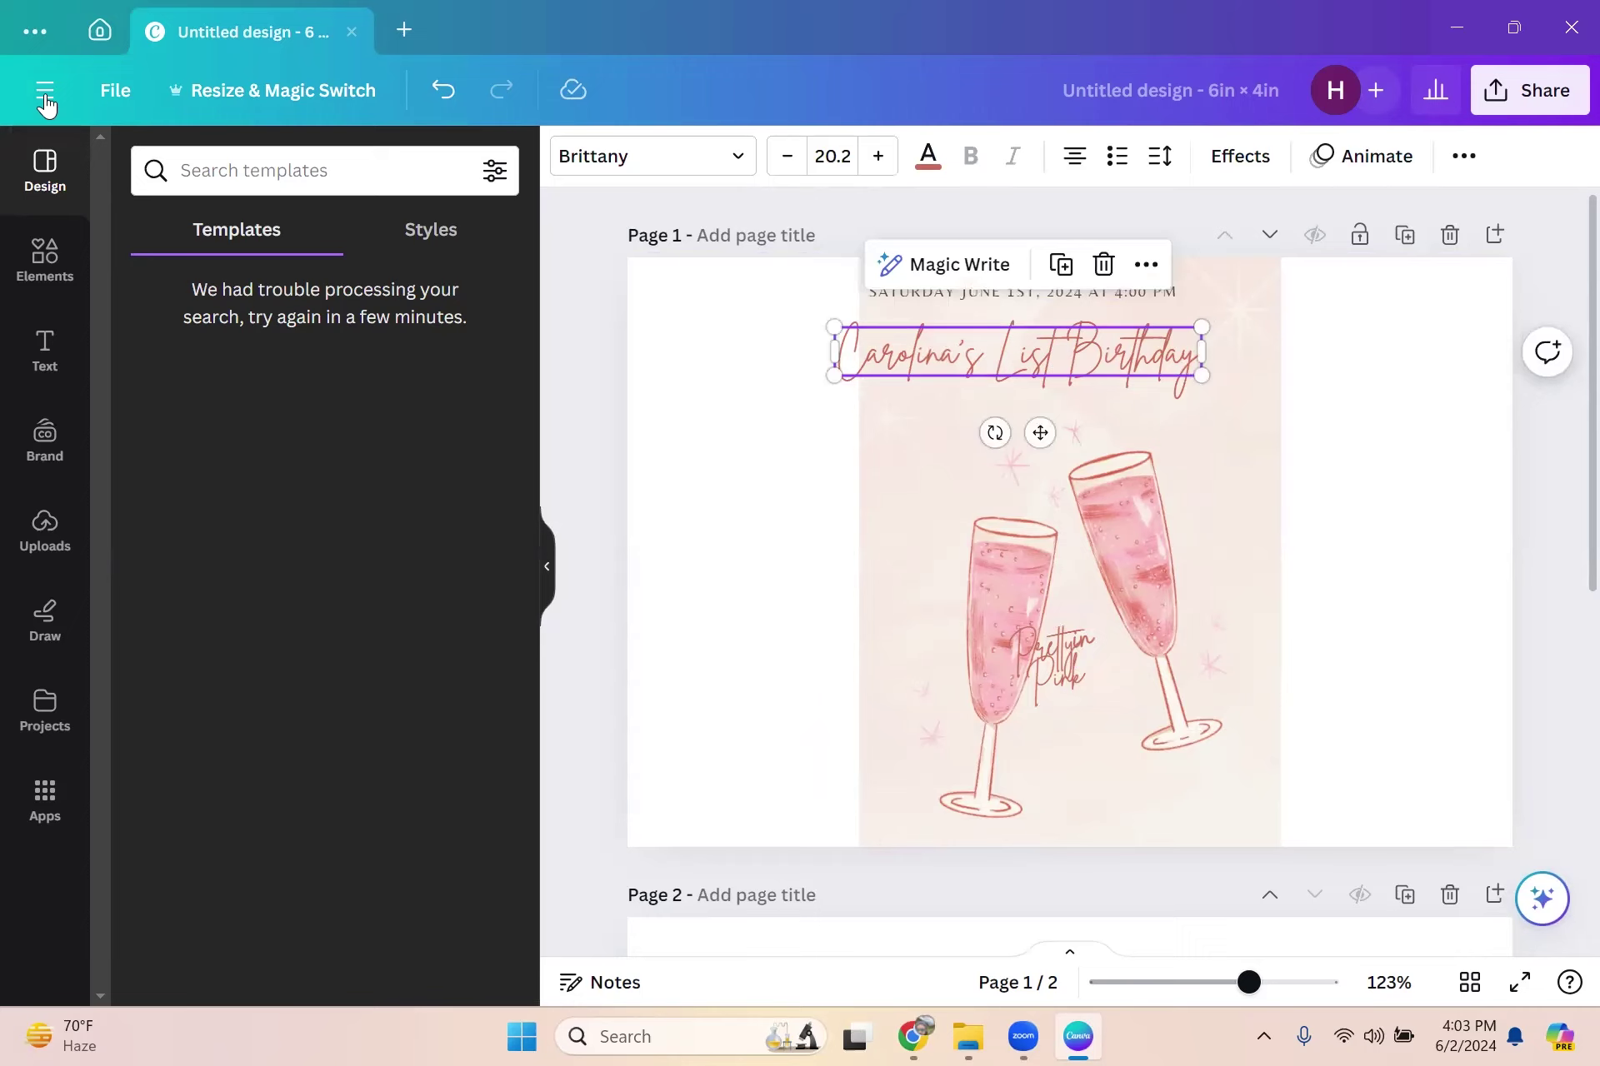
Step: Correct the birthday headline on page 1 by replacing the misread word "List" with "21st"
click(1192, 411)
click(971, 358)
click(1042, 350)
click(1043, 349)
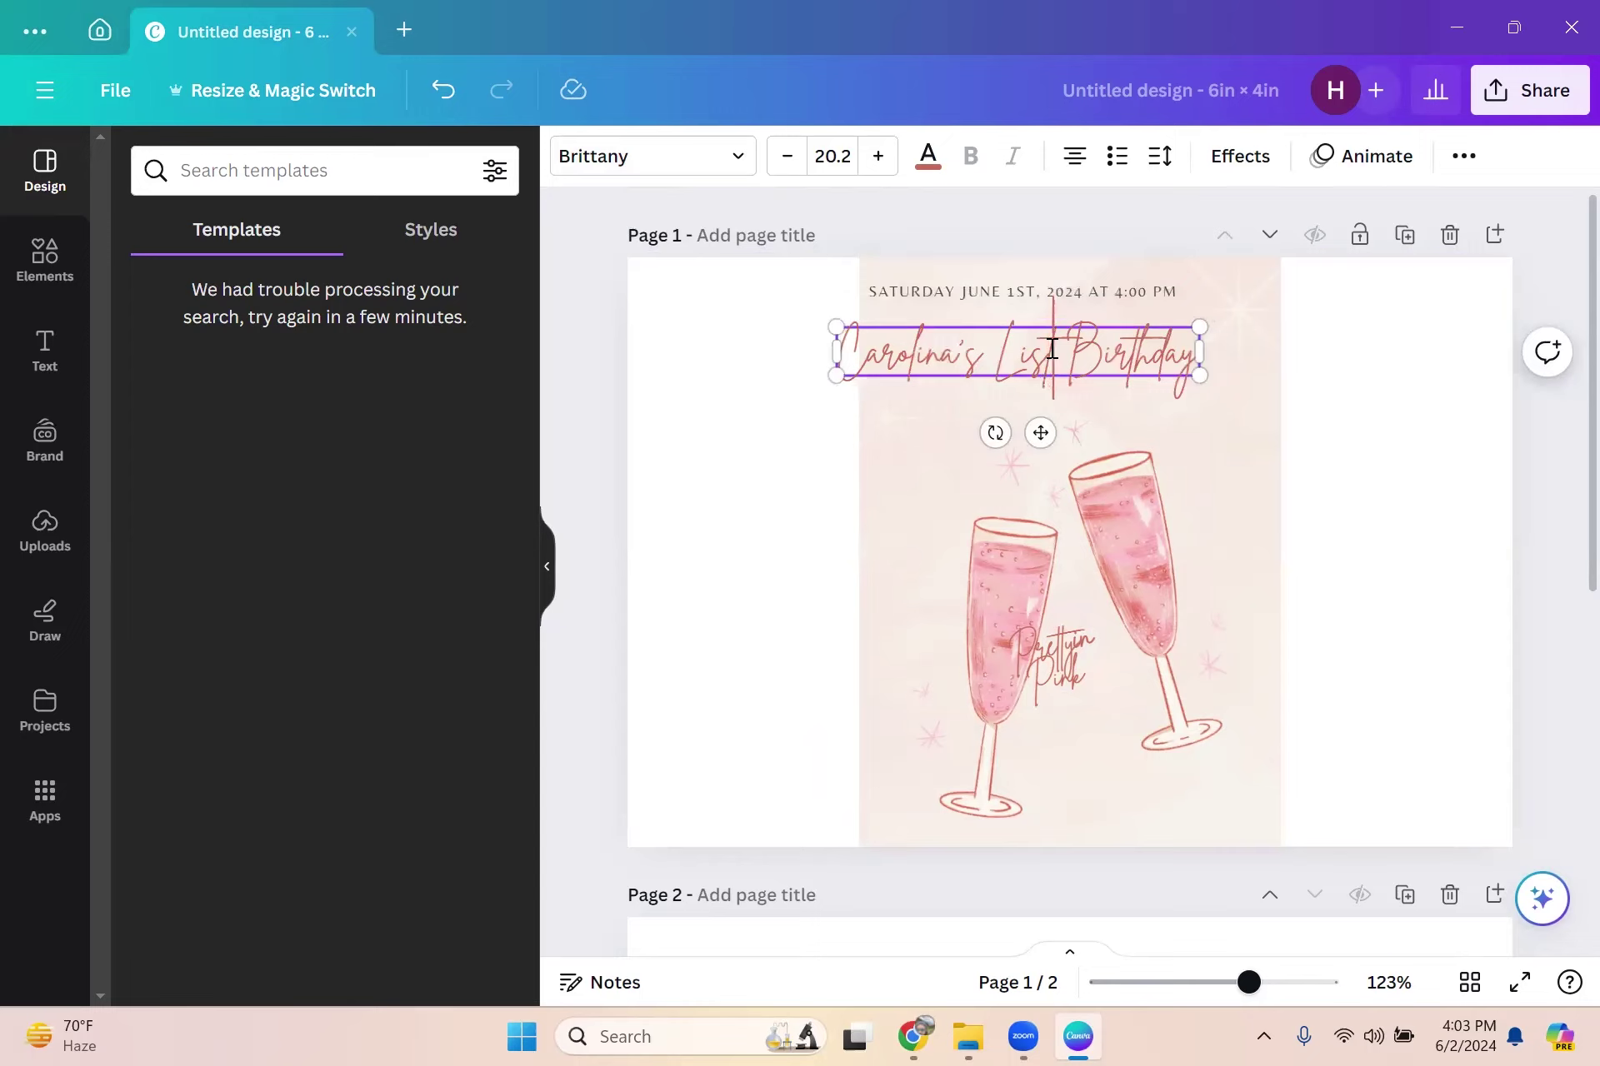
key(BackSpace)
key(BackSpace)
key(BackSpace)
key(BackSpace)
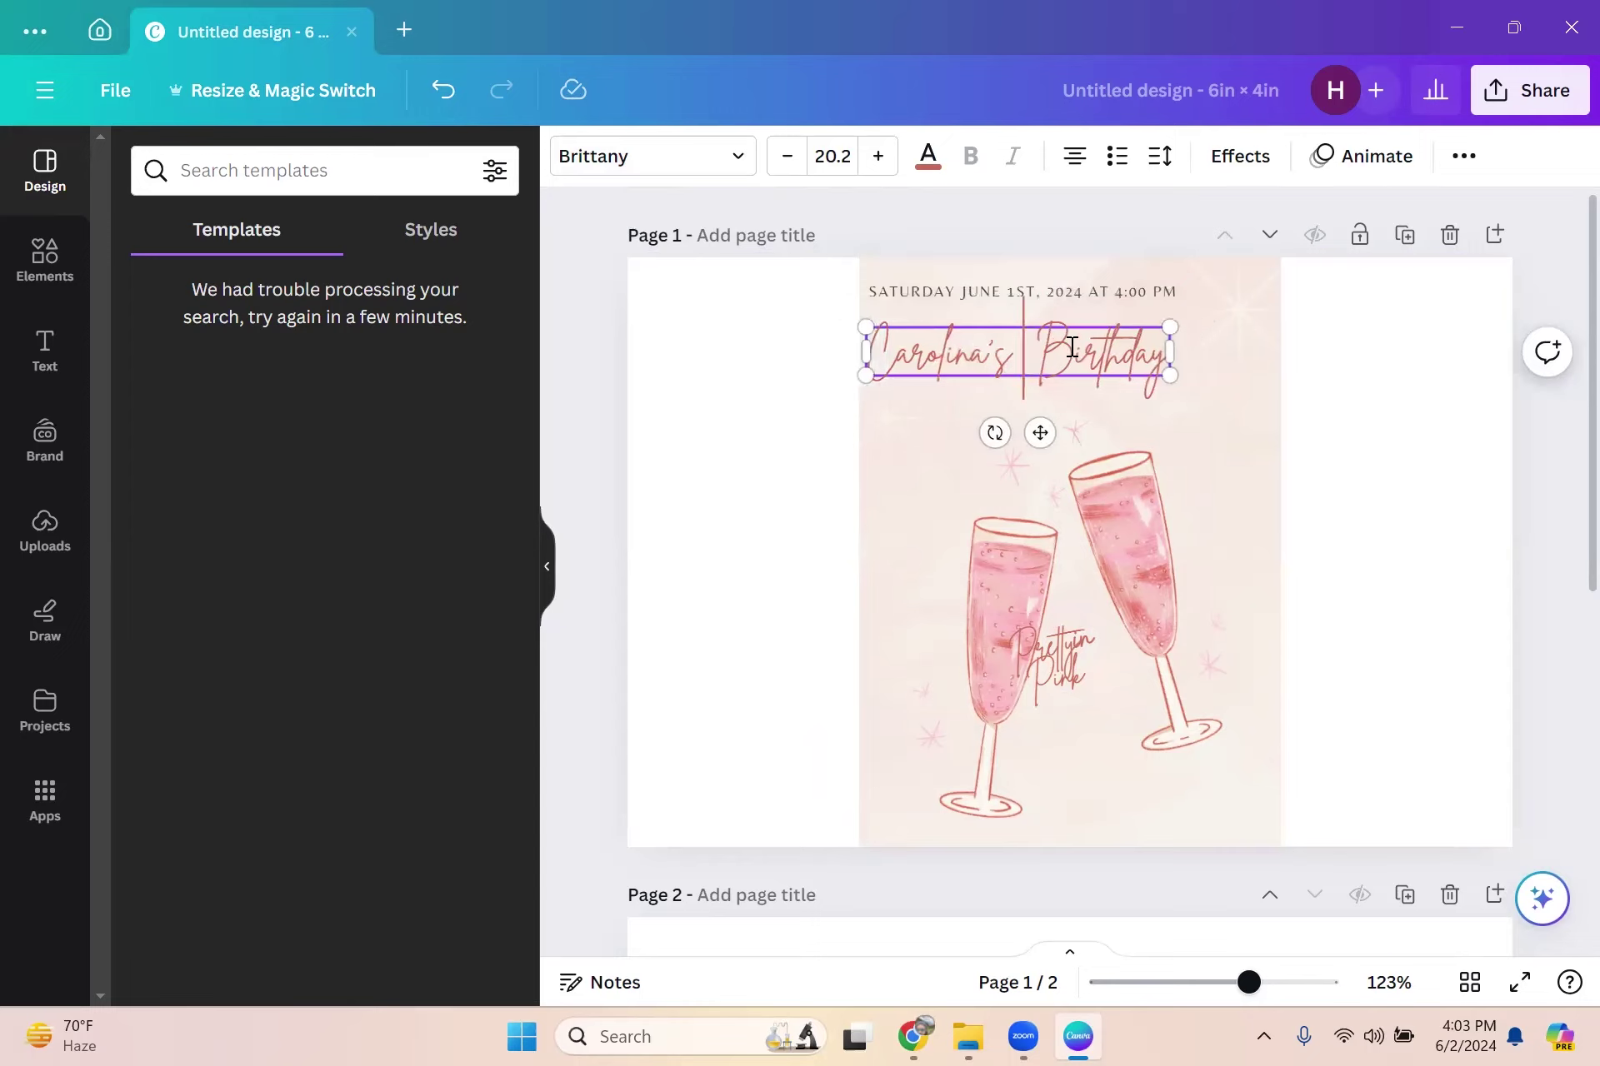
text(21 )
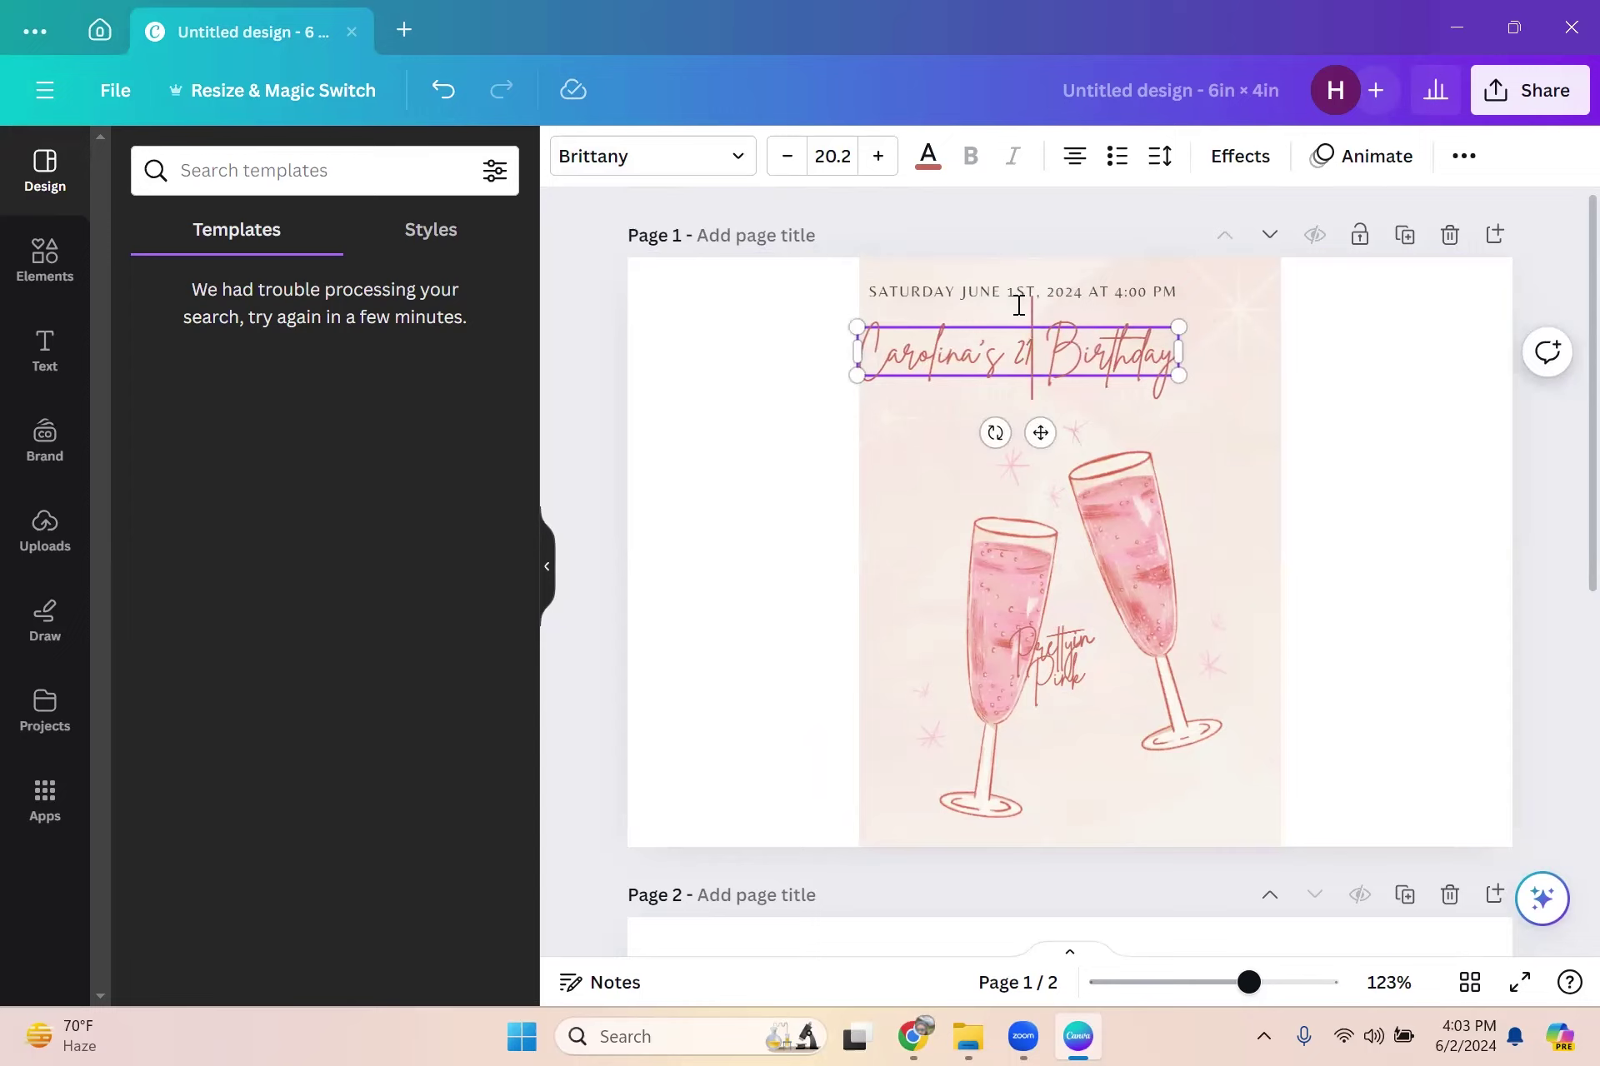
text(st)
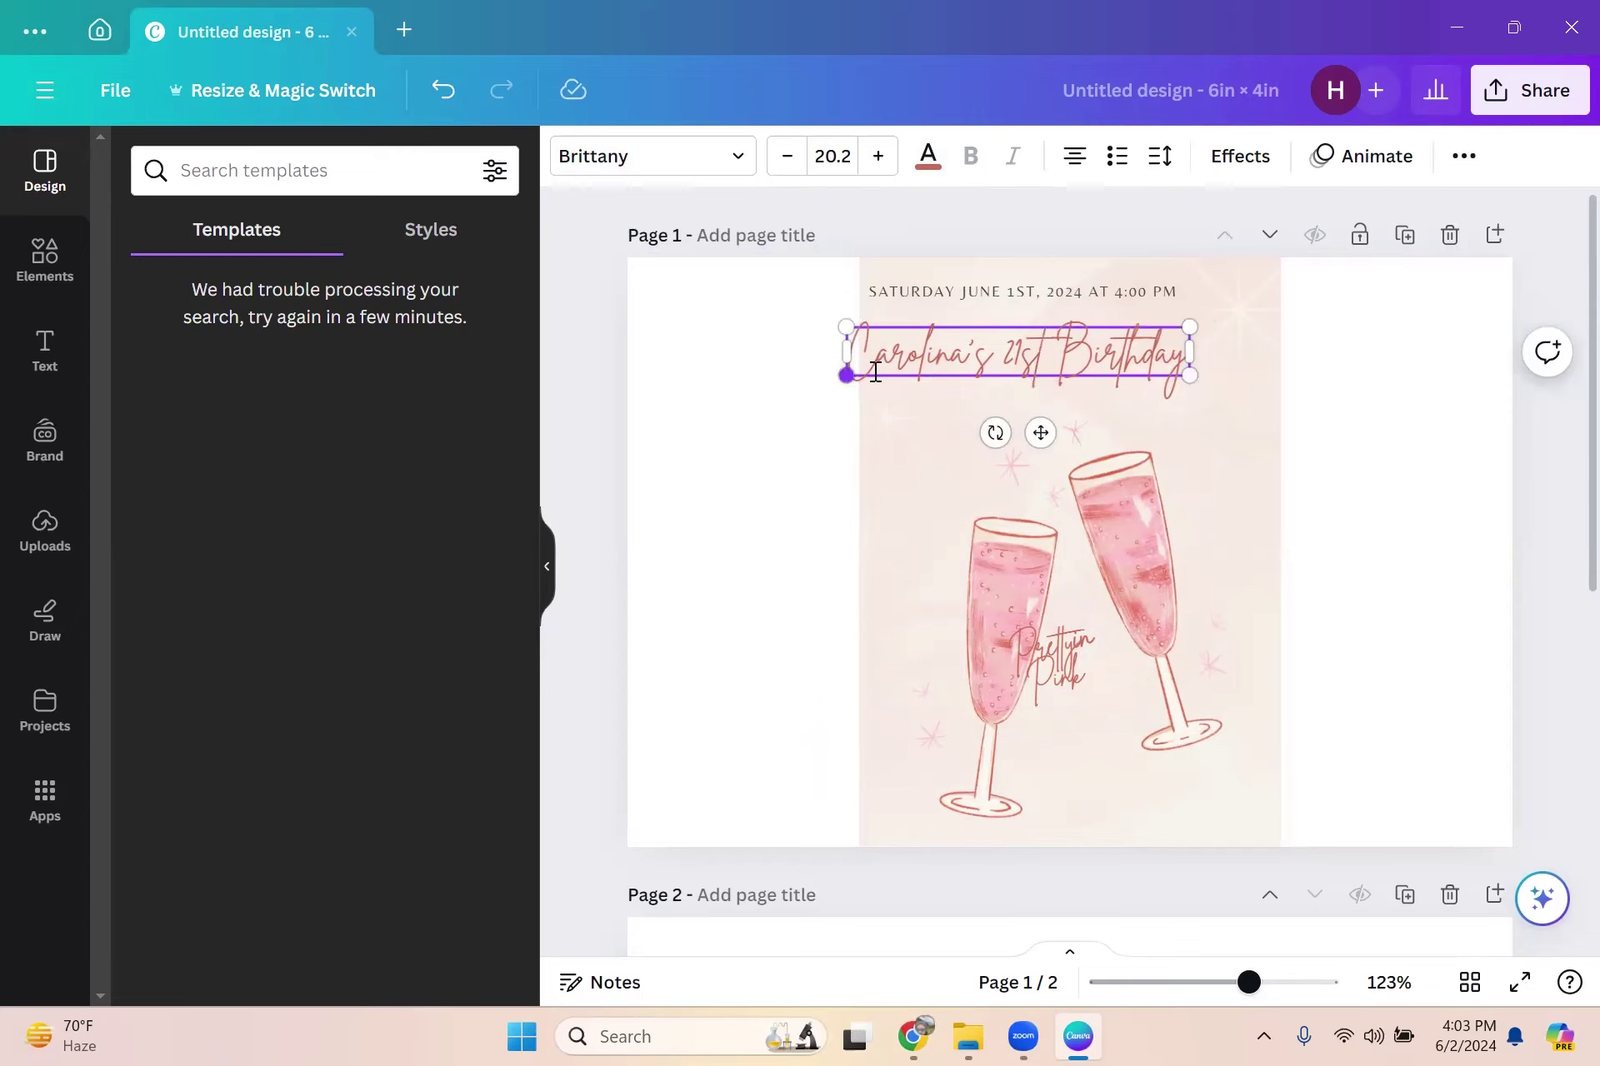
Step: Move the birthday headline right and slightly down so it sits centred across the invitation image
drag(1041, 433, 1090, 437)
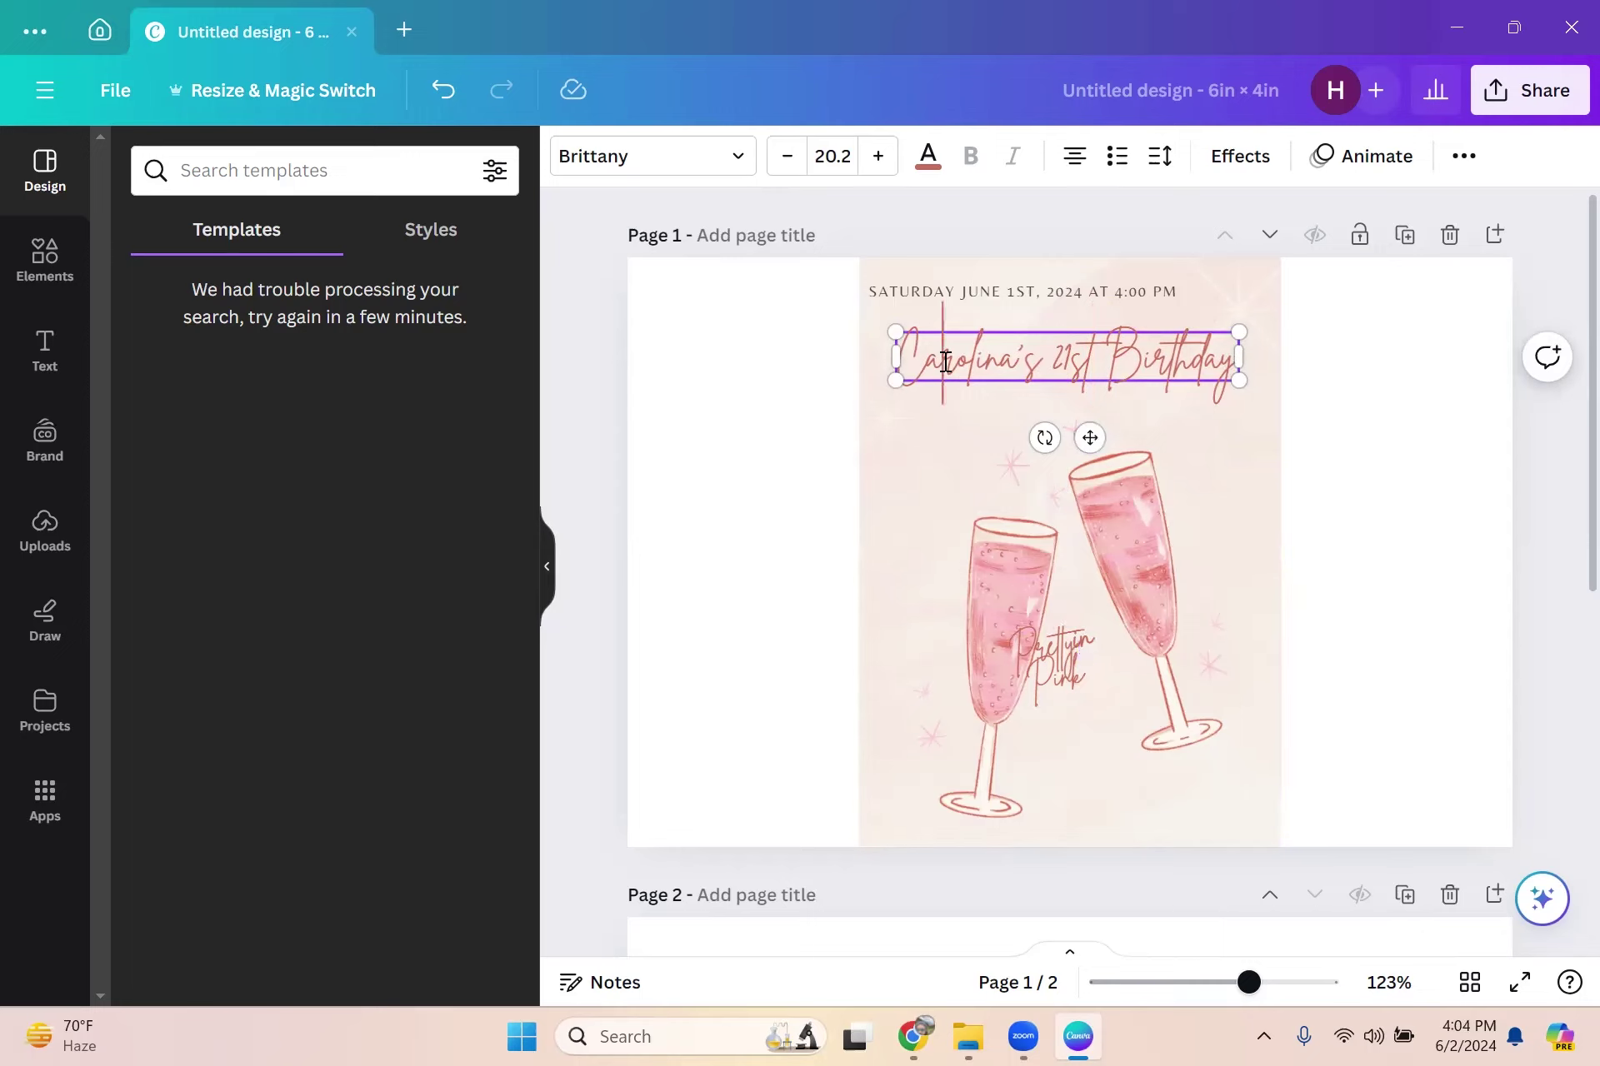
click(986, 367)
click(1318, 358)
click(1094, 374)
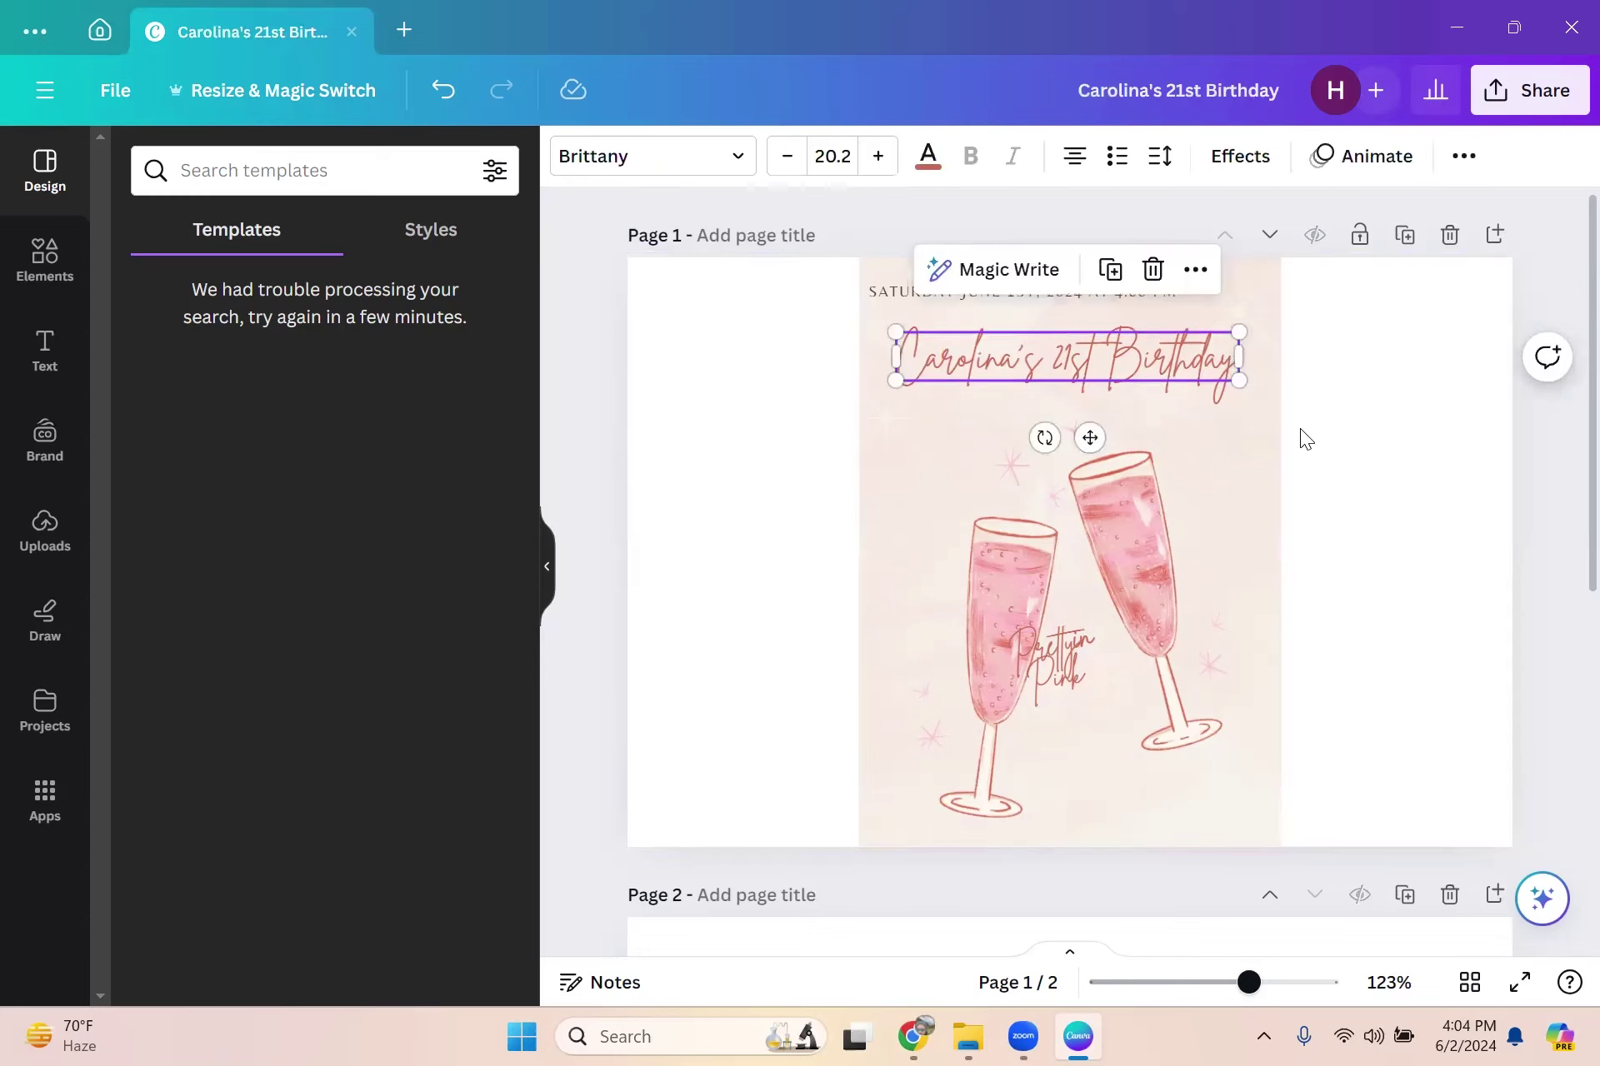
drag(1089, 439, 1089, 449)
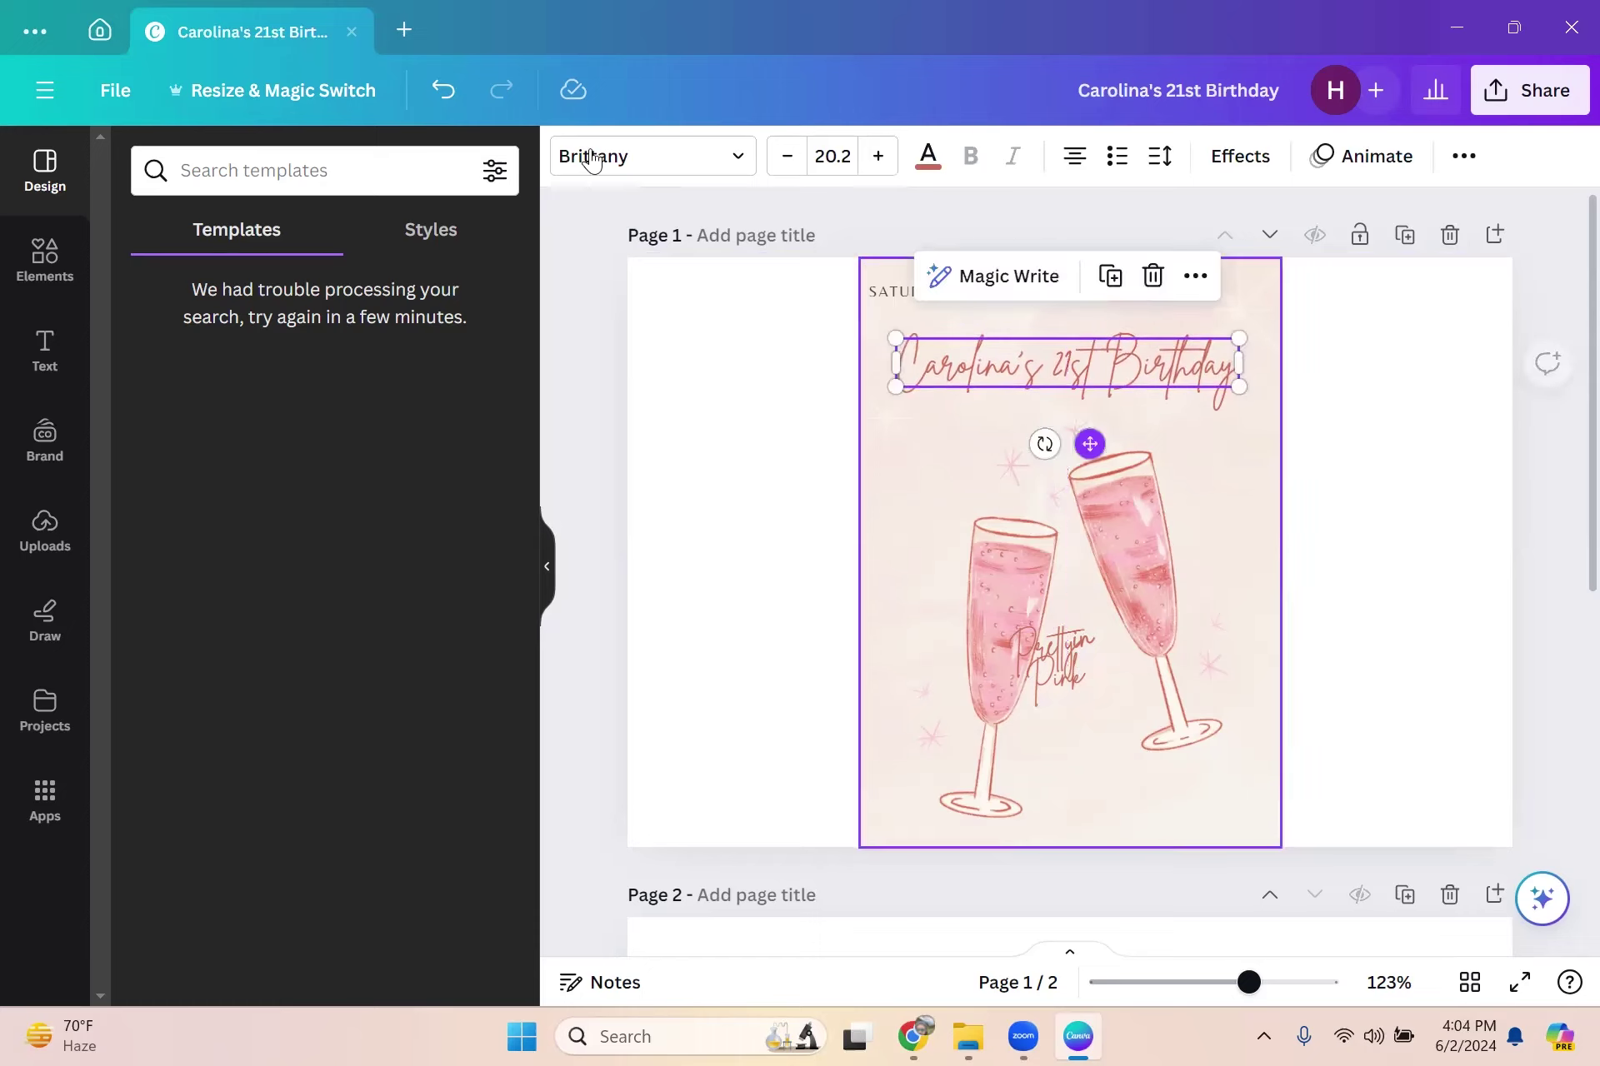
Step: Browse the document, recently used, uploaded and popular fonts available for the birthday headline
key(ctrl+shift+f)
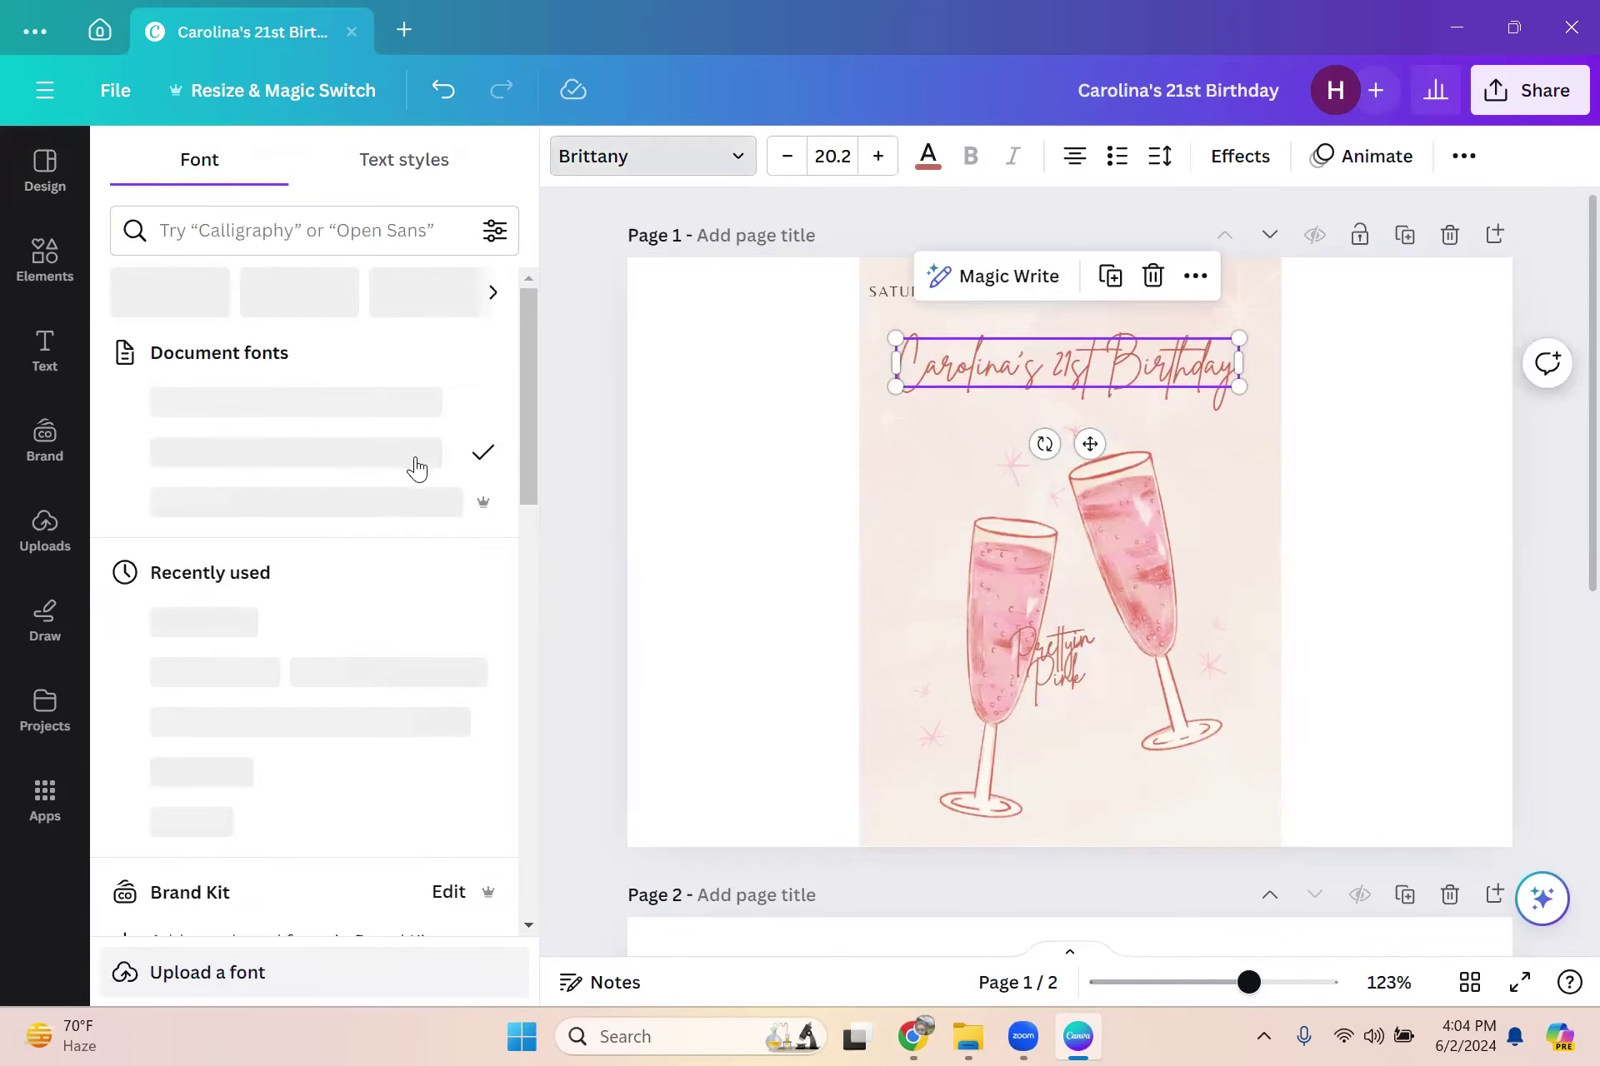
scroll(403, 560, down, 6)
scroll(418, 636, down, 6)
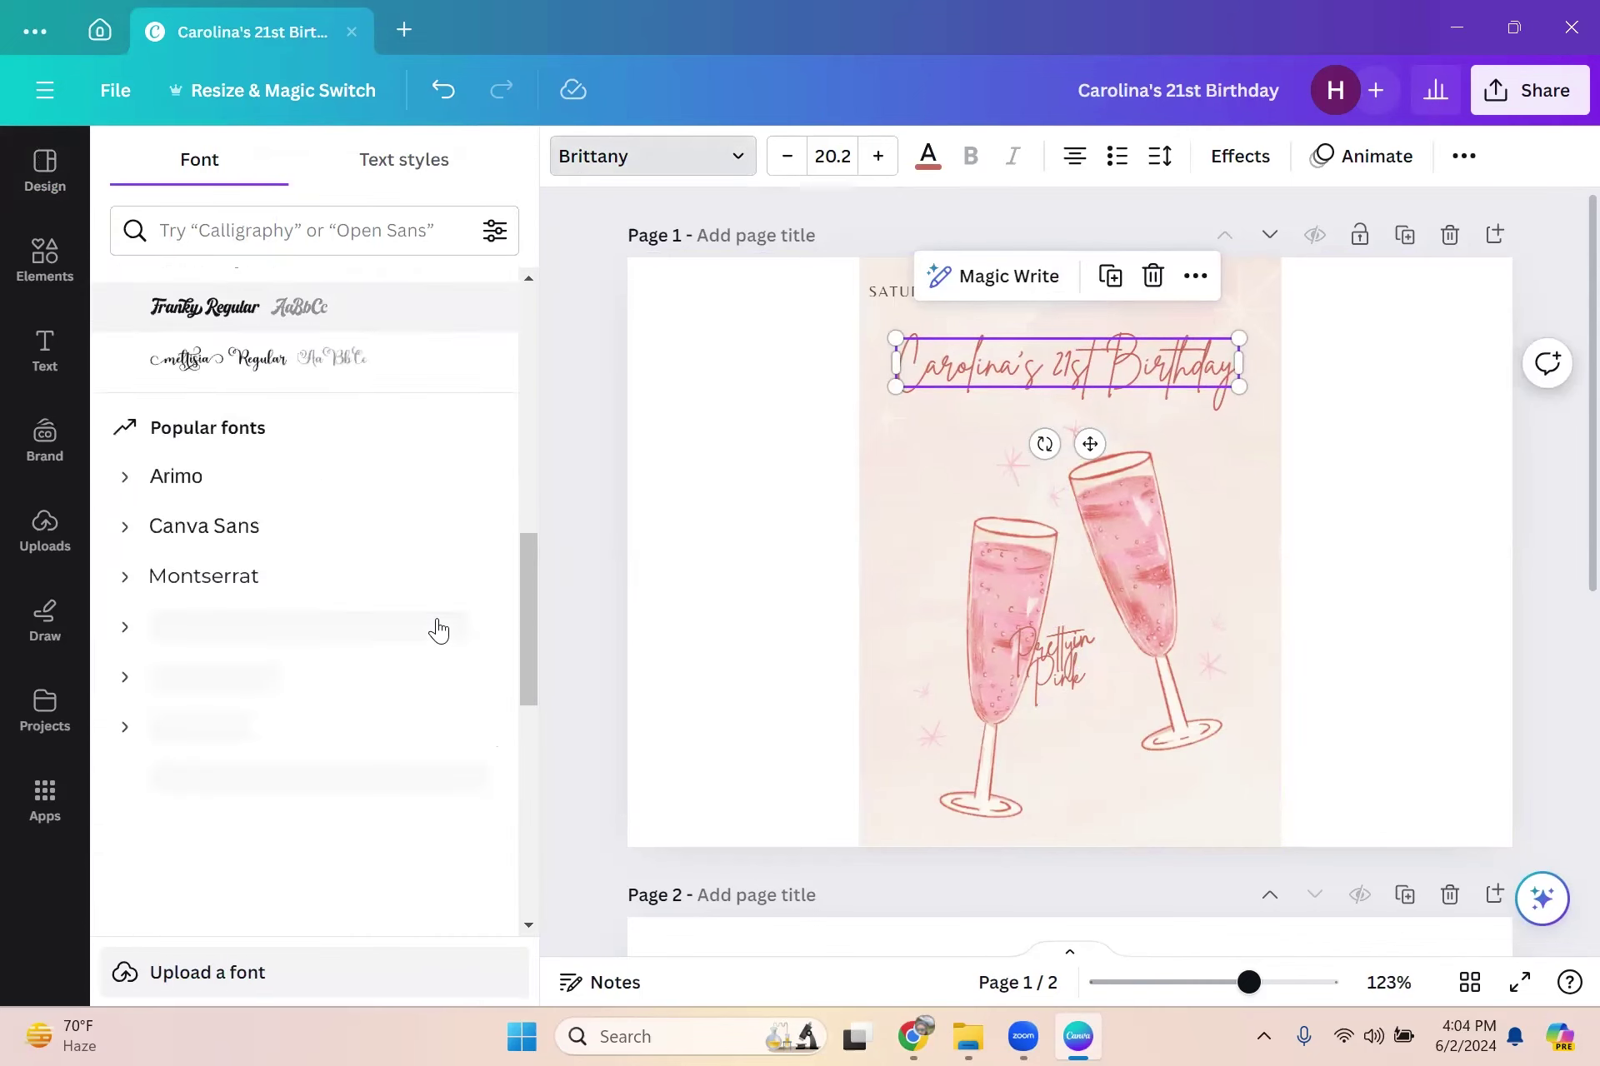
scroll(407, 571, up, 3)
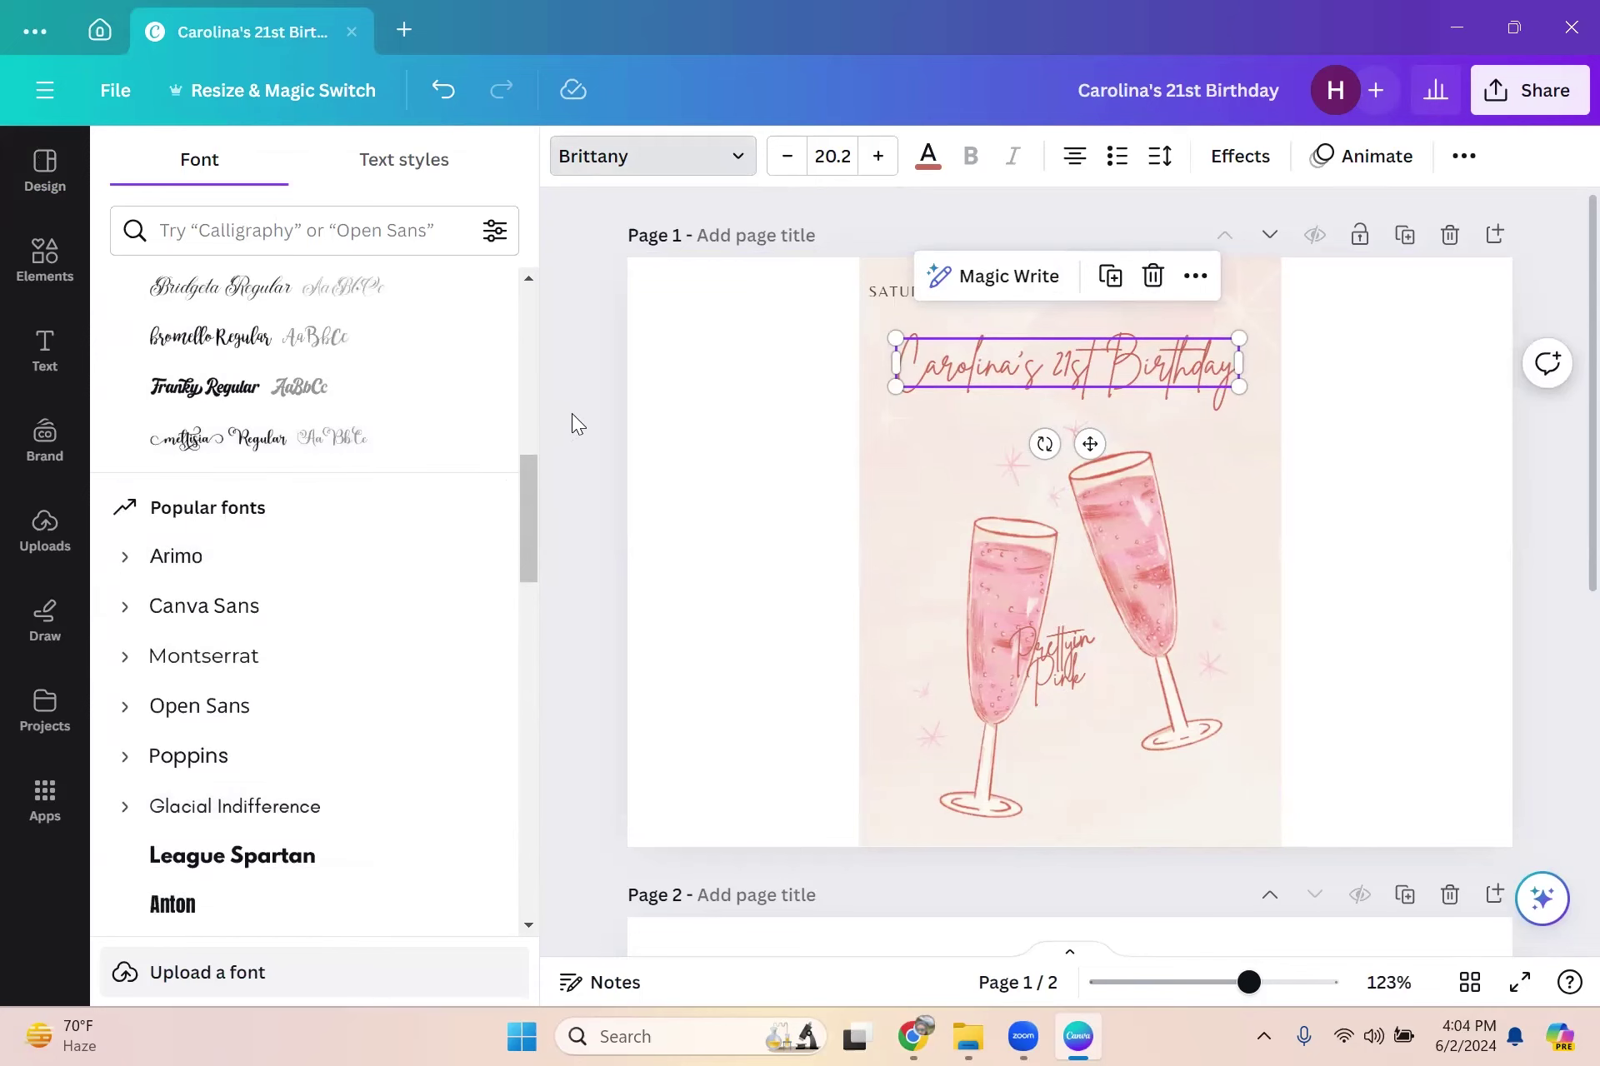
key(Escape)
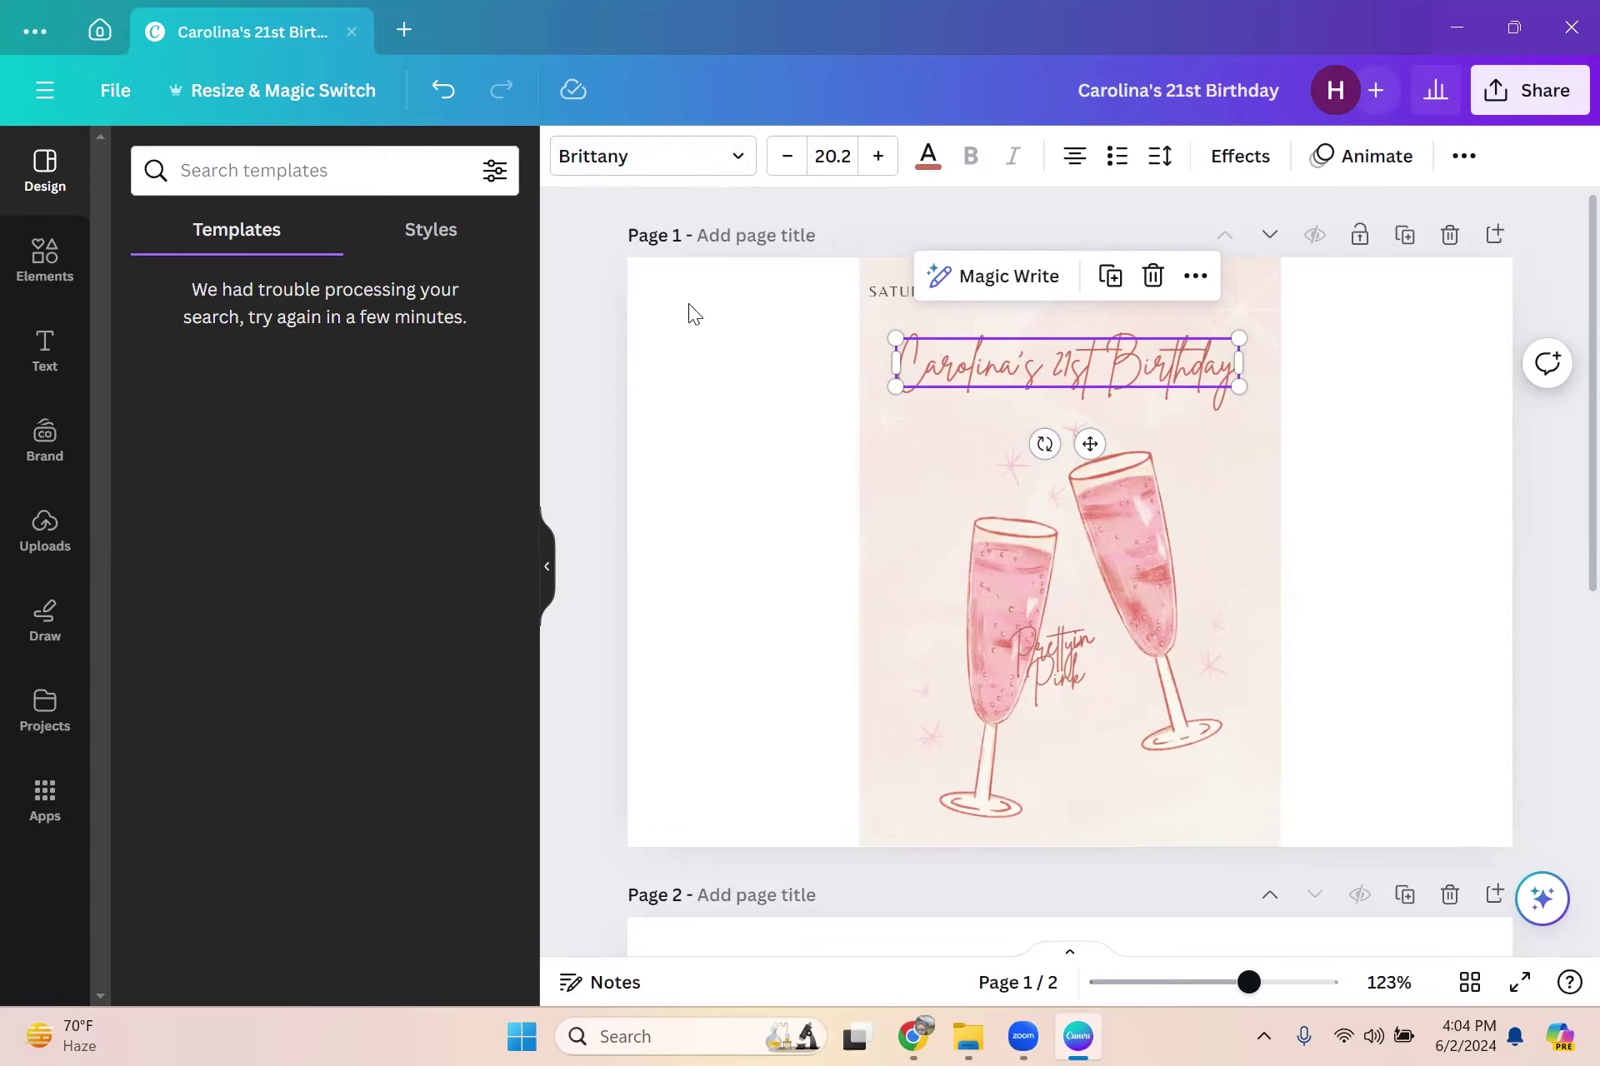
click(652, 163)
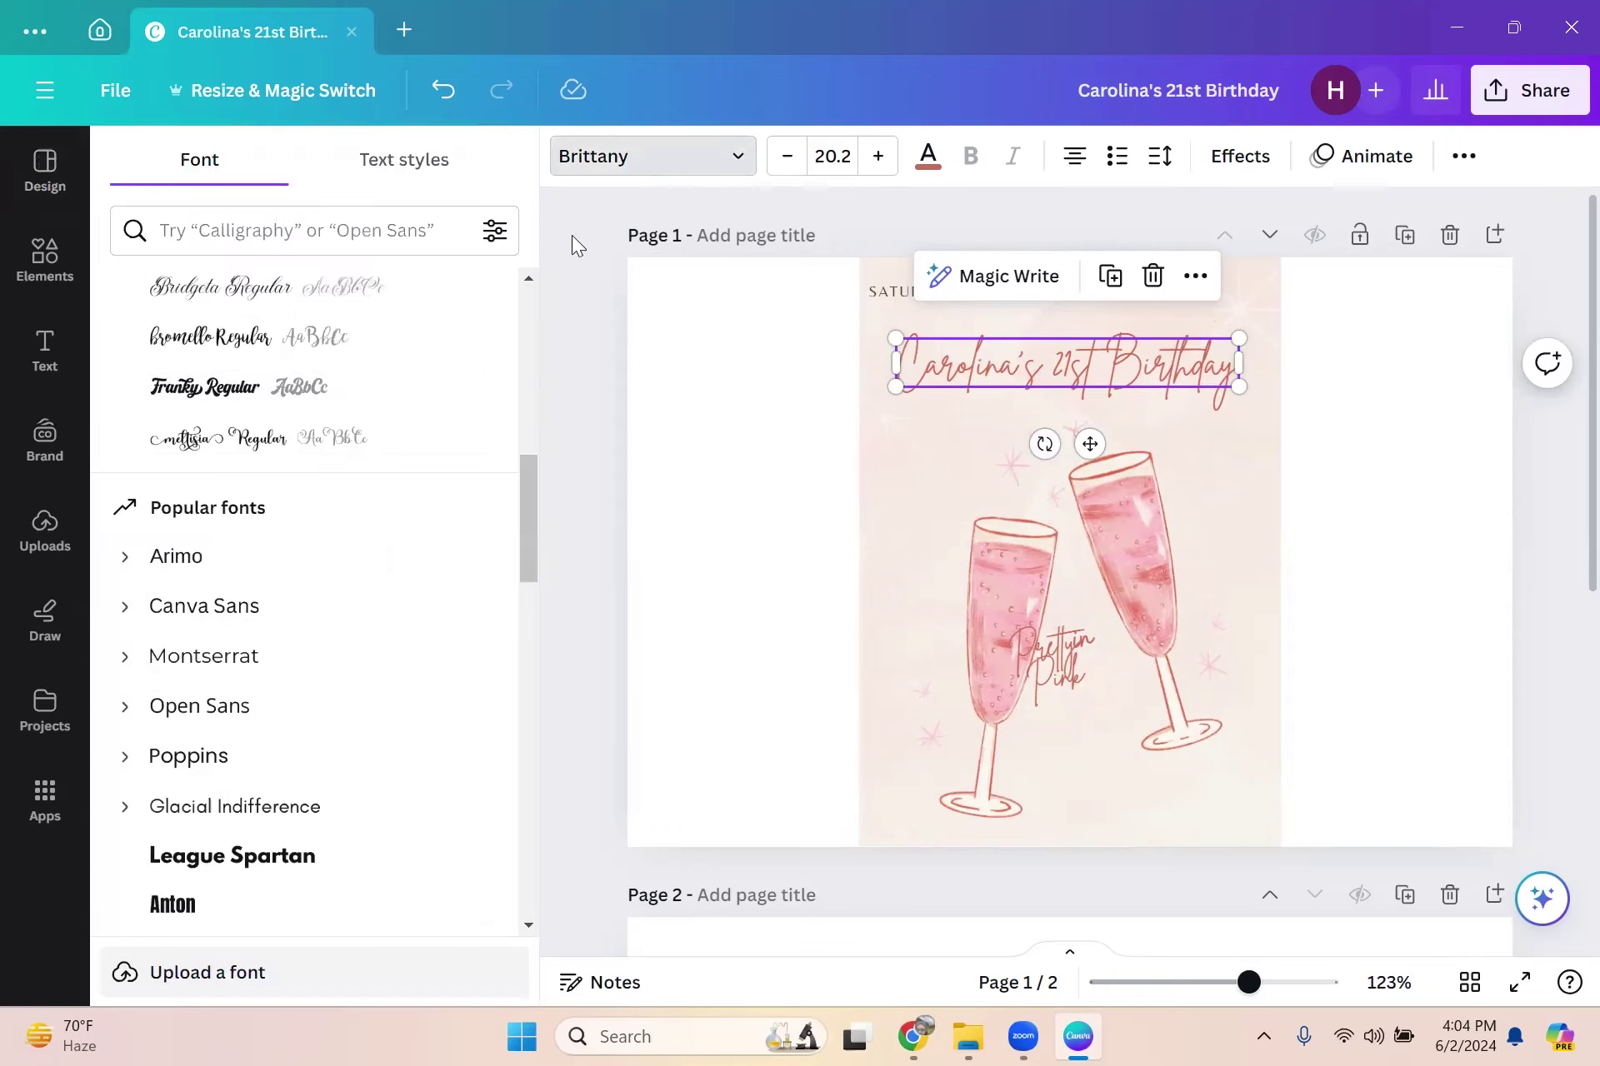
scroll(379, 567, down, 5)
scroll(383, 550, down, 5)
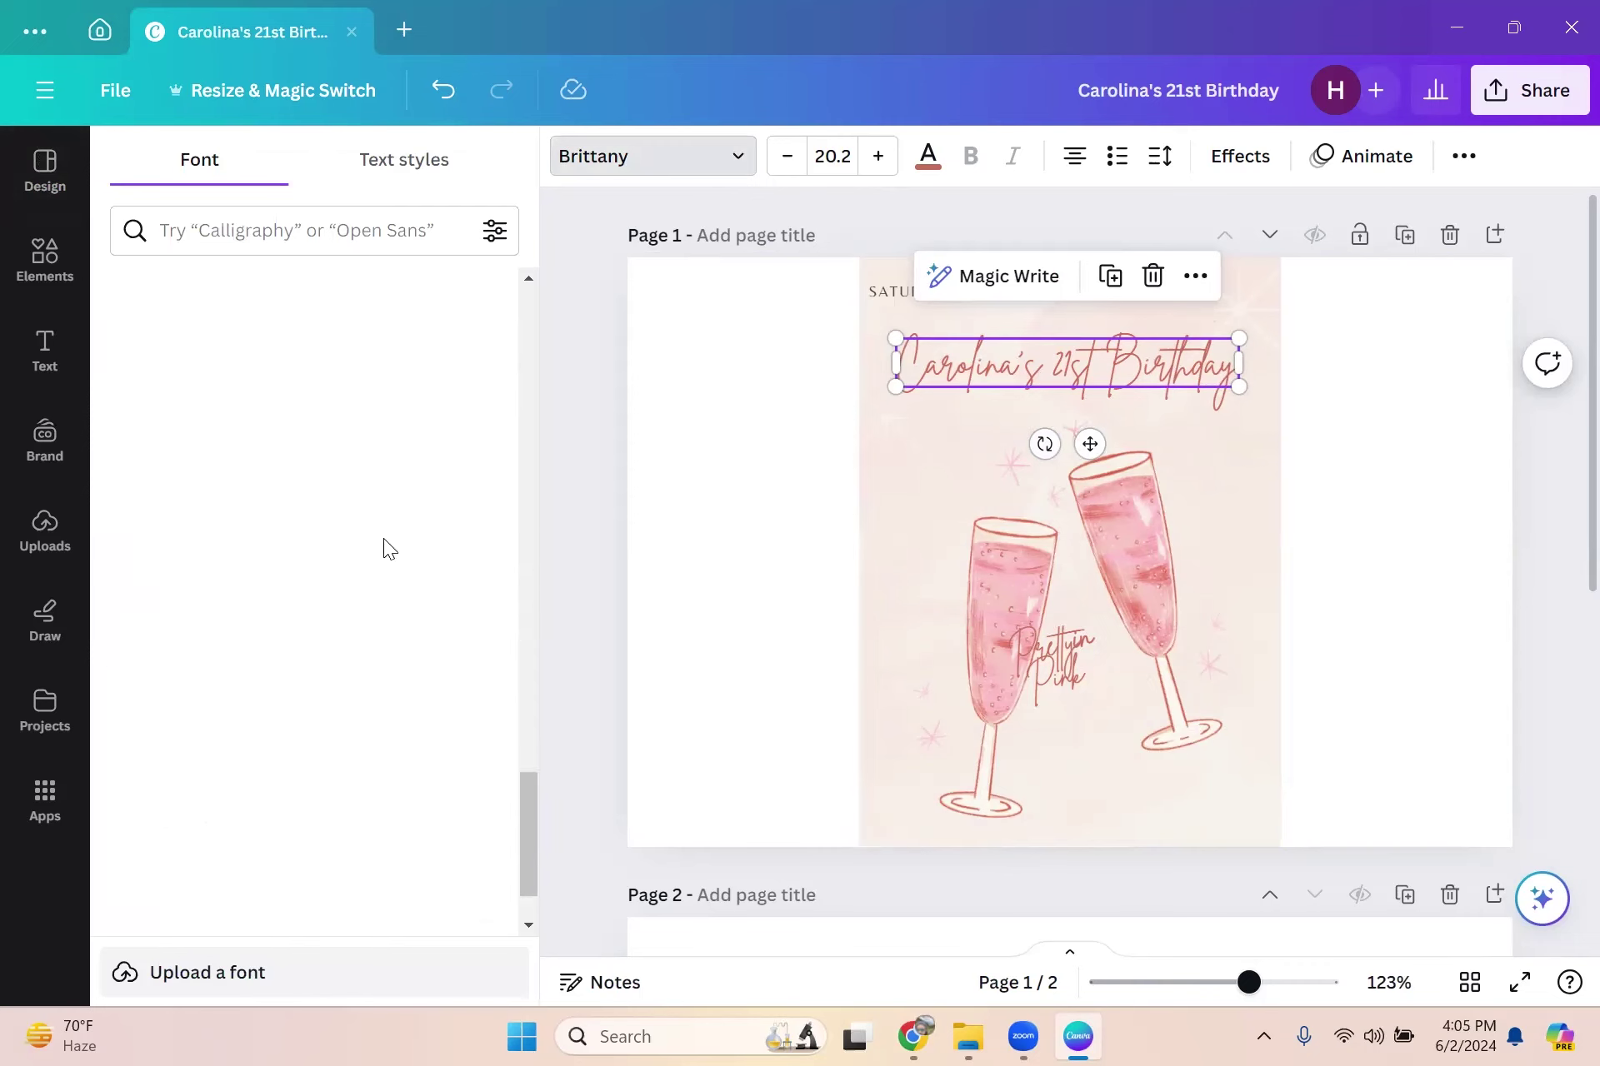
scroll(375, 522, up, 10)
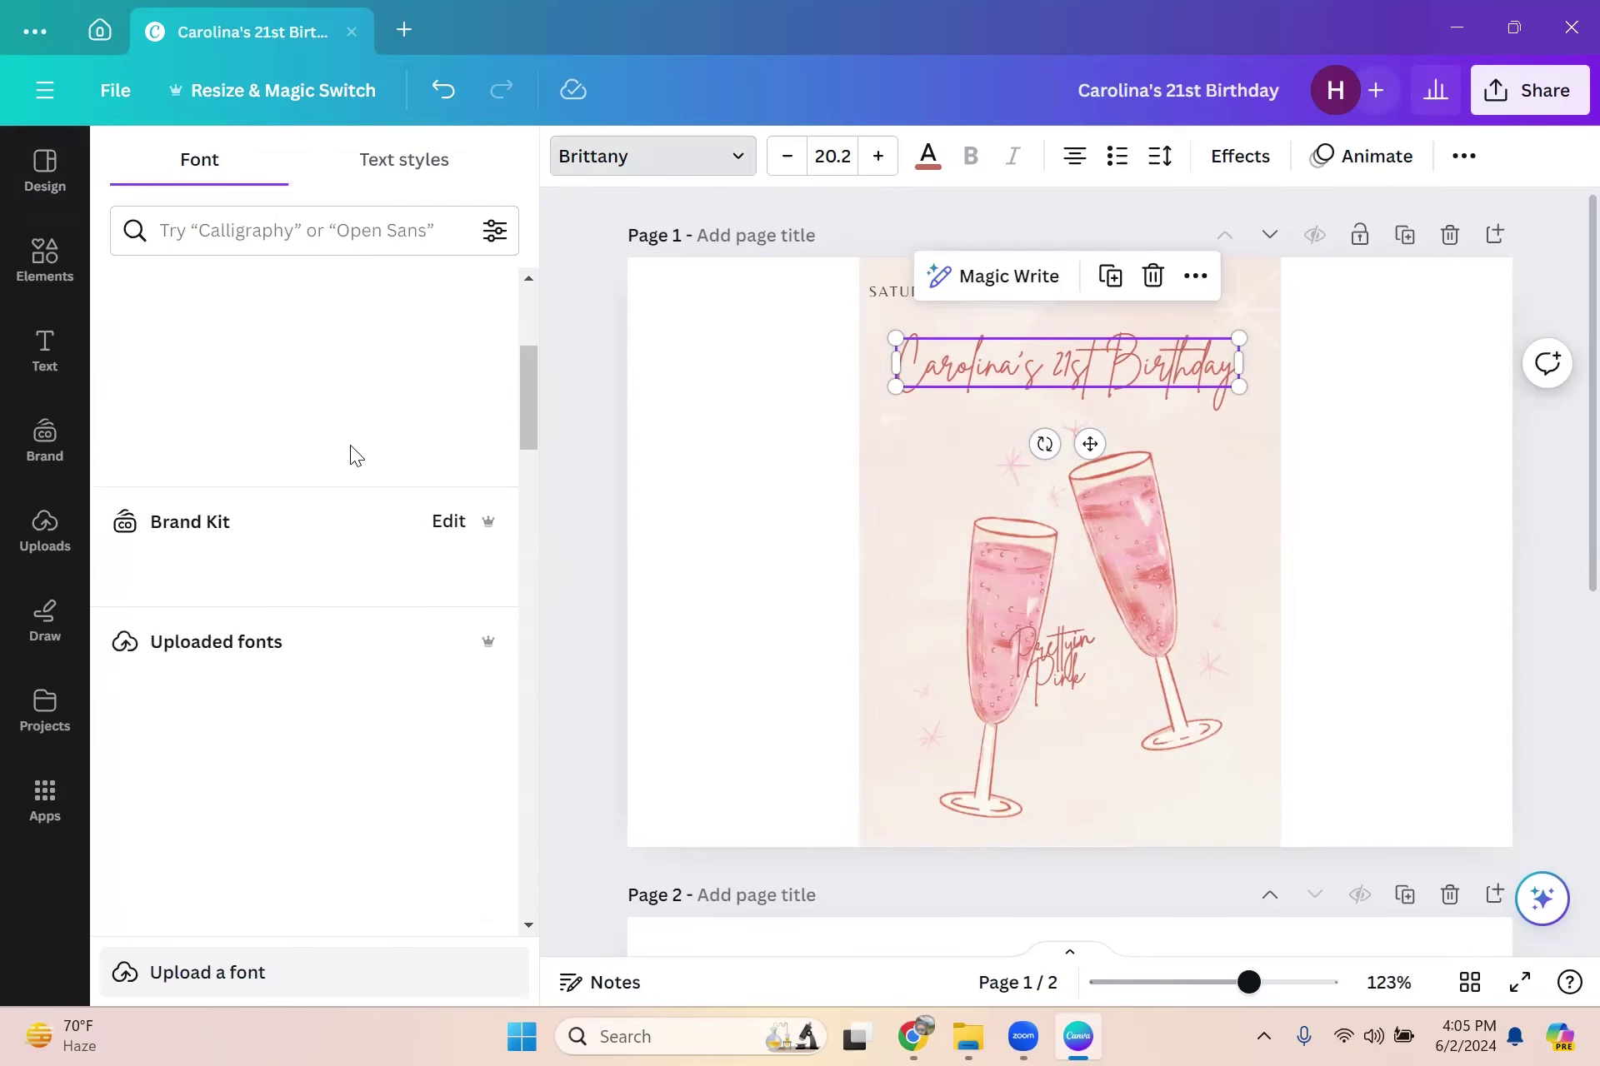
scroll(354, 570, up, 5)
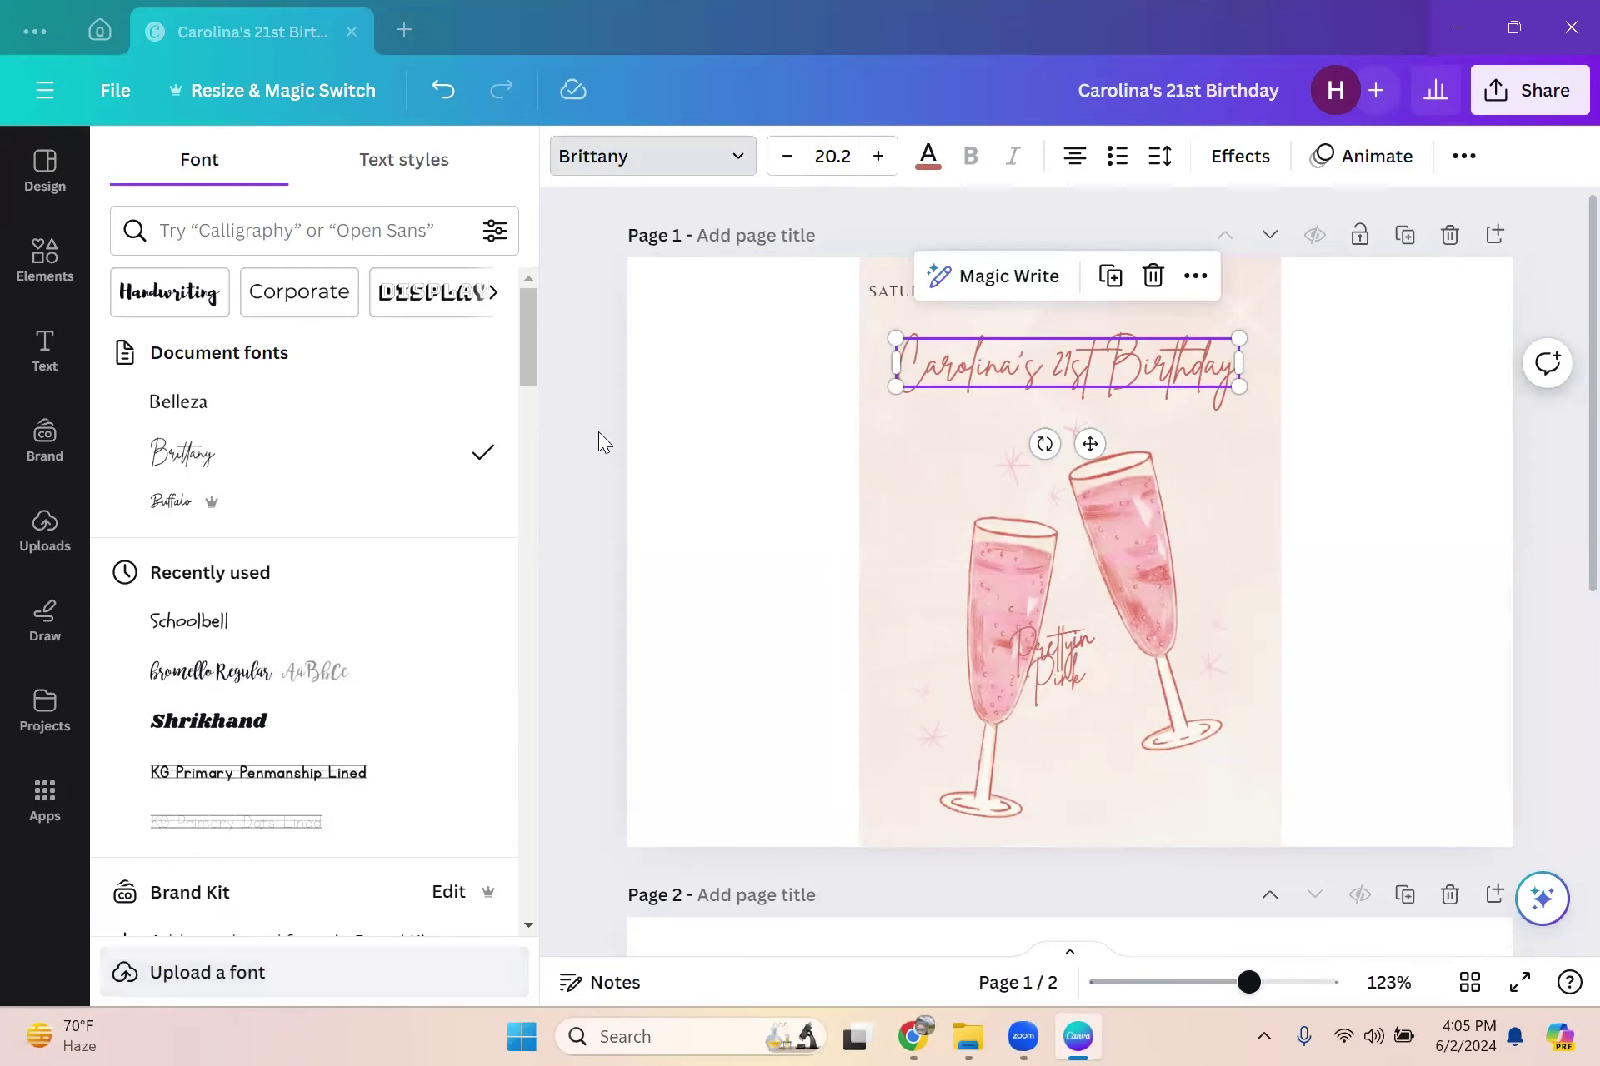
click(1027, 350)
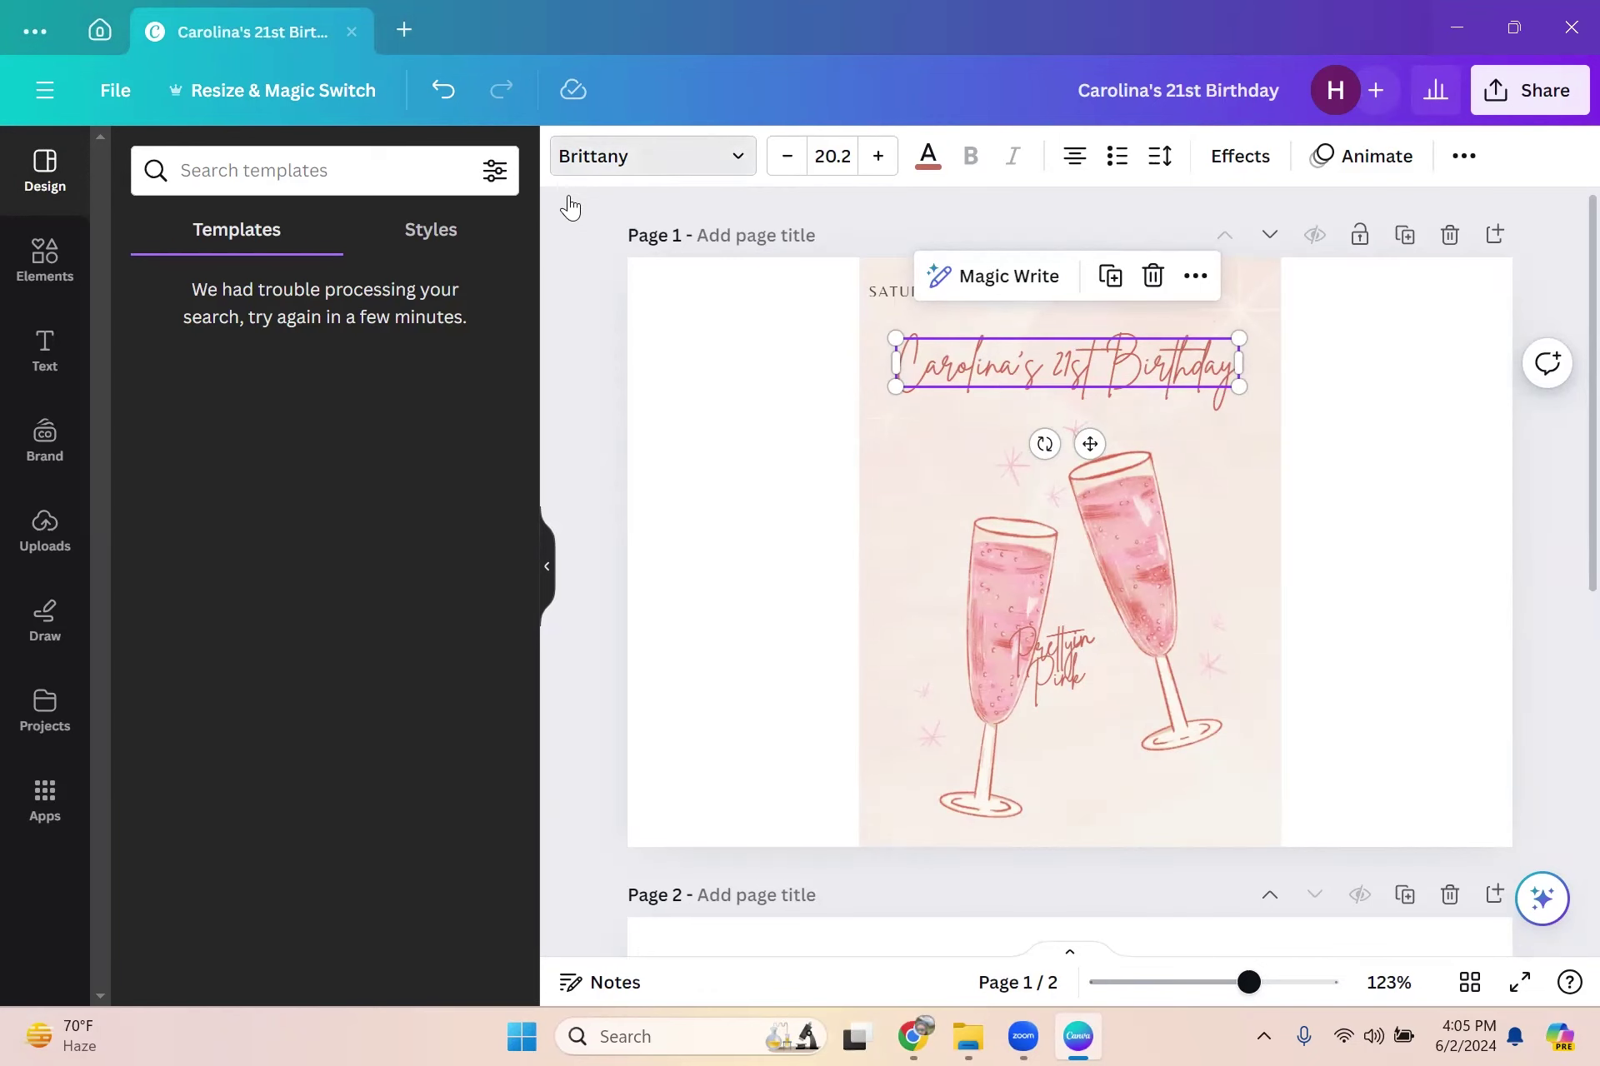
click(585, 166)
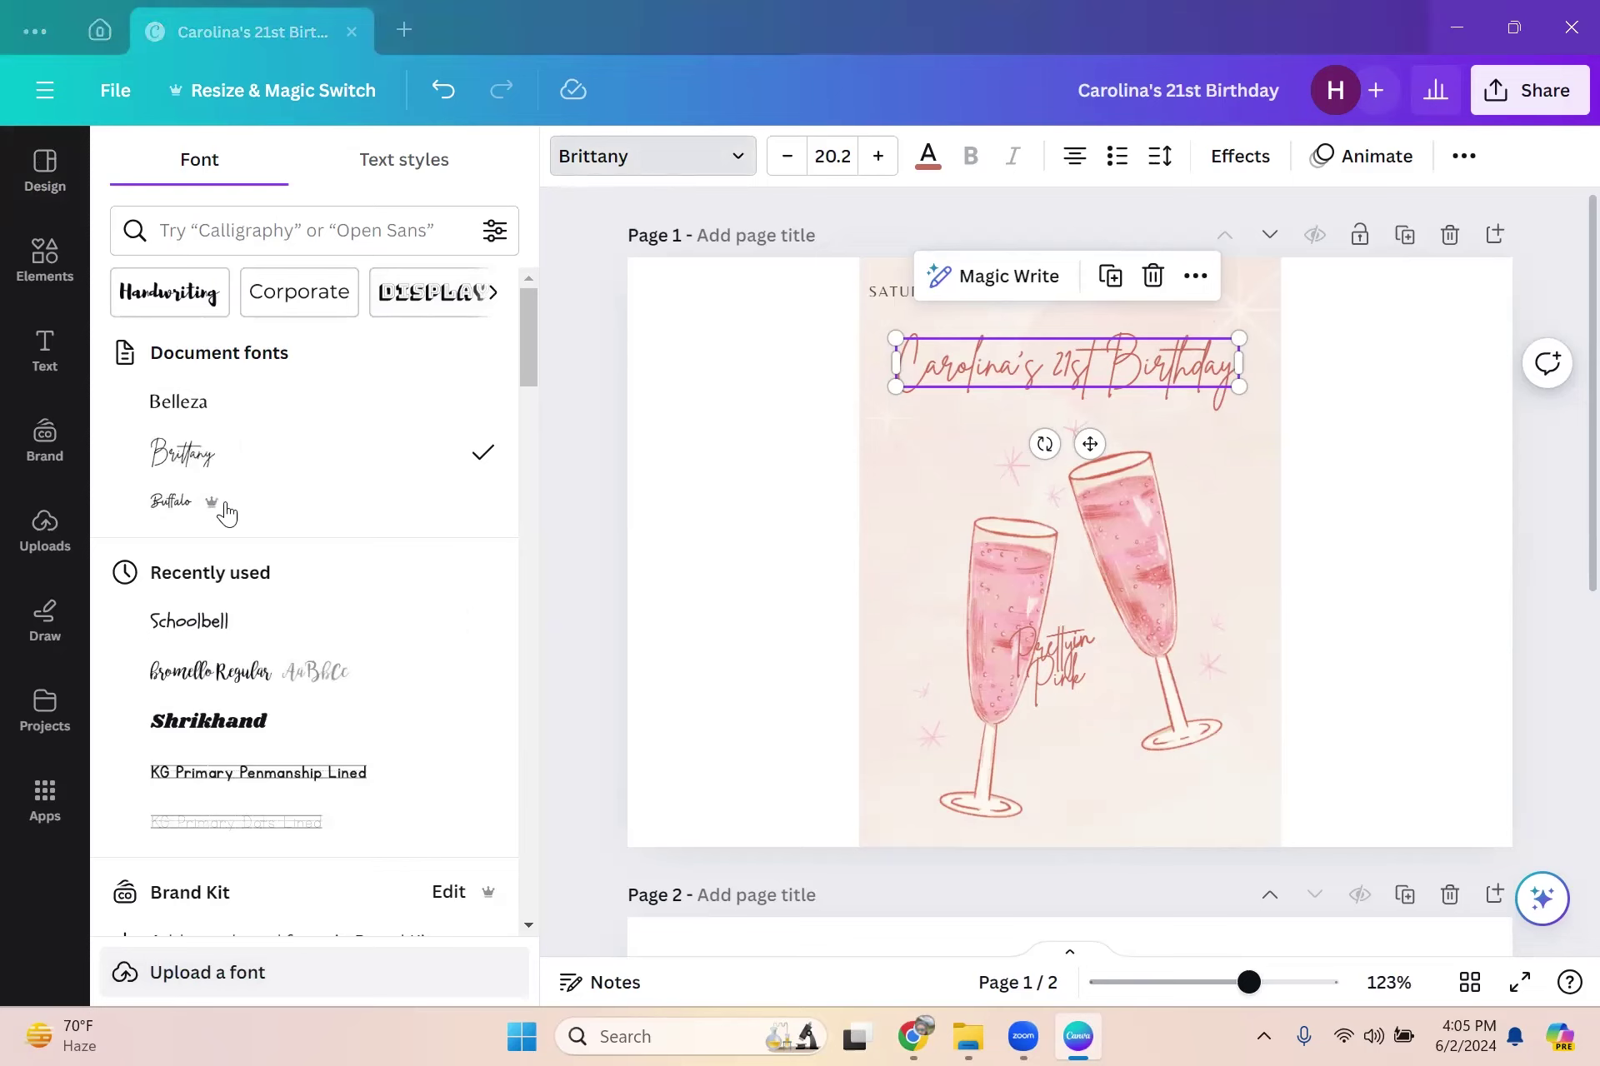
drag(537, 351, 535, 438)
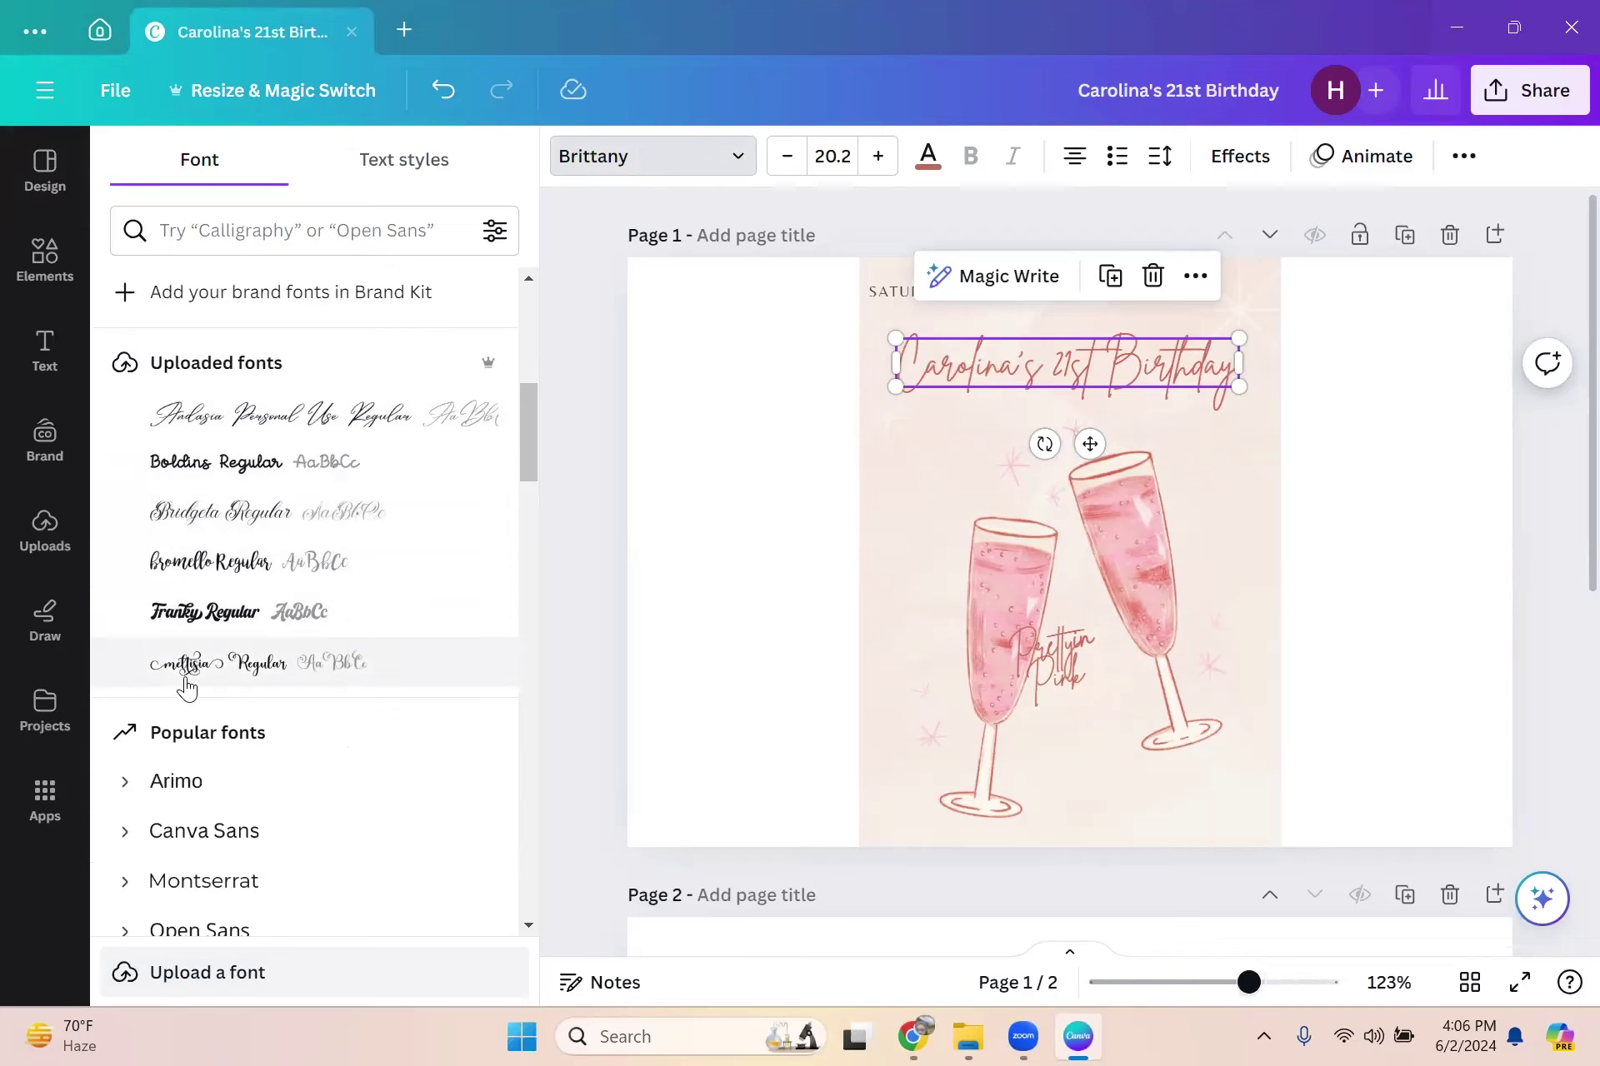
click(943, 382)
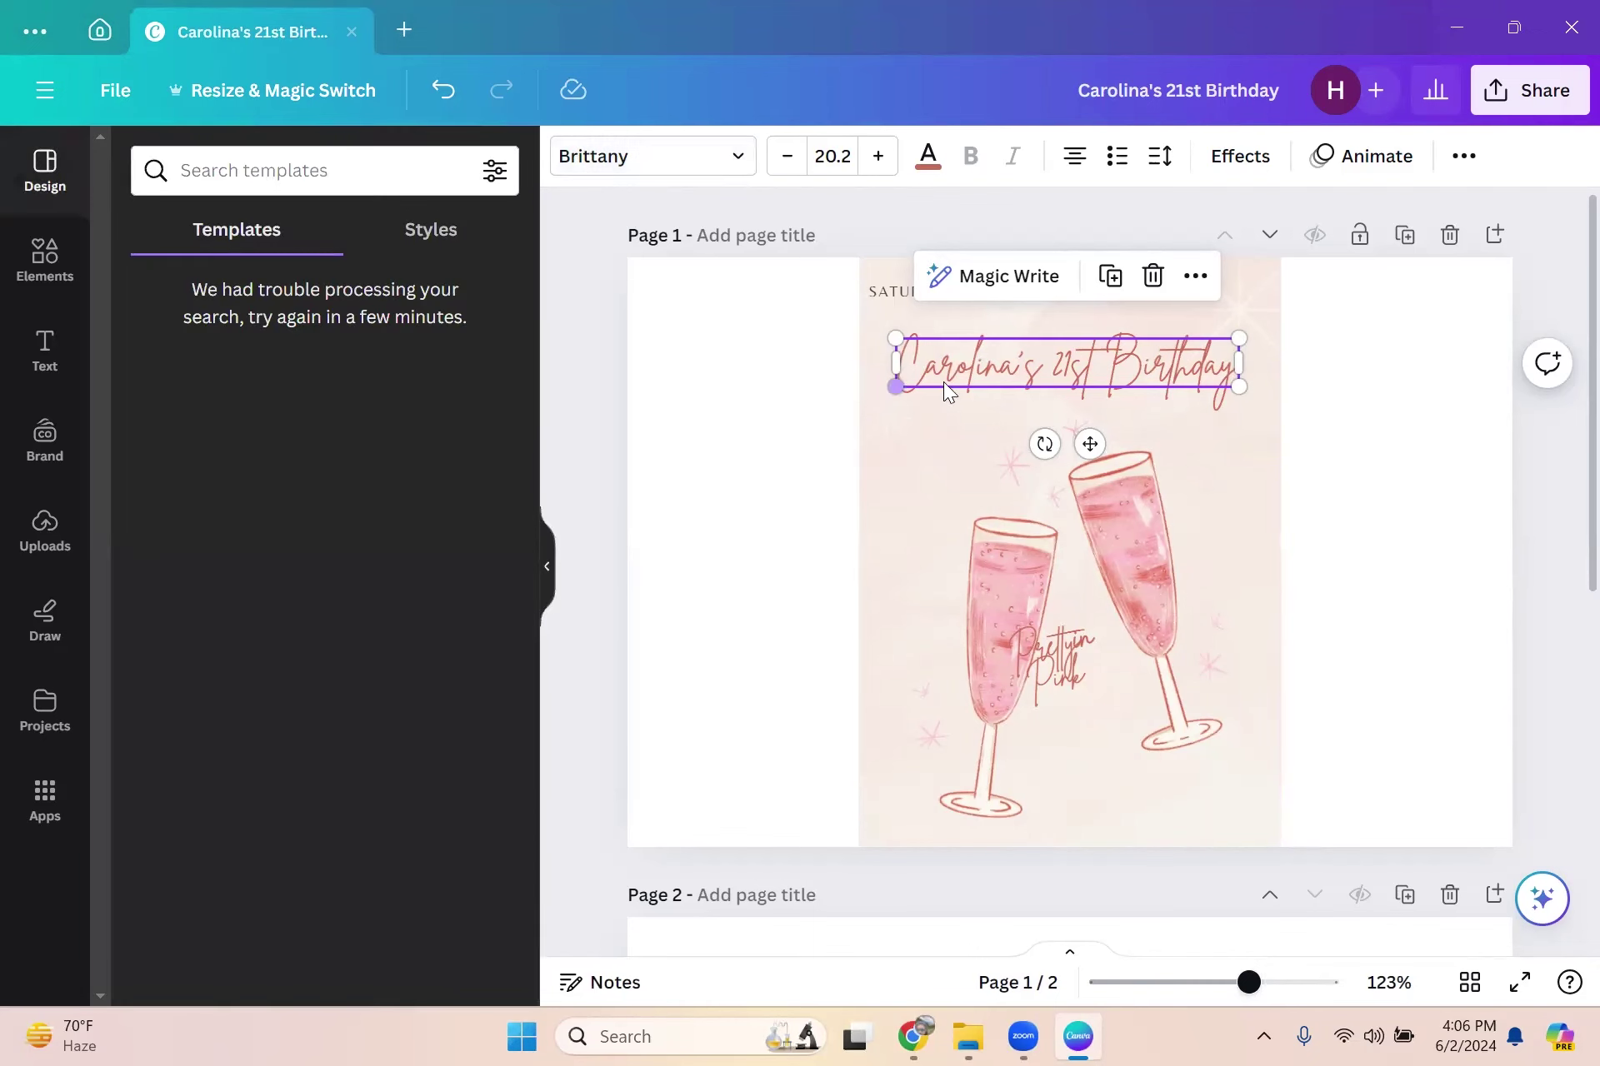
Step: Shift the invitation image to the right side of page 1 and move the Pretty in Pink texts onto page 2
drag(1040, 355, 947, 375)
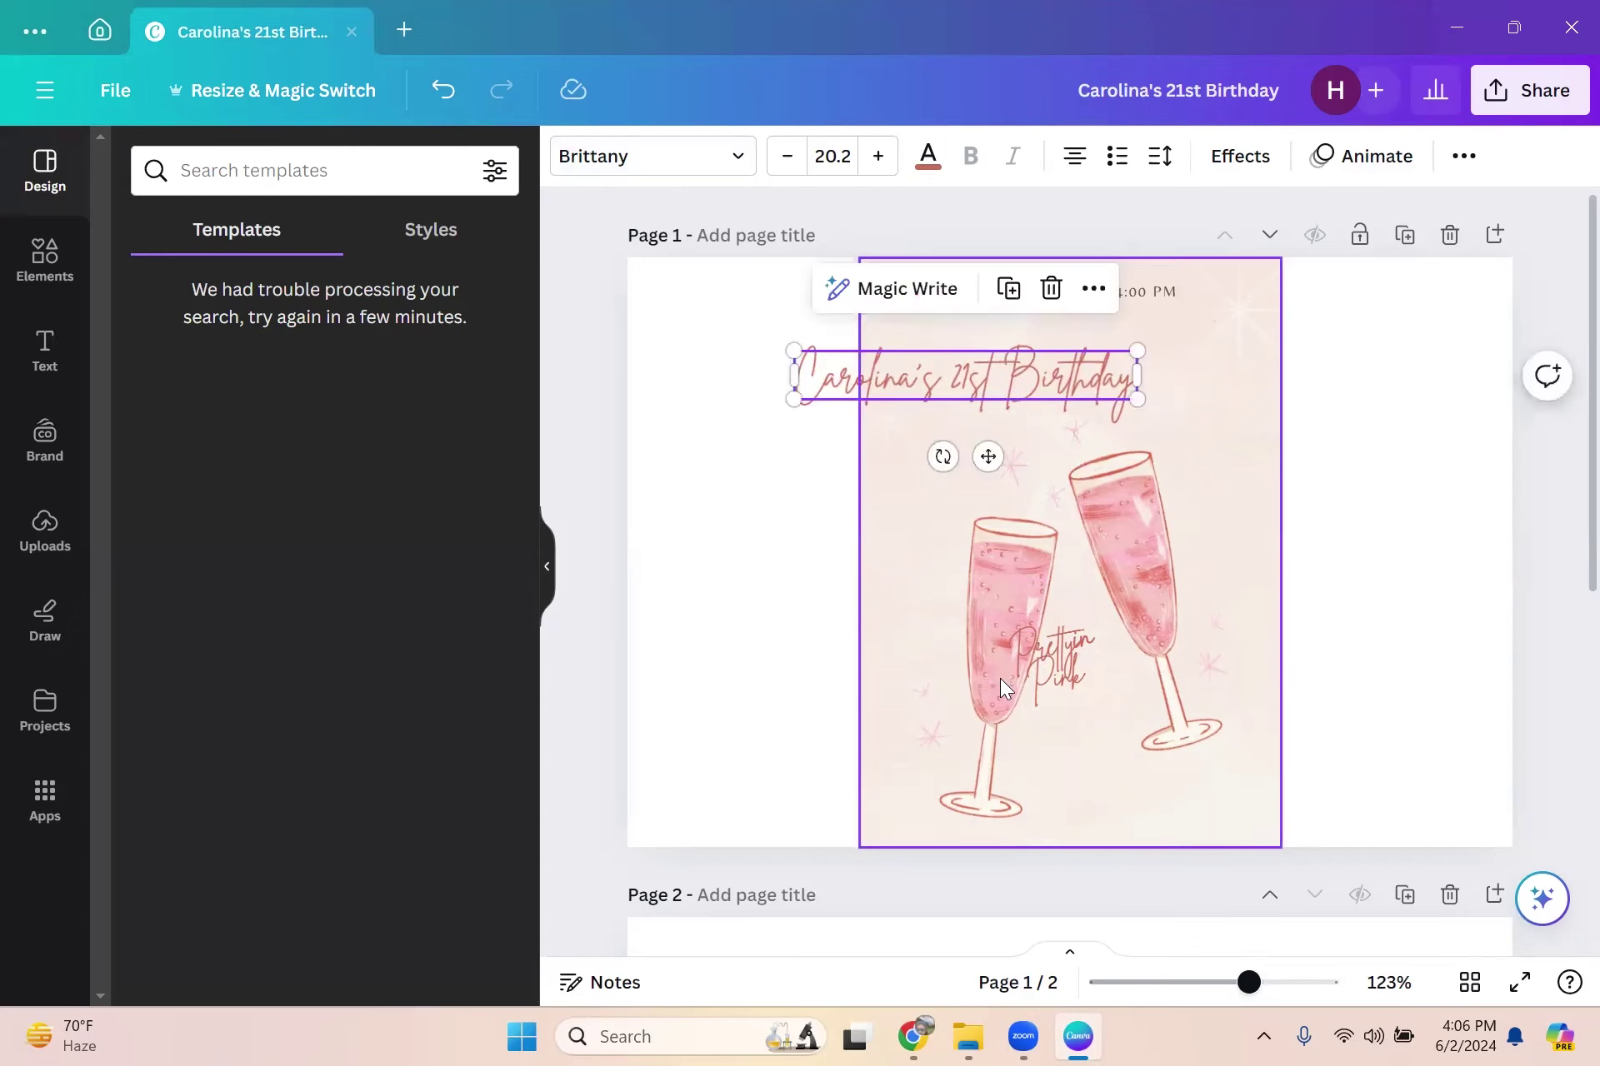
drag(1033, 667, 1242, 614)
drag(977, 619, 1069, 715)
scroll(1013, 497, down, 3)
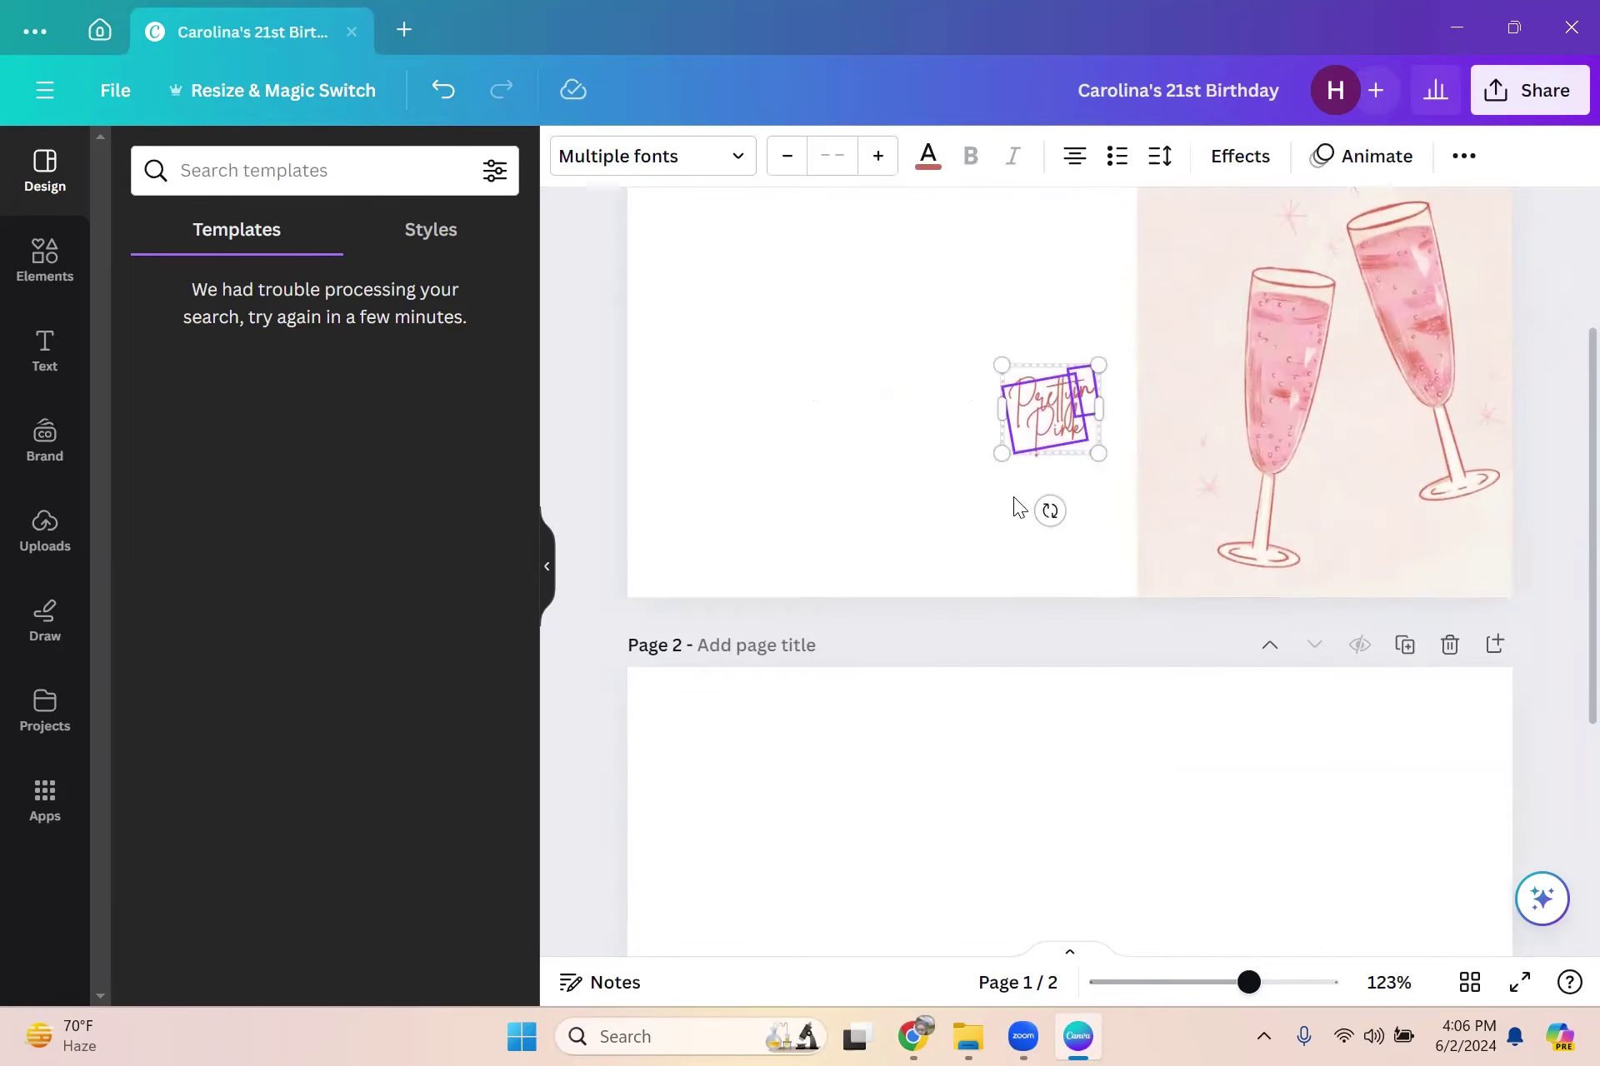
drag(1050, 416, 1072, 788)
Step: Move the birthday headline from page 1 to the upper part of page 2, just above Pretty in Pink
scroll(959, 716, up, 3)
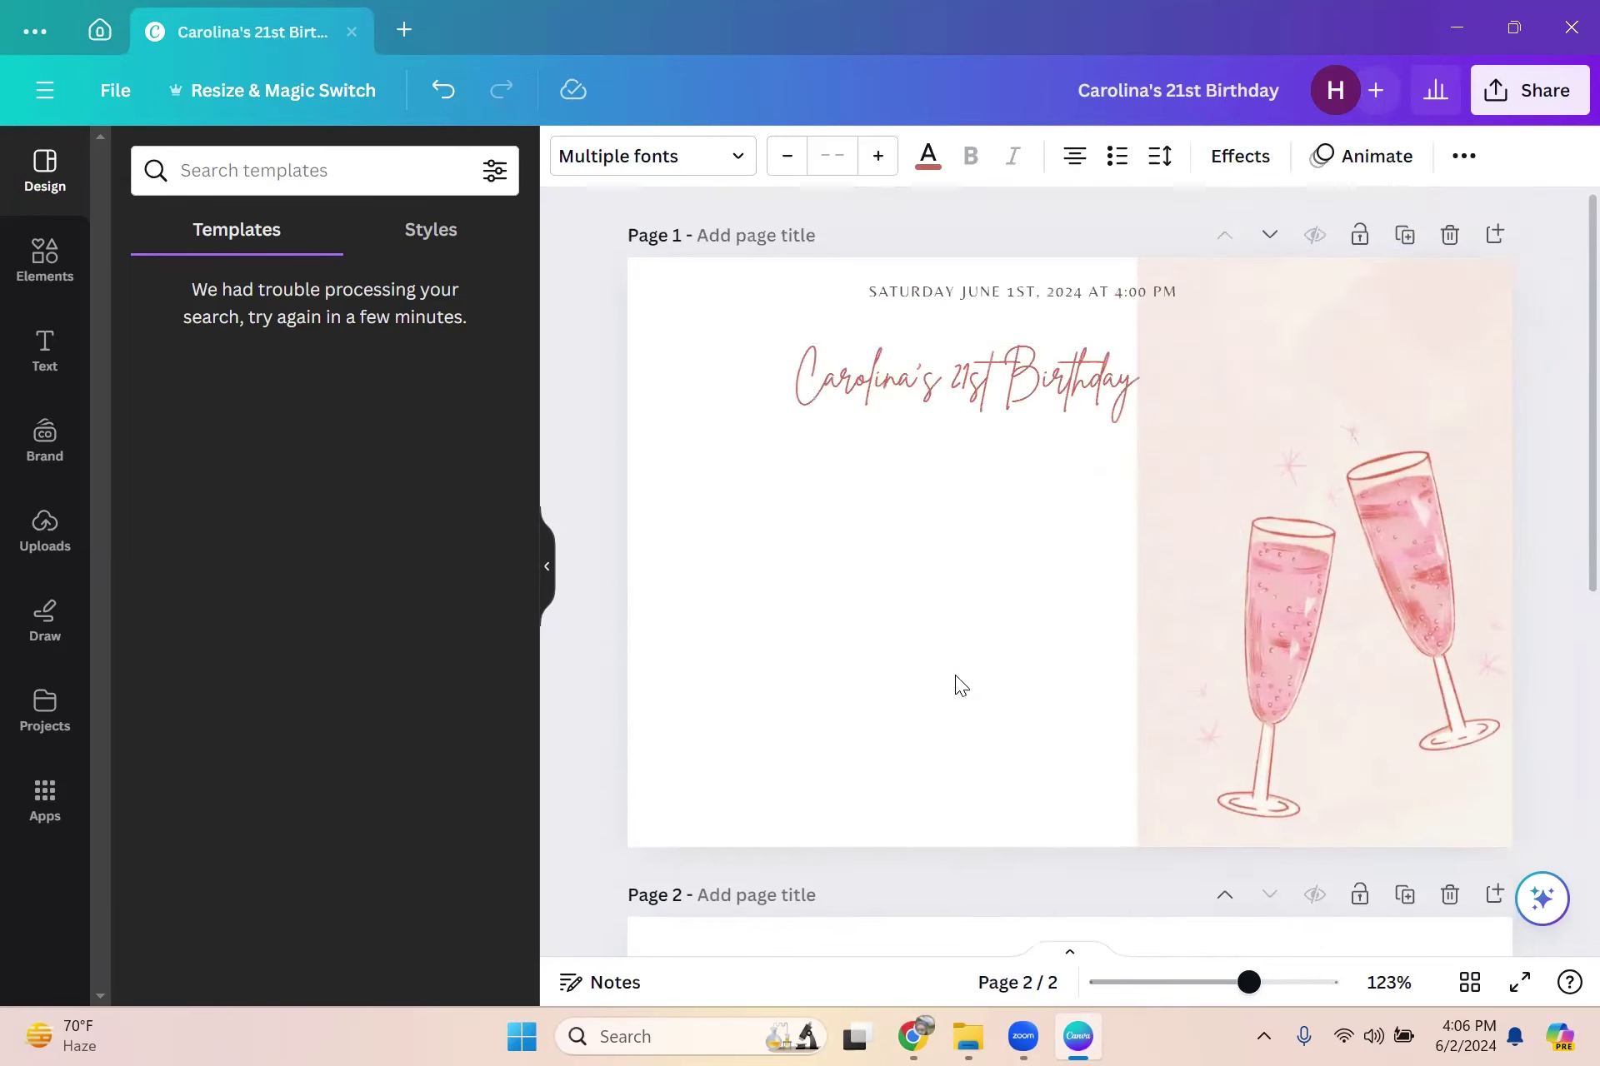
click(826, 382)
drag(827, 381, 833, 737)
scroll(932, 571, down, 5)
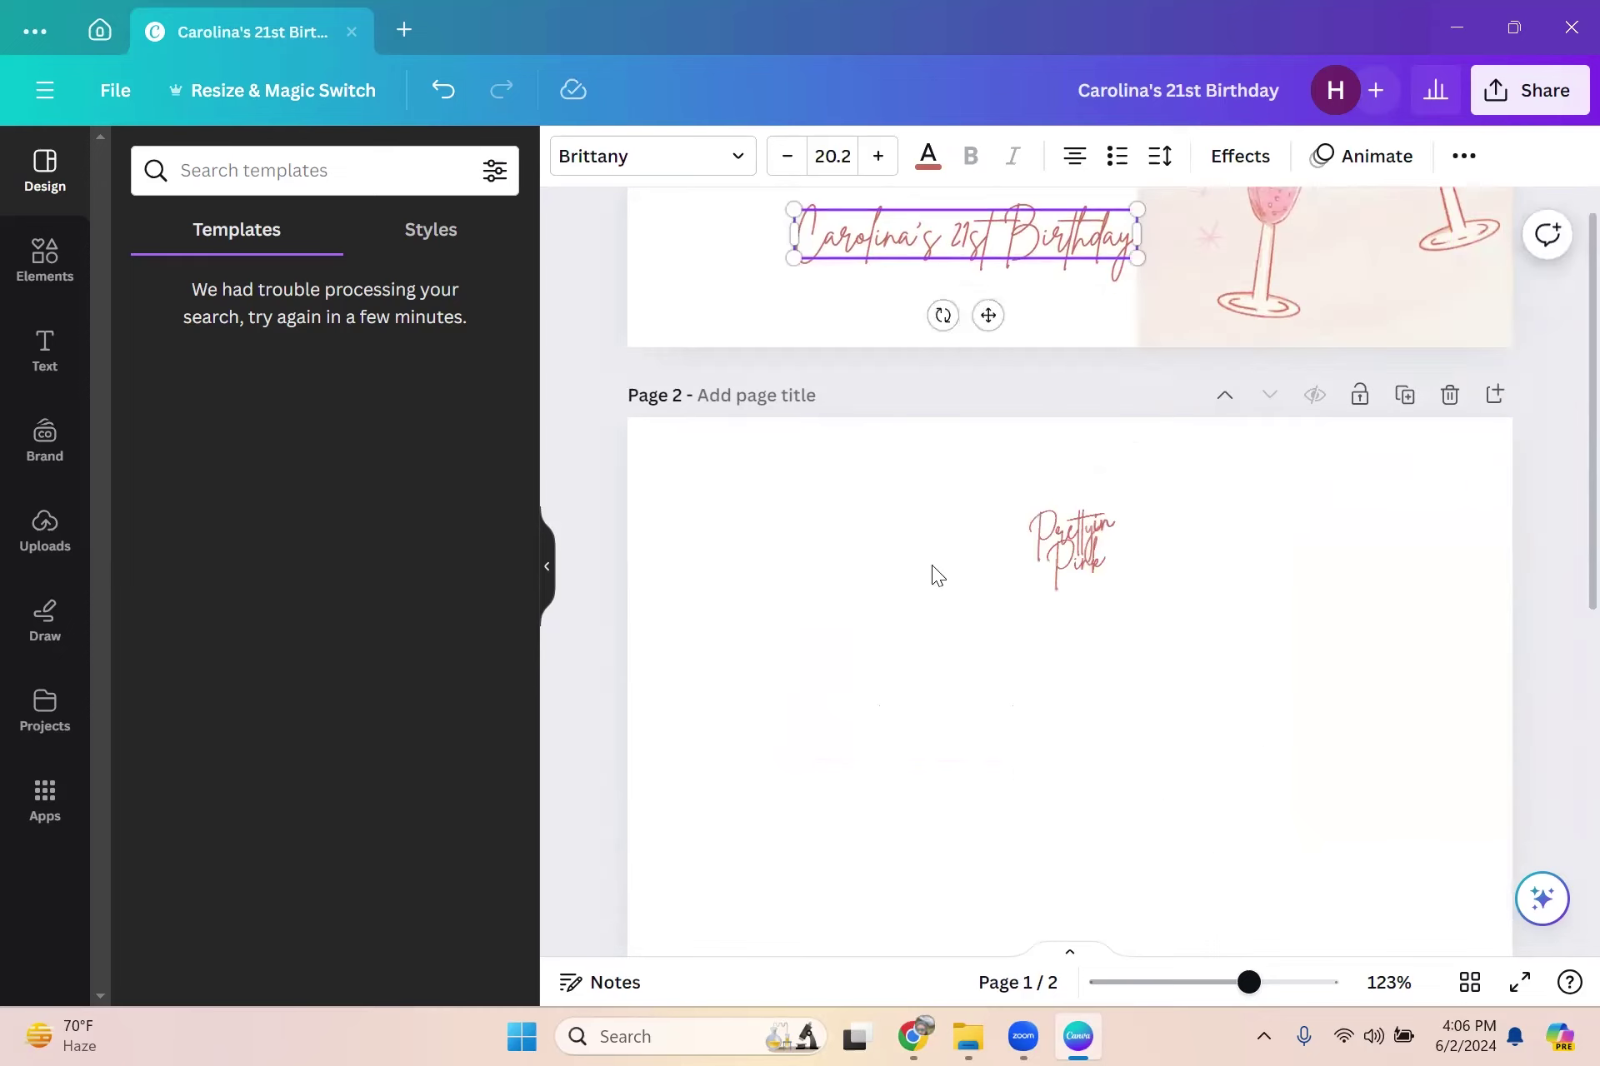
drag(914, 244, 876, 487)
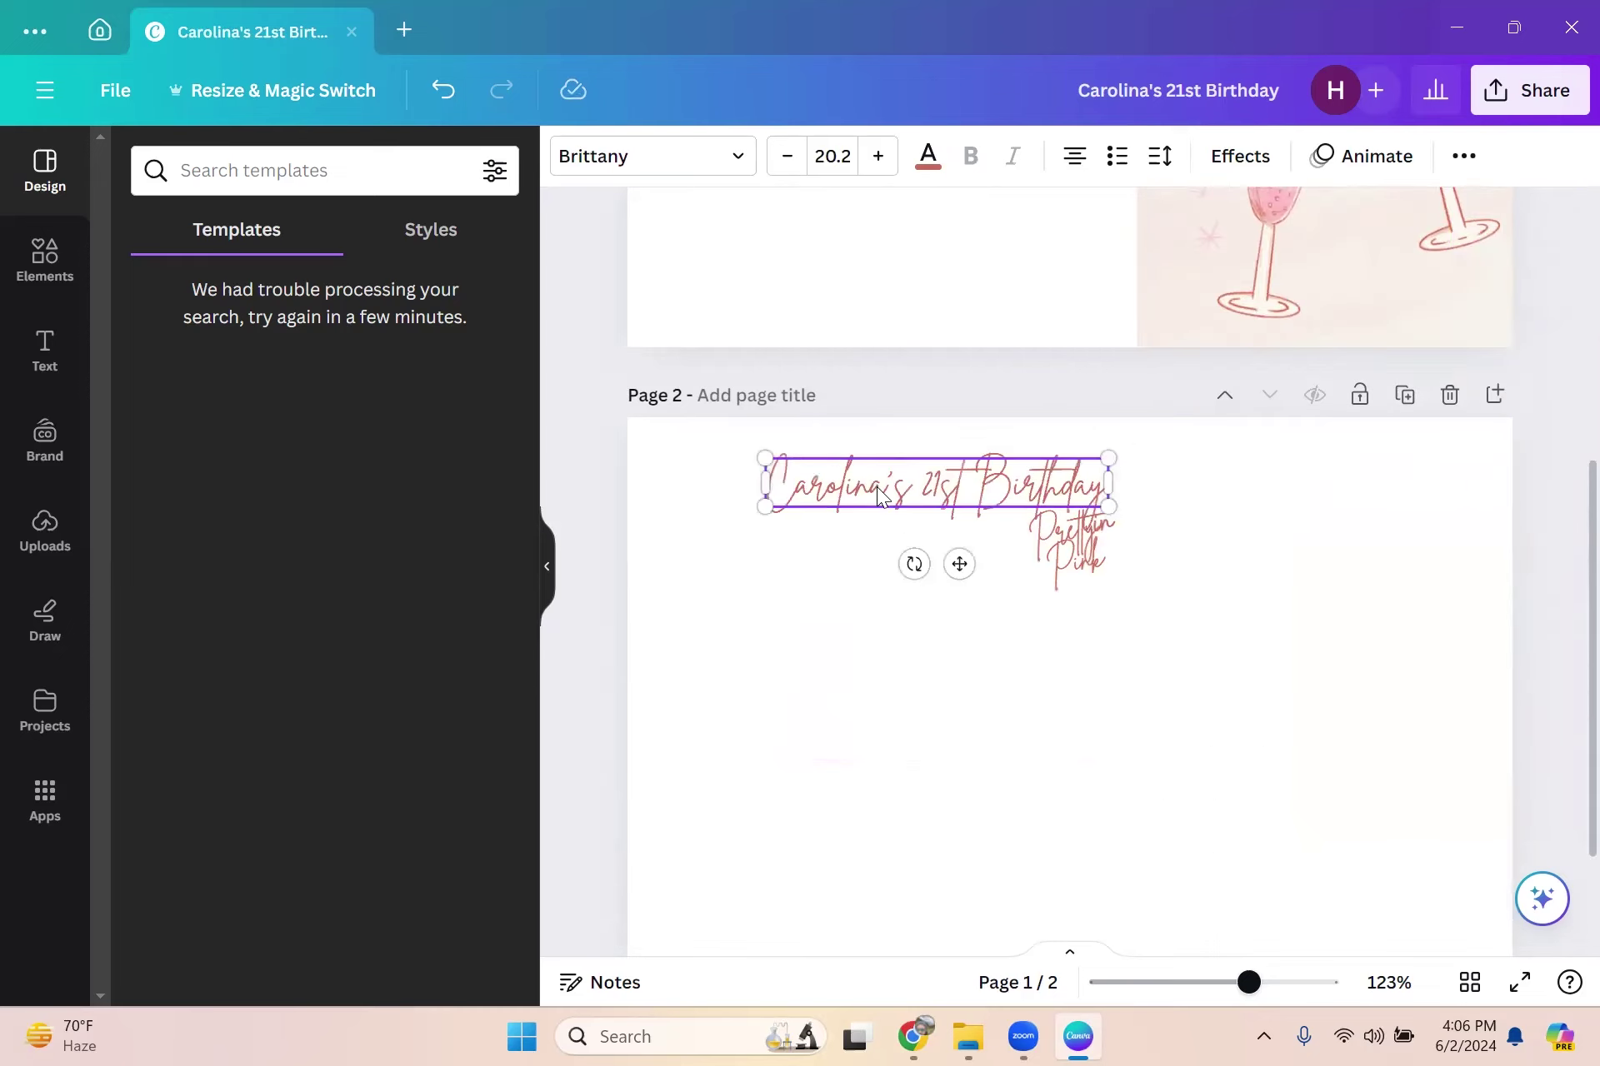
Step: Delete the Saturday June 1st date line from page 1 and move the champagne glasses image back to the page centre
scroll(900, 500, up, 5)
click(923, 293)
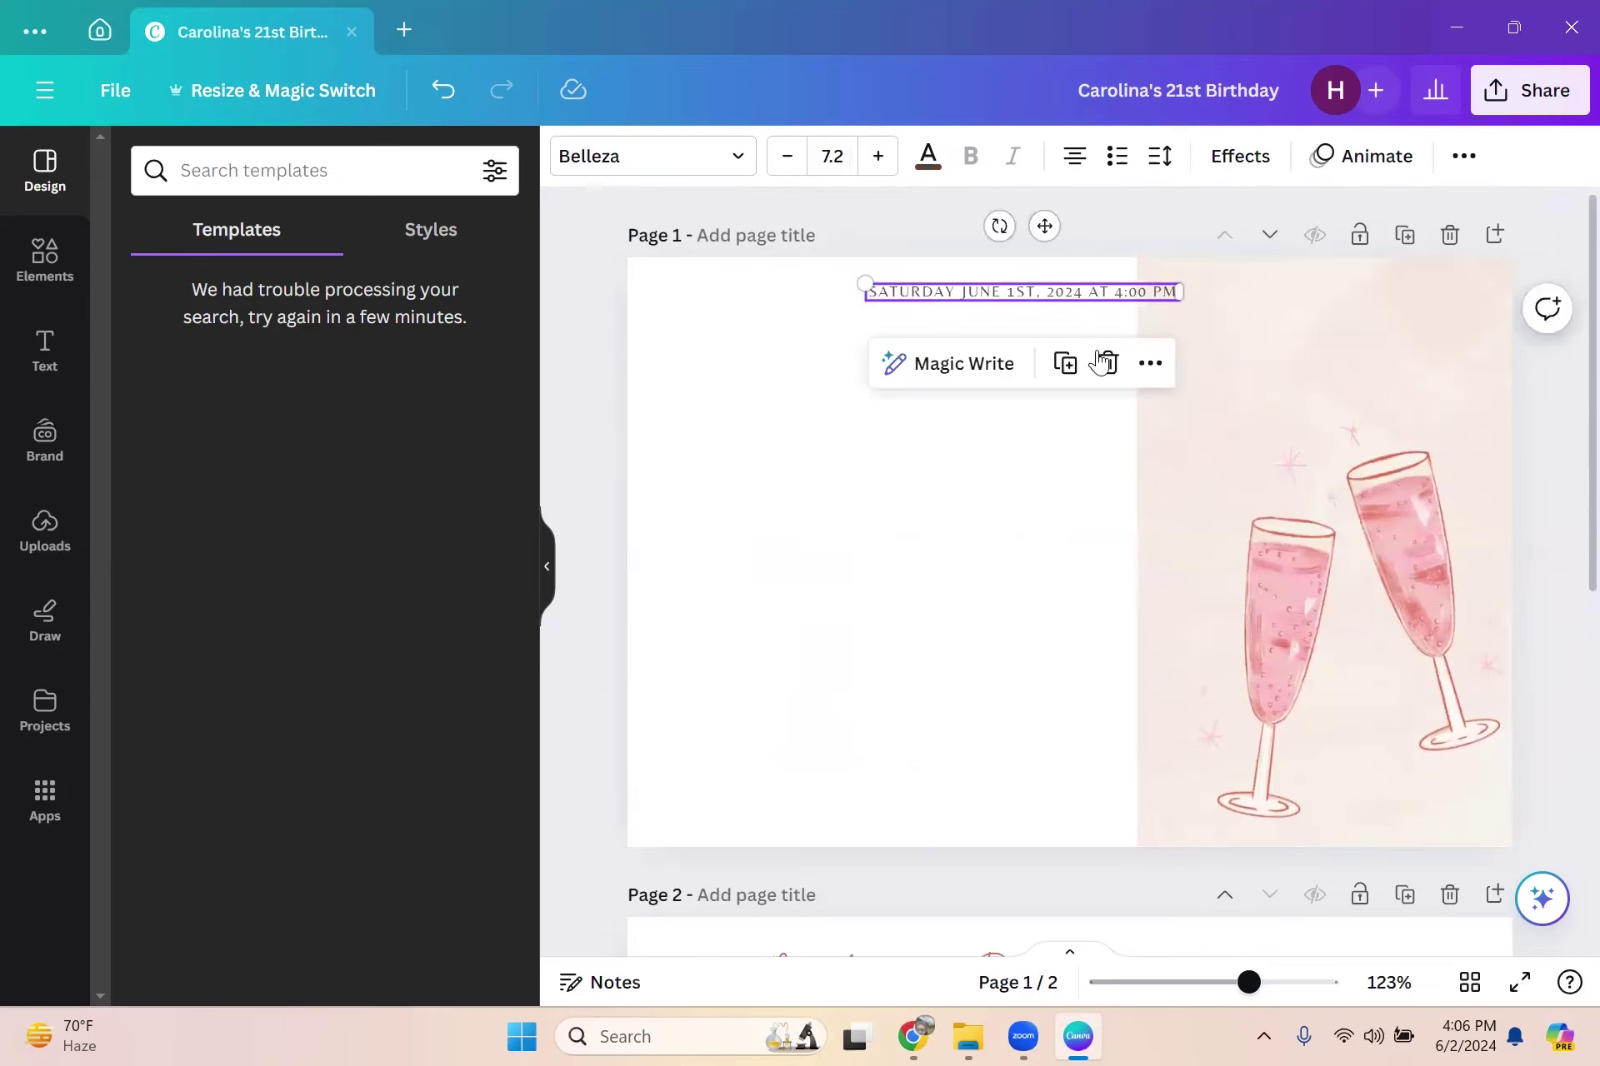
click(1109, 364)
drag(1167, 435, 987, 421)
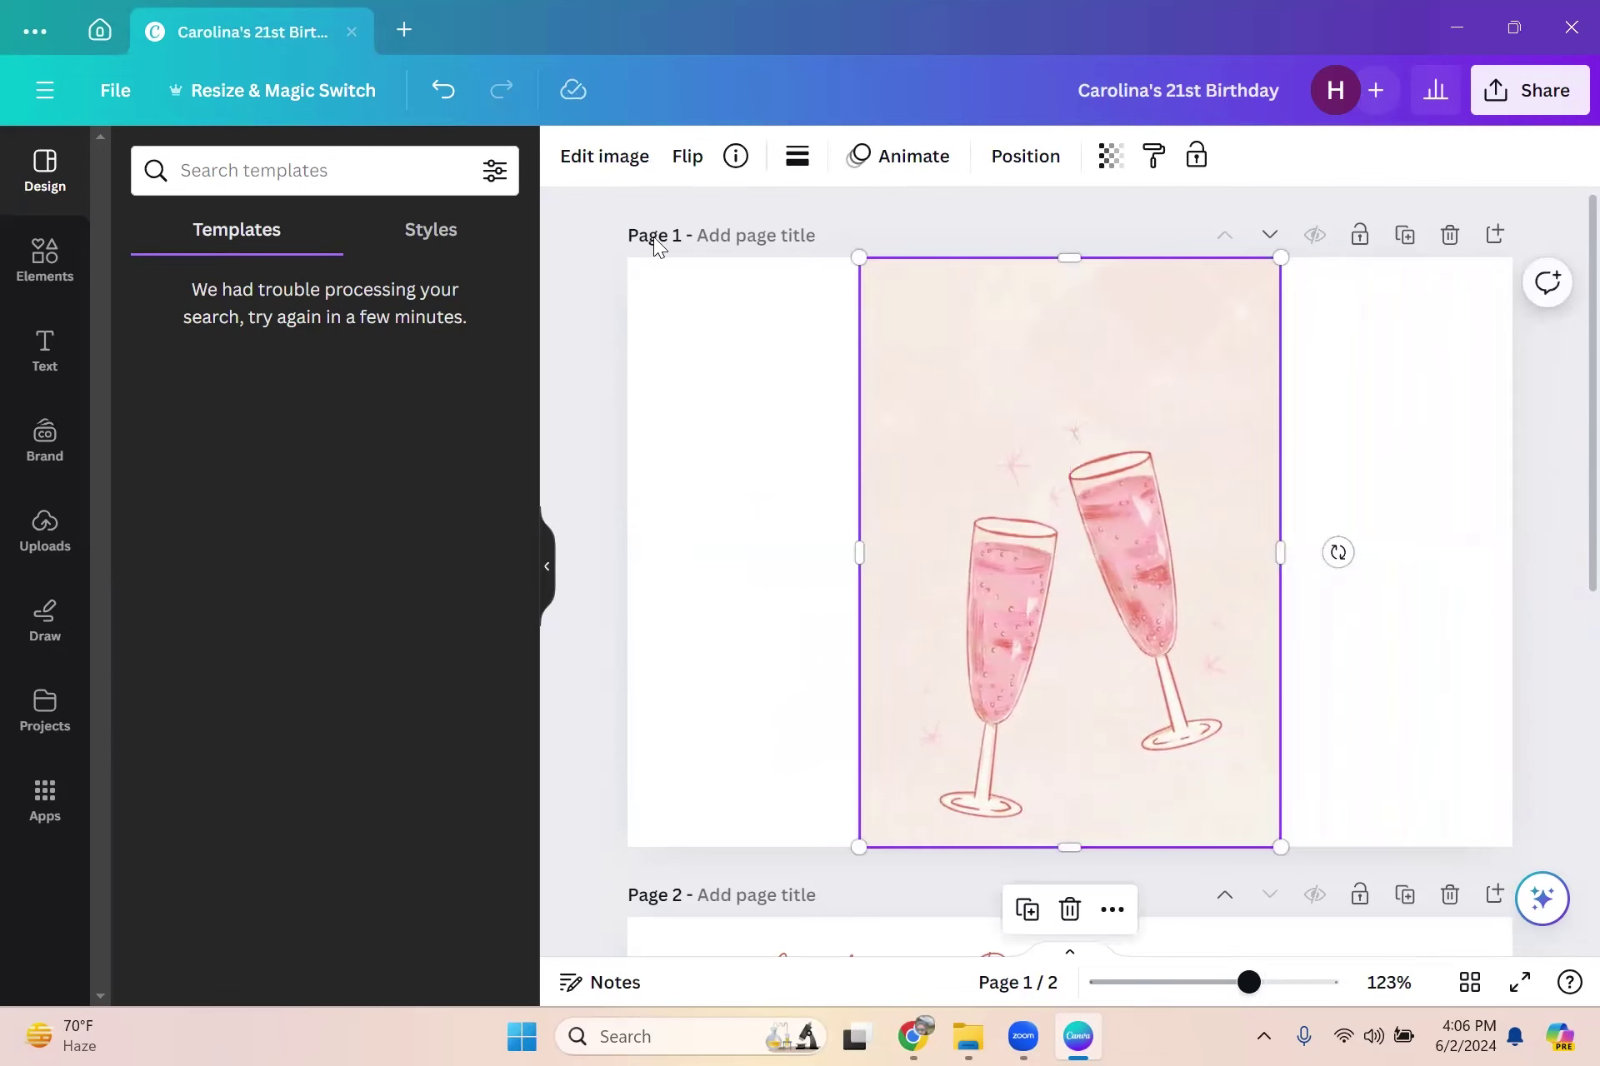
Step: Use Magic Expand in Freeform size to extend the champagne glasses image on both sides to the full width of page 1
click(1059, 462)
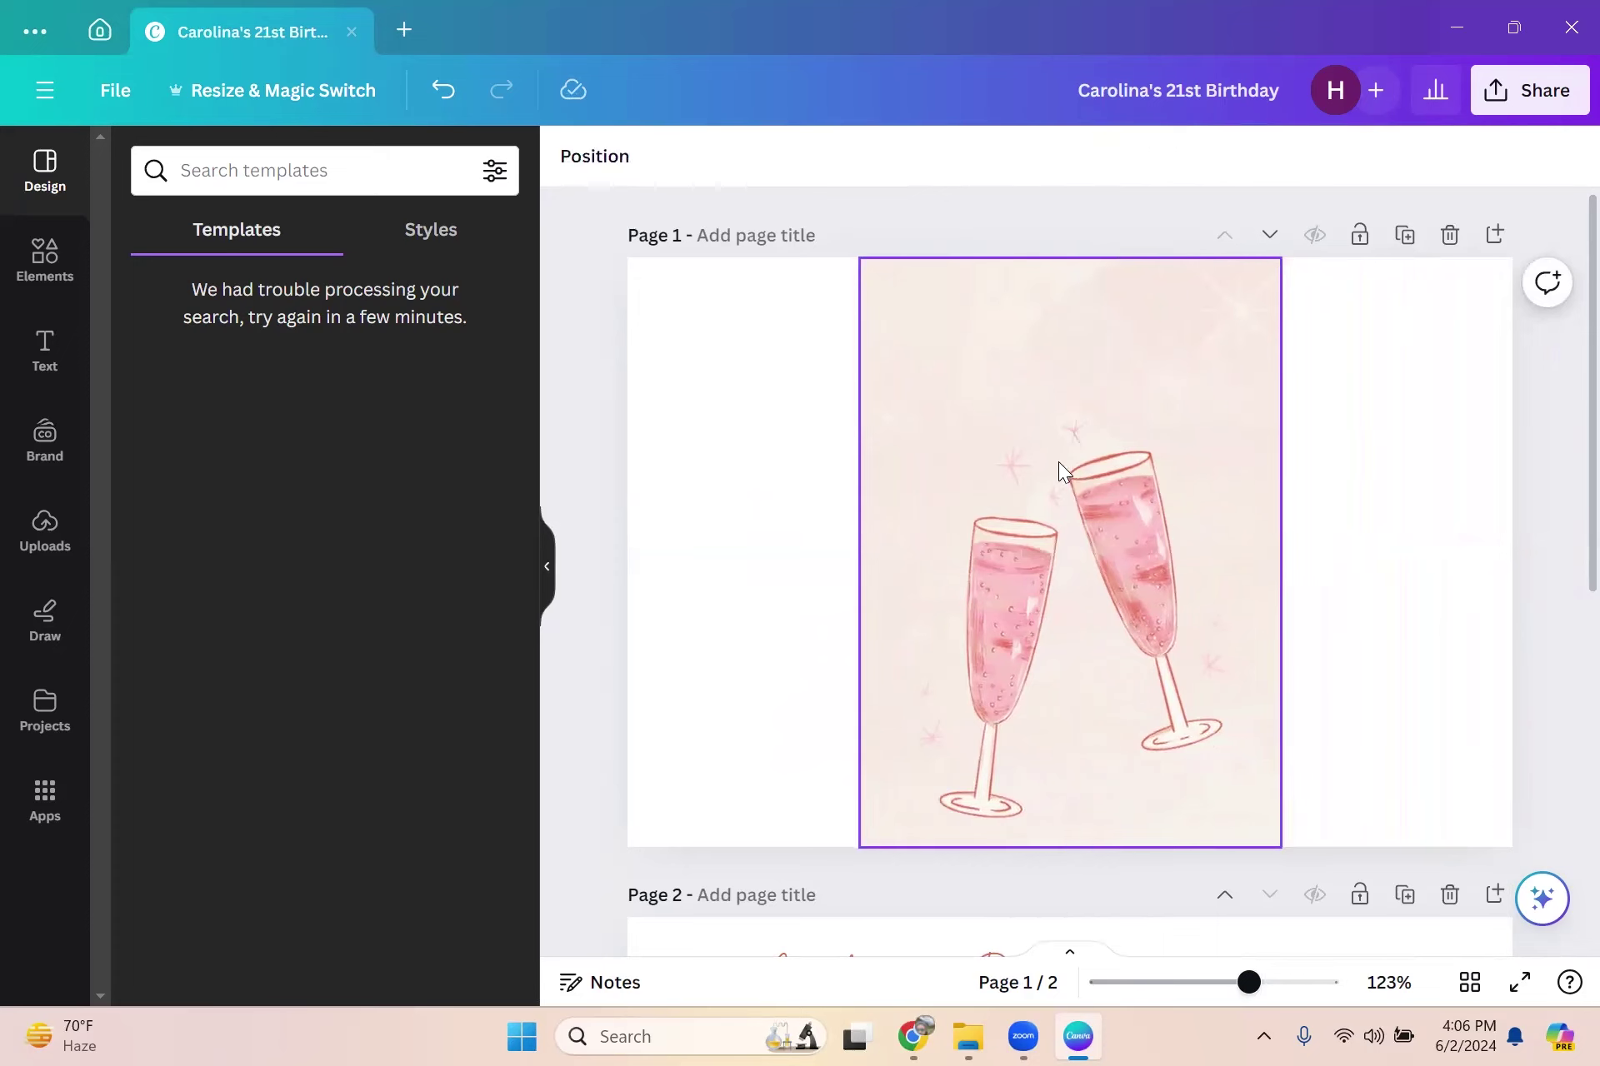
click(596, 160)
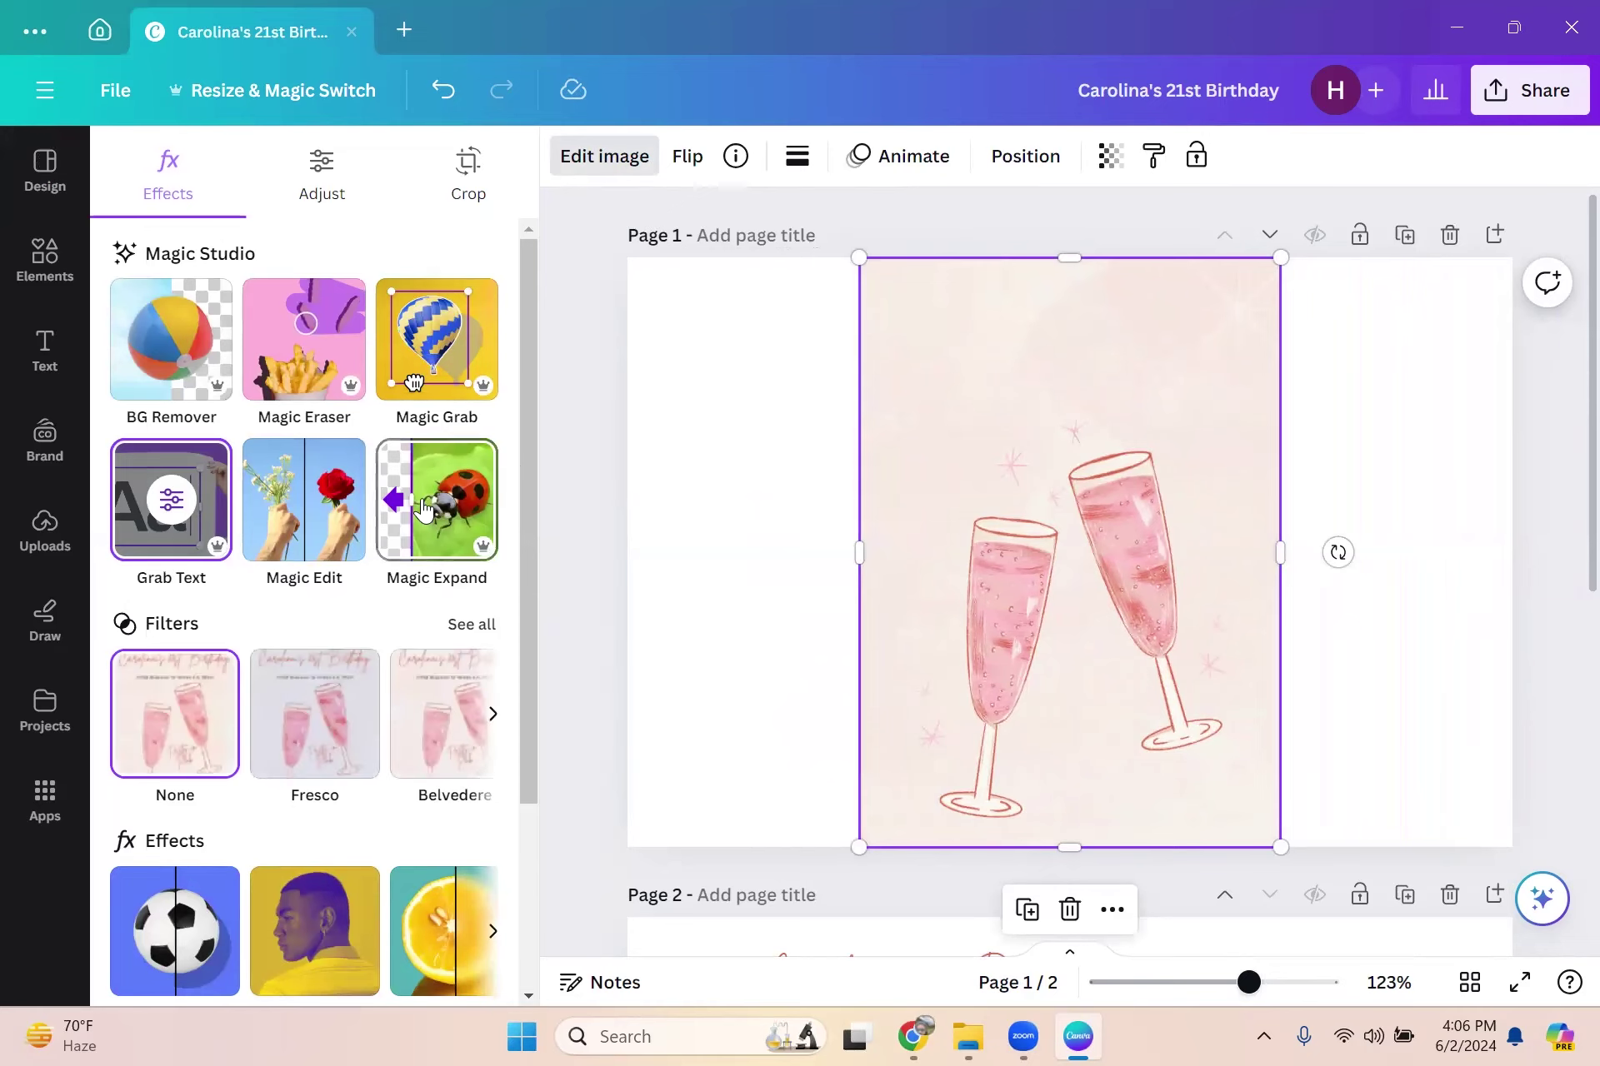
click(375, 474)
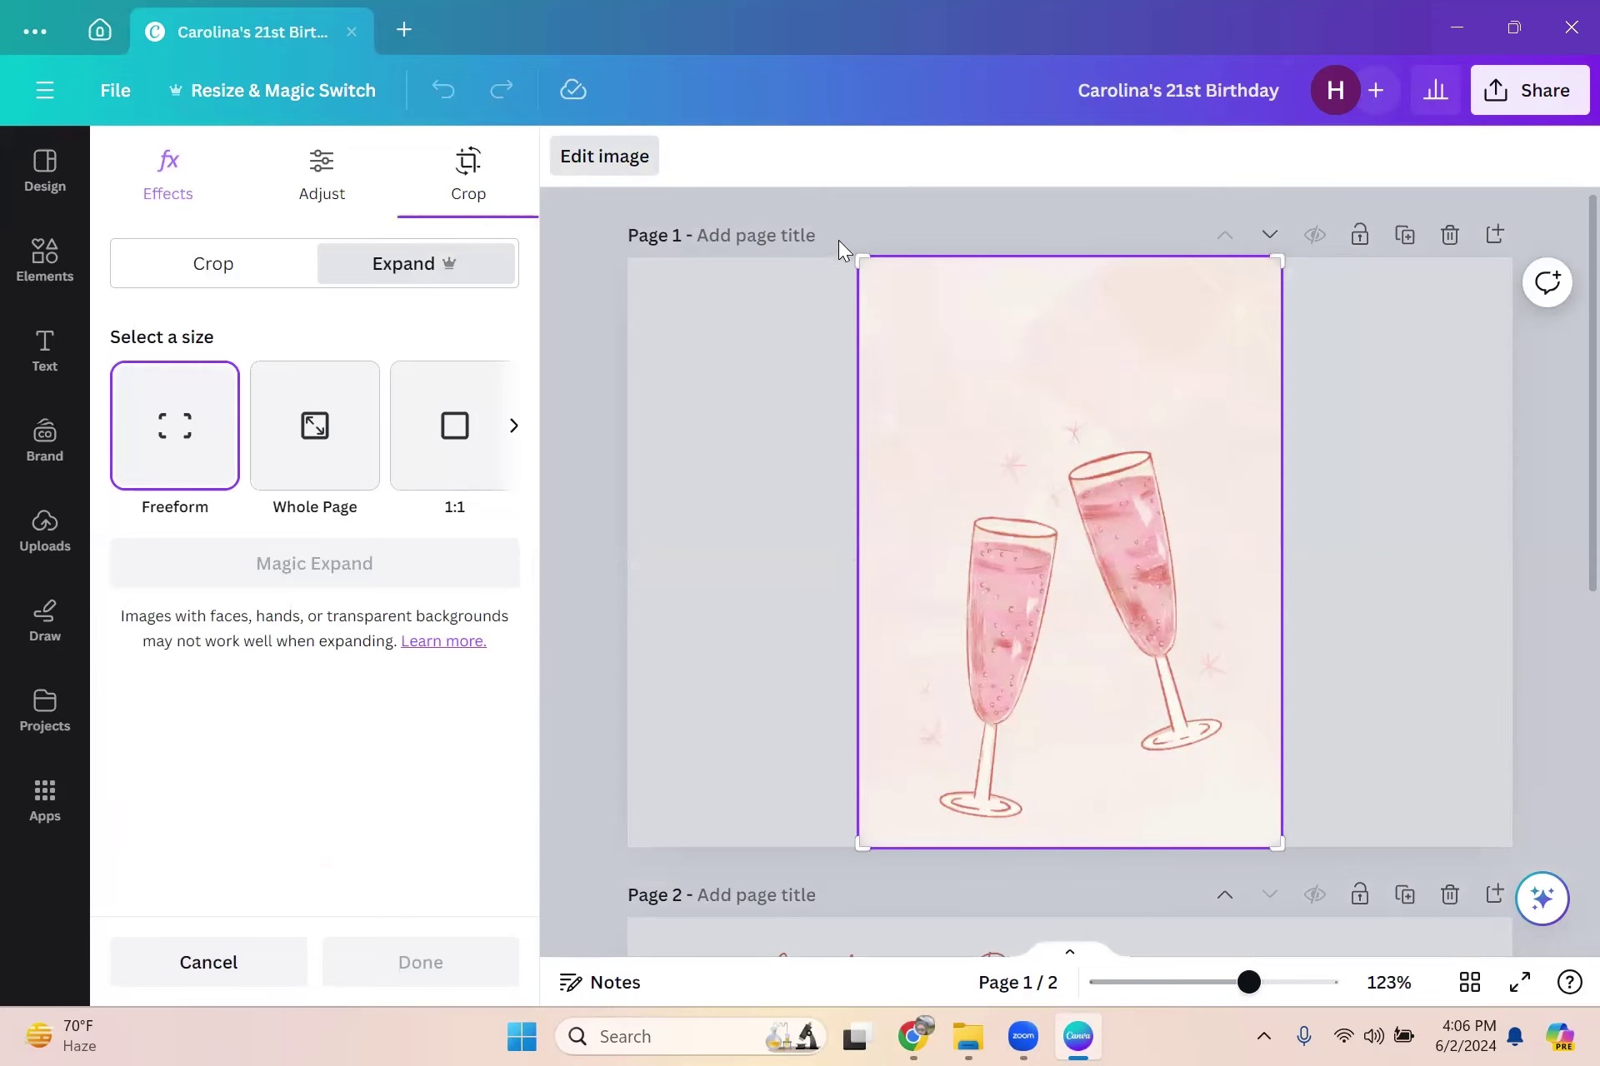
drag(849, 261, 625, 273)
drag(1268, 265, 1510, 279)
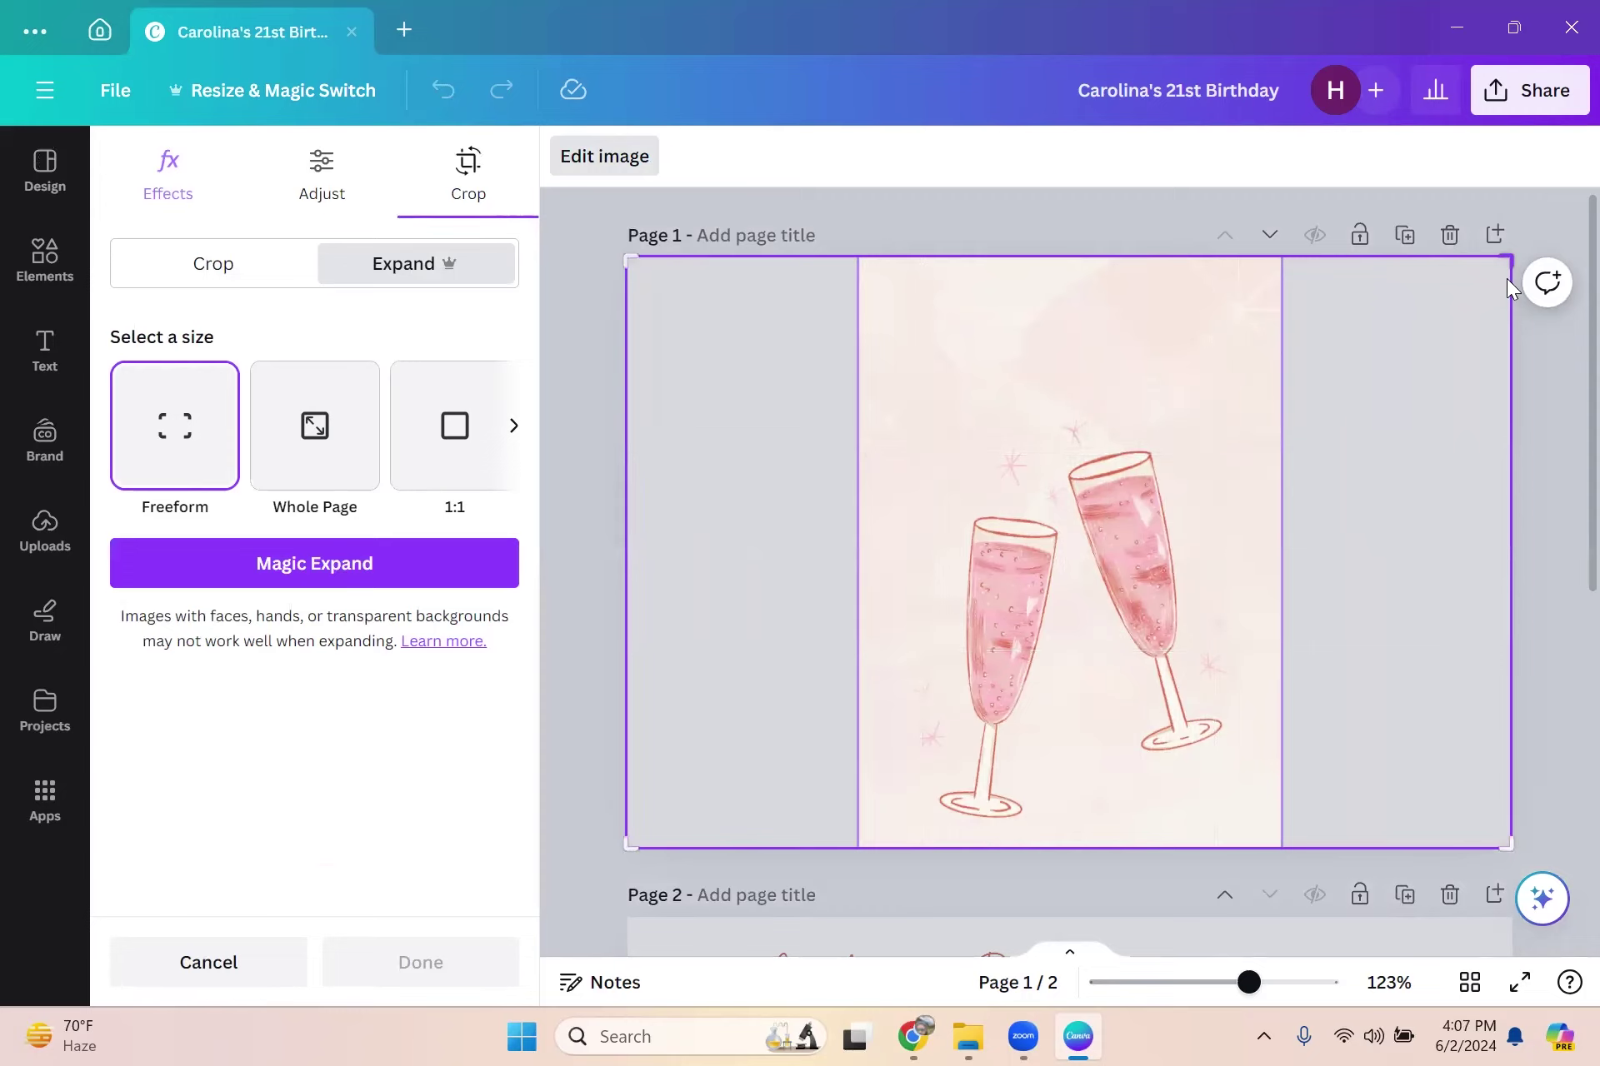
click(325, 565)
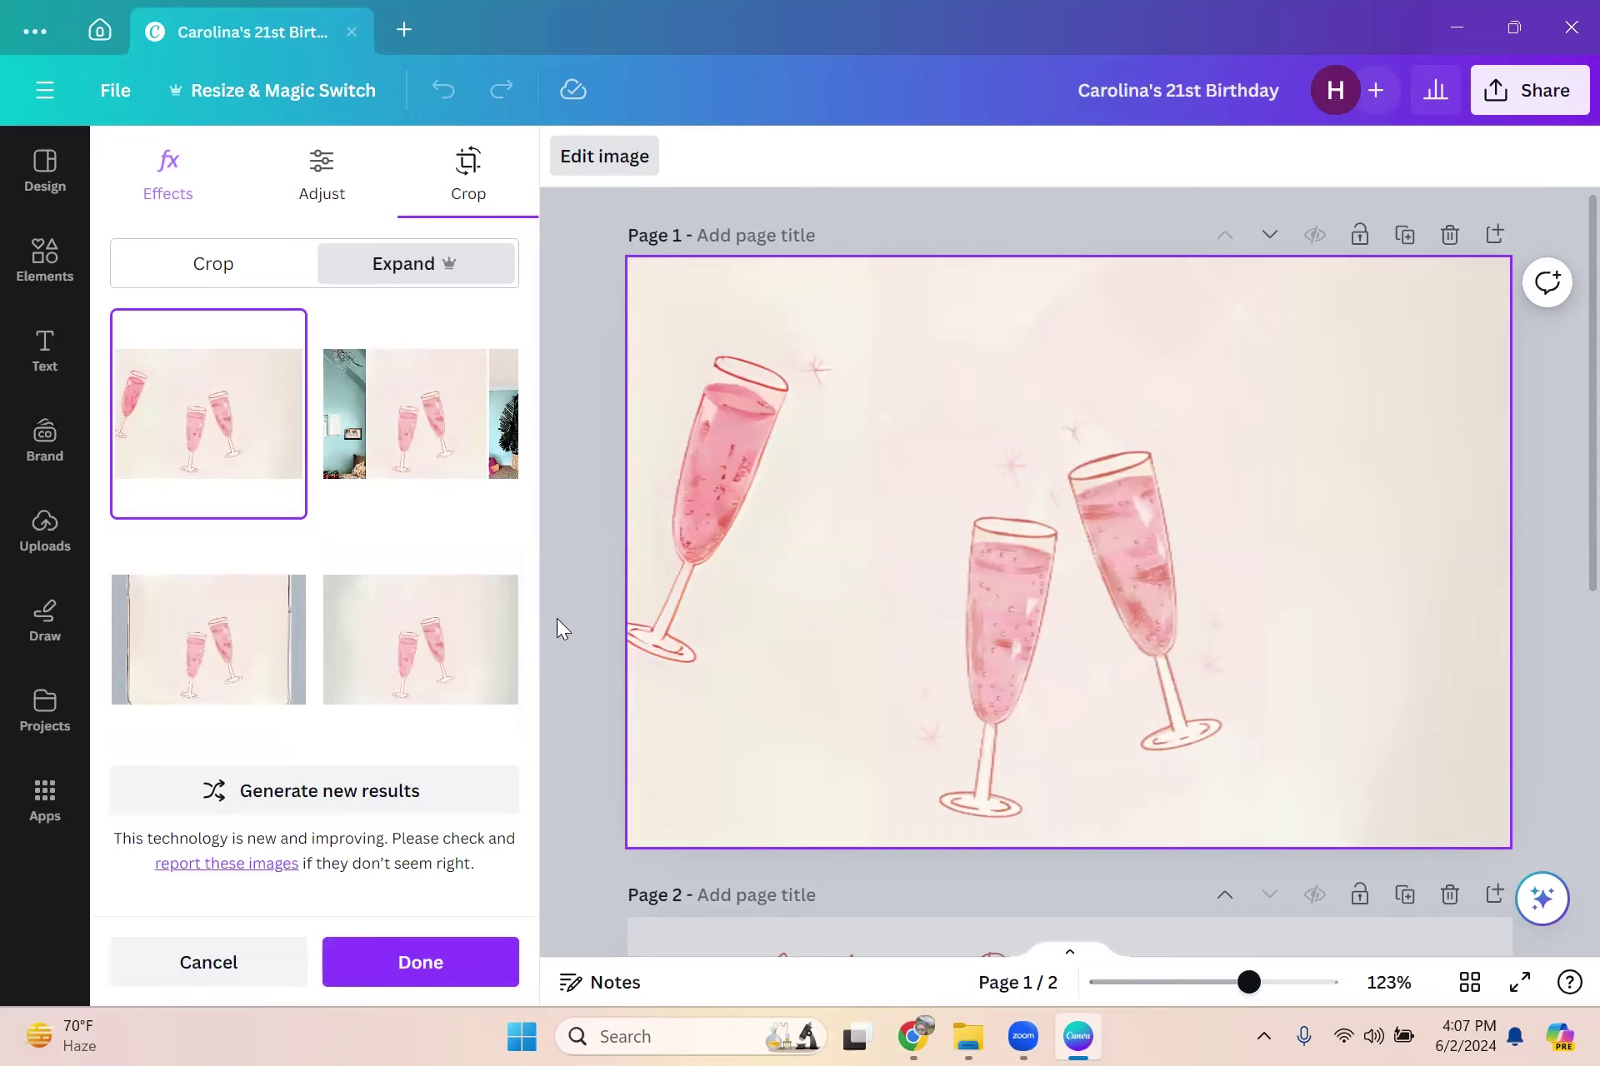
Step: Compare the Magic Expand results on page 1, returning to the first one with the extra champagne glass
click(441, 471)
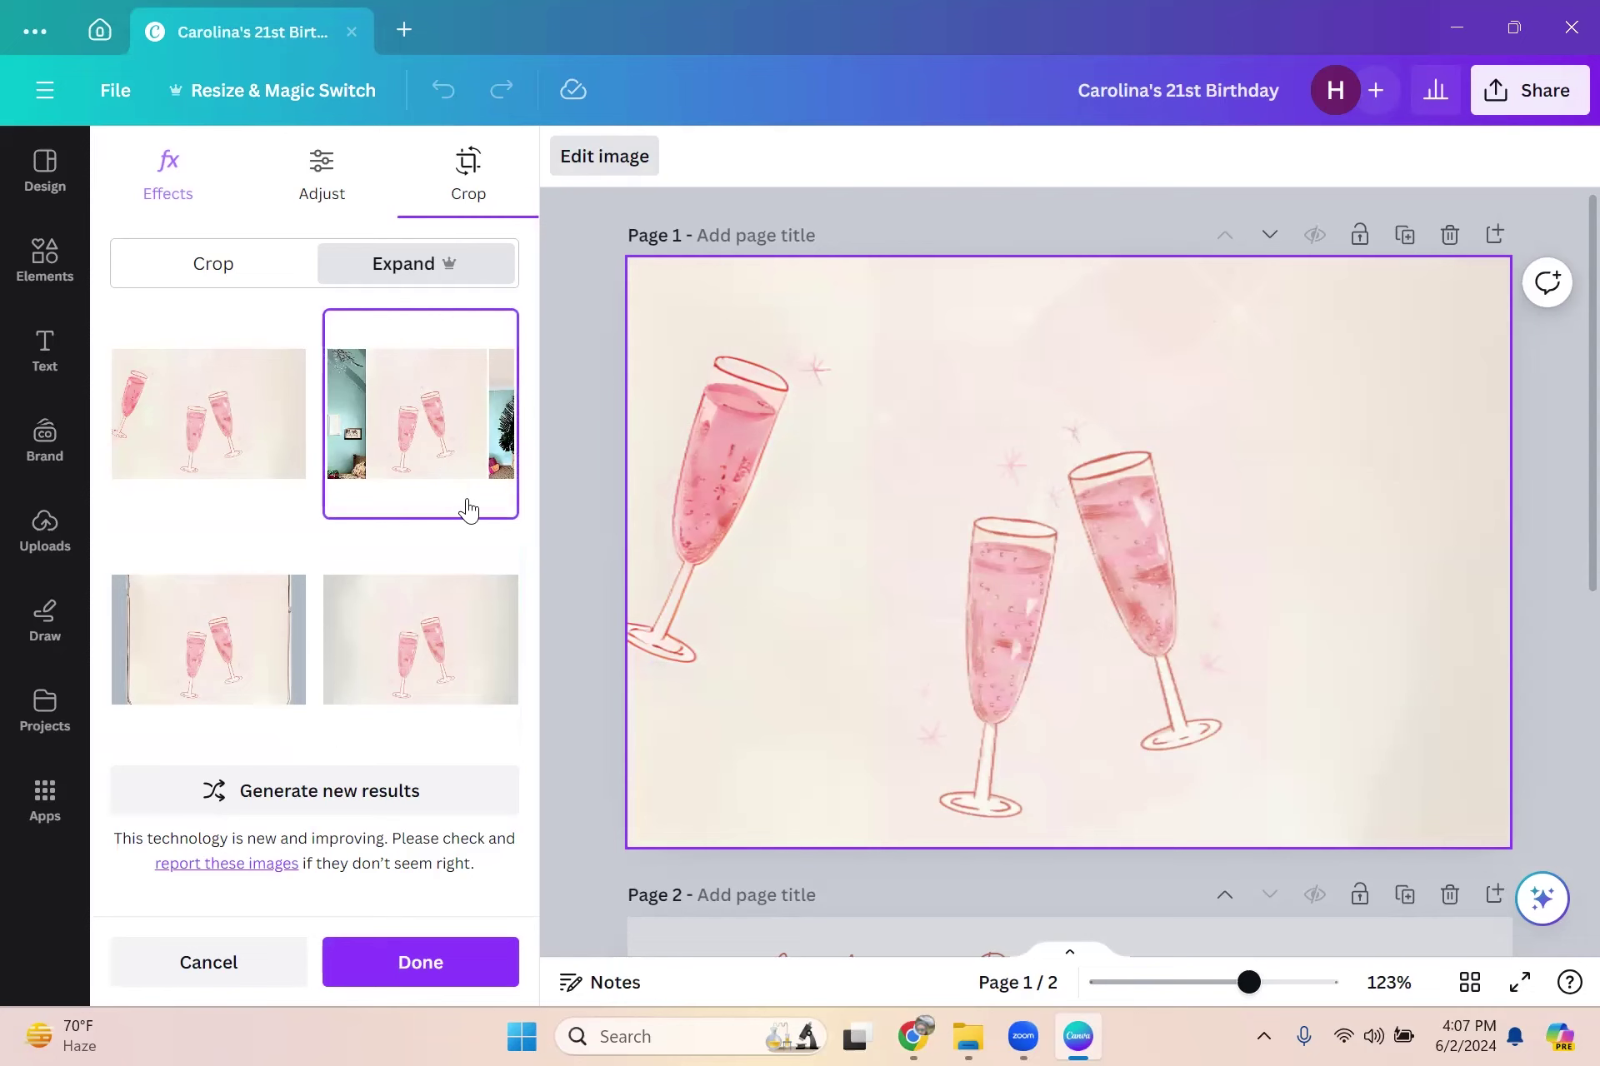
click(433, 709)
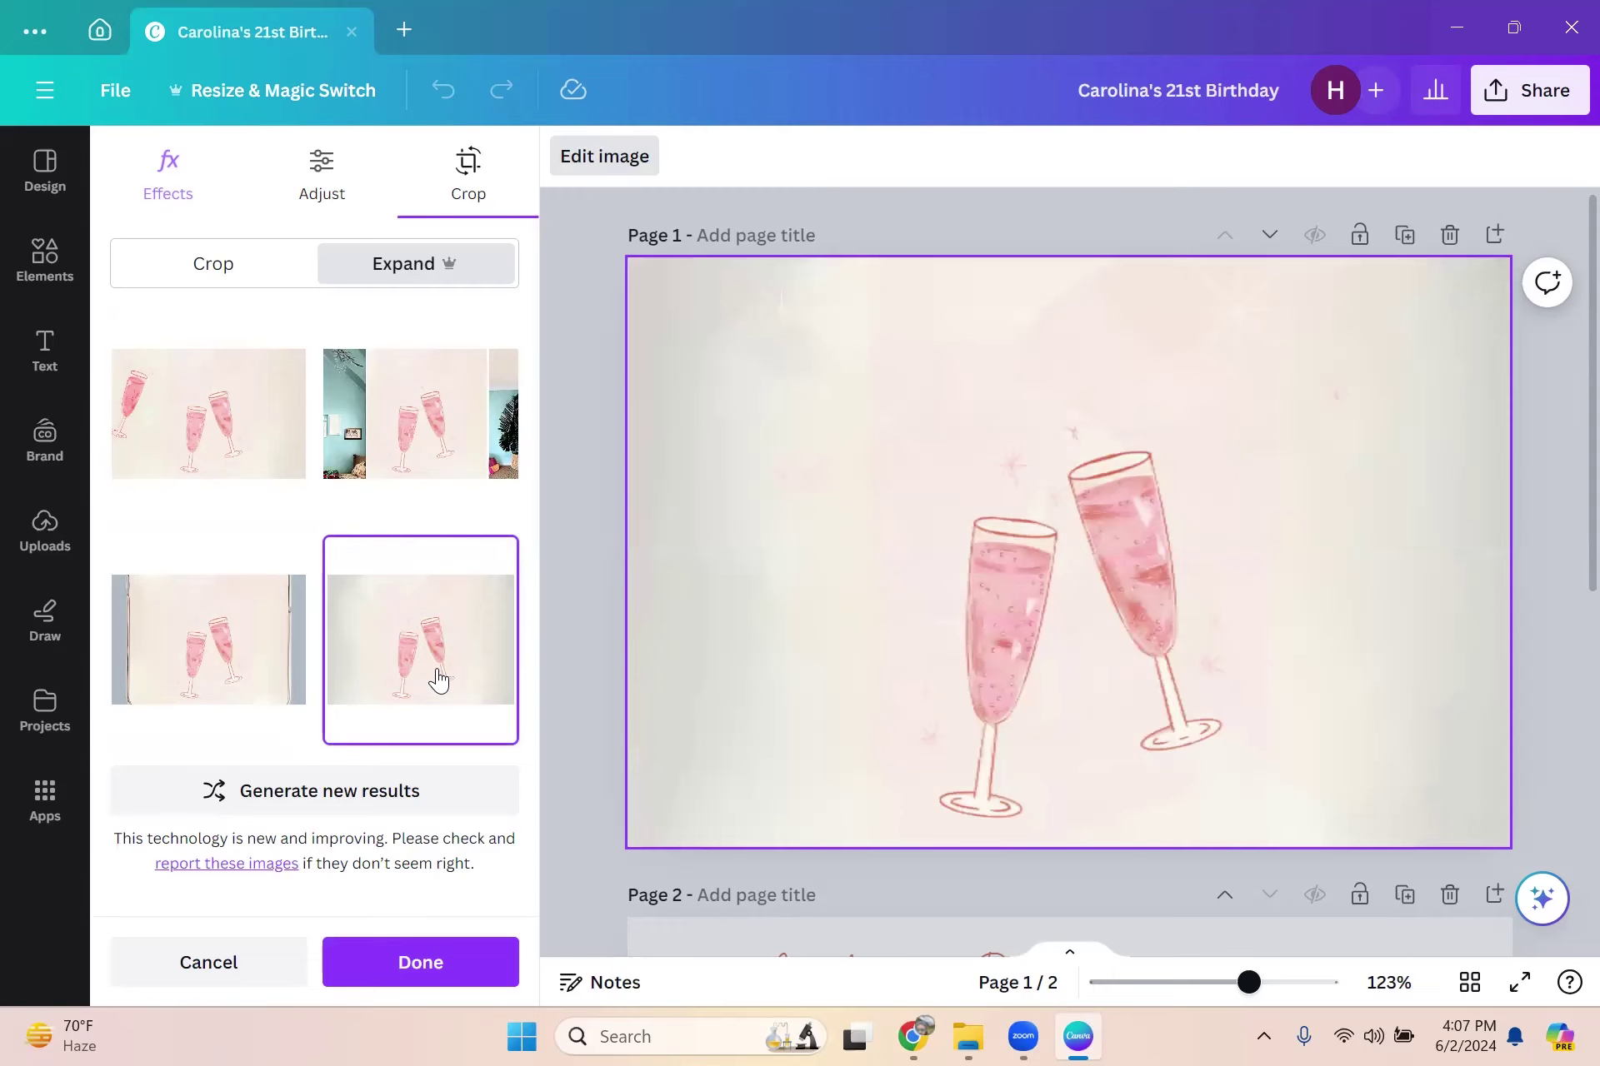
click(242, 685)
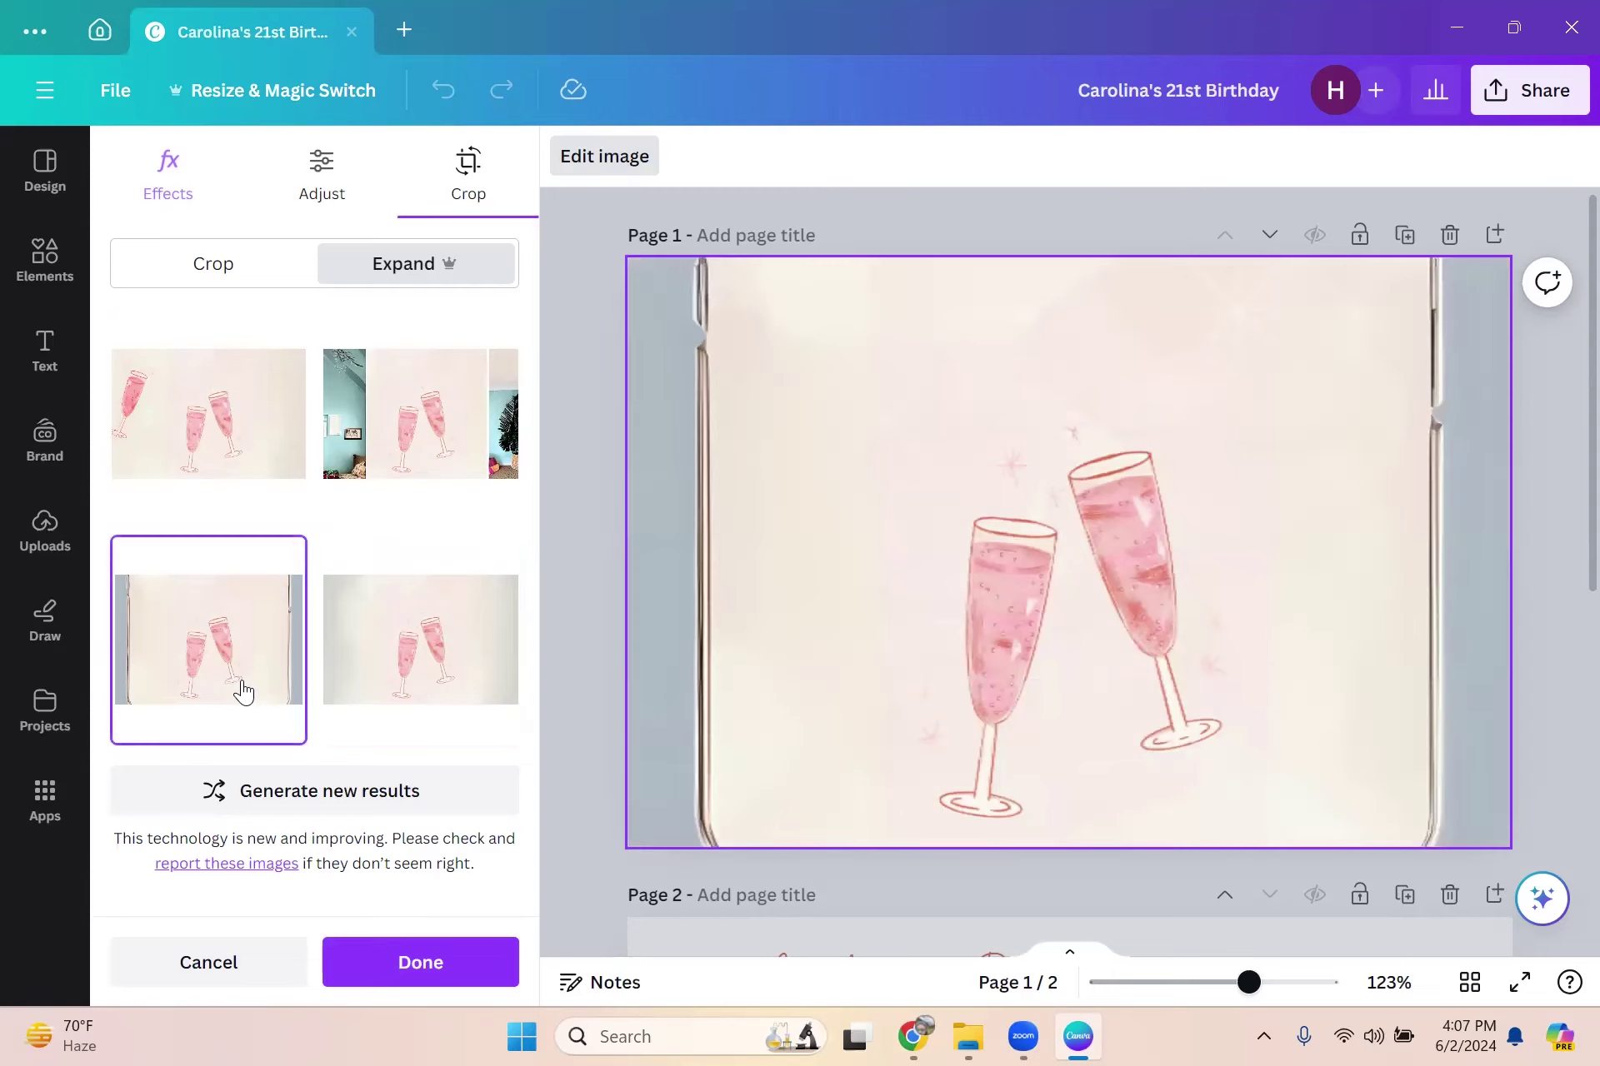
click(185, 429)
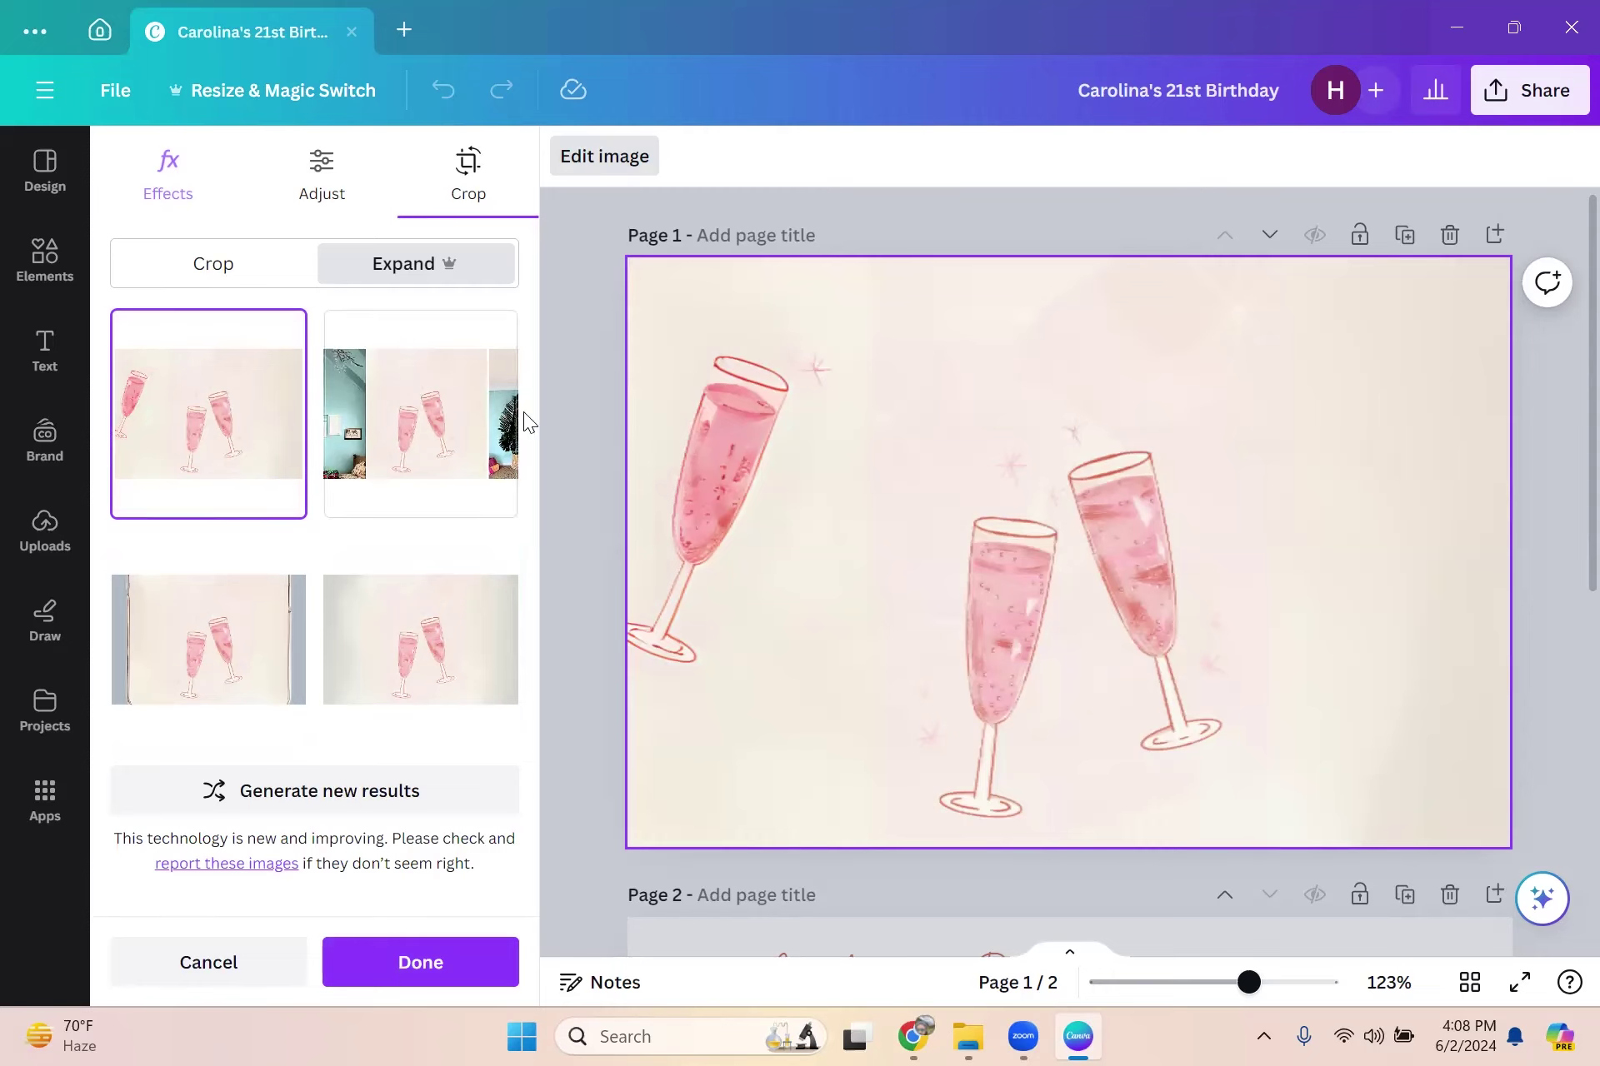
Step: Apply the Magic Expand result with the extra champagne glass to the image on page 1
click(585, 547)
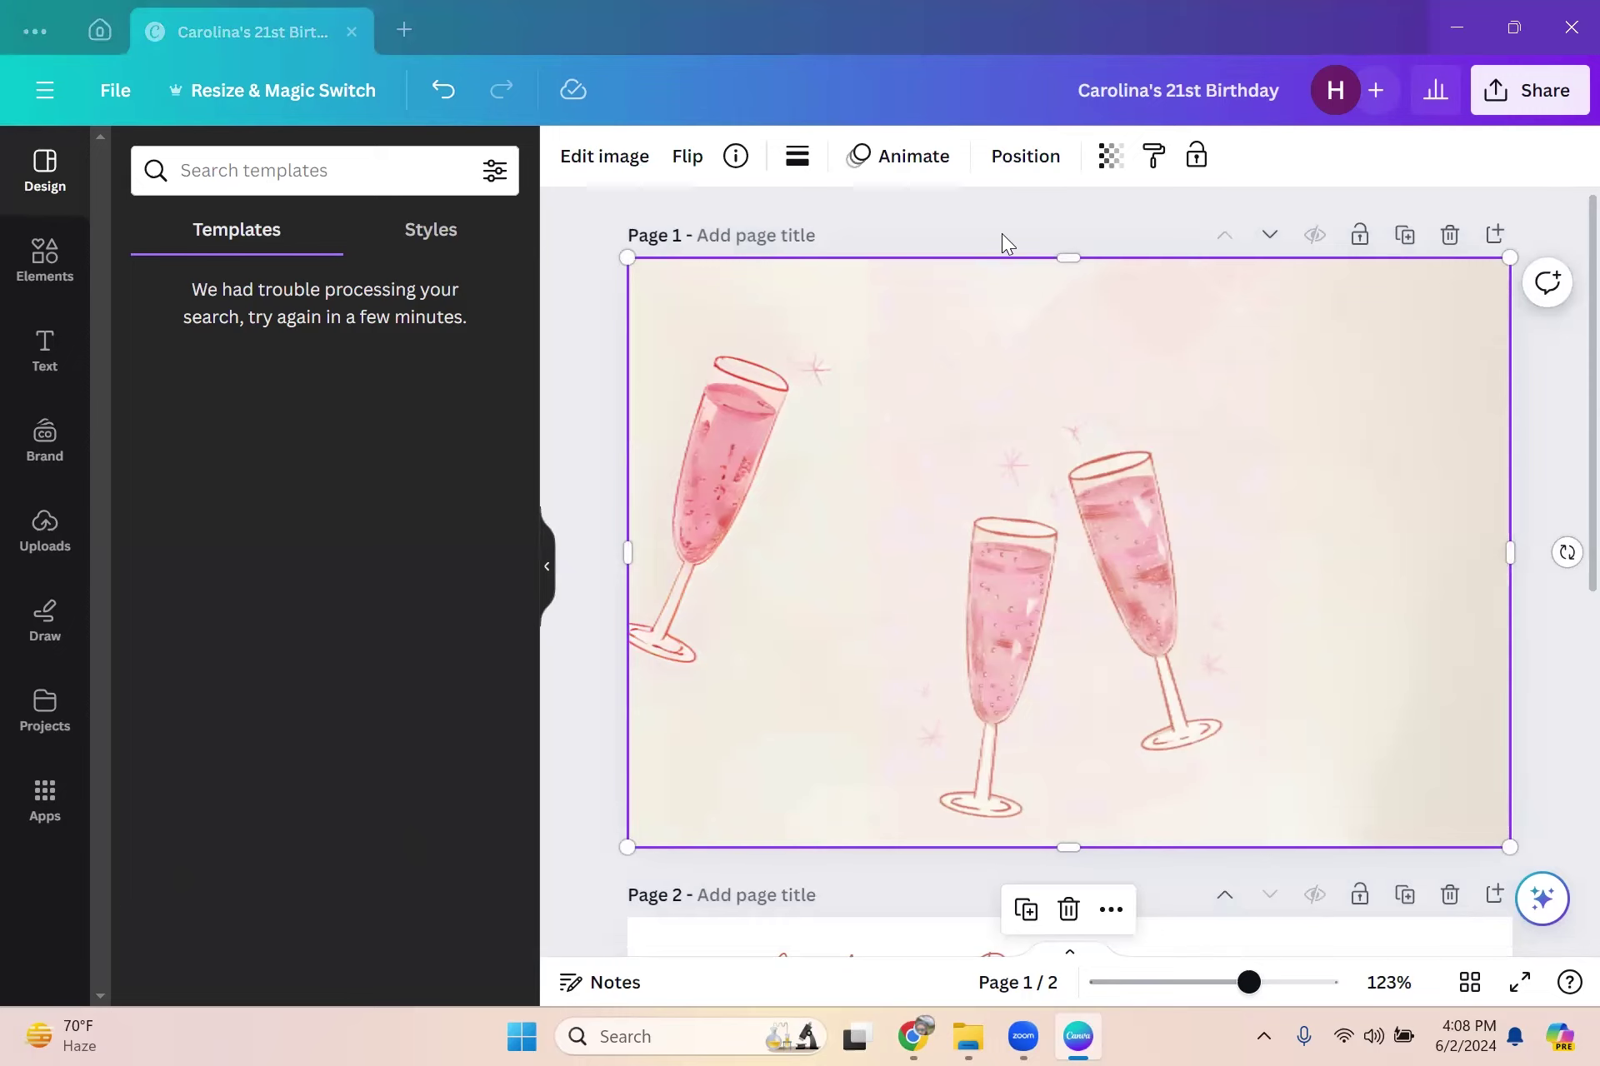
click(932, 242)
scroll(980, 757, down, 3)
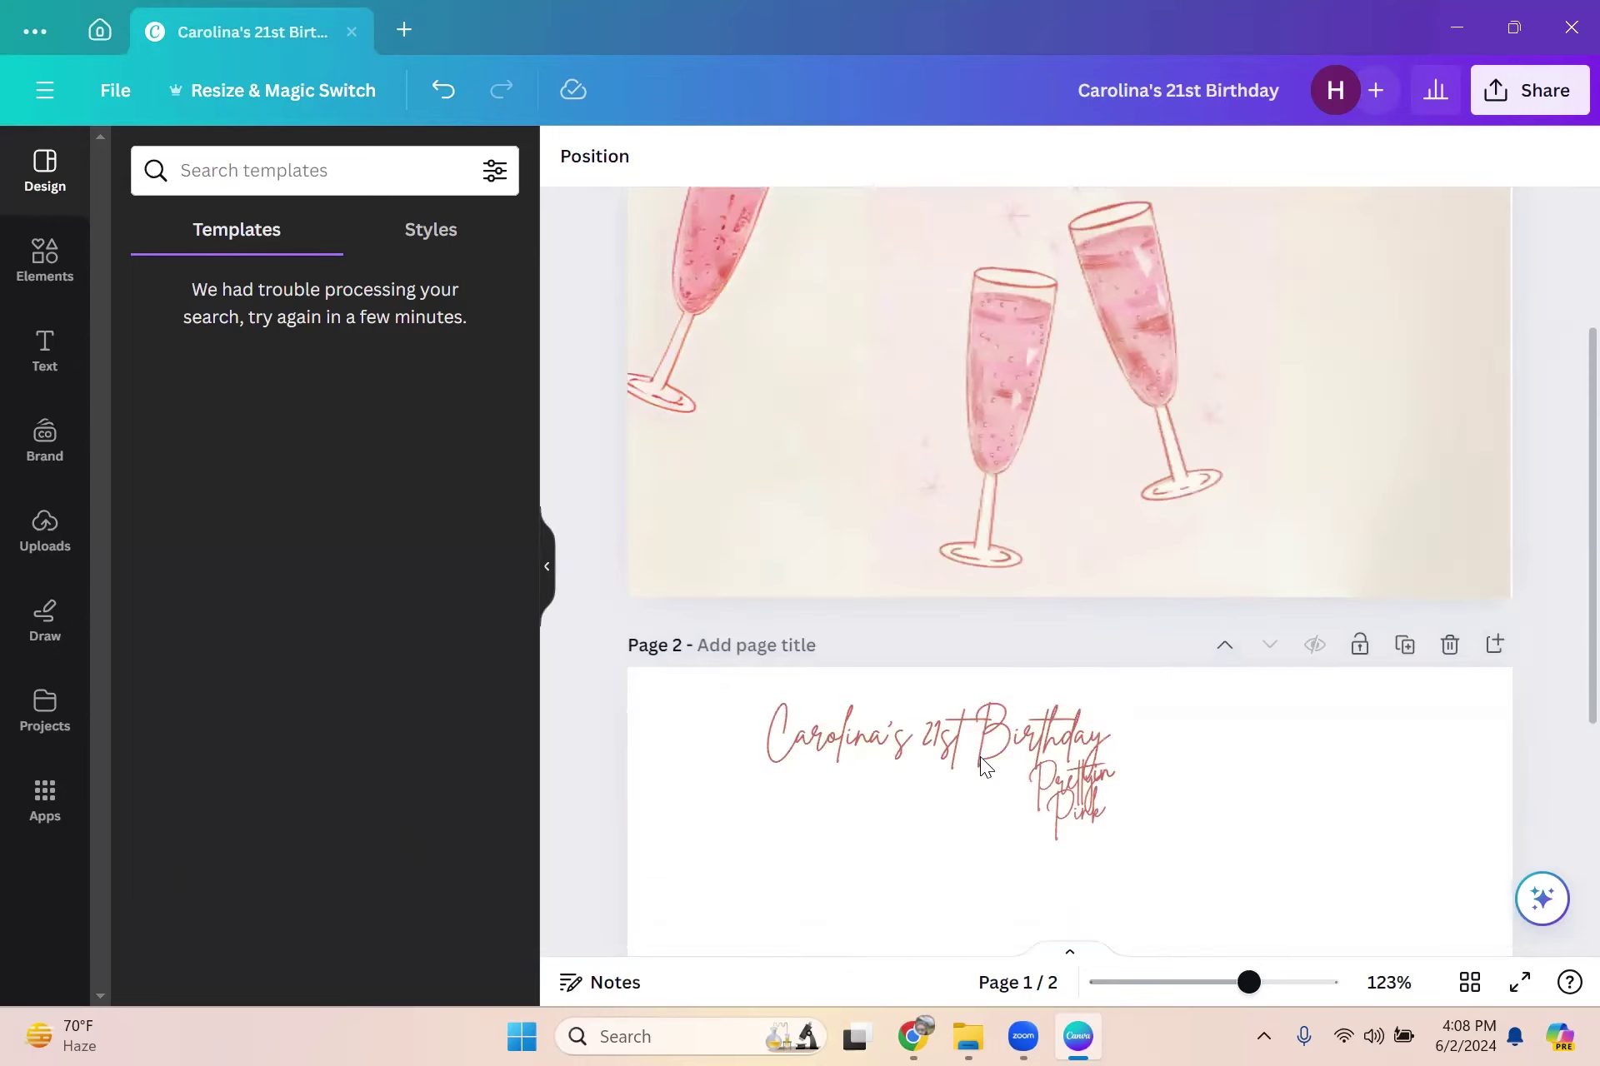
scroll(980, 757, up, 3)
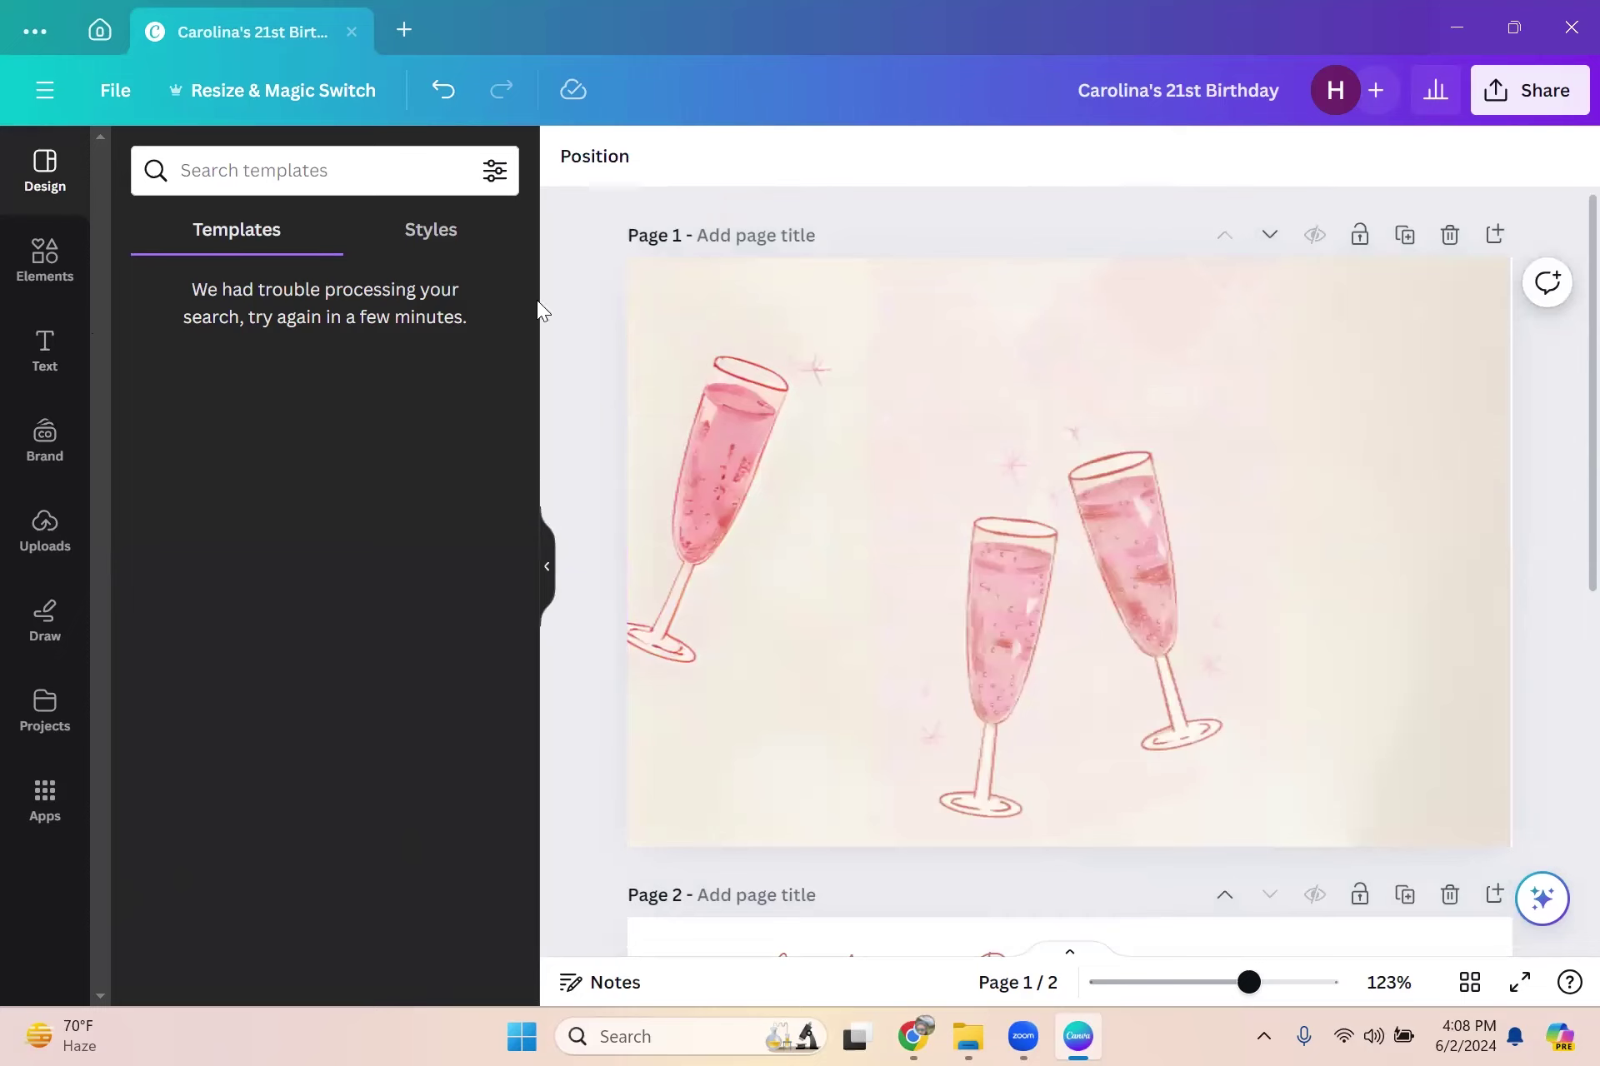
click(871, 390)
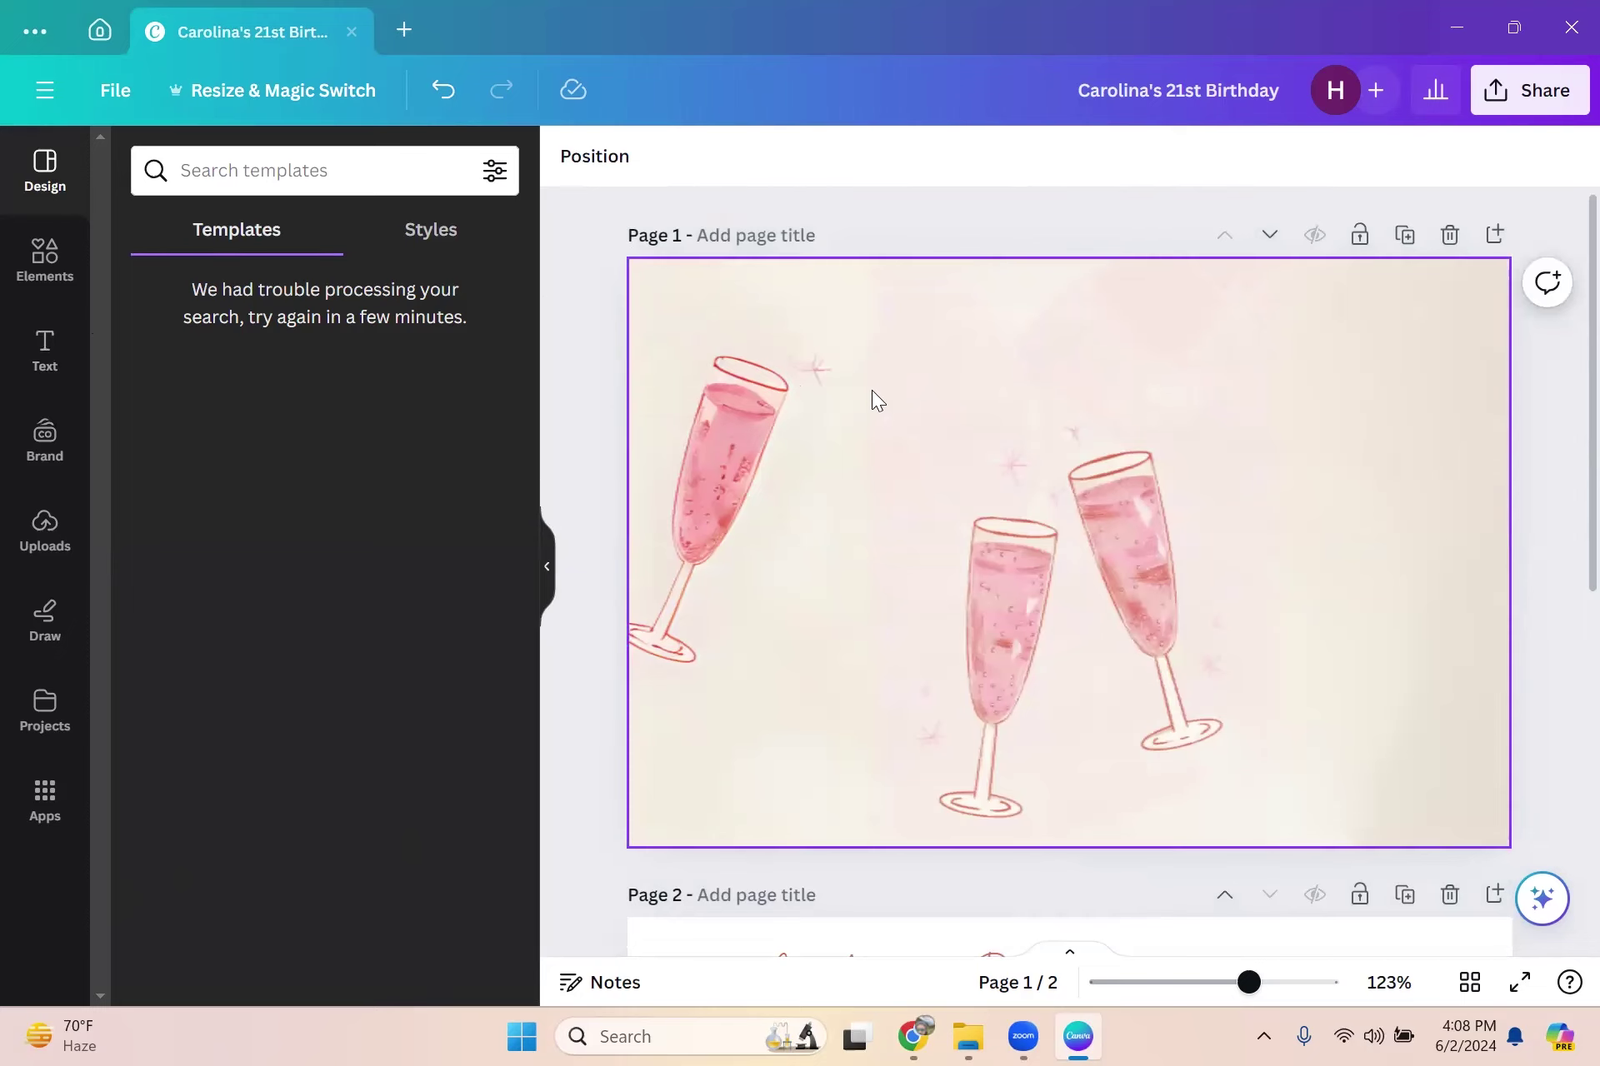
click(614, 300)
click(1182, 350)
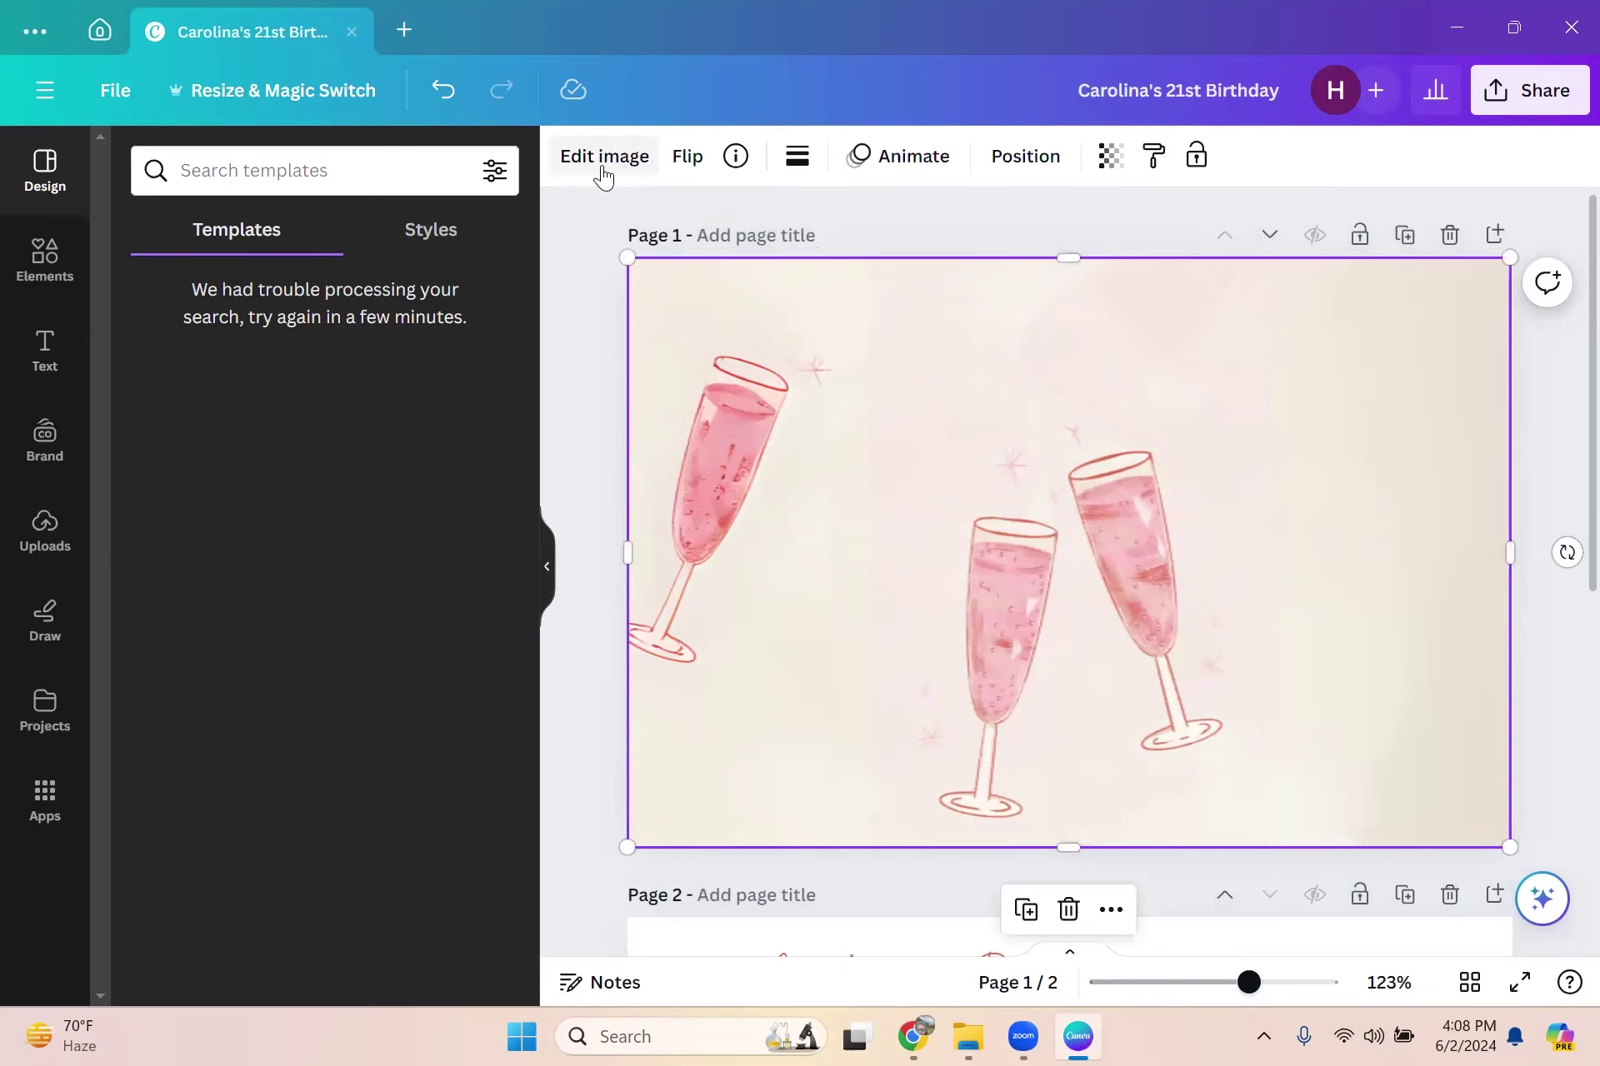
click(604, 175)
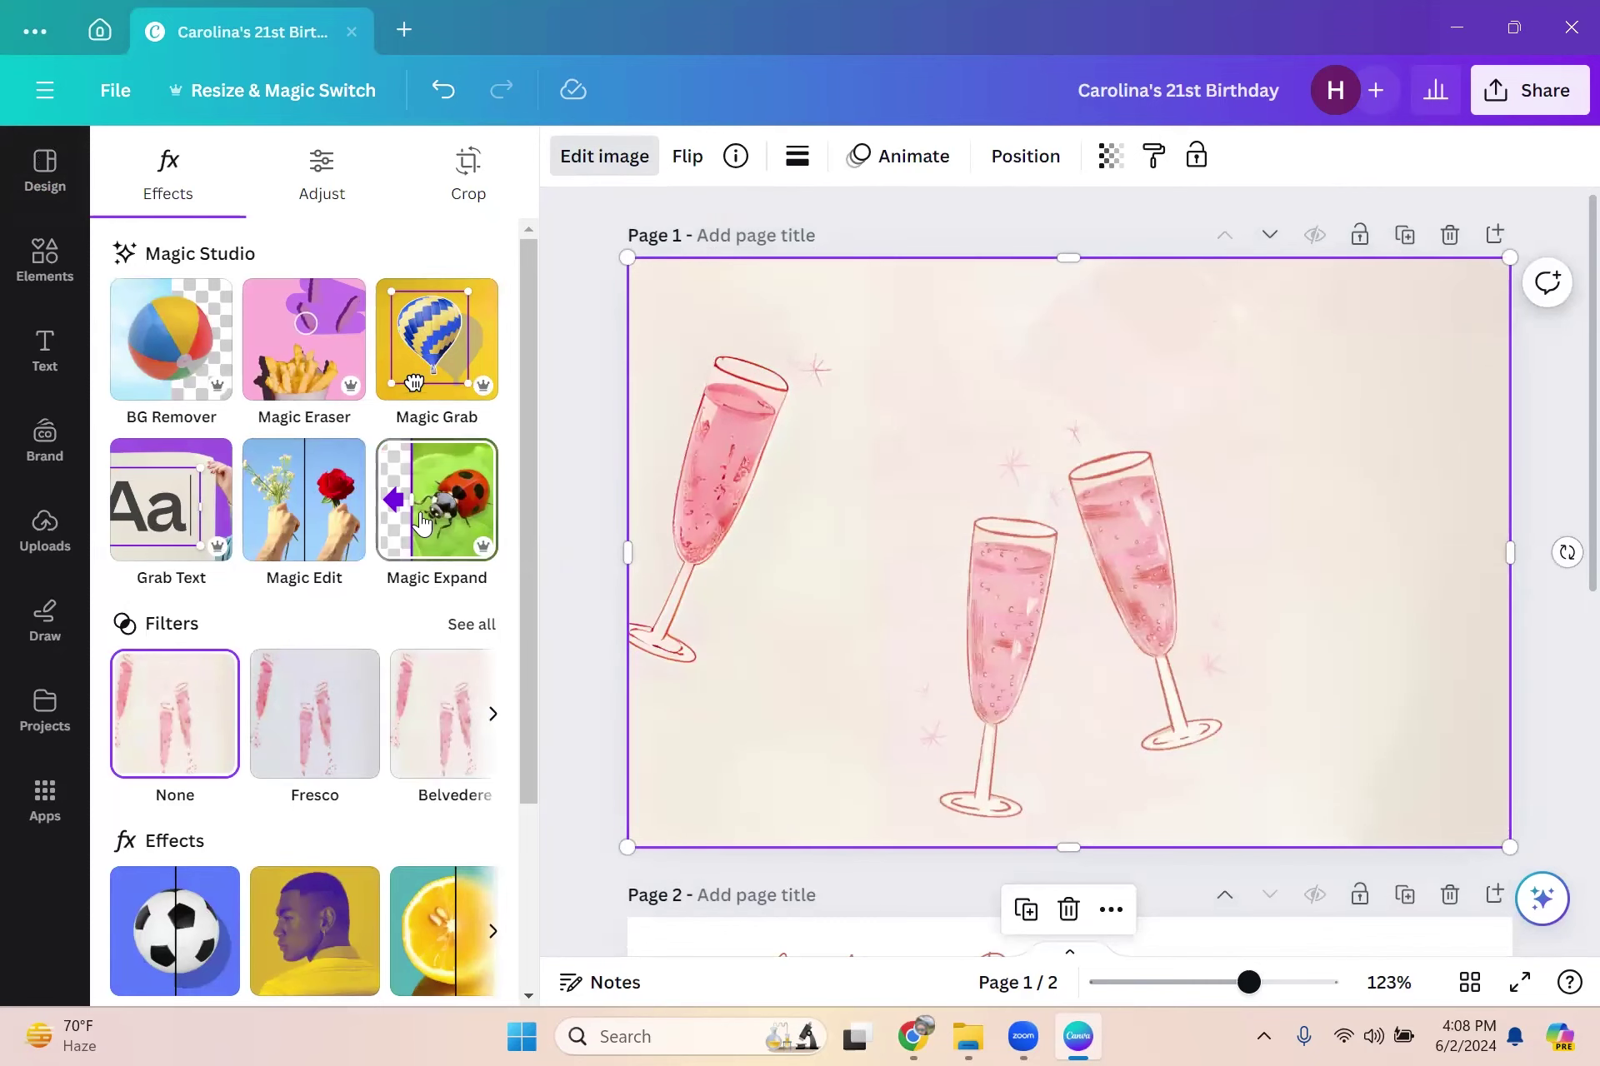
click(420, 523)
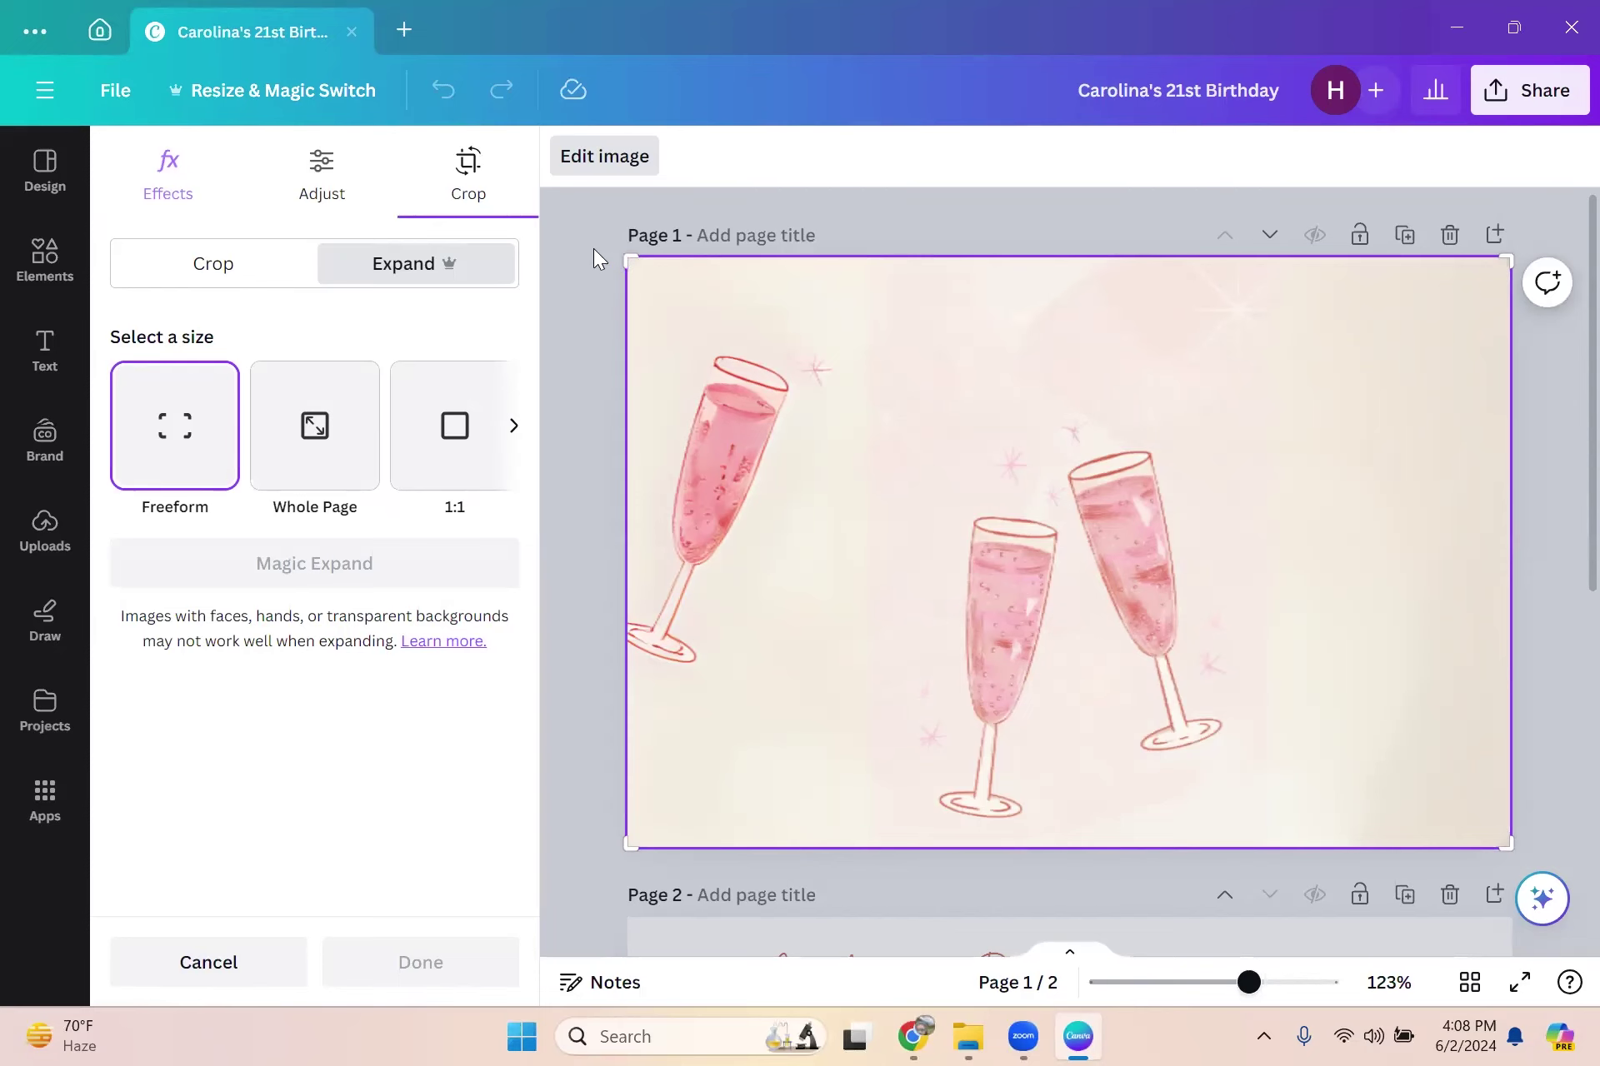
click(598, 300)
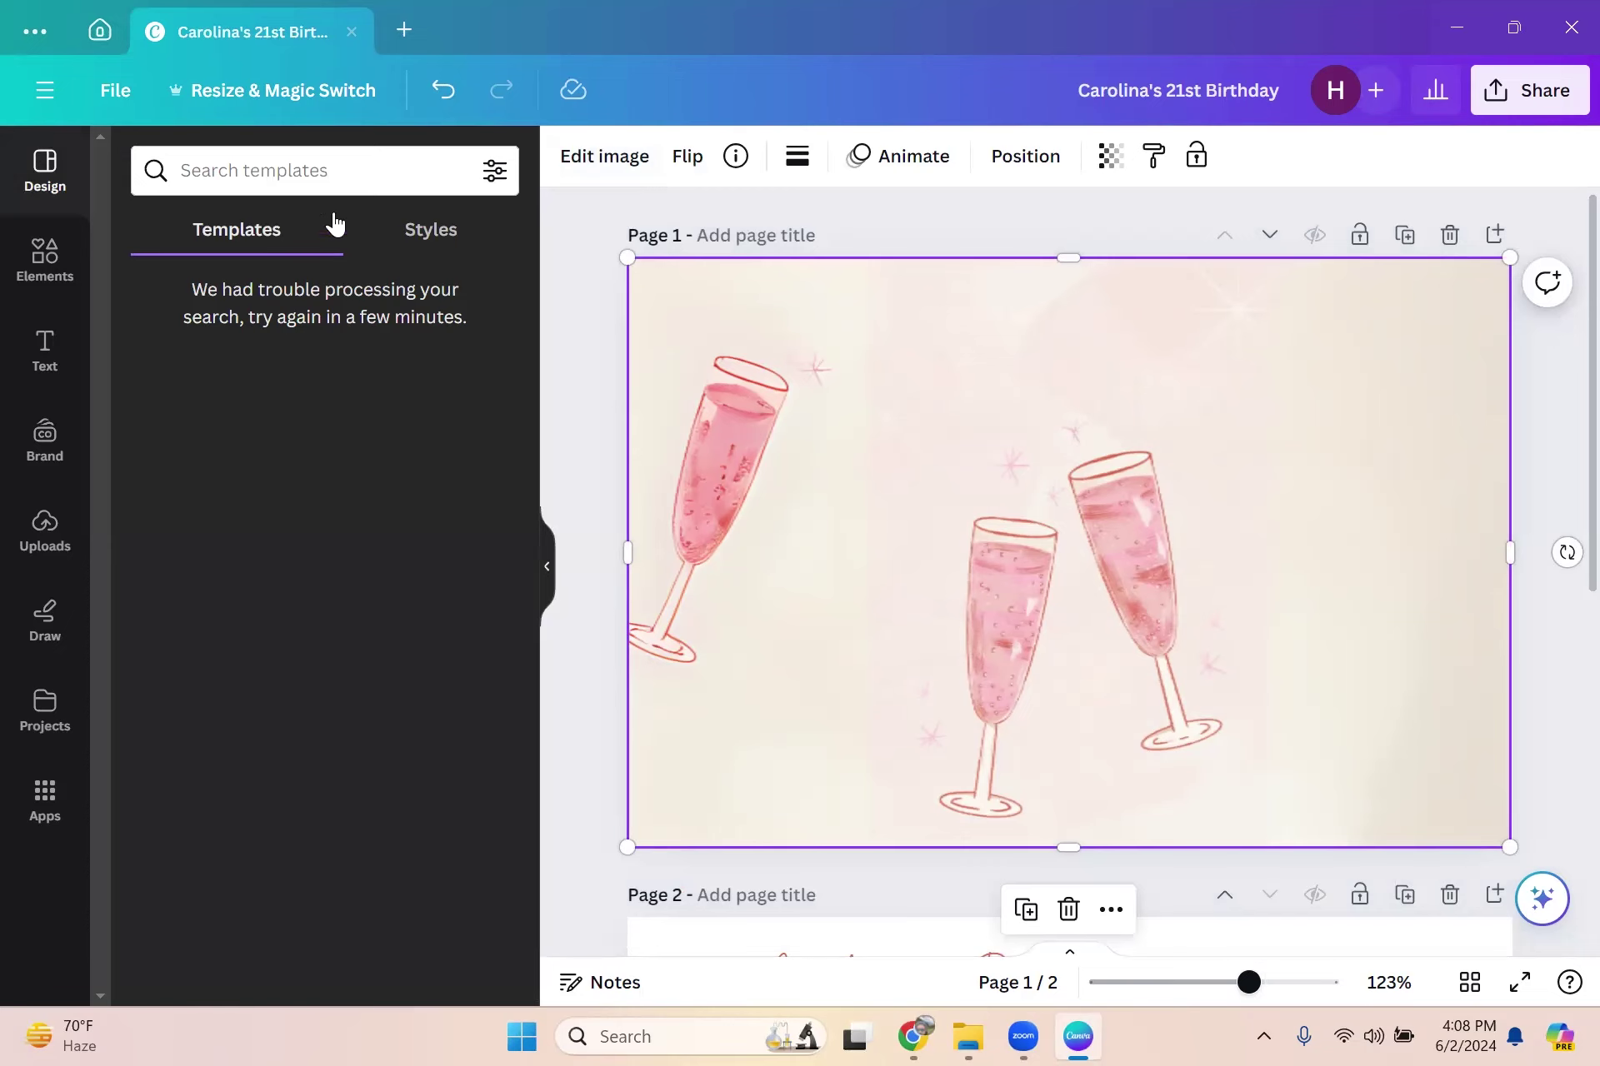
click(548, 293)
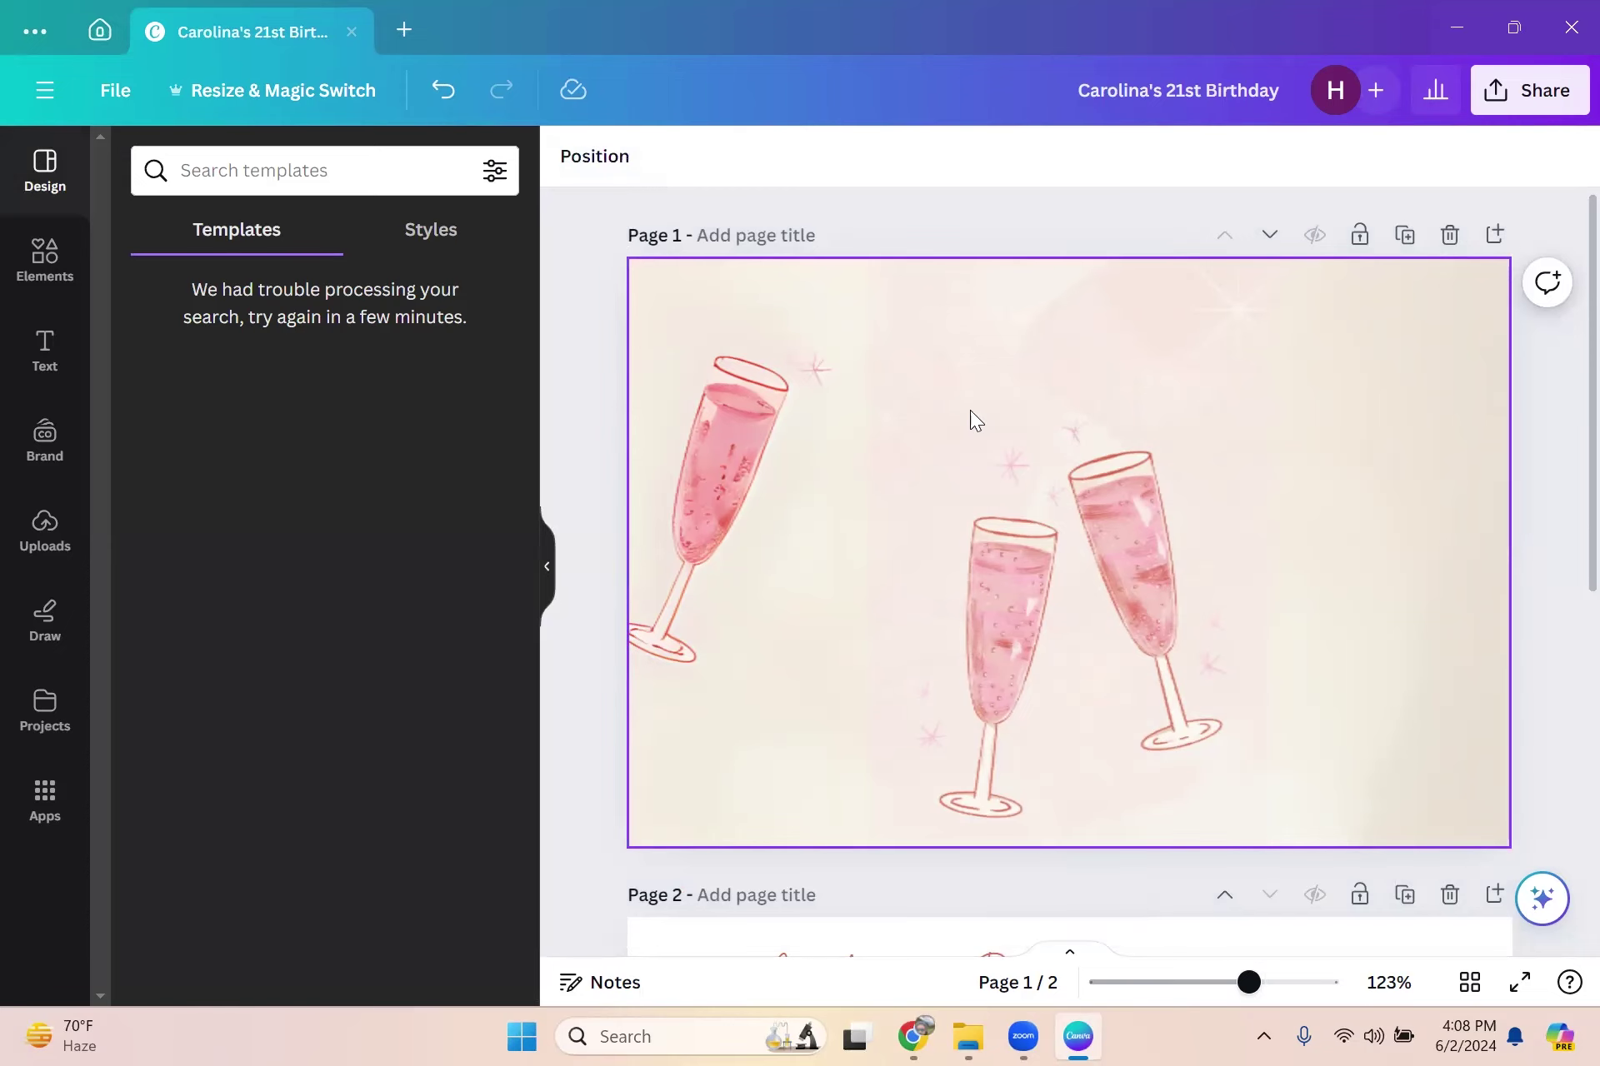
Step: Use Magic Grab on the page 1 image to detach all three champagne glasses from the background
click(933, 422)
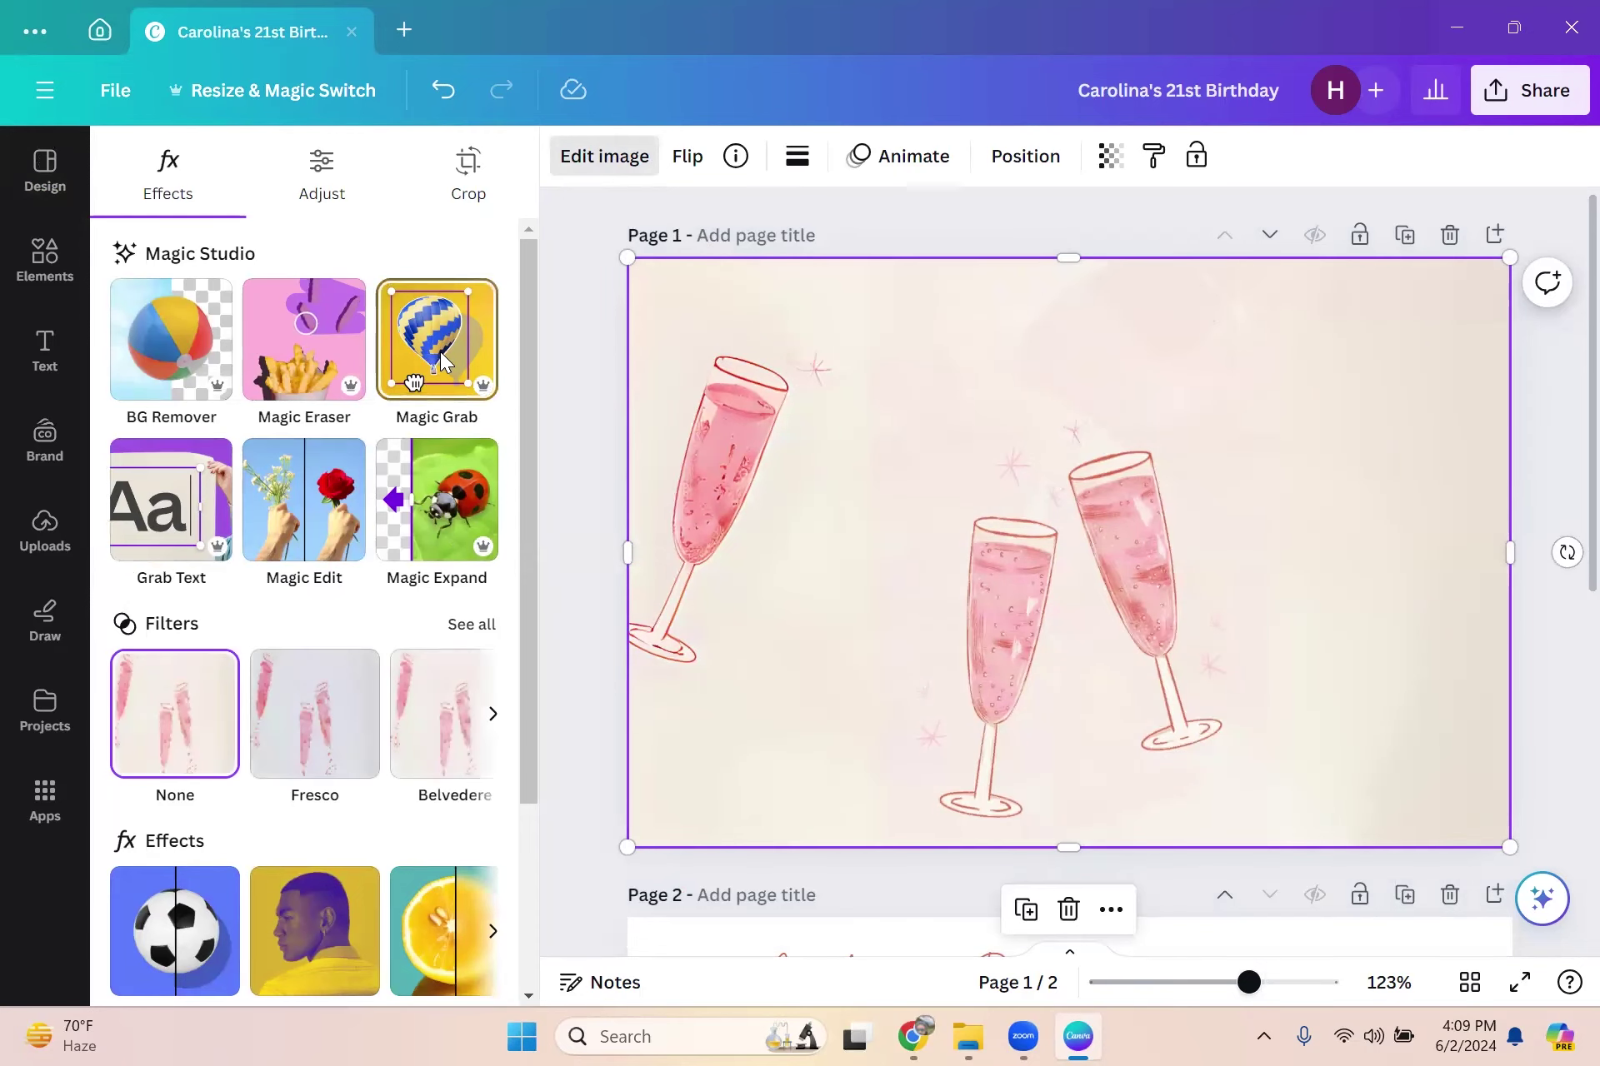
click(486, 372)
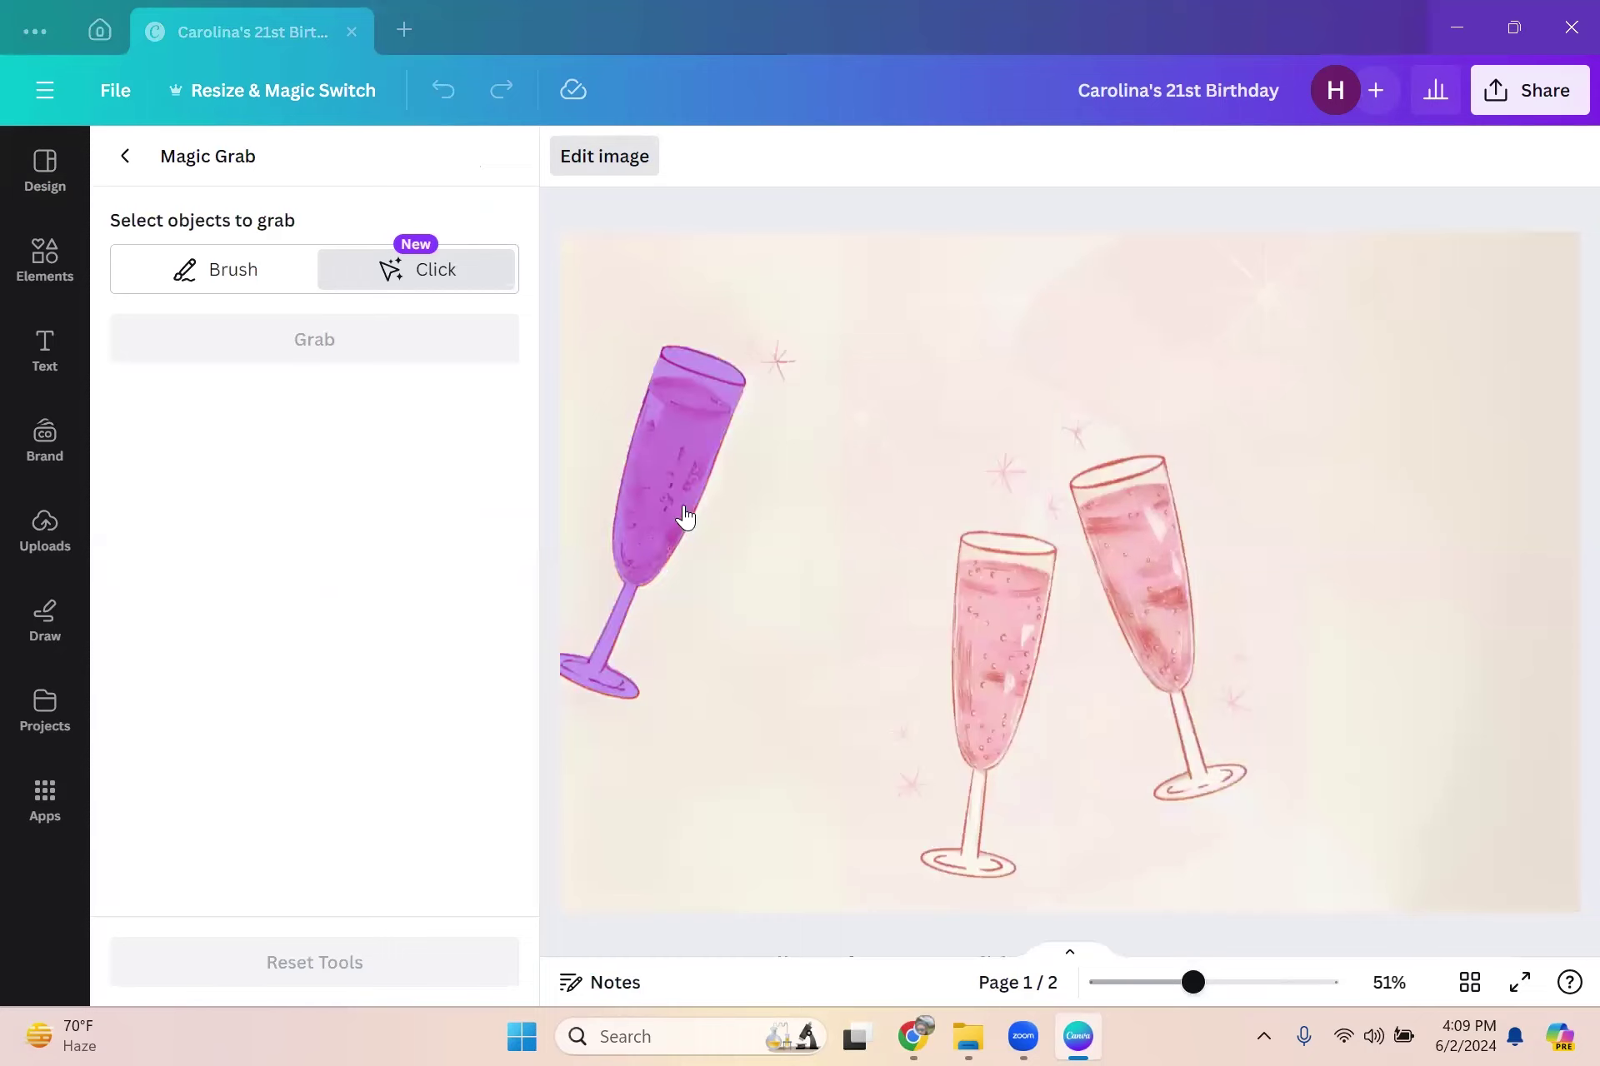
click(675, 501)
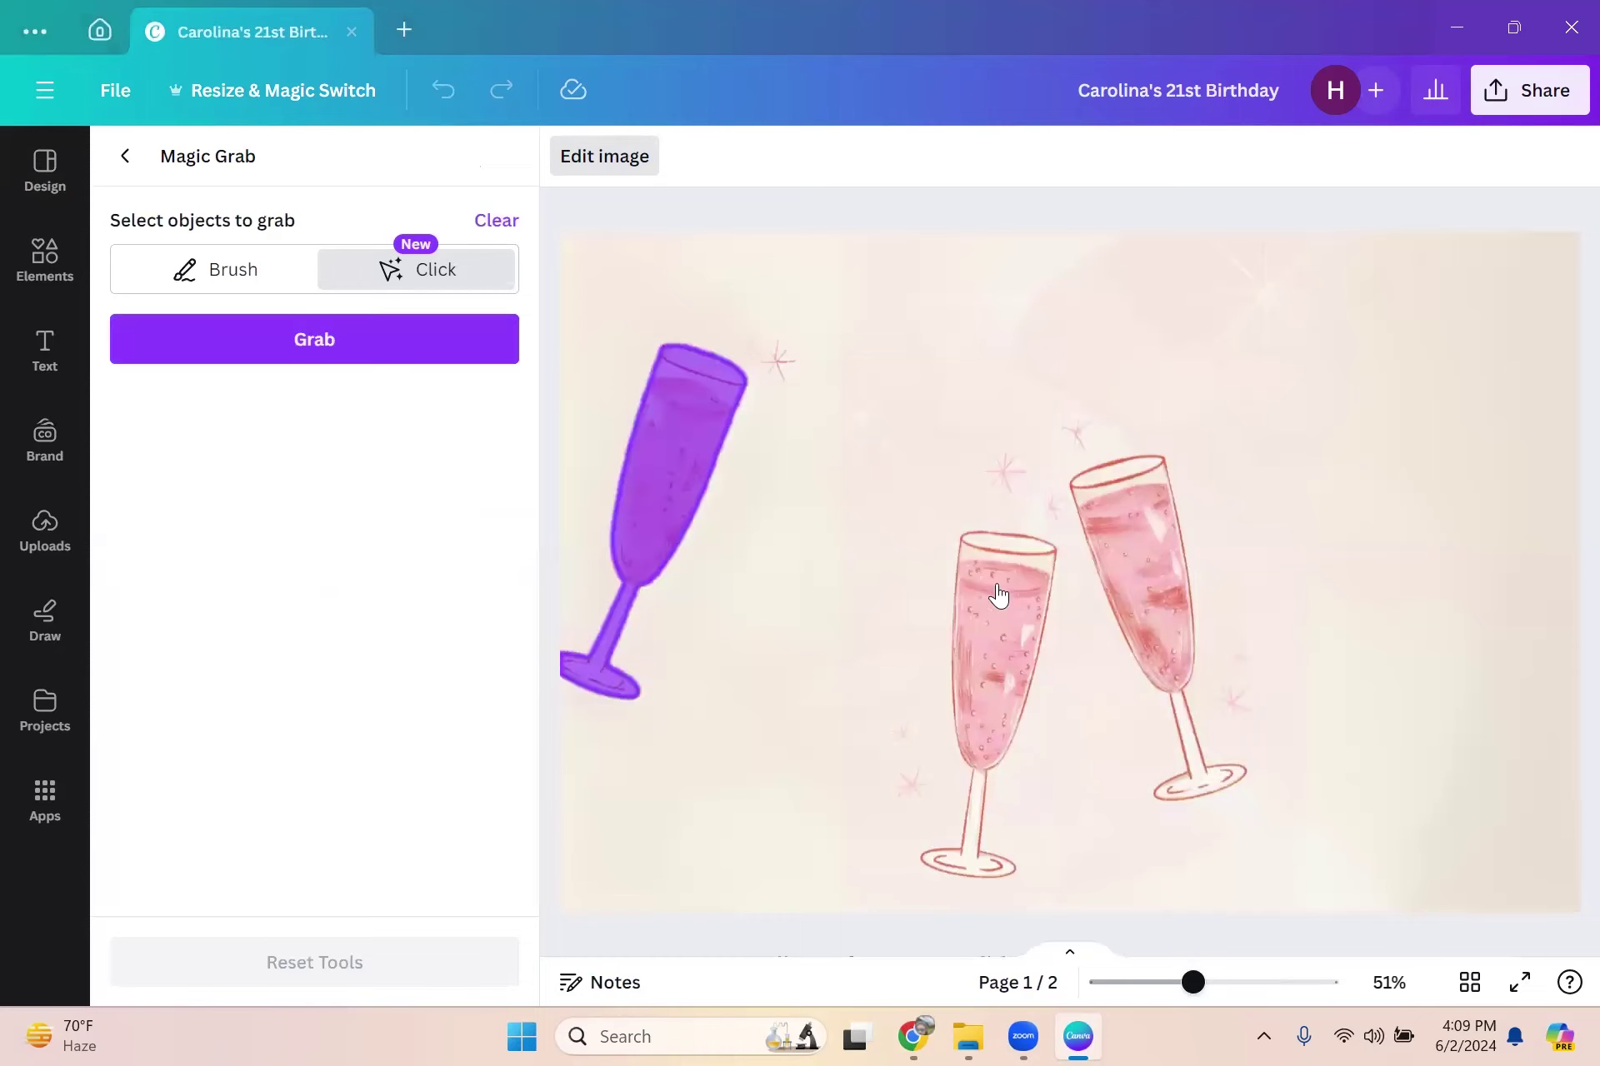
click(990, 614)
click(1129, 567)
click(310, 346)
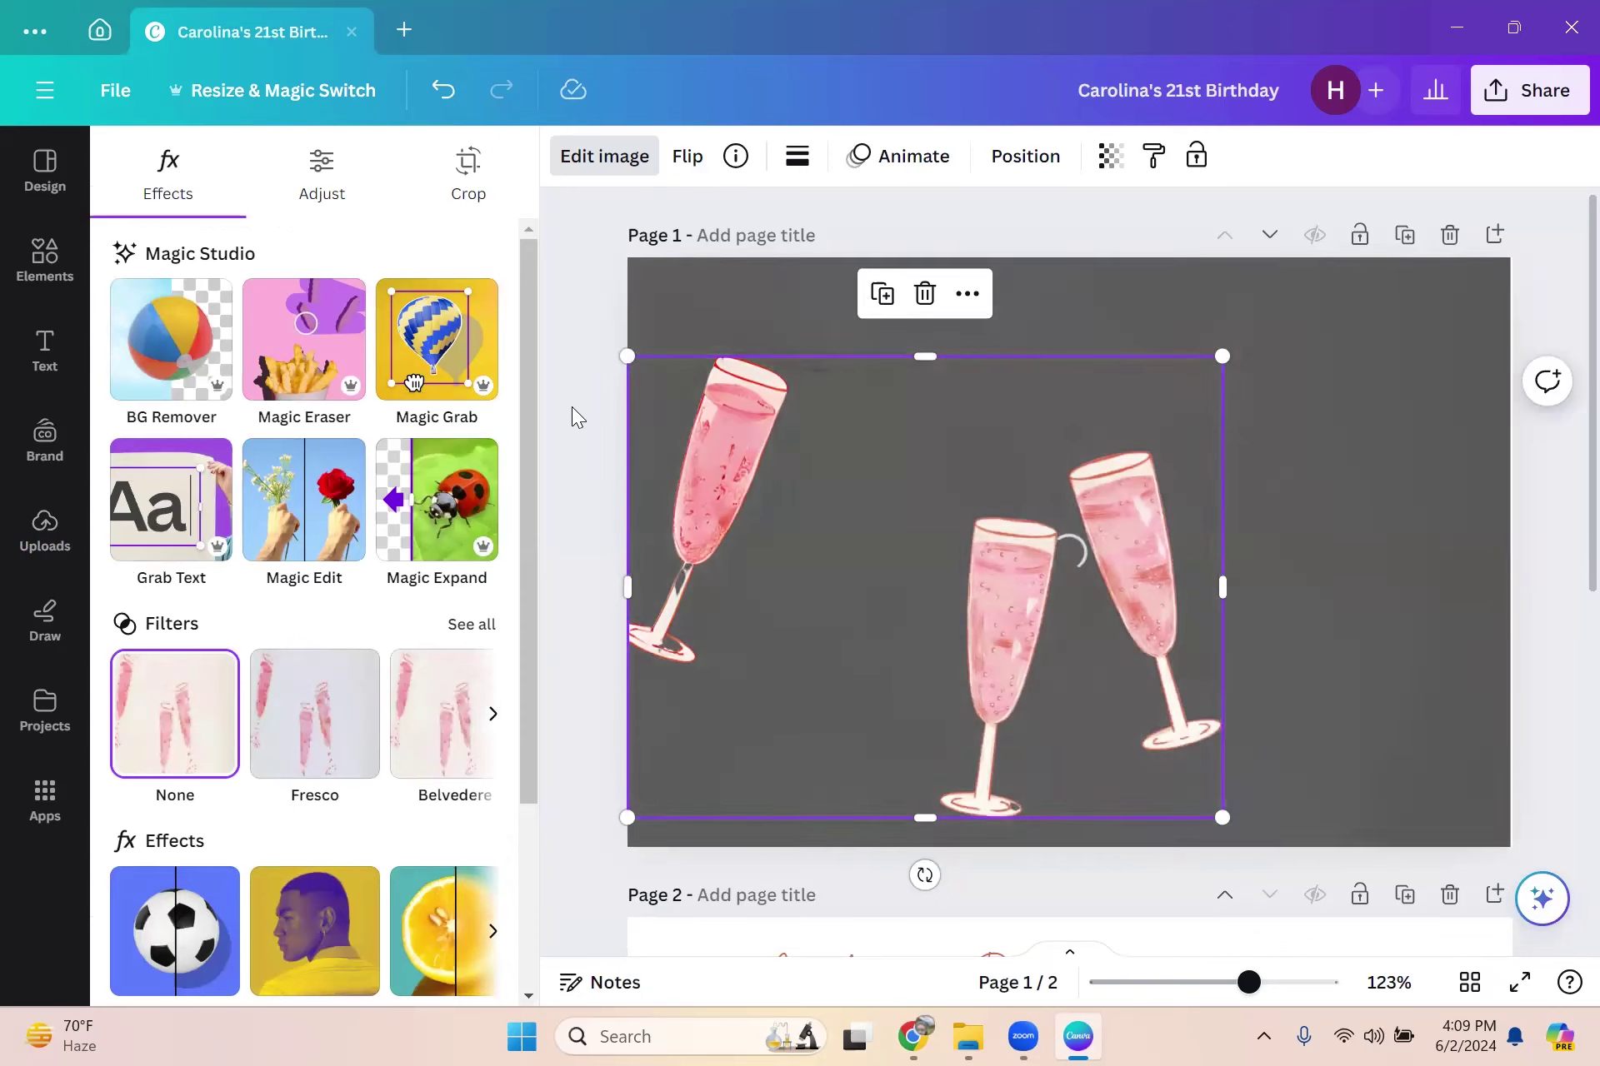
Step: Move the detached champagne glasses to the lower part of page 1, letting them run past the page's lower edge
drag(727, 451, 900, 391)
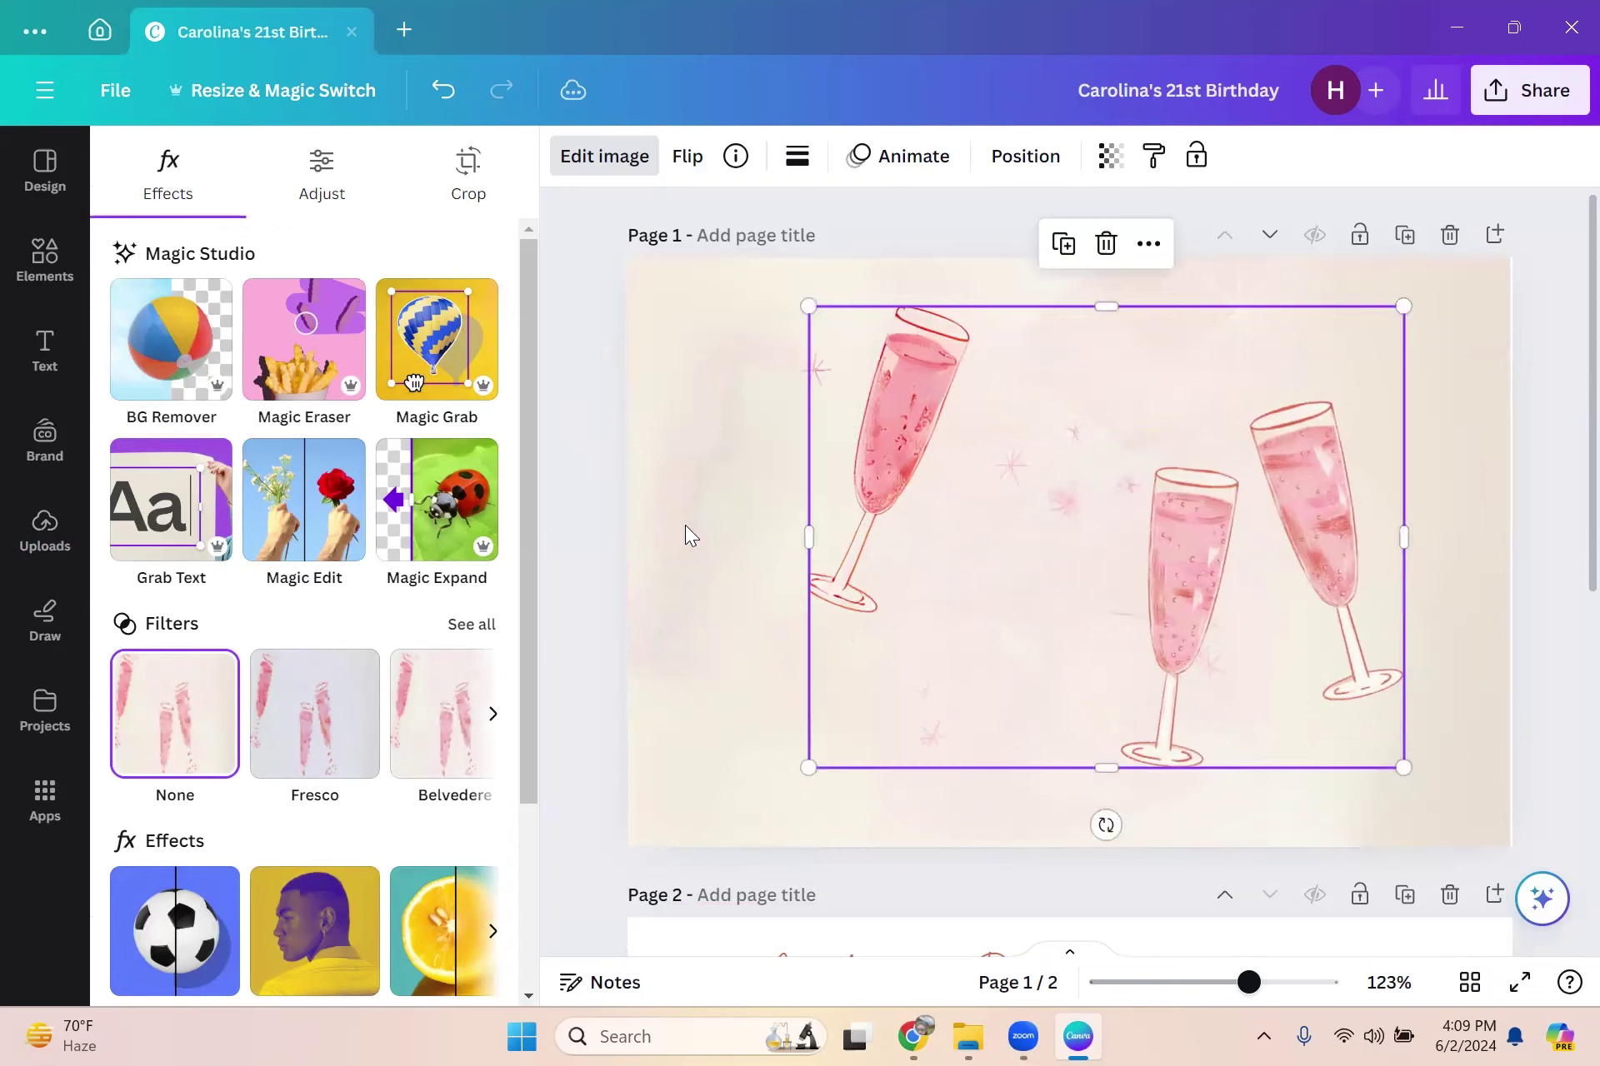
click(863, 425)
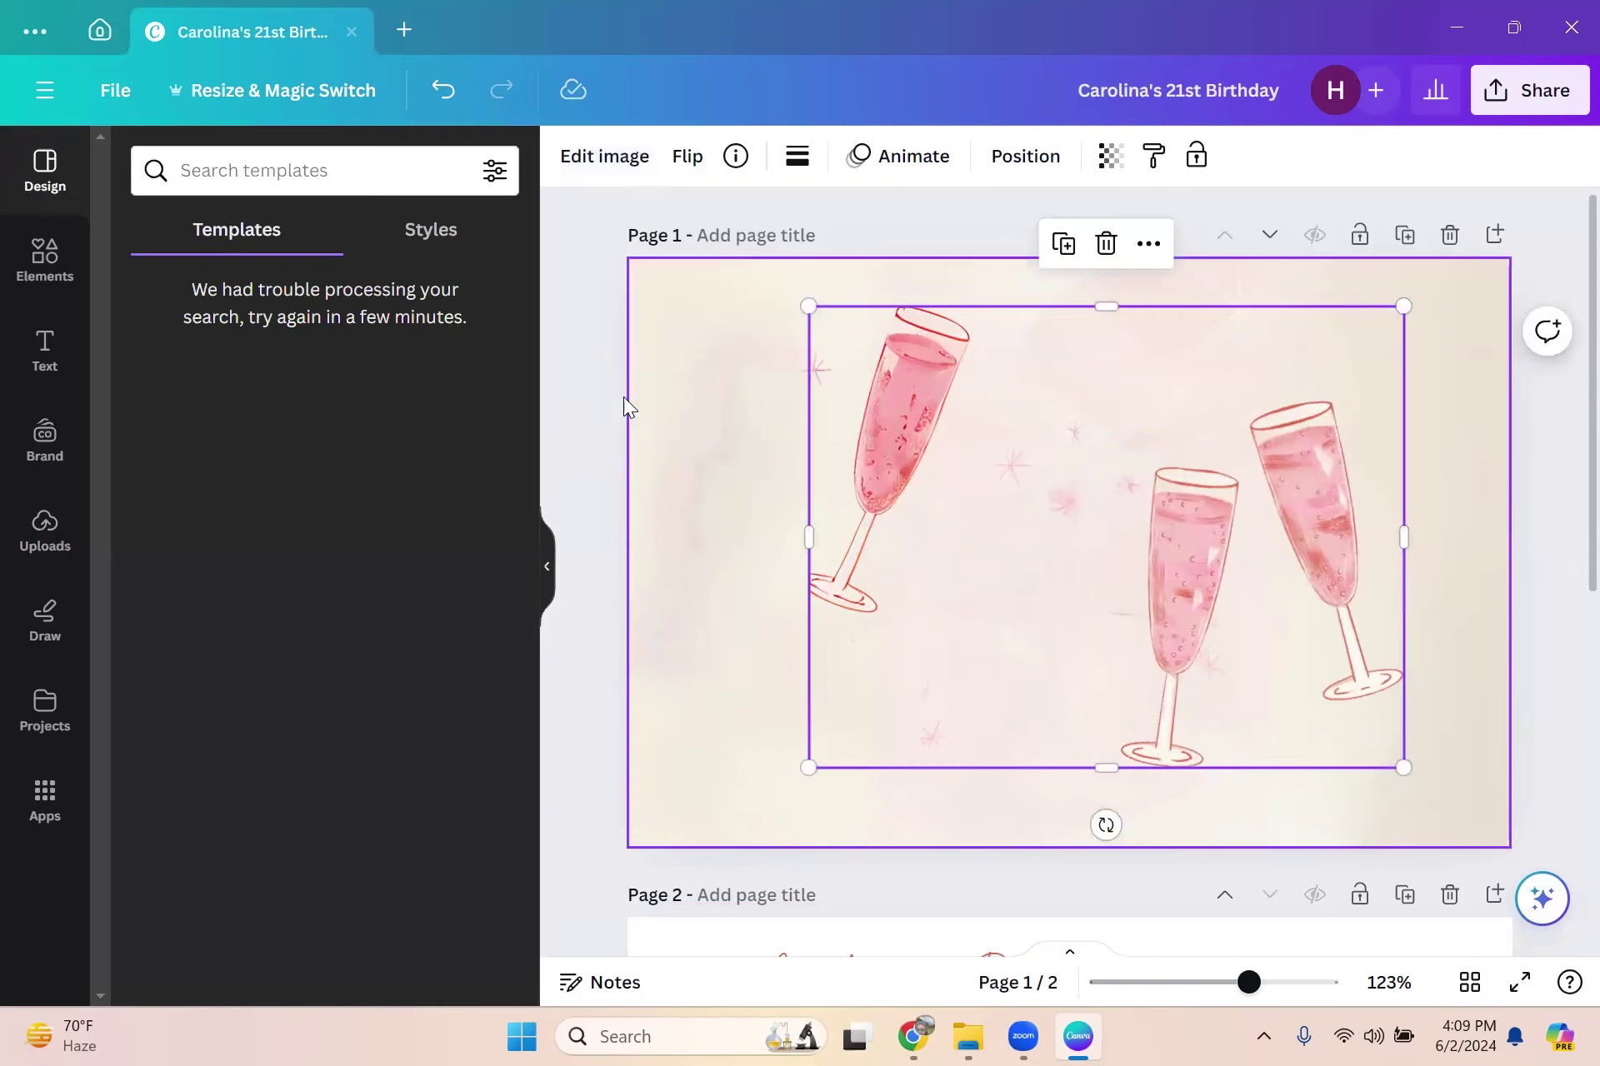
click(790, 398)
click(910, 403)
drag(912, 417, 844, 542)
scroll(983, 508, down, 3)
drag(1107, 464, 1082, 635)
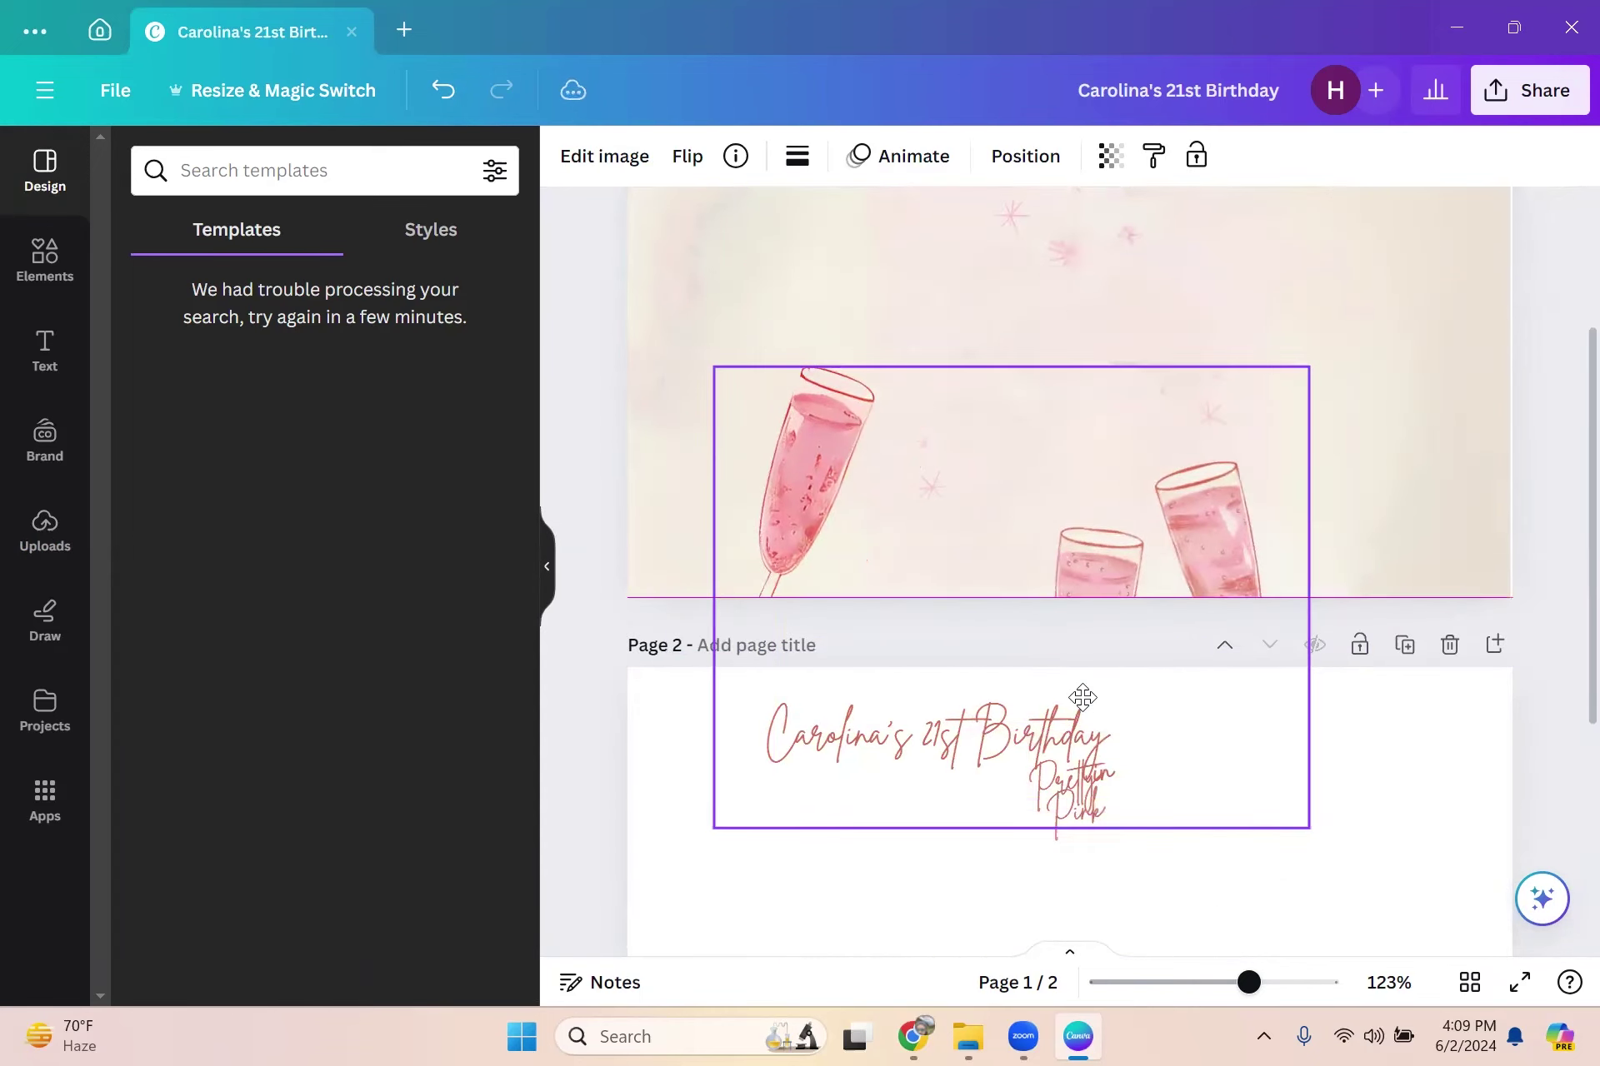
scroll(969, 540, down, 2)
drag(1123, 388, 1163, 421)
Step: Add a yellow-green square to page 1, resize it to about 1.8 by 2.7, and place it on the left side
scroll(1010, 461, up, 5)
scroll(958, 492, down, 3)
scroll(947, 496, up, 3)
click(23, 268)
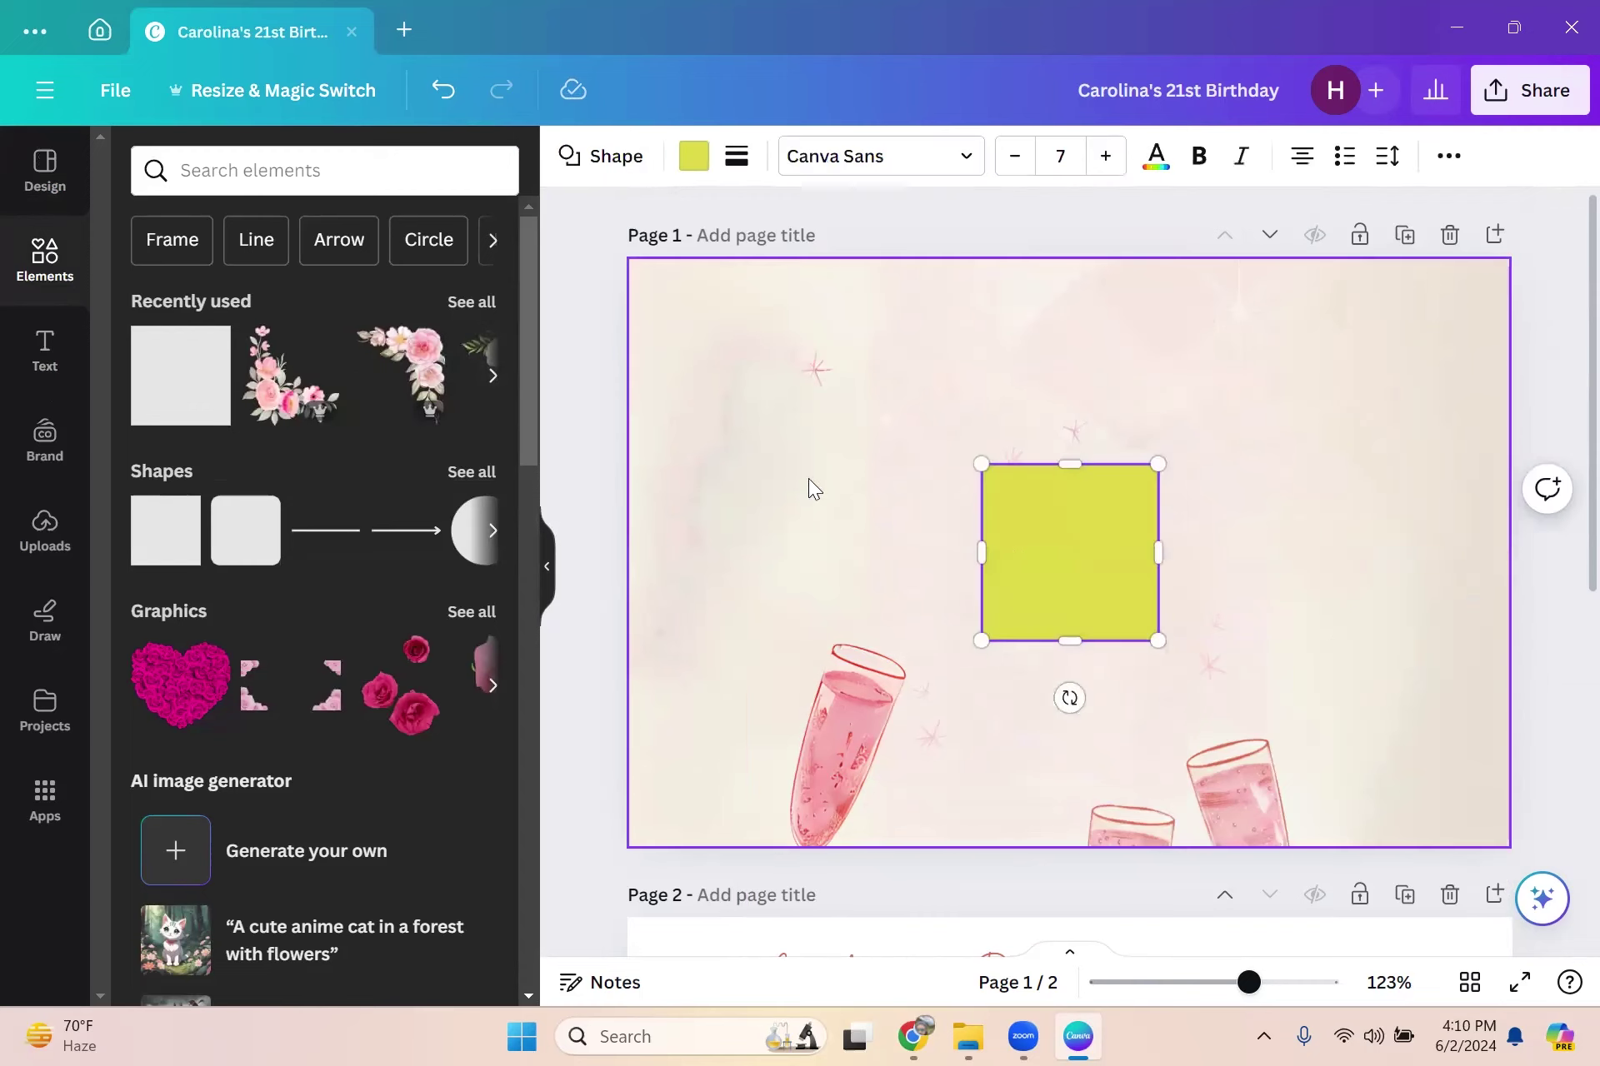
drag(1058, 539, 729, 416)
drag(832, 515, 914, 727)
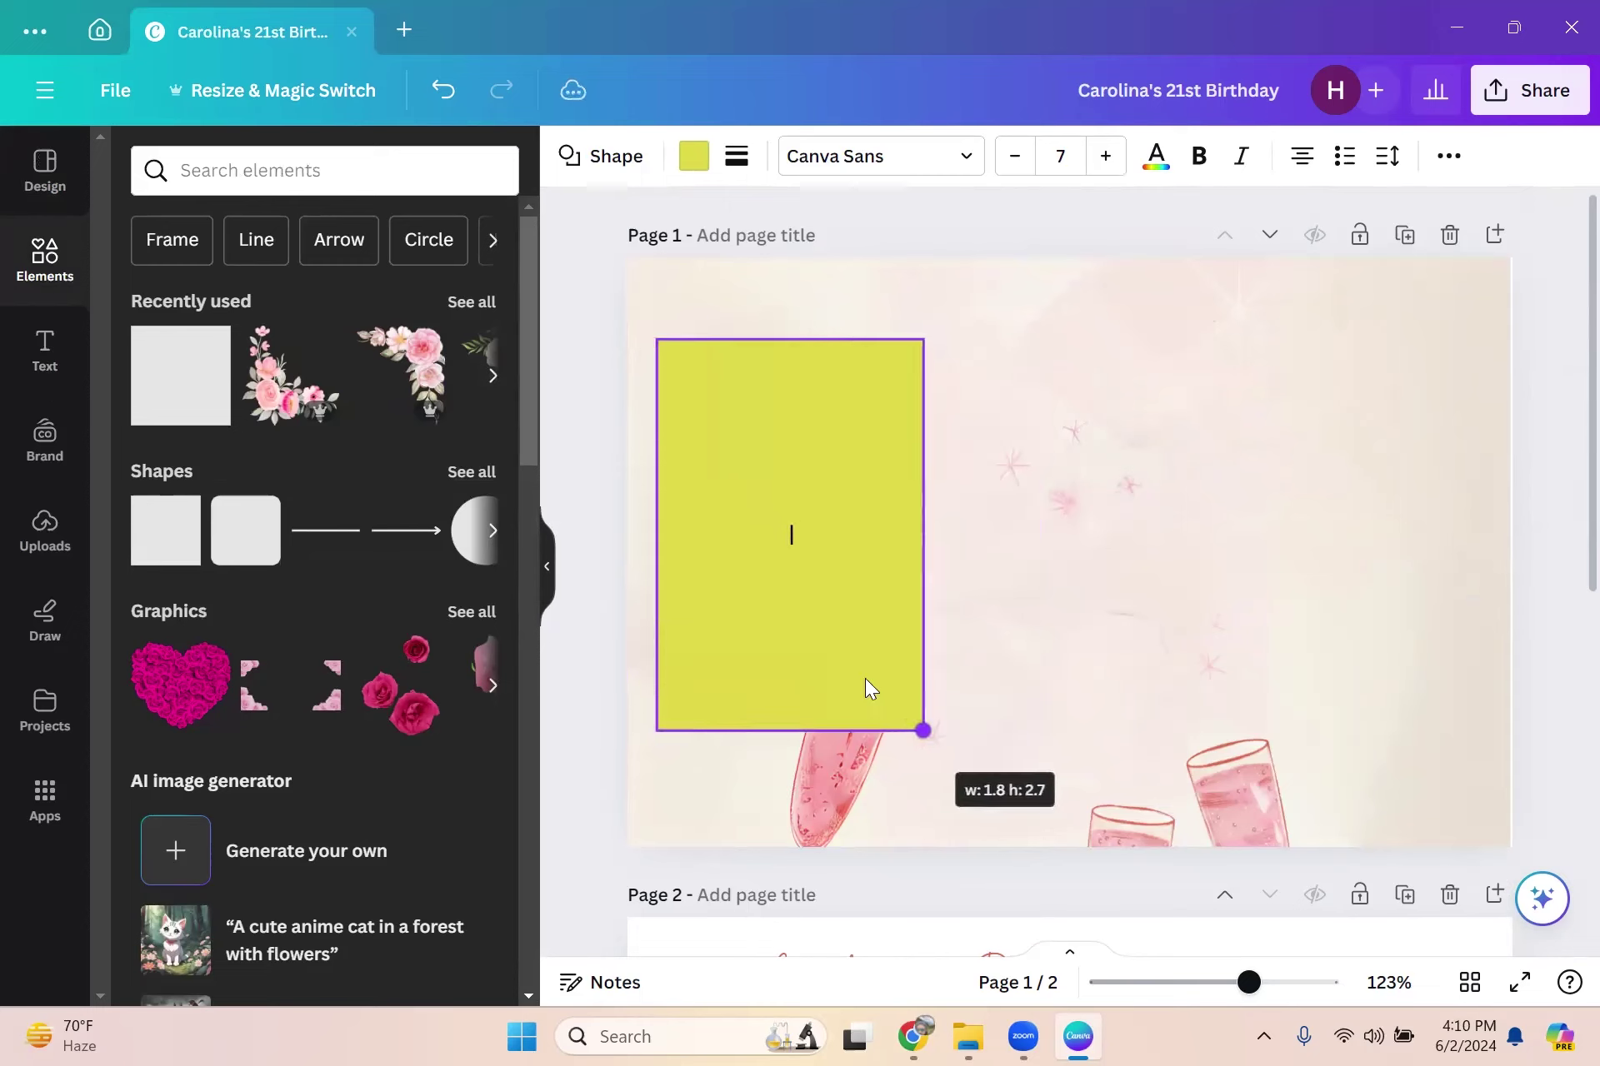
drag(832, 614, 836, 589)
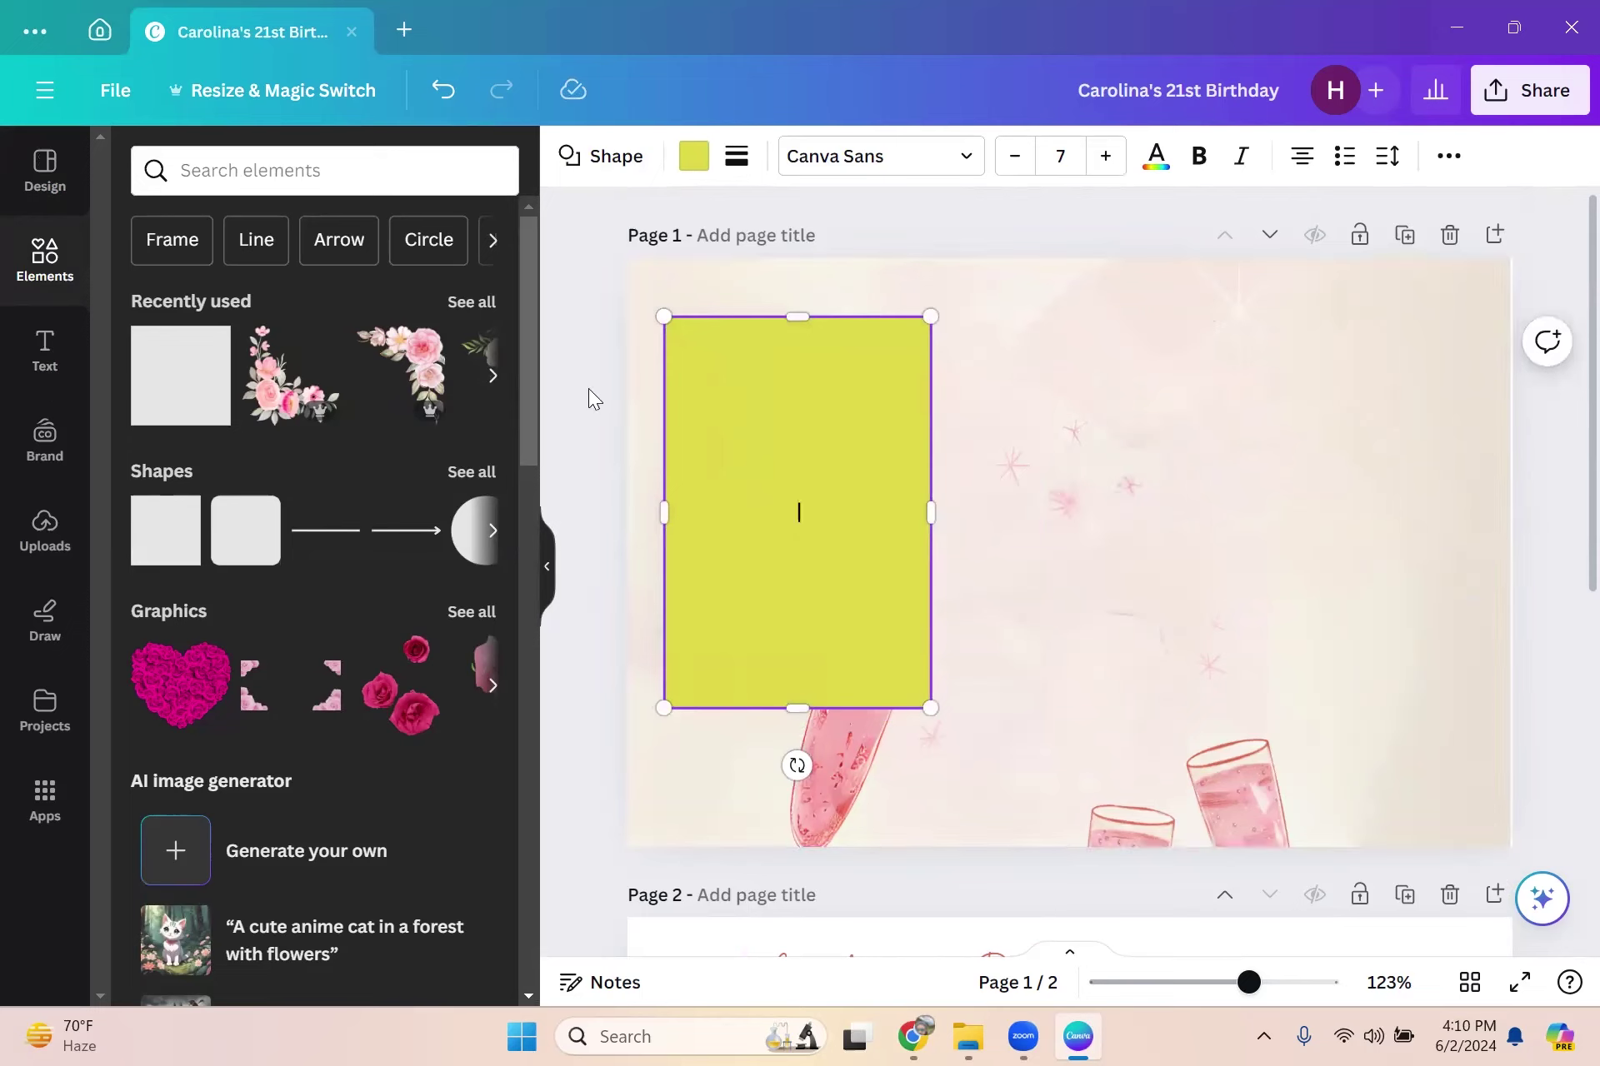
Step: Try to lay out three photo placeholders across page 1 by duplicating the full-width yellow-green rectangle twice
click(786, 433)
click(766, 267)
drag(900, 442, 1147, 418)
click(1069, 253)
drag(873, 463, 856, 464)
drag(1169, 440, 1144, 439)
mouse_move(1331, 423)
mouse_down()
mouse_move(1306, 422)
mouse_move(1355, 413)
mouse_up()
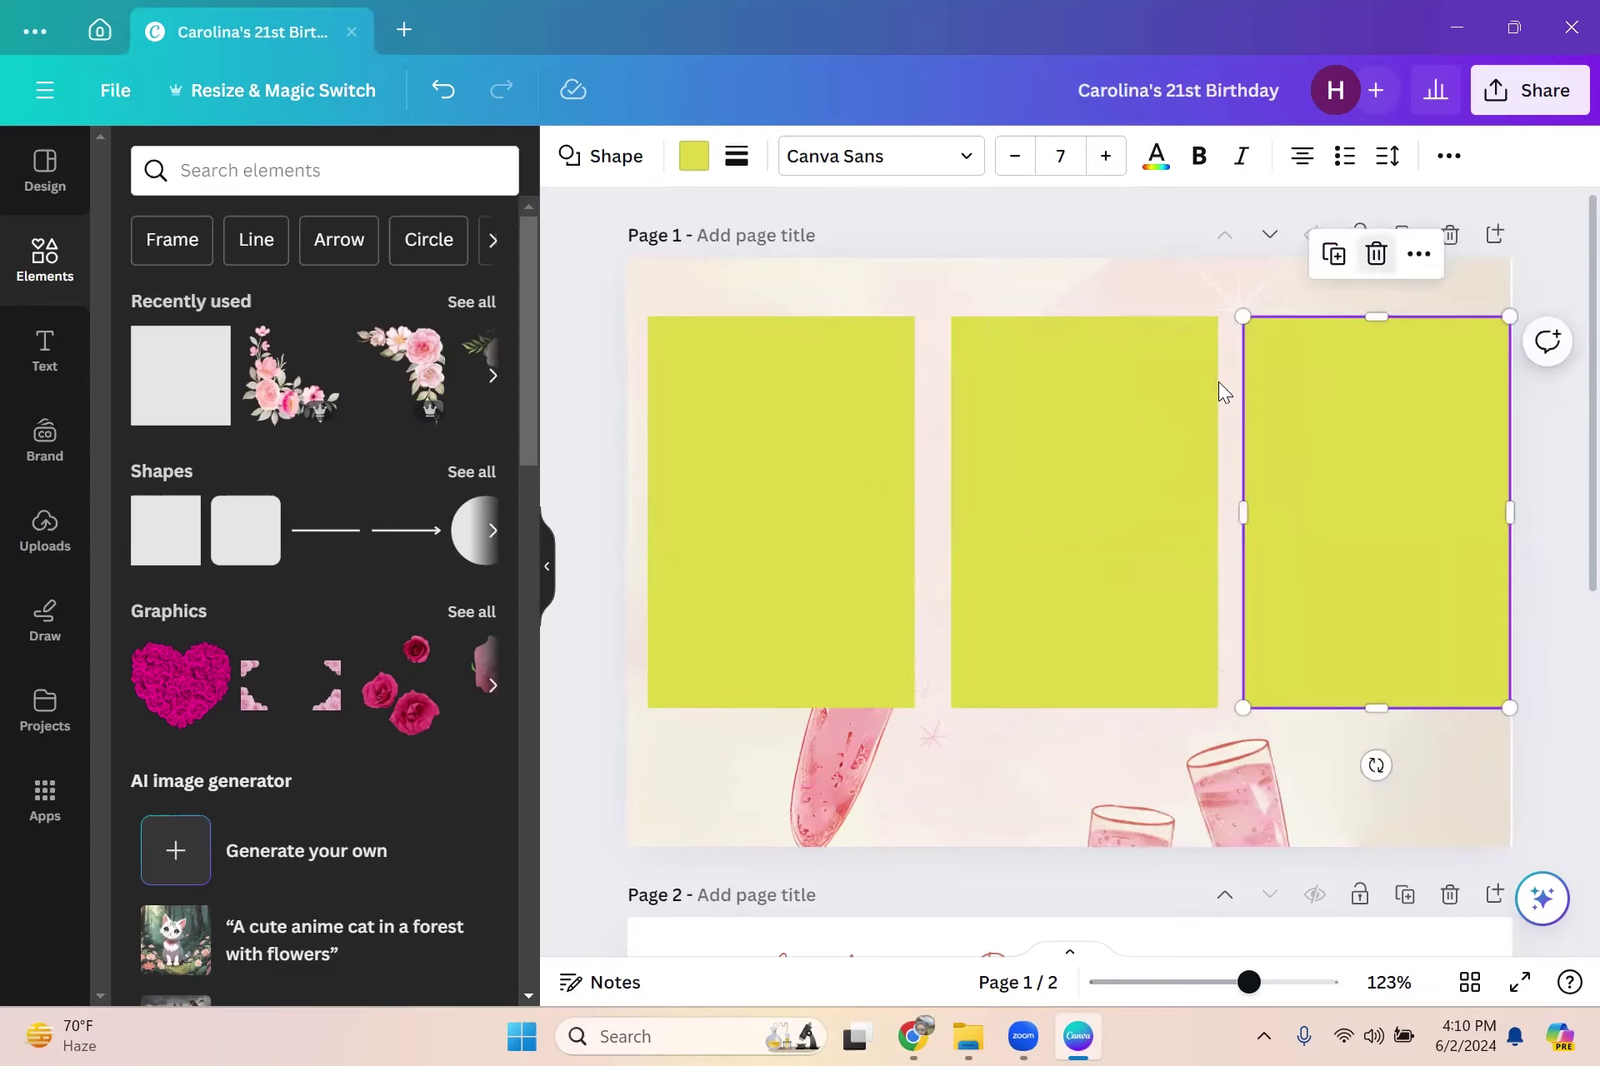
Step: Delete the middle and right duplicate rectangles from page 1
click(1376, 255)
click(1178, 318)
key(Delete)
Step: Narrow the left rectangle slightly, then duplicate it and align the copy to the horizontal center of page 1
click(872, 463)
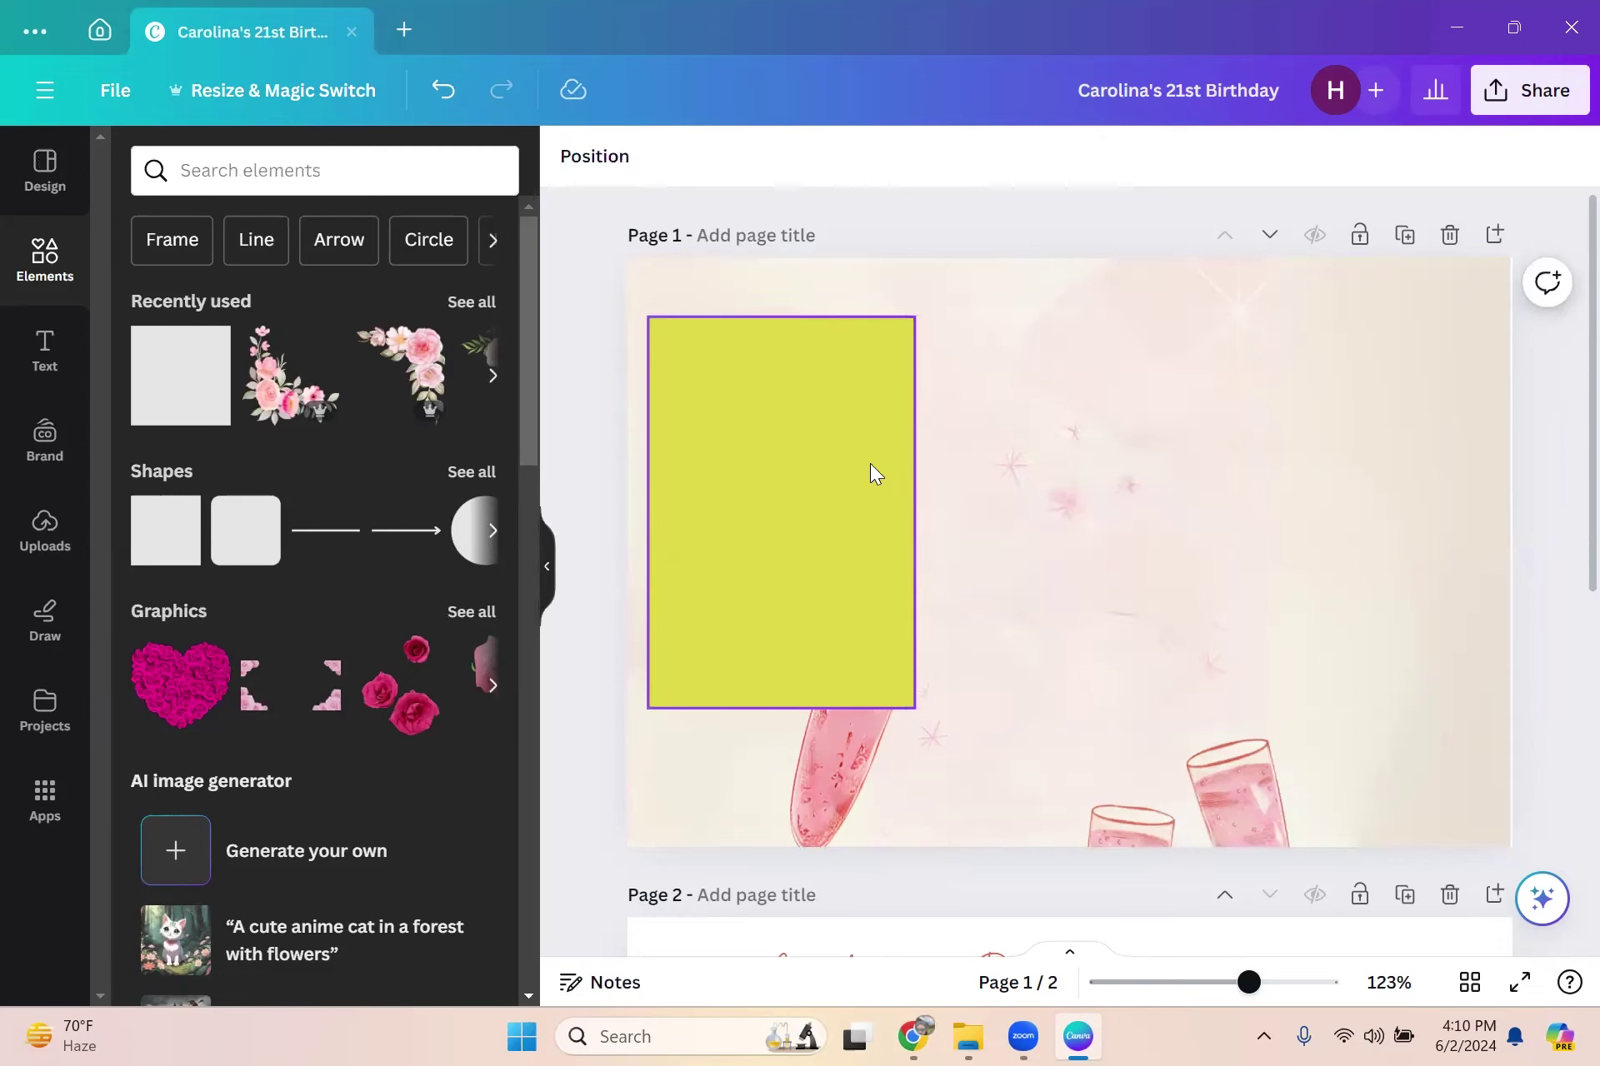
drag(901, 493, 883, 500)
click(727, 254)
drag(754, 492, 1053, 478)
click(1143, 265)
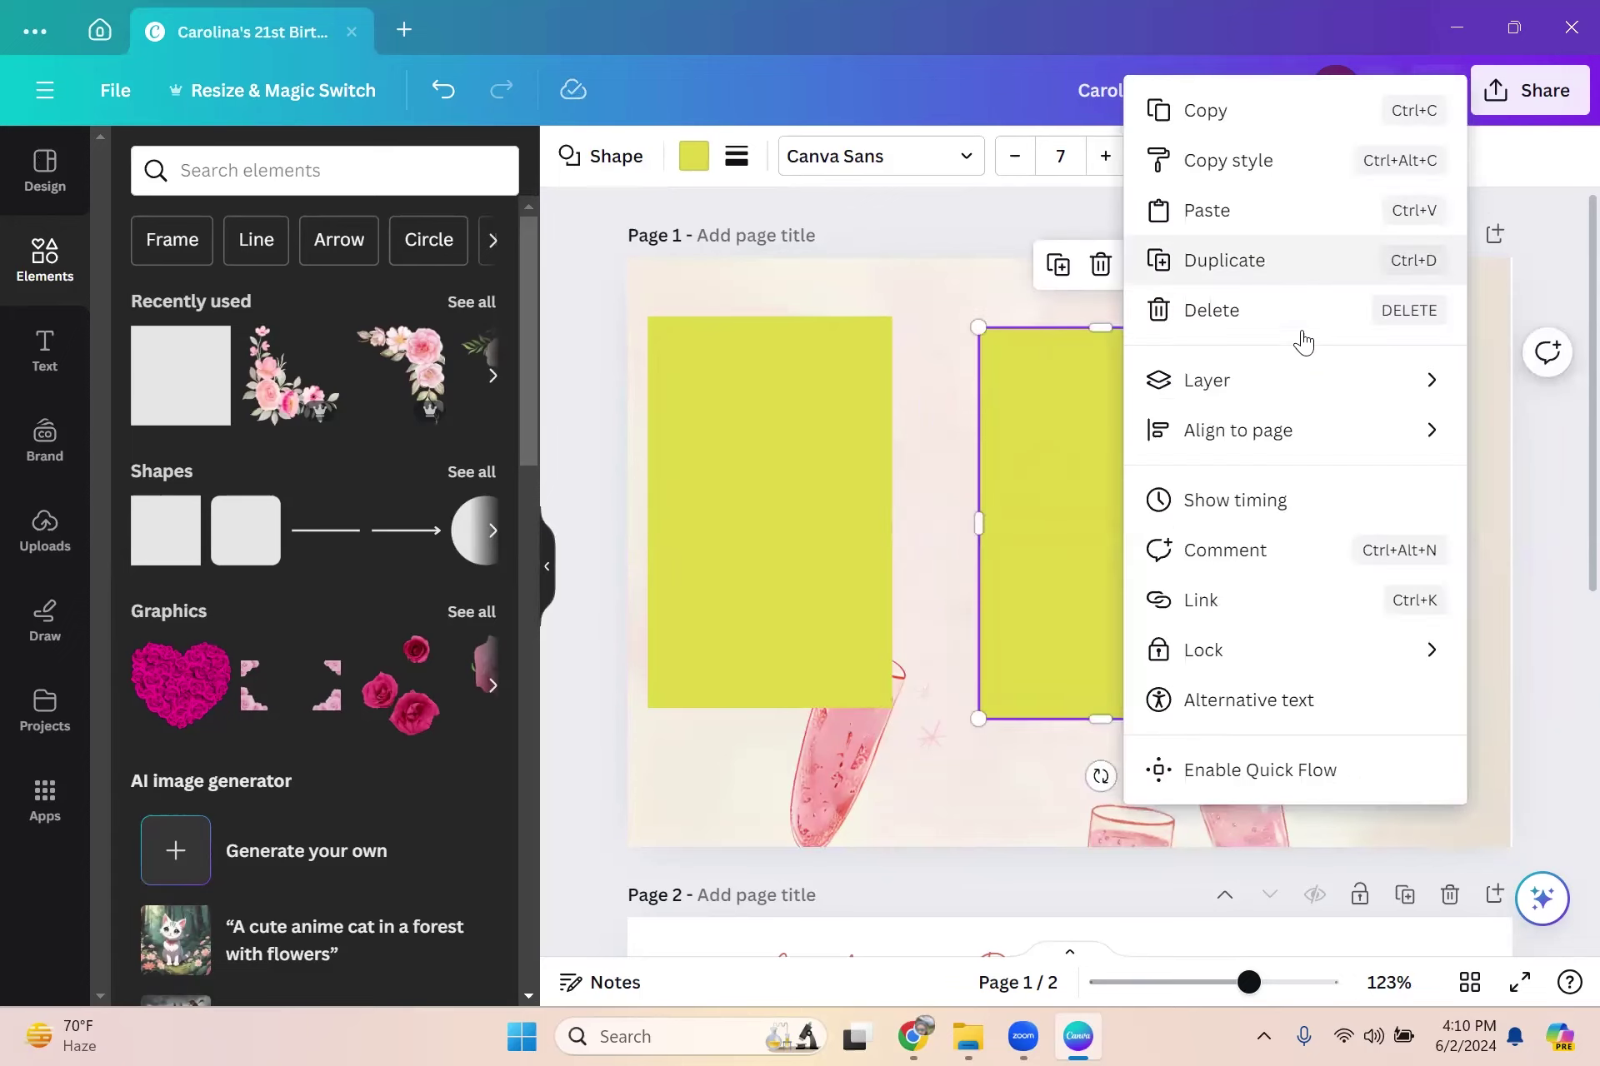
mouse_move(1193, 437)
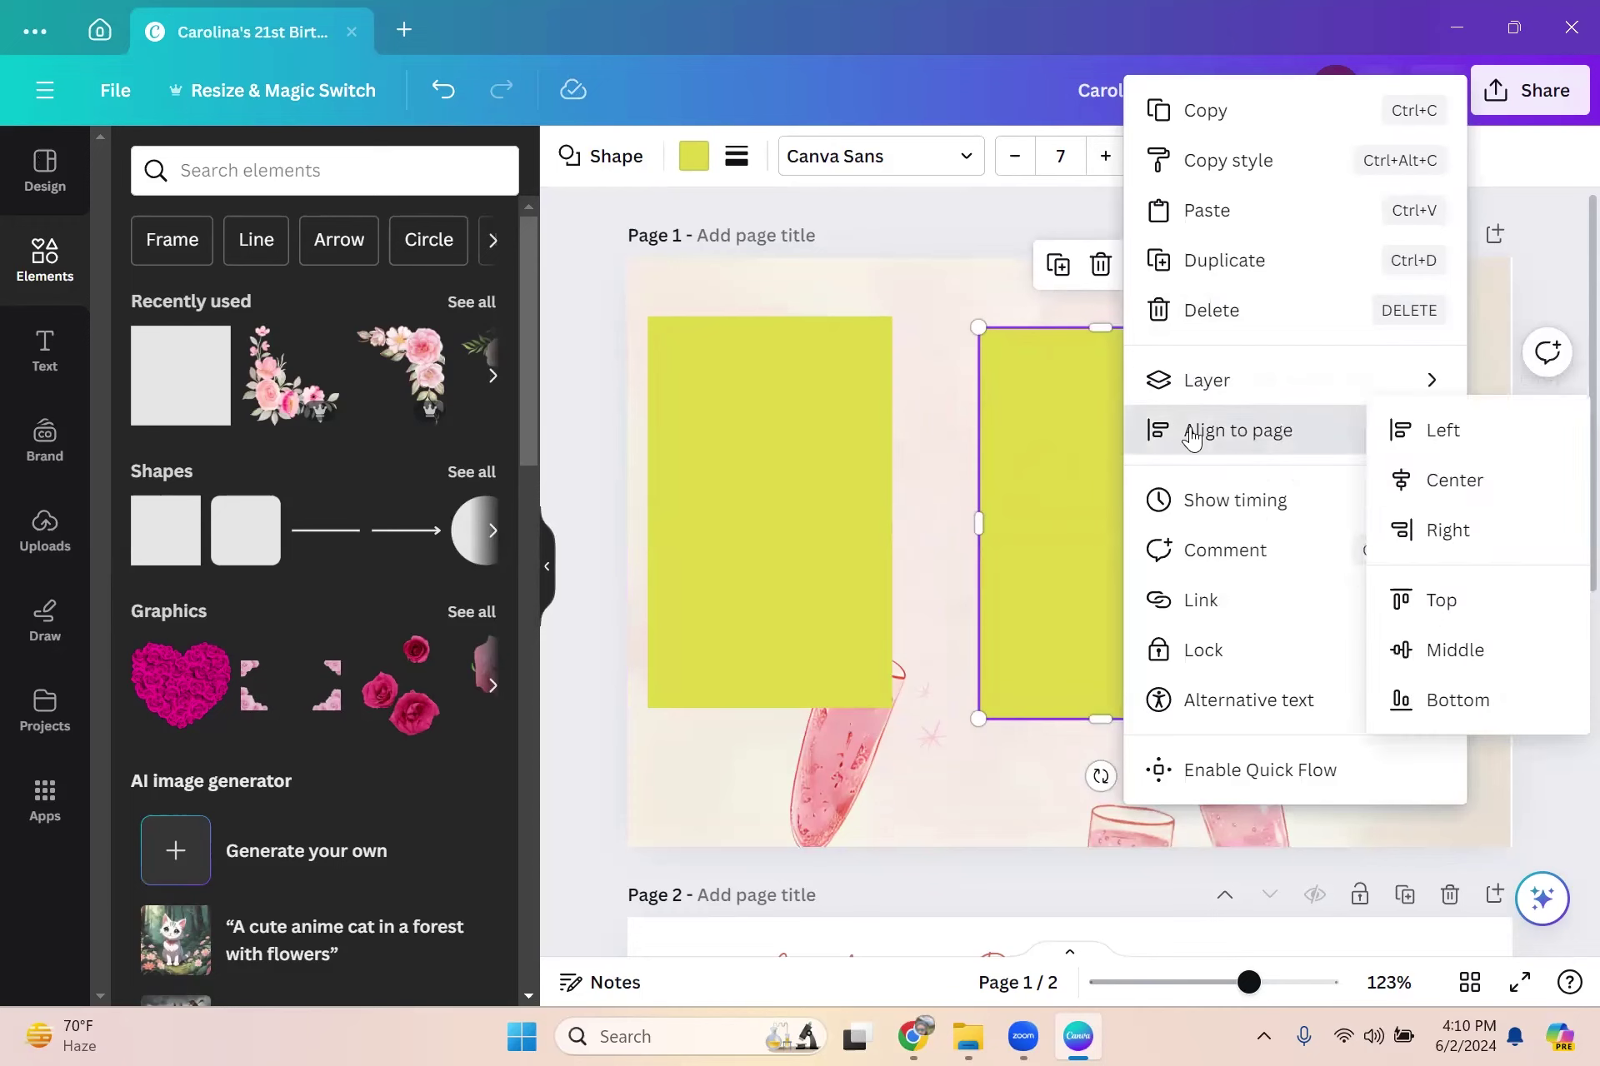
click(1428, 480)
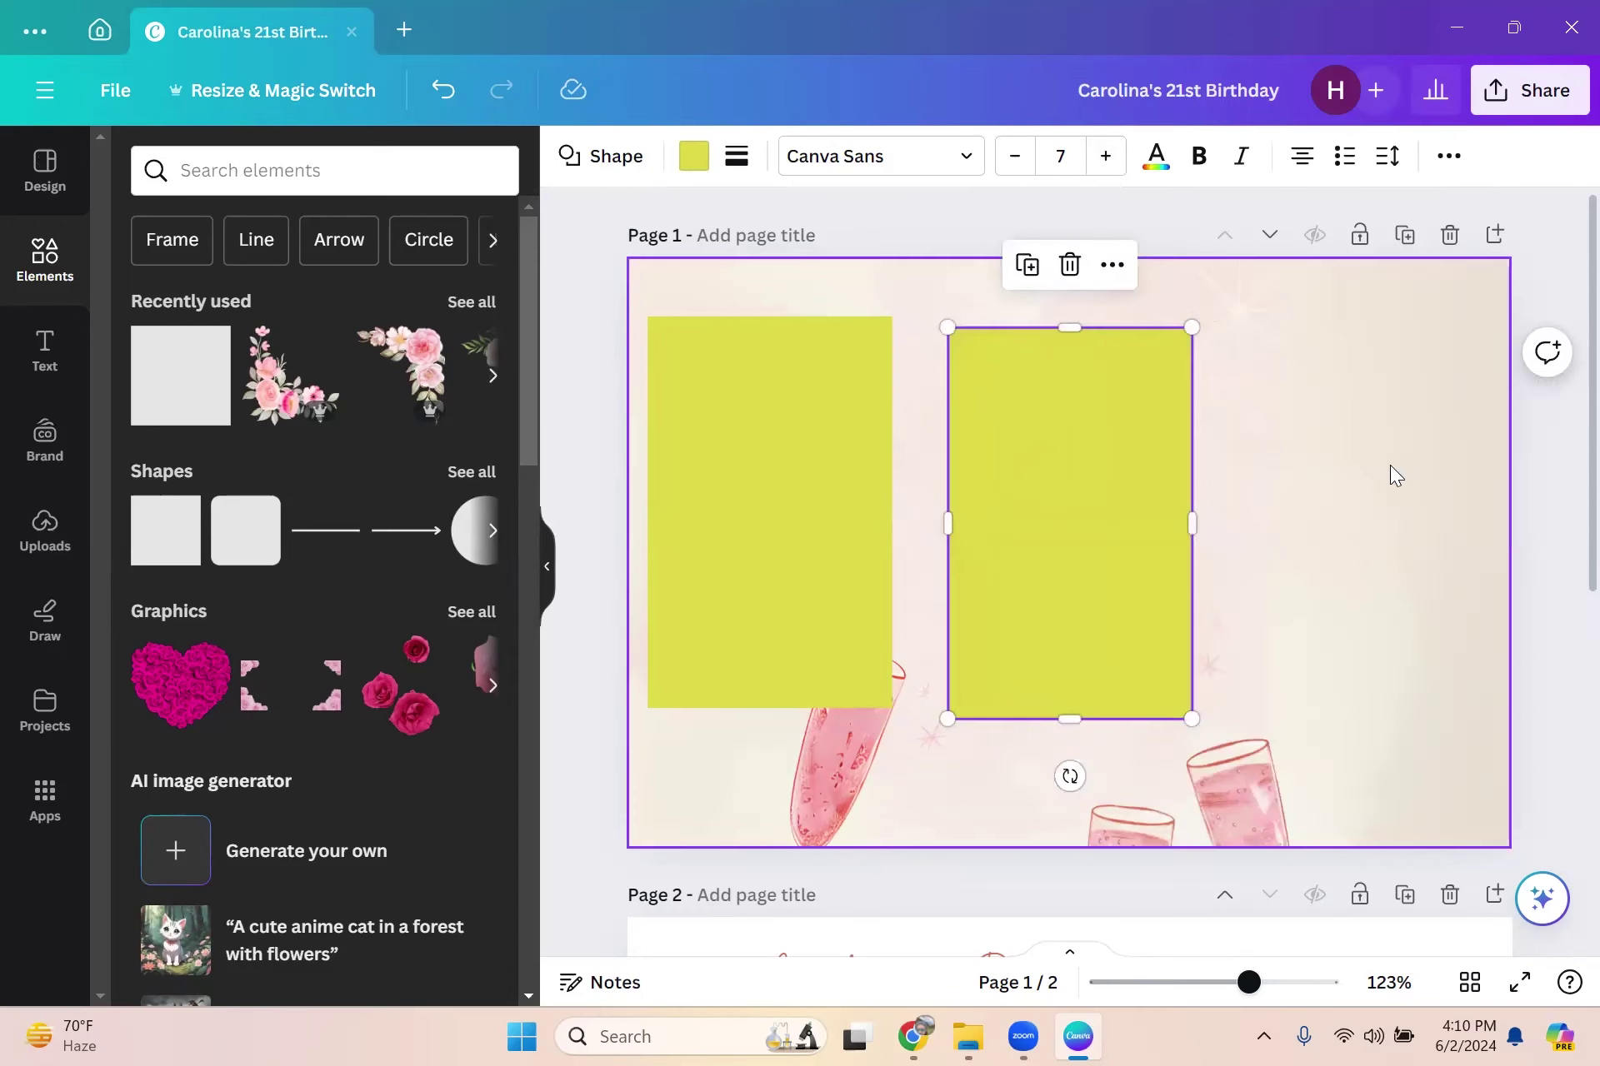
Step: Level the left rectangle with the centered one and place a duplicate of it at the same height on the right side
click(846, 415)
drag(831, 415, 833, 431)
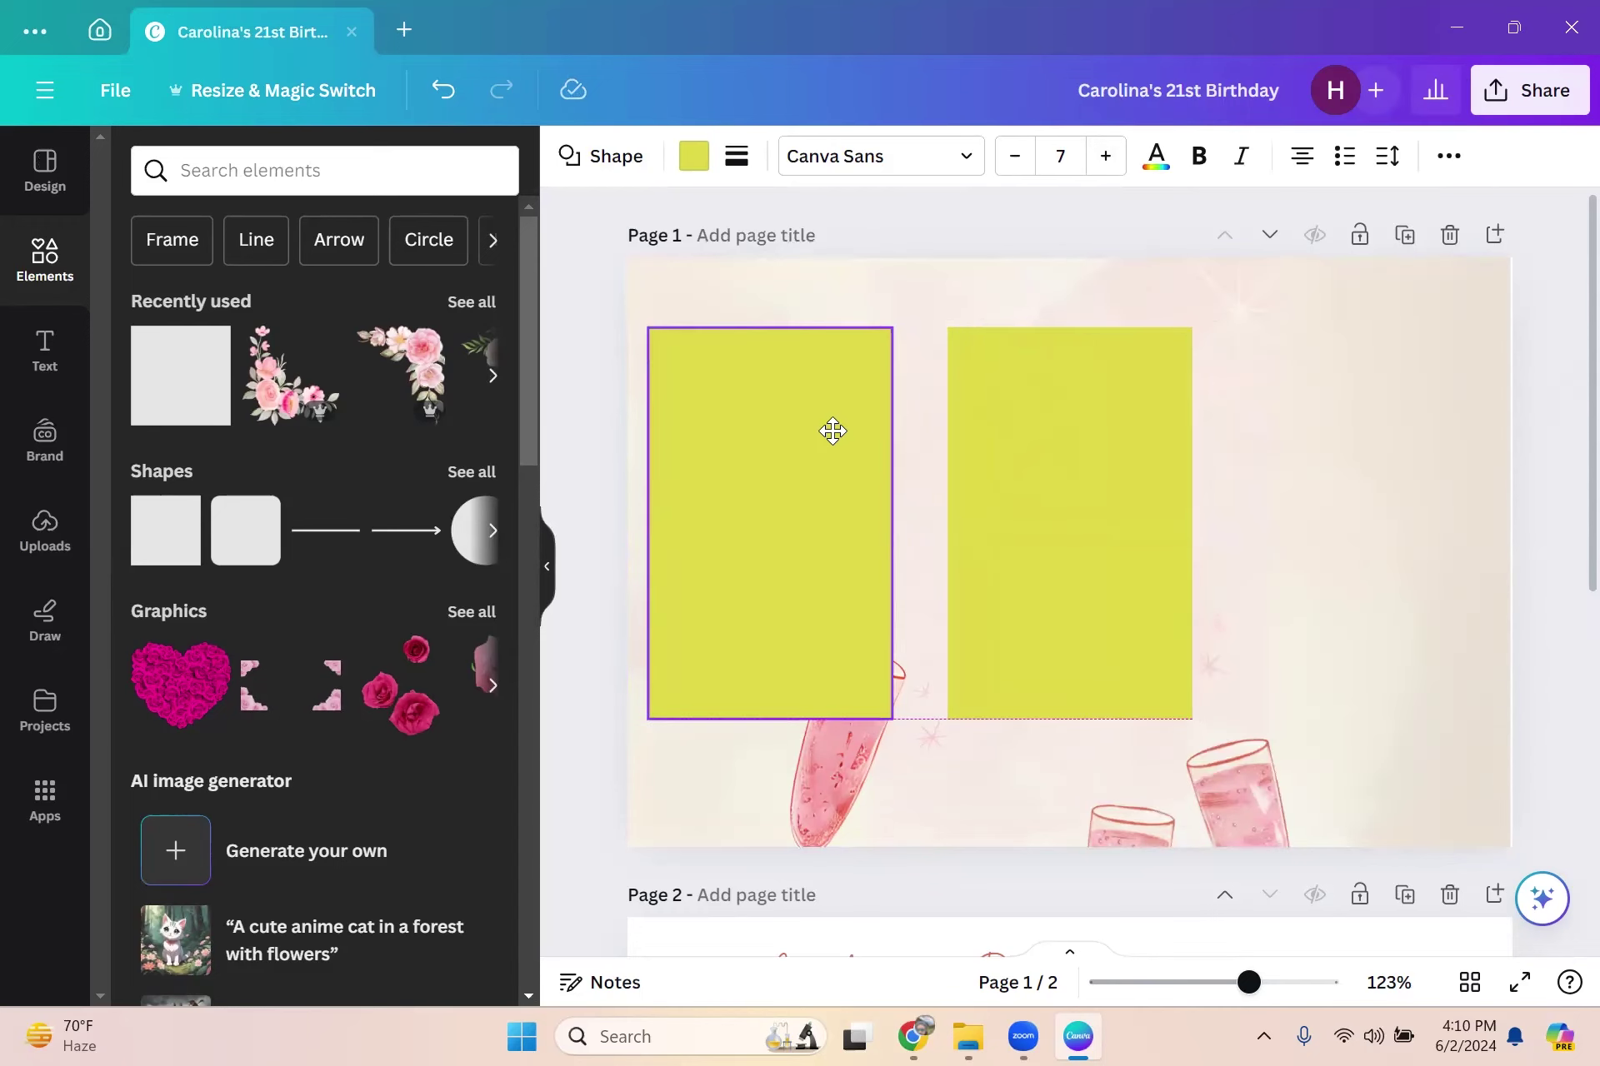
click(752, 289)
drag(801, 447, 1368, 426)
click(1546, 458)
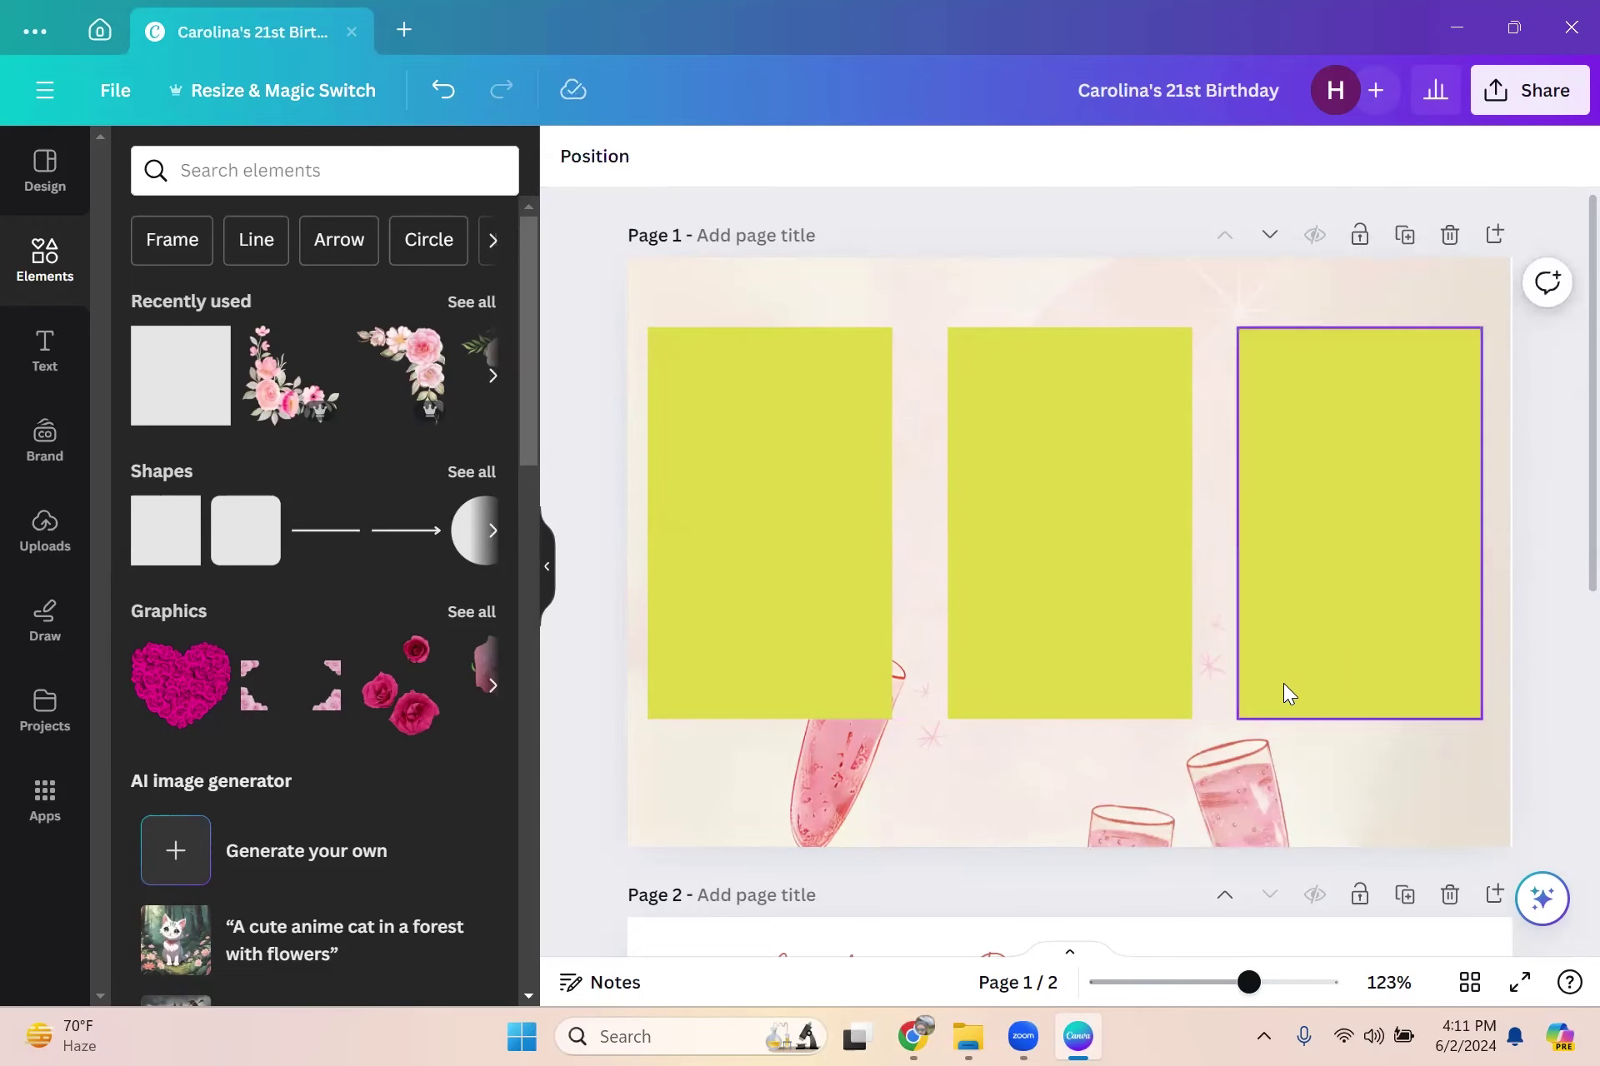
Step: Bring the champagne glasses to the front of the rectangles and adjust their position along the lower edge of page 1
scroll(1283, 692, down, 2)
click(1244, 673)
drag(1243, 673, 1238, 605)
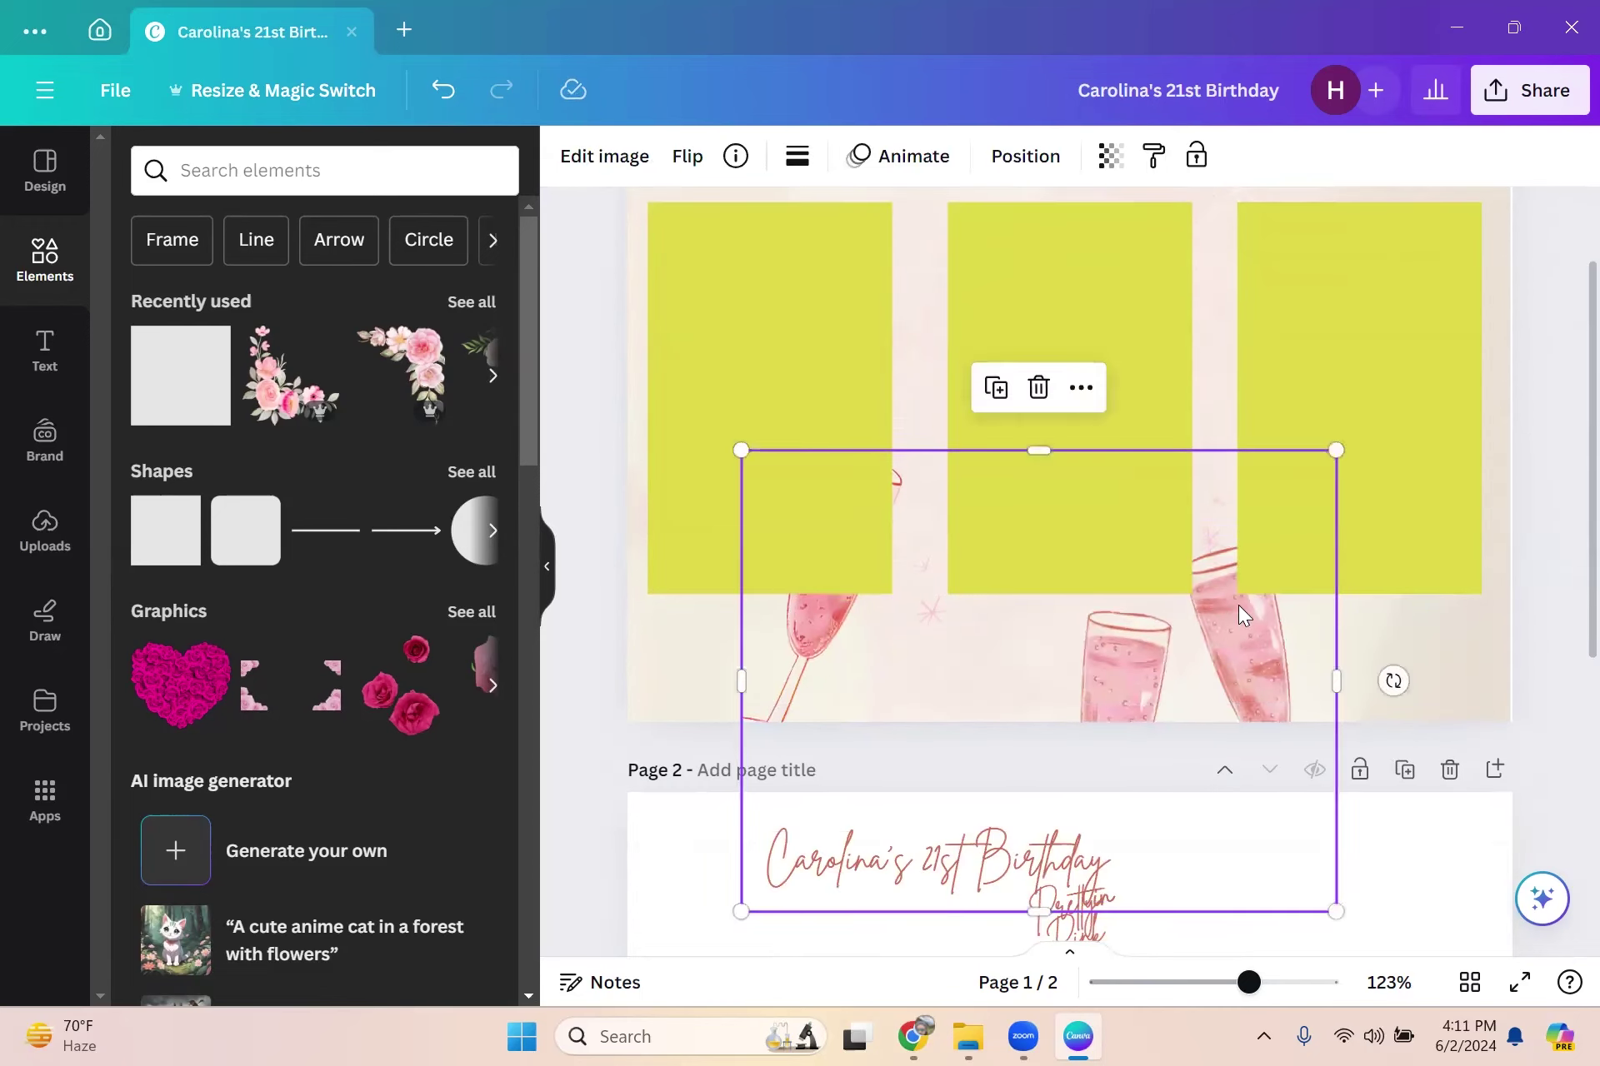
click(1079, 388)
mouse_move(1178, 392)
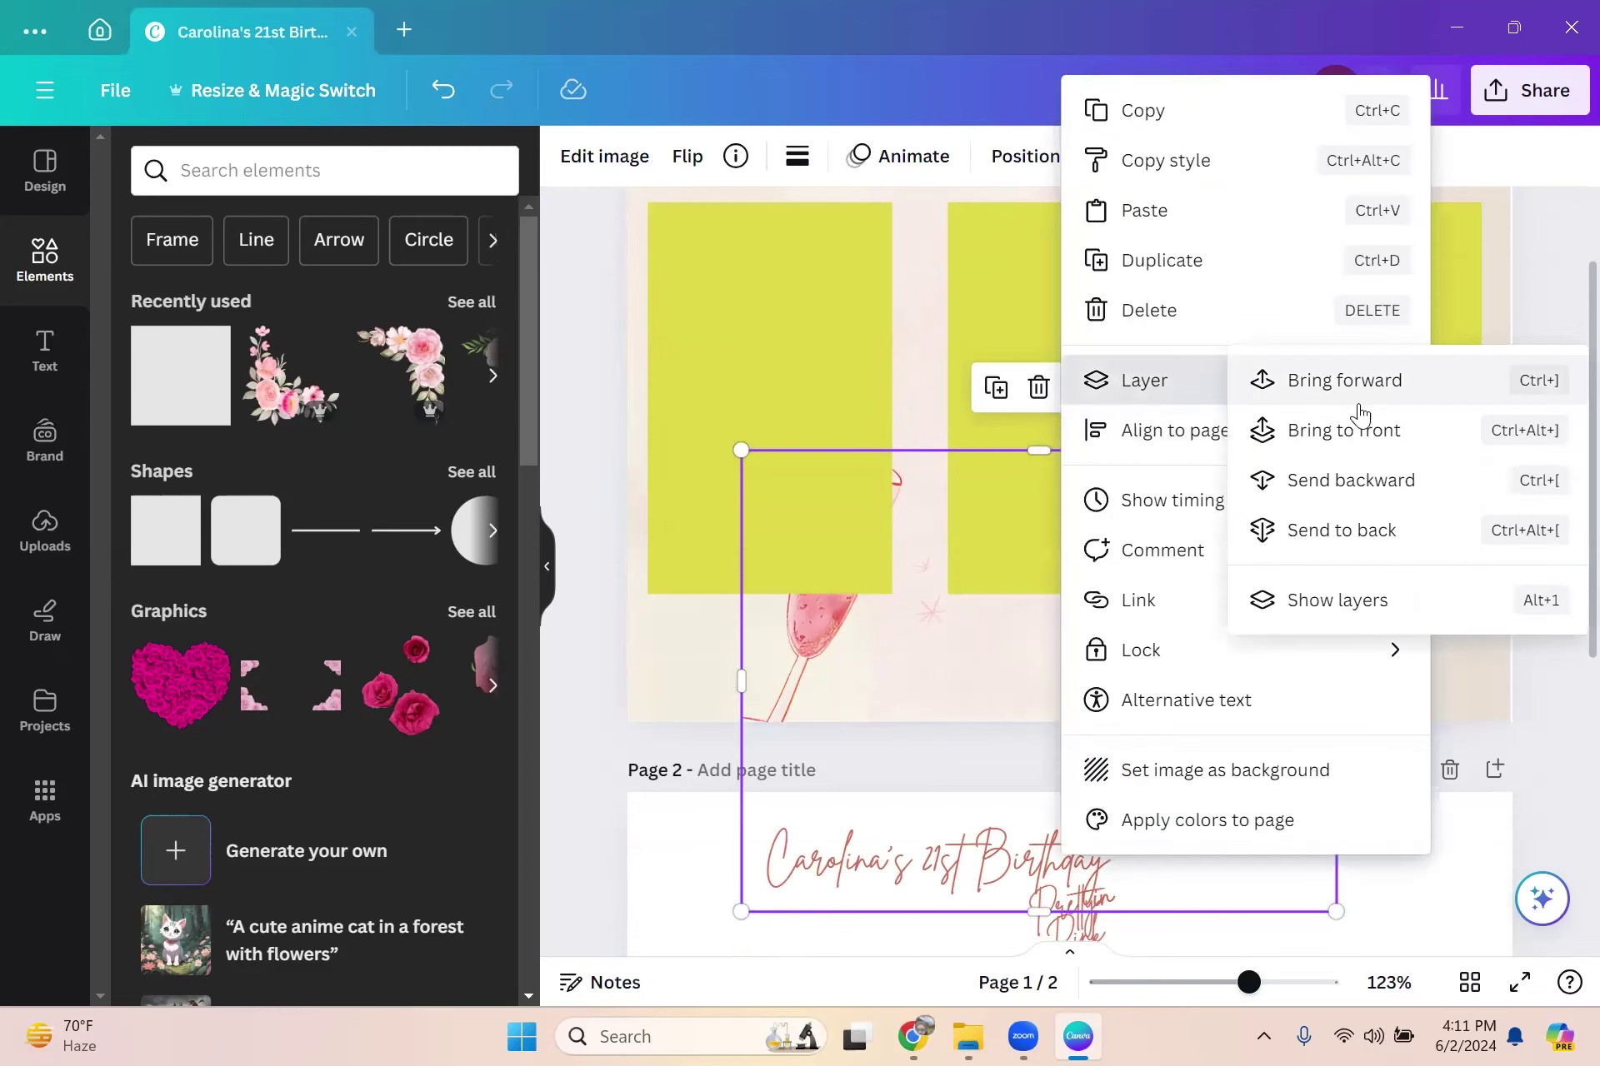
click(1410, 440)
drag(1233, 630, 1257, 645)
scroll(1083, 708, down, 2)
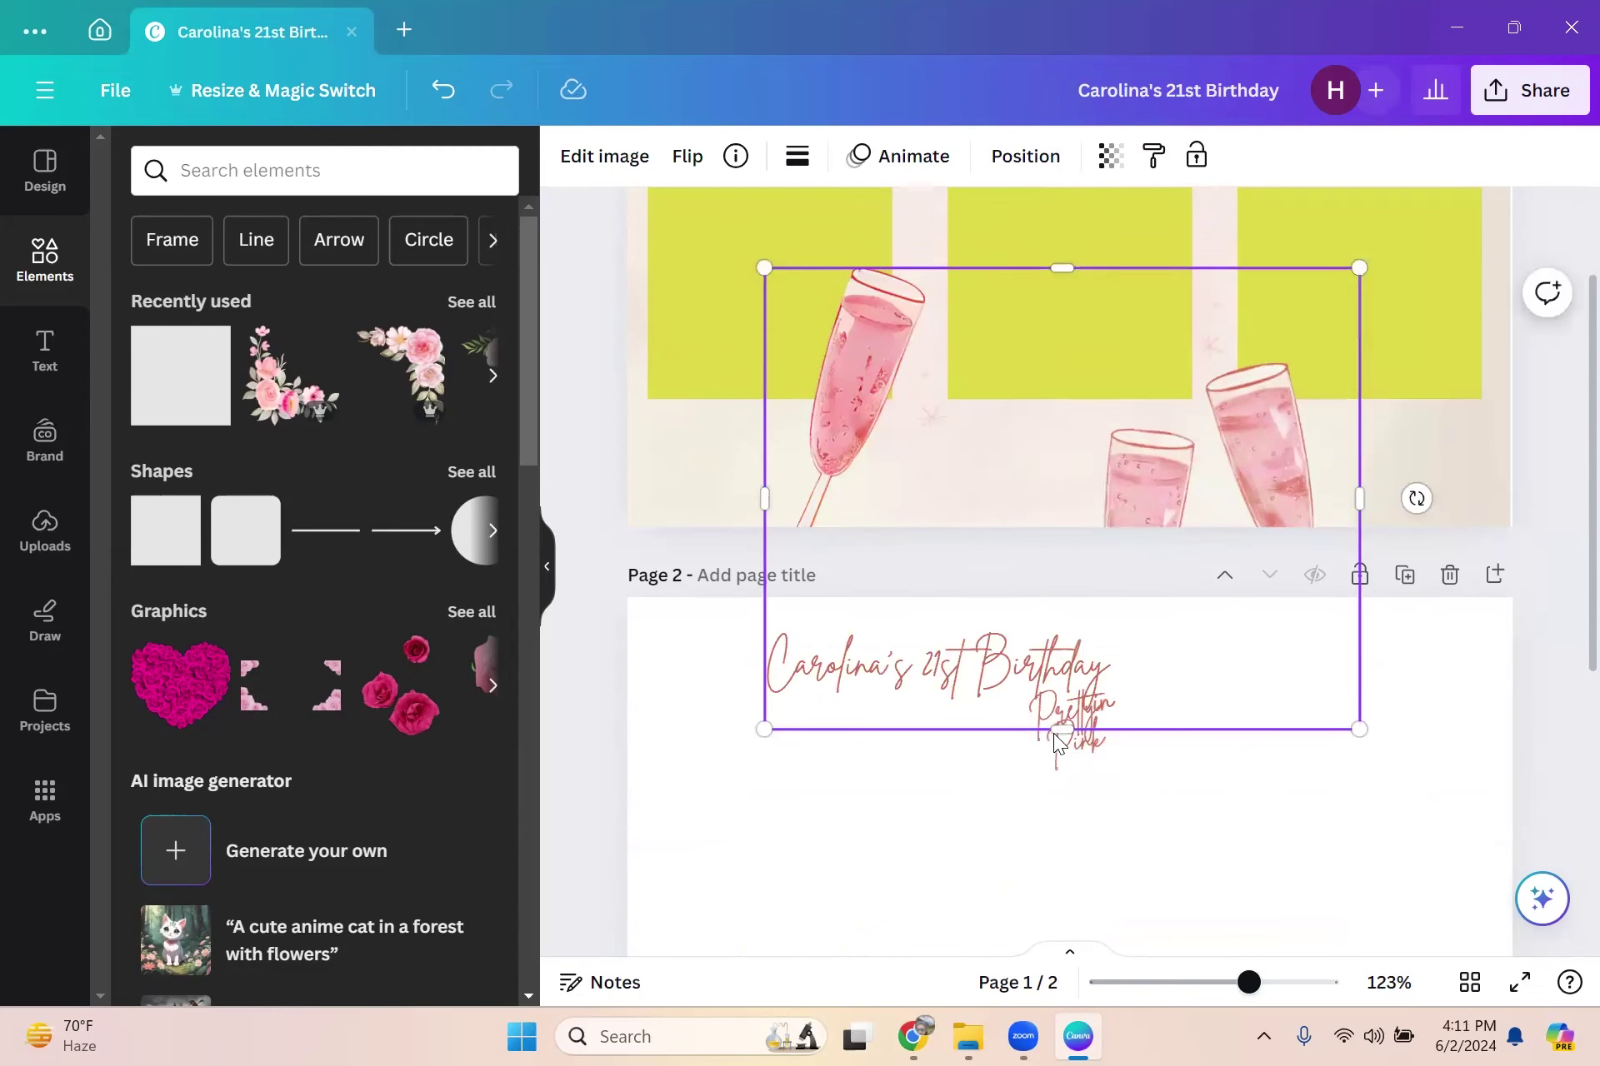
Step: Move the birthday headline from page 2 to the top of page 1 and set its font size to 24.2
click(981, 620)
drag(981, 620, 1051, 307)
scroll(1072, 433, up, 4)
drag(1039, 660, 1105, 314)
click(877, 157)
click(878, 156)
click(878, 156)
click(878, 156)
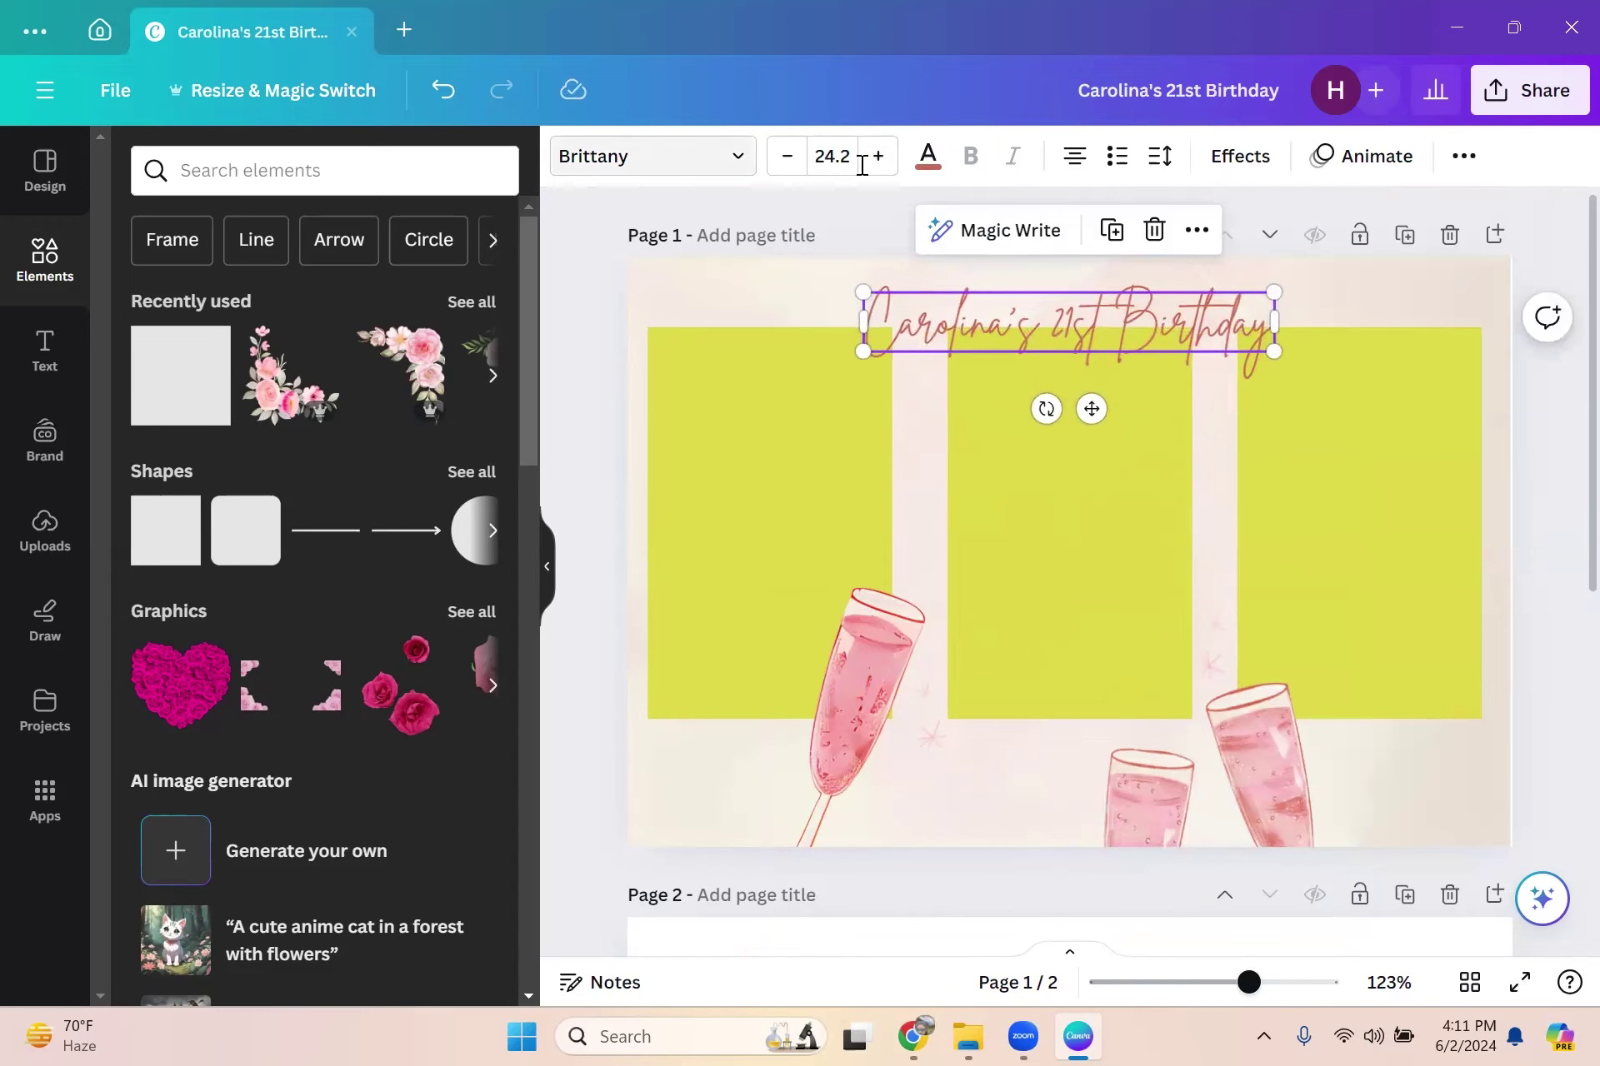
Step: Apply the Curve shape effect with a curve of 13 to the birthday headline and nudge it slightly upward
click(1241, 162)
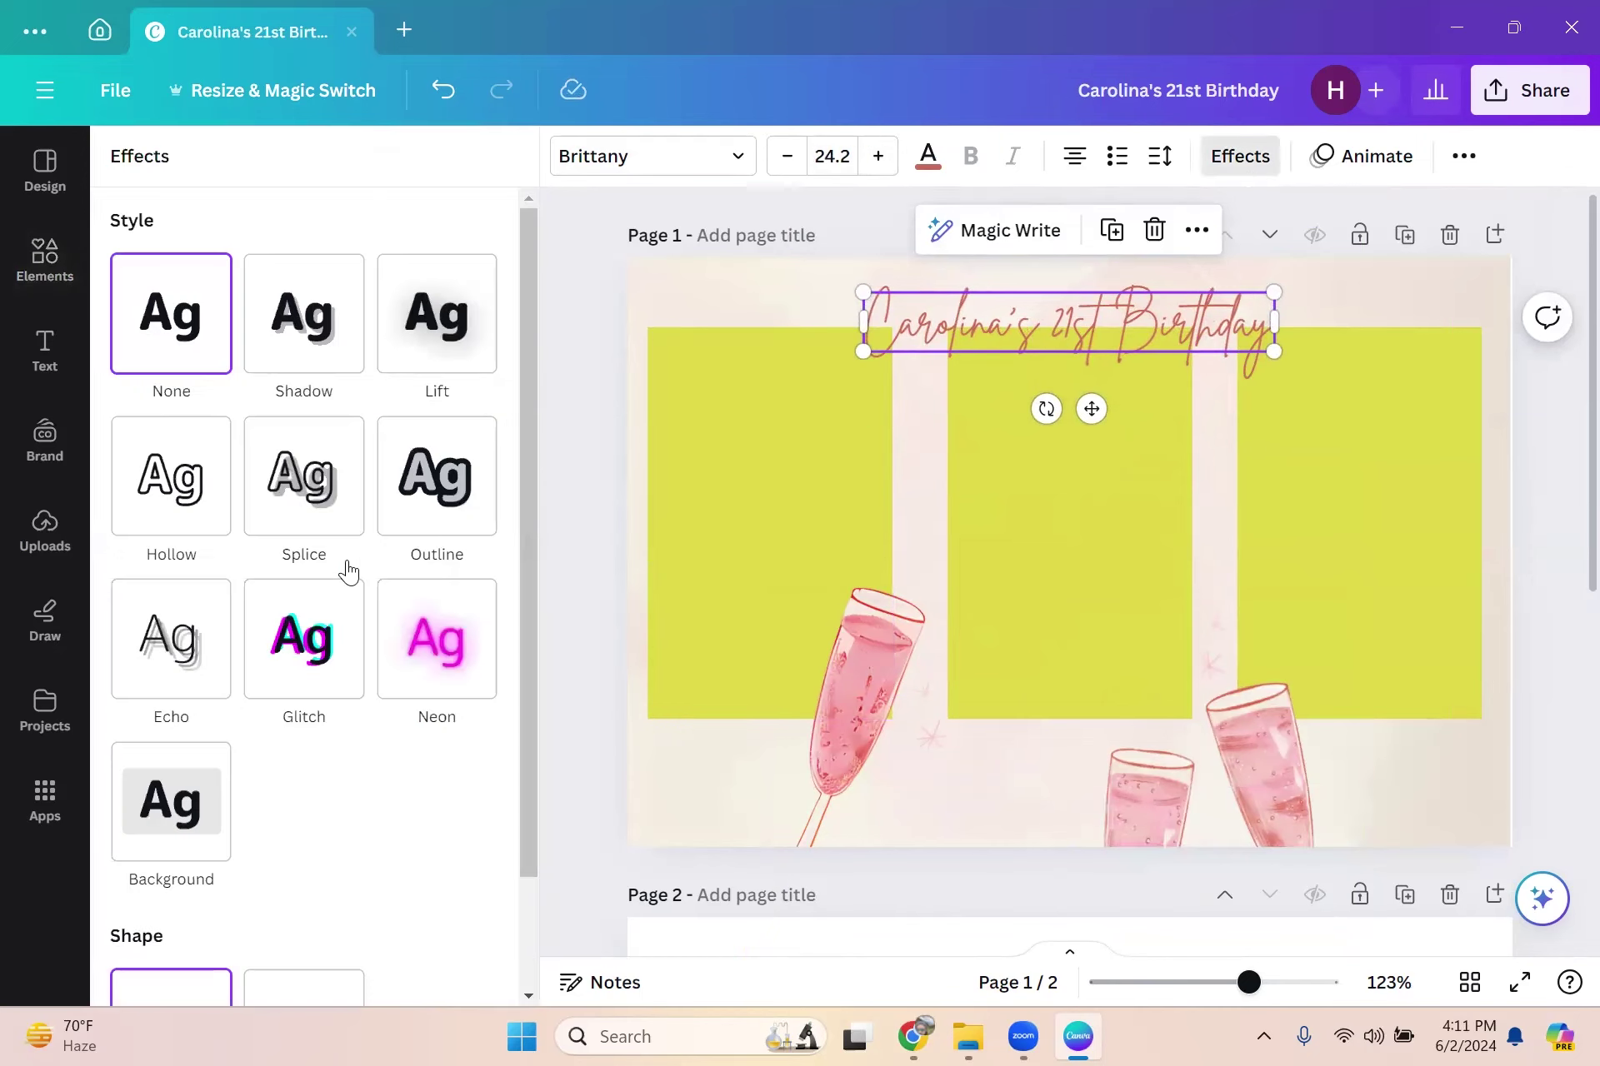
scroll(348, 573, down, 2)
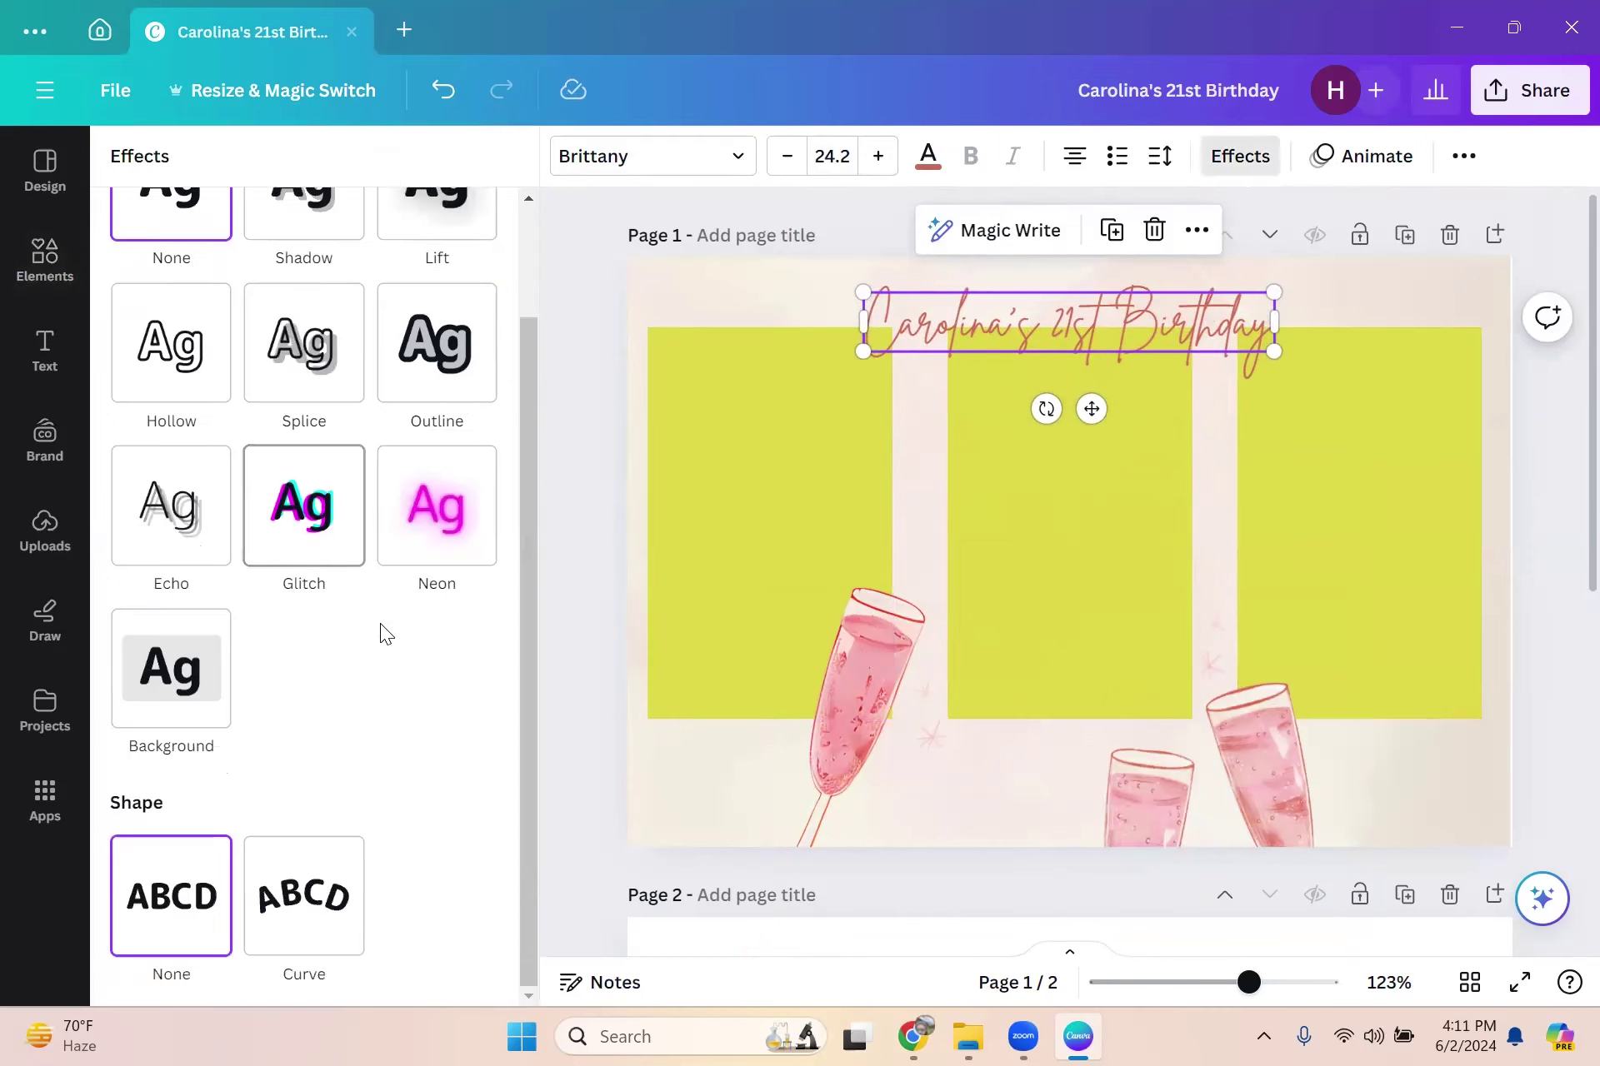
click(321, 875)
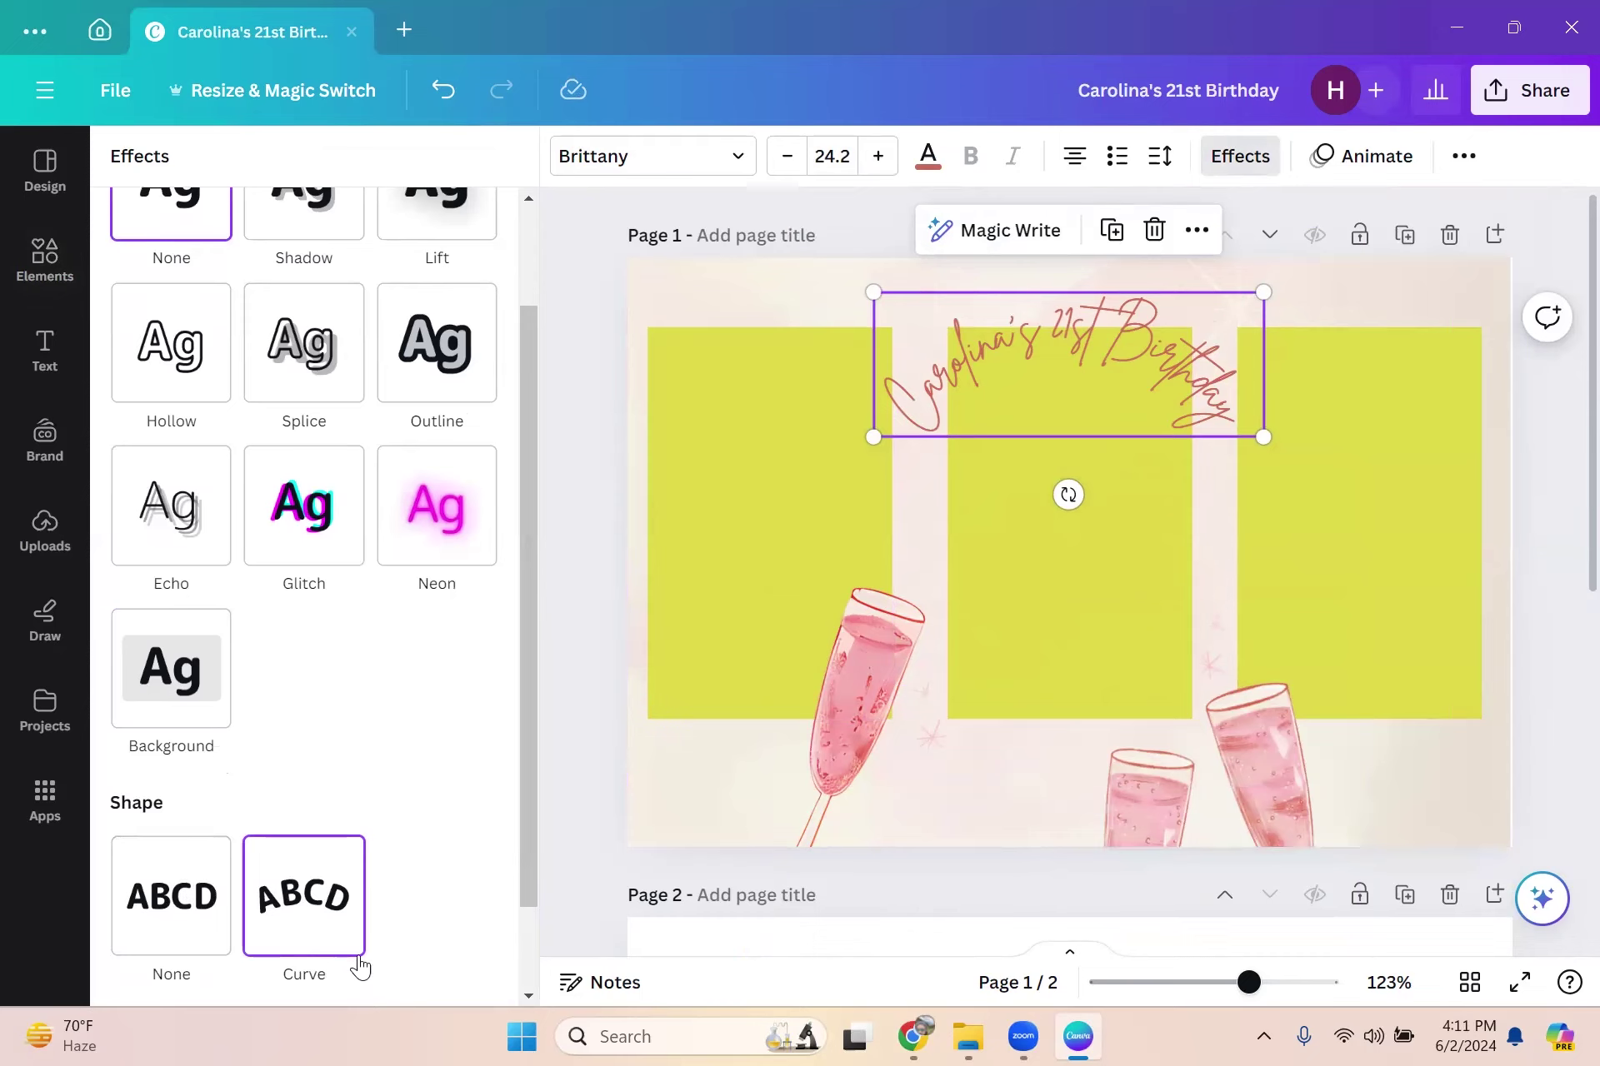
scroll(360, 967, down, 2)
drag(334, 964, 290, 956)
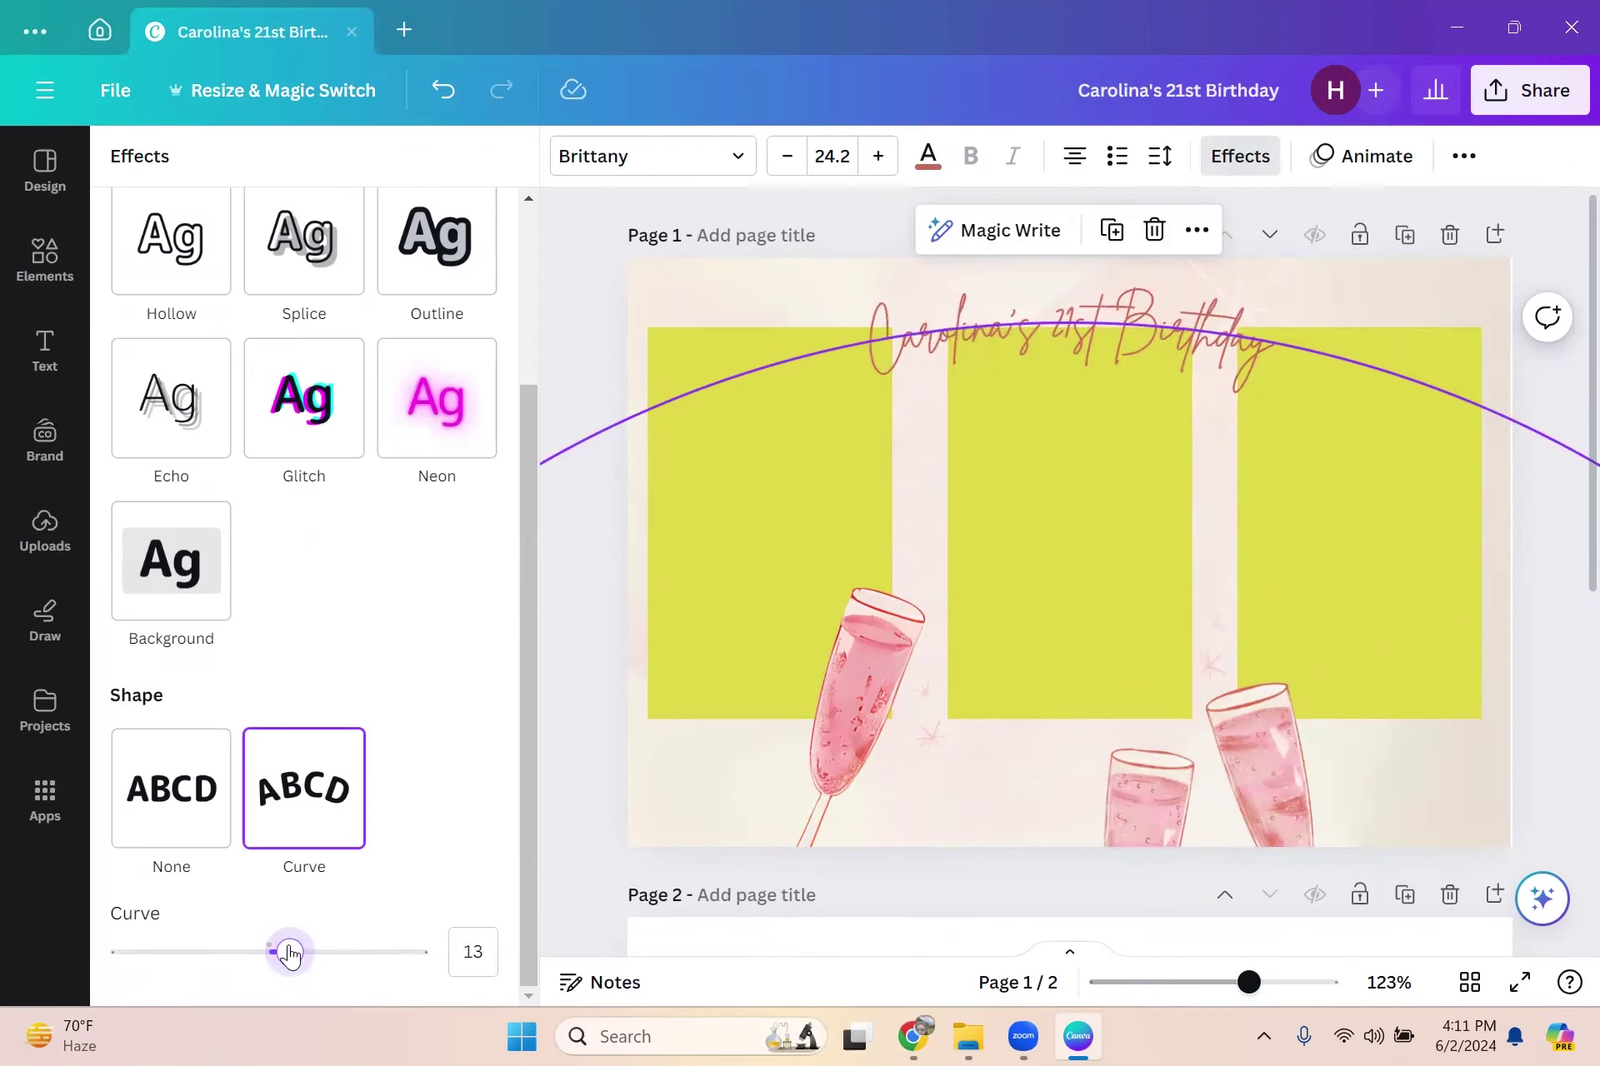
drag(960, 380, 950, 363)
scroll(839, 718, down, 3)
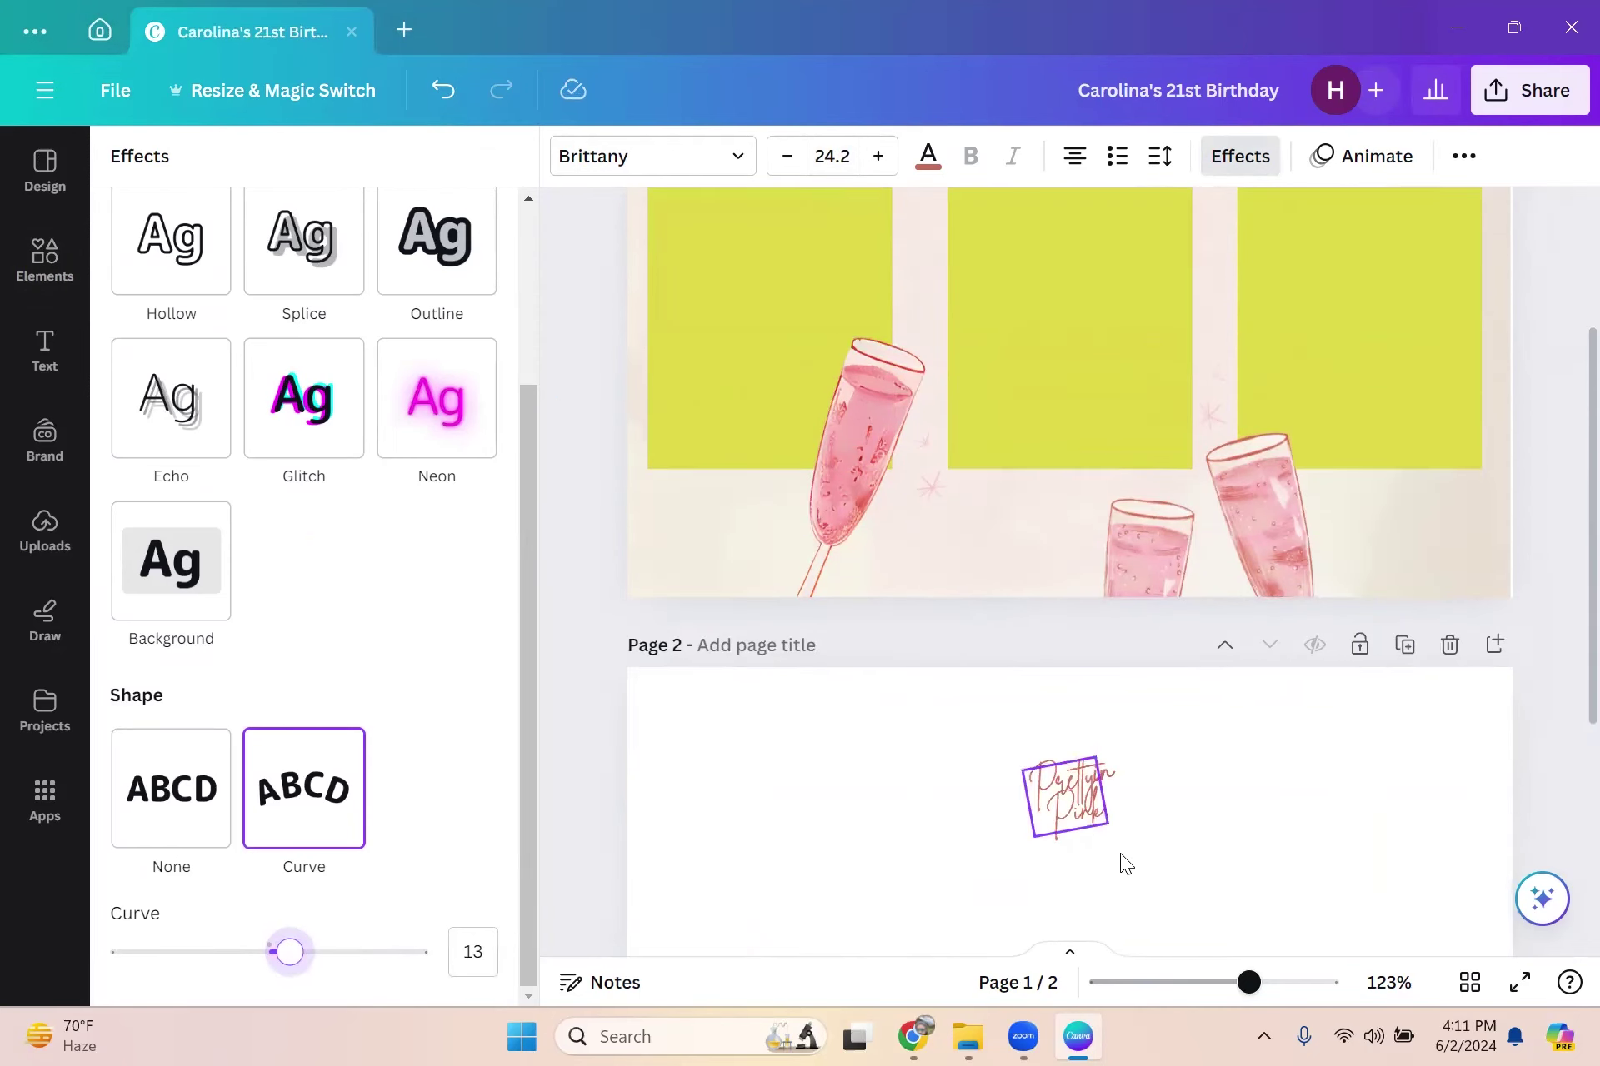
Step: Move the "Pretty in Pink" text from page 2 to the lower part of page 1, between the champagne glasses
click(1082, 824)
drag(1082, 824, 906, 588)
drag(992, 506, 971, 513)
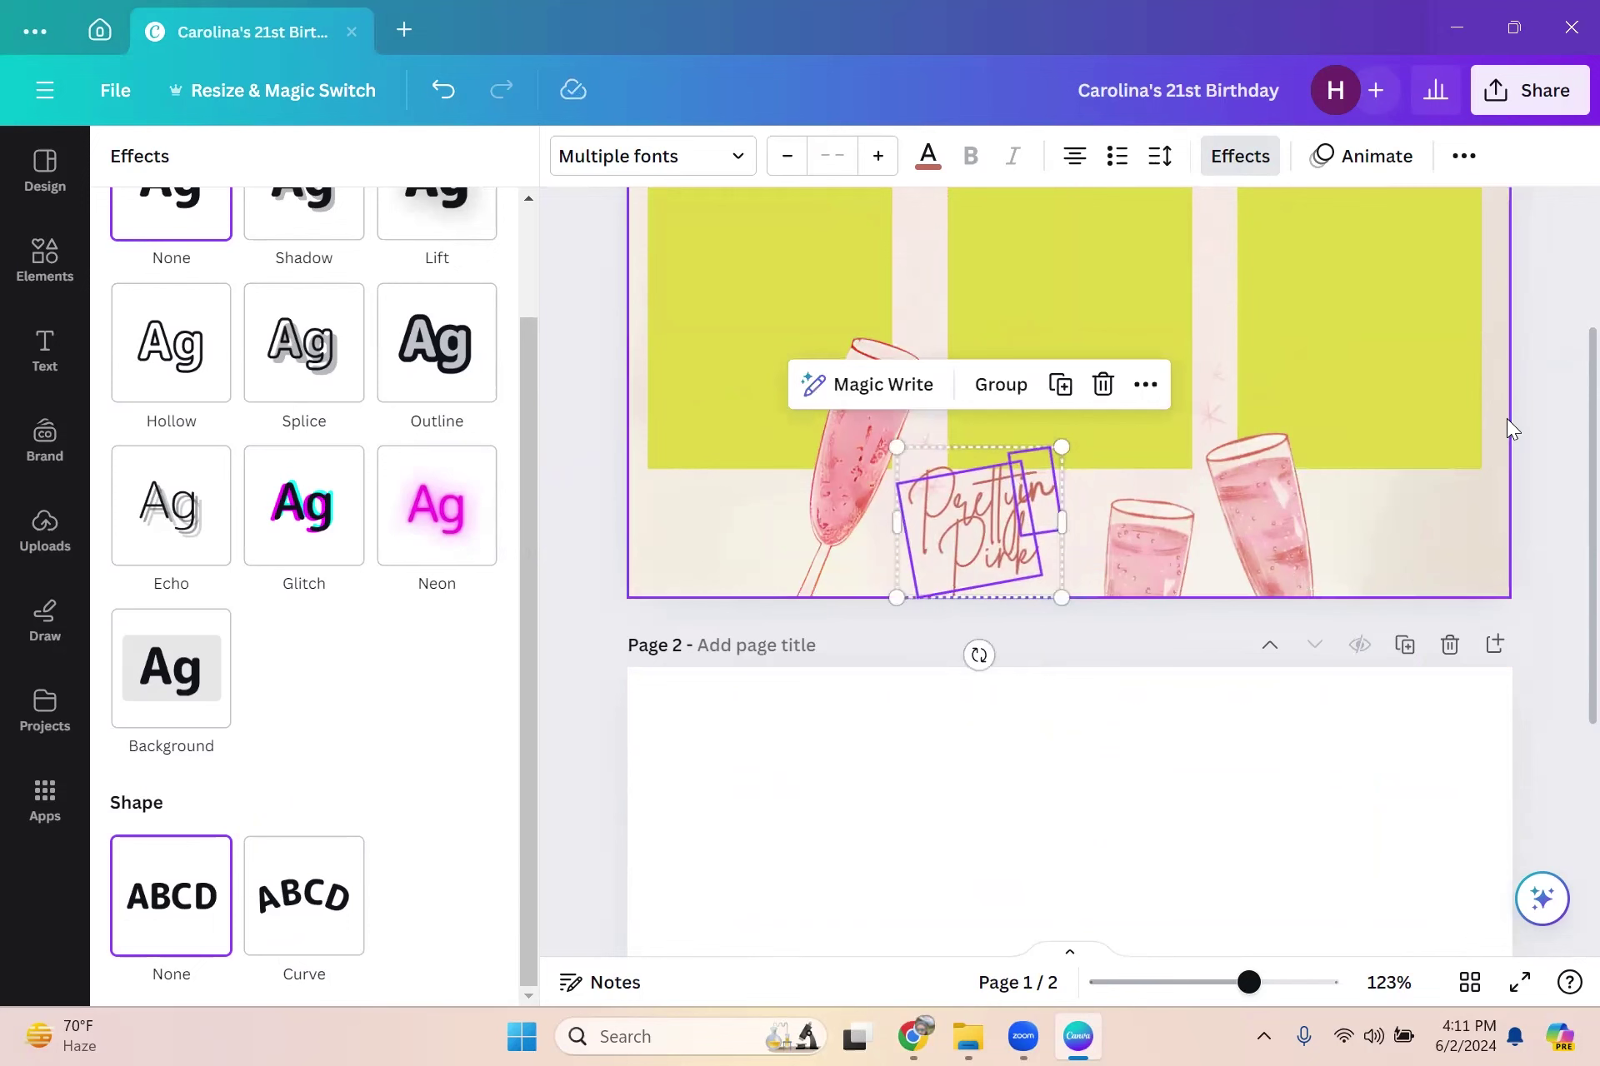
key(Escape)
scroll(1542, 409, up, 3)
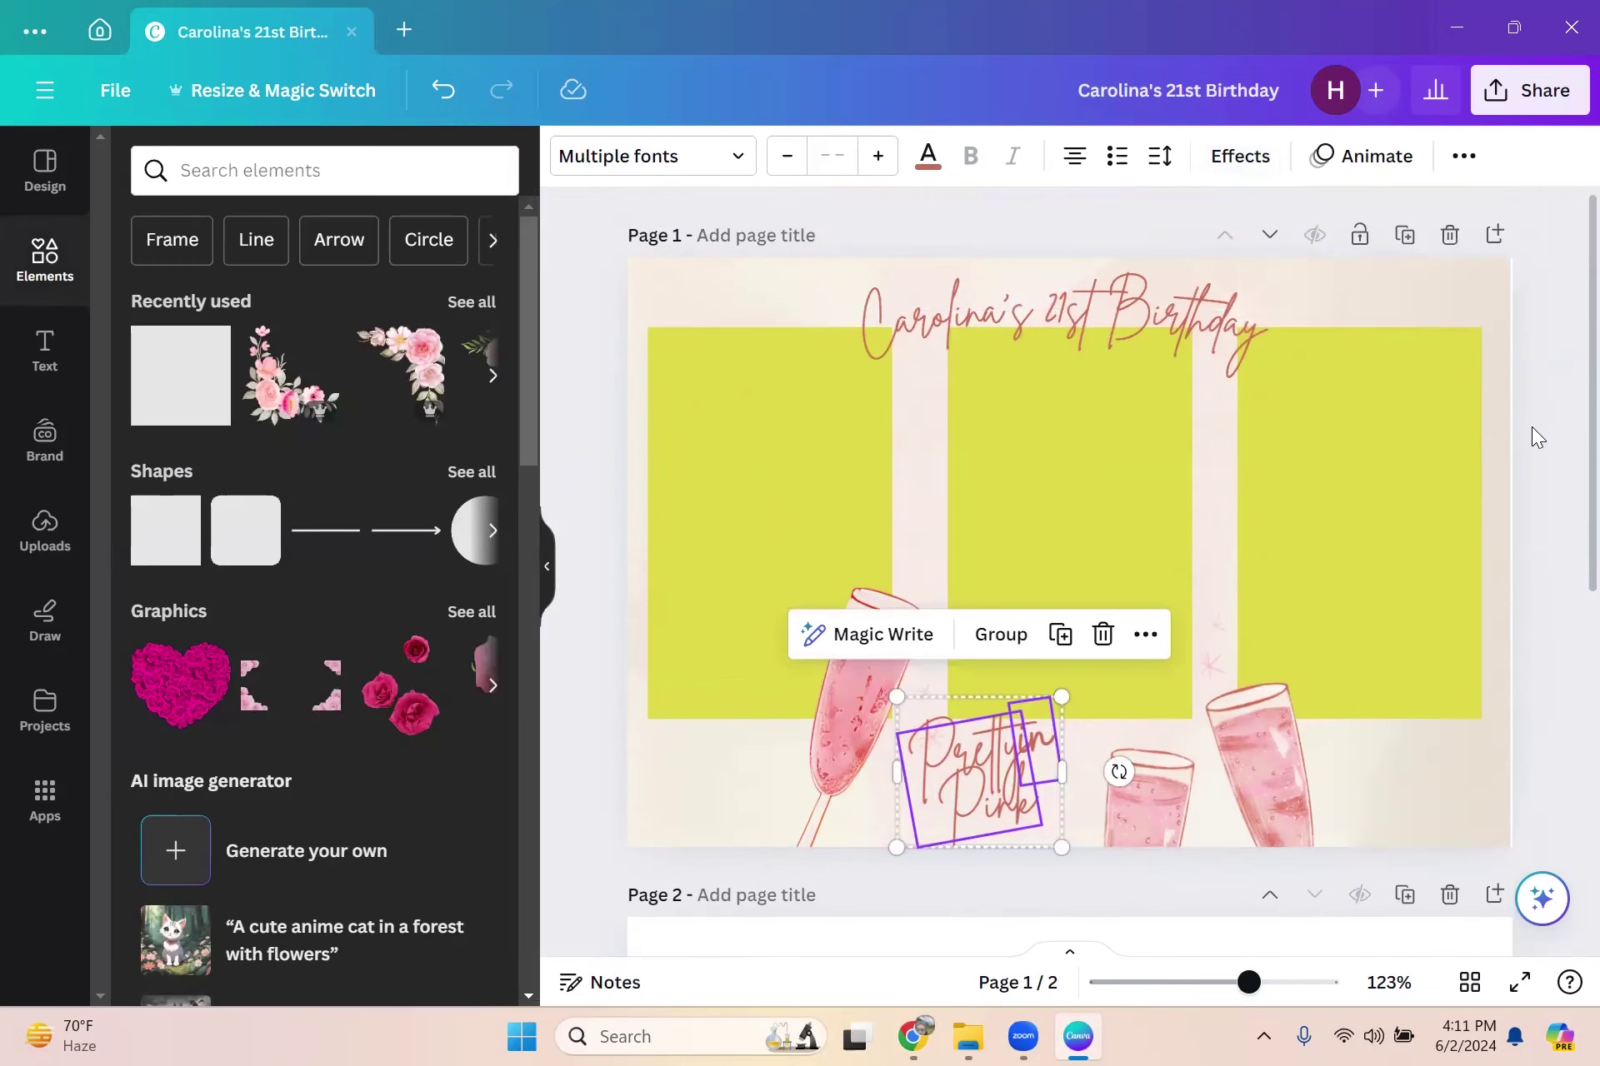
scroll(1531, 427, down, 3)
scroll(1531, 426, up, 1)
scroll(1531, 342, up, 1)
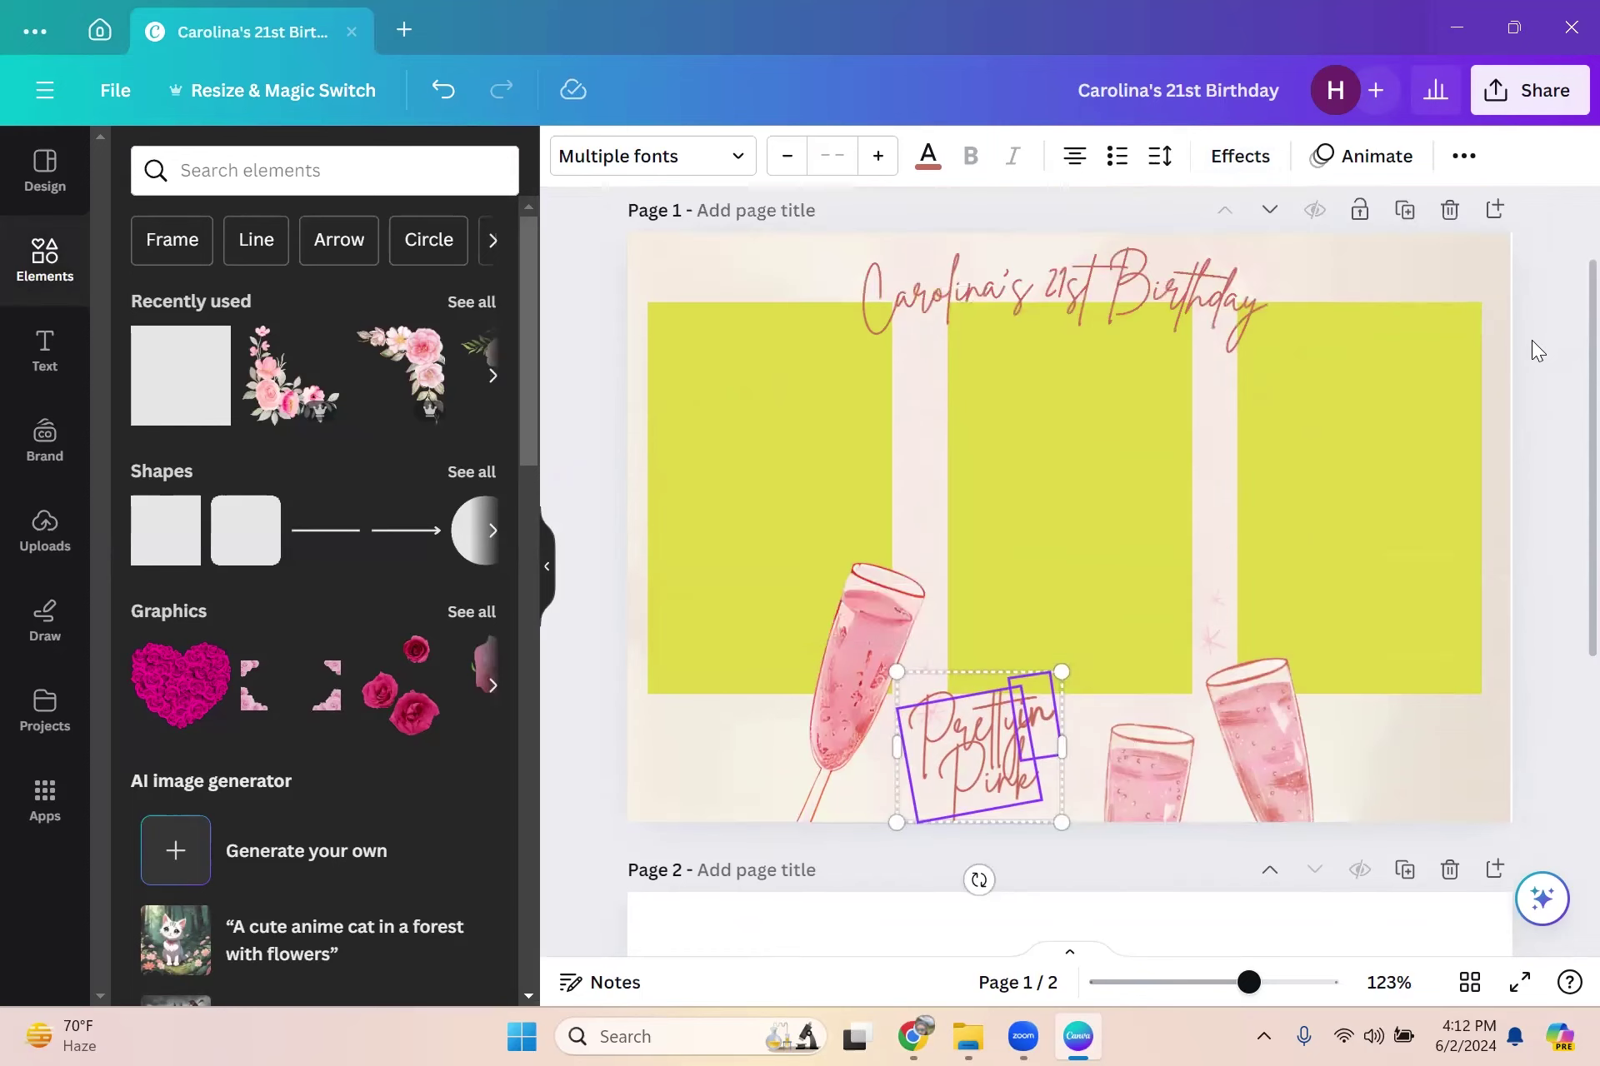
click(1531, 348)
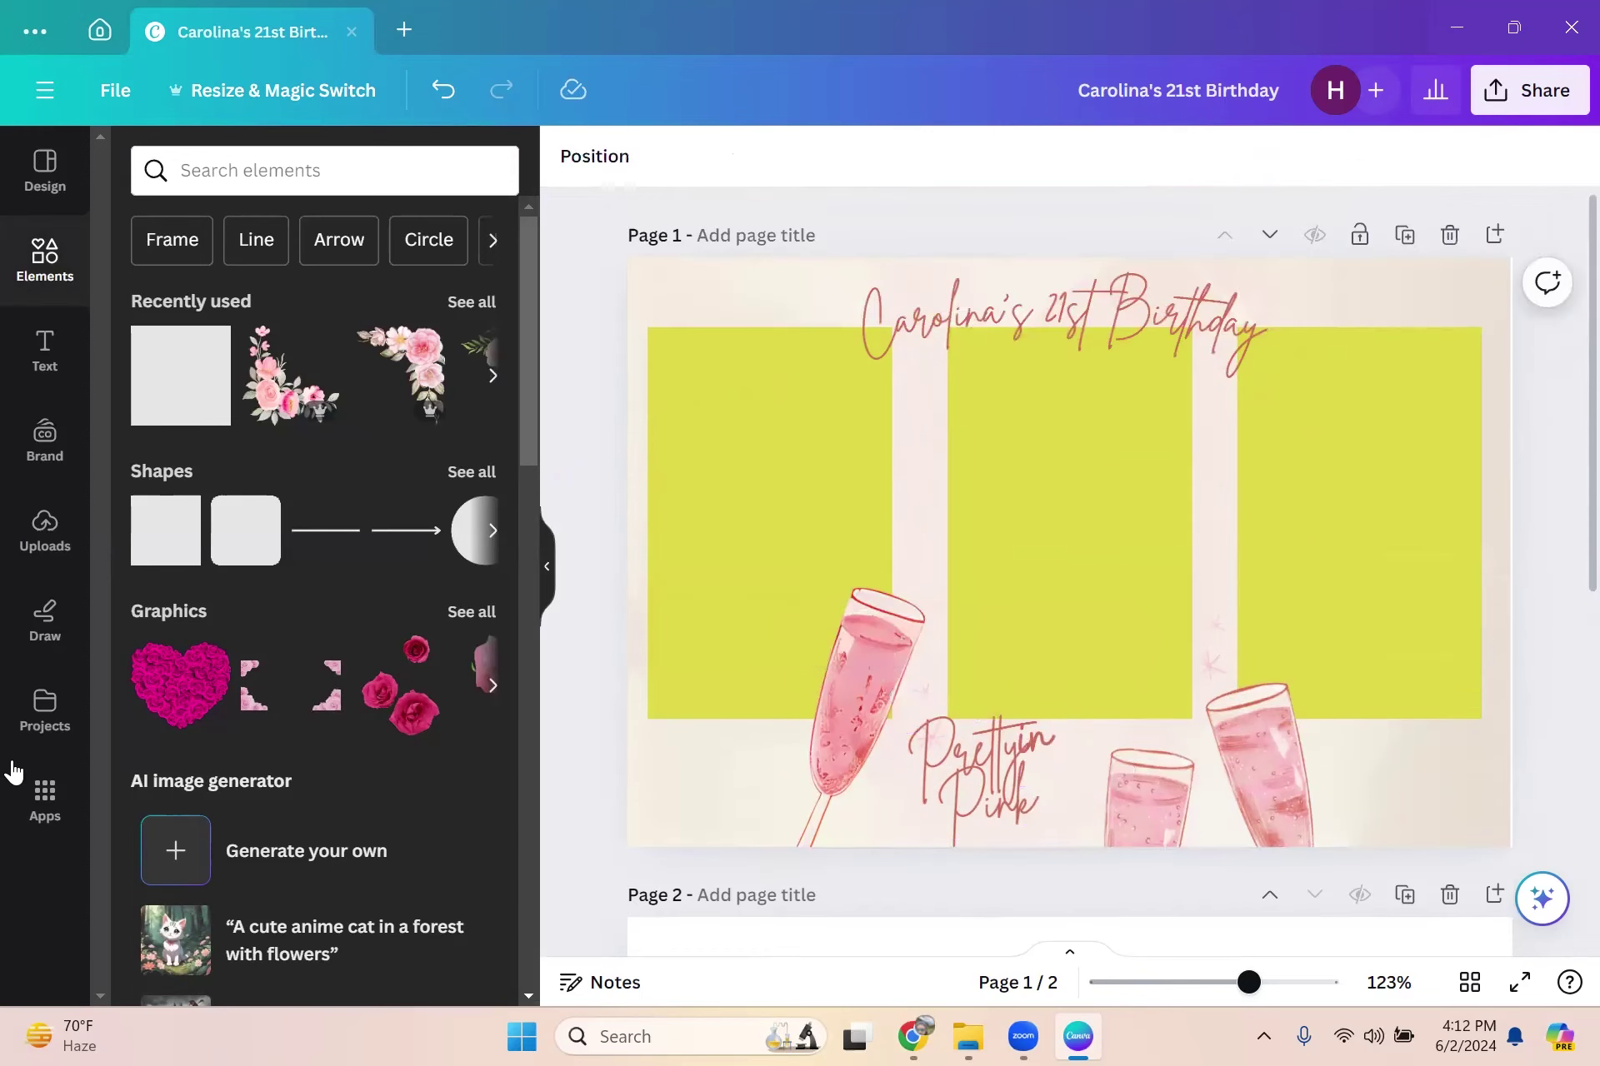
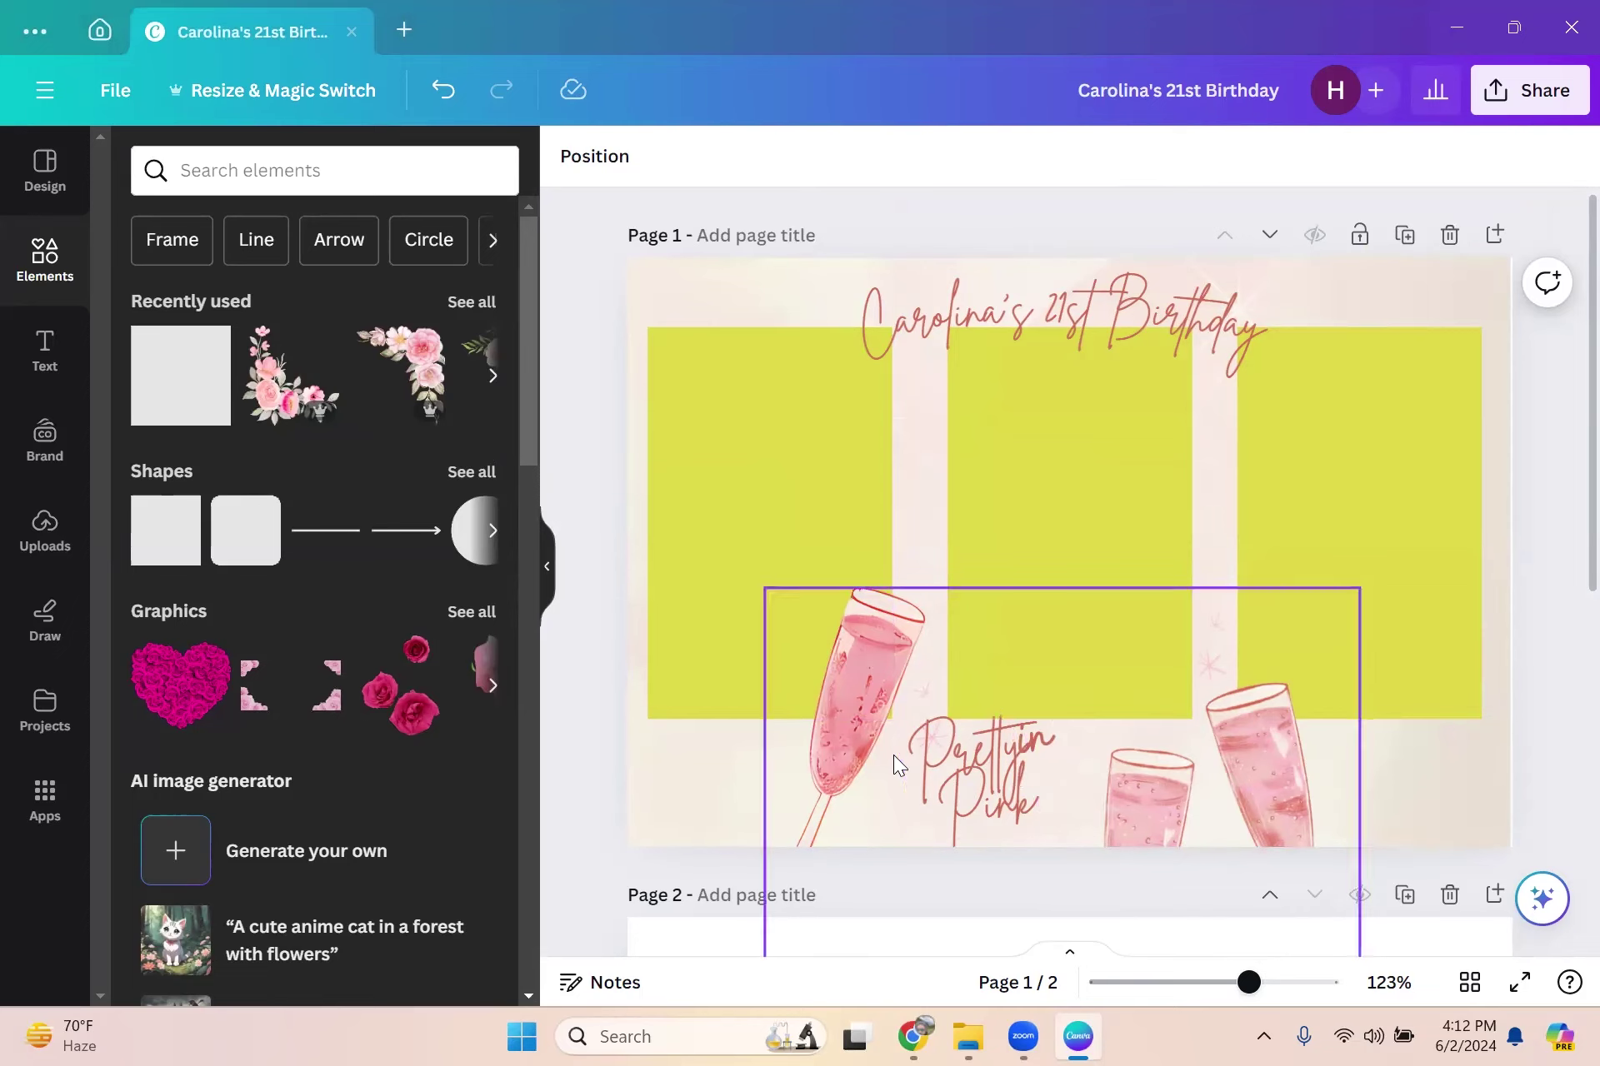
Step: Try a transparency of 78 on the champagne glasses image and restore it to 100
click(830, 752)
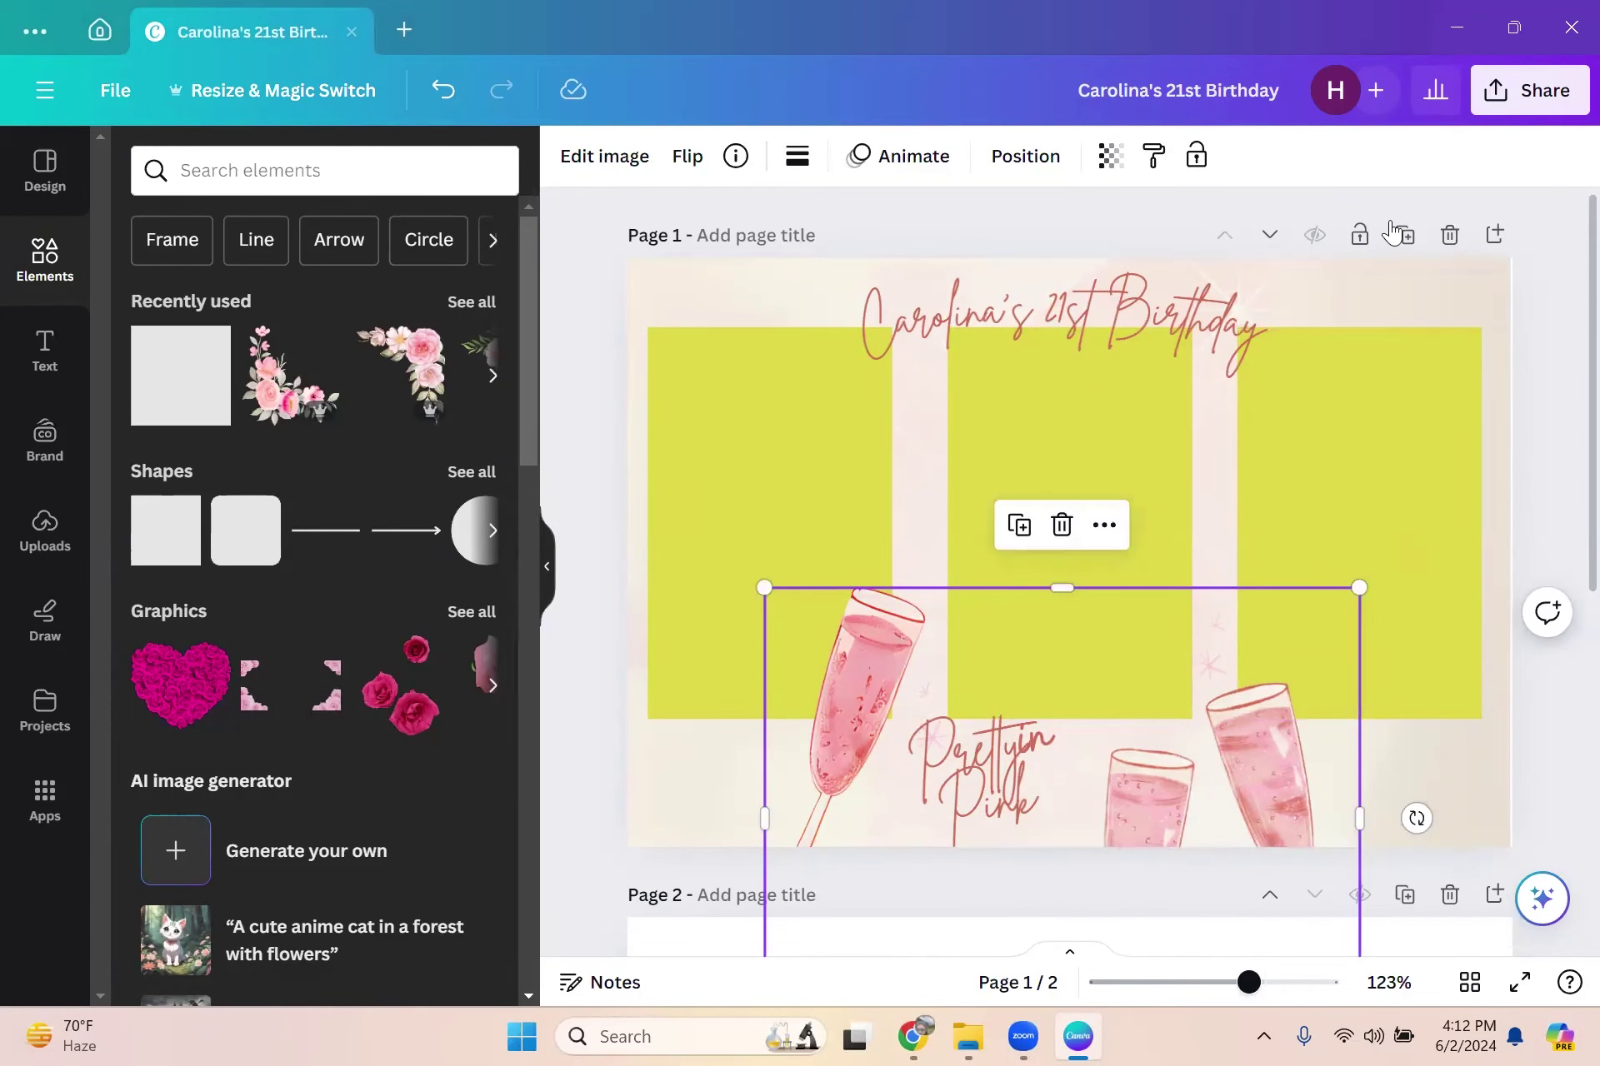
click(1111, 157)
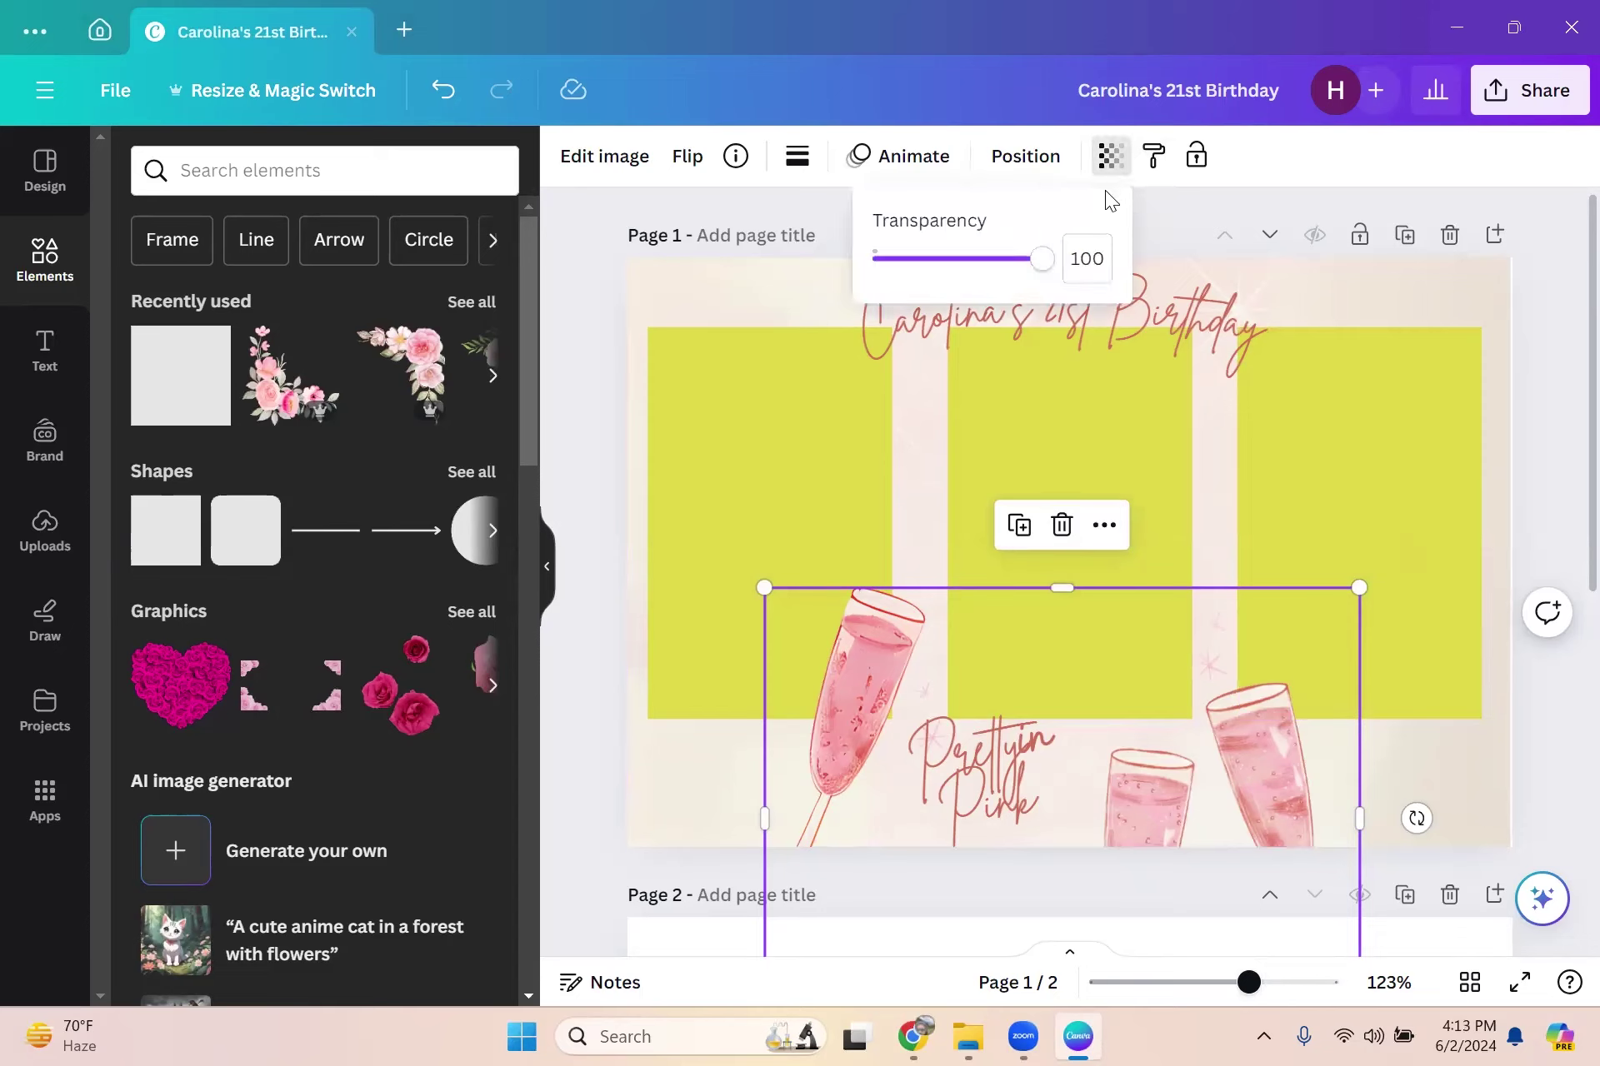
drag(1041, 259, 1007, 286)
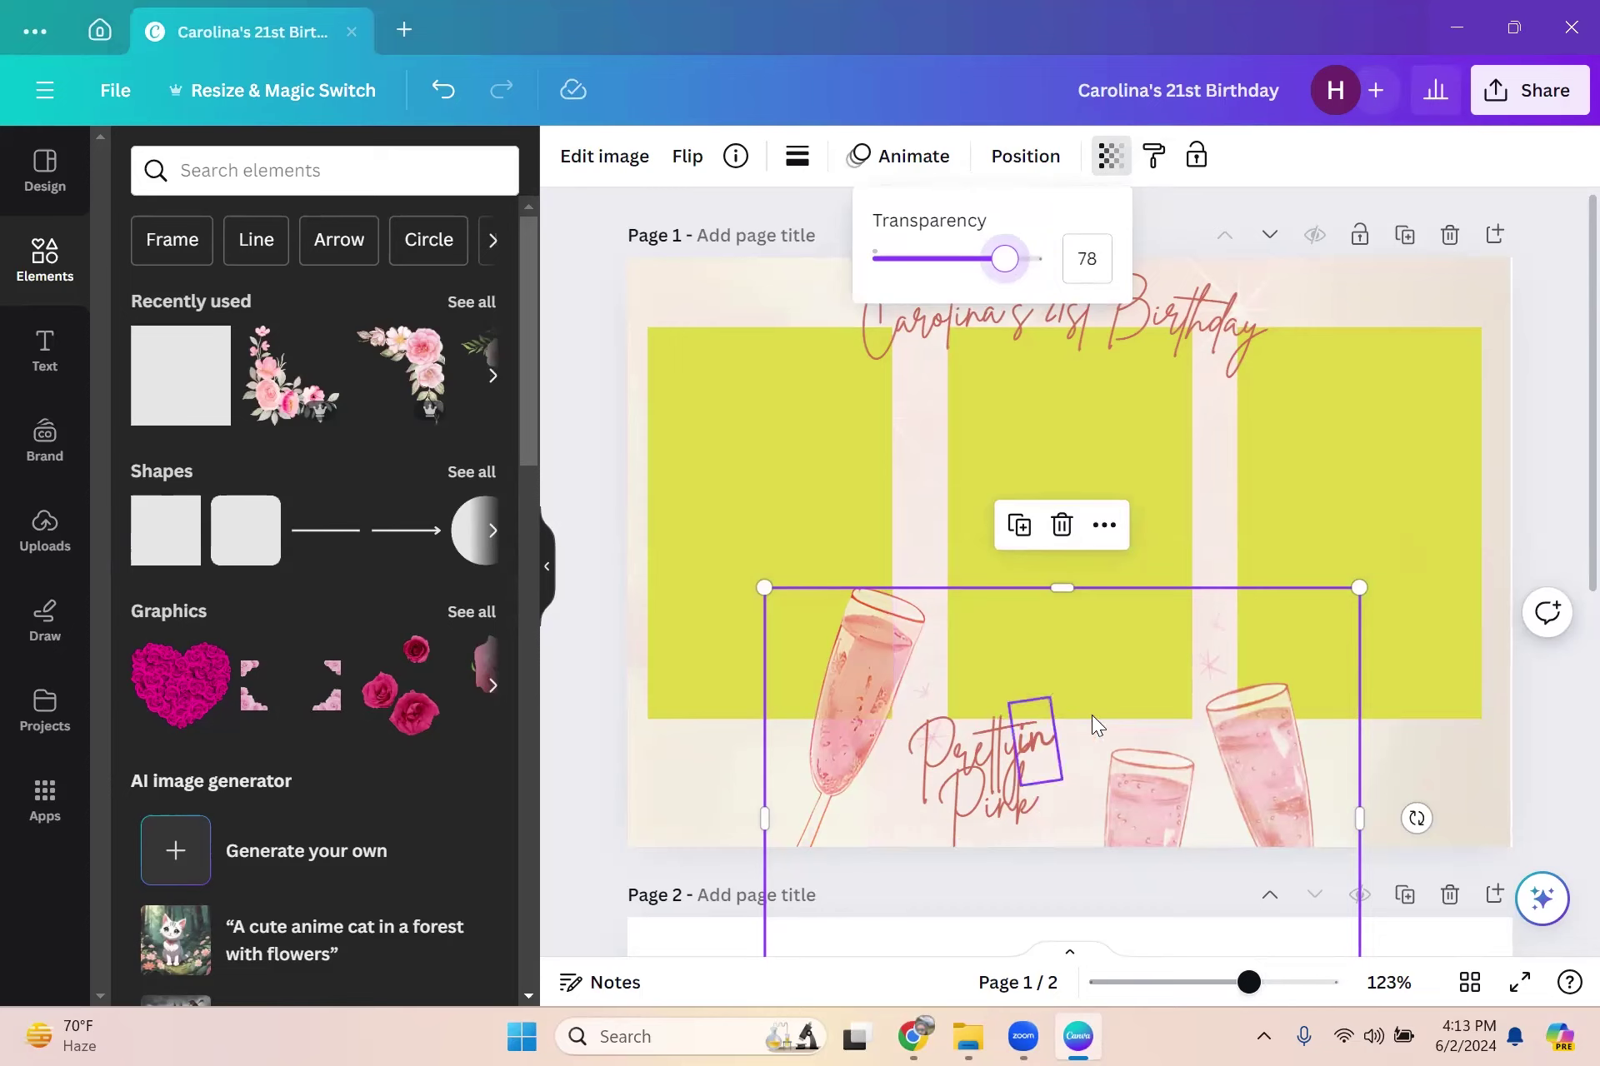
click(1531, 339)
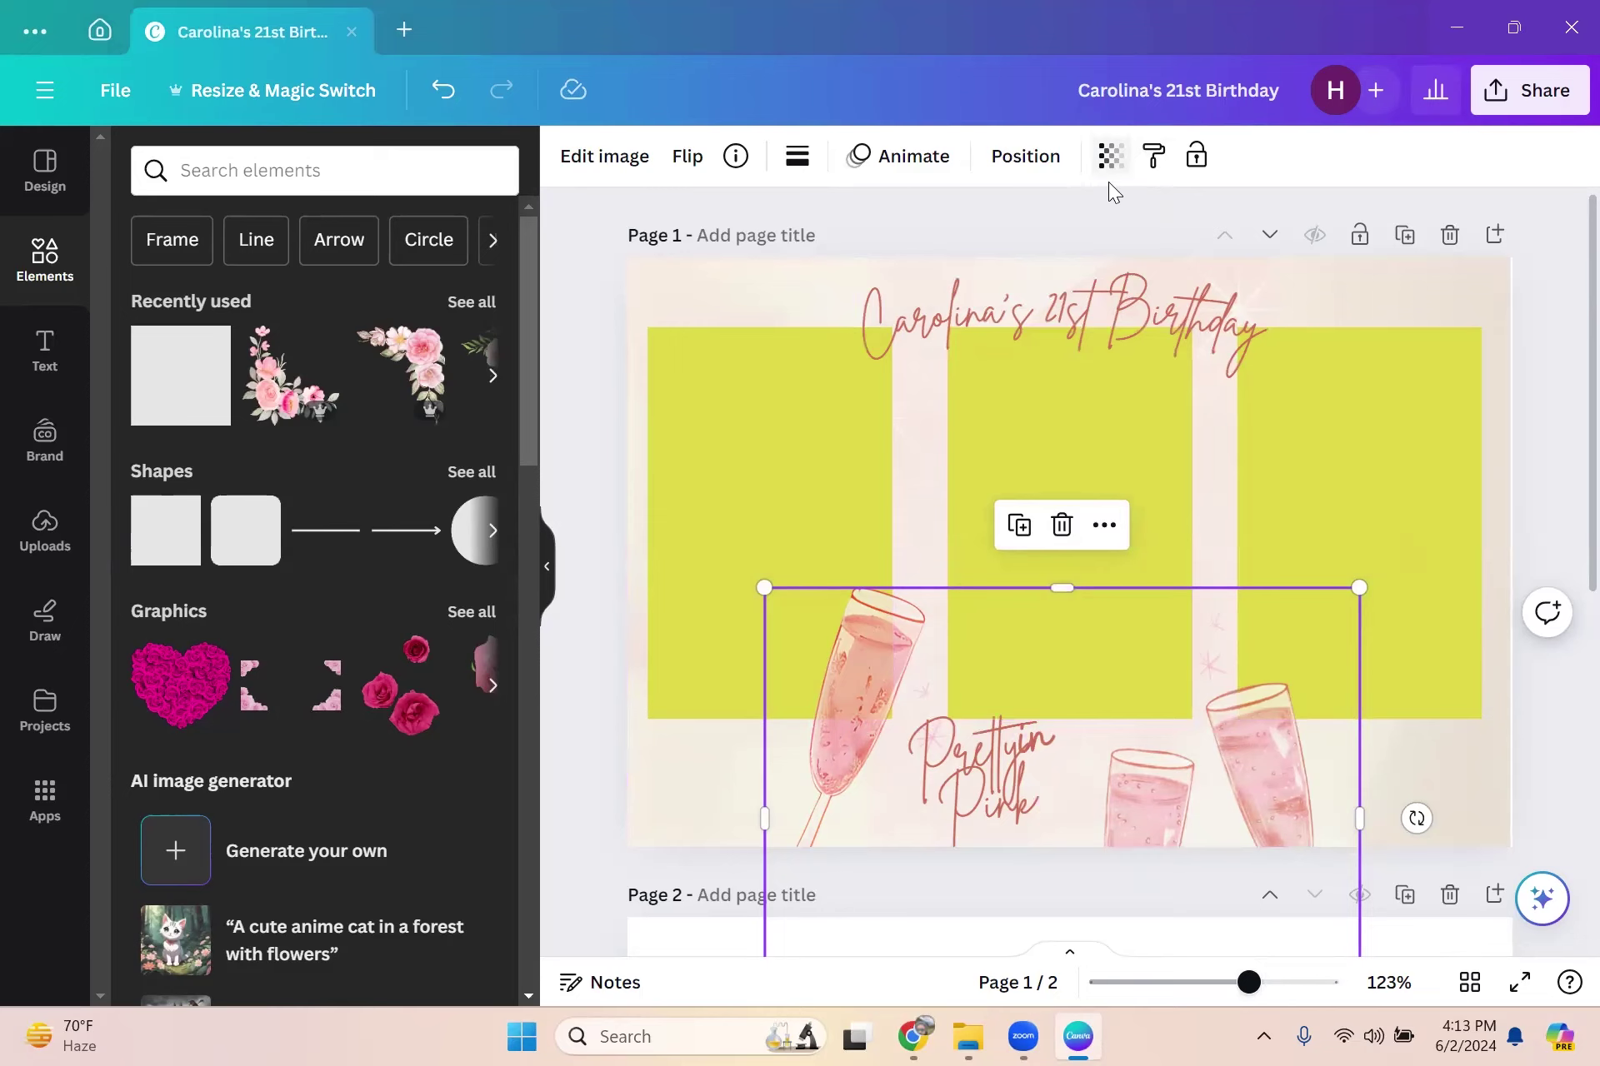
click(1110, 155)
drag(1000, 259, 1046, 258)
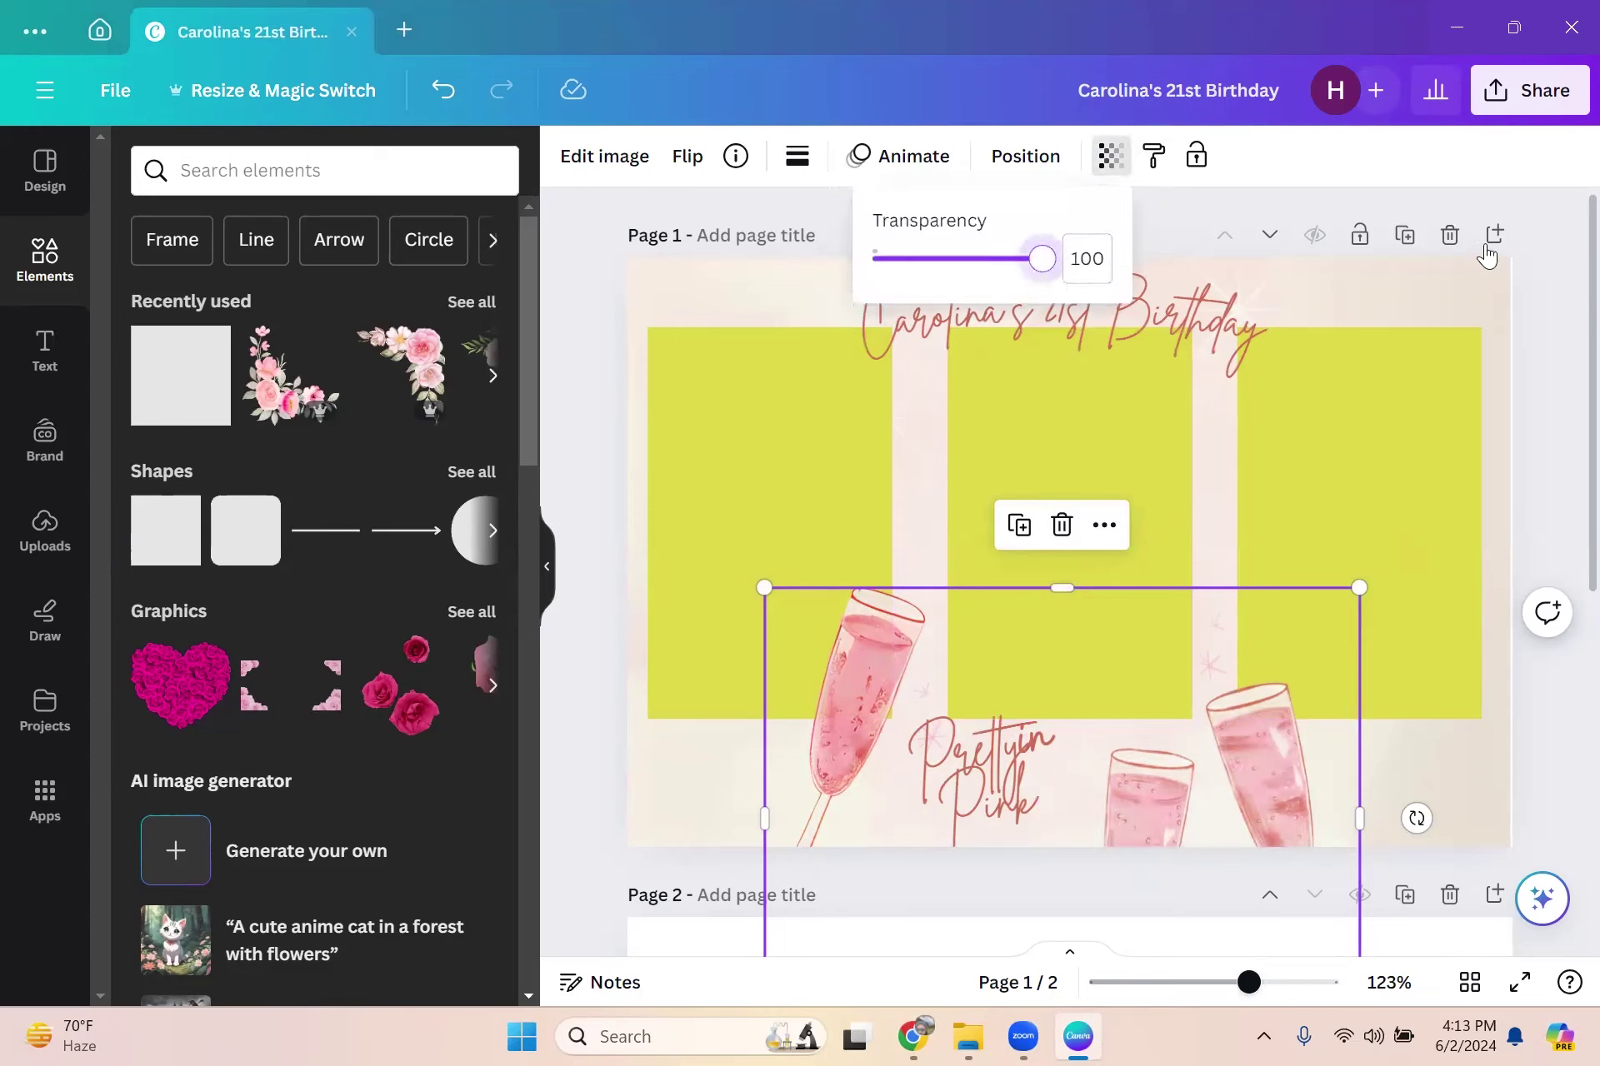
click(1558, 261)
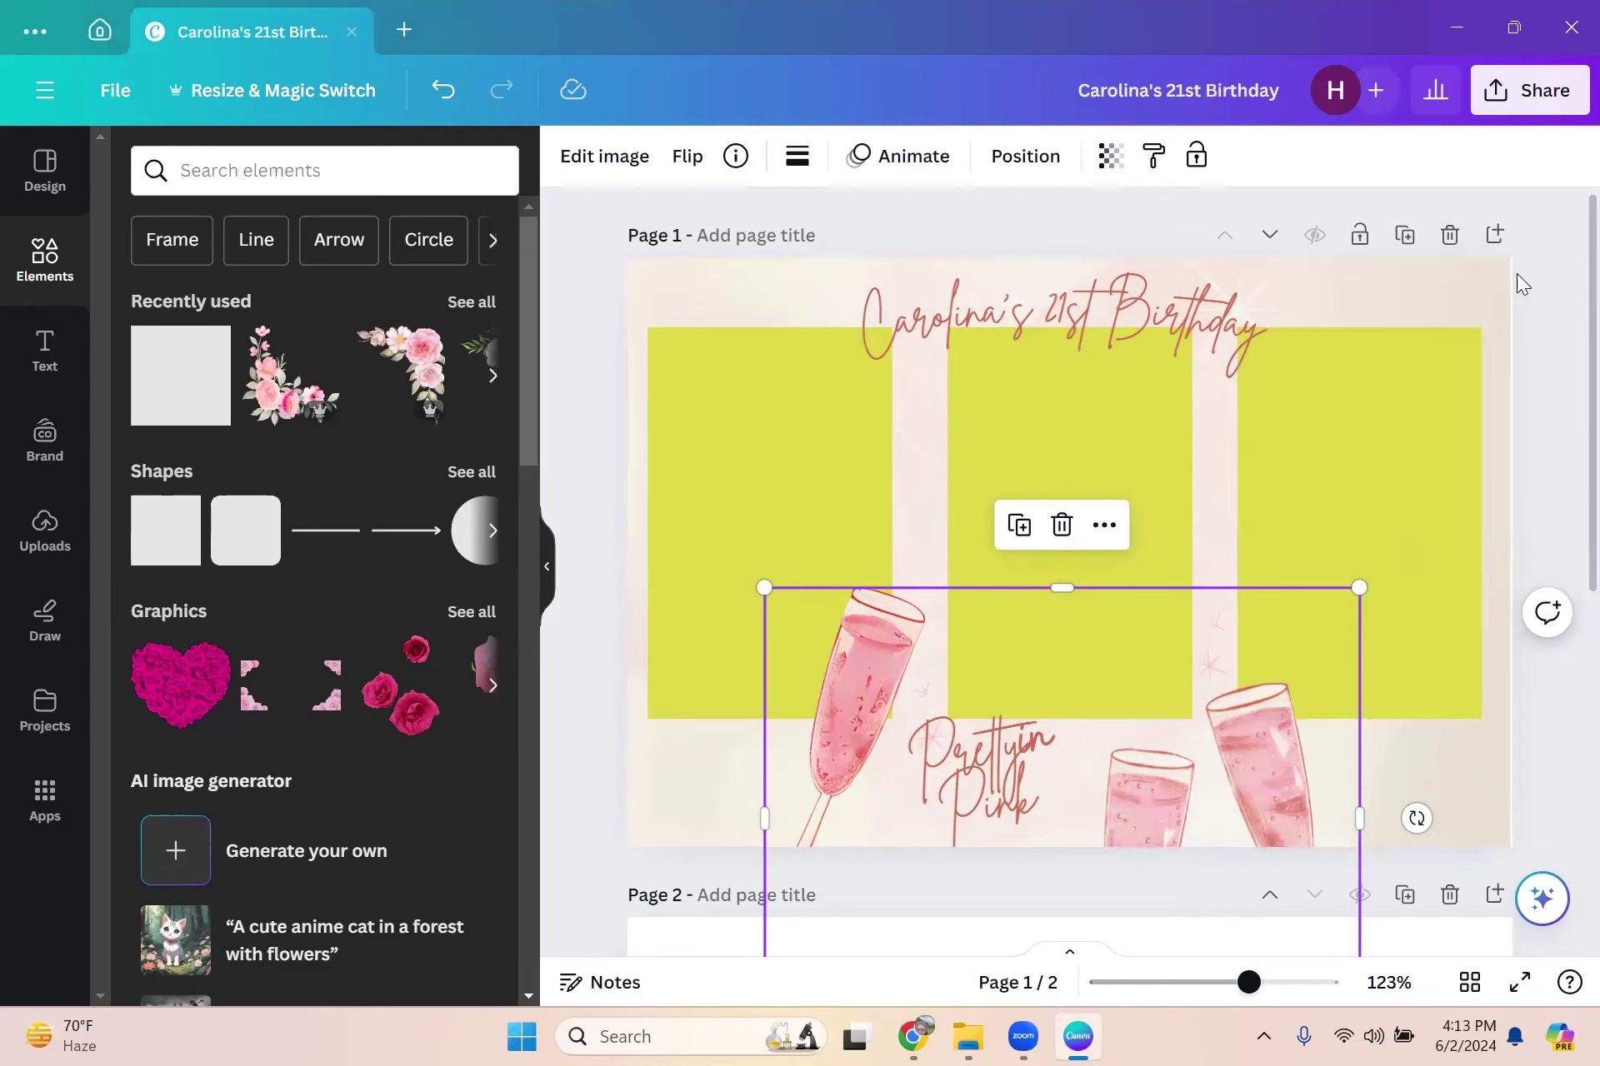
click(1444, 289)
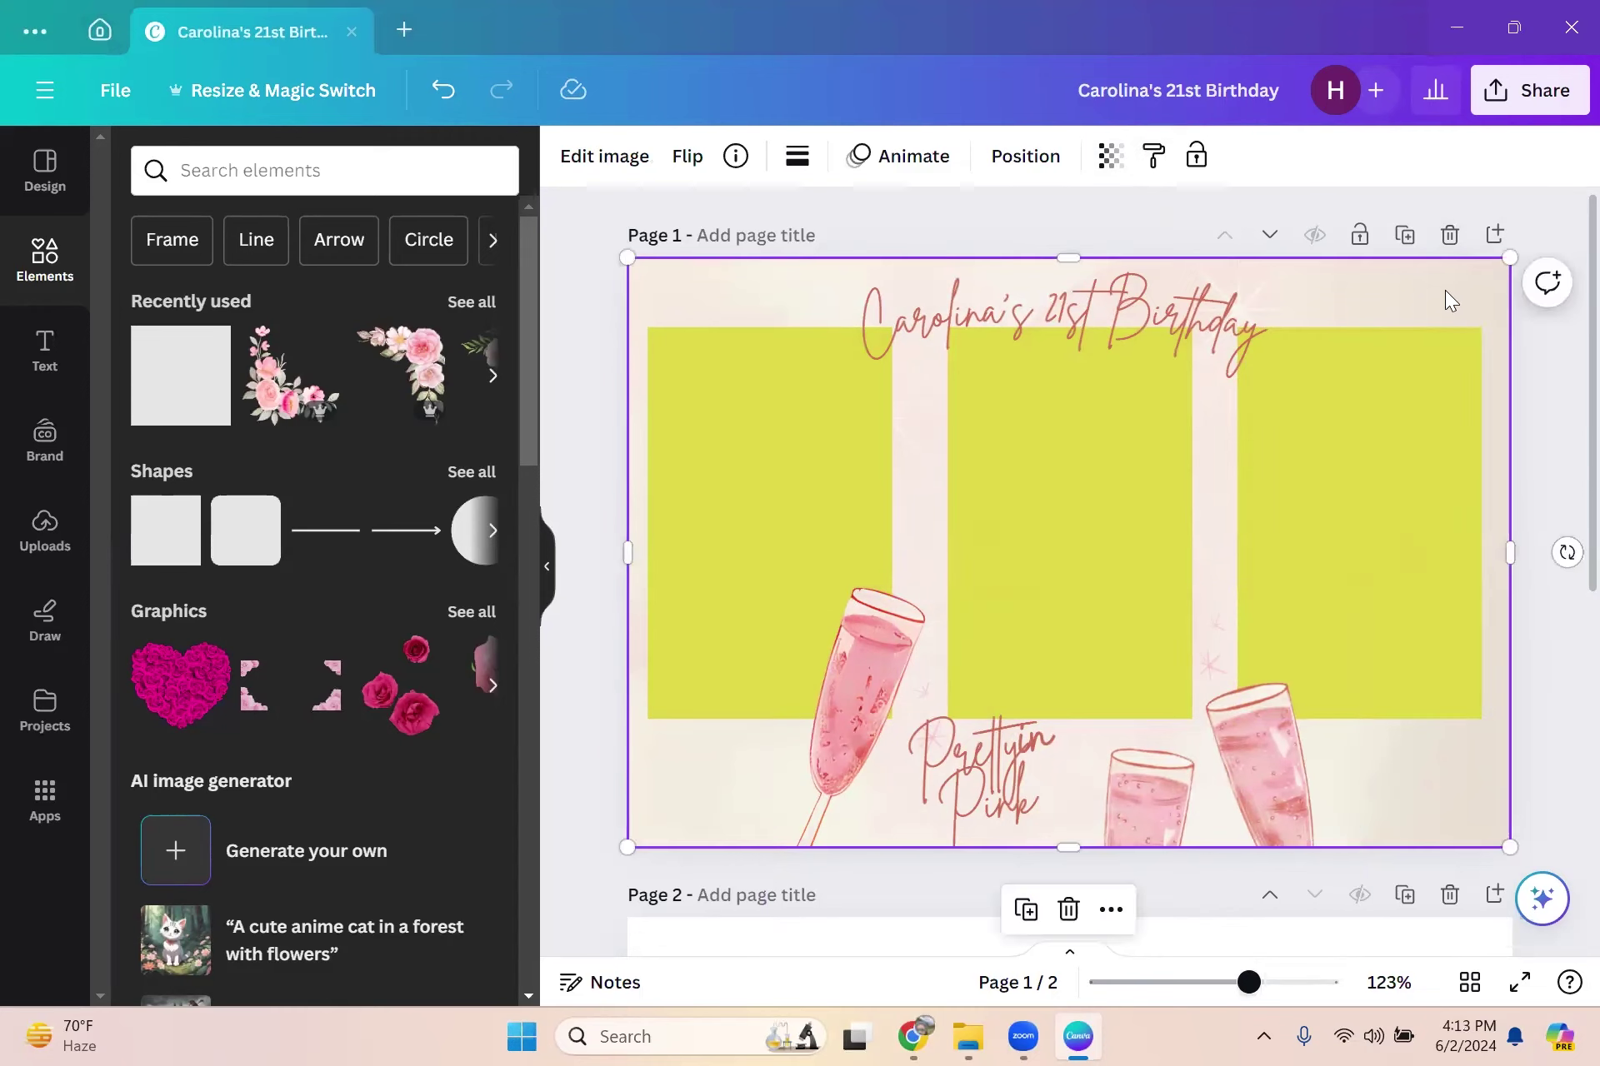
click(1560, 483)
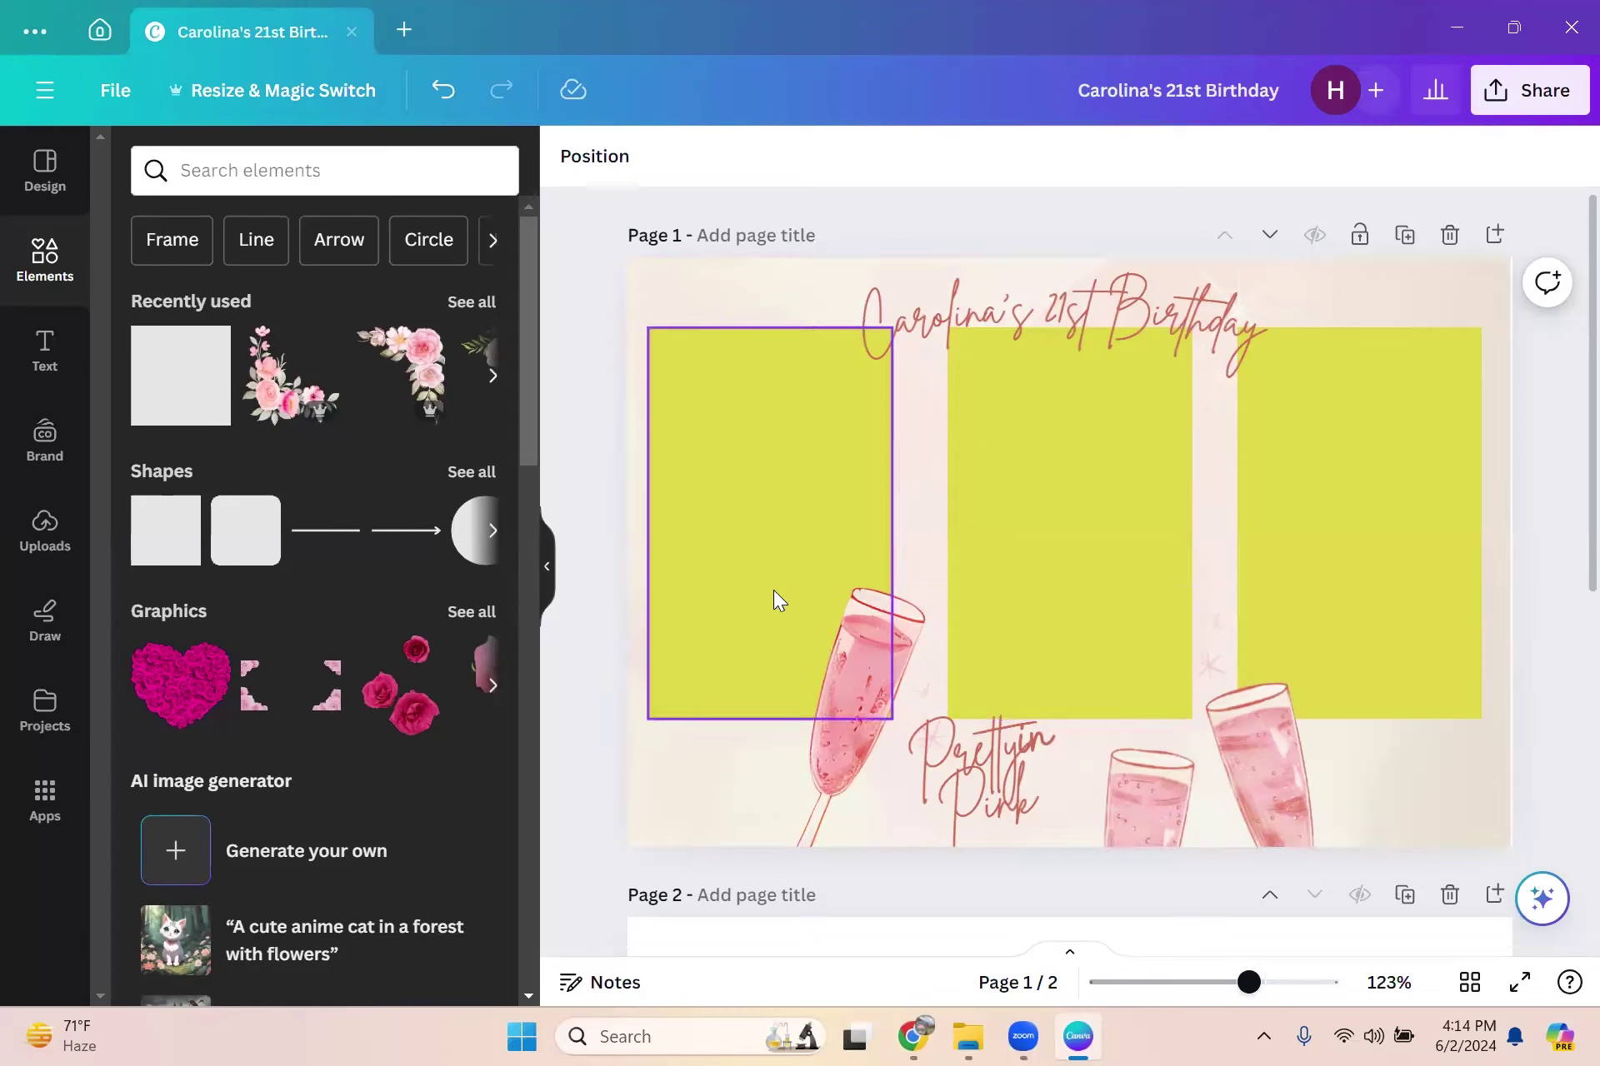
Step: Raise the champagne glasses on page 1 so they overlap the rectangles more, and nudge the background image slightly upward
drag(880, 704, 874, 789)
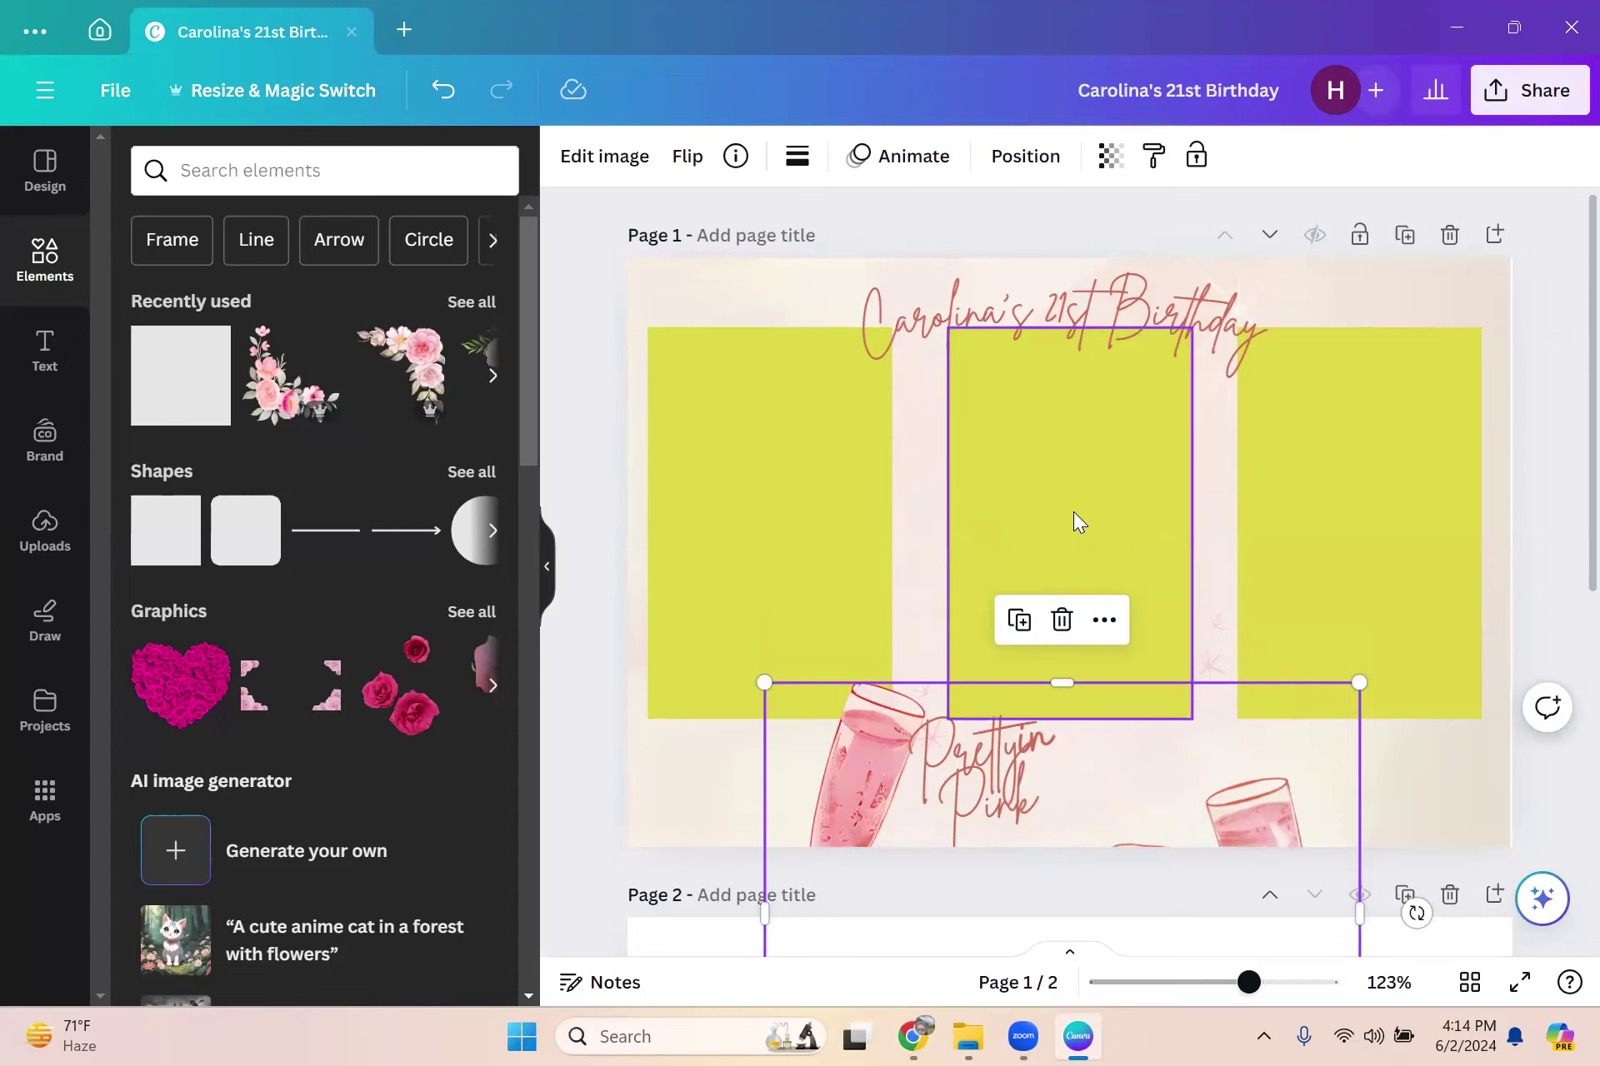
click(1113, 449)
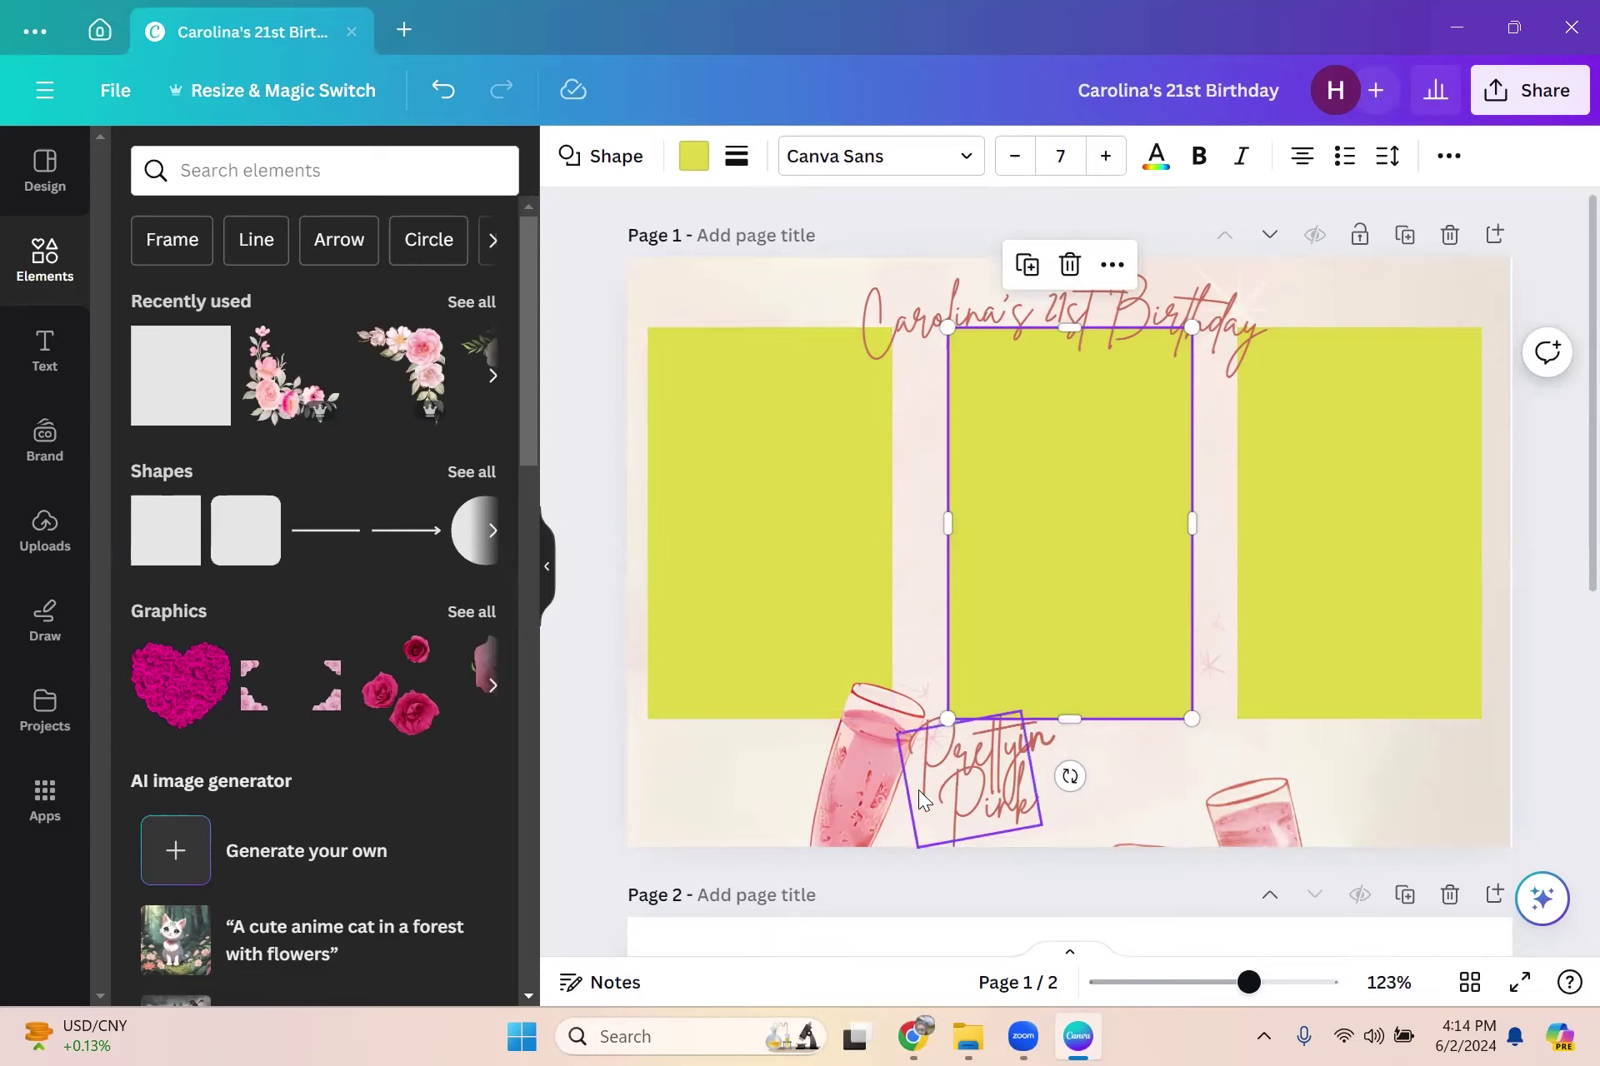
click(863, 728)
drag(862, 727, 870, 594)
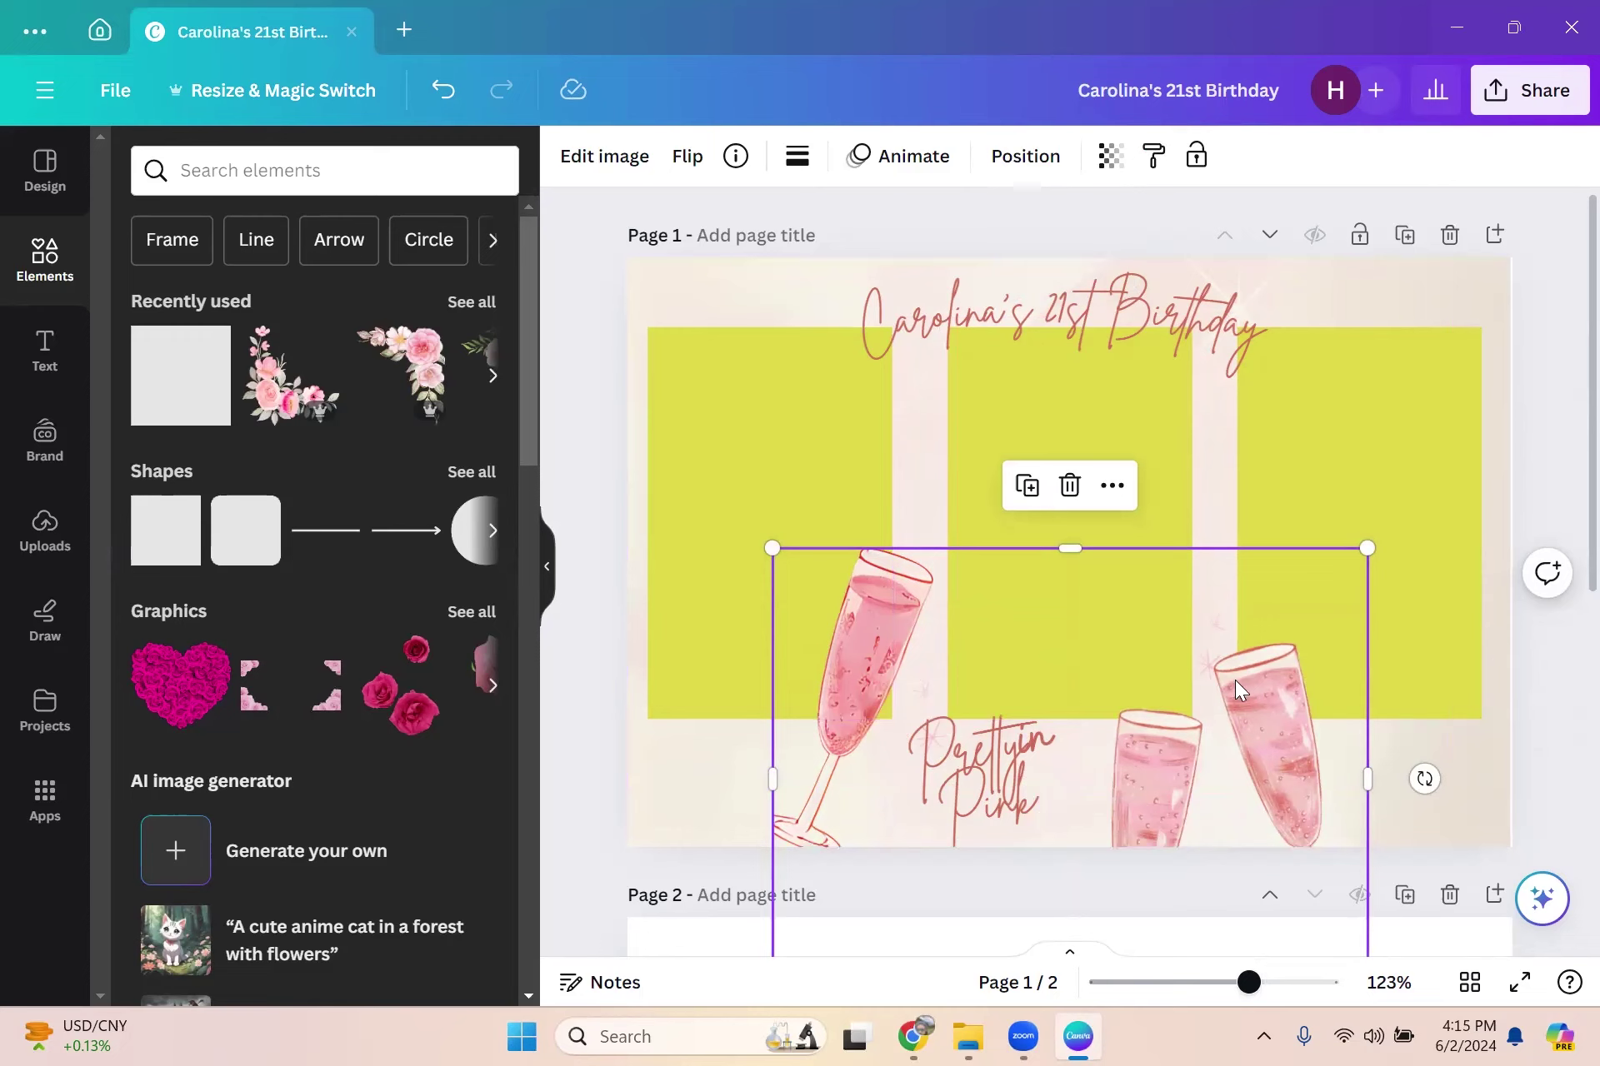
click(1444, 306)
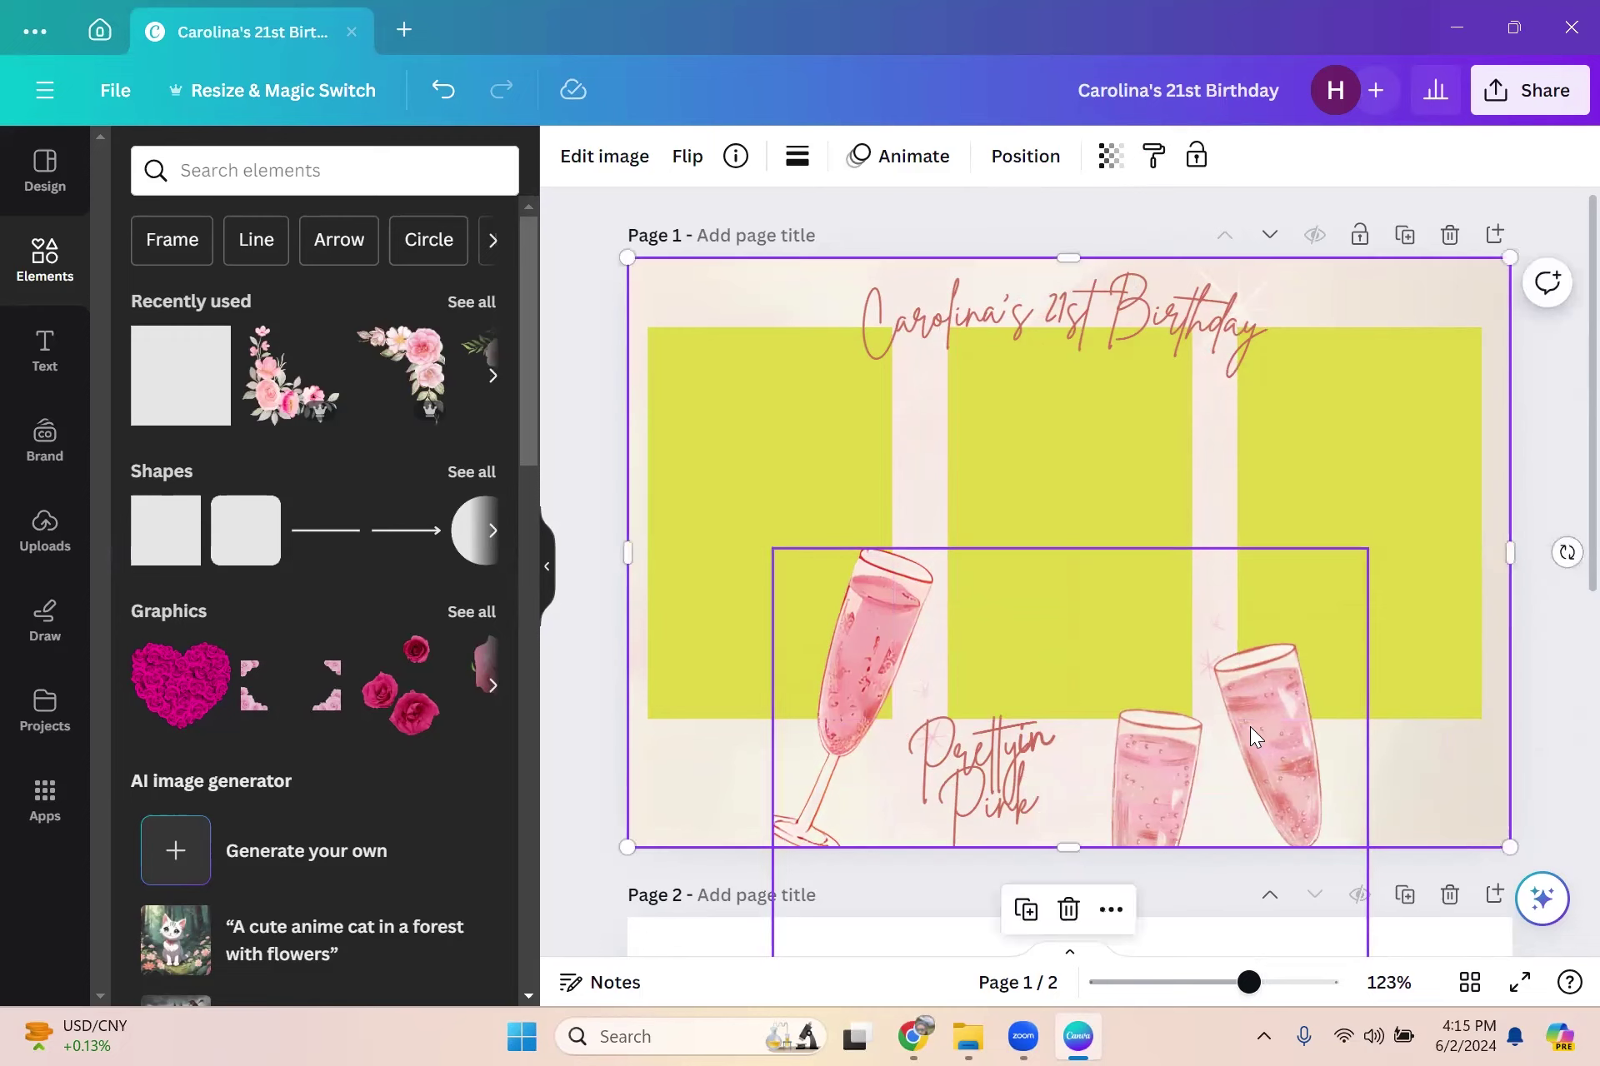
drag(1250, 748, 1252, 721)
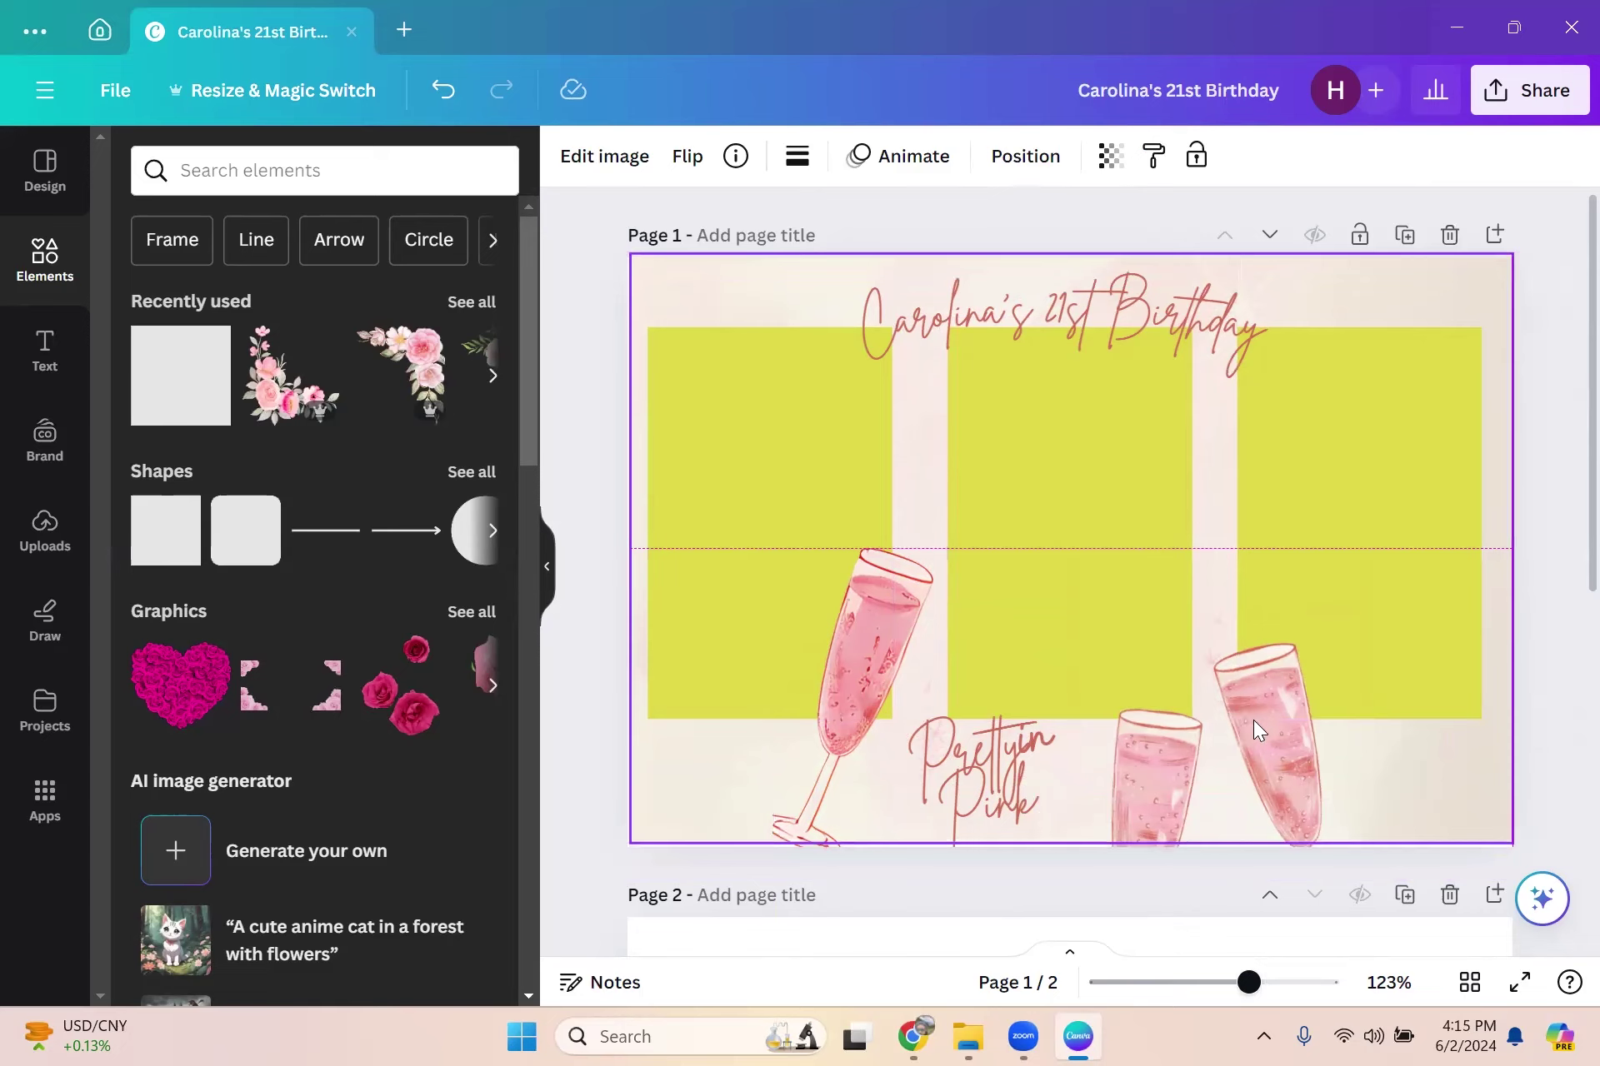
click(1543, 593)
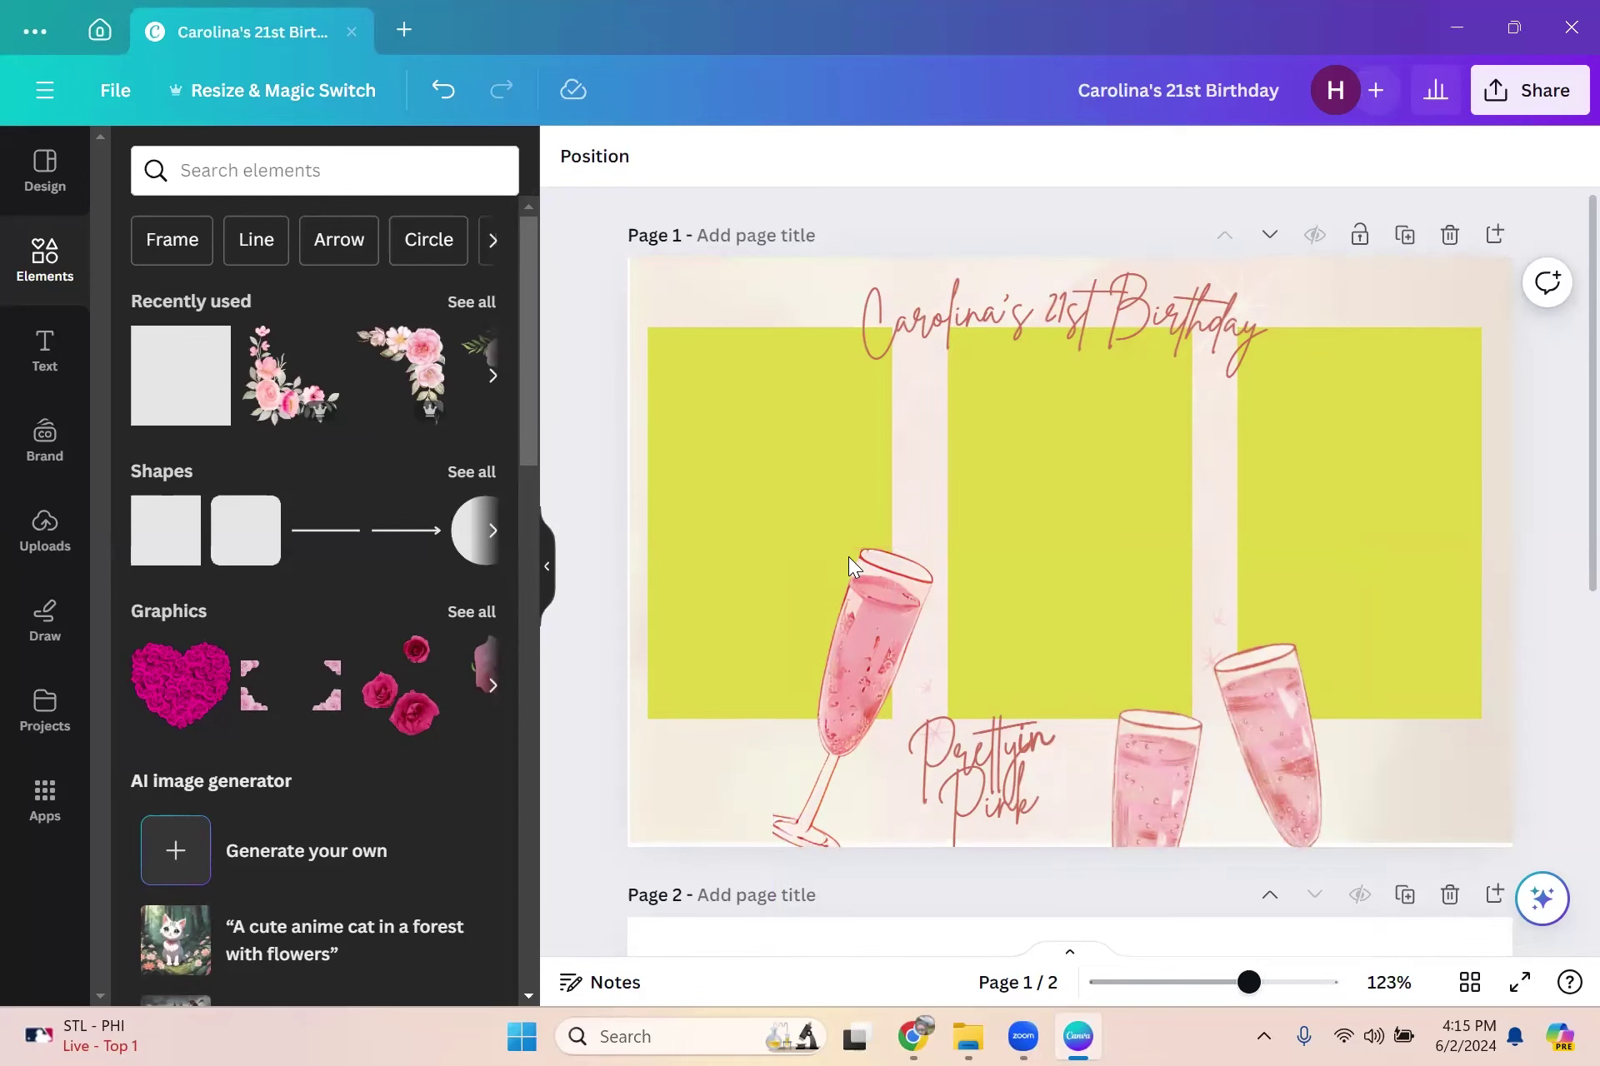
Step: Delete the center and right green rectangles from page 1, keeping only the left one
click(750, 436)
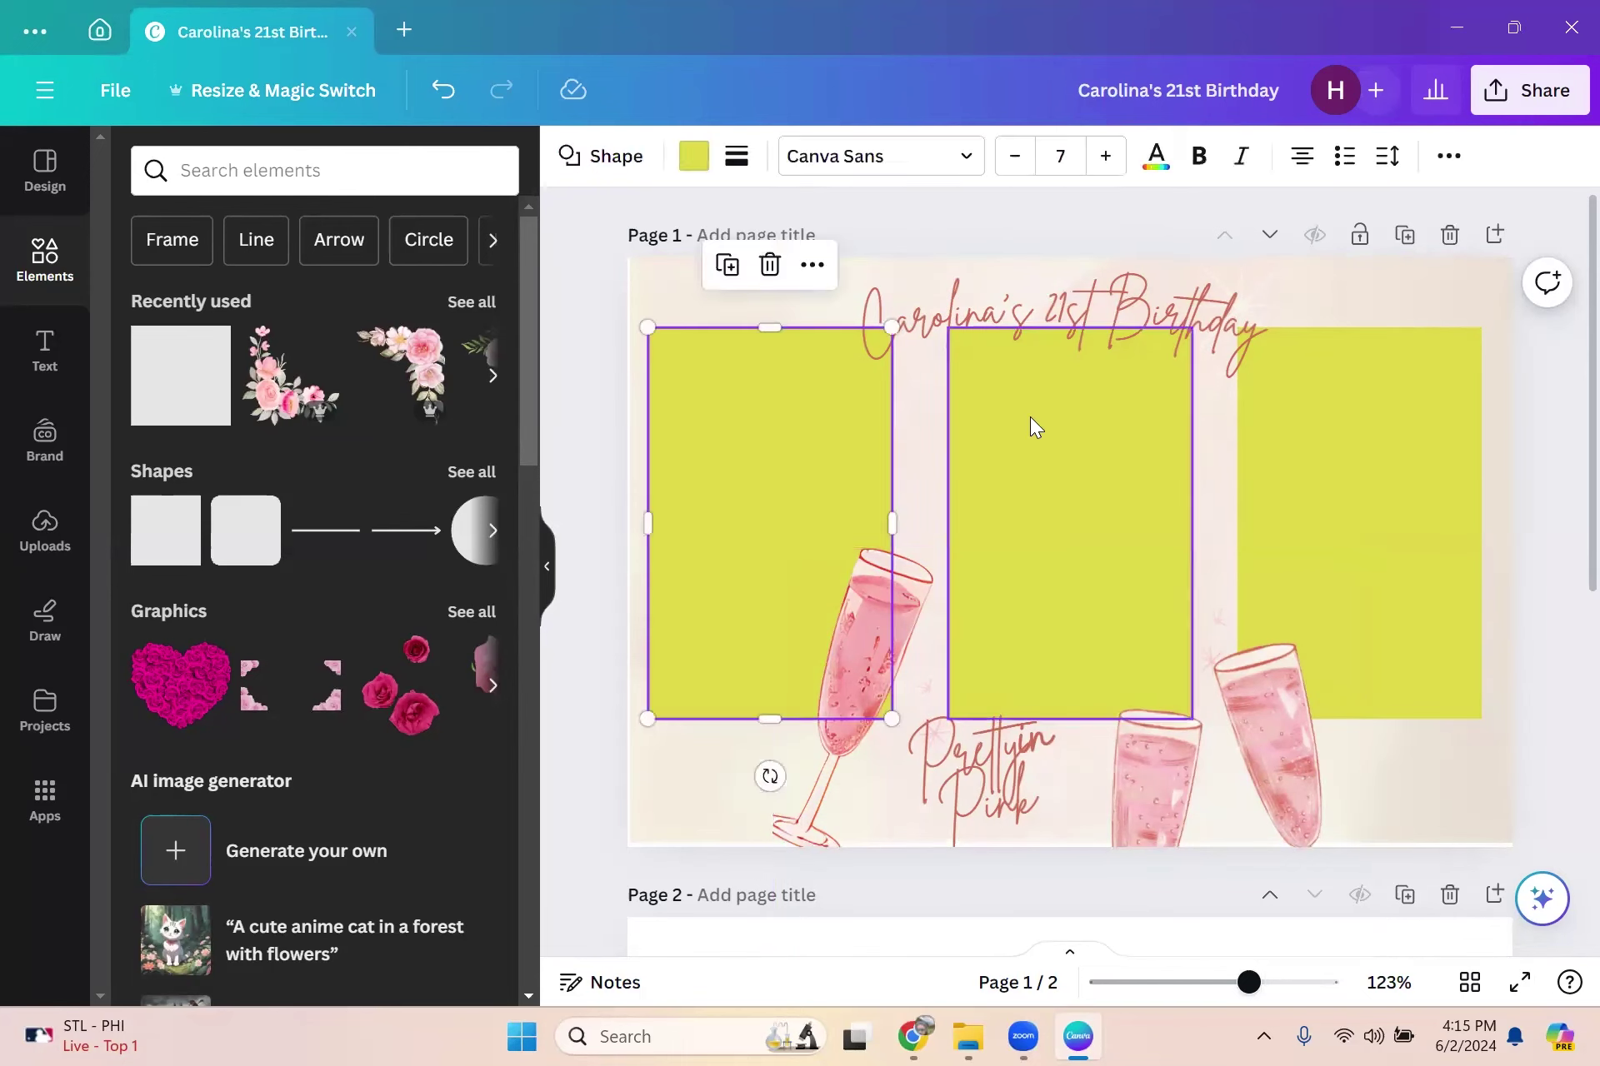
click(1117, 497)
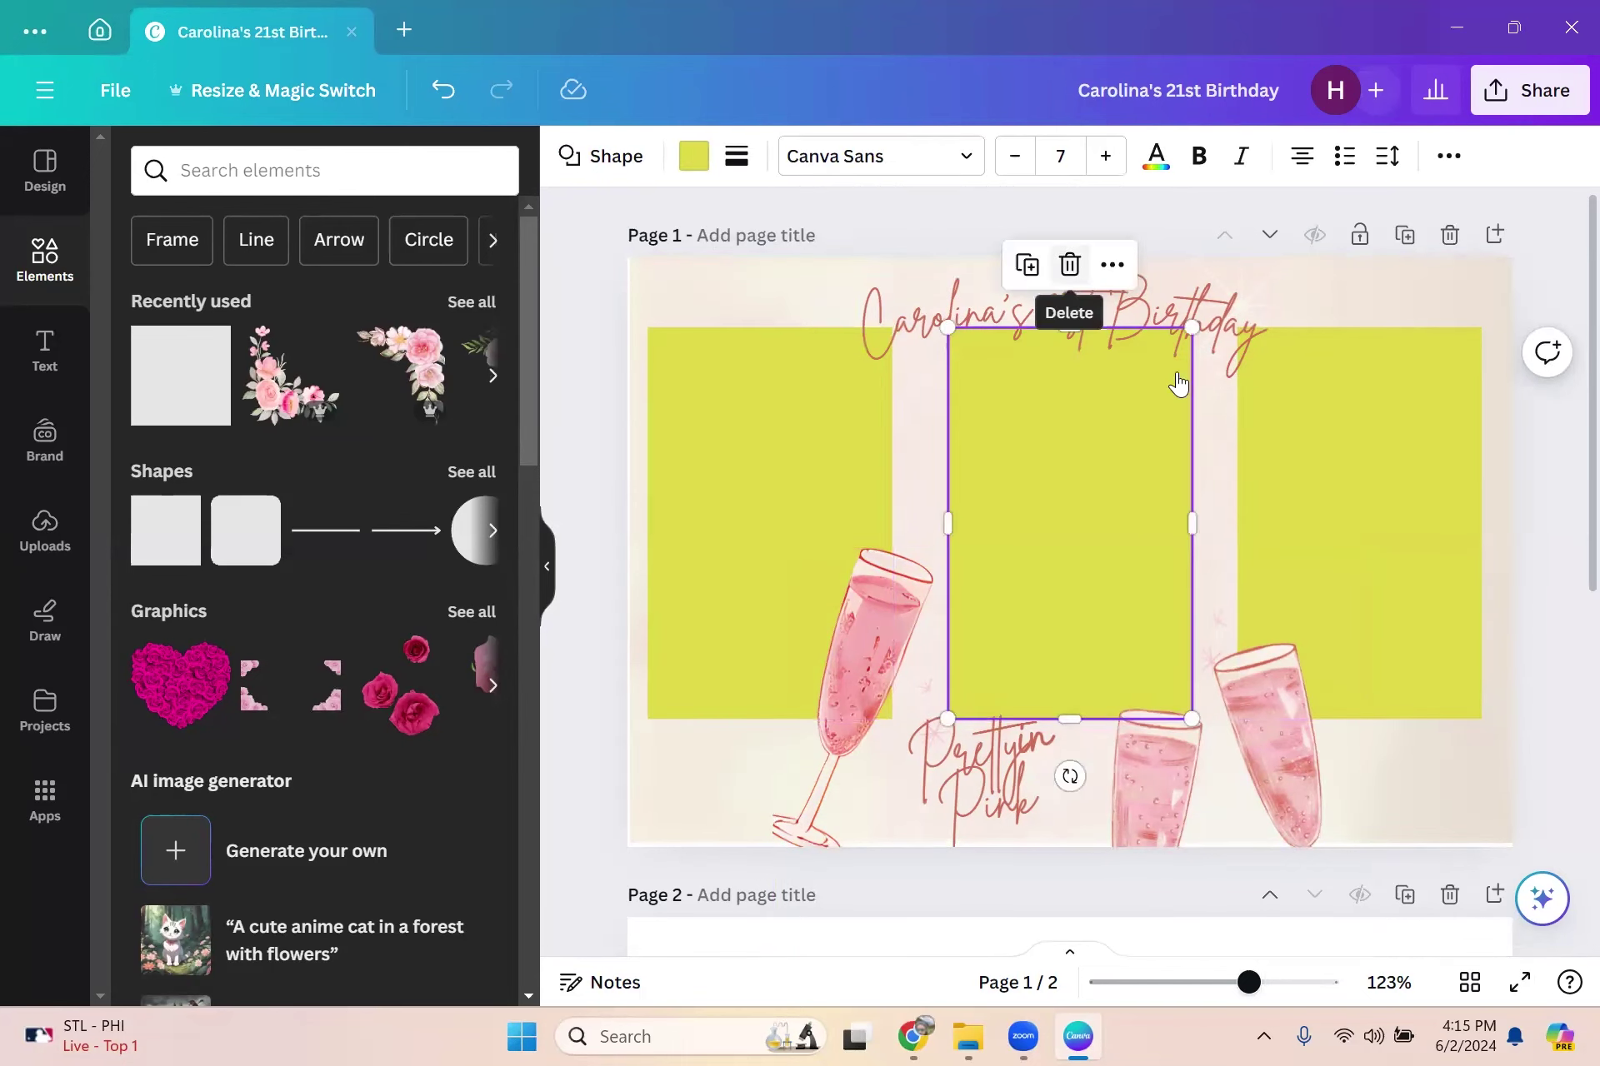
click(1071, 268)
click(1276, 358)
click(1360, 265)
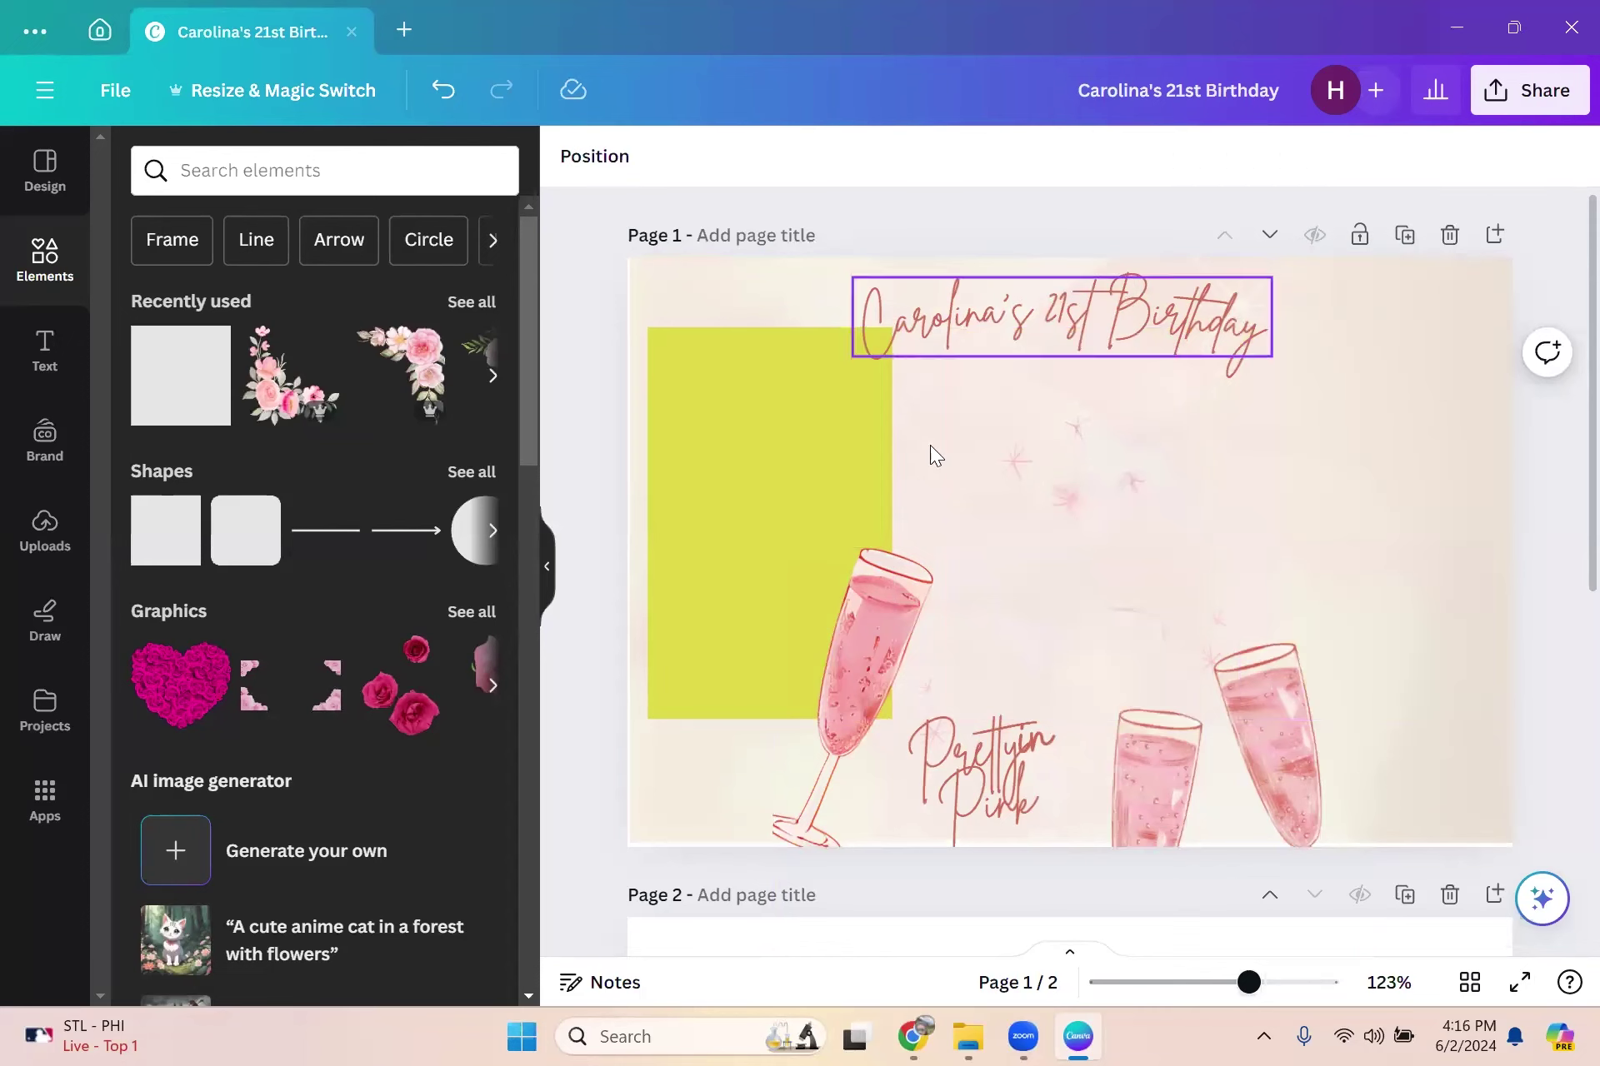
Step: Move the remaining rectangle to the center of page 1 and widen it on both sides into a single landscape photo placeholder
drag(829, 472, 1112, 491)
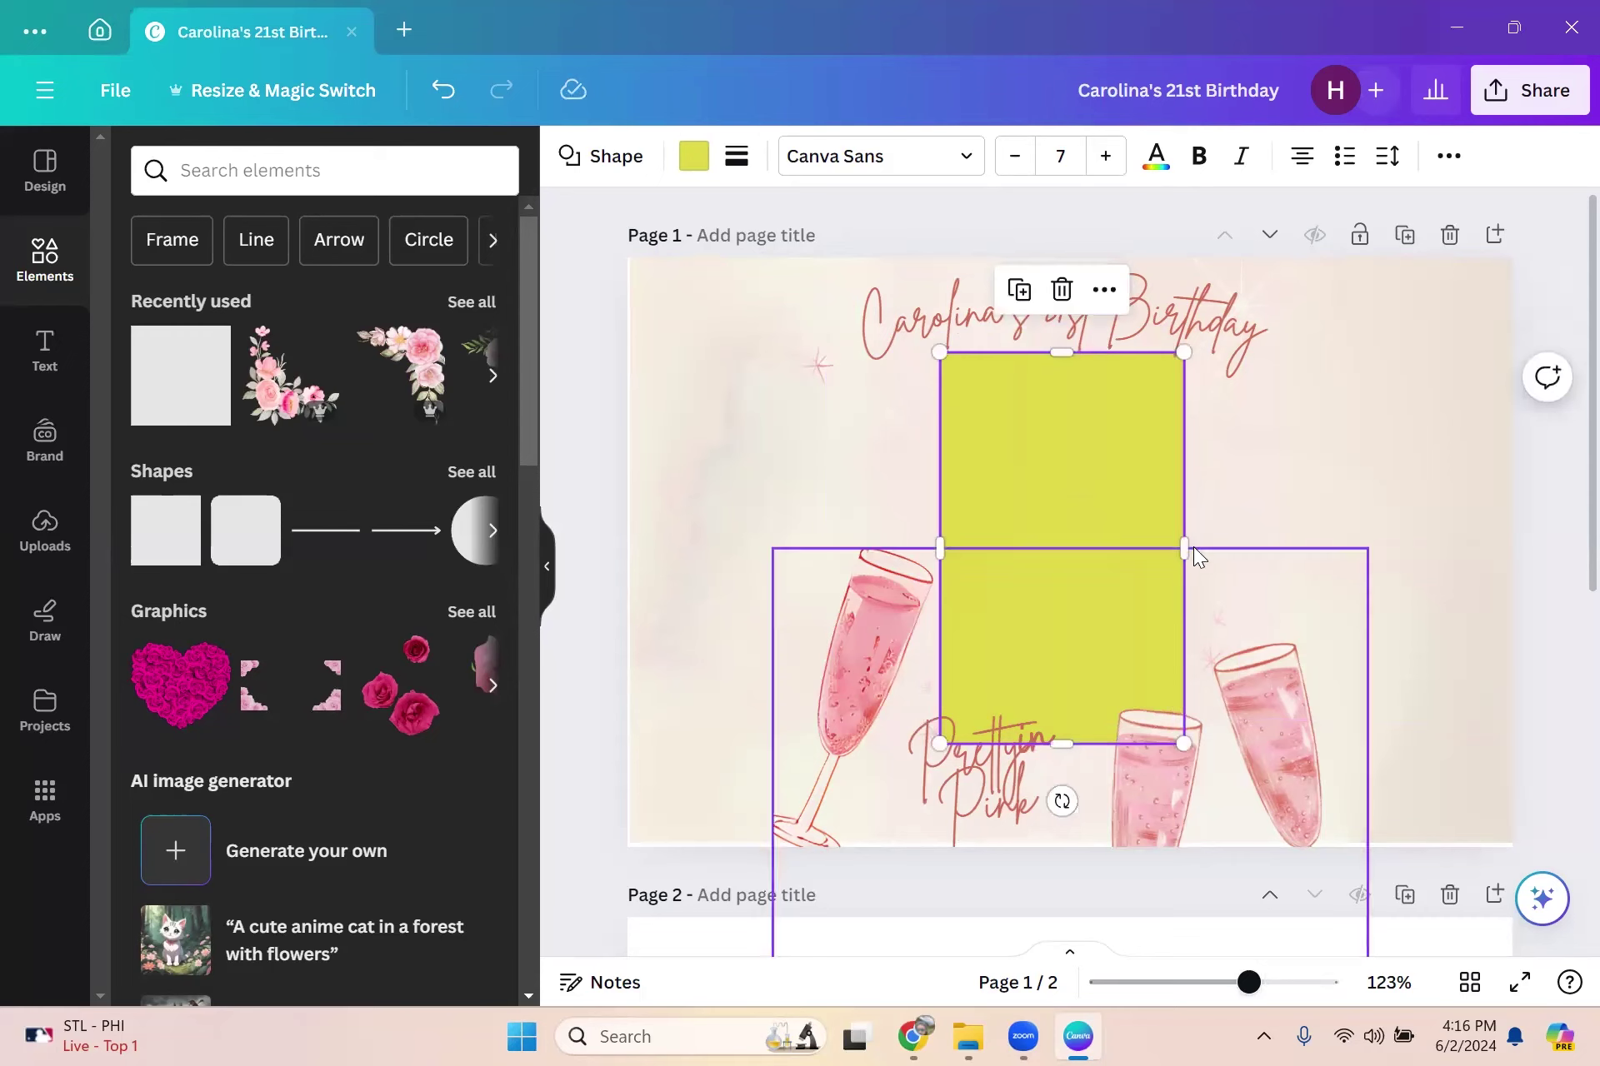
drag(1184, 548, 1378, 542)
drag(942, 547, 687, 547)
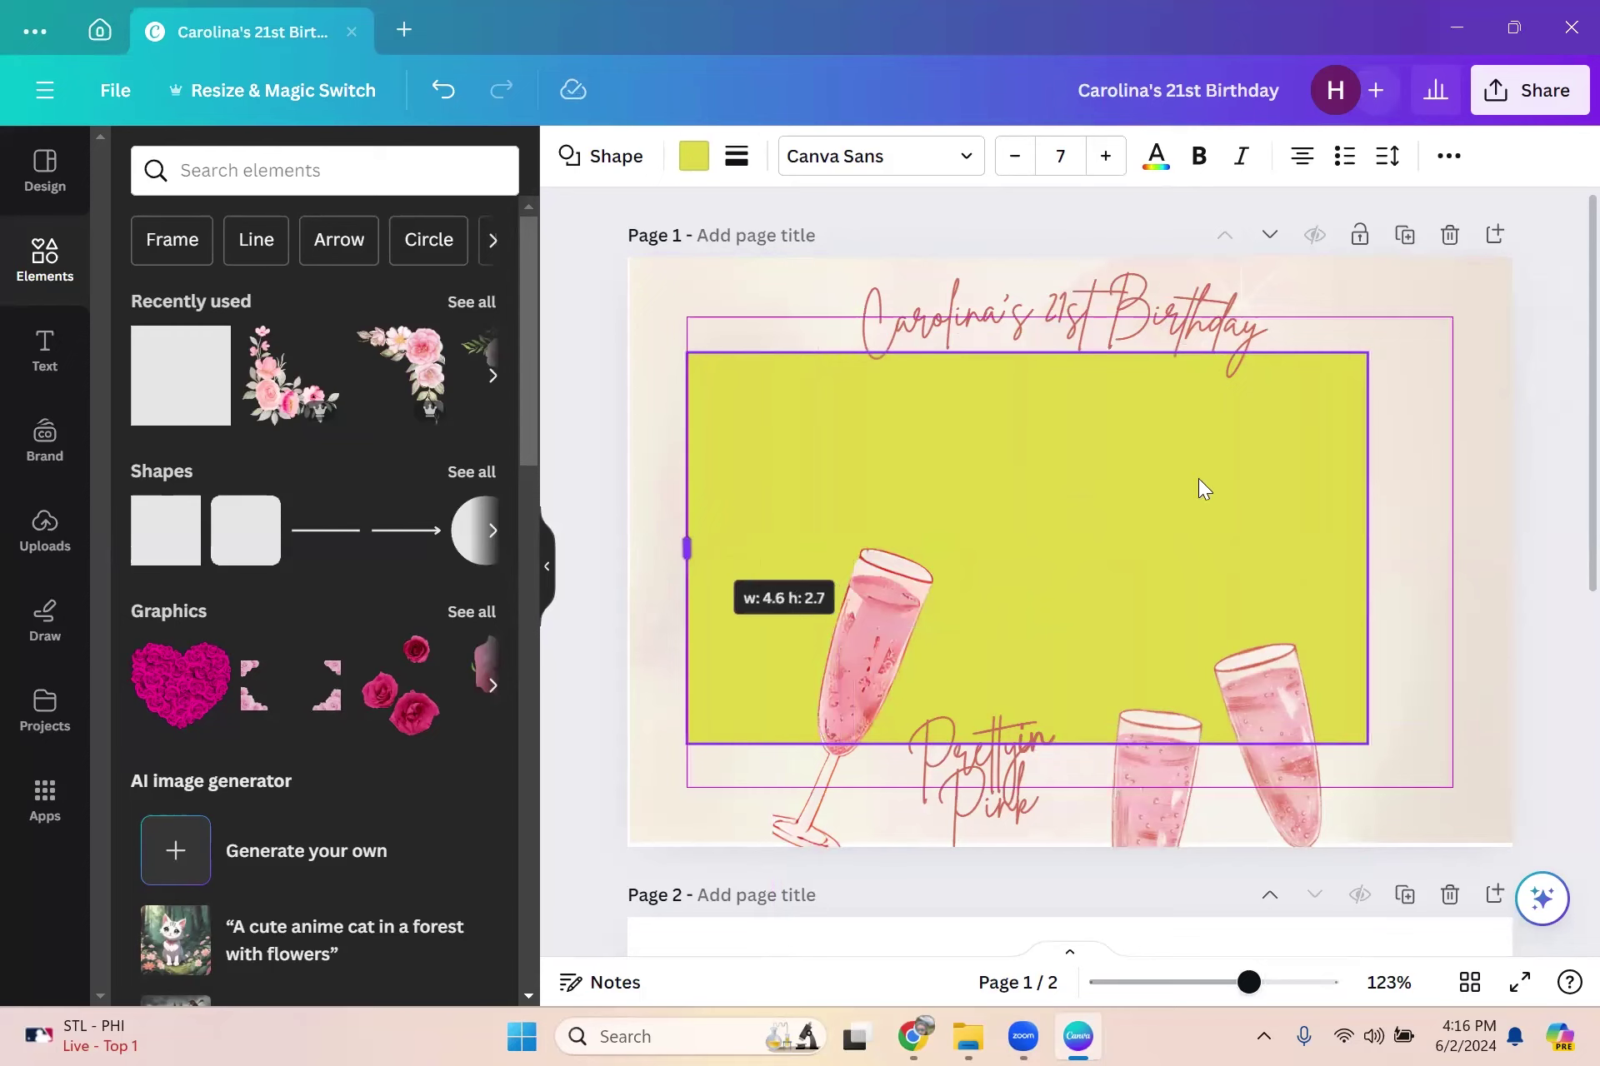
drag(1393, 545, 1427, 546)
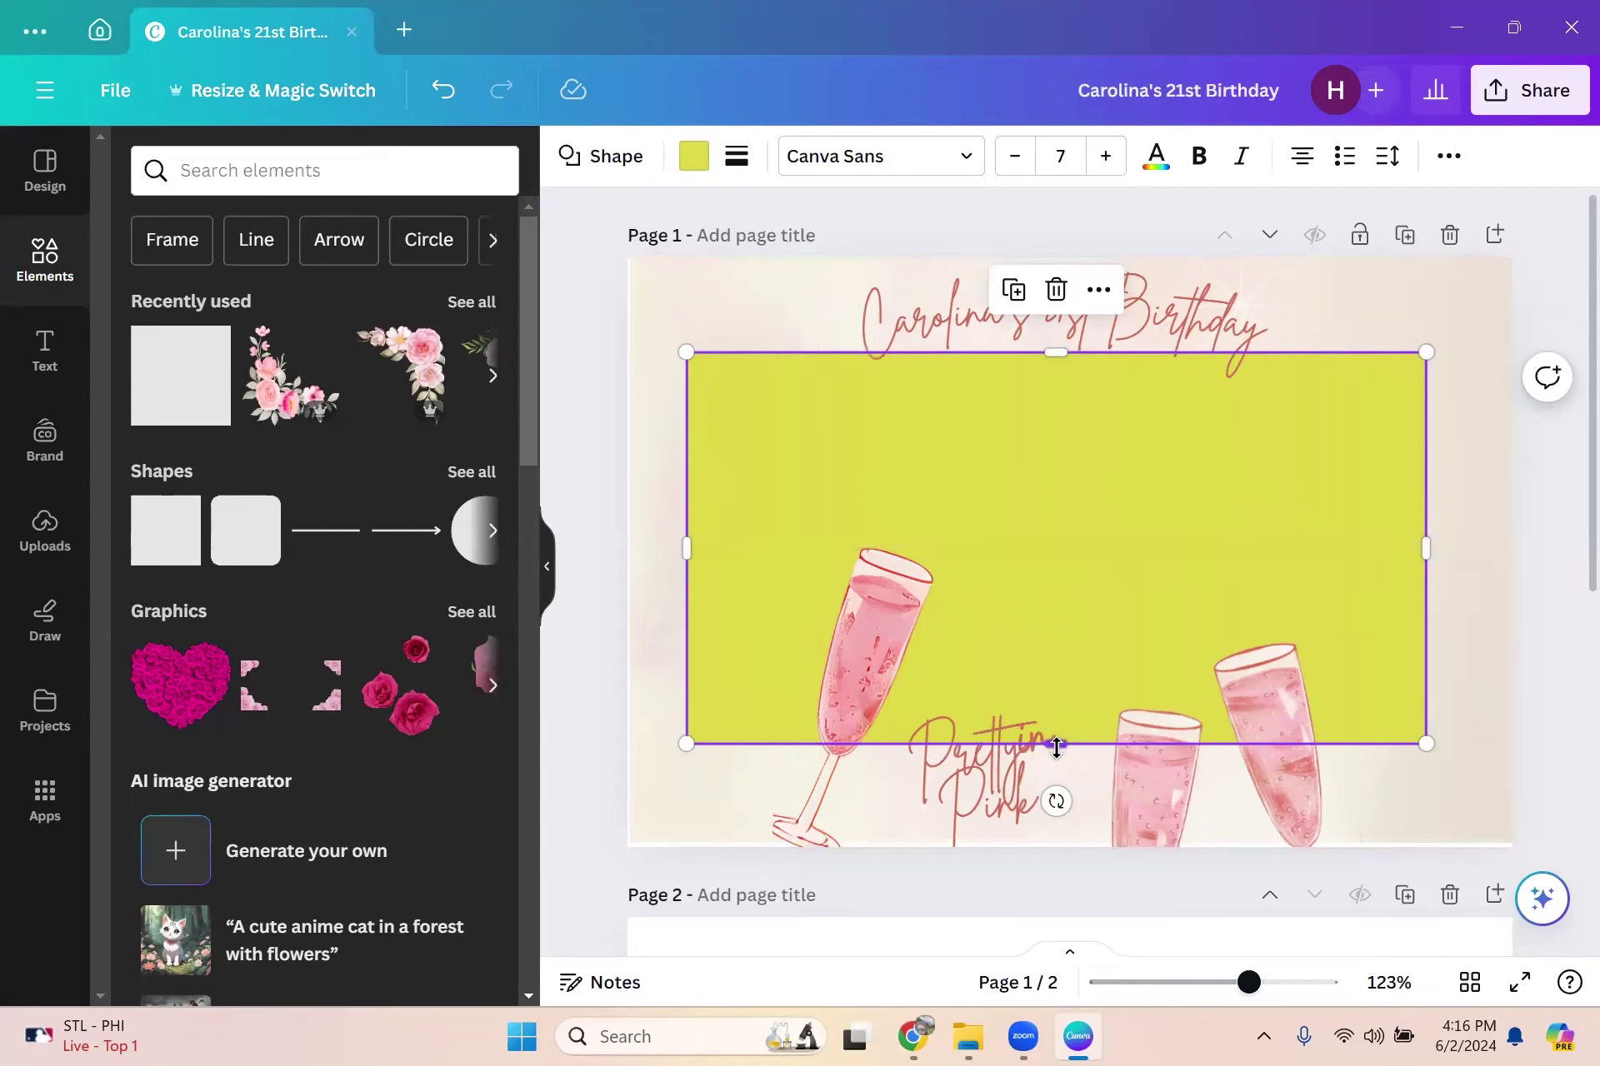
drag(1059, 735, 1059, 750)
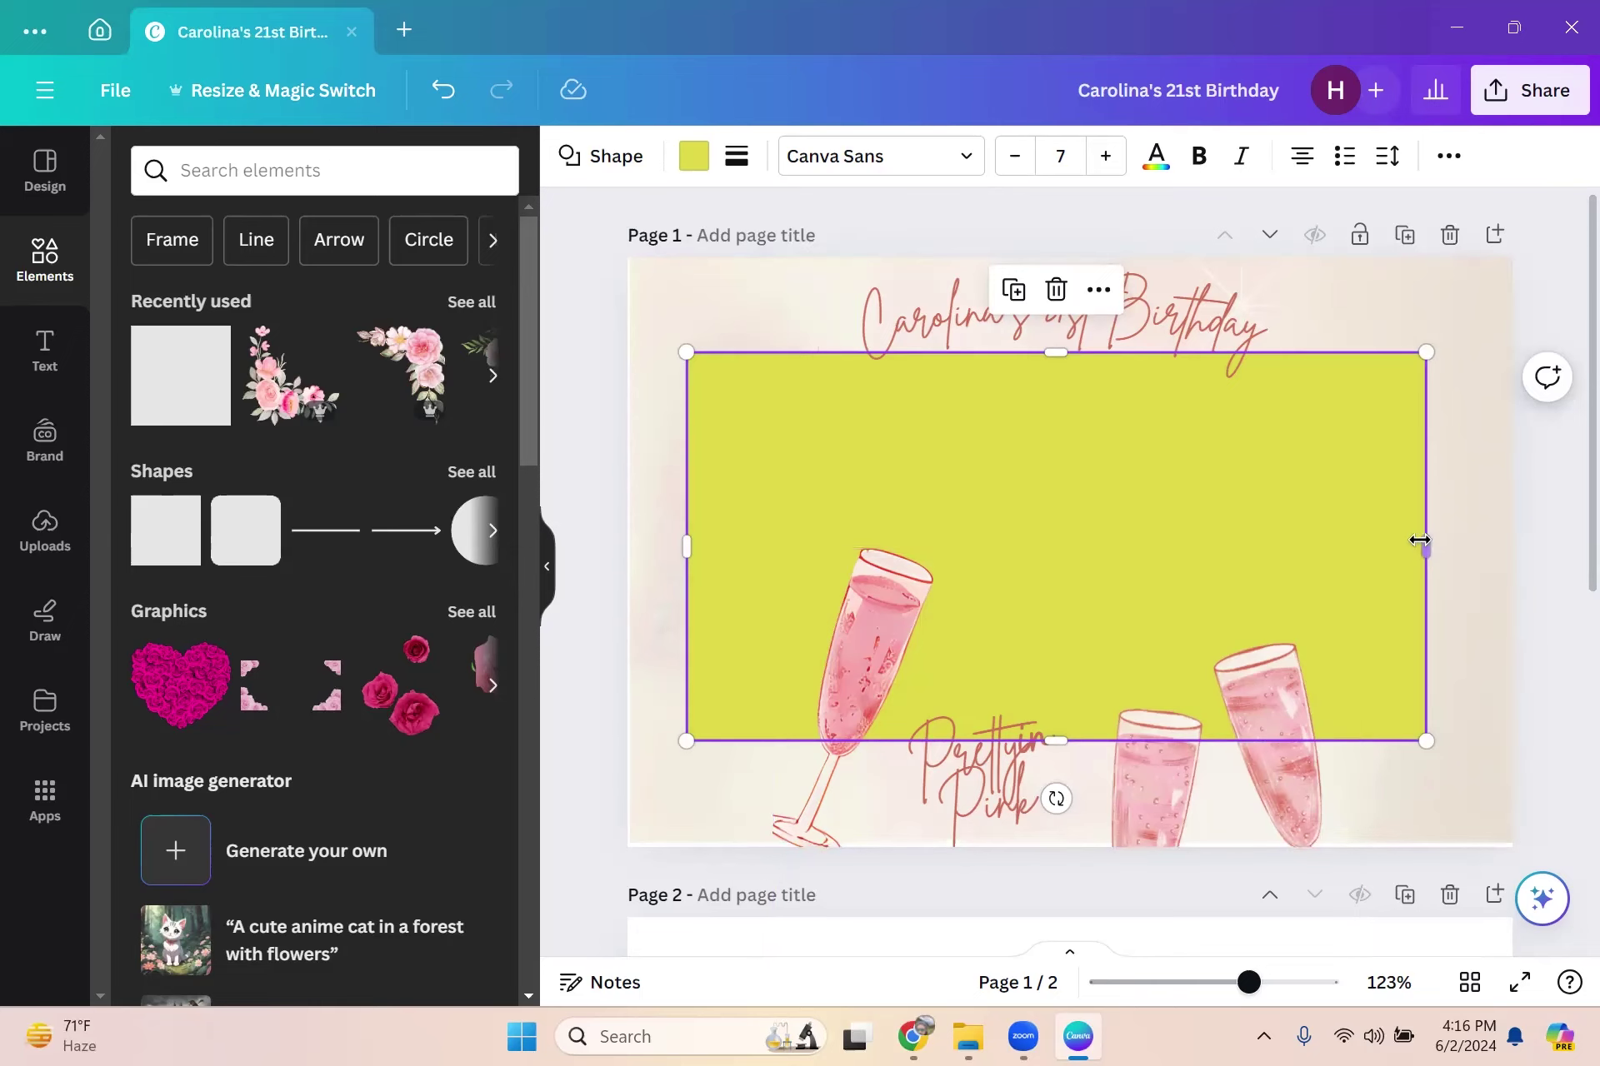
drag(1420, 540, 1261, 546)
click(1533, 475)
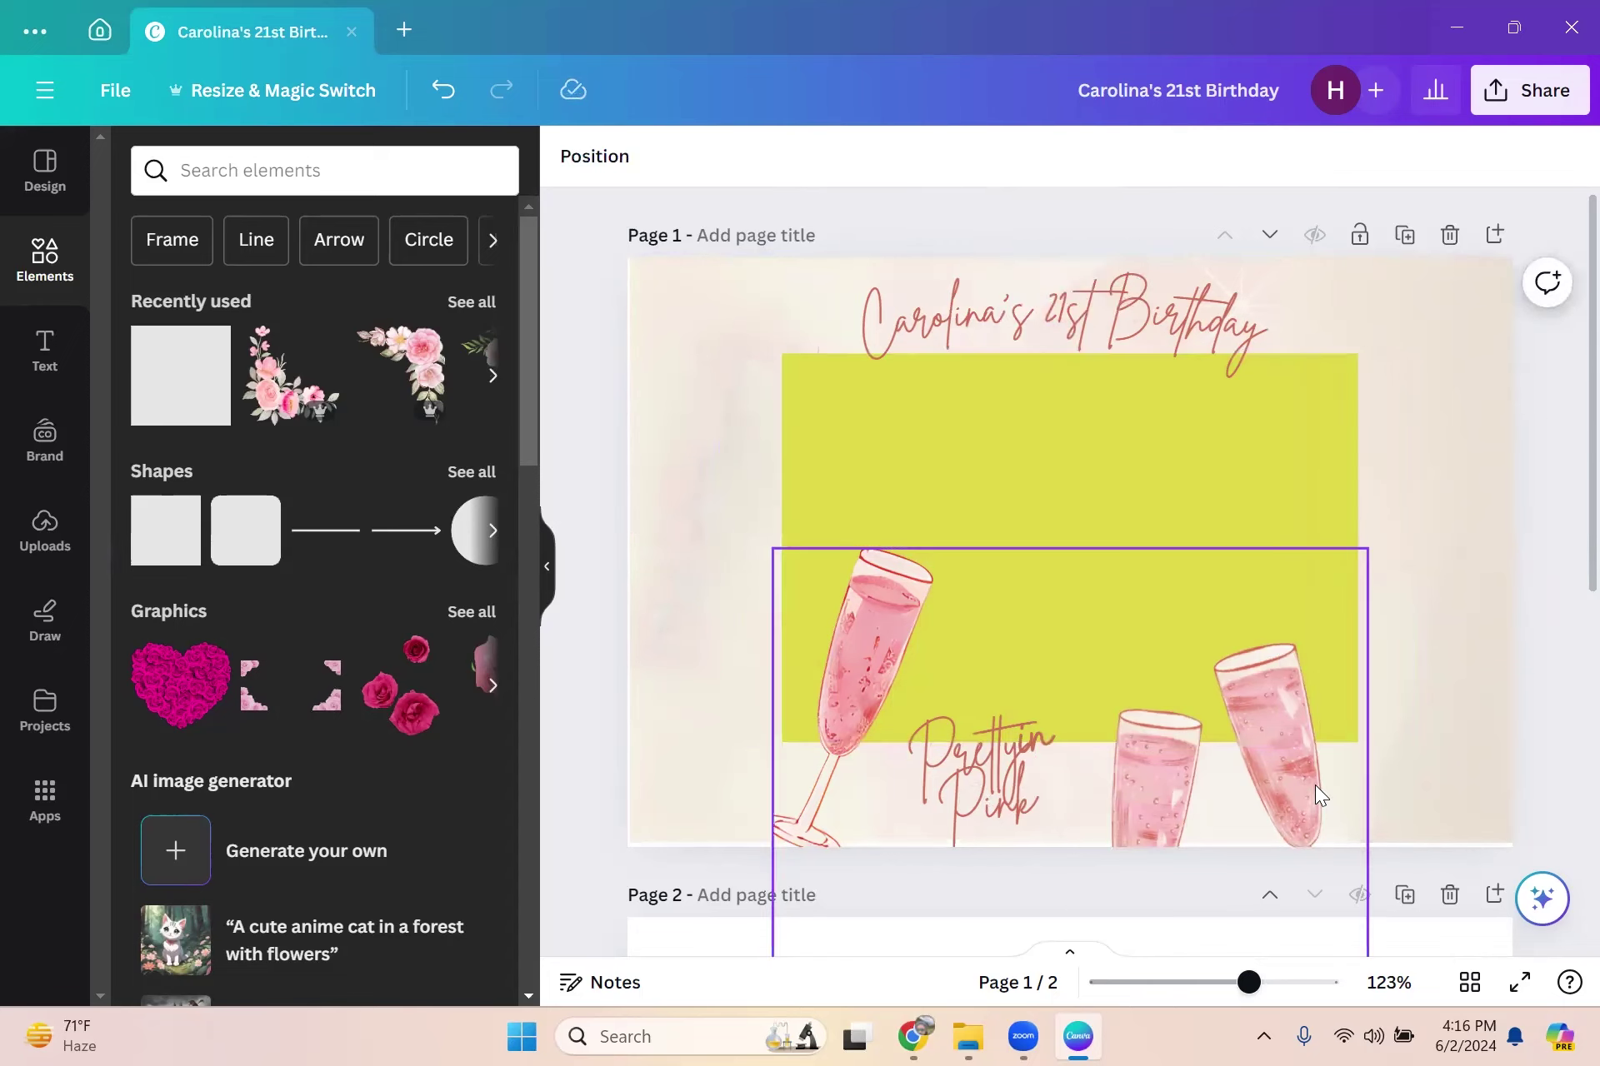
Step: Enlarge the photo placeholder to about 4.5 wide by 3 high and center it below the birthday headline
click(1012, 460)
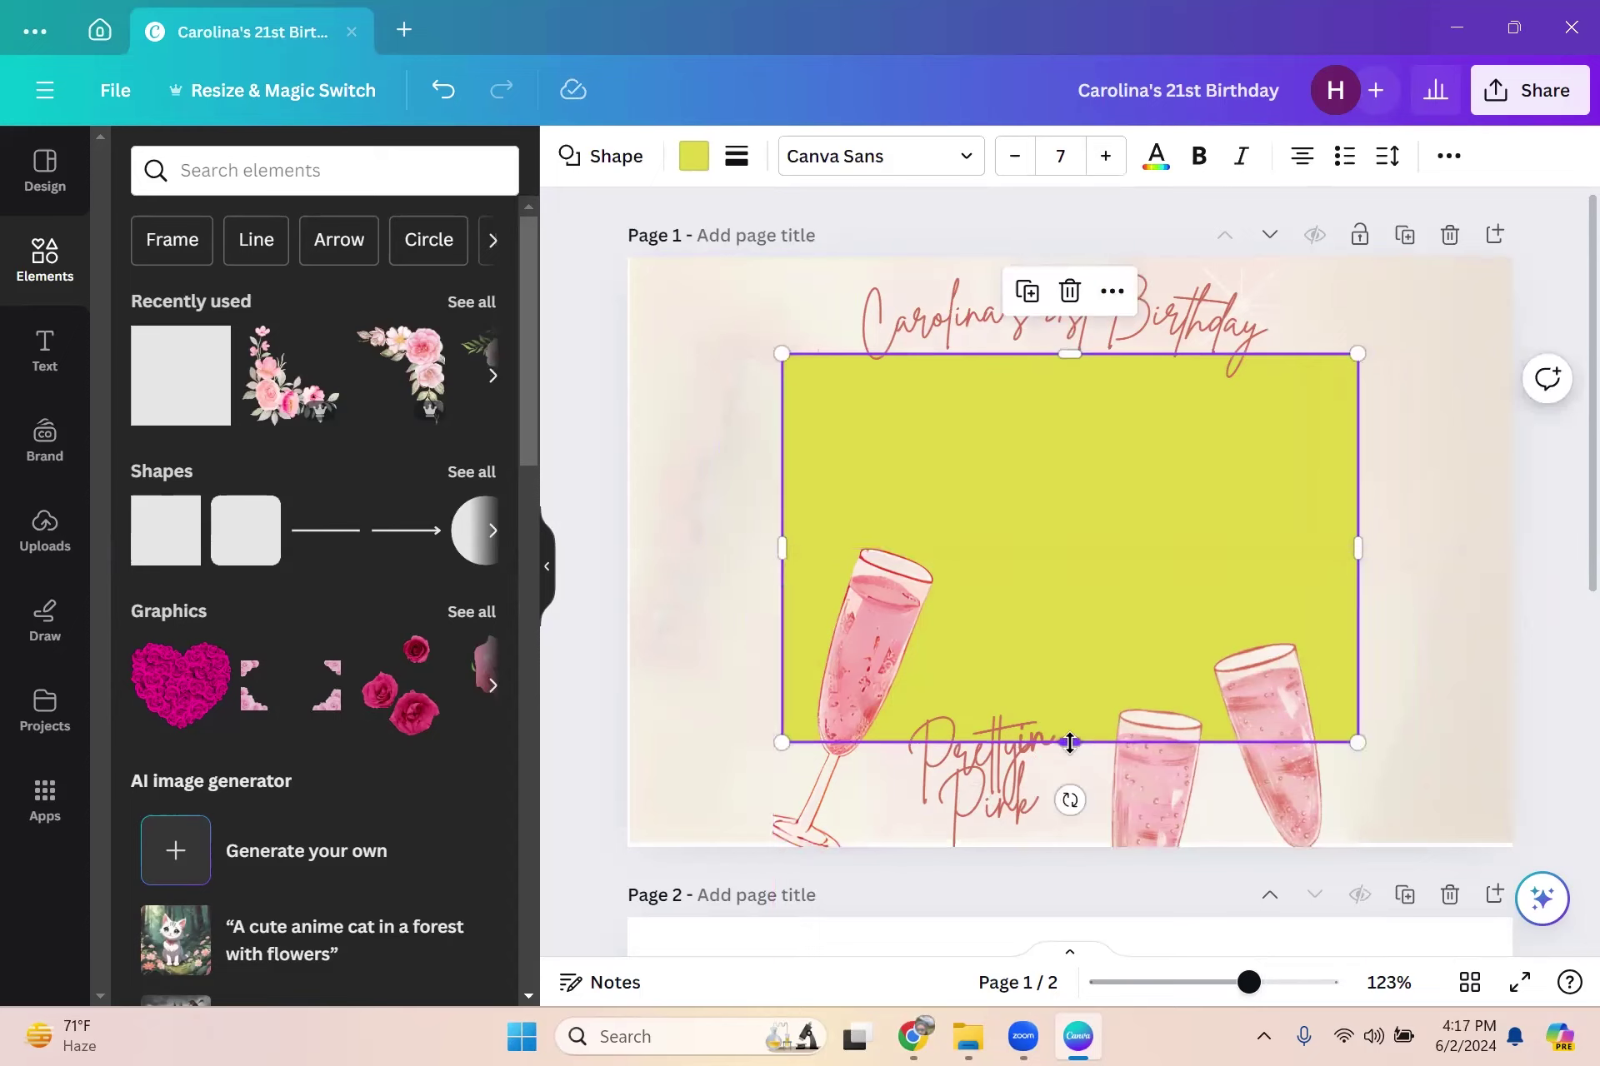
drag(1070, 743, 1066, 798)
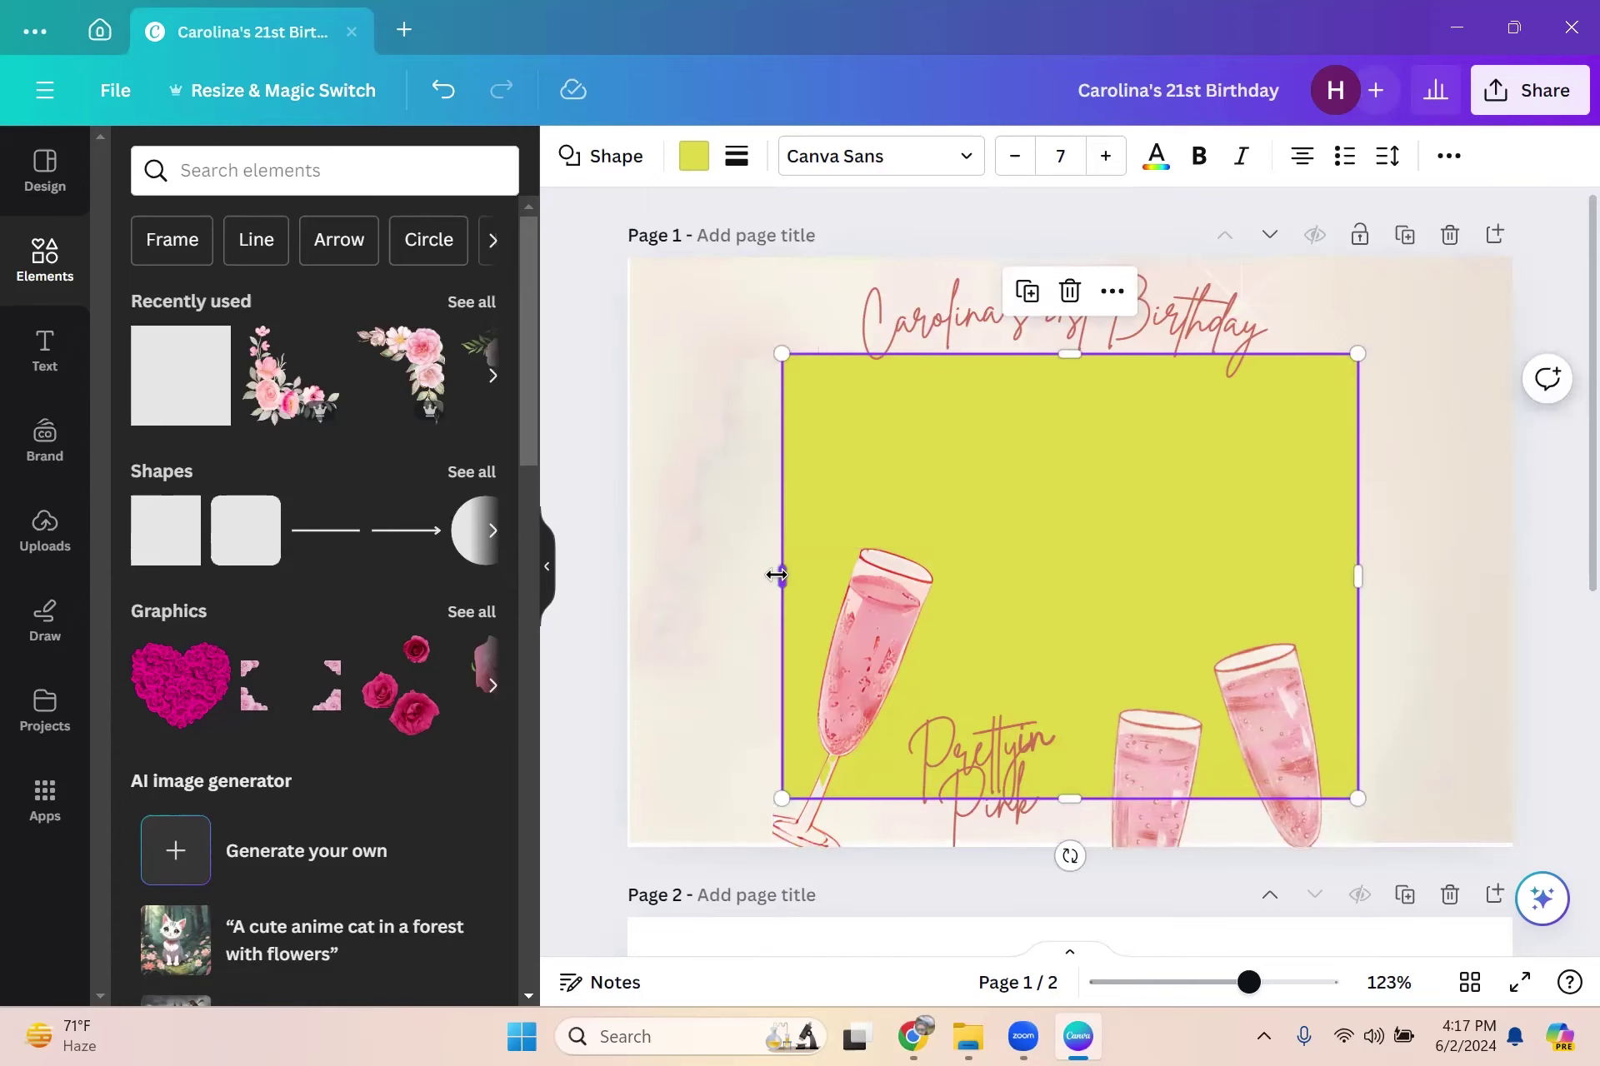
drag(770, 573, 690, 571)
drag(837, 500, 866, 491)
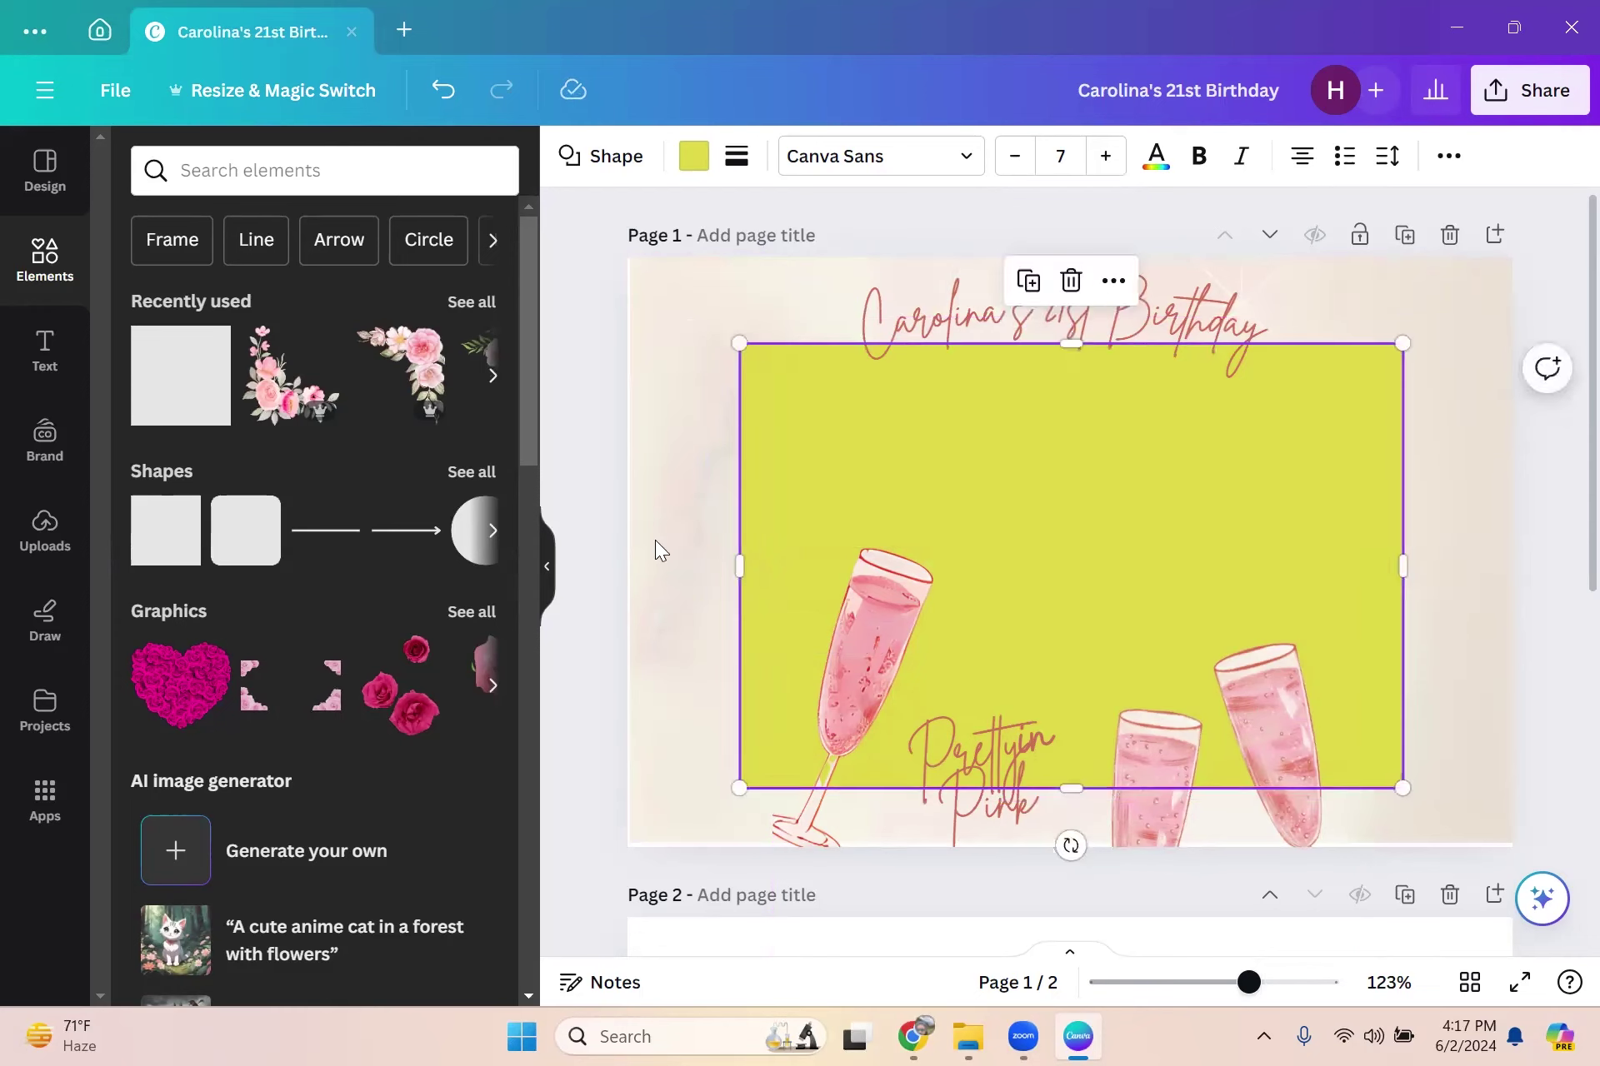
click(1056, 368)
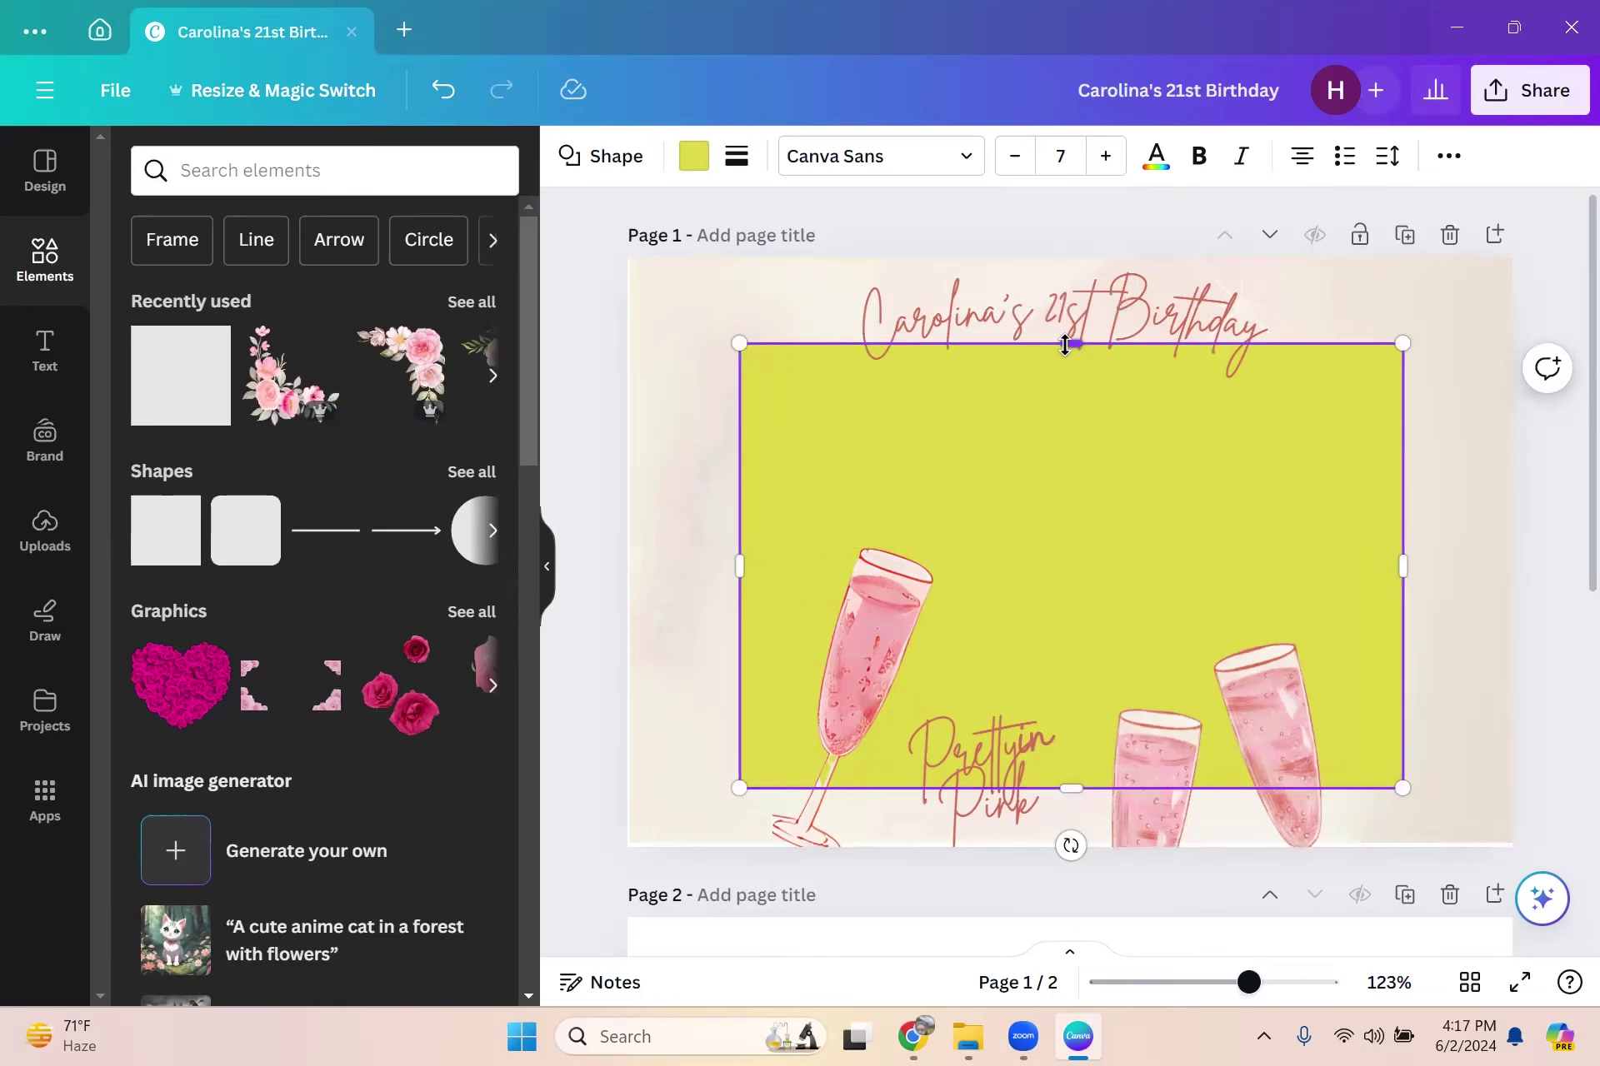
drag(1065, 344, 1064, 340)
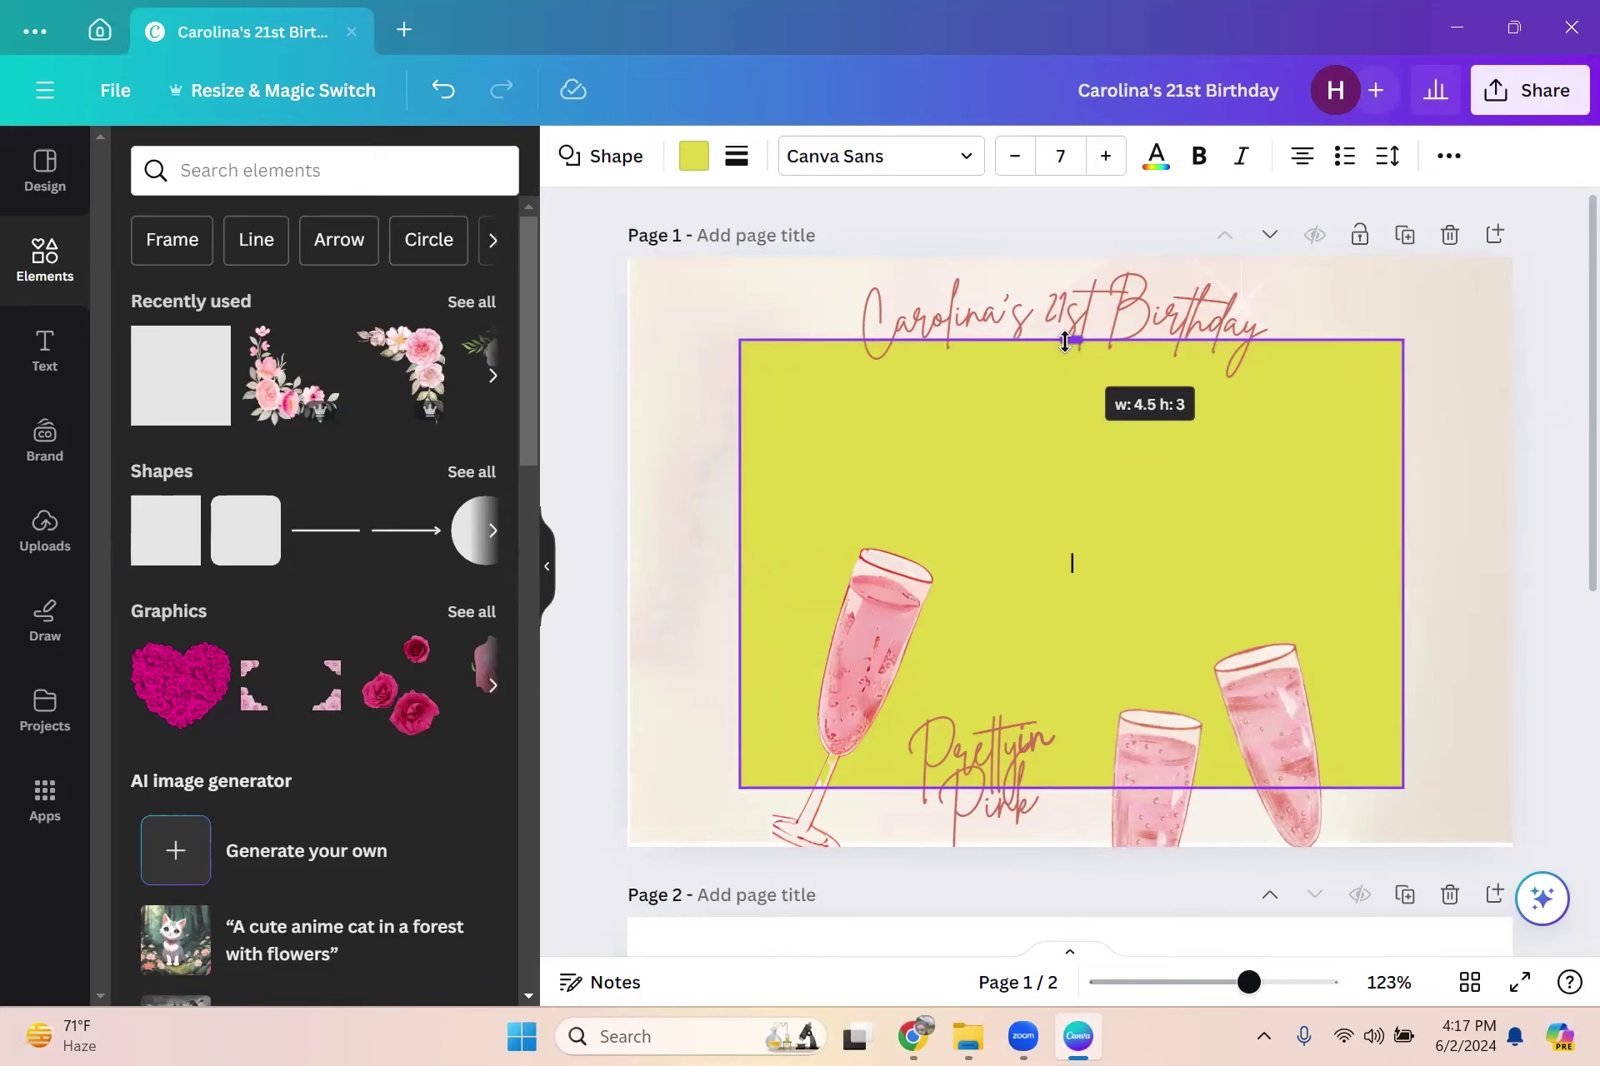
drag(1064, 342, 1065, 340)
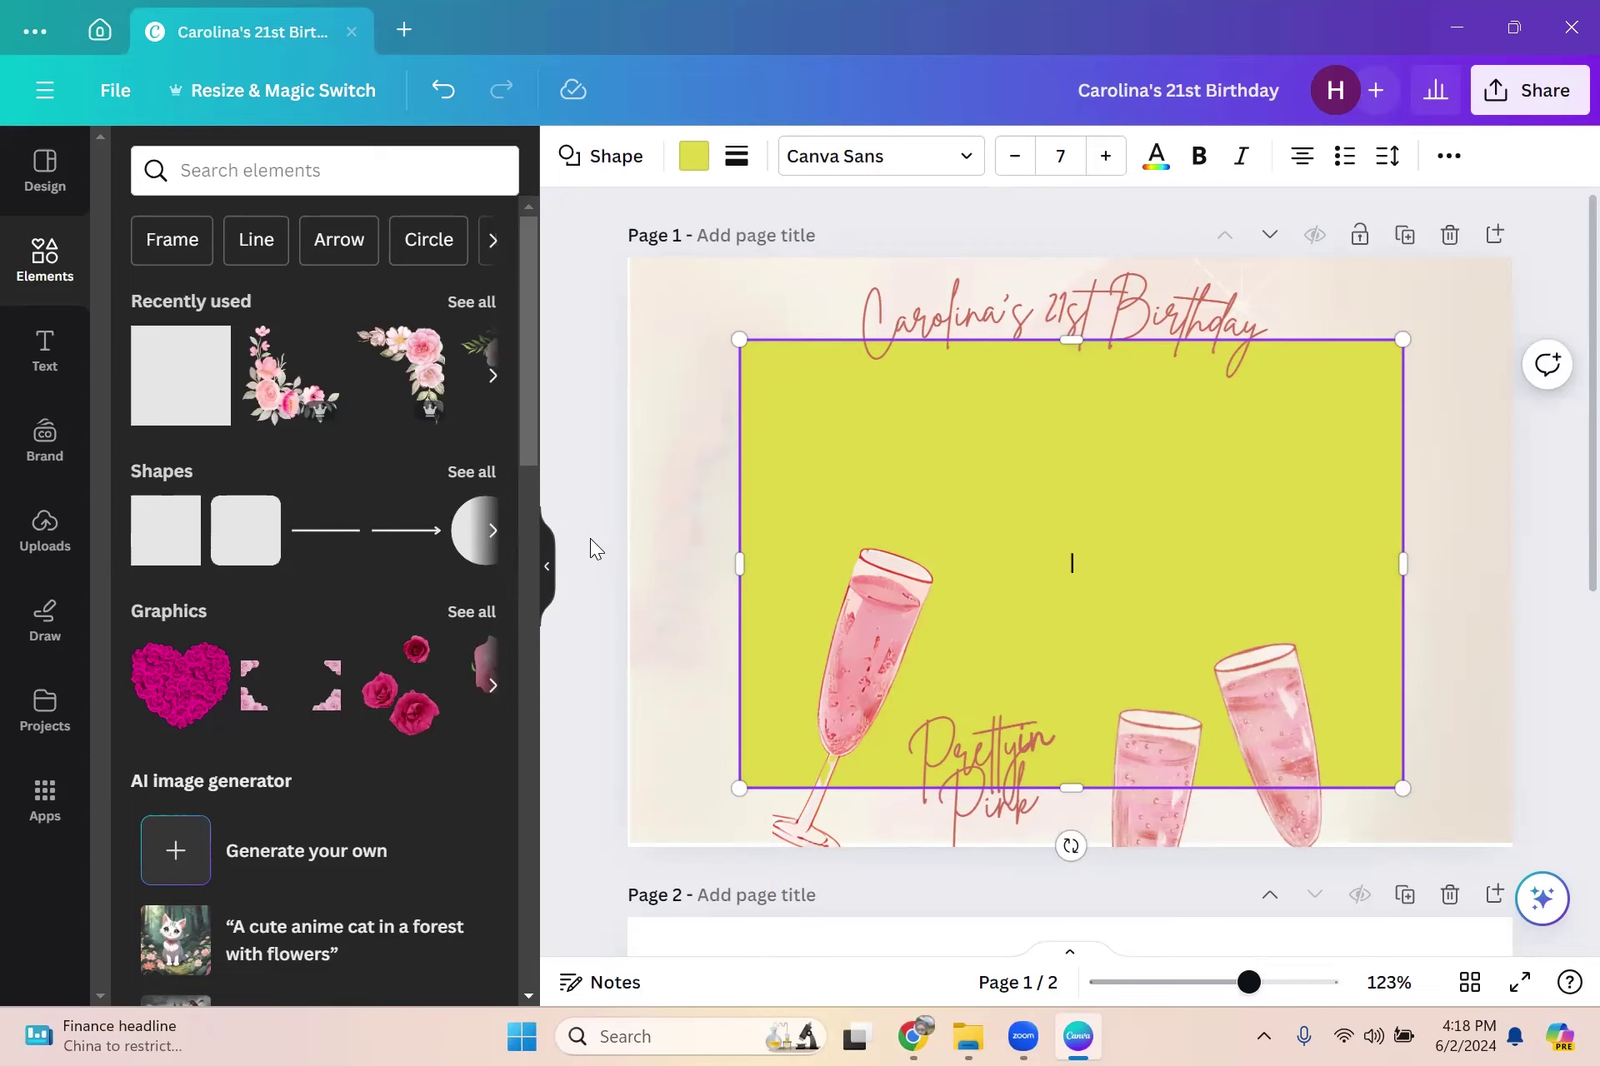
mouse_move(863, 675)
mouse_down()
mouse_move(860, 714)
mouse_move(867, 655)
mouse_up()
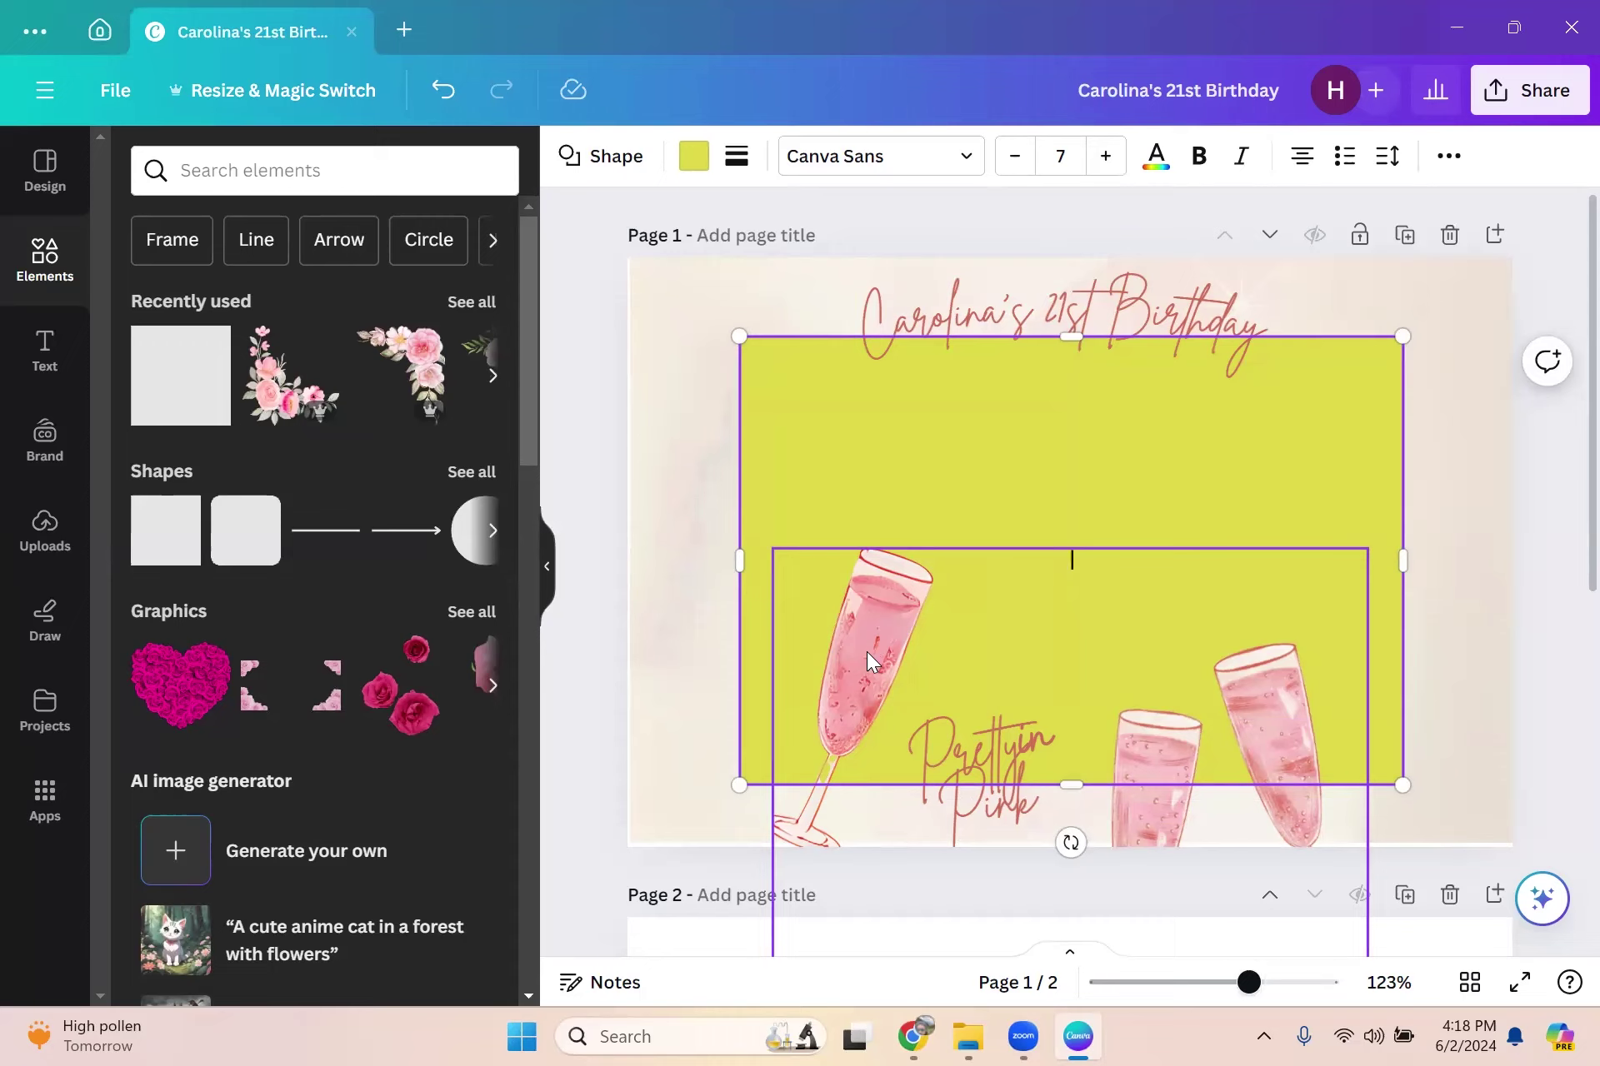
click(584, 407)
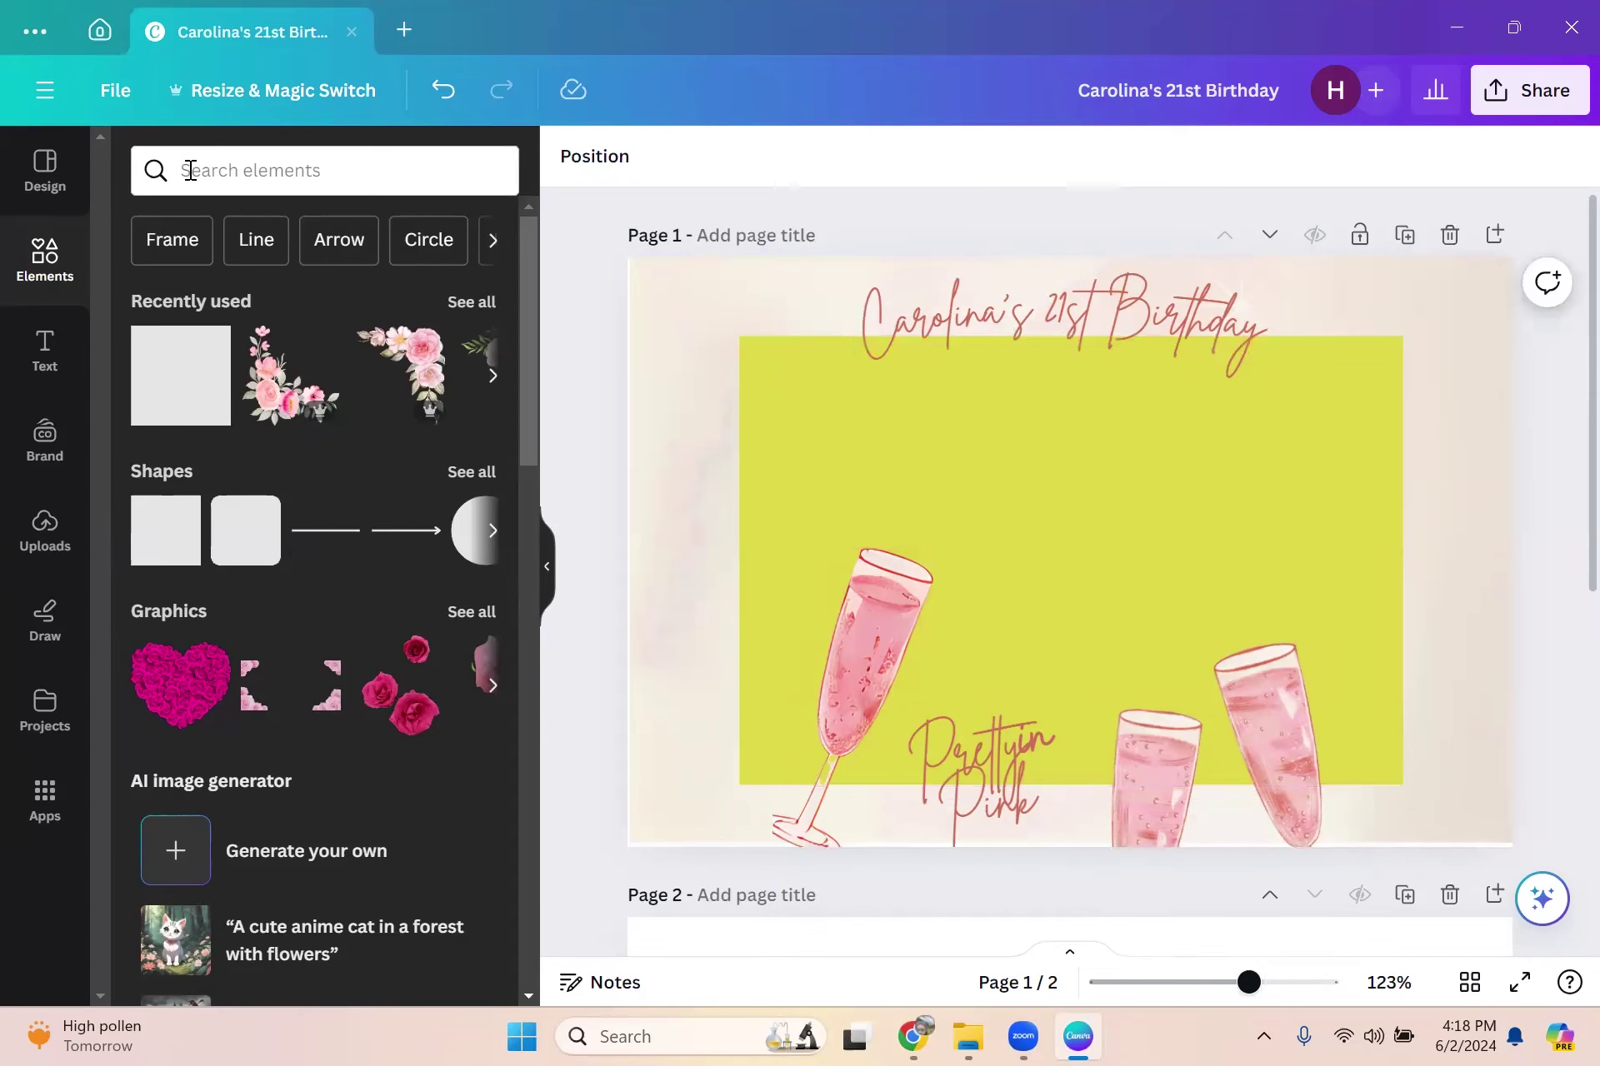
key(Tab)
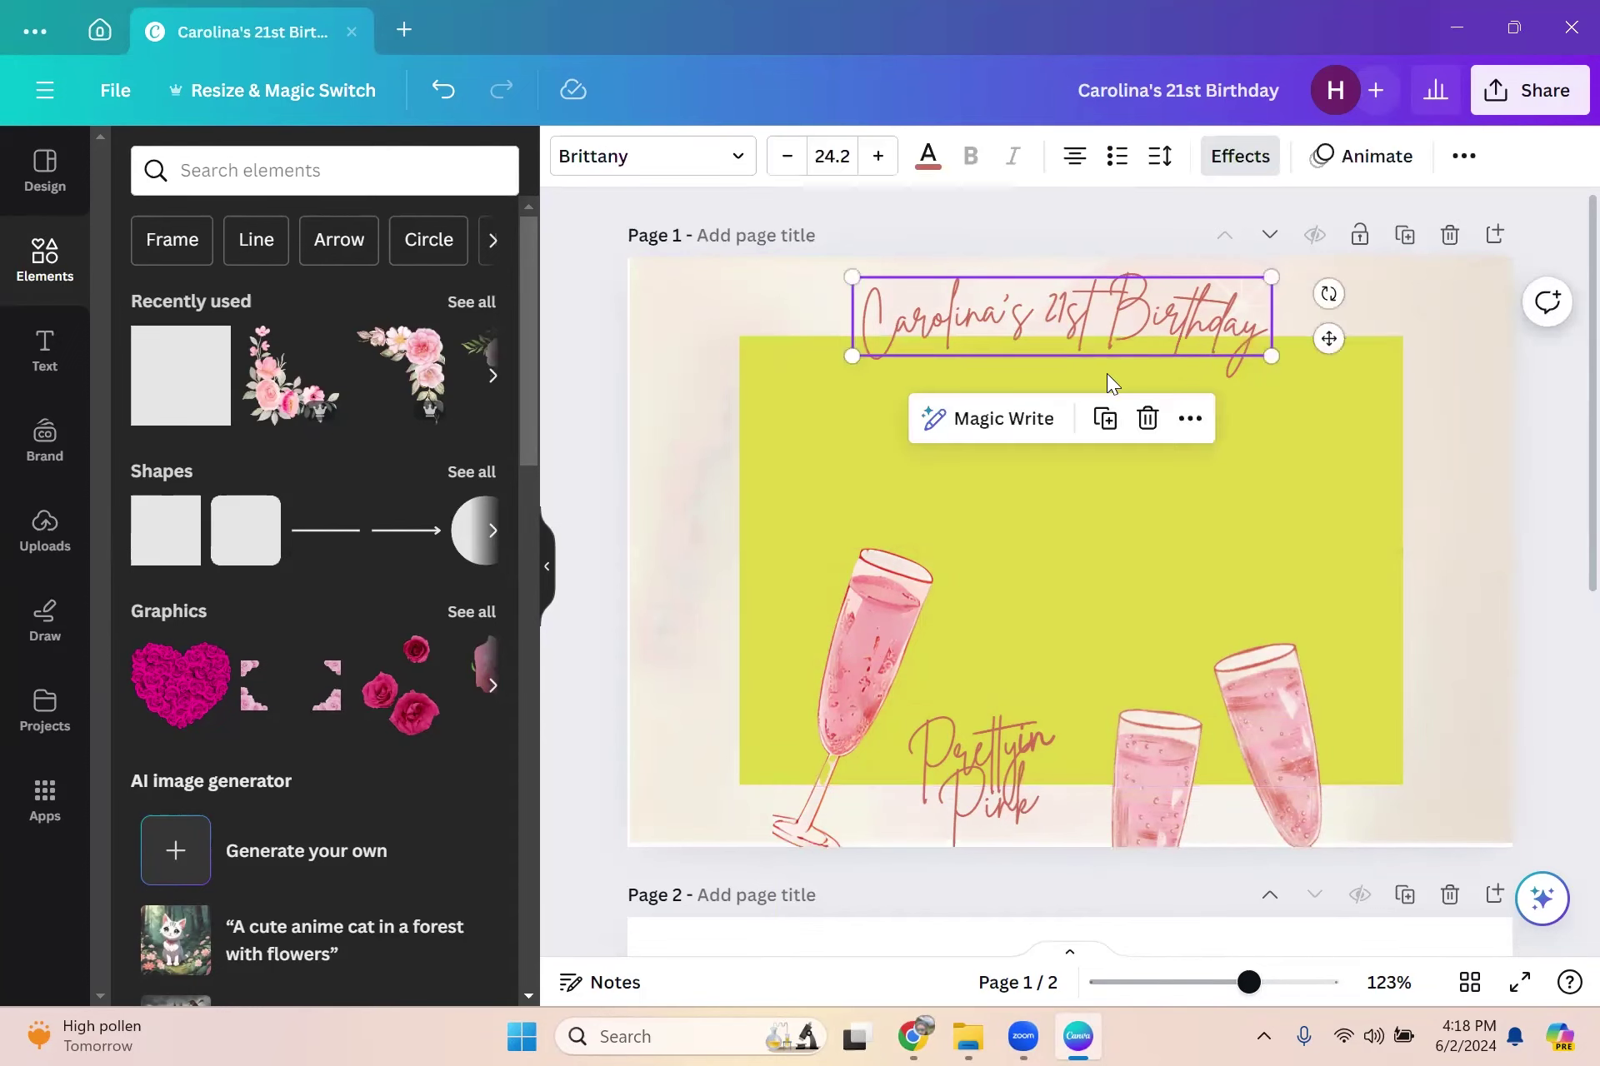
click(695, 473)
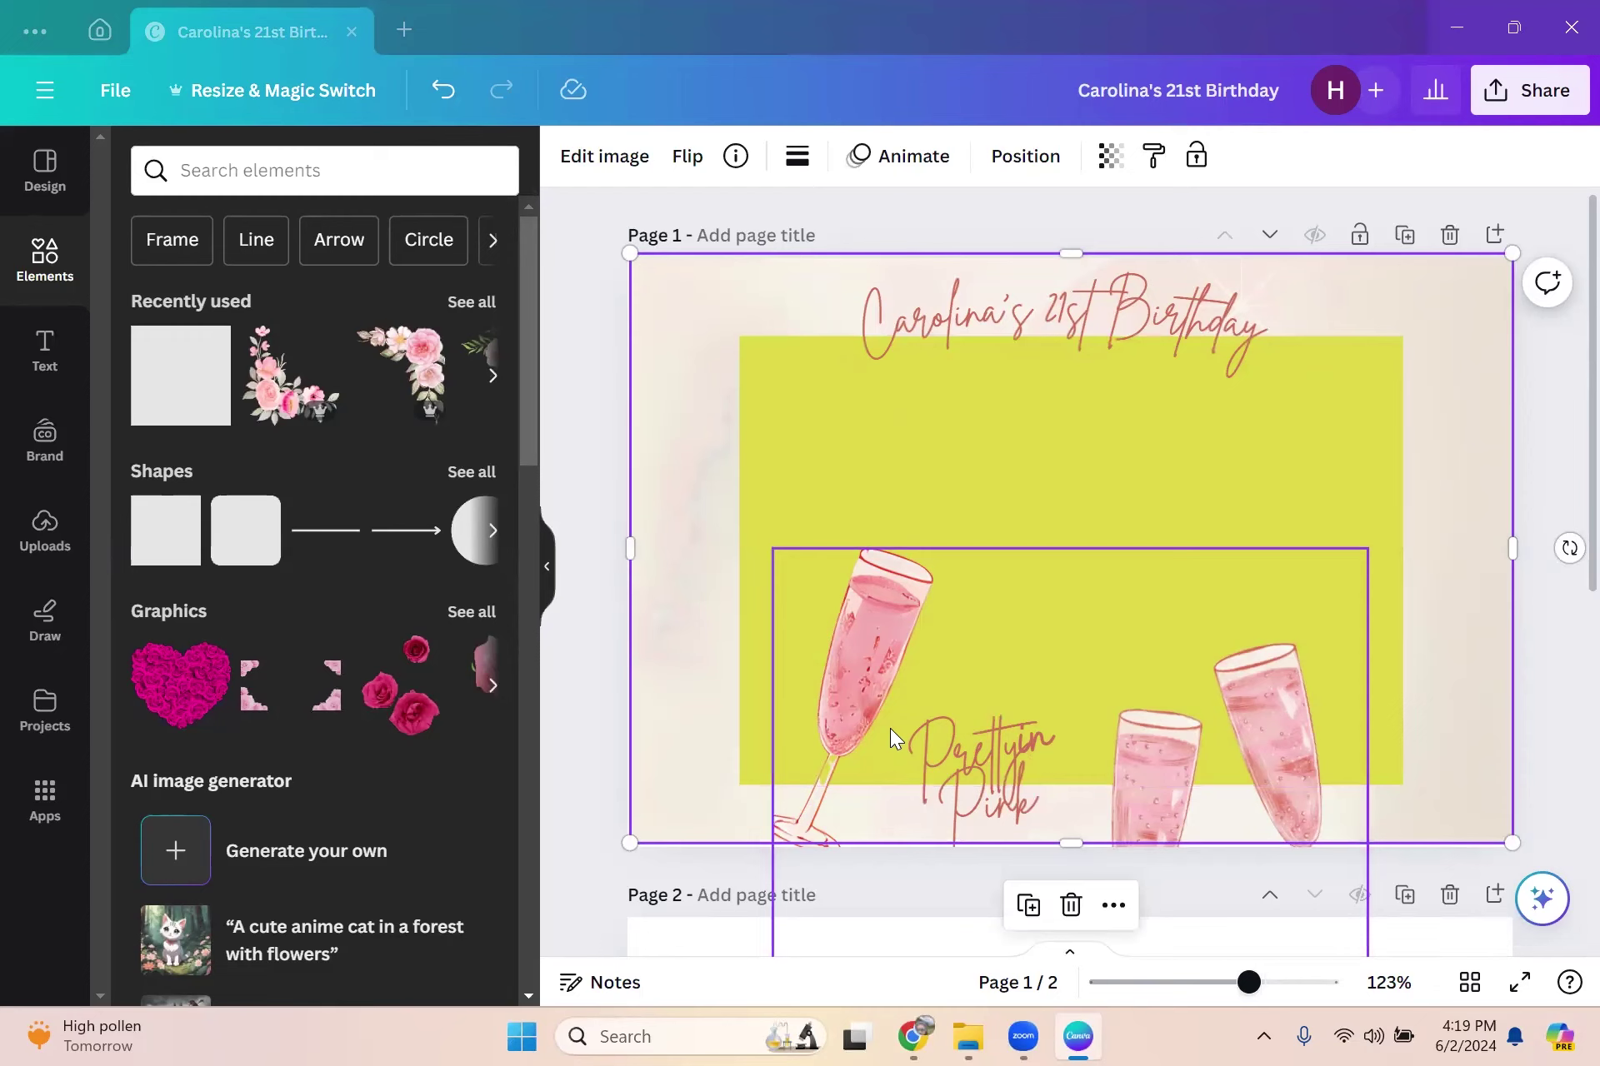
click(575, 534)
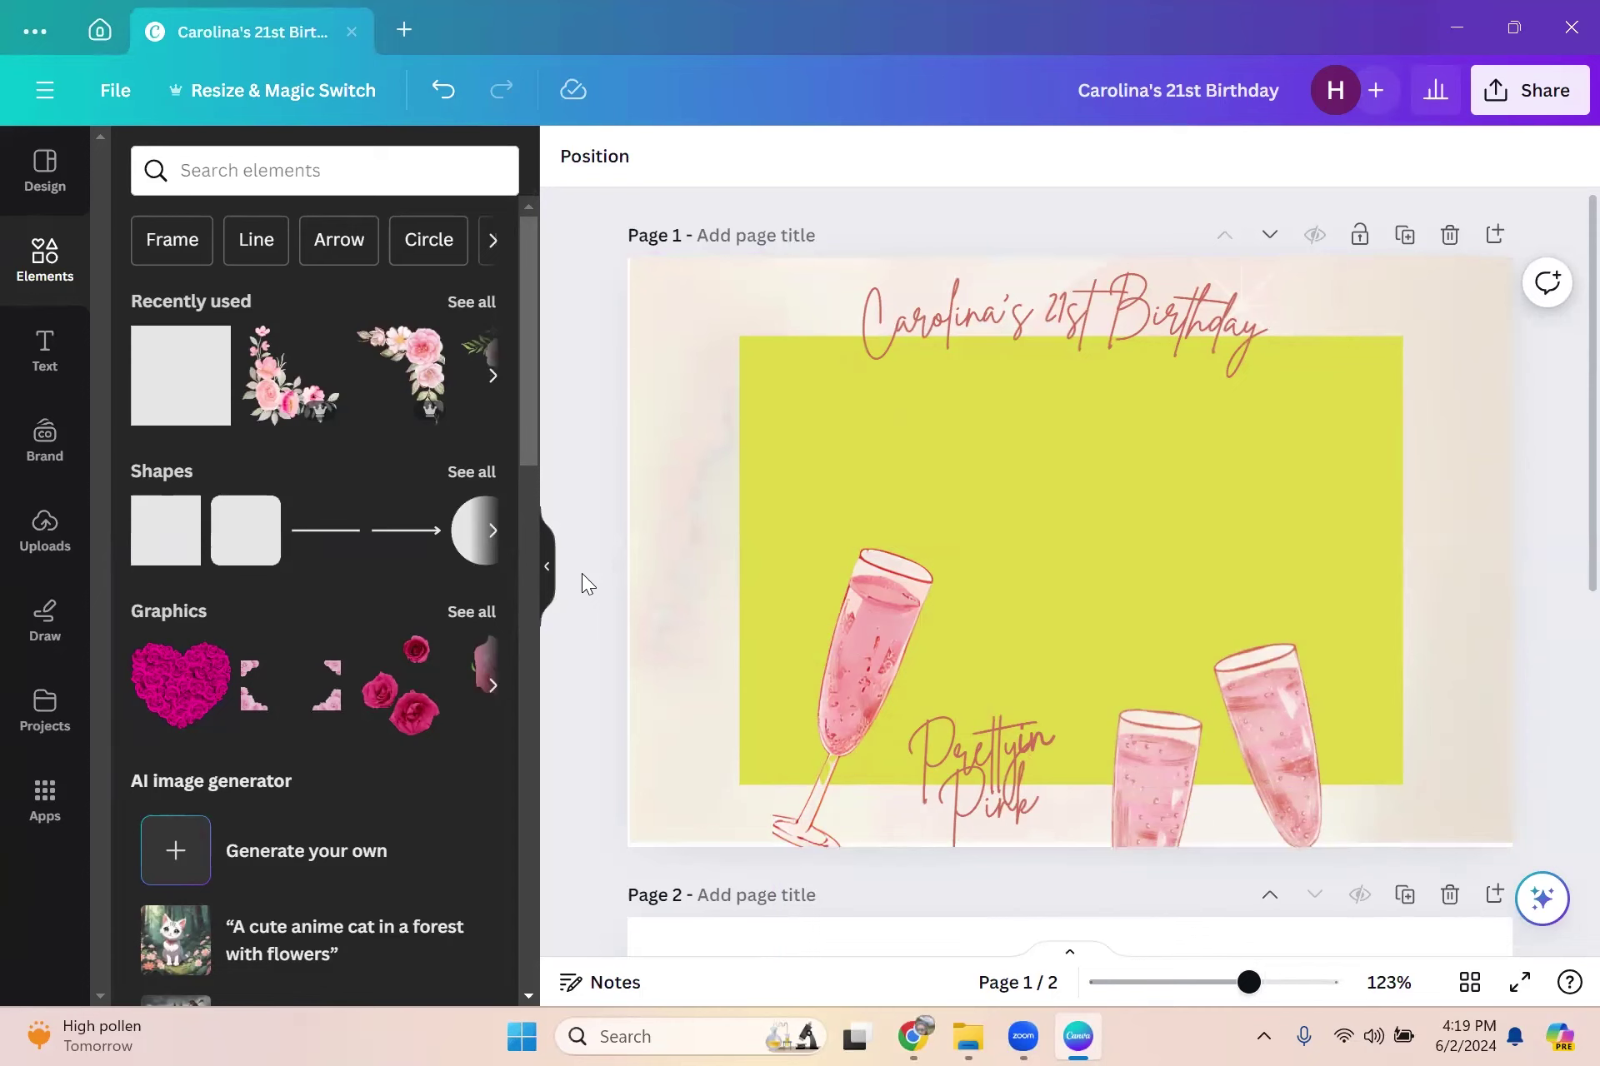
click(690, 552)
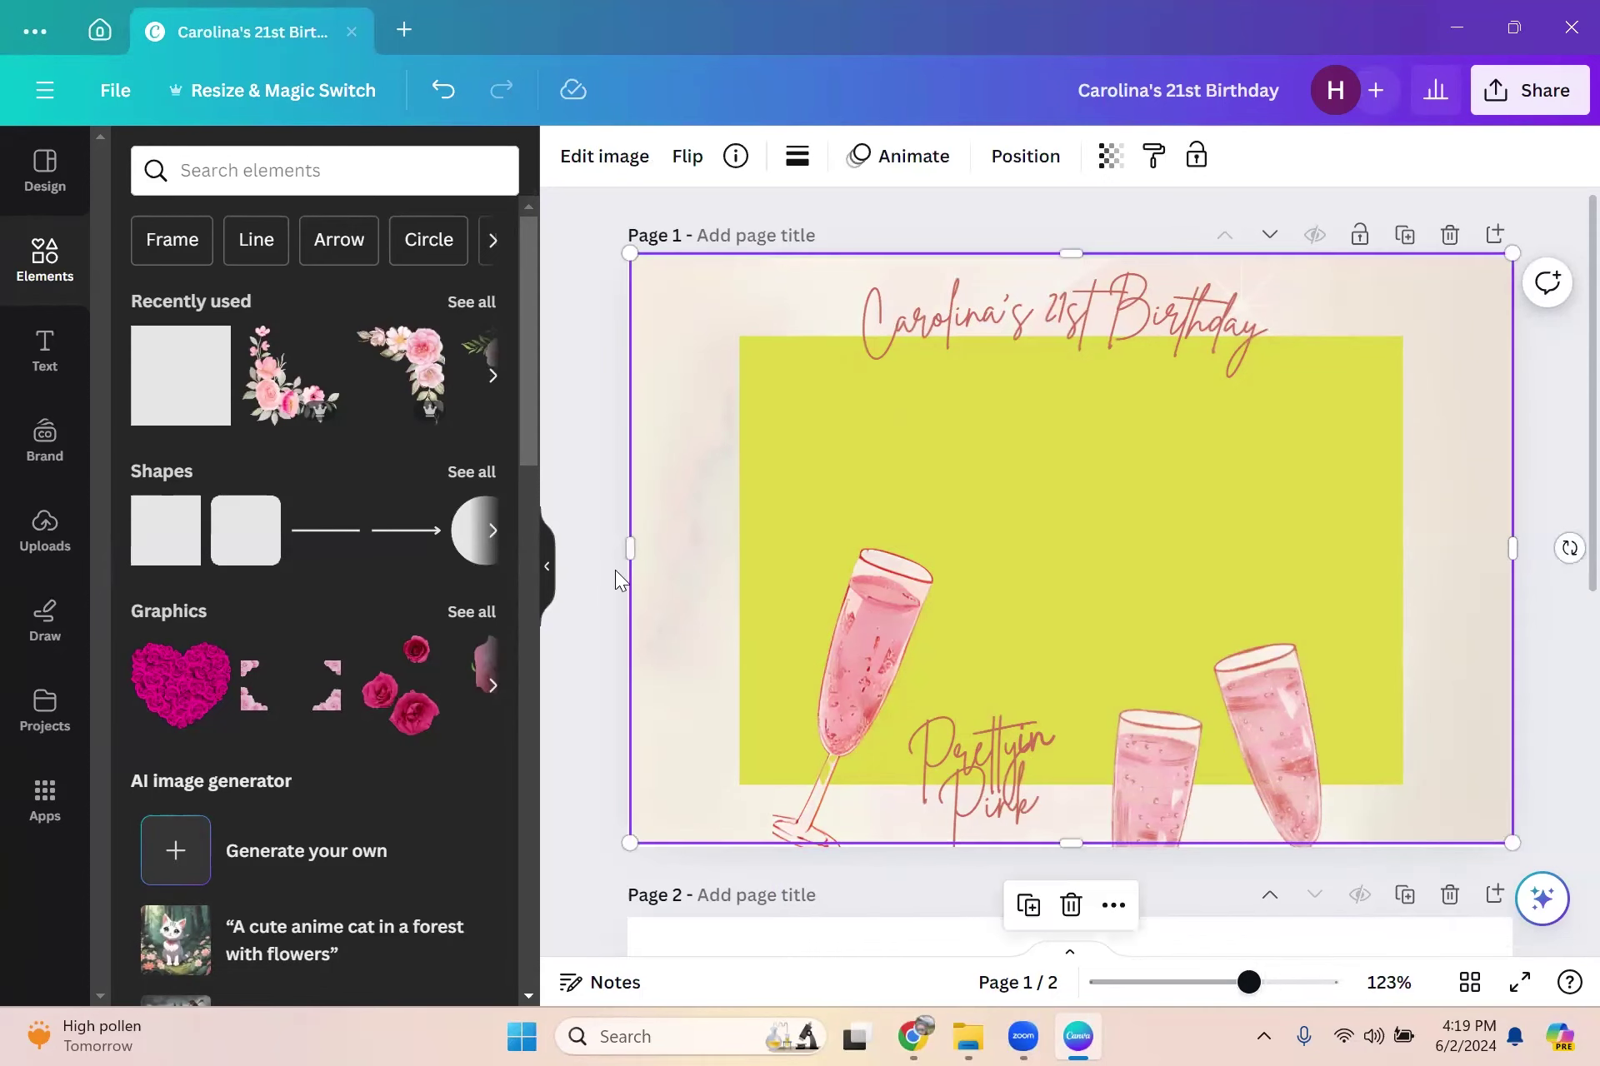